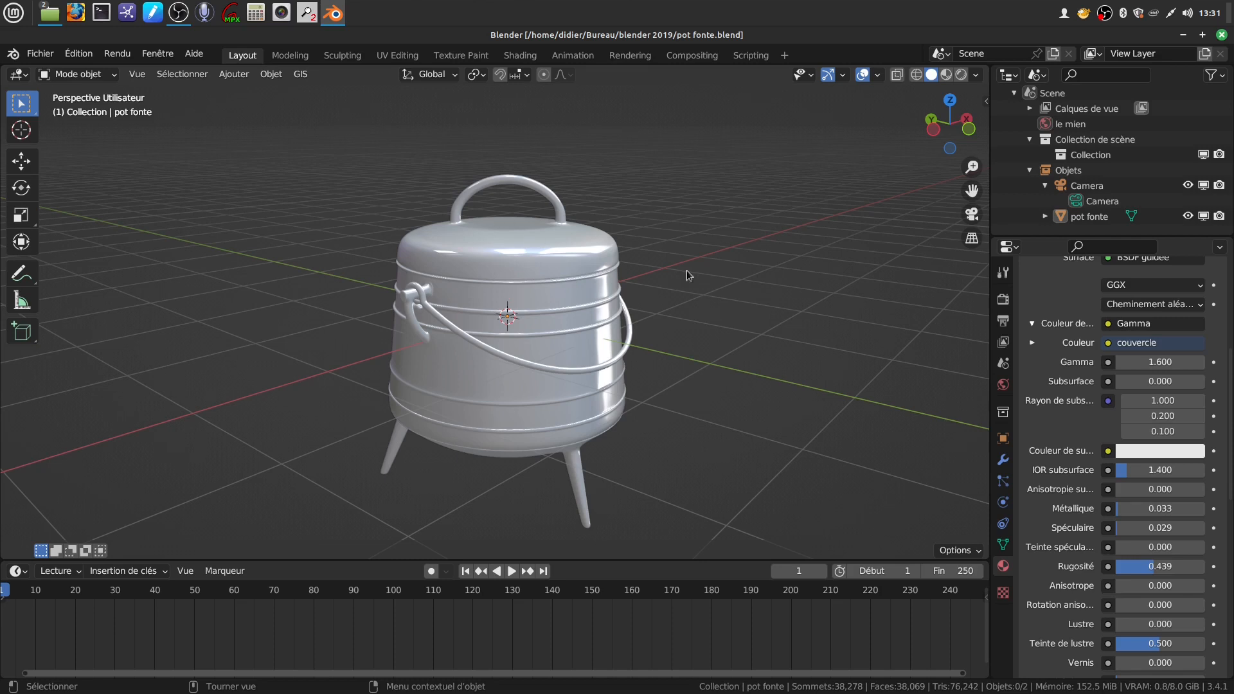
Show the finished cast-iron pot in rendered shading and examine its rusty material from the side.
left_click(962, 75)
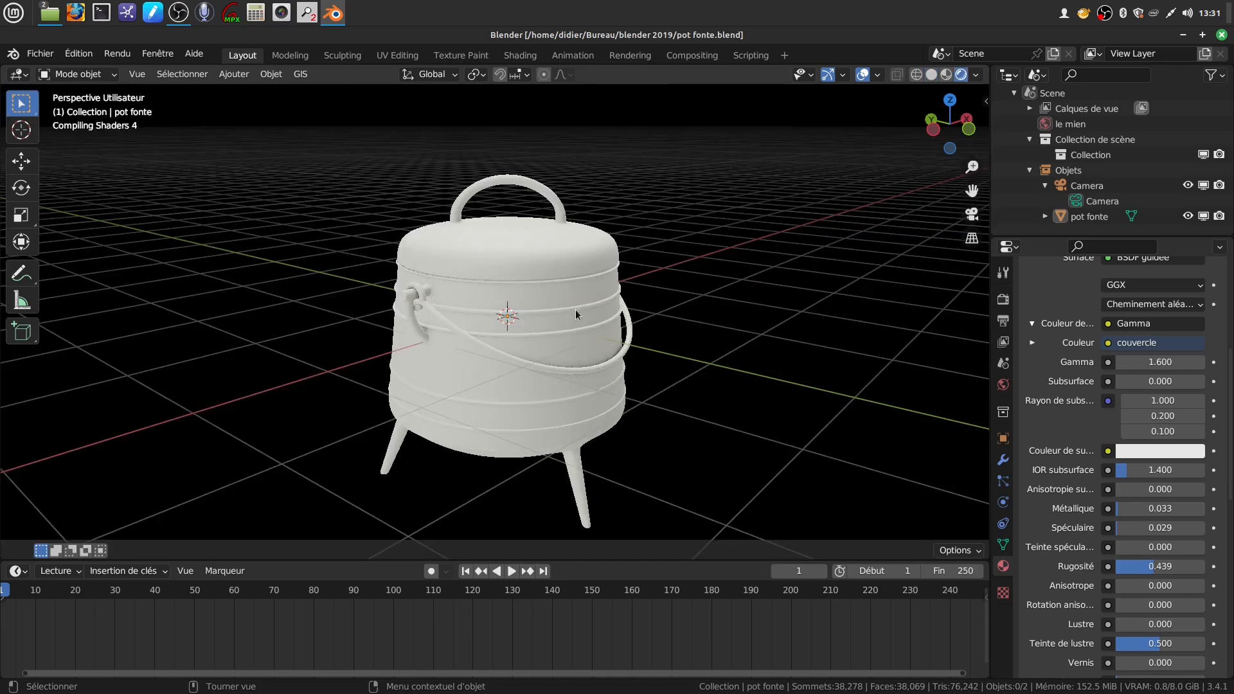
scroll(557, 442, "up", 4)
mouse_move(557, 442)
middle_mouse_down()
mouse_move(524, 398)
mouse_move(554, 339)
mouse_move(692, 383)
mouse_move(468, 356)
mouse_move(525, 321)
mouse_move(591, 349)
mouse_move(594, 392)
mouse_move(535, 419)
mouse_move(484, 419)
mouse_move(418, 371)
mouse_move(557, 324)
mouse_move(596, 329)
mouse_move(542, 413)
mouse_move(410, 377)
mouse_move(697, 278)
middle_mouse_up()
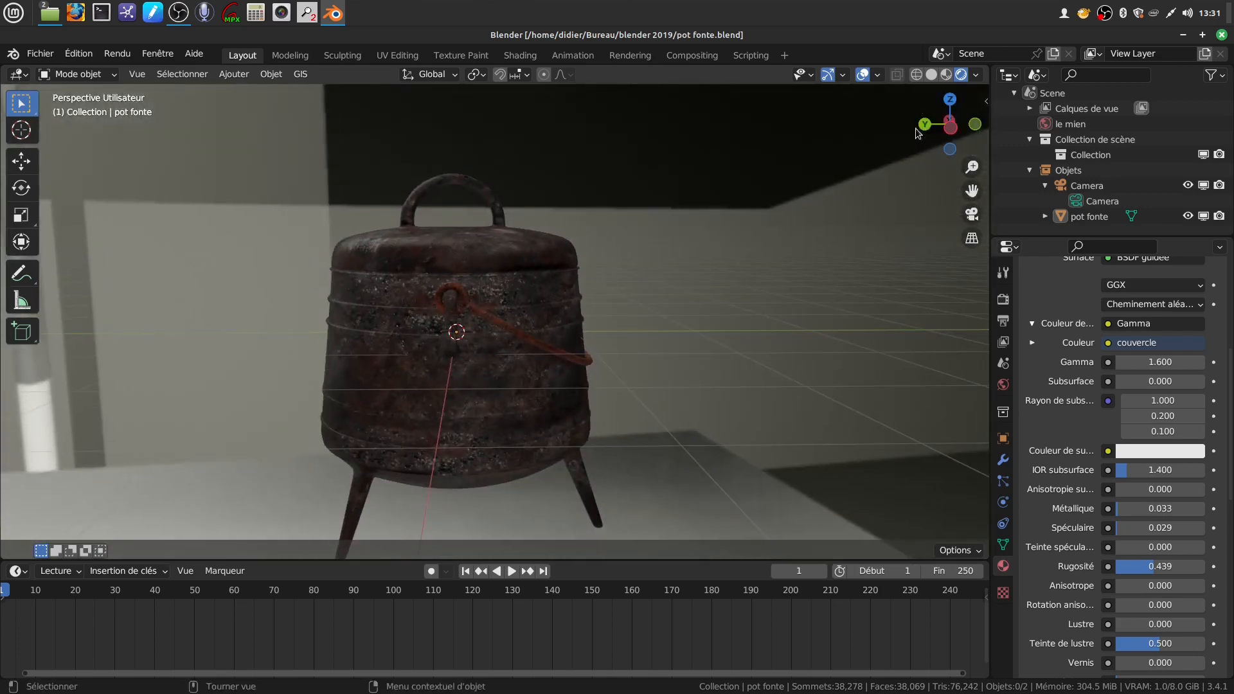
Return to solid shading and examine the raised bands around the pot's body up close.
left_click(930, 74)
middle_click_drag(406, 359, 524, 273, "shift")
scroll(547, 371, "up", 5)
middle_click_drag(573, 365, 667, 334)
middle_click_drag(319, 425, 616, 380)
scroll(603, 423, "up", 8)
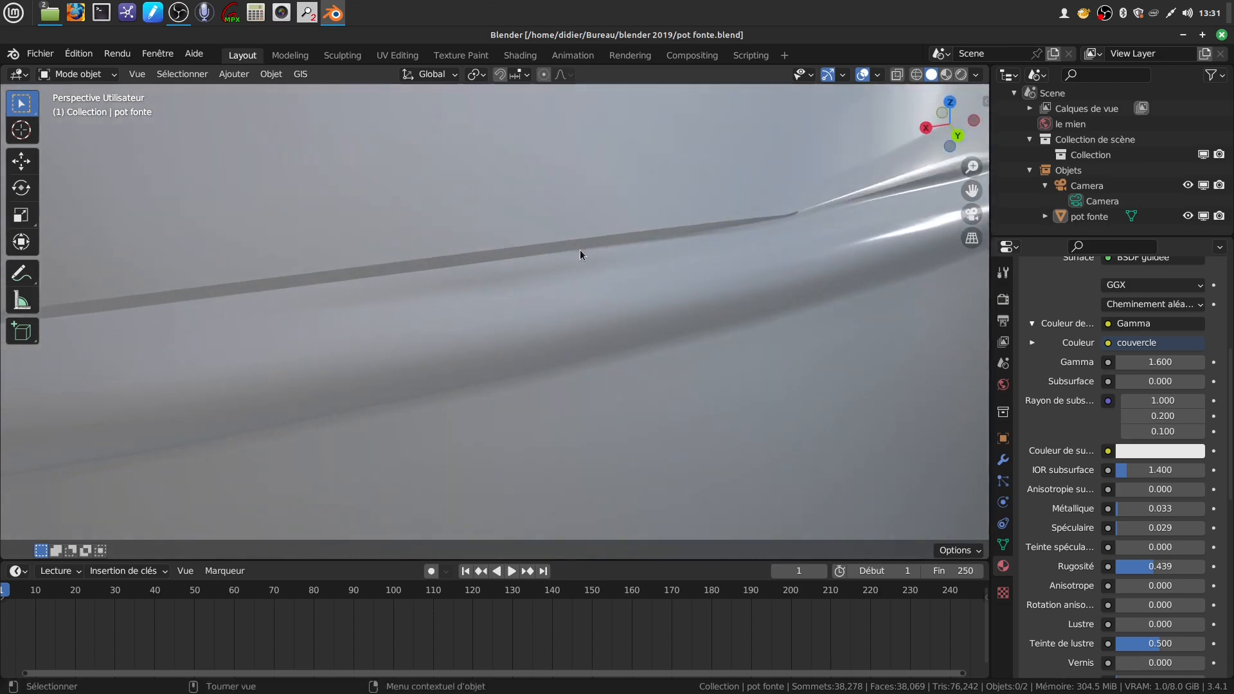
scroll(580, 250, "down", 7)
scroll(611, 294, "down", 3)
middle_click_drag(599, 302, 552, 251)
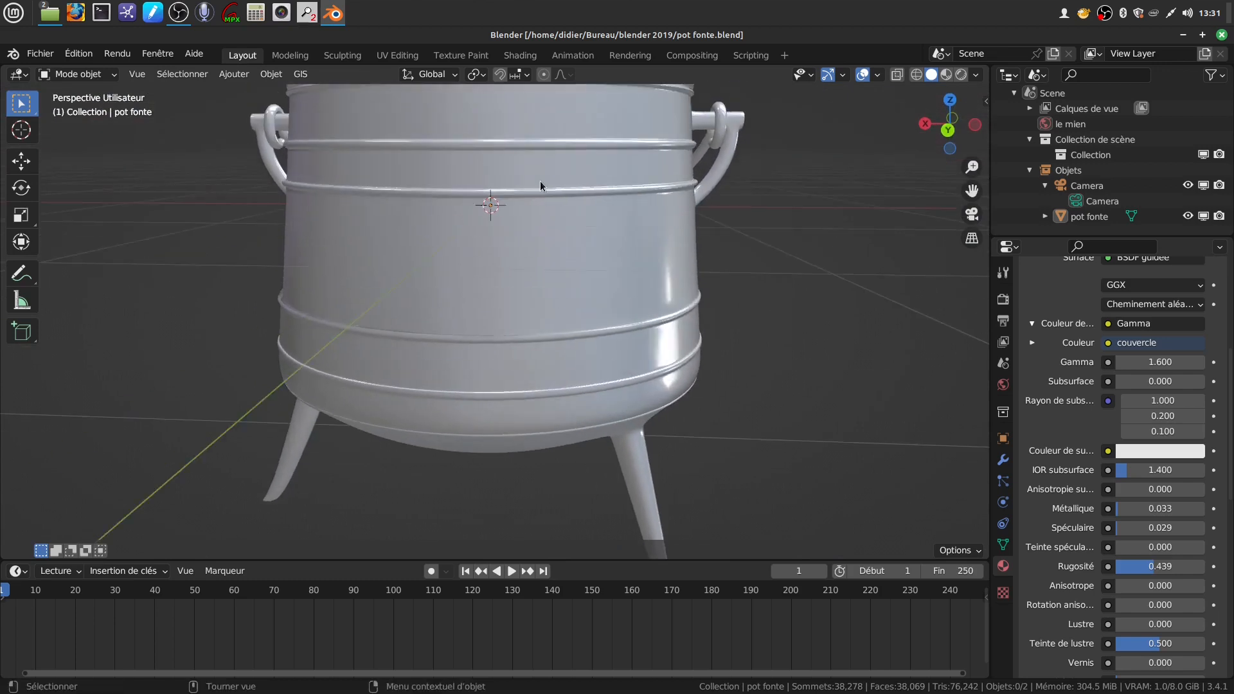
Examine the finished pot's overall shape from several angles, including its lid, handle, side hooks, body and three legs.
middle_click_drag(533, 377, 511, 274)
scroll(592, 352, "down", 5)
scroll(595, 365, "up", 3)
scroll(653, 332, "down", 3)
scroll(653, 332, "up", 2)
scroll(571, 357, "up", 3)
middle_click_drag(565, 360, 395, 340)
scroll(395, 341, "down", 2)
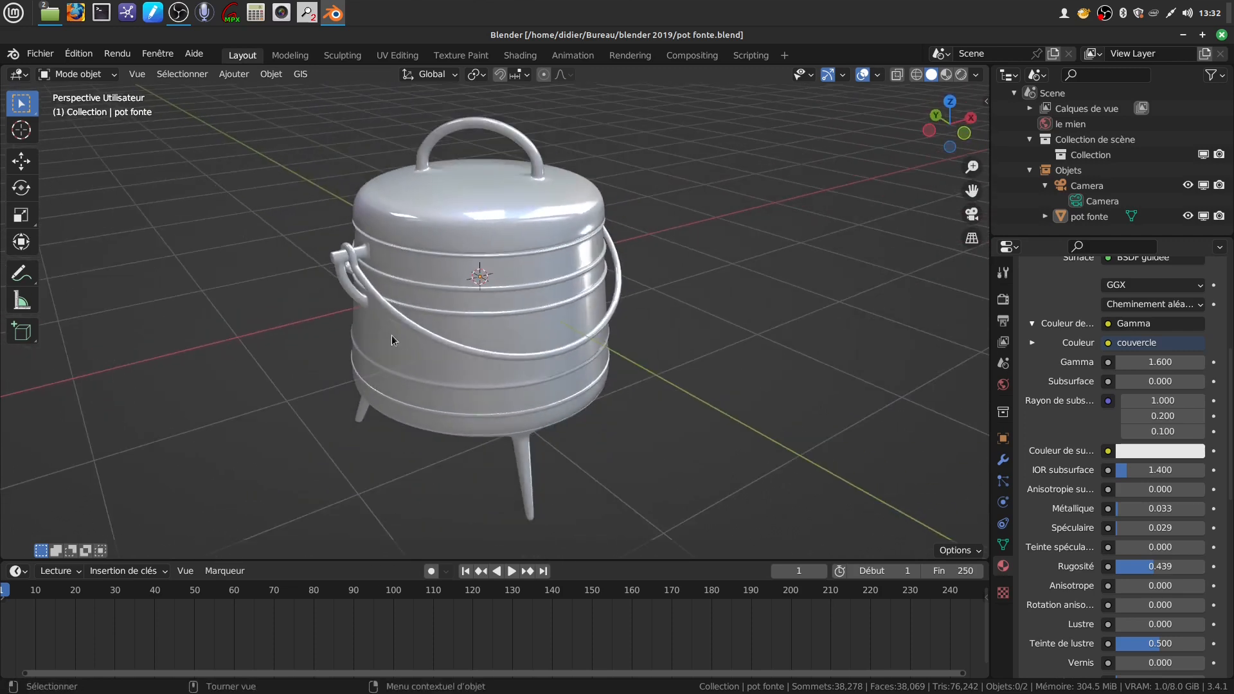
middle_click_drag(557, 335, 542, 384)
middle_click_drag(589, 475, 363, 370)
middle_click_drag(503, 399, 360, 329)
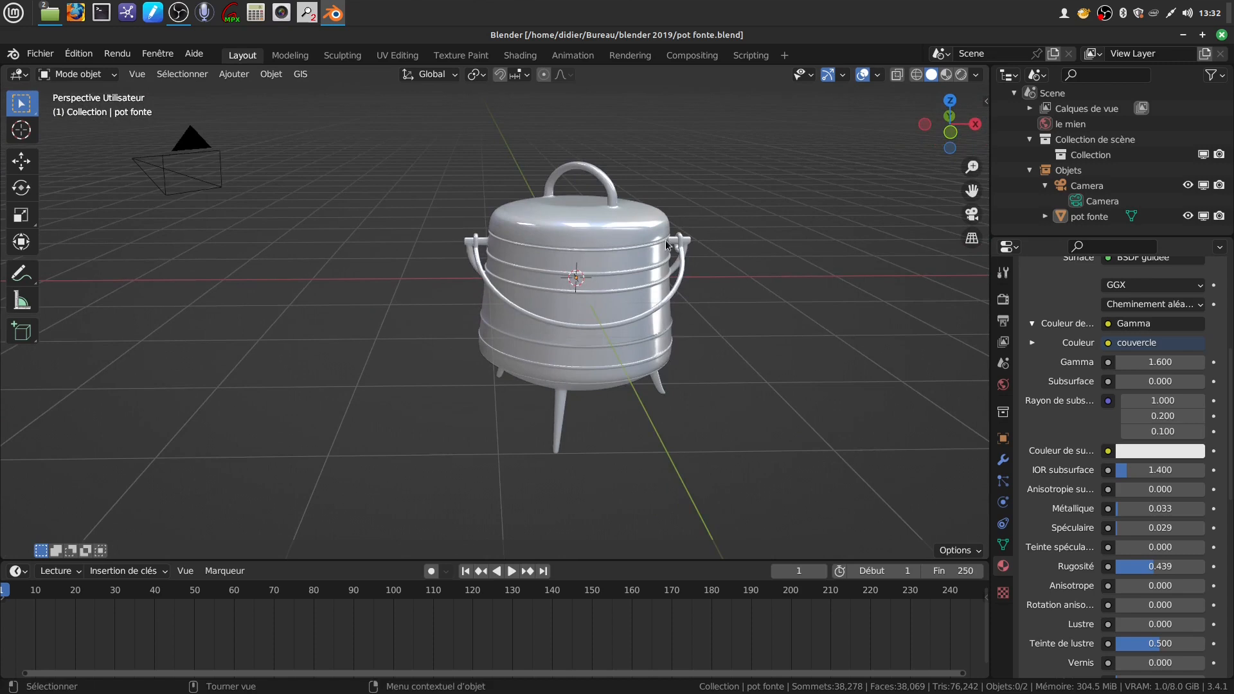
middle_click_drag(557, 290, 518, 322, "shift")
scroll(533, 387, "up", 2)
middle_click_drag(534, 387, 523, 430)
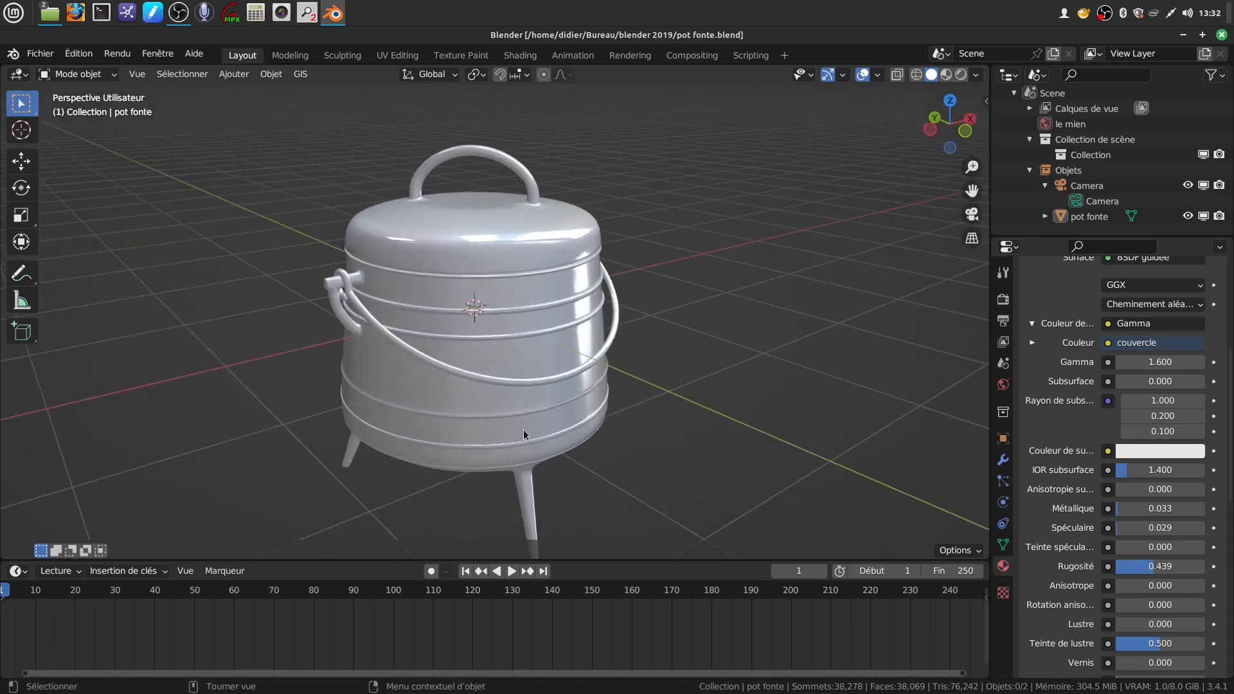
middle_click_drag(417, 272, 466, 320)
scroll(542, 357, "down", 2)
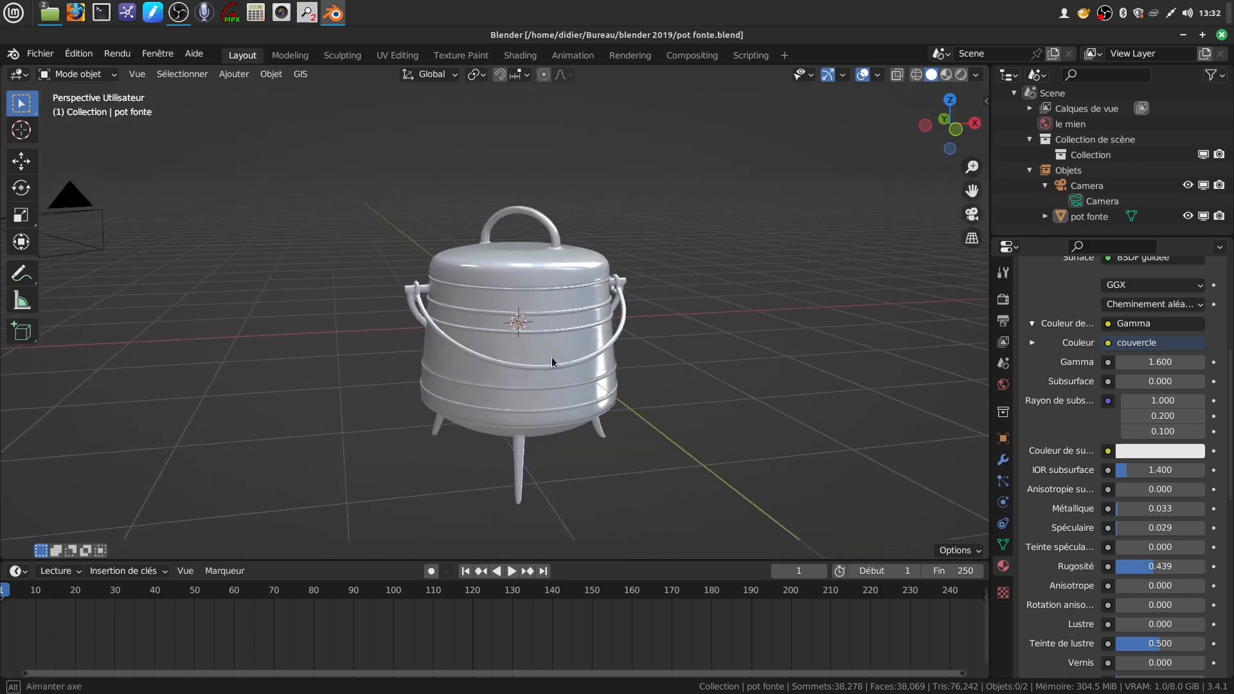
scroll(553, 411, "up", 2)
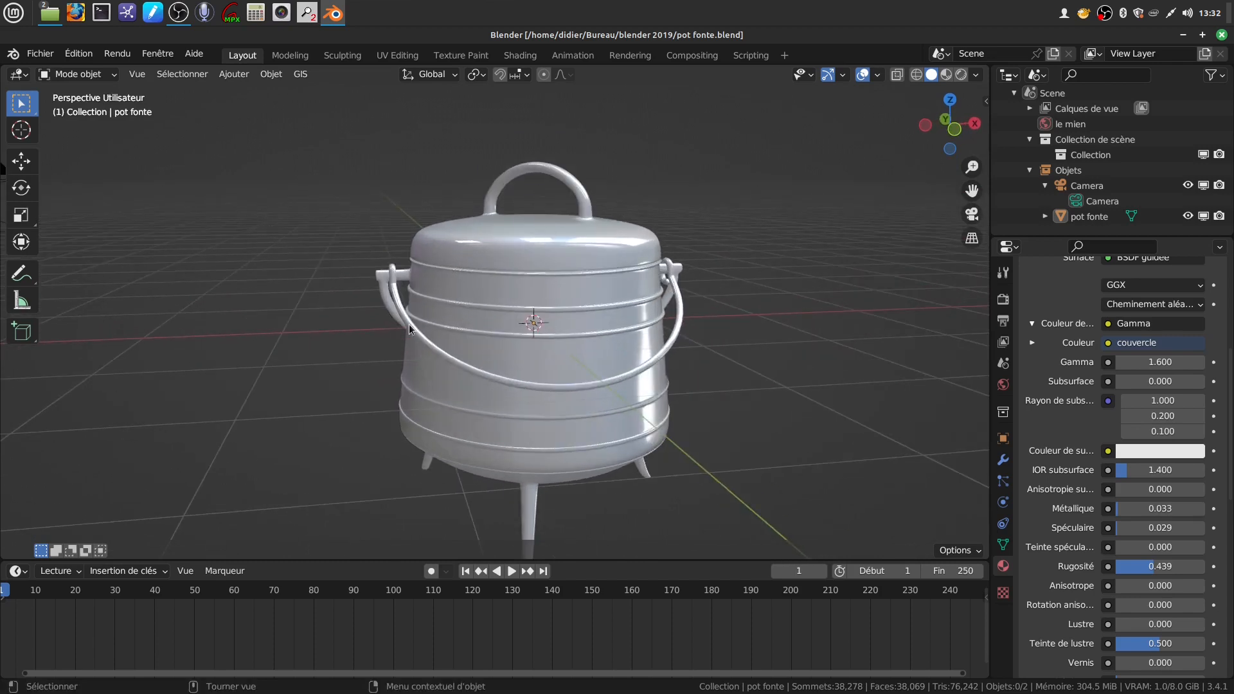
scroll(549, 369, "down", 3)
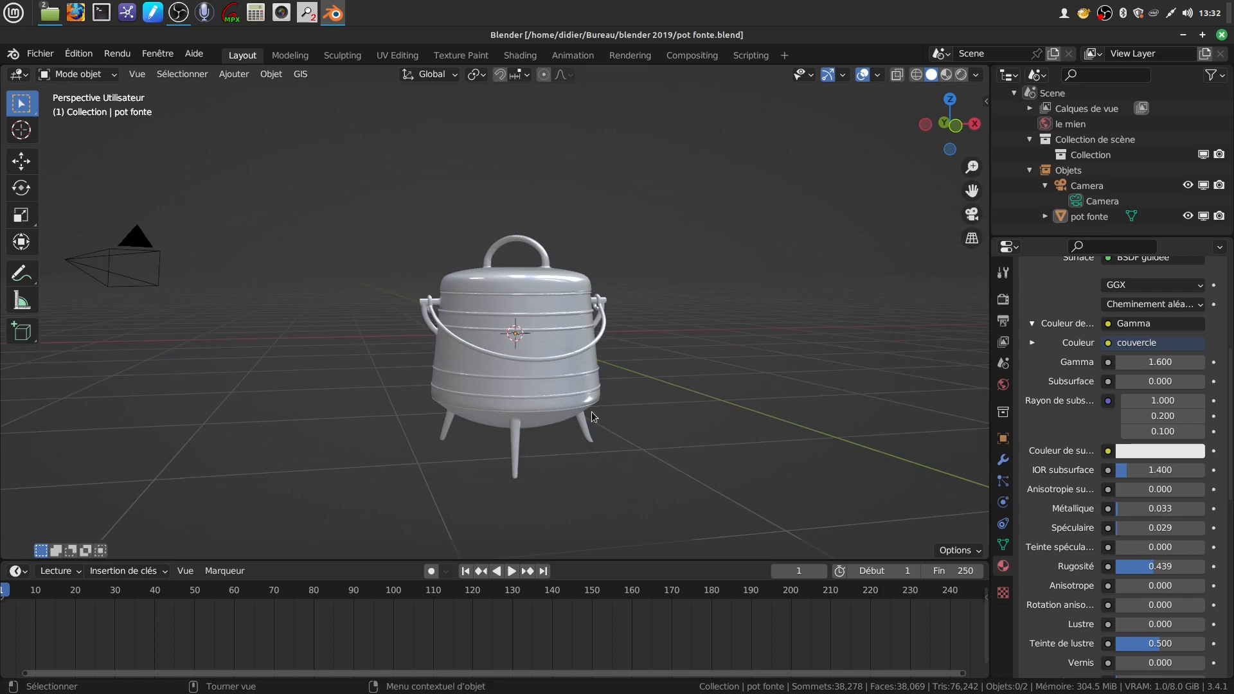
scroll(566, 421, "up", 2)
mouse_move(565, 420)
middle_mouse_down()
mouse_move(514, 445)
mouse_move(588, 426)
mouse_move(549, 435)
middle_mouse_up()
scroll(548, 434, "down", 1)
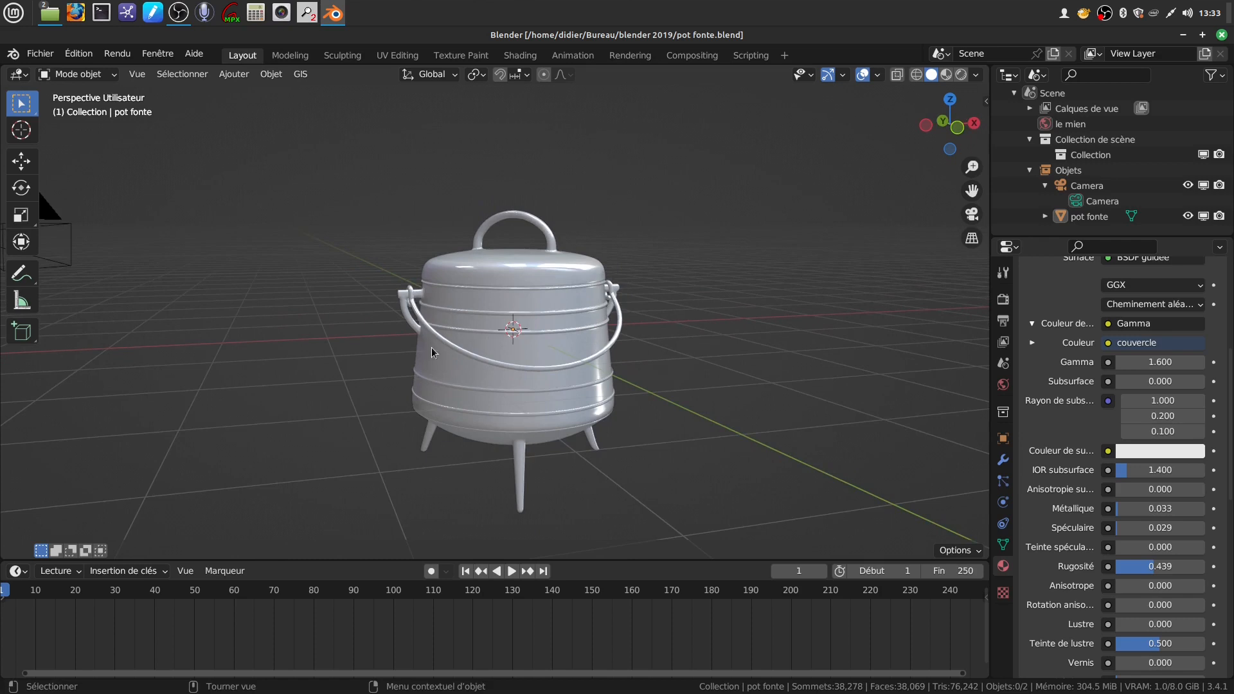
scroll(549, 404, "up", 1)
middle_click_drag(550, 403, 424, 360)
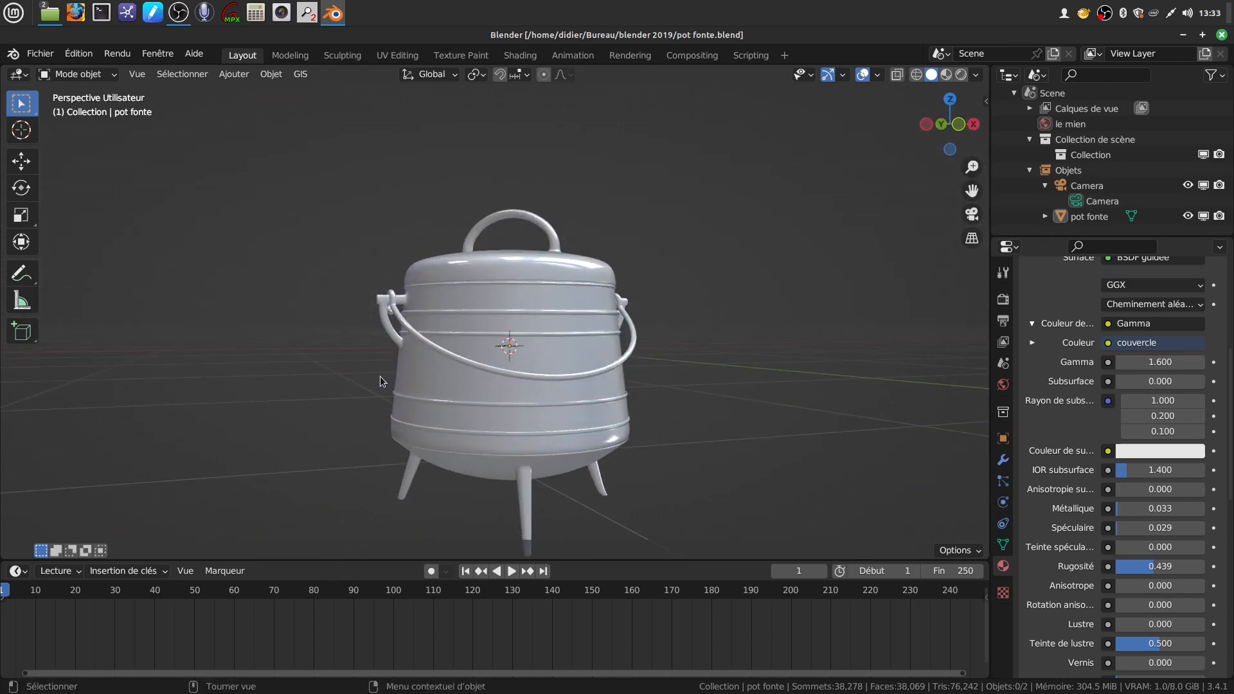
scroll(596, 375, "up", 1)
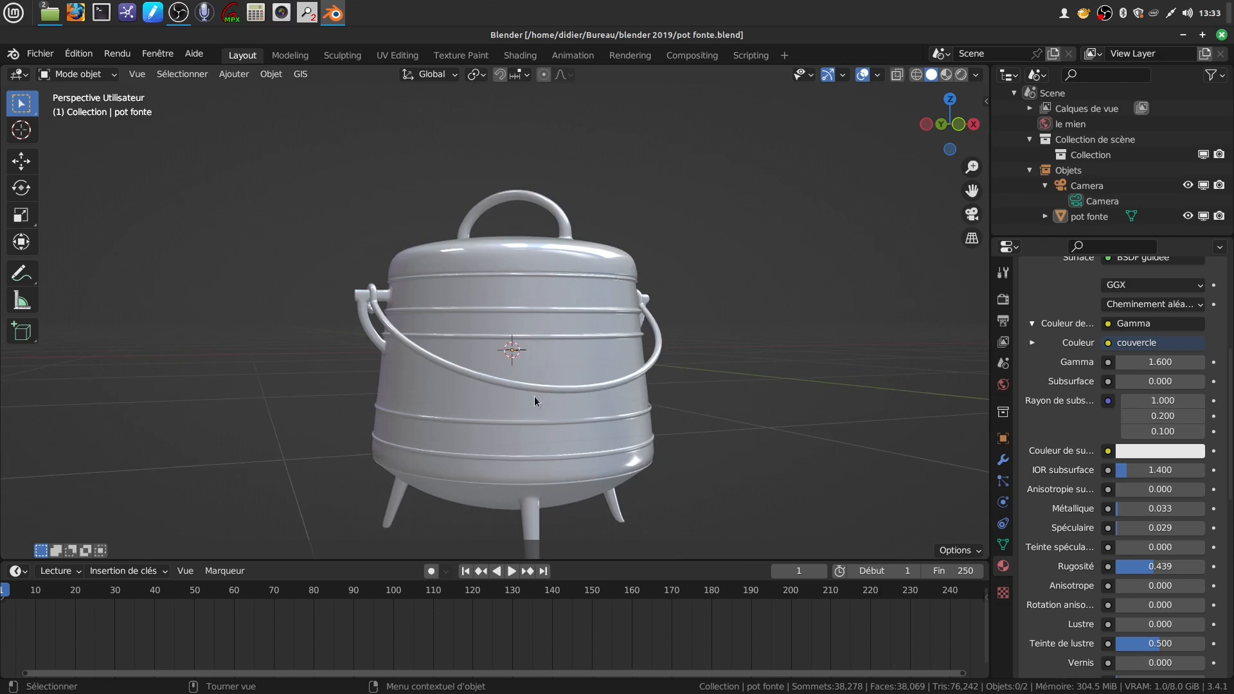
middle_click_drag(465, 353, 384, 280)
mouse_move(498, 403)
middle_mouse_down()
mouse_move(604, 383)
mouse_move(538, 419)
mouse_move(561, 407)
mouse_move(512, 389)
middle_mouse_up()
scroll(555, 405, "down", 2)
scroll(538, 399, "up", 2)
scroll(538, 399, "up", 1)
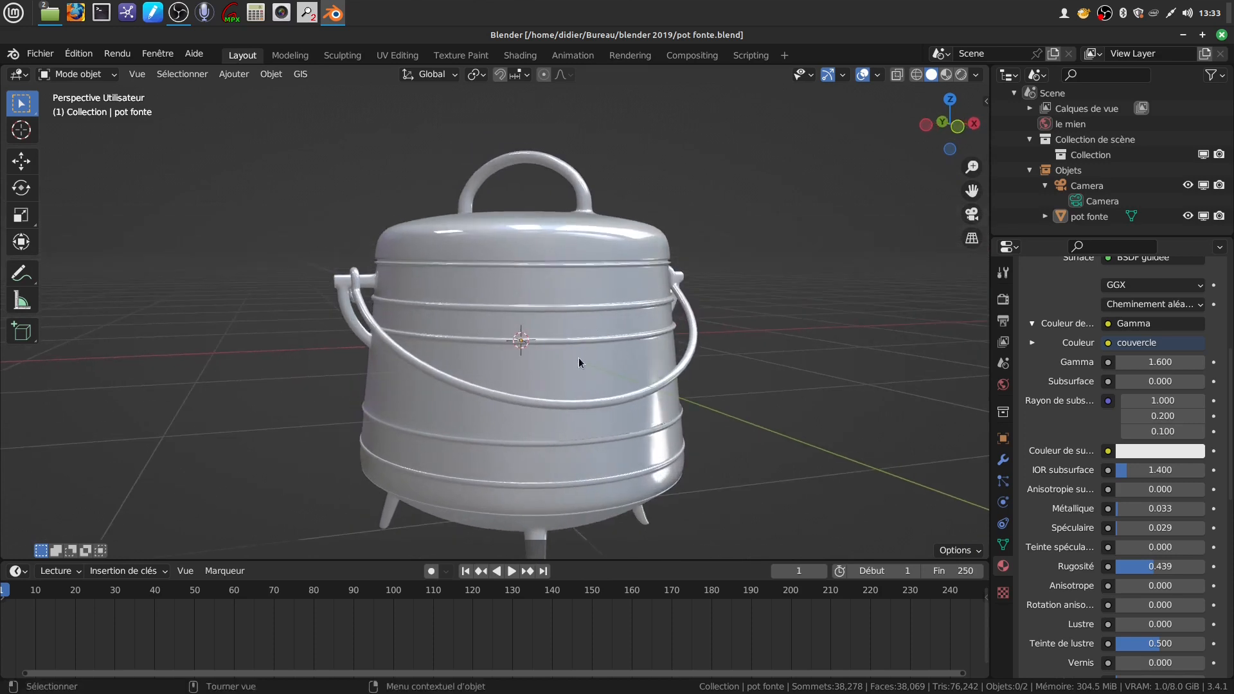
scroll(475, 469, "down", 2)
middle_click_drag(480, 456, 514, 444)
scroll(496, 453, "up", 4)
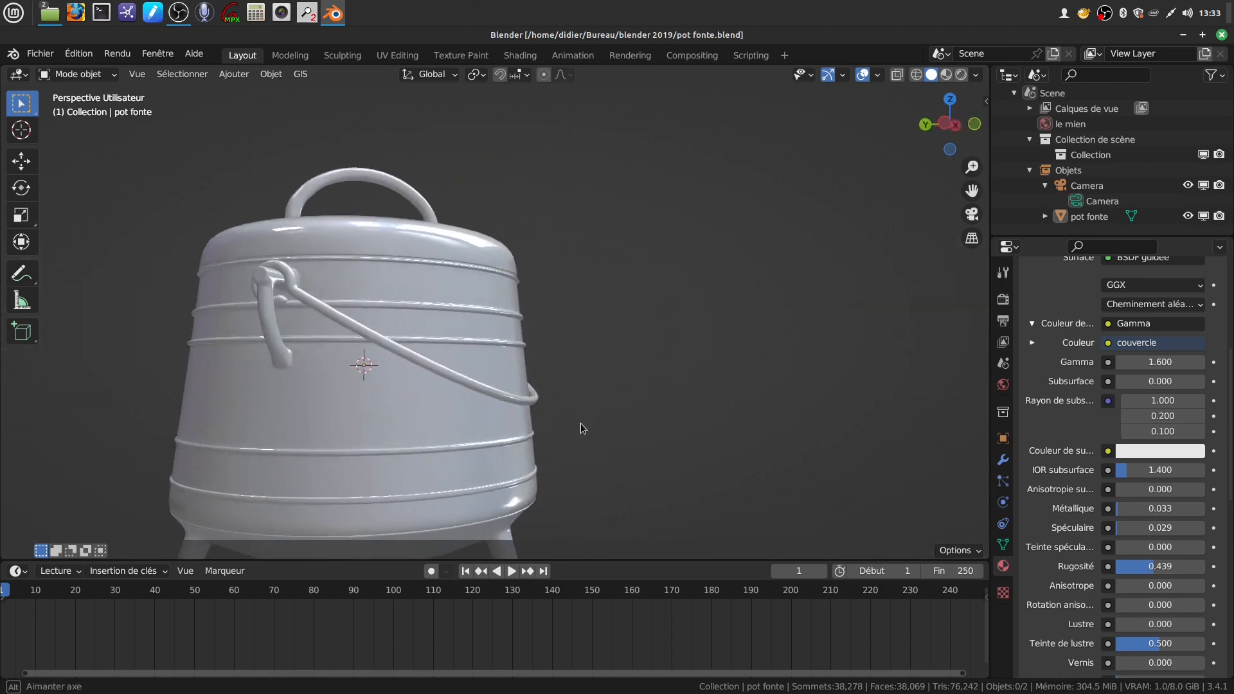
scroll(533, 443, "down", 2)
scroll(498, 449, "down", 2)
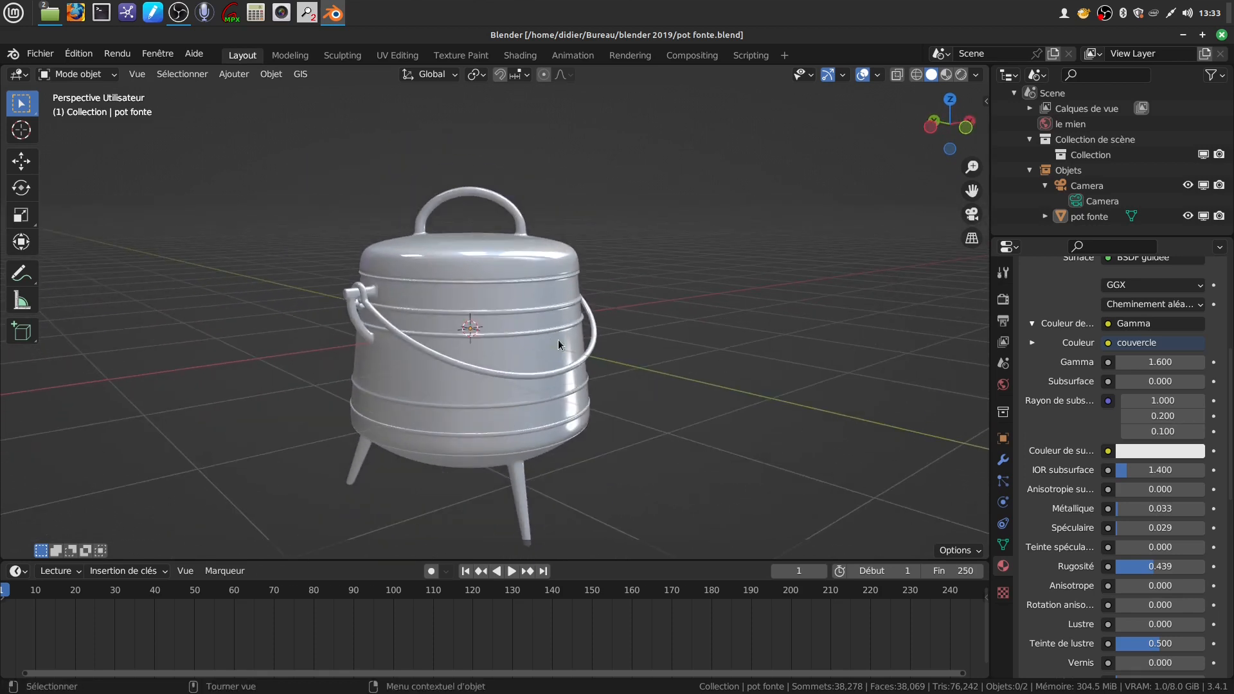
scroll(565, 389, "up", 1)
middle_click_drag(565, 391, 553, 396)
scroll(553, 396, "down", 2)
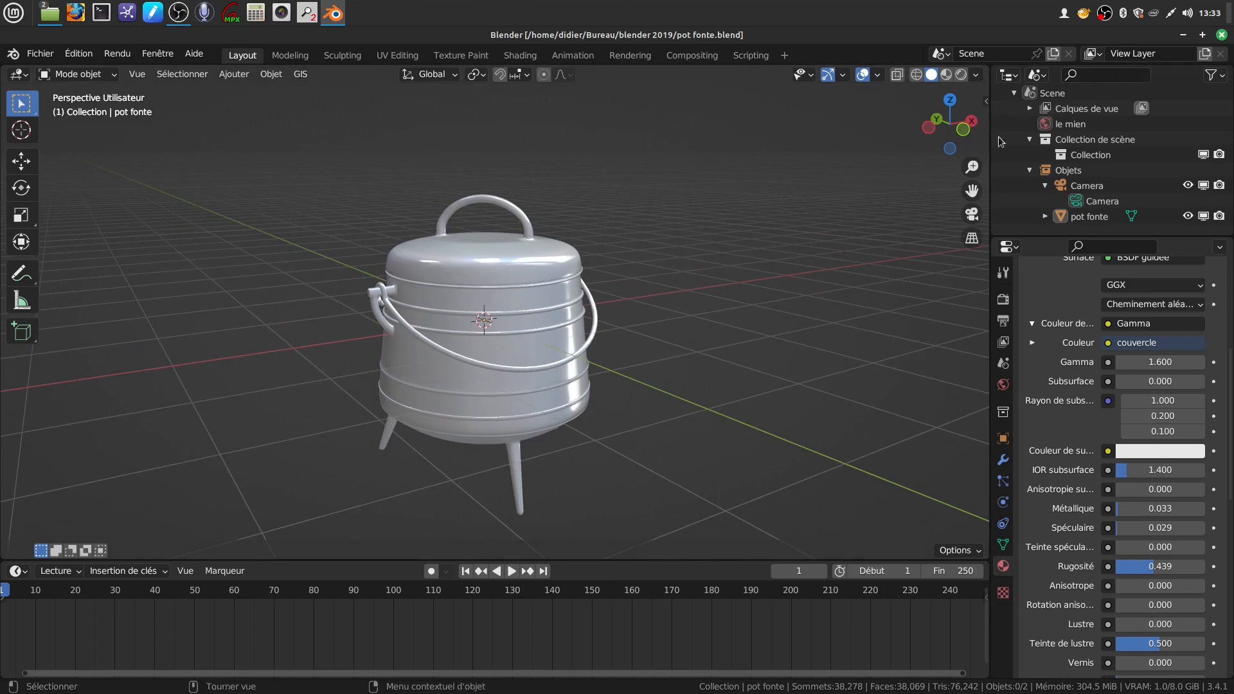
right_click(1104, 13)
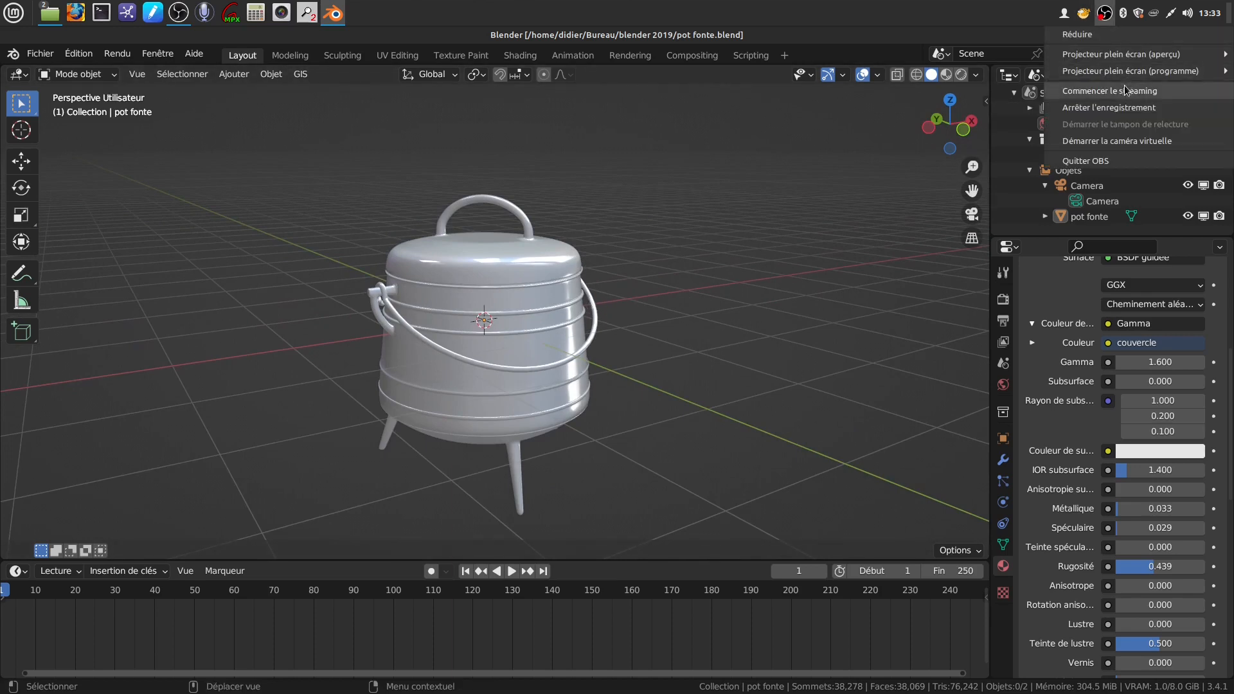
left_click(1109, 107)
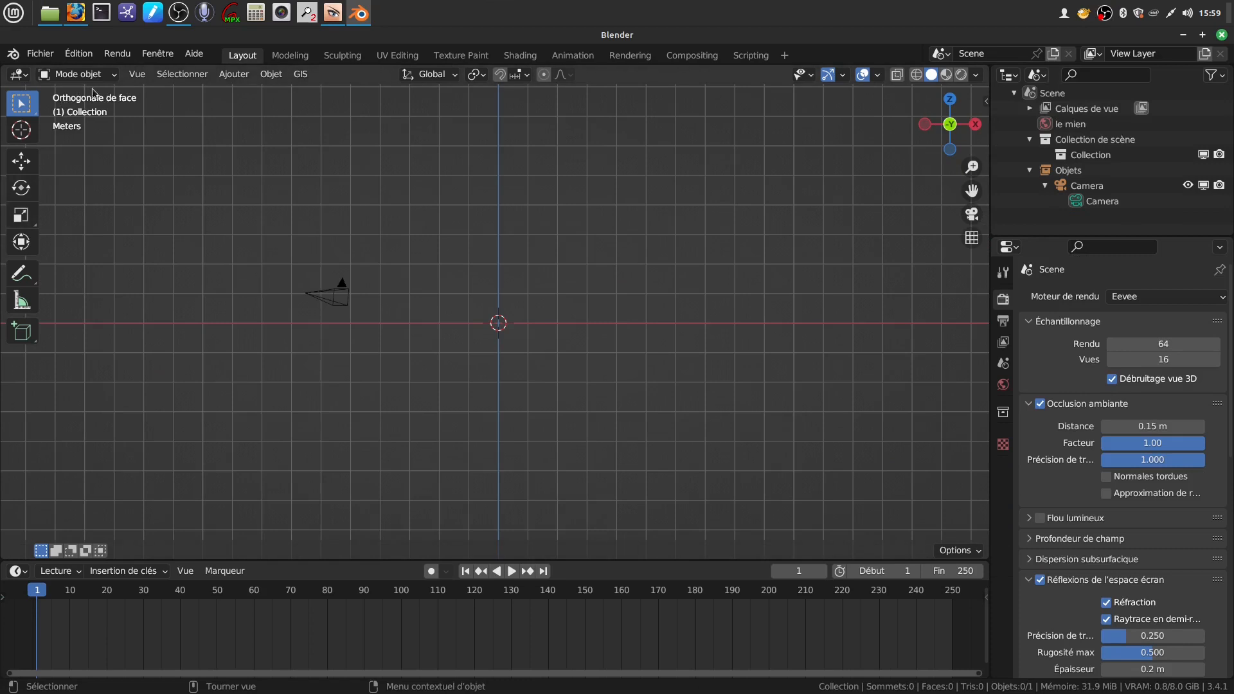
Add a mesh circle at the scene origin and set its vertex count to 24.
left_click(233, 74)
mouse_move(235, 95)
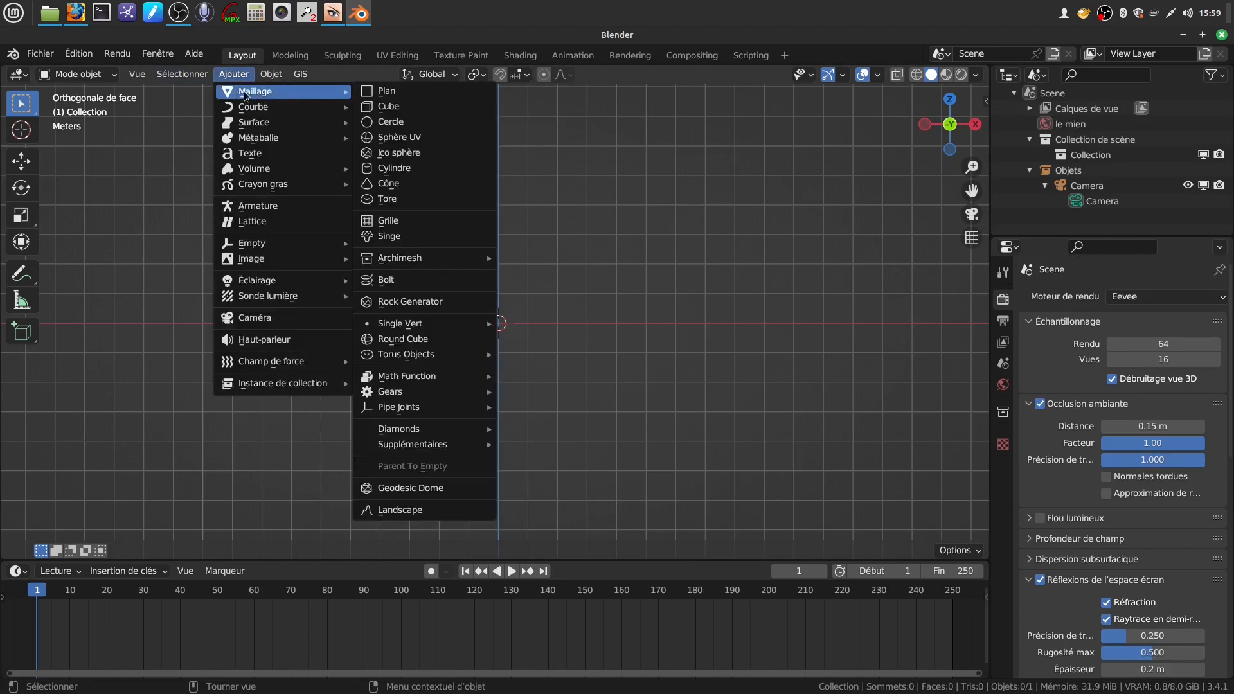
left_click(398, 123)
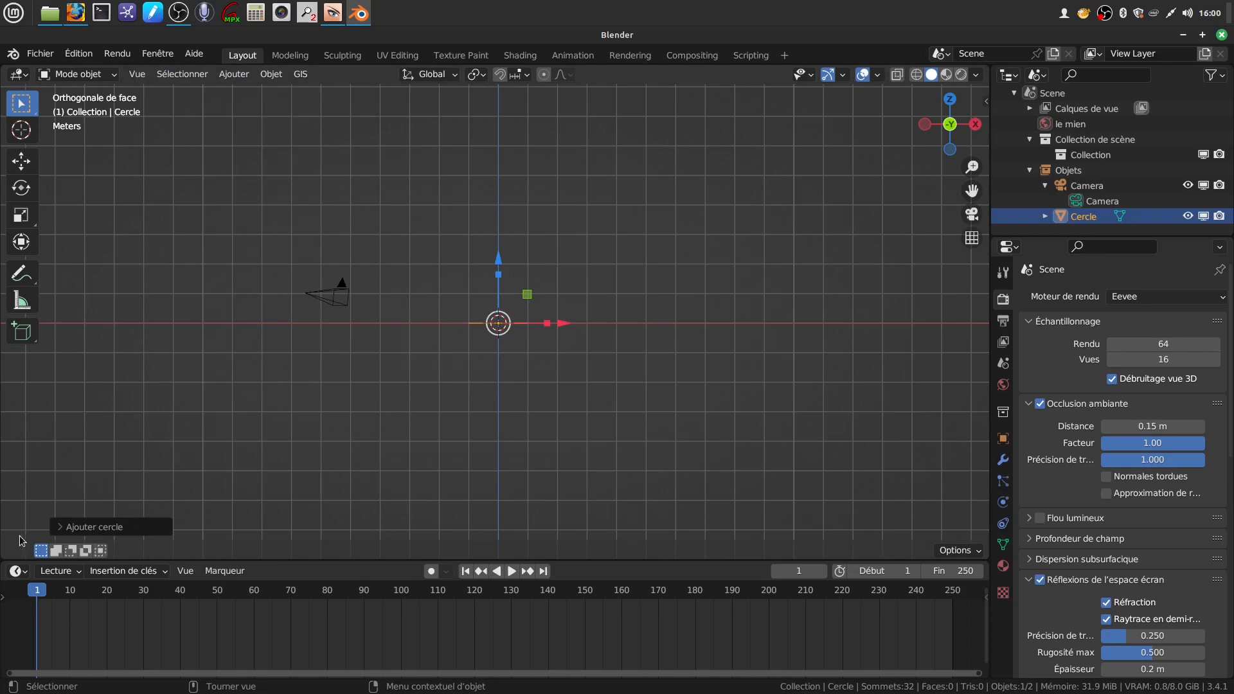
left_click(65, 530)
left_click(212, 361)
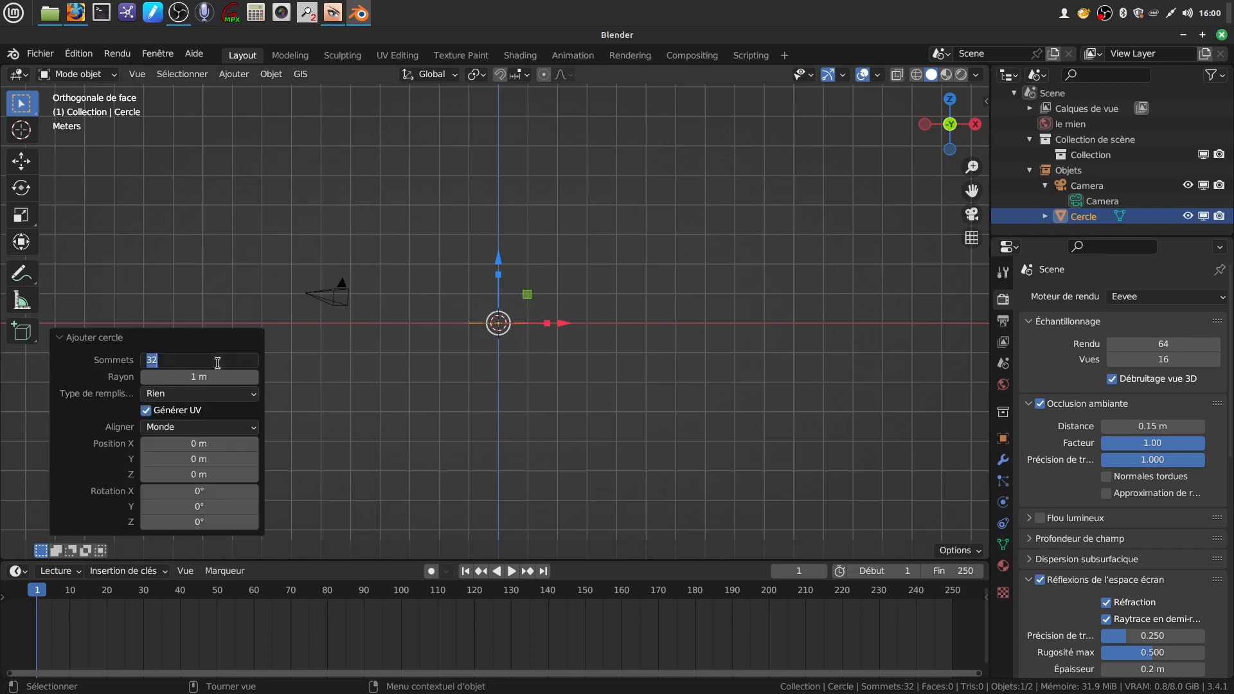
key("BackSpace")
key("Return")
Enter edit mode on the circle and extrude its whole ring straight down to form the pot's side wall.
scroll(649, 426, "up", 3)
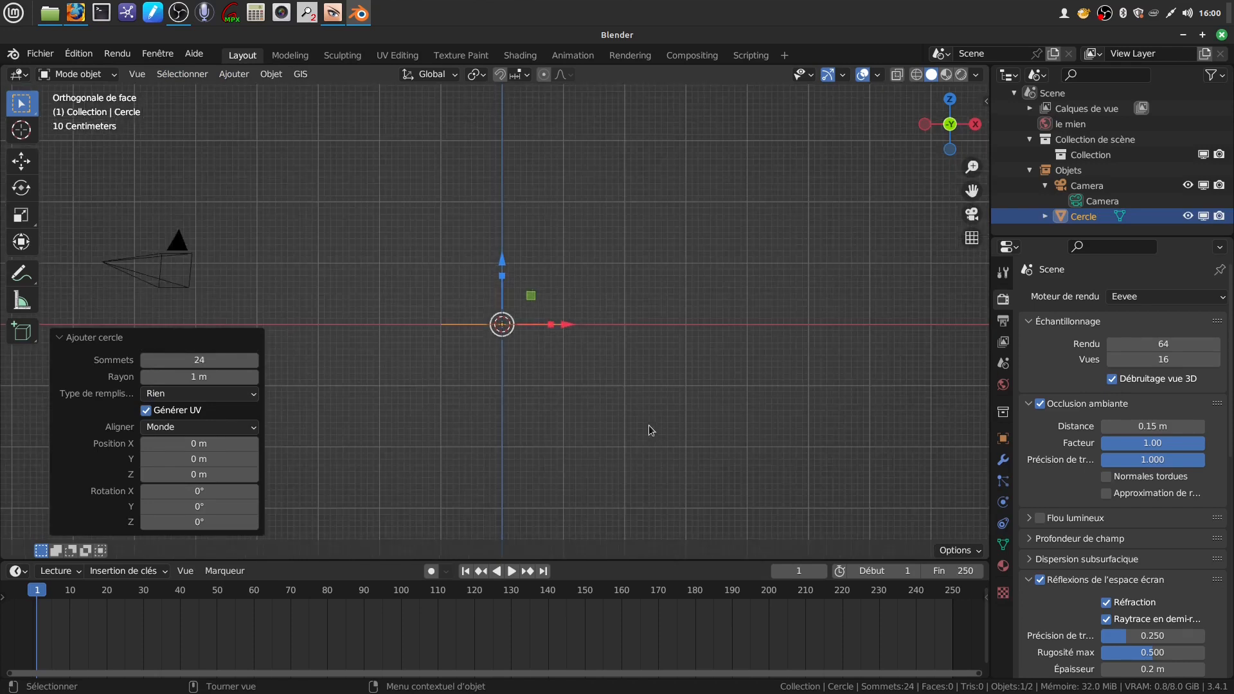
middle_click_drag(602, 366, 609, 338, "shift")
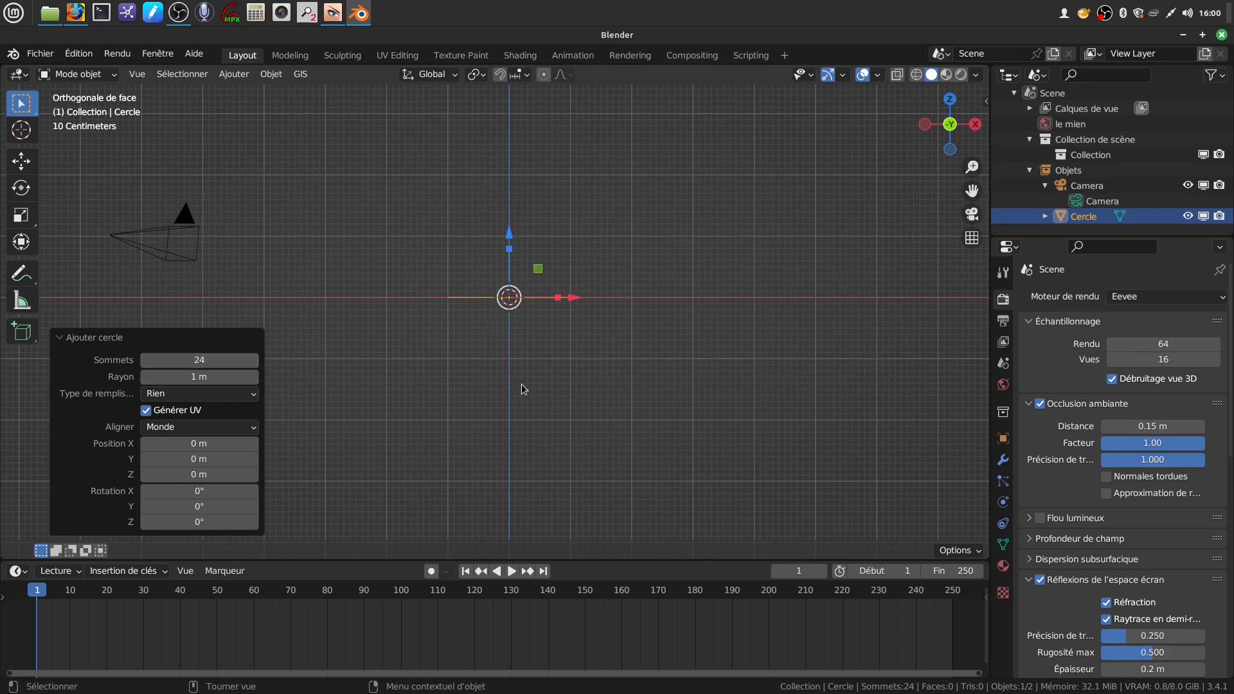
scroll(579, 417, "up", 1)
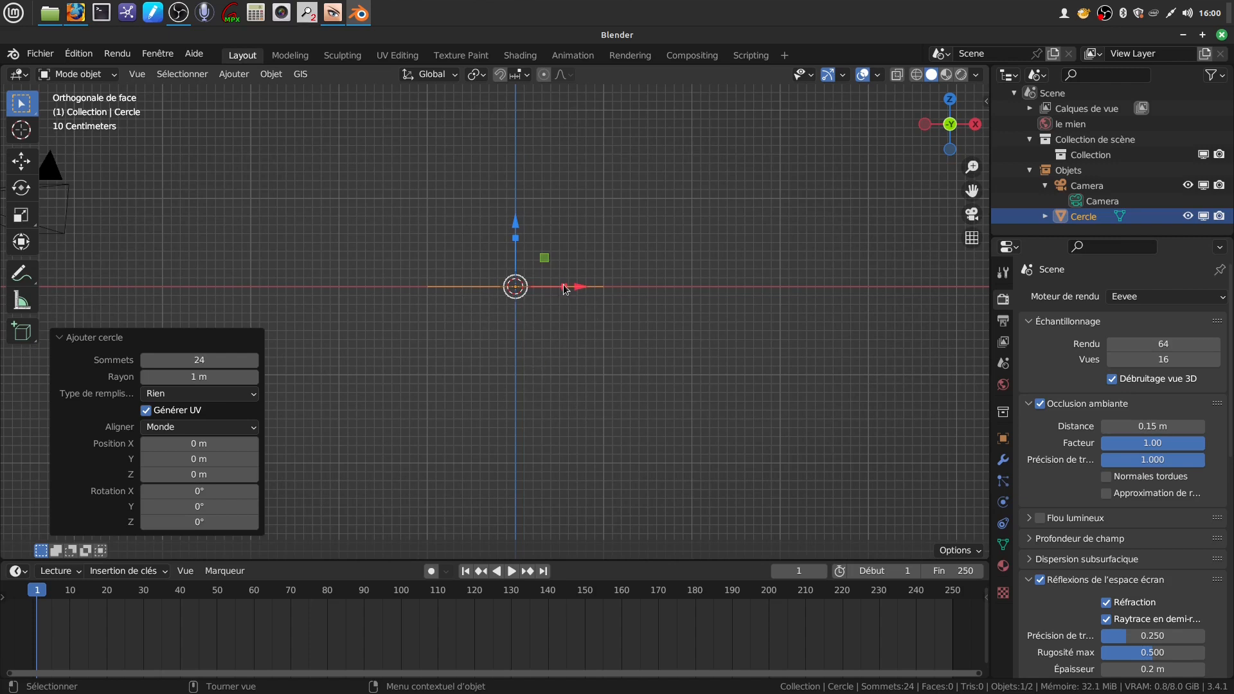
scroll(565, 339, "up", 1)
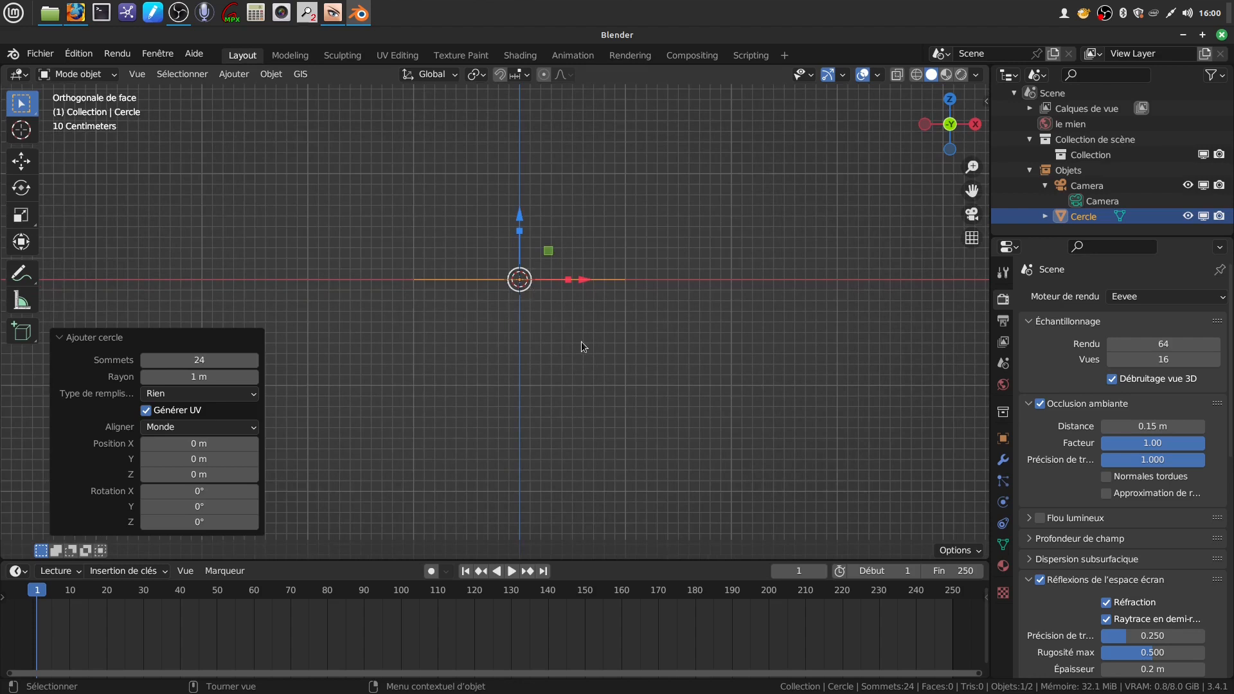
middle_click_drag(576, 324, 599, 252, "shift")
key("Tab")
scroll(564, 320, "down", 2)
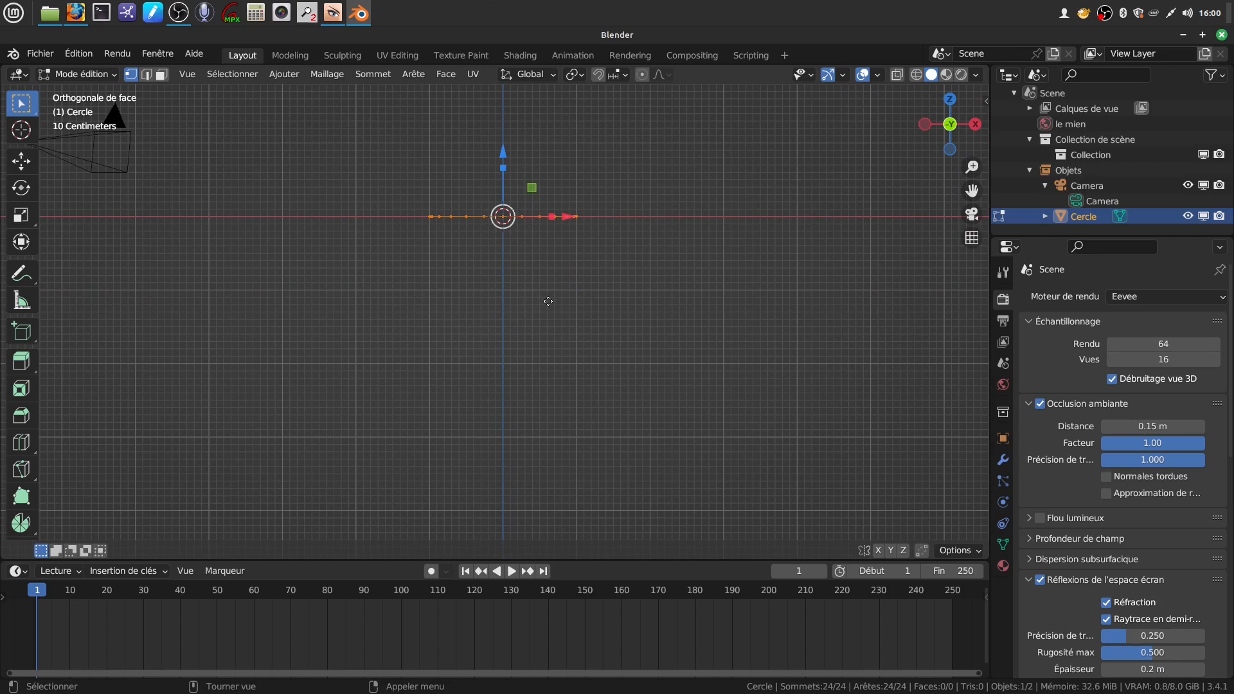
key("e")
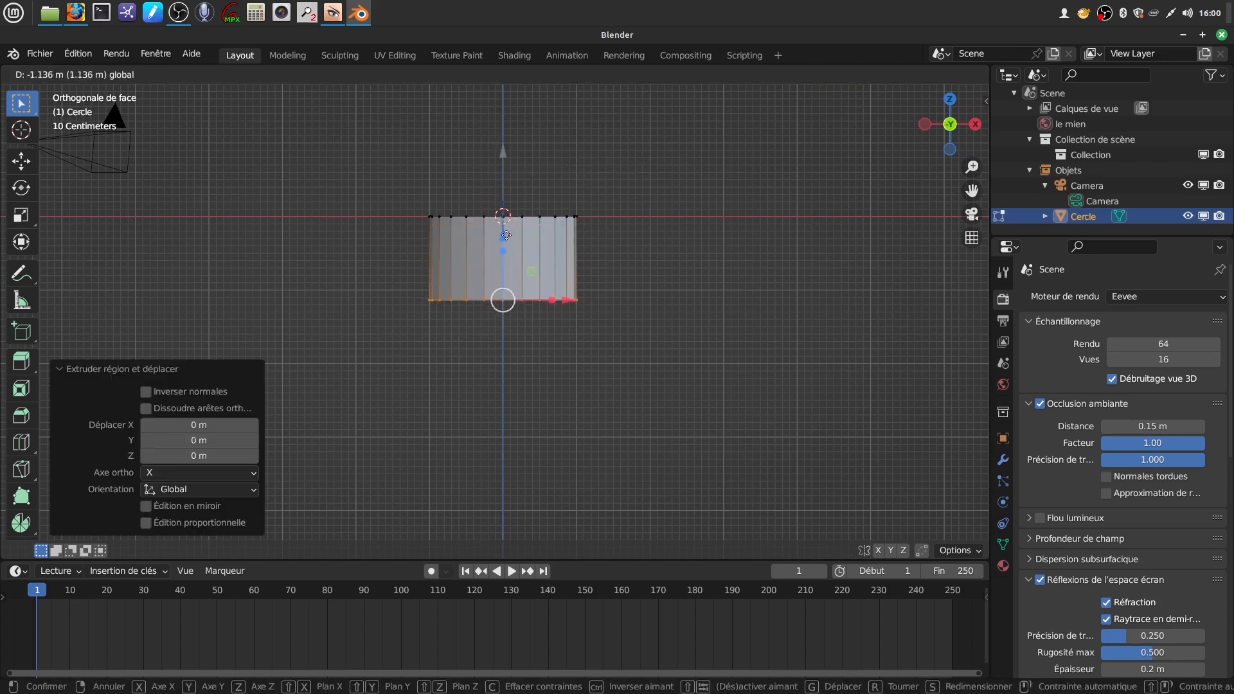
left_click(505, 257)
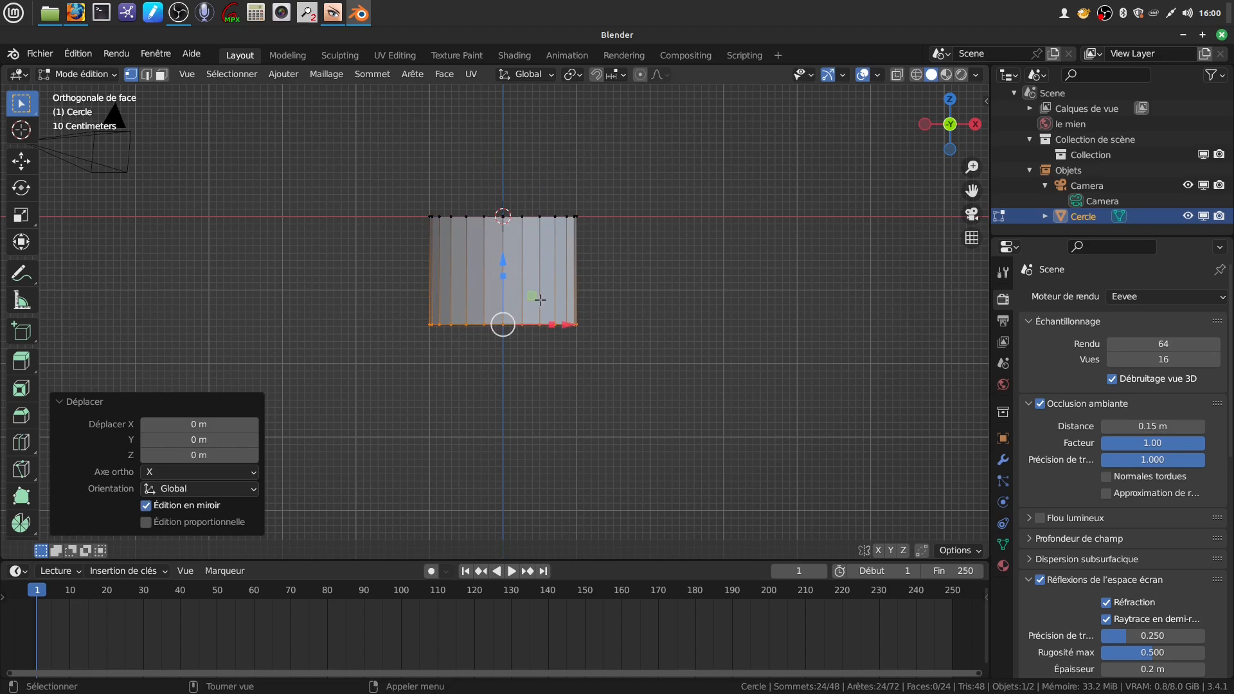
Scale up the wall's bottom ring so the pot flares outward, and lower the ring about 0.1 m.
key("s")
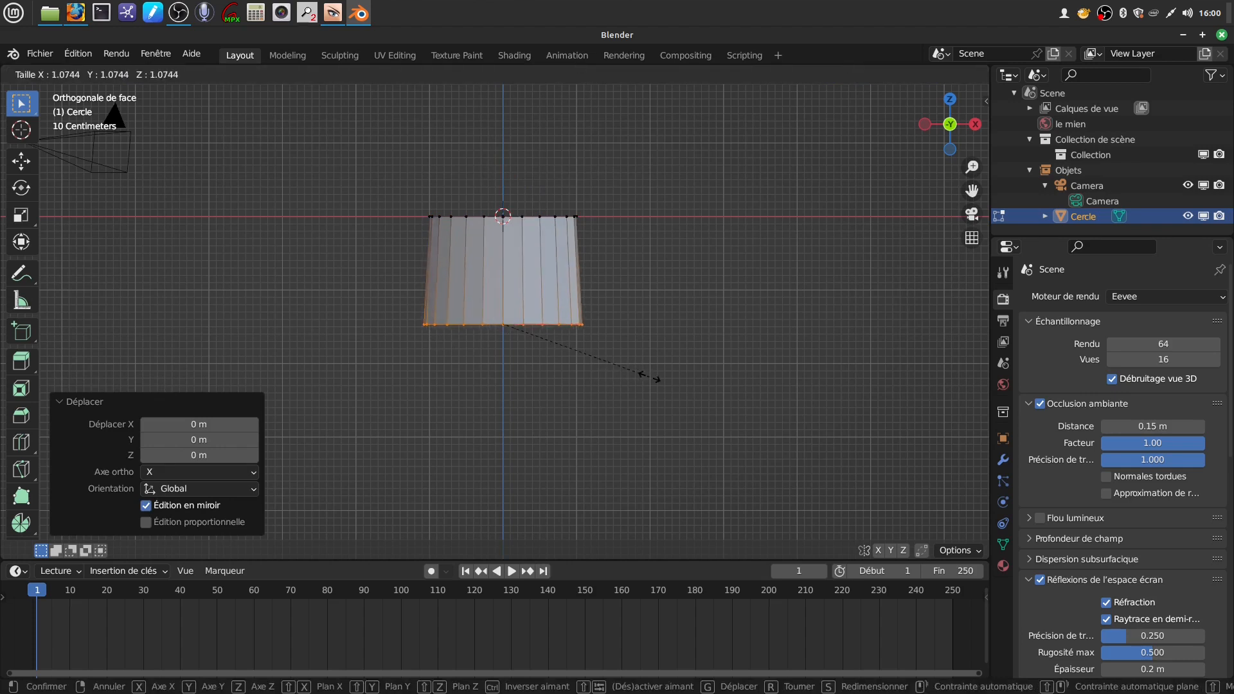
left_click(651, 373)
left_click_drag(504, 264, 494, 286)
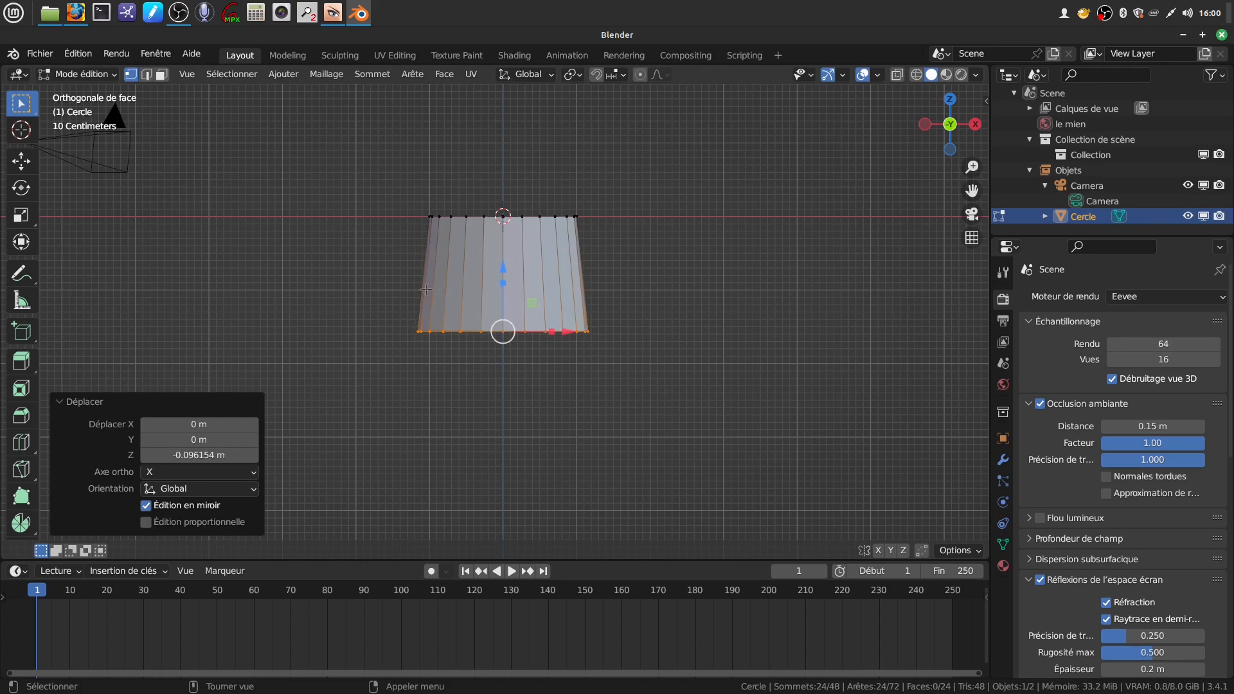
Extrude the bottom ring down about 0.08 m and scale the new ring to 0.954 to start rounding the base.
scroll(620, 414, "up", 1)
middle_click_drag(620, 409, 640, 386, "shift")
scroll(636, 384, "up", 2)
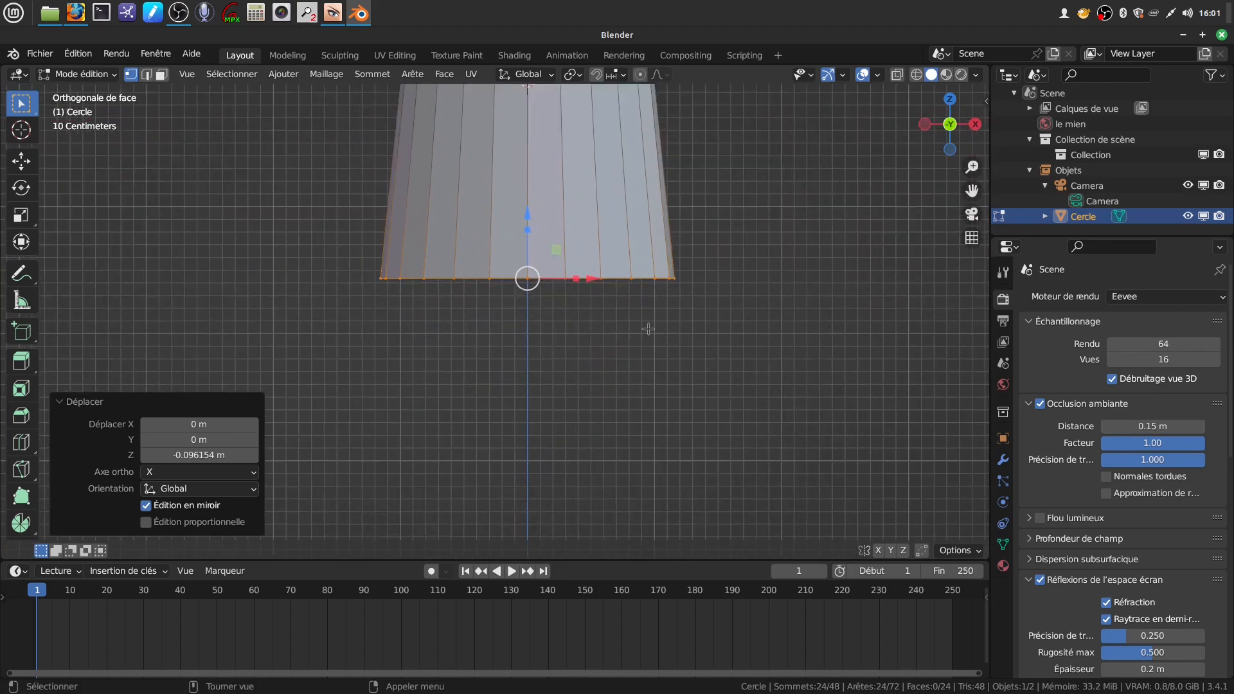
key("e")
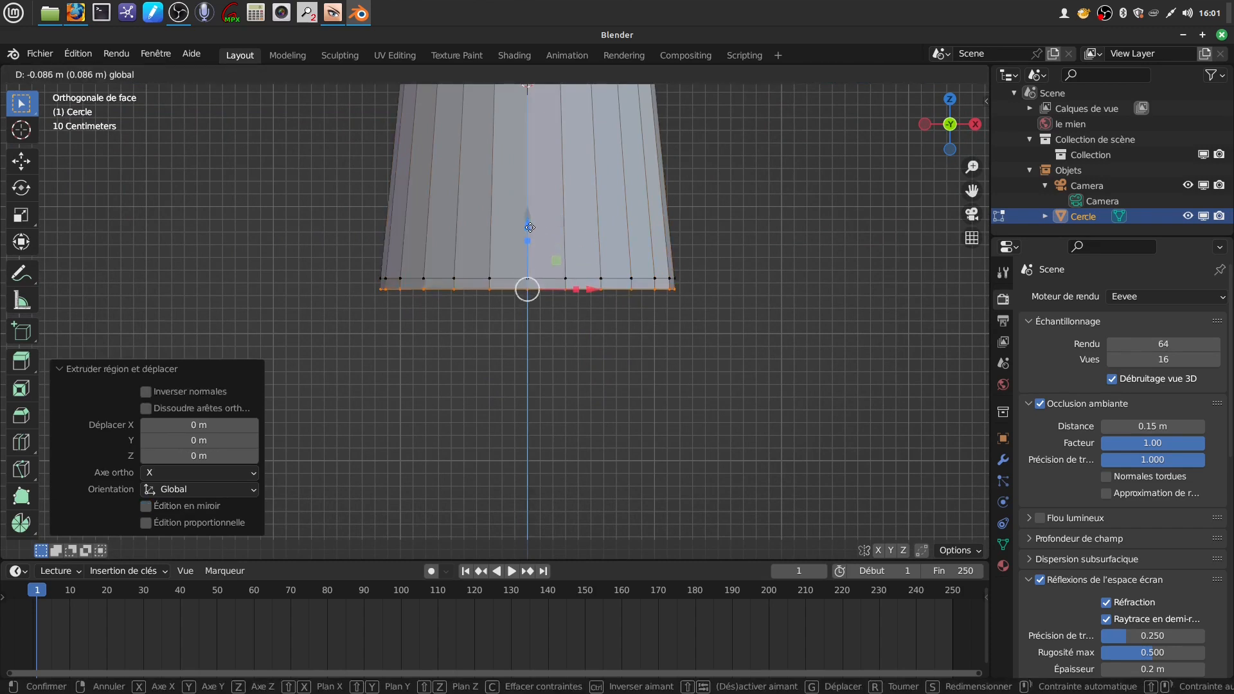
left_click(531, 227)
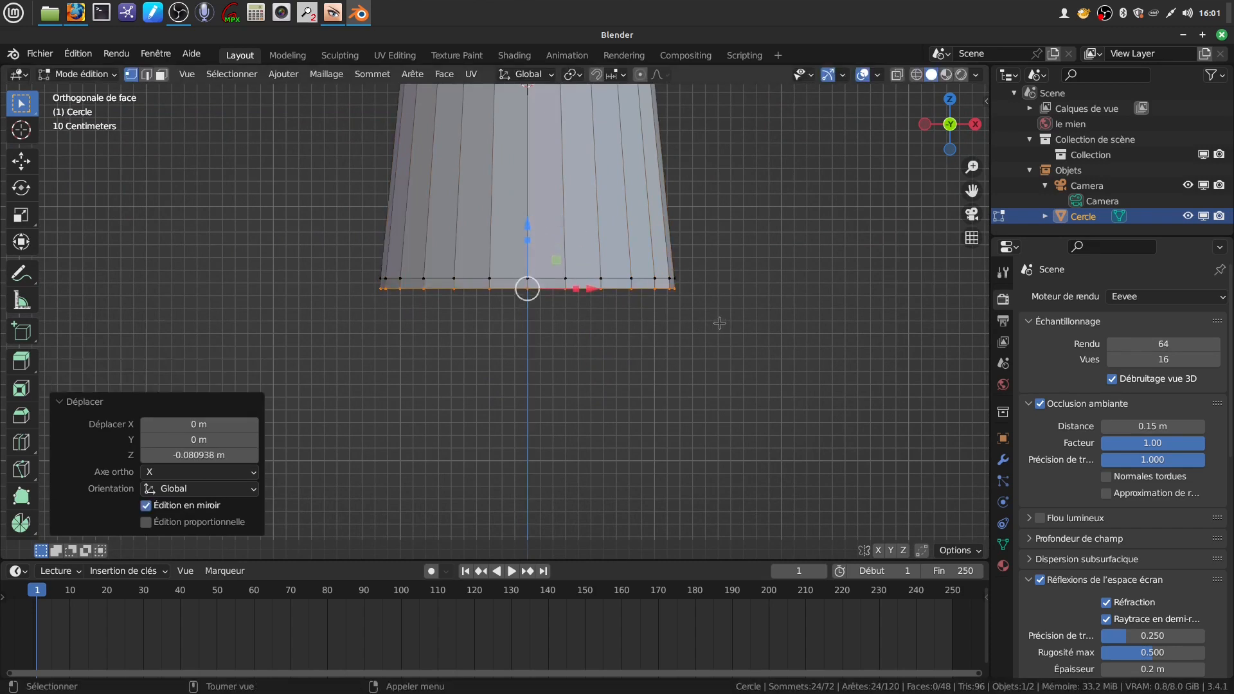
key("s")
left_click(718, 324)
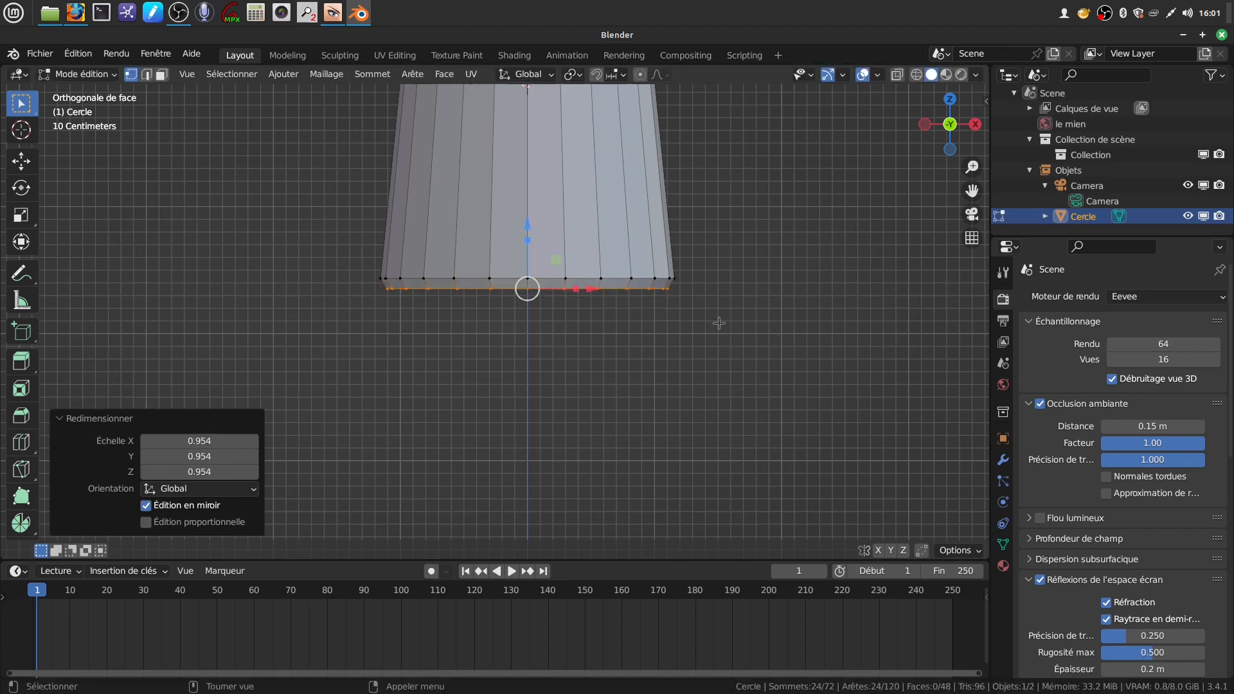
Extrude the pot's bottom ring inward at a scale of 0.81 and lower the new ring slightly.
middle_click_drag(698, 335, 715, 406)
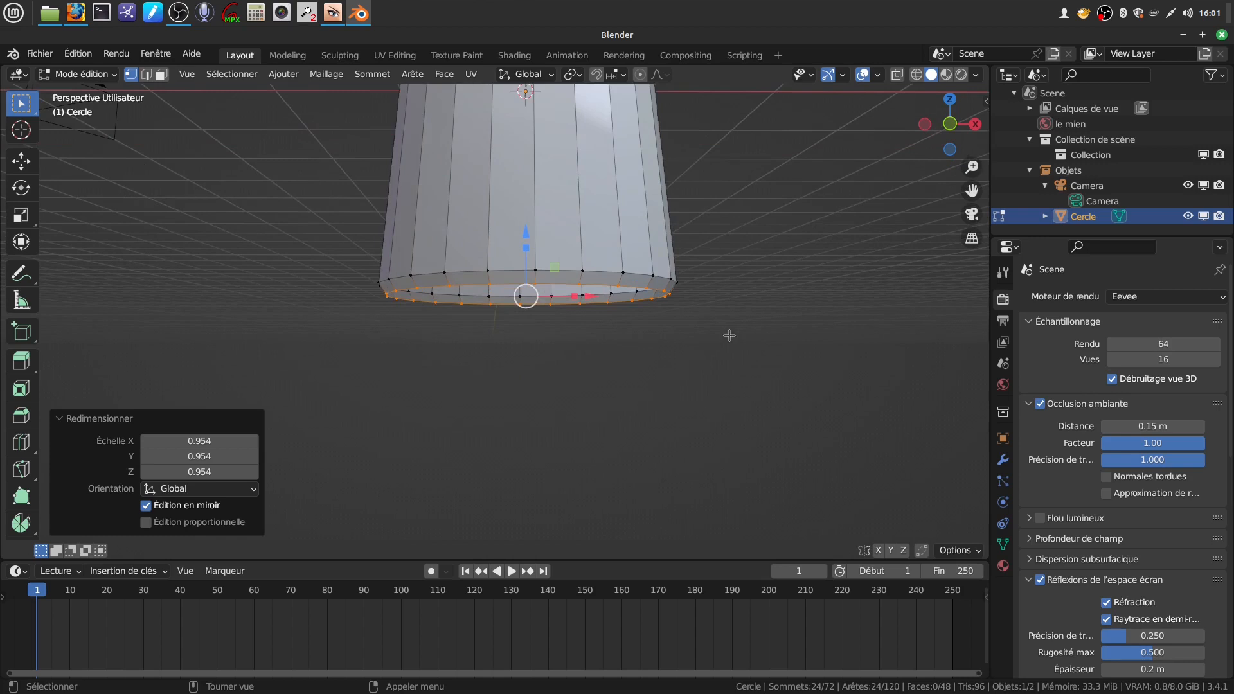
key("e")
key("s")
left_click(693, 331)
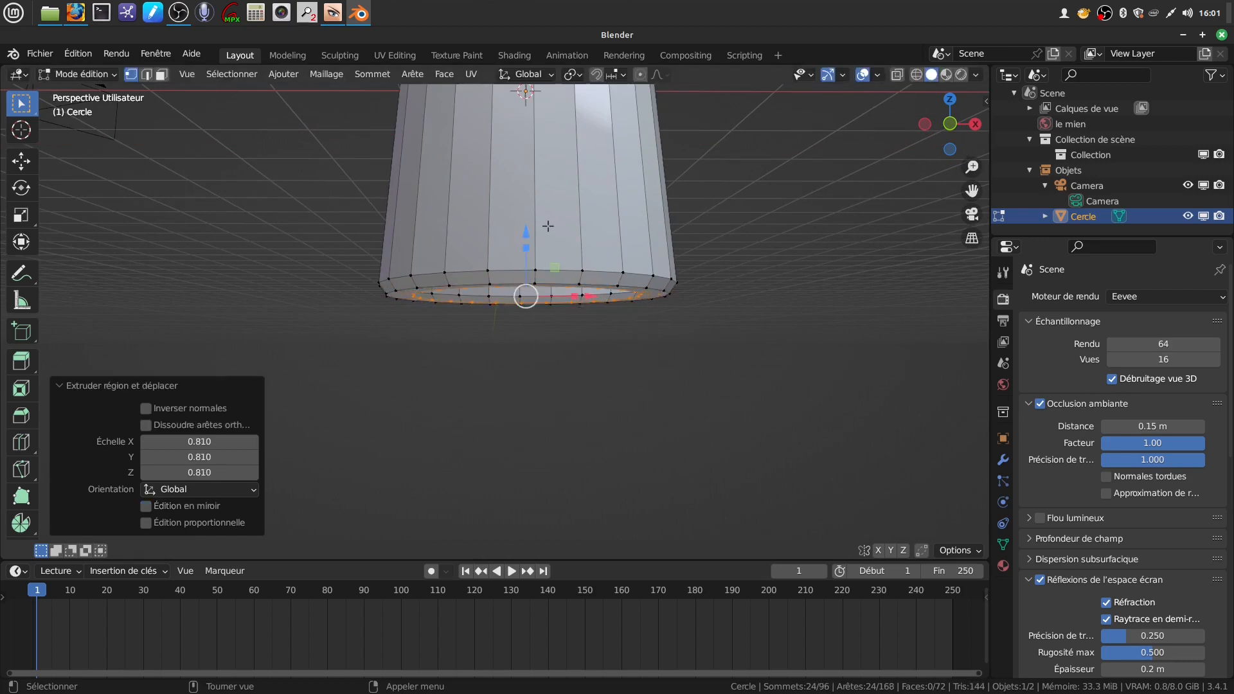
left_click_drag(525, 237, 525, 251)
Extrude the bottom ring again at a scale of 0.75 and lower the new ring about 0.046 m.
mouse_move(677, 329)
middle_mouse_down()
mouse_move(664, 348)
mouse_move(675, 334)
middle_mouse_up()
type("es0.75")
key("Return")
key("g")
key("z")
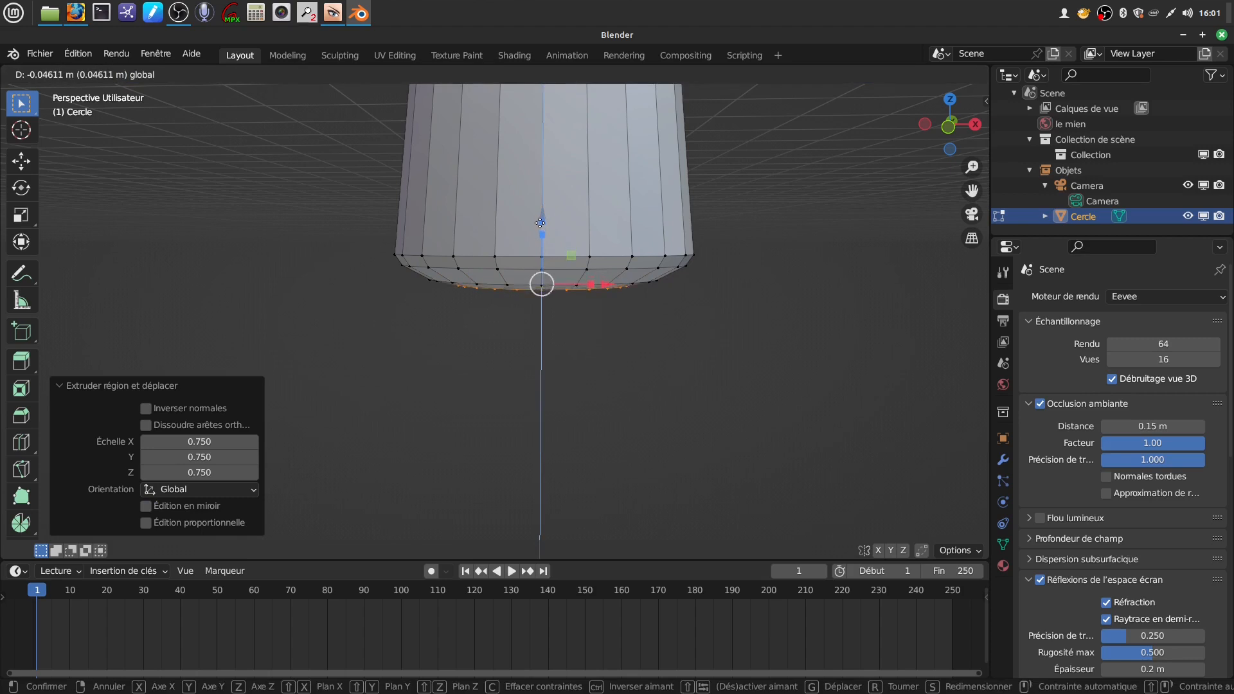
left_click(540, 223)
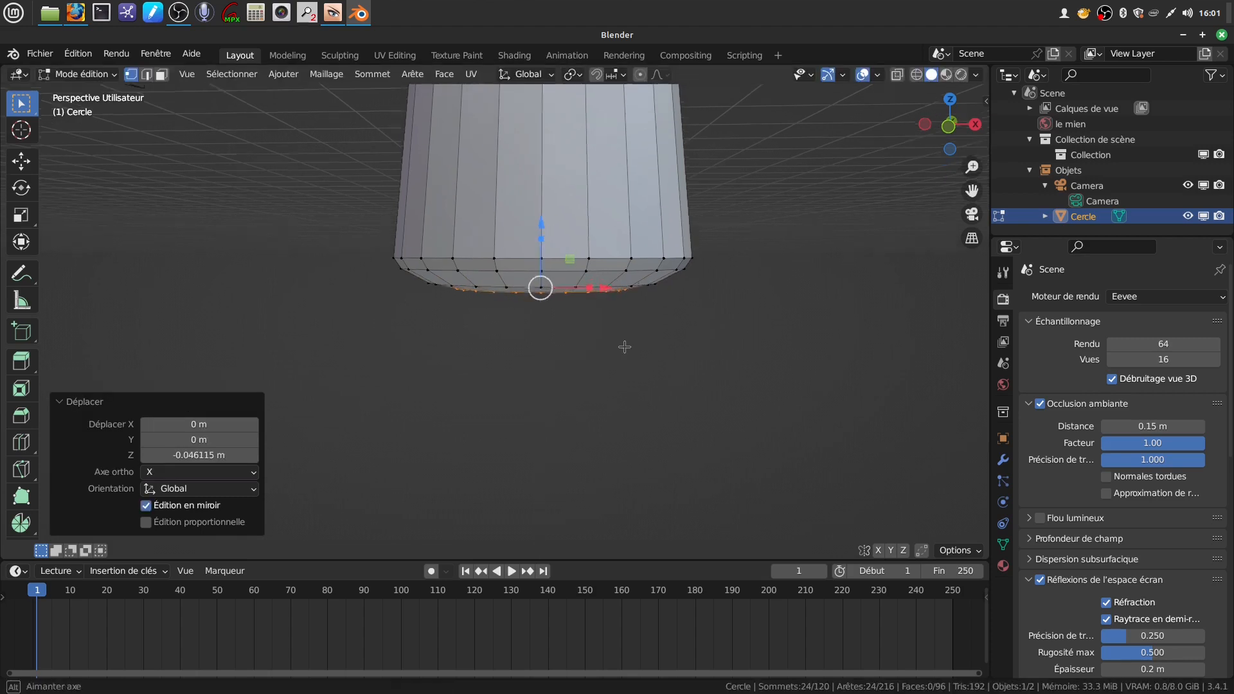
Extrude and shrink the bottom ring once more so the base closes down to a small central hole.
middle_click_drag(622, 350, 673, 413)
key("e")
key("s")
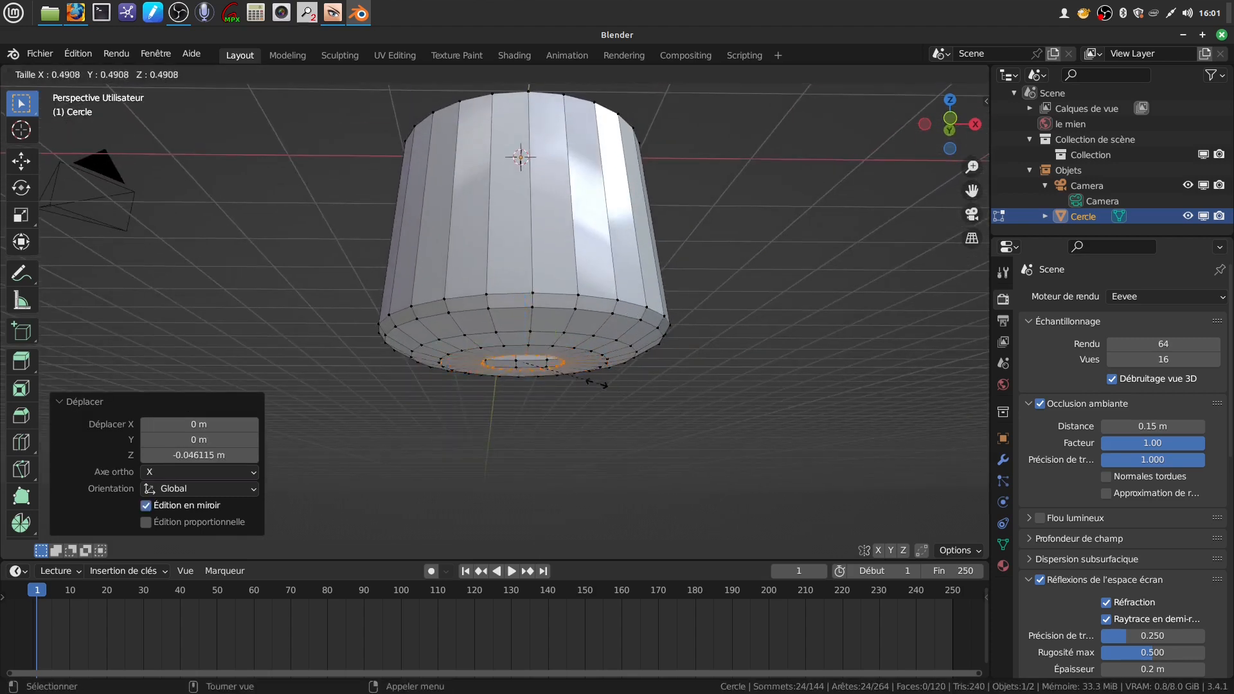
left_click(498, 374)
middle_click_drag(498, 373, 563, 430)
From directly below, select three evenly spaced pairs of adjacent faces in the widest ring of the pot's underside.
key("Tab")
middle_click_drag(569, 359, 583, 223)
scroll(602, 348, "up", 1)
middle_click_drag(600, 343, 590, 213)
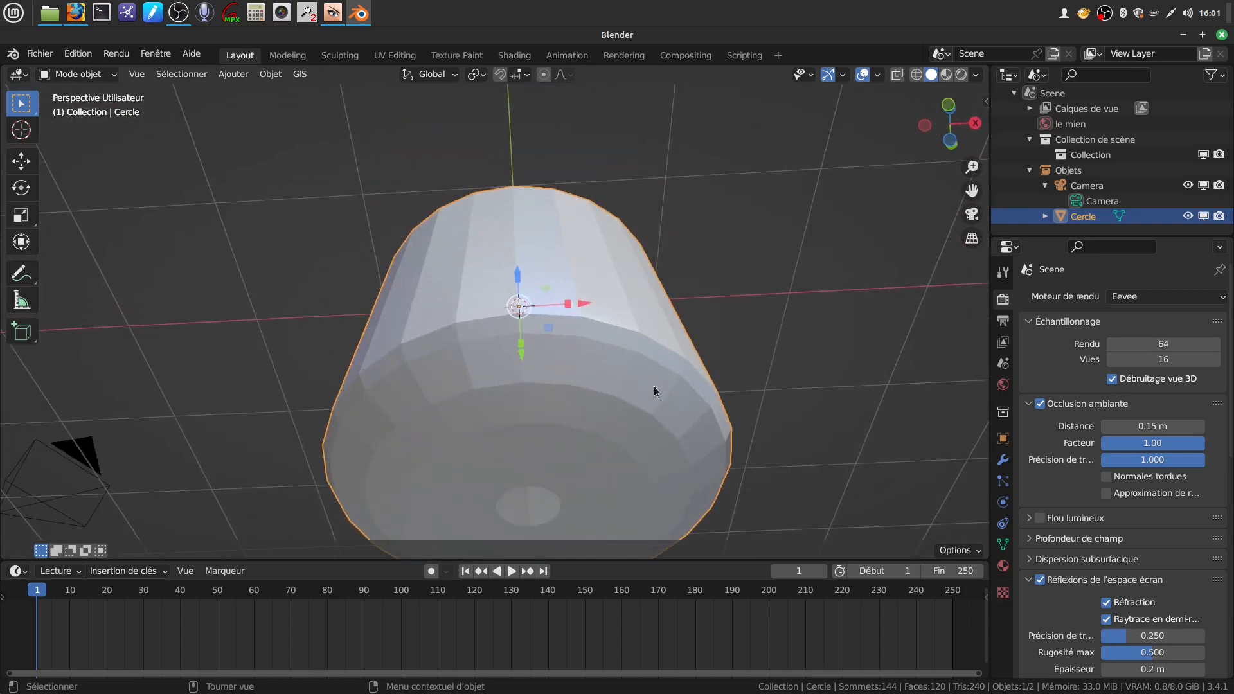
key("ctrl+KP_7")
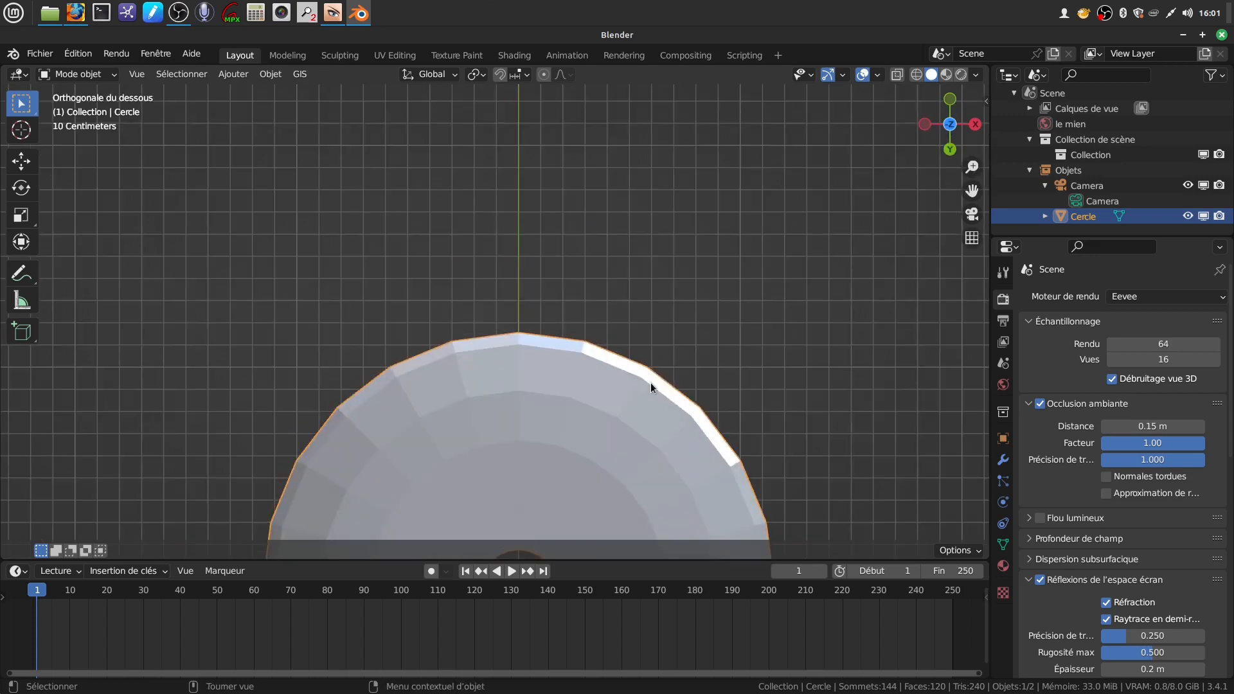
key("Home")
key("Tab")
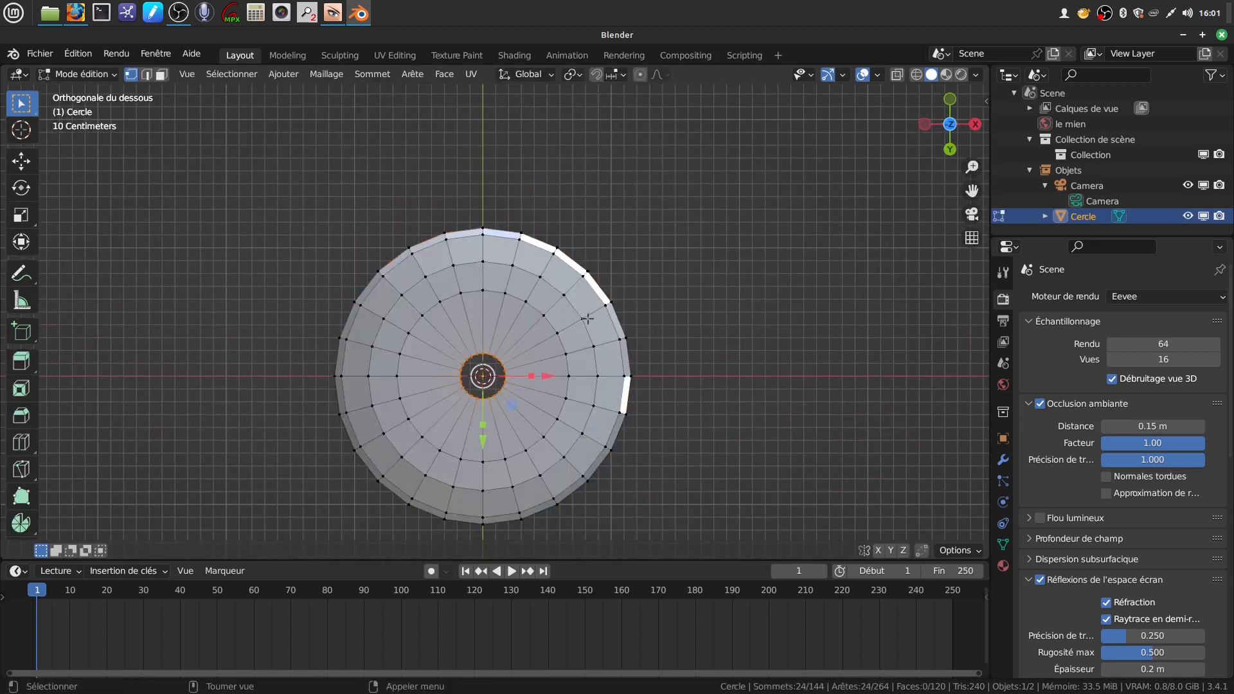
left_click(161, 74)
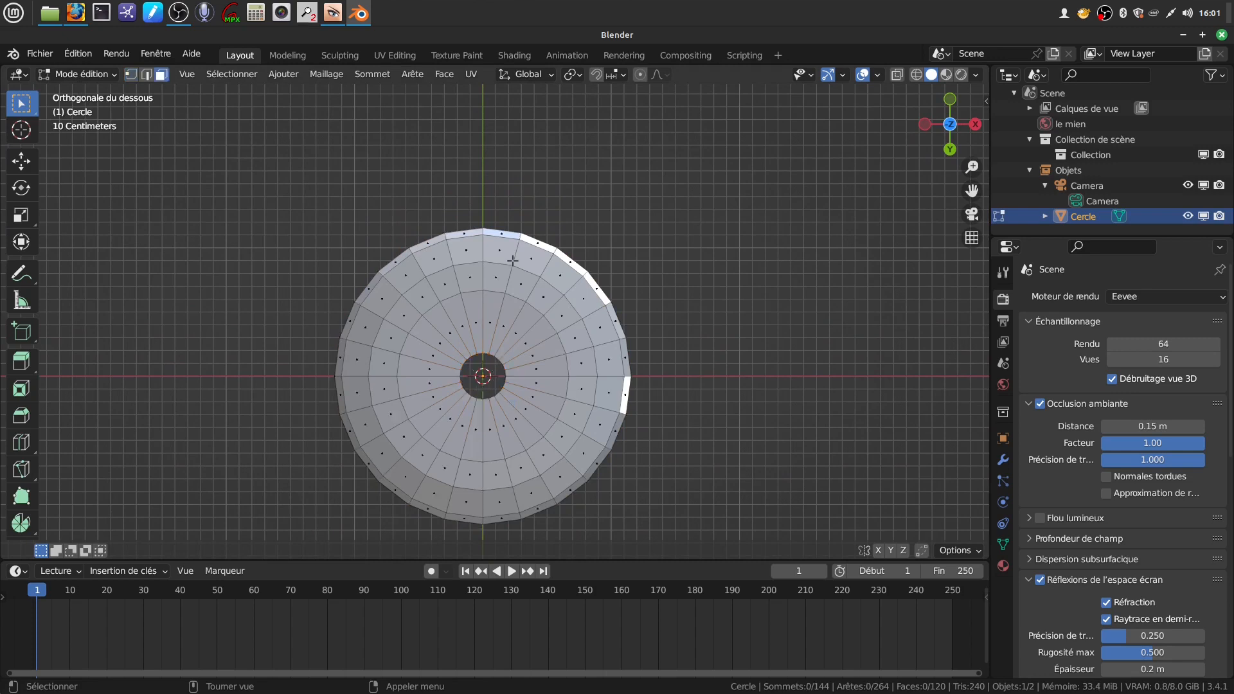
left_click(482, 260, "shift")
left_click(503, 258, "shift")
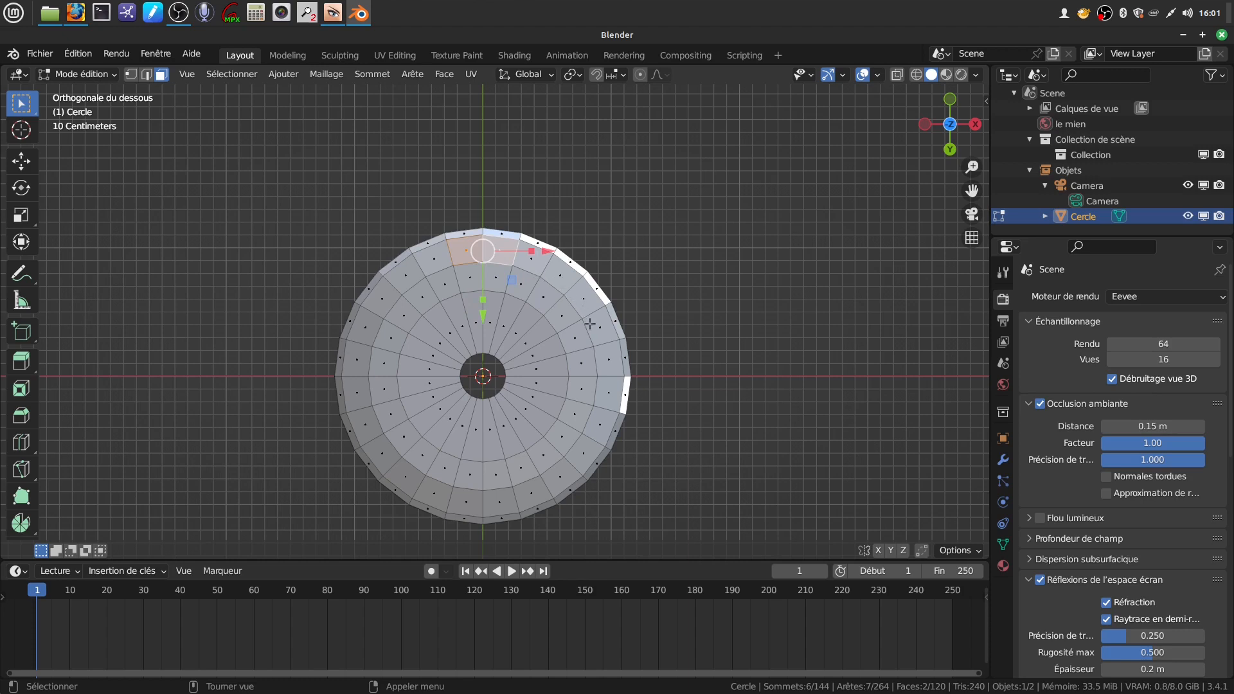
left_click(600, 425, "shift")
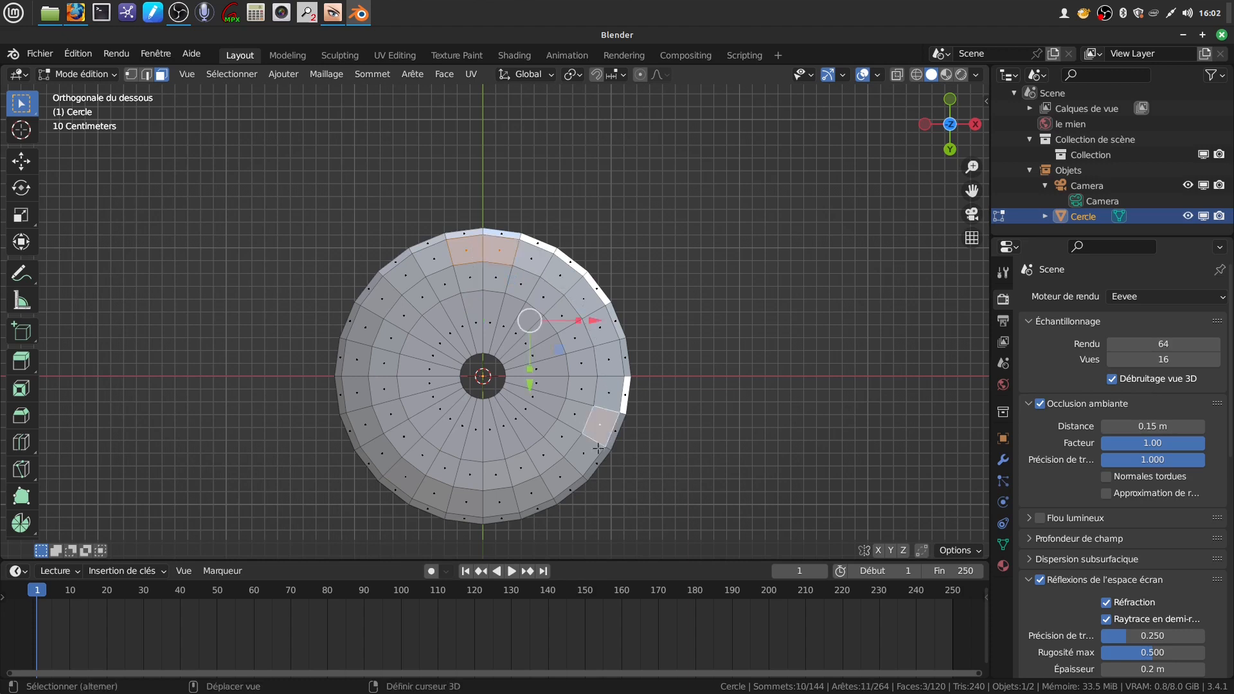
left_click(586, 454, "shift")
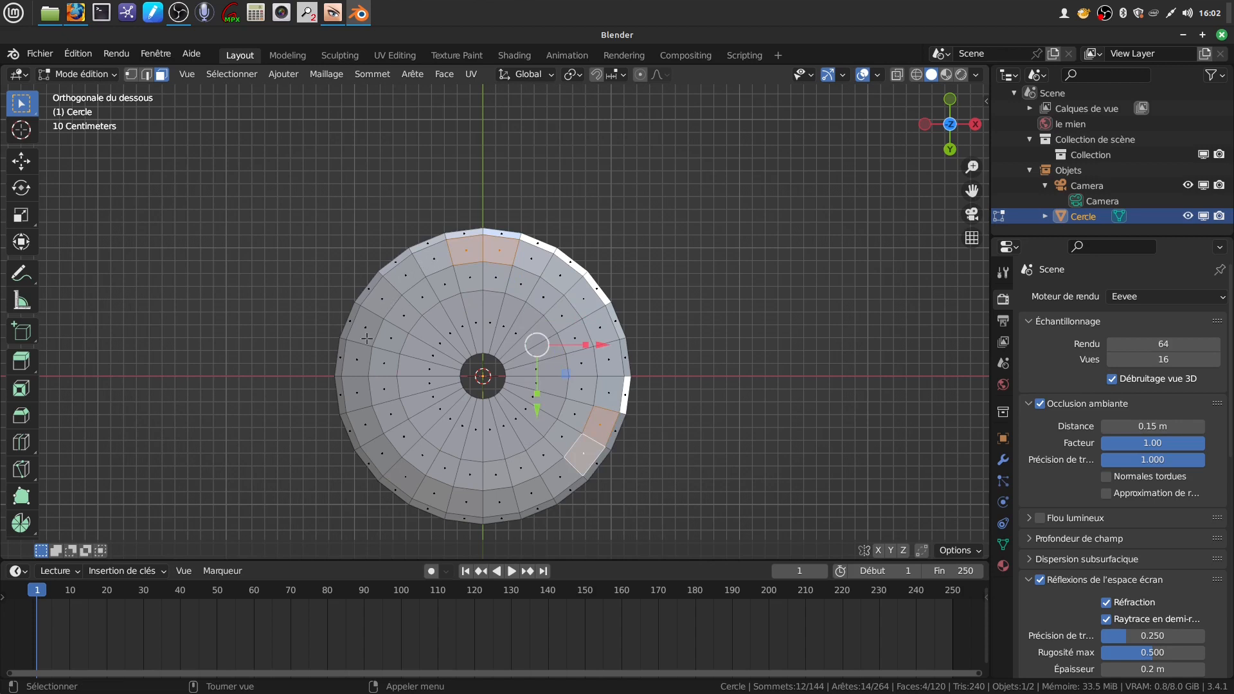
left_click(364, 426, "shift")
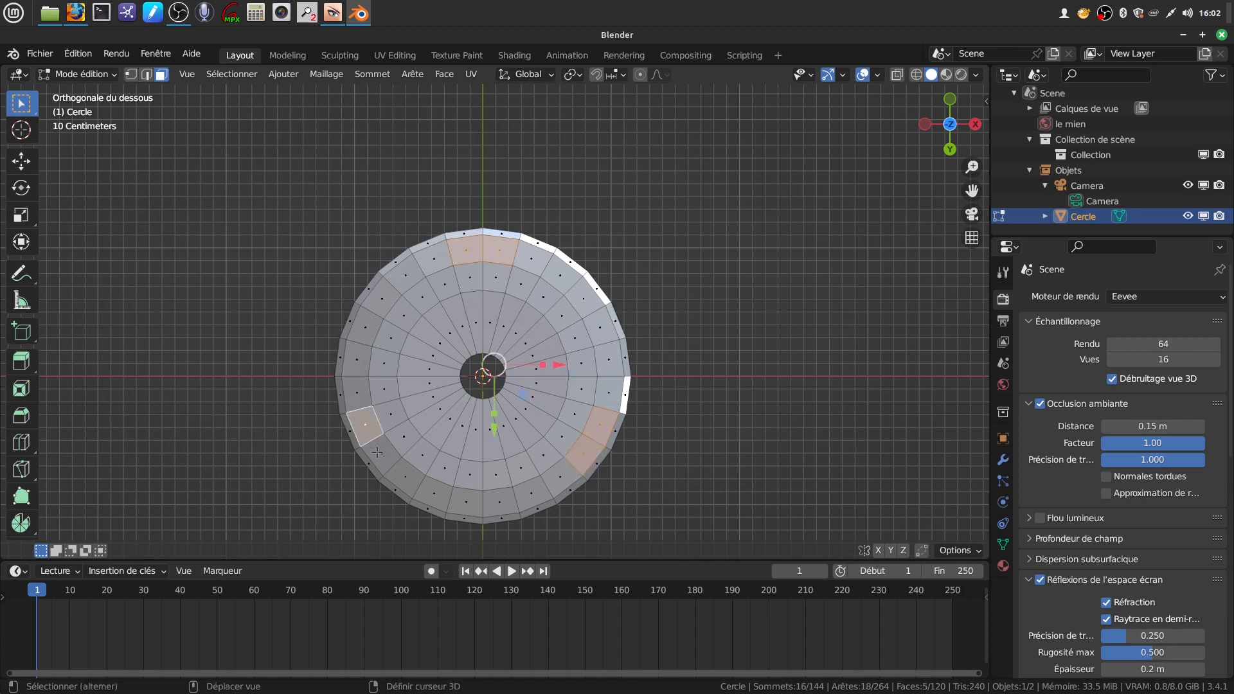
left_click(380, 453, "shift")
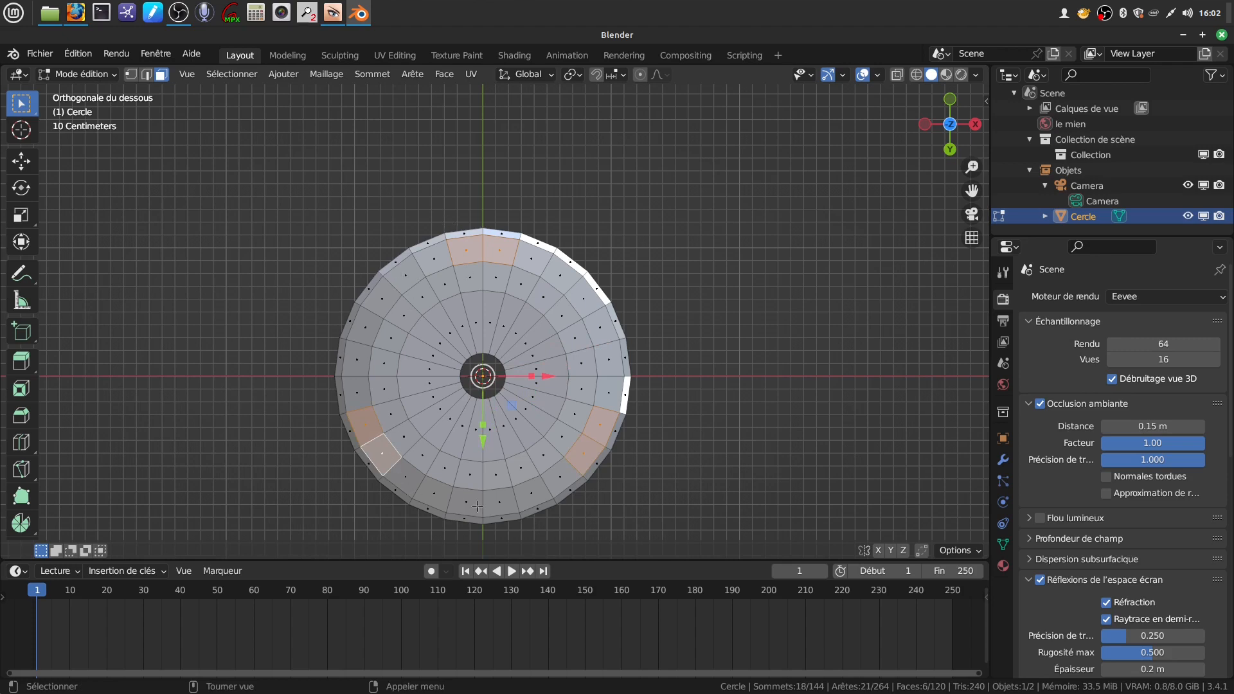
Set the transform pivot to individual origins and inset the three selected face pairs by about 0.072 m.
mouse_move(602, 302)
middle_mouse_down("shift")
mouse_move(571, 299)
mouse_move(581, 299)
middle_mouse_up("shift")
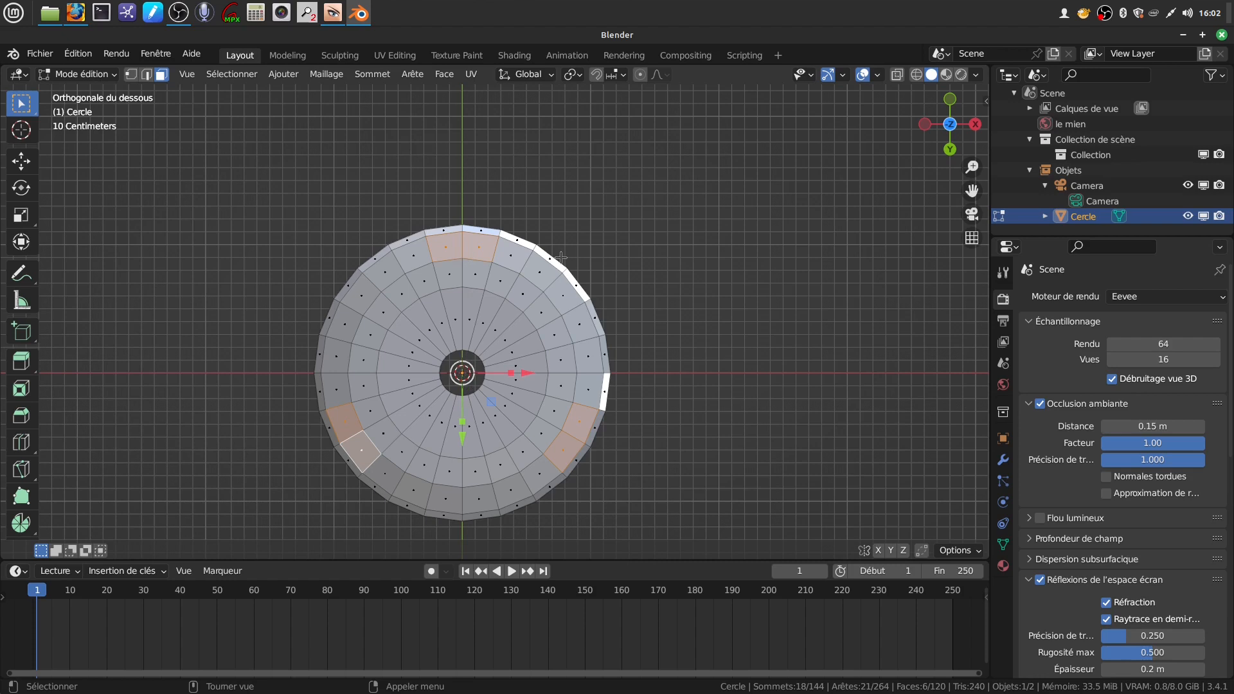
middle_click_drag(601, 160, 564, 452)
scroll(563, 452, "up", 2)
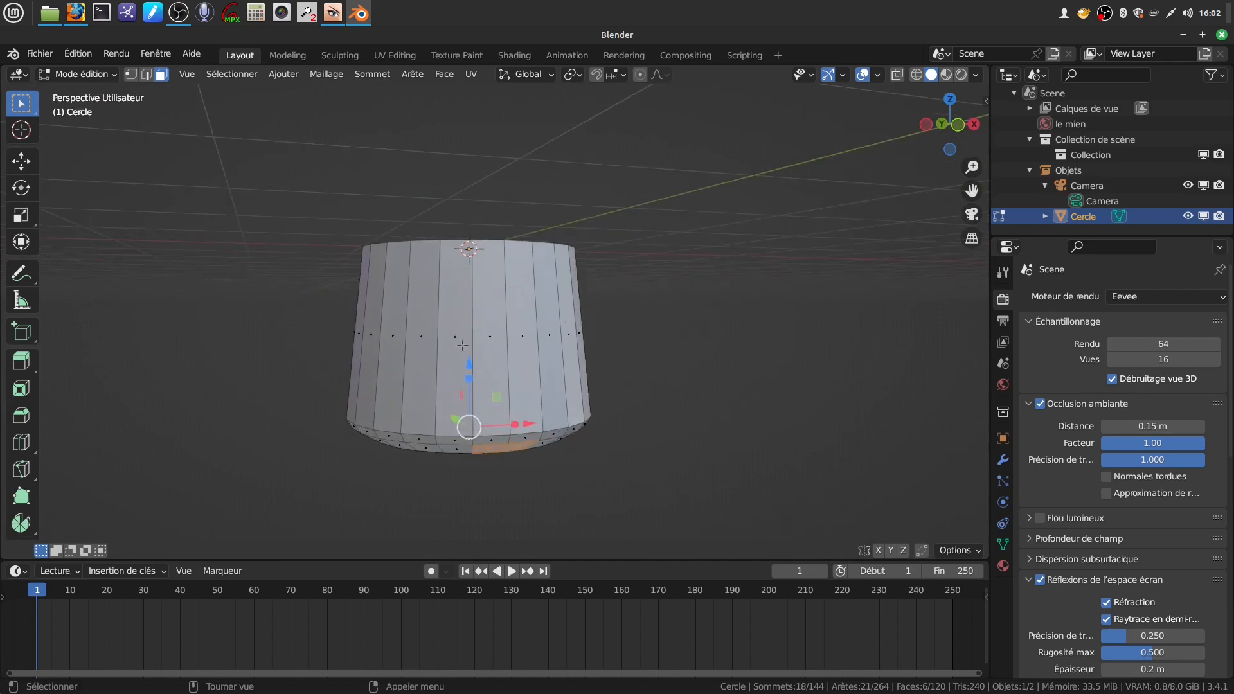
middle_click_drag(629, 475, 607, 353)
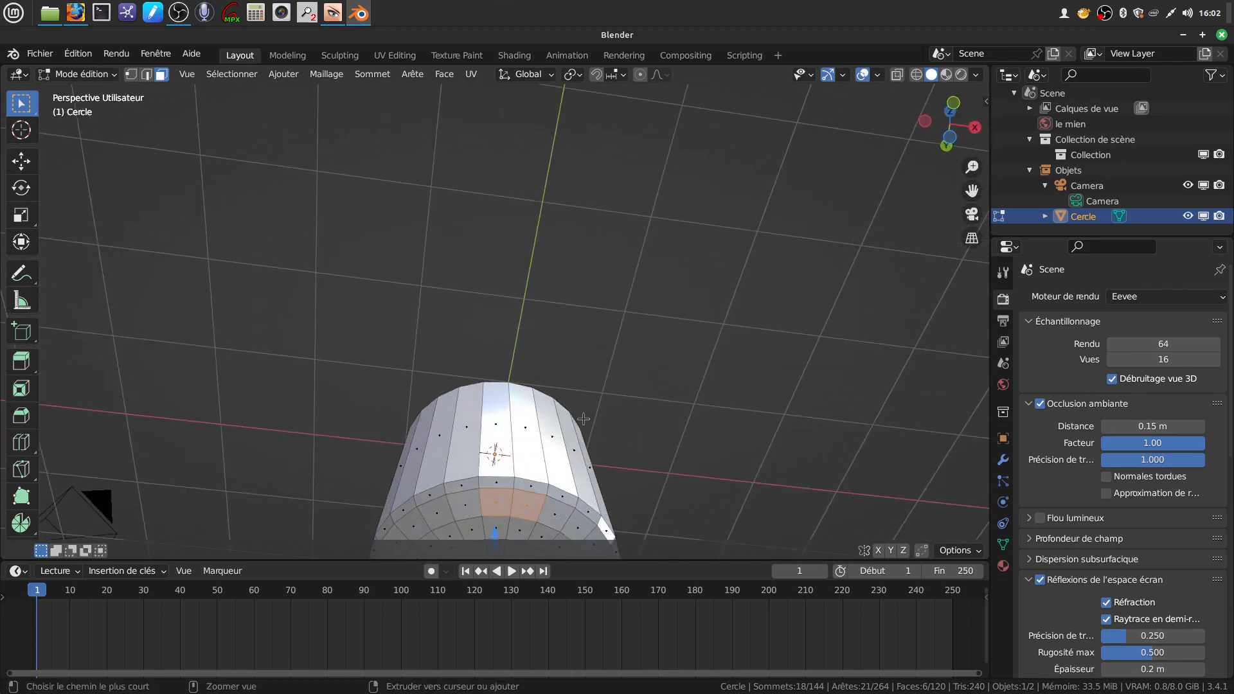
key("ctrl+KP_7")
middle_click_drag(645, 432, 564, 133, "shift")
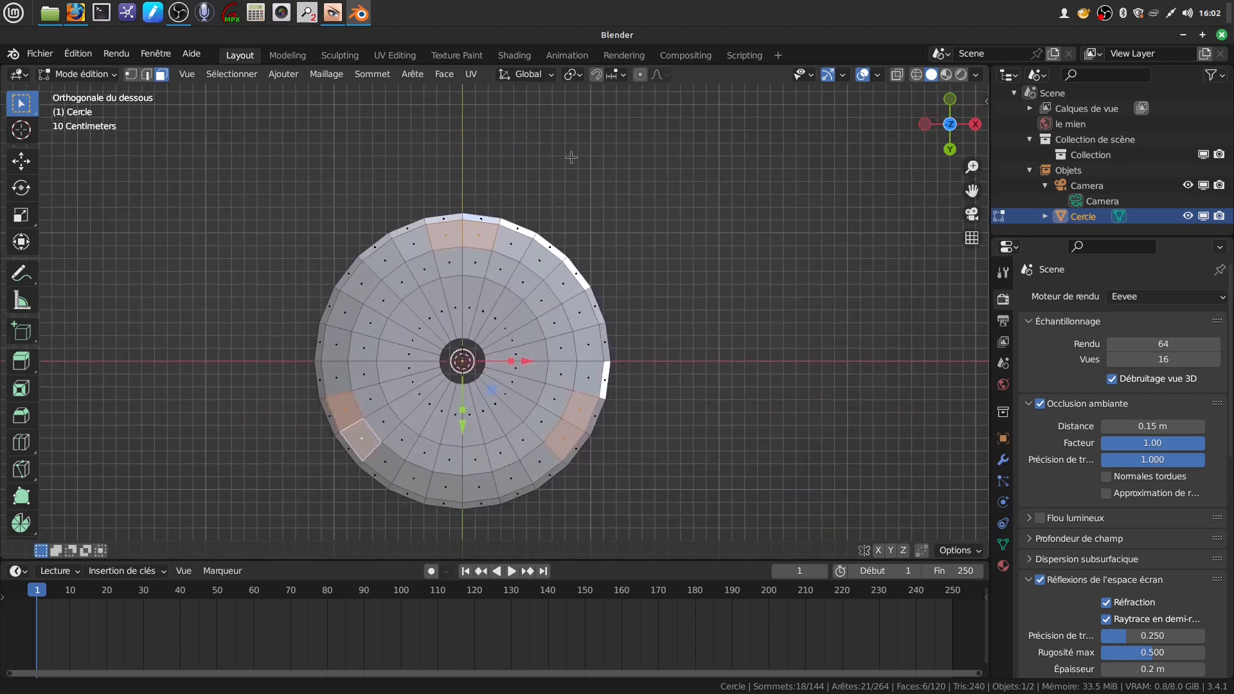
left_click(579, 79)
left_click(601, 129)
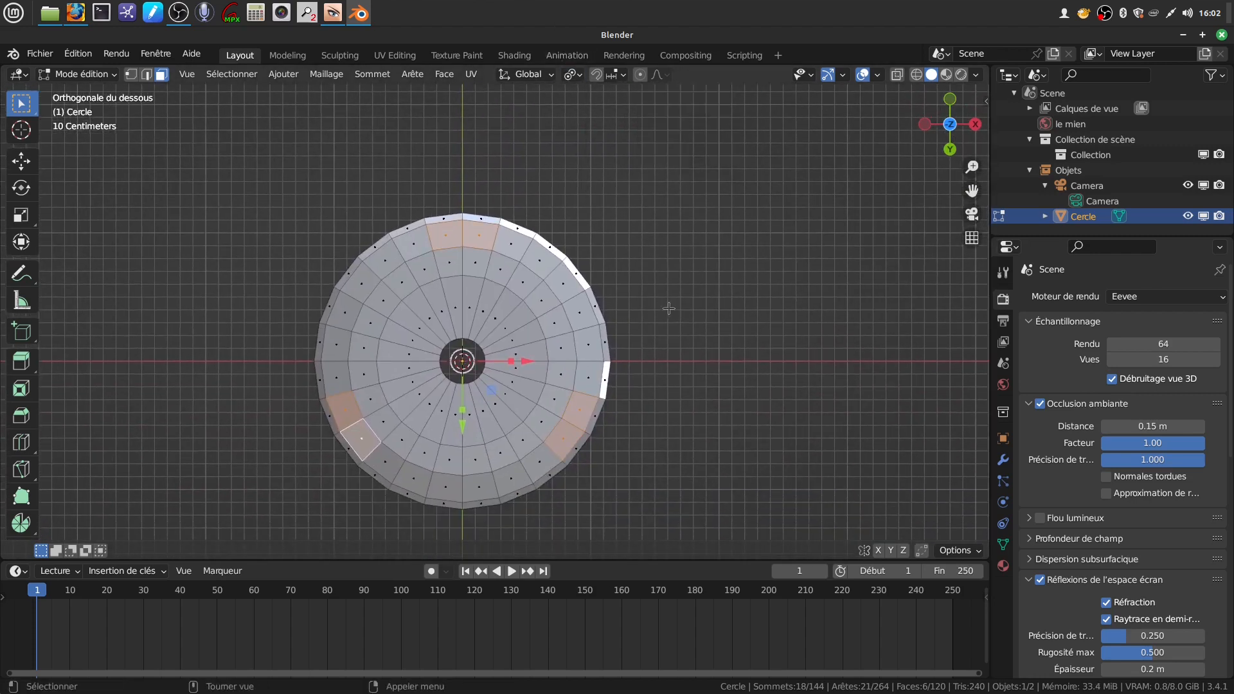
key("i")
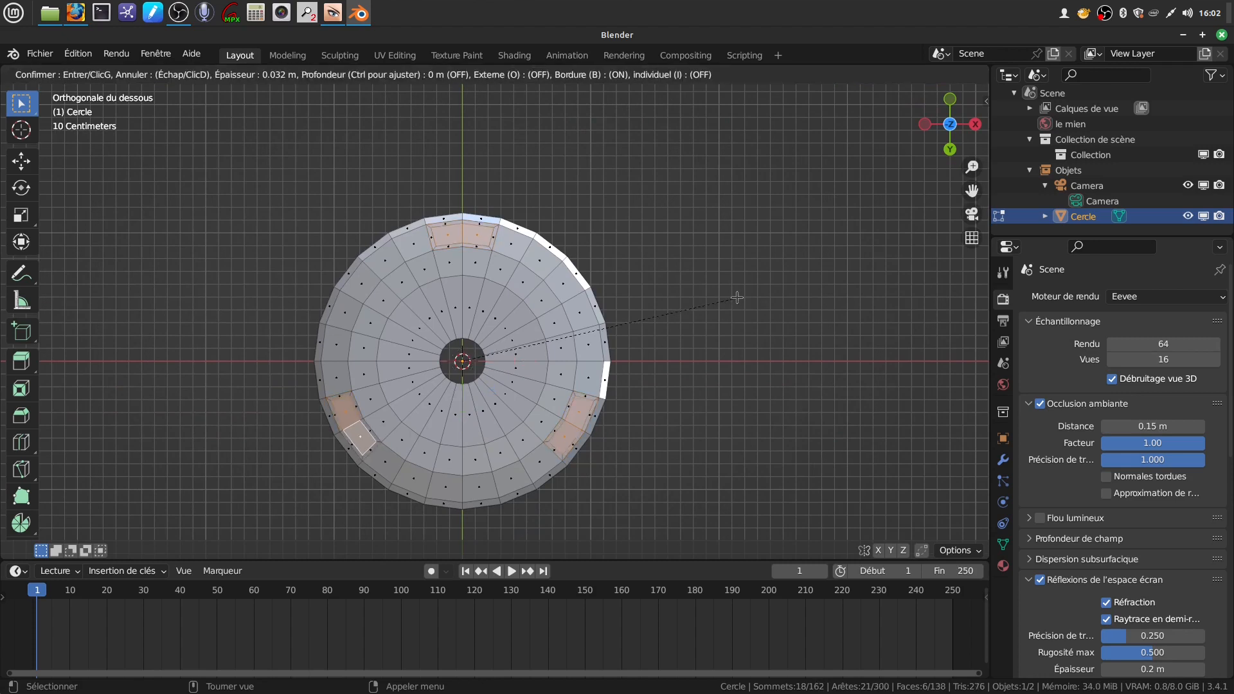
left_click(732, 298)
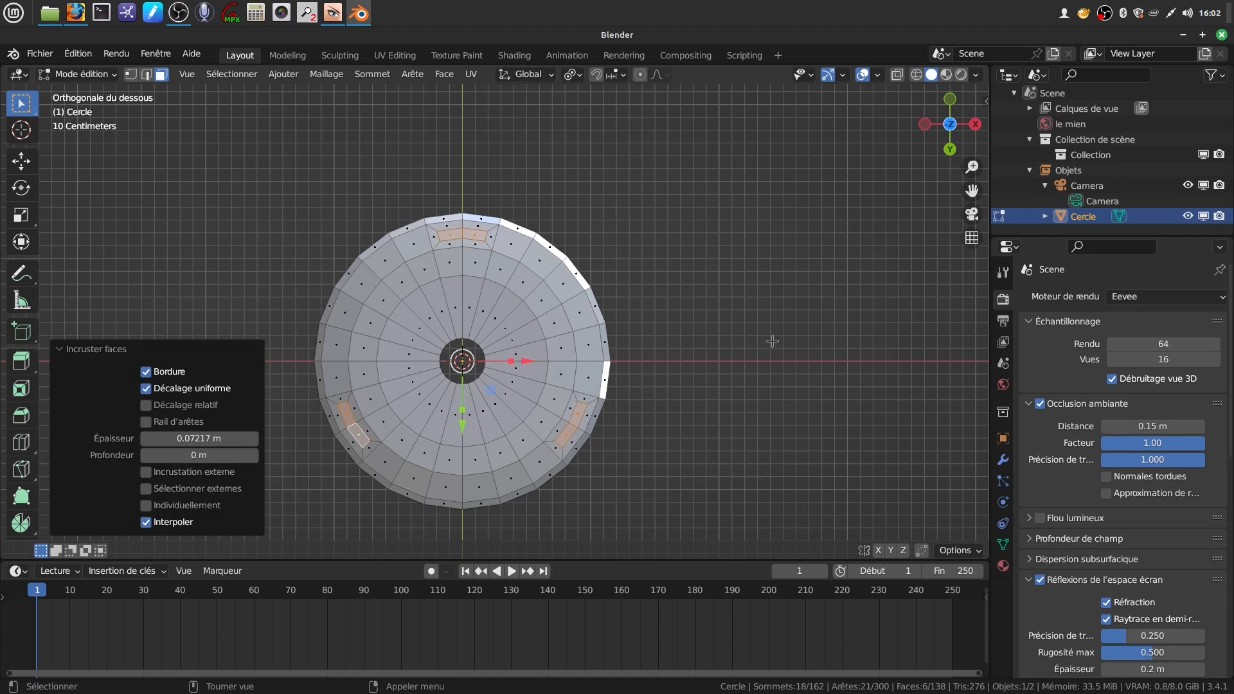
Scale the three inset patches individually to 0.325 and round them with the LoopTools Circle operation.
key("s")
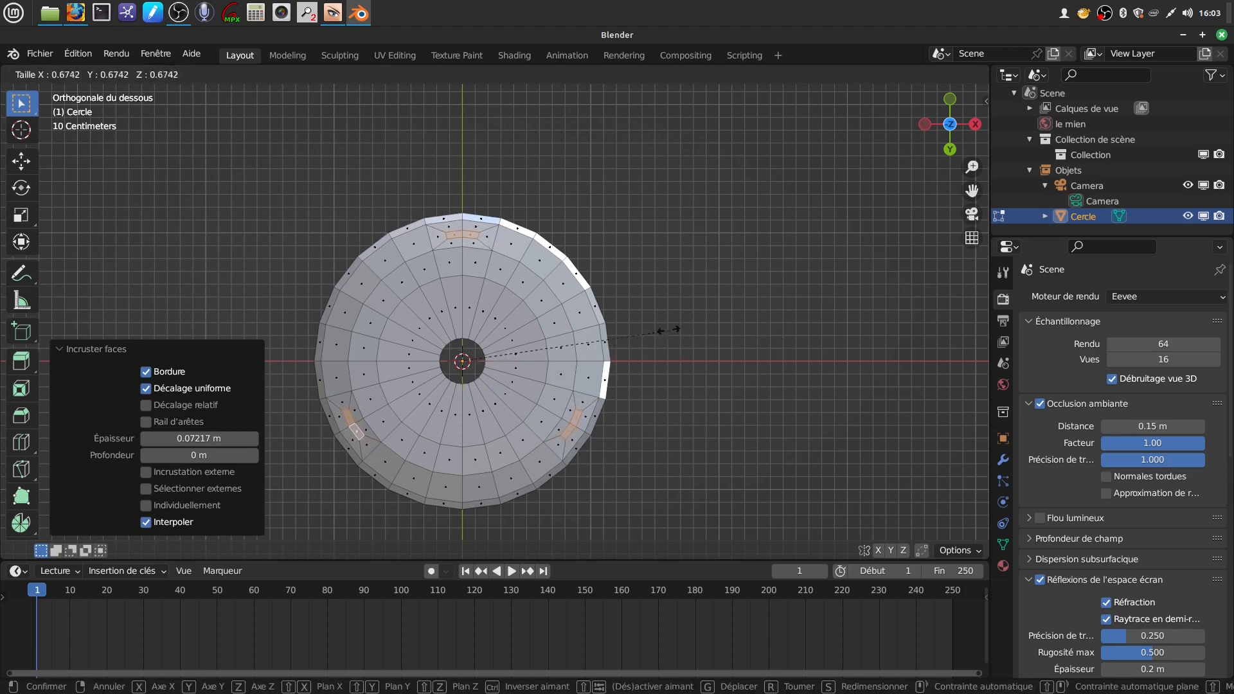
left_click(544, 301)
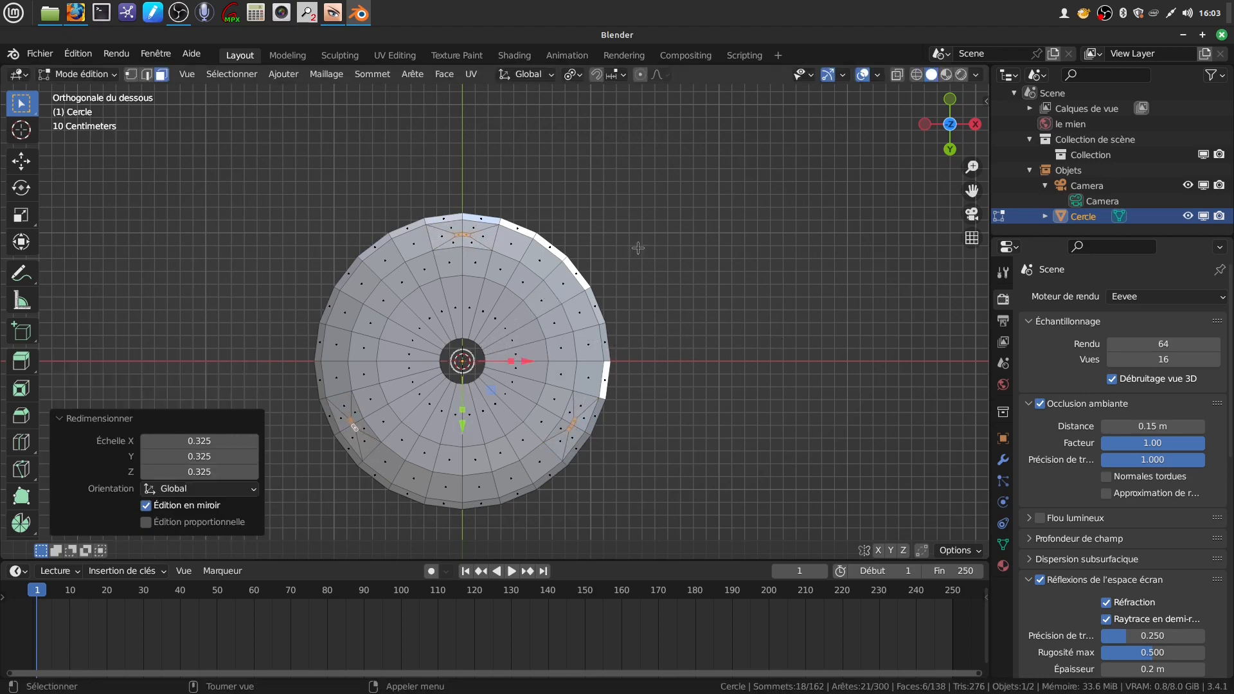
right_click(677, 220)
mouse_move(657, 237)
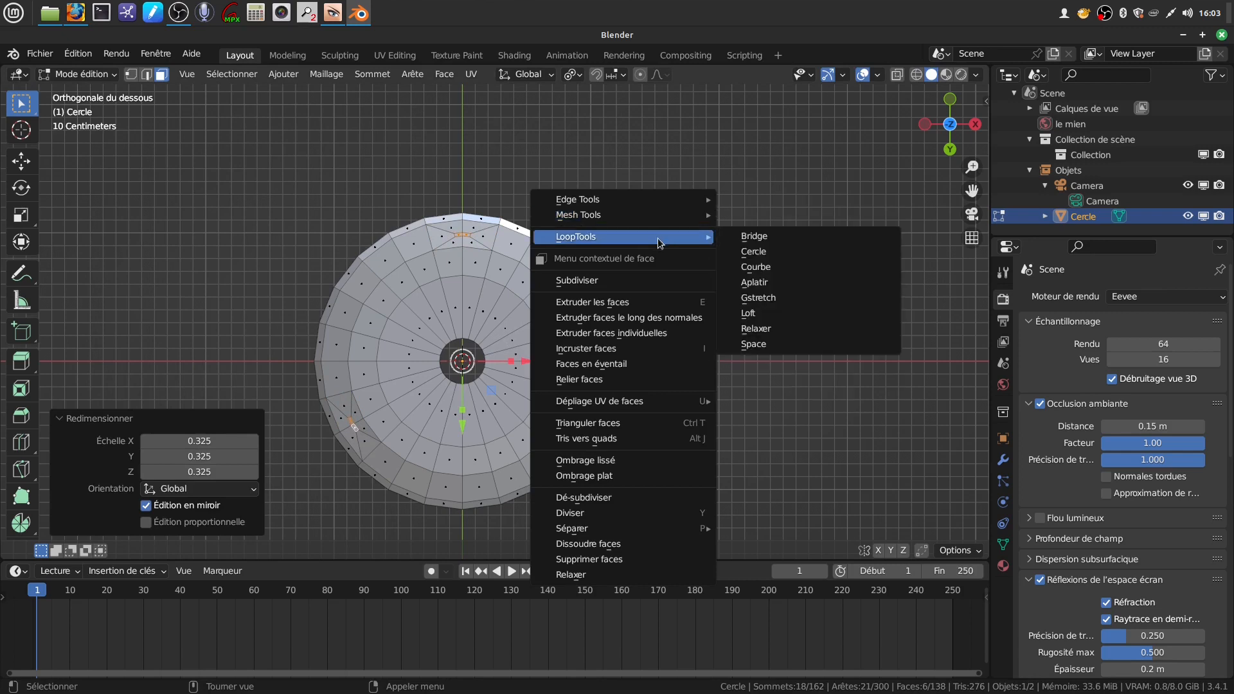
left_click(750, 251)
scroll(669, 348, "up", 2)
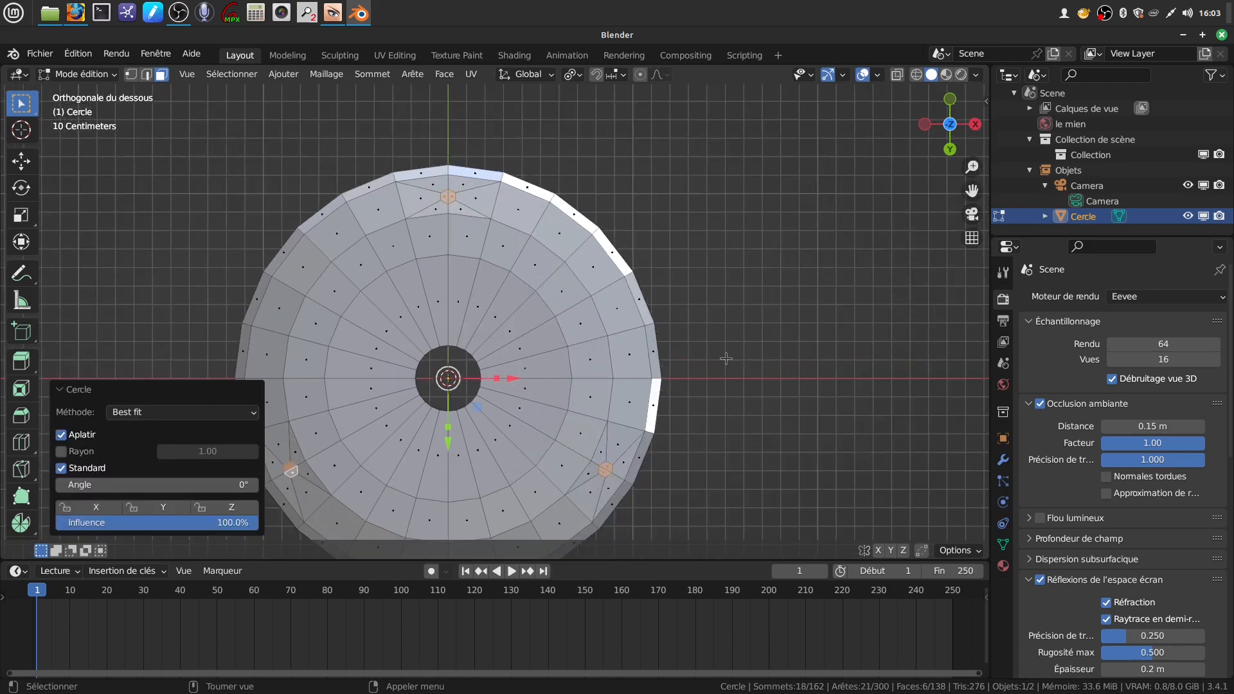
Resize the three rounded leg patches around their own centres, first enlarging by 2.317 and finally reducing by 0.757.
key("s")
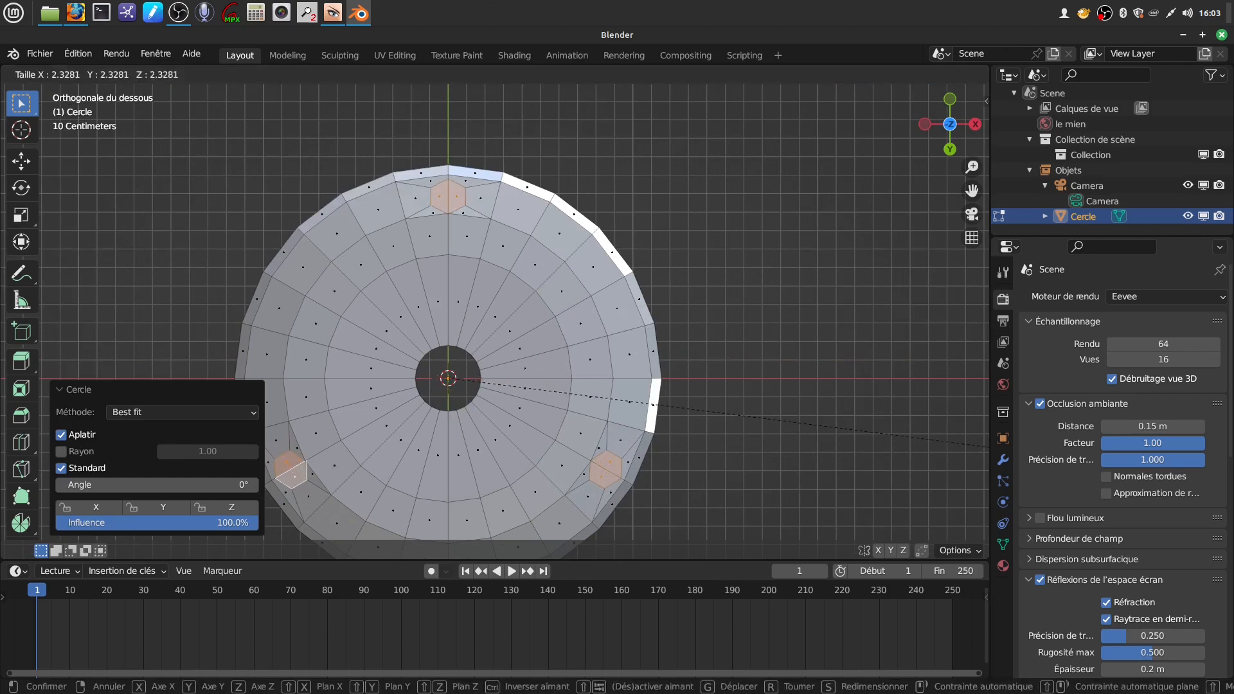
left_click(2, 395)
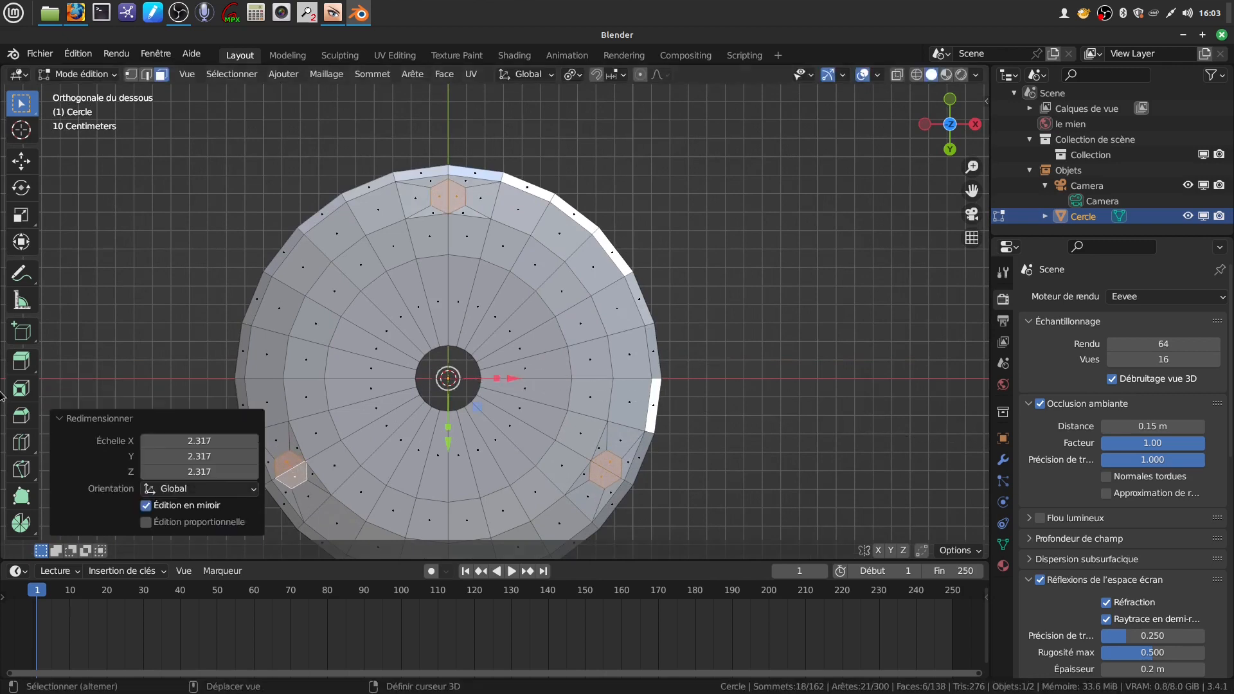
scroll(385, 386, "down", 3)
mouse_move(456, 399)
middle_mouse_down("shift")
mouse_move(463, 358)
mouse_move(461, 377)
middle_mouse_up("shift")
scroll(461, 377, "up", 2)
middle_click_drag(451, 190, 451, 233, "shift")
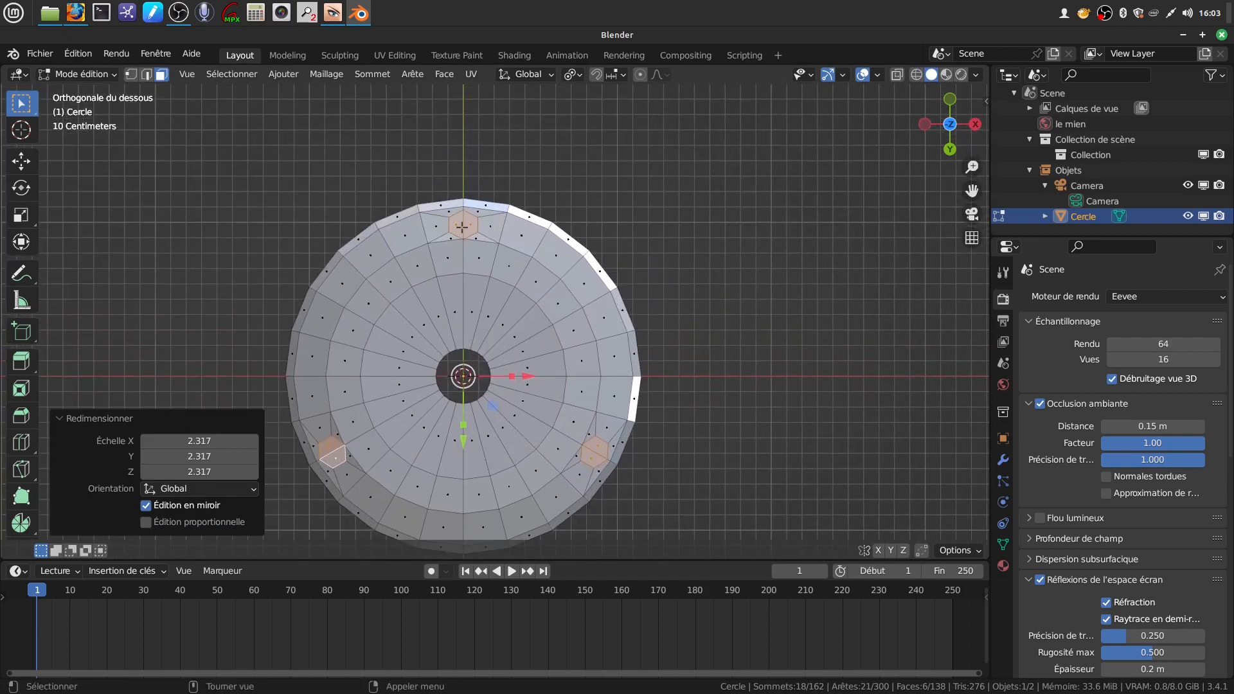
scroll(479, 261, "up", 1)
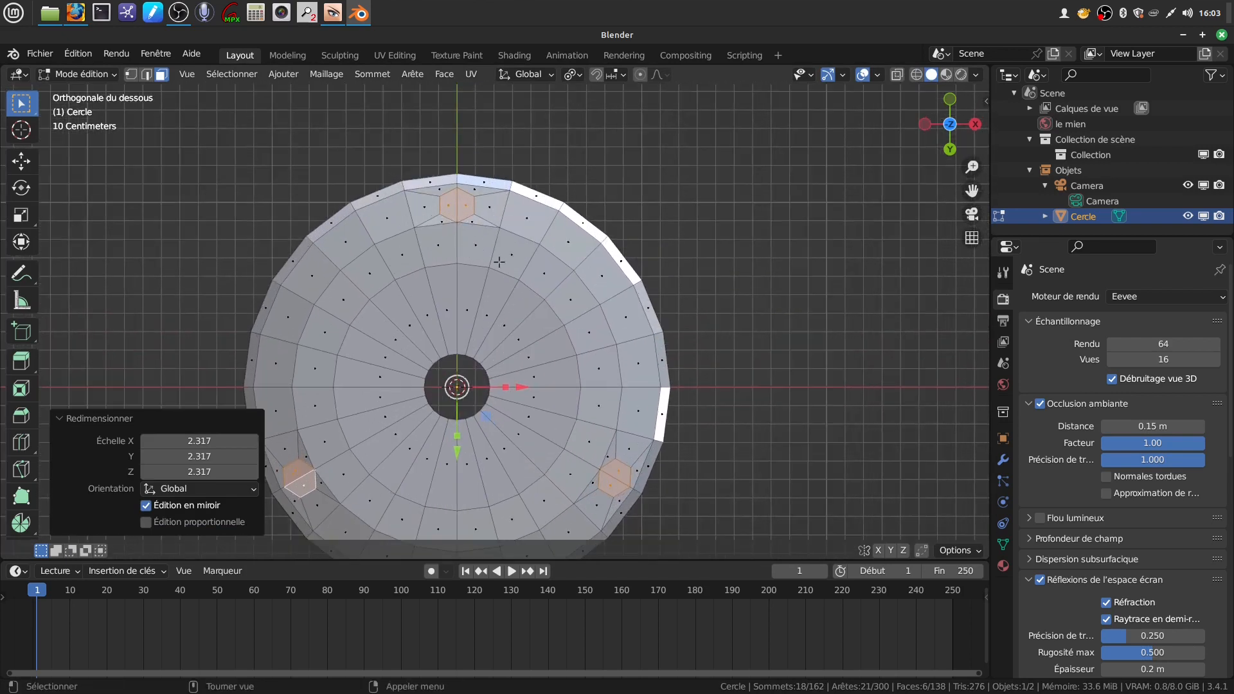
key("s")
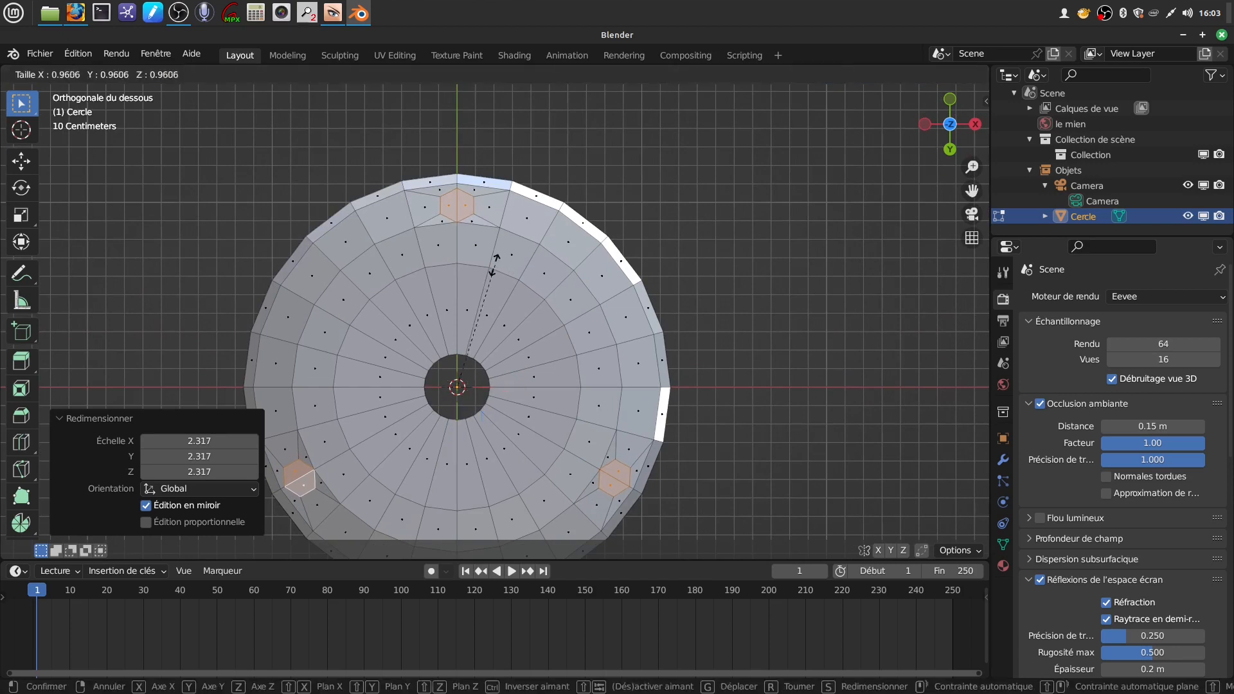
left_click(475, 288)
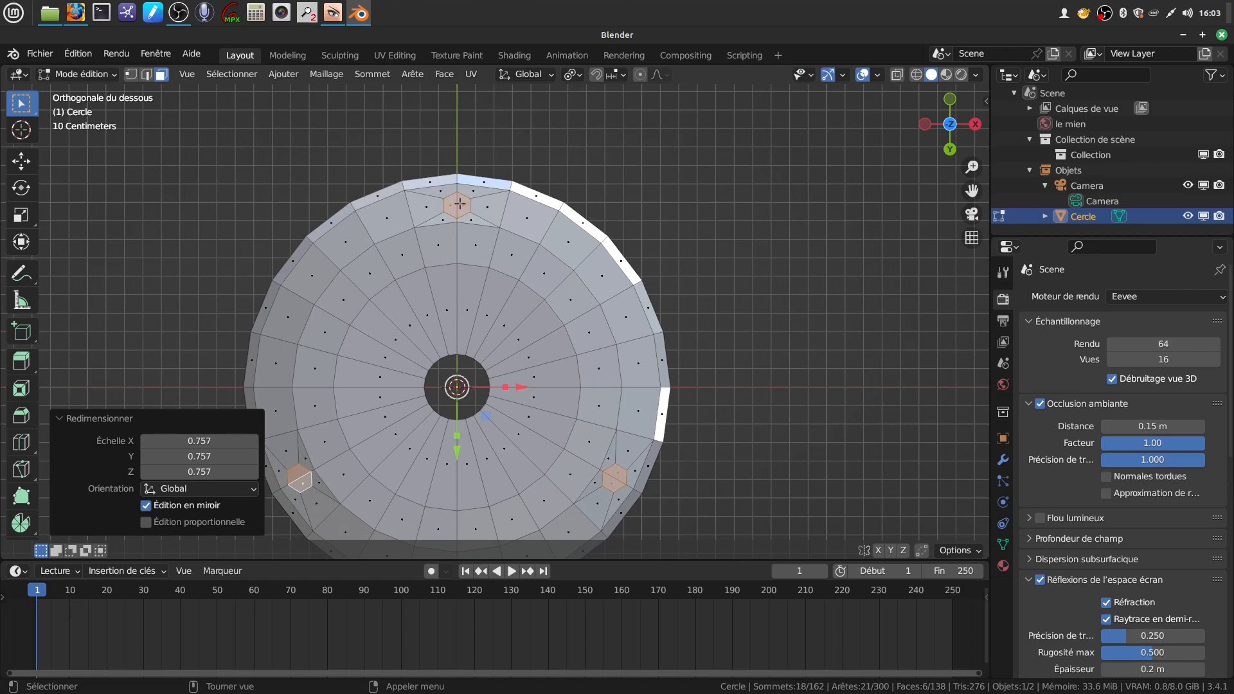
Switch the pivot to a shared centre and scale the three leg patches by 1.015 to shift them slightly outward.
left_click(572, 74)
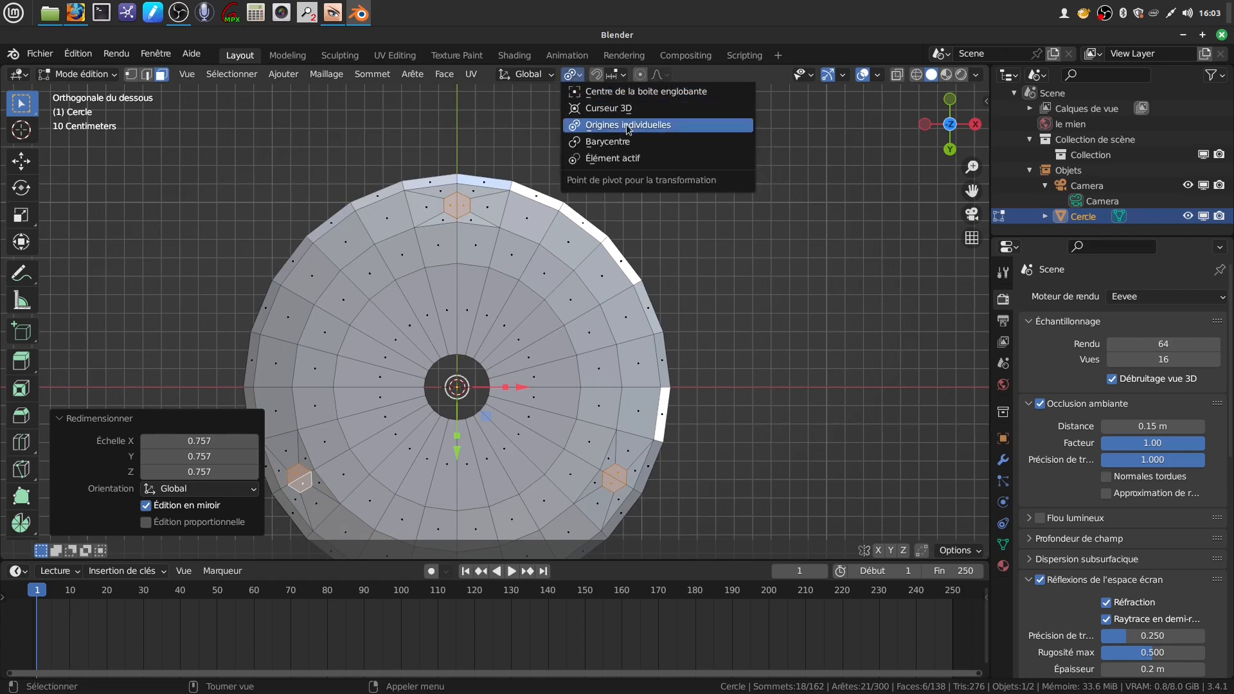
left_click(641, 126)
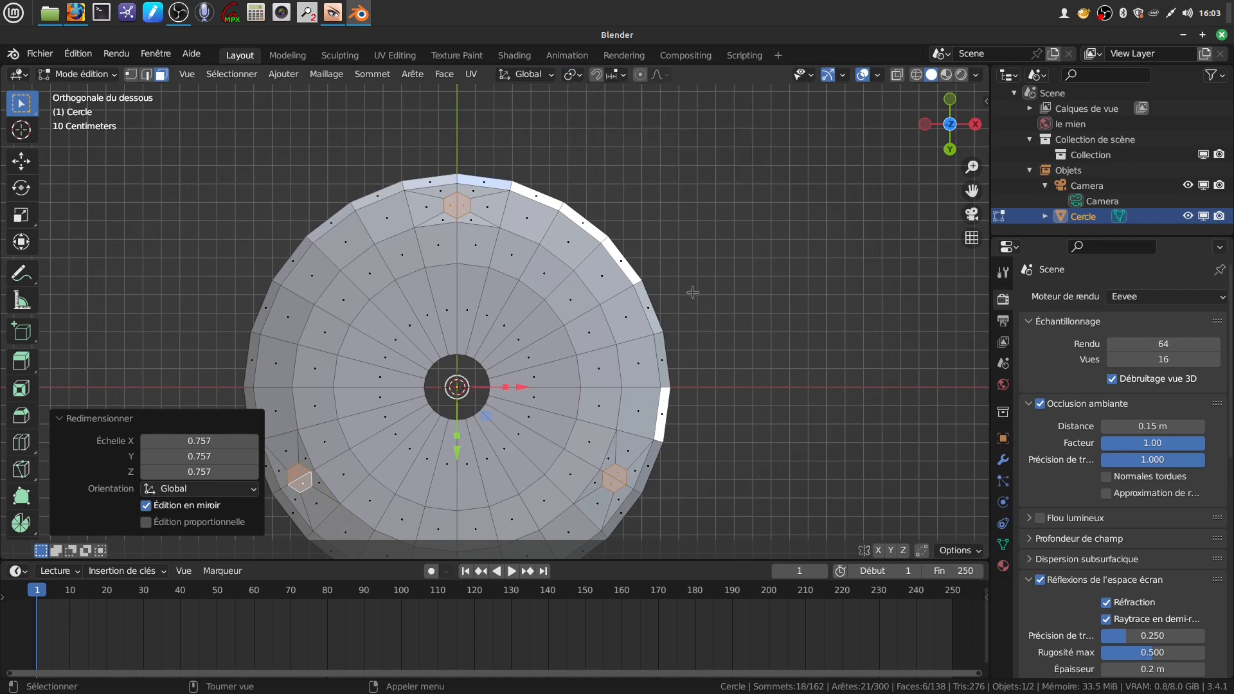
key("s")
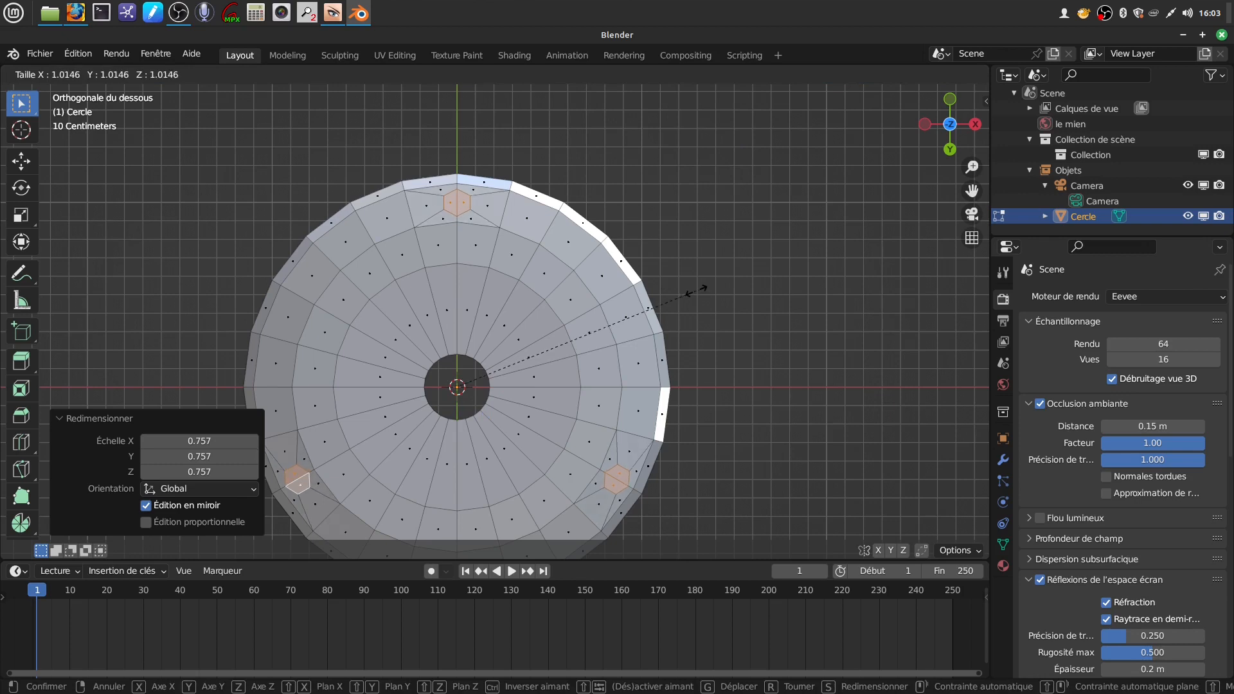
left_click(696, 290)
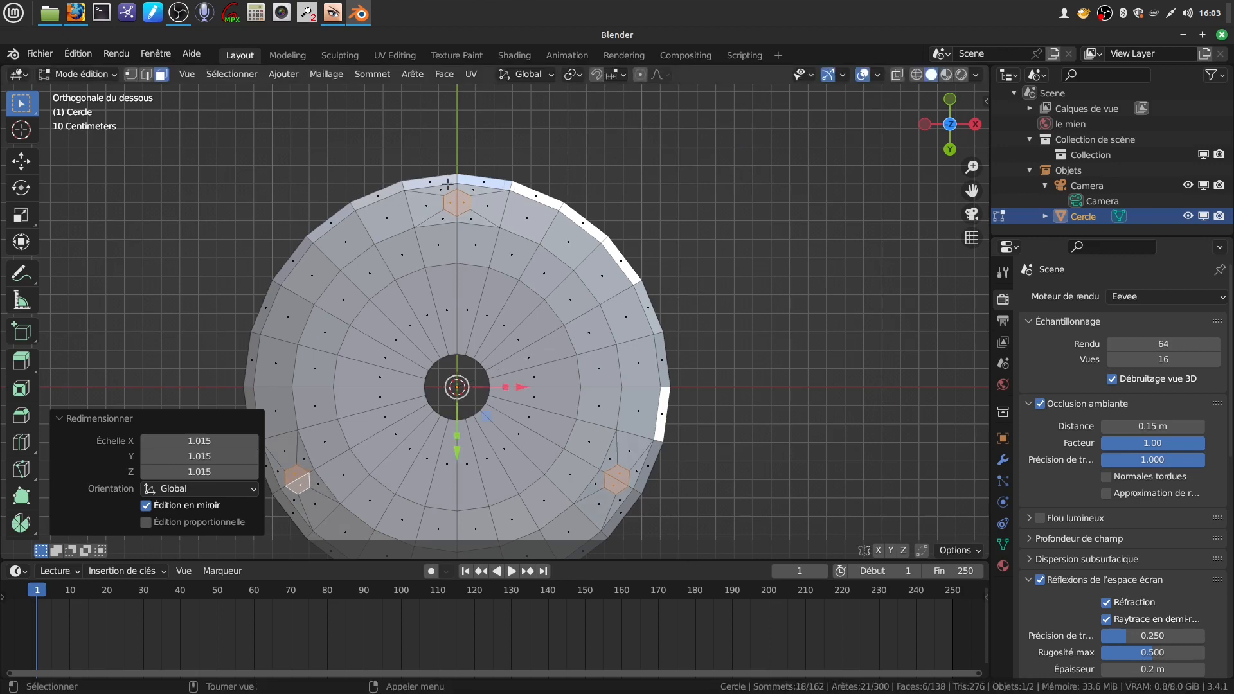
Set the transform pivot to individual origins and enlarge the three leg patches by 1.306 around their own centres.
left_click(550, 76)
left_click(572, 75)
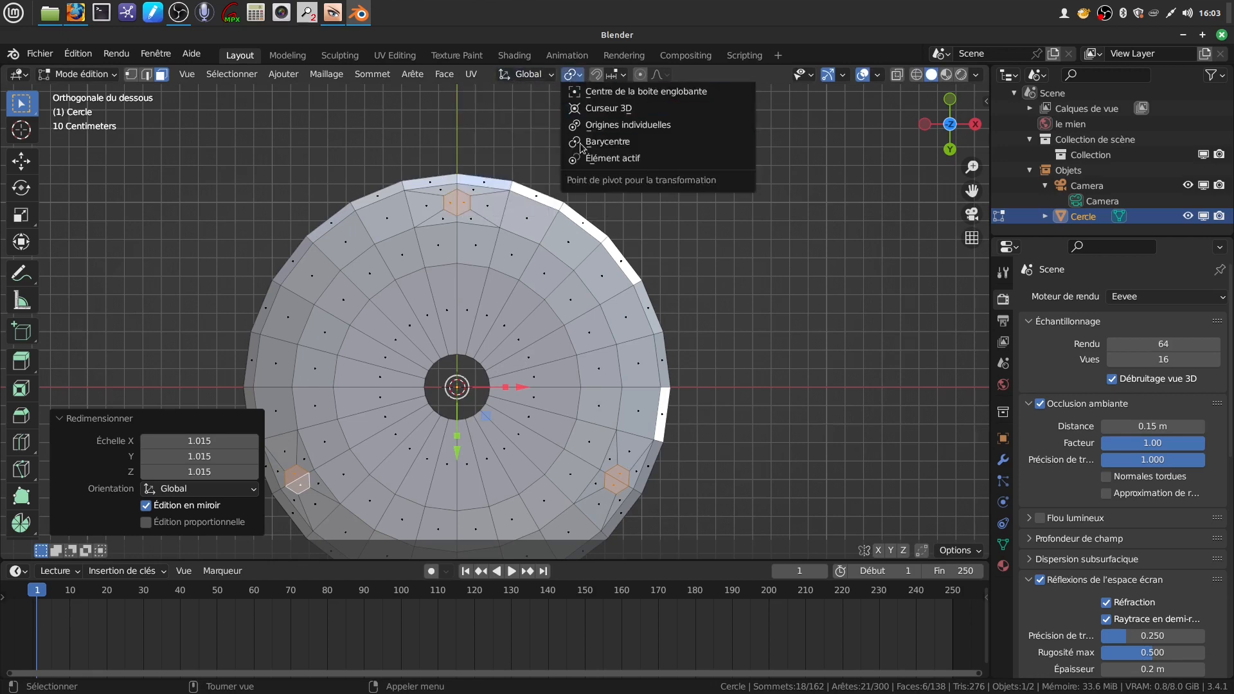
left_click(616, 125)
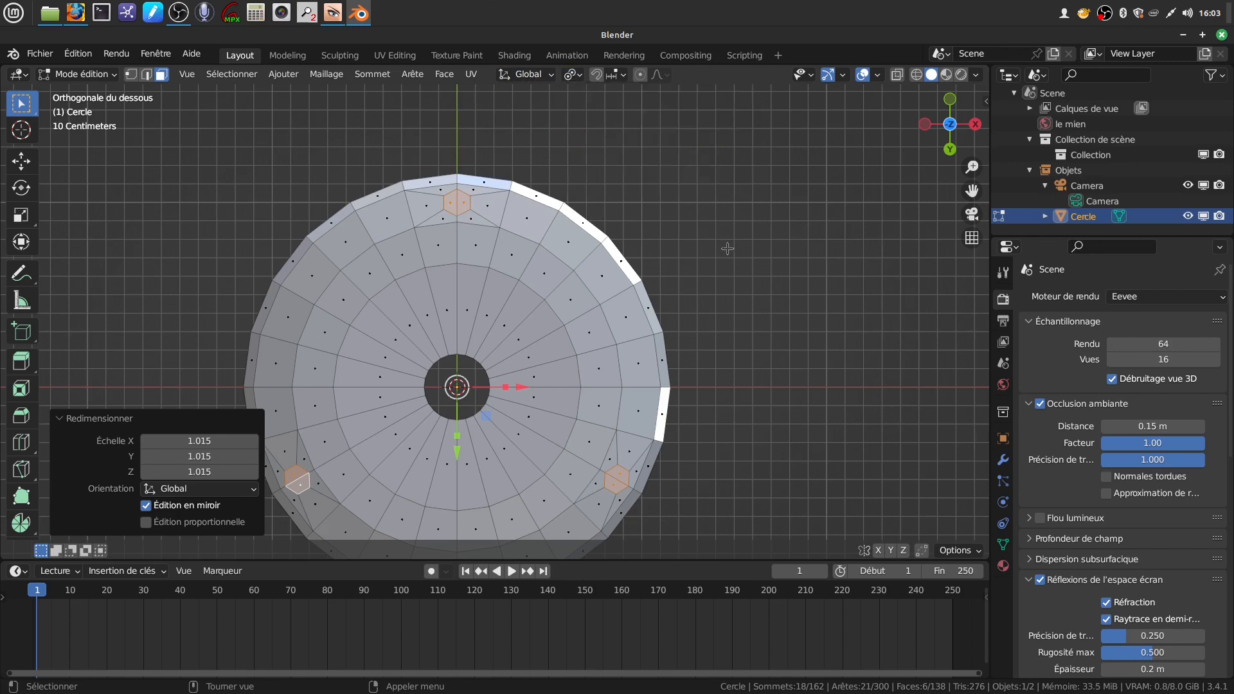
key("s")
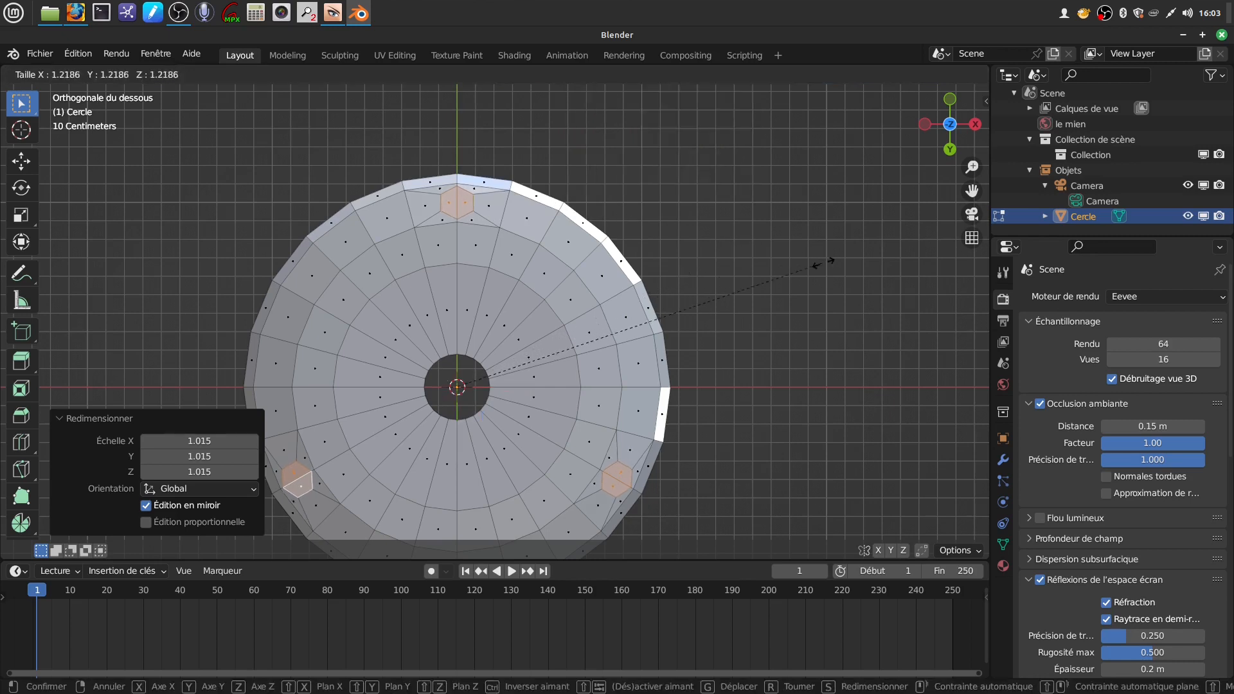
left_click(850, 264)
Extrude the three leg patches along their normals by about 0.619 m to form splayed legs.
middle_click_drag(735, 199, 503, 322)
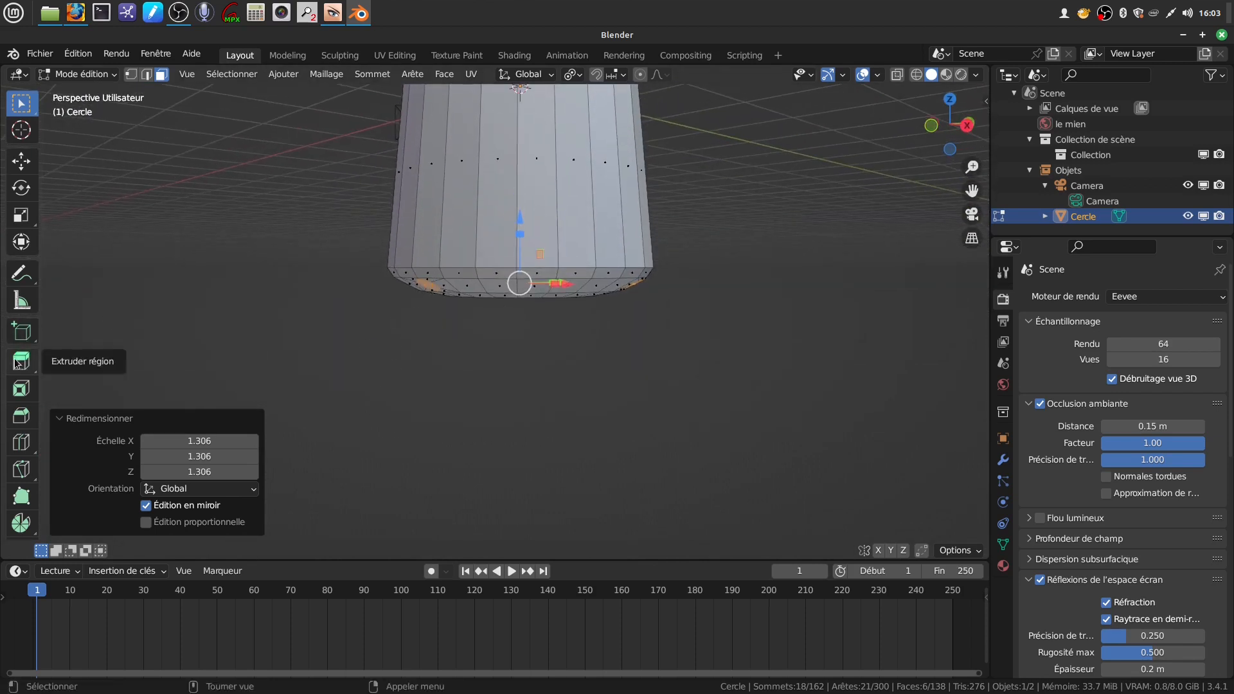
left_click_drag(23, 371, 82, 367)
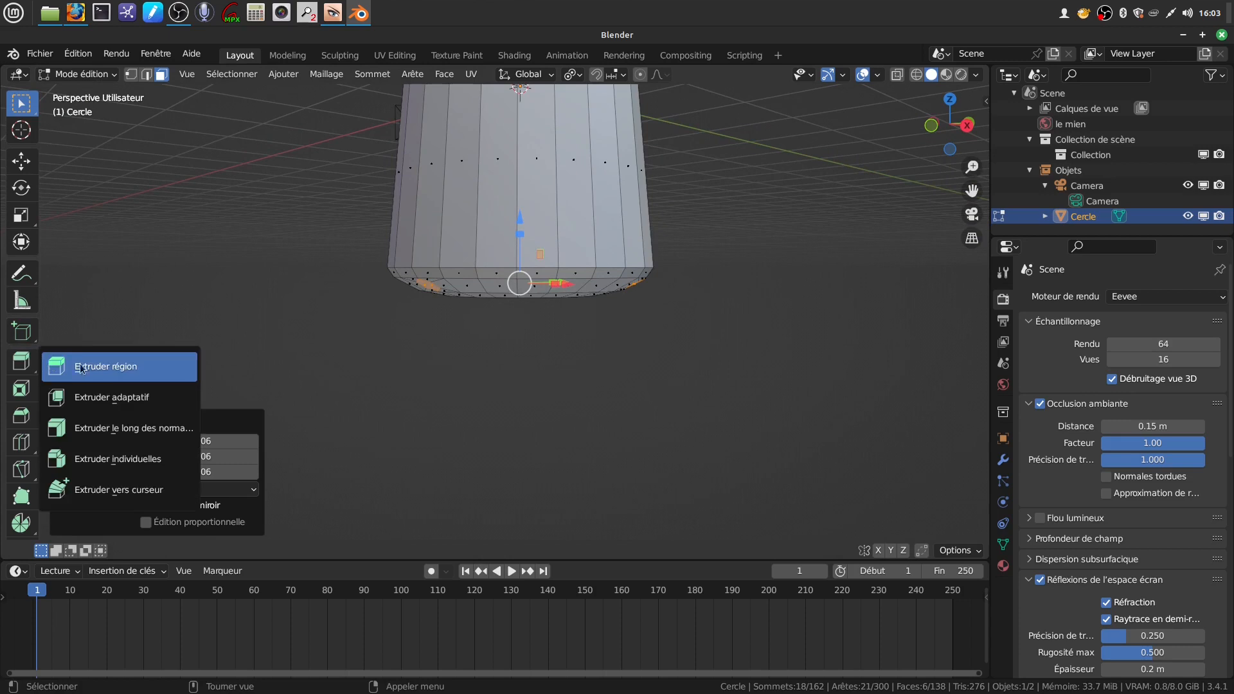
left_click(120, 427)
scroll(559, 323, "down", 2)
key("KP_1")
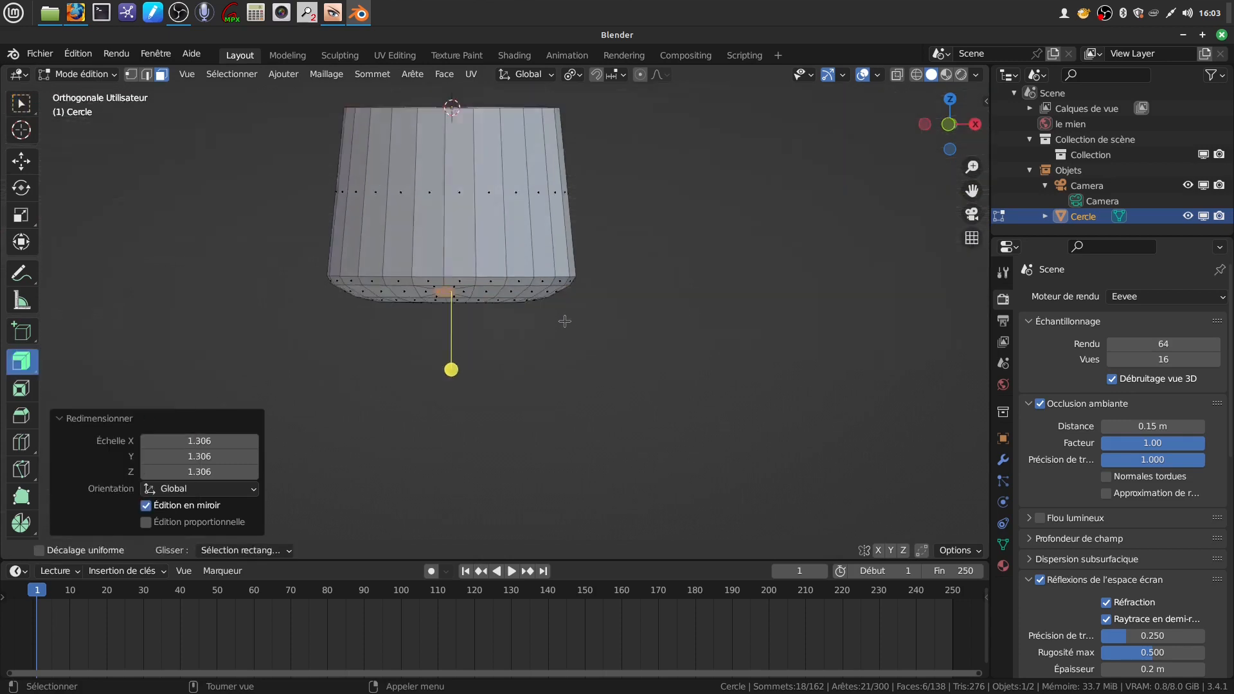
left_click_drag(446, 370, 511, 342)
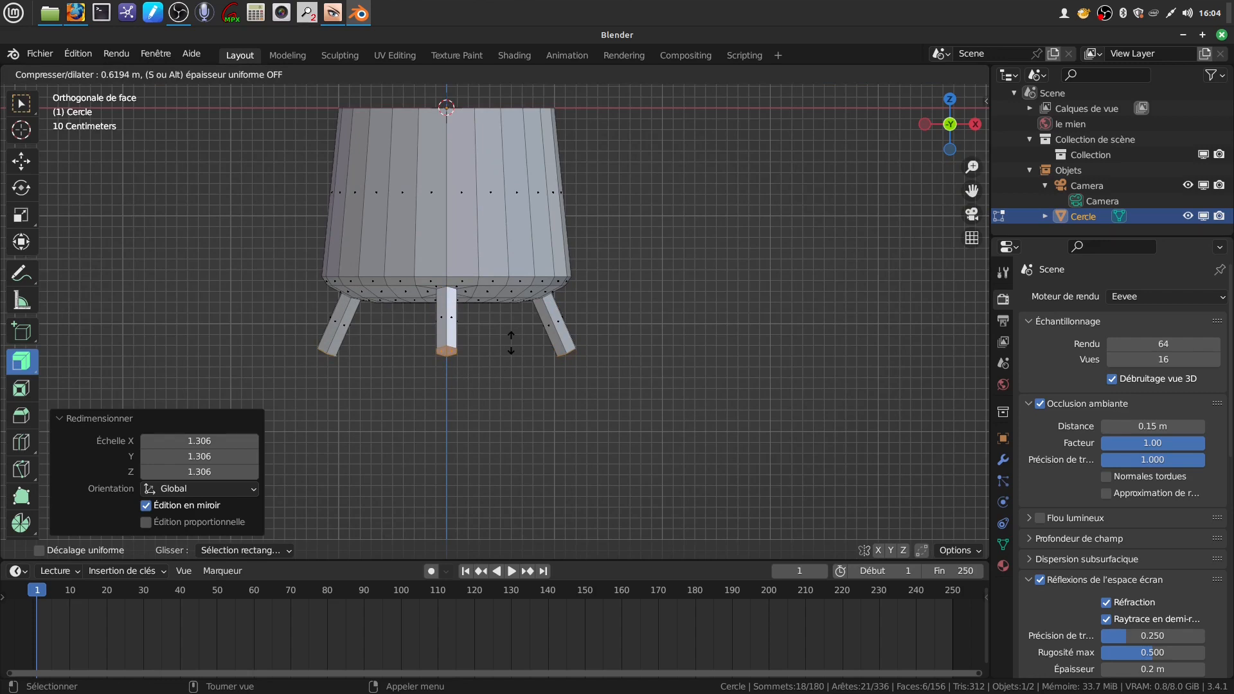
left_click_drag(511, 342, 510, 342)
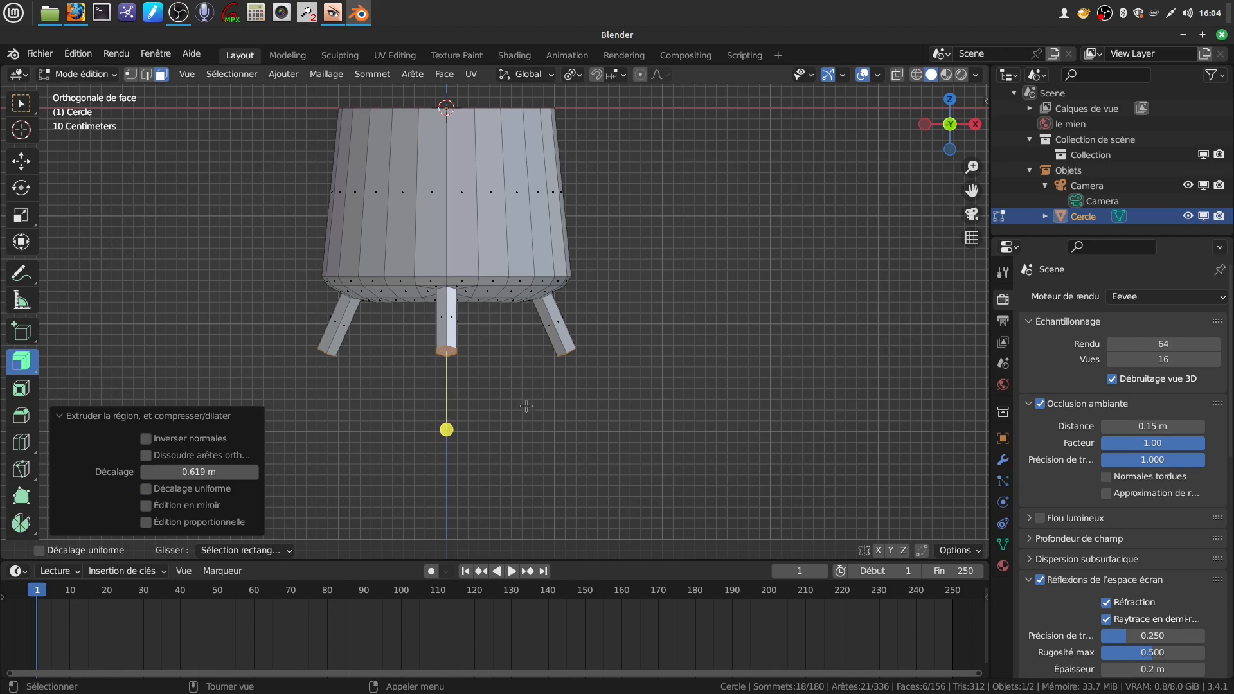
Taper the three legs by scaling their end faces individually to 0.437.
middle_click_drag(537, 405, 556, 358, "shift")
scroll(562, 385, "up", 1)
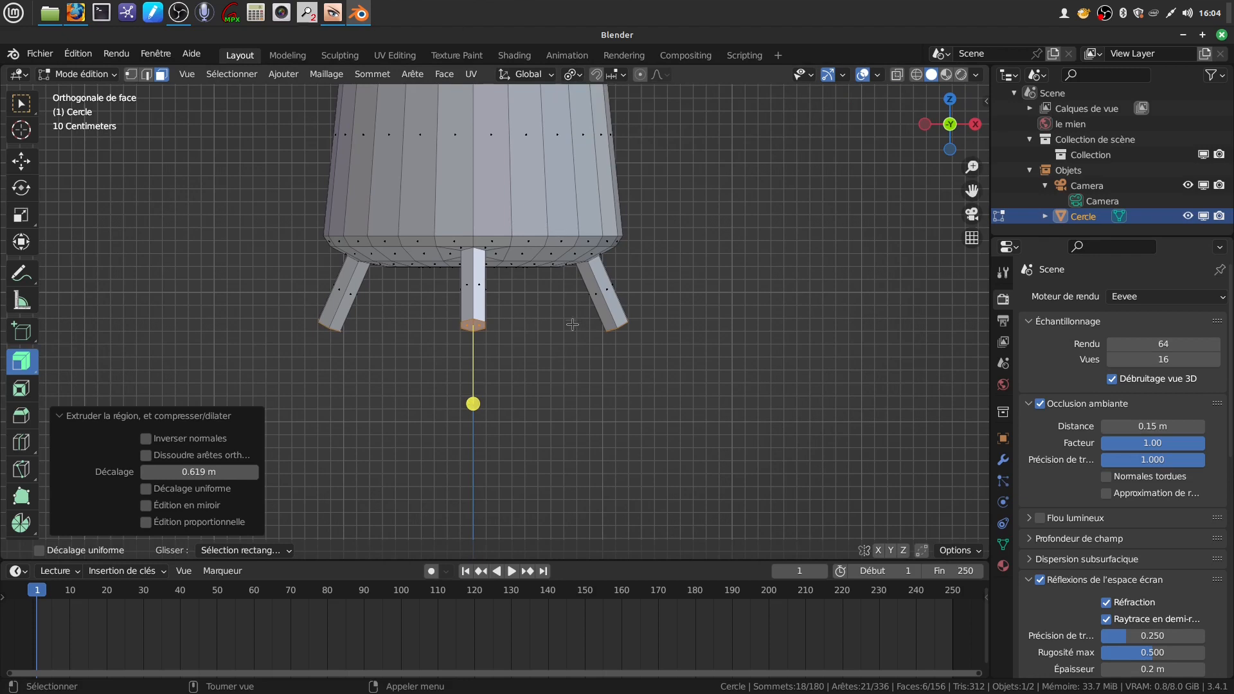
scroll(573, 320, "down", 2)
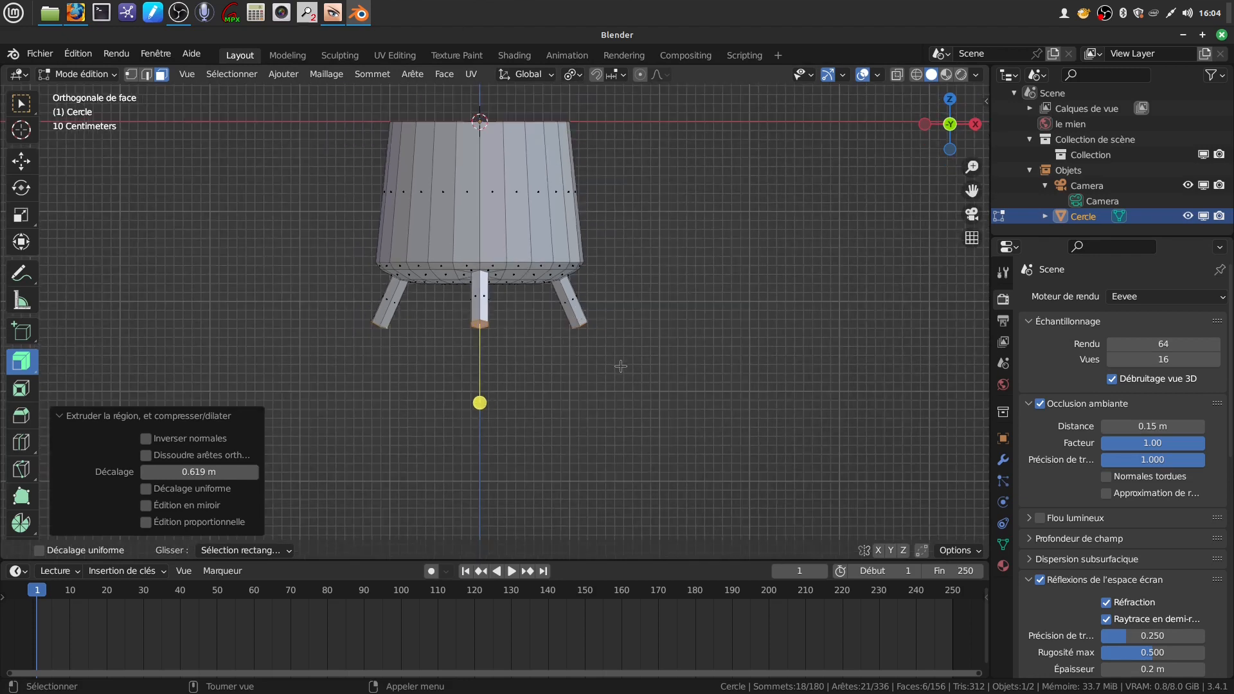
key("s")
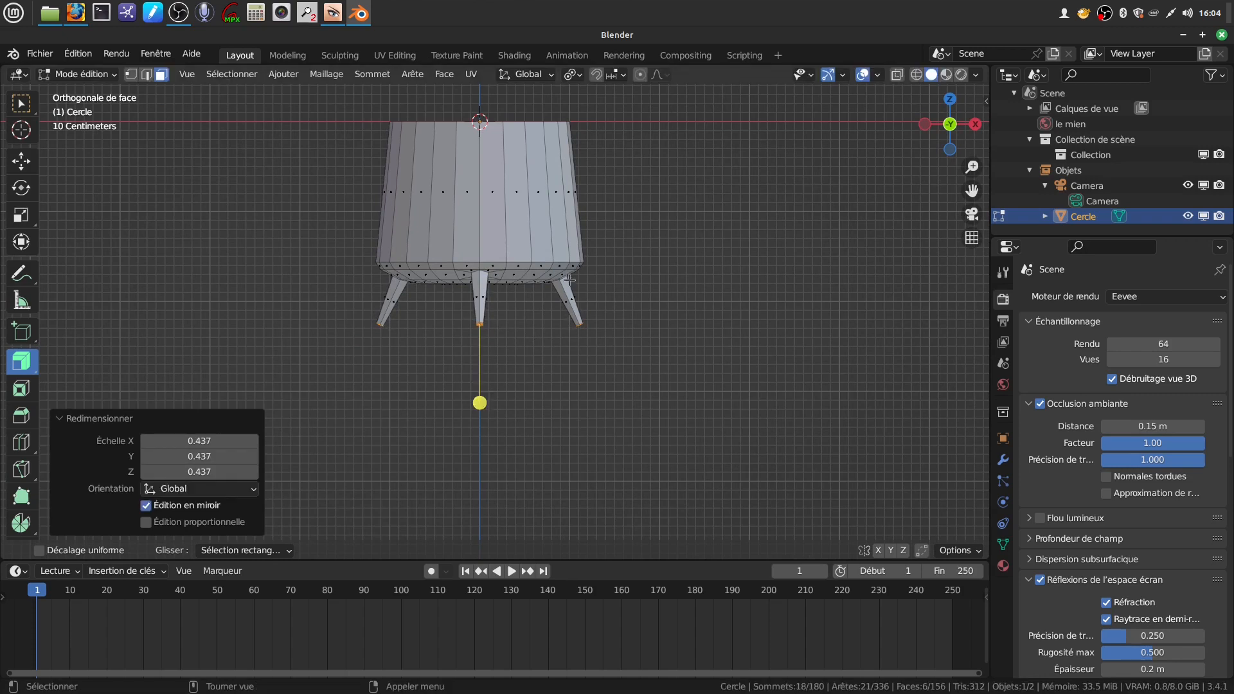
scroll(595, 363, "up", 3)
scroll(622, 287, "down", 3)
Switch the pivot to the median point and raise the whole pot in Object Mode until its leg tips sit at ground level.
left_click(572, 75)
left_click(616, 145)
scroll(563, 314, "down", 3)
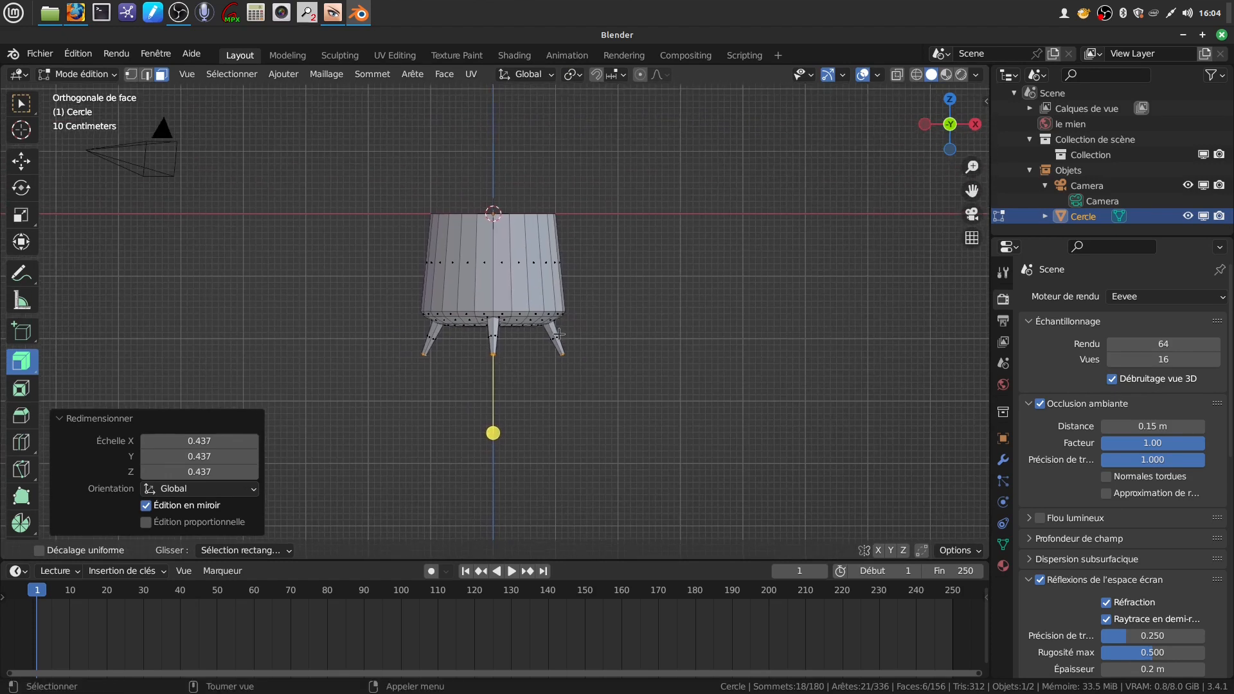
key("Tab")
left_click_drag(493, 153, 498, 473)
middle_click_drag(544, 355, 550, 535, "shift")
key("Tab")
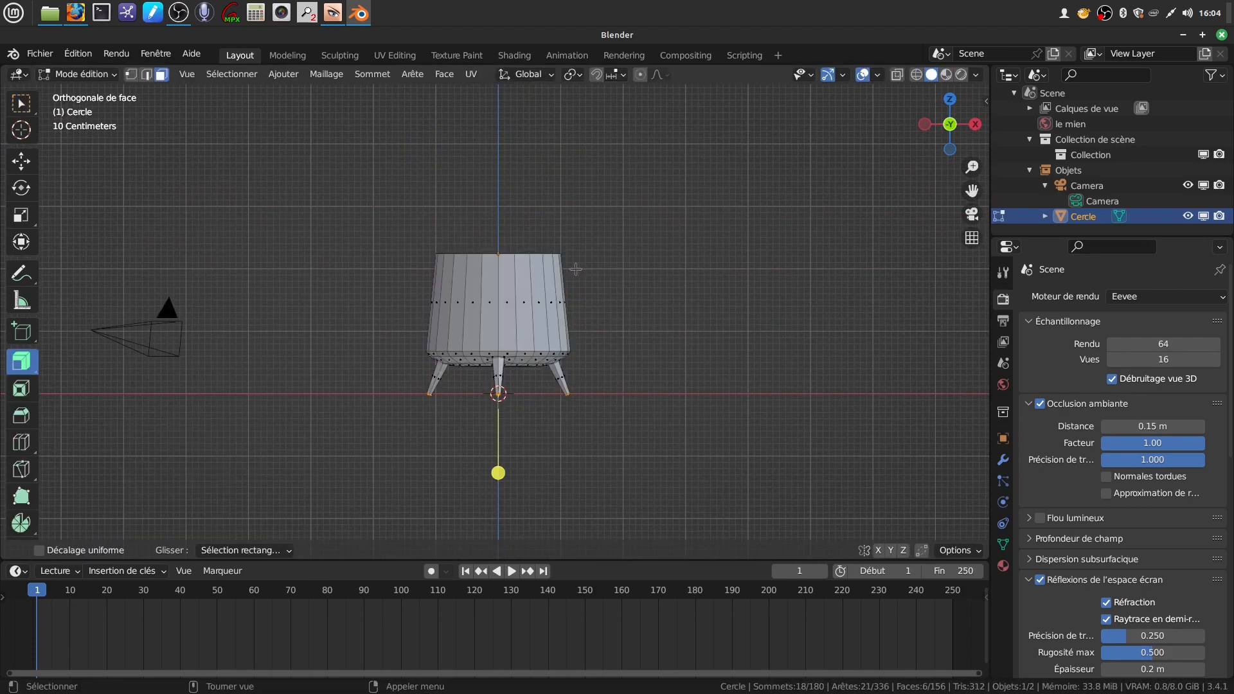
Set the transform pivot to the 3D cursor and raise the three leg end faces about 0.07 m along Z.
left_click(22, 103)
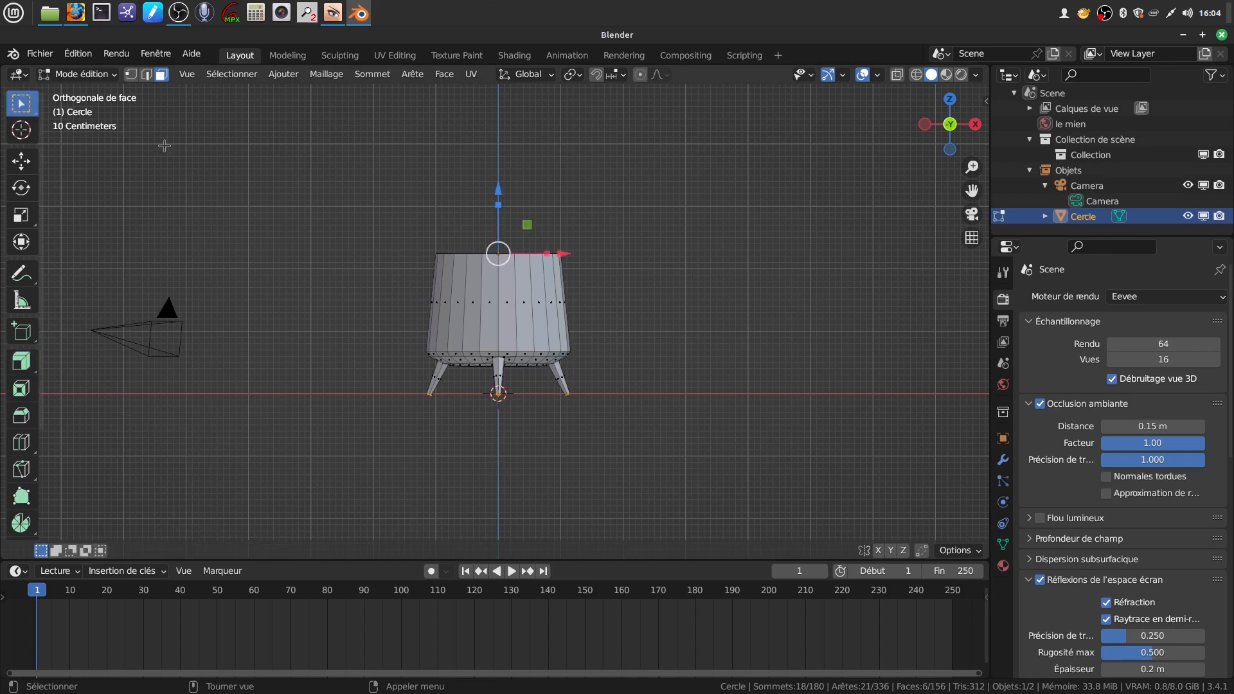
left_click(578, 78)
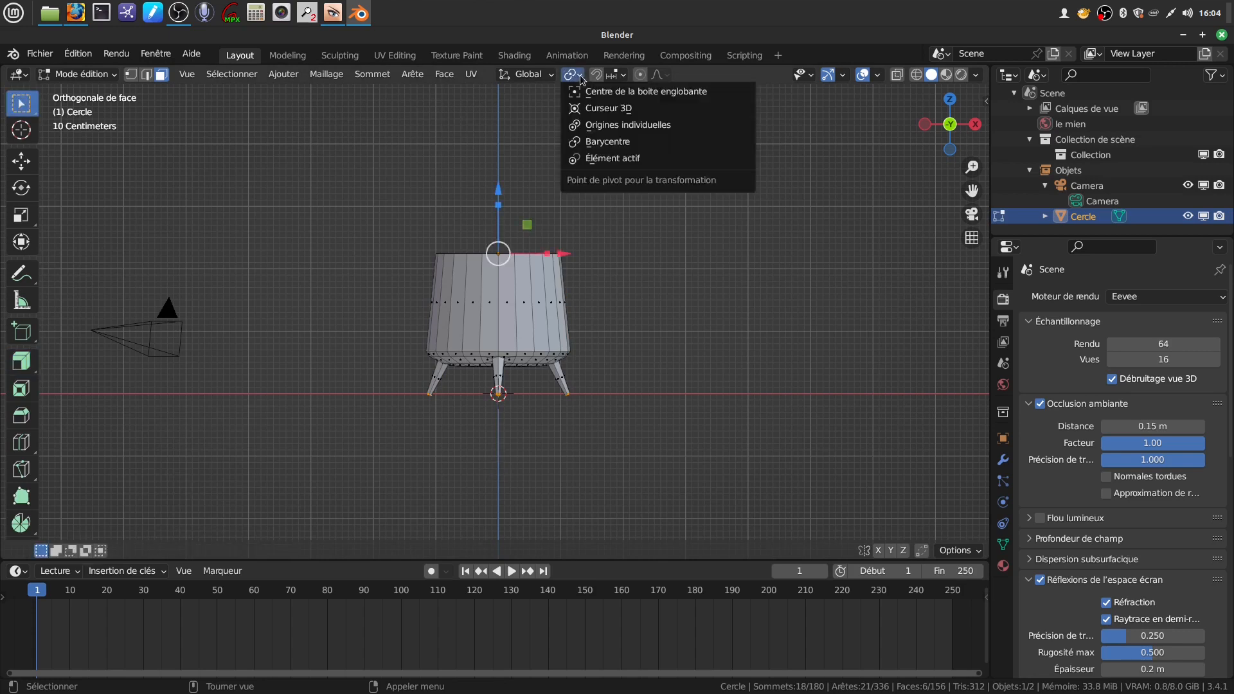
left_click(608, 109)
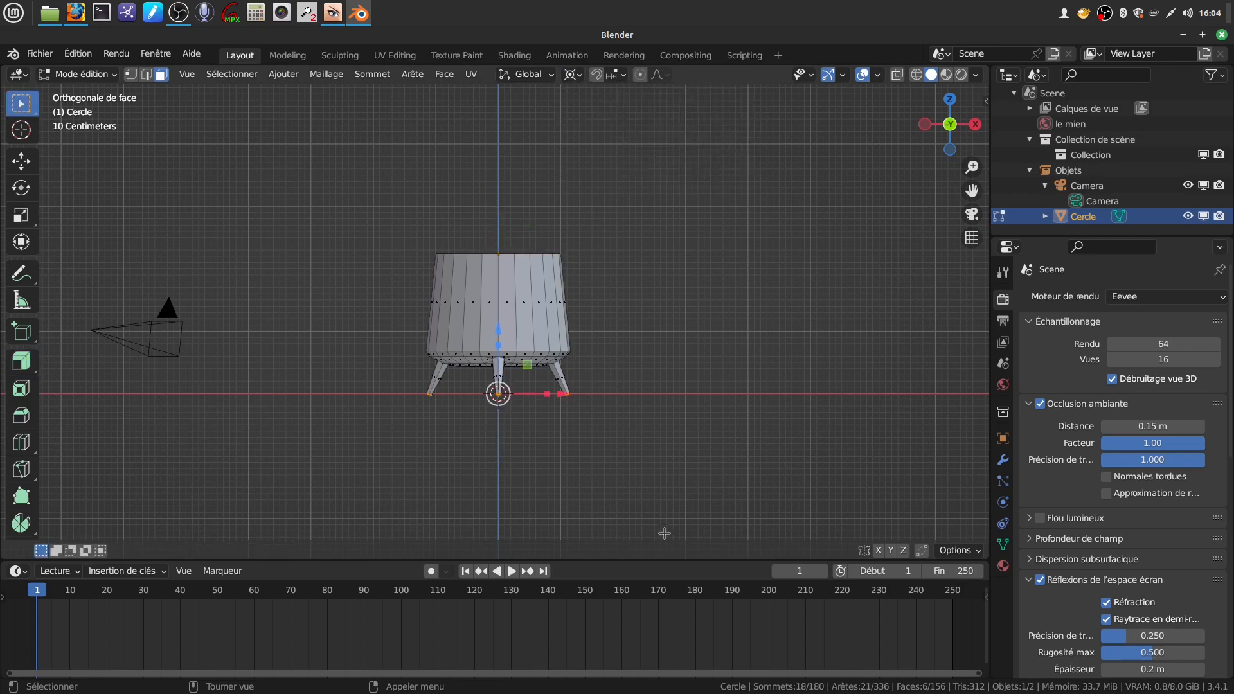
scroll(593, 529, "up", 4)
scroll(594, 529, "up", 1)
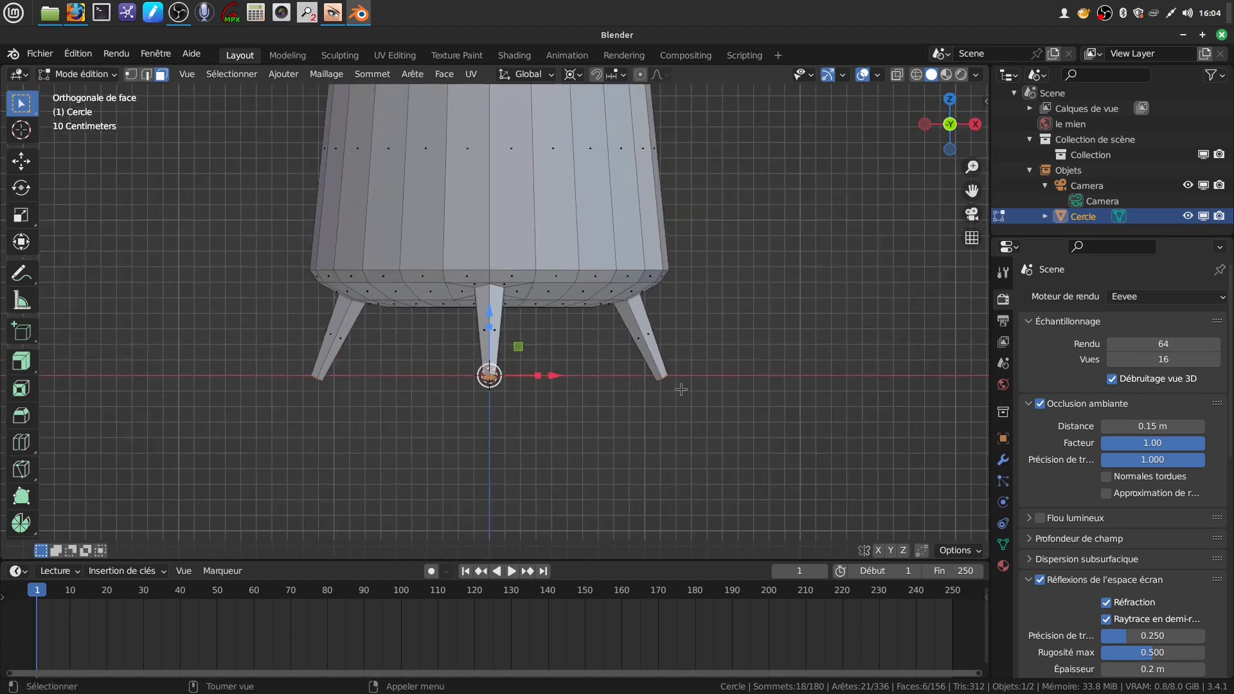
key("s")
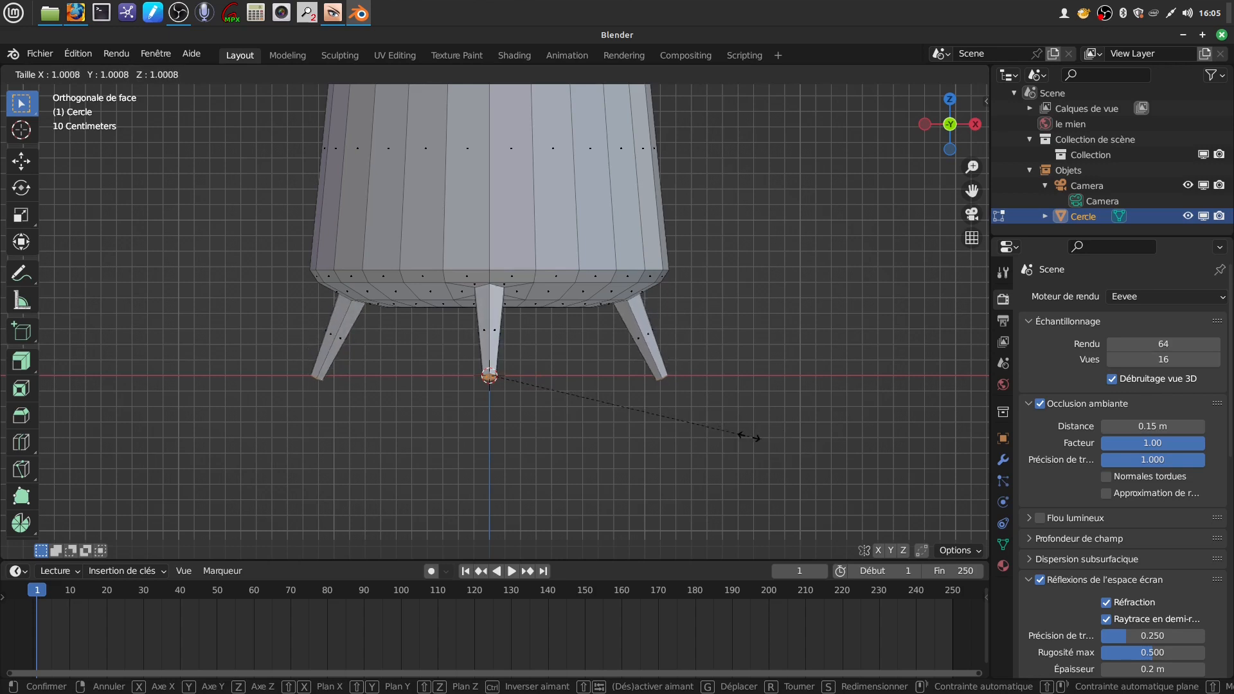
left_click(752, 435)
left_click_drag(491, 311, 491, 300)
scroll(679, 379, "down", 3)
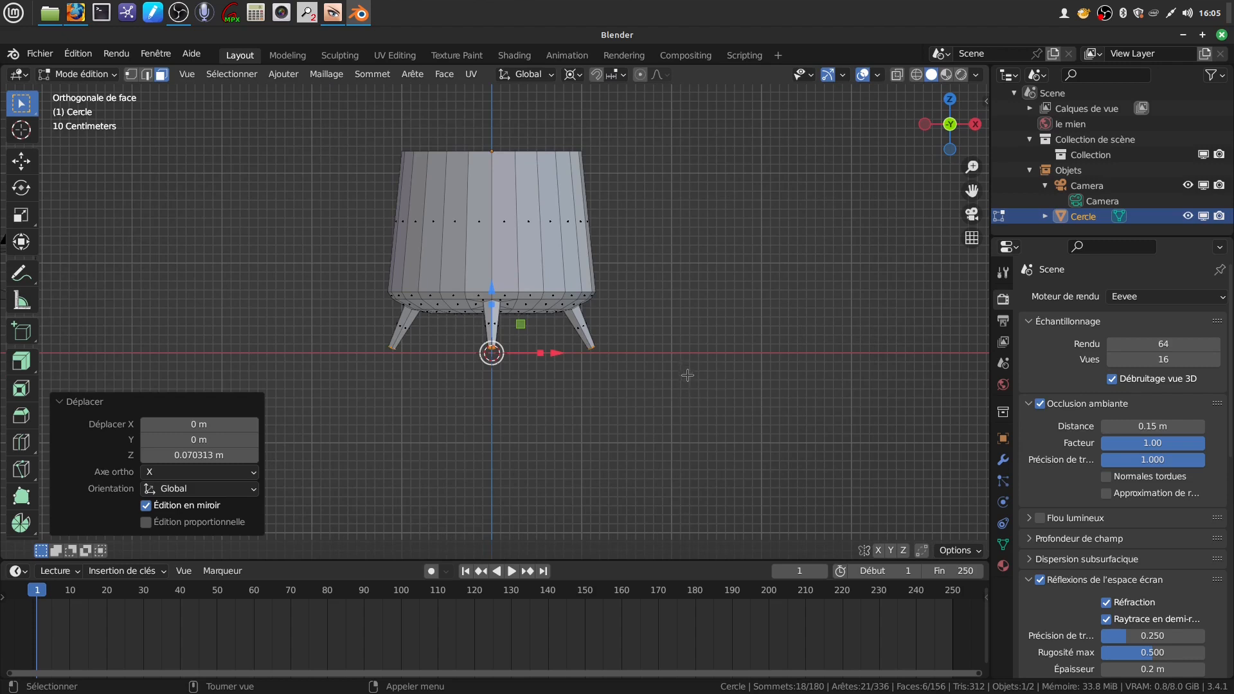
scroll(696, 406, "up", 4)
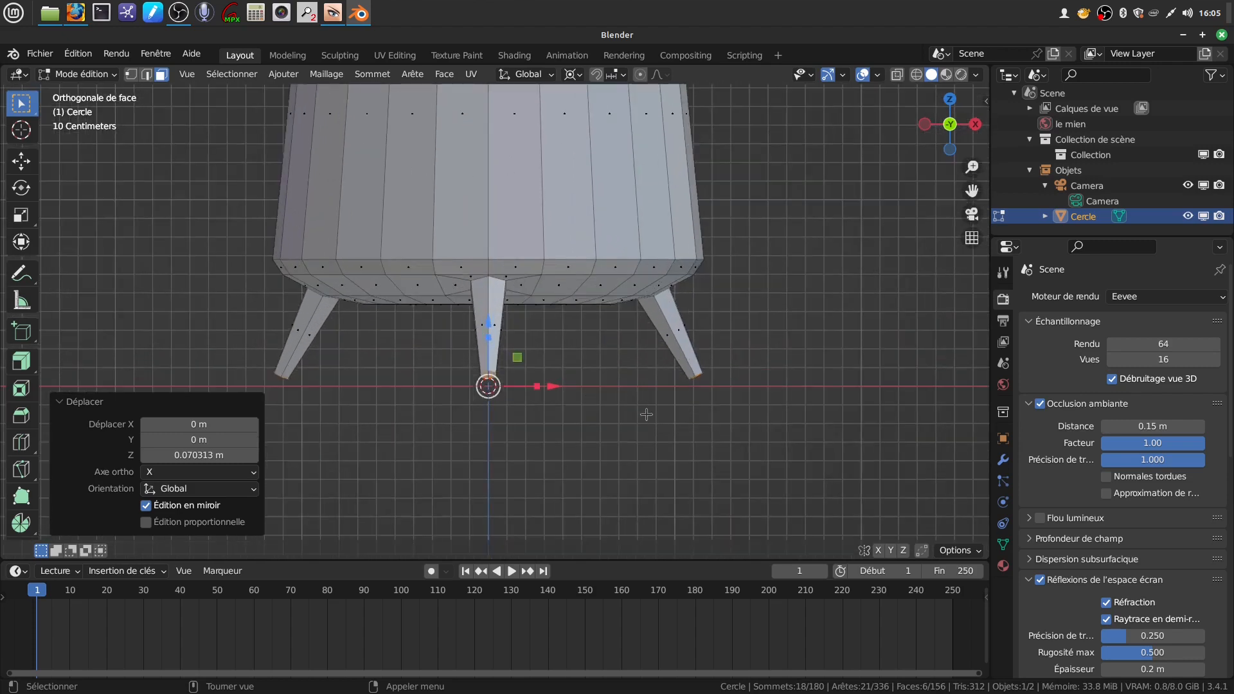
middle_click_drag(644, 414, 632, 390, "shift")
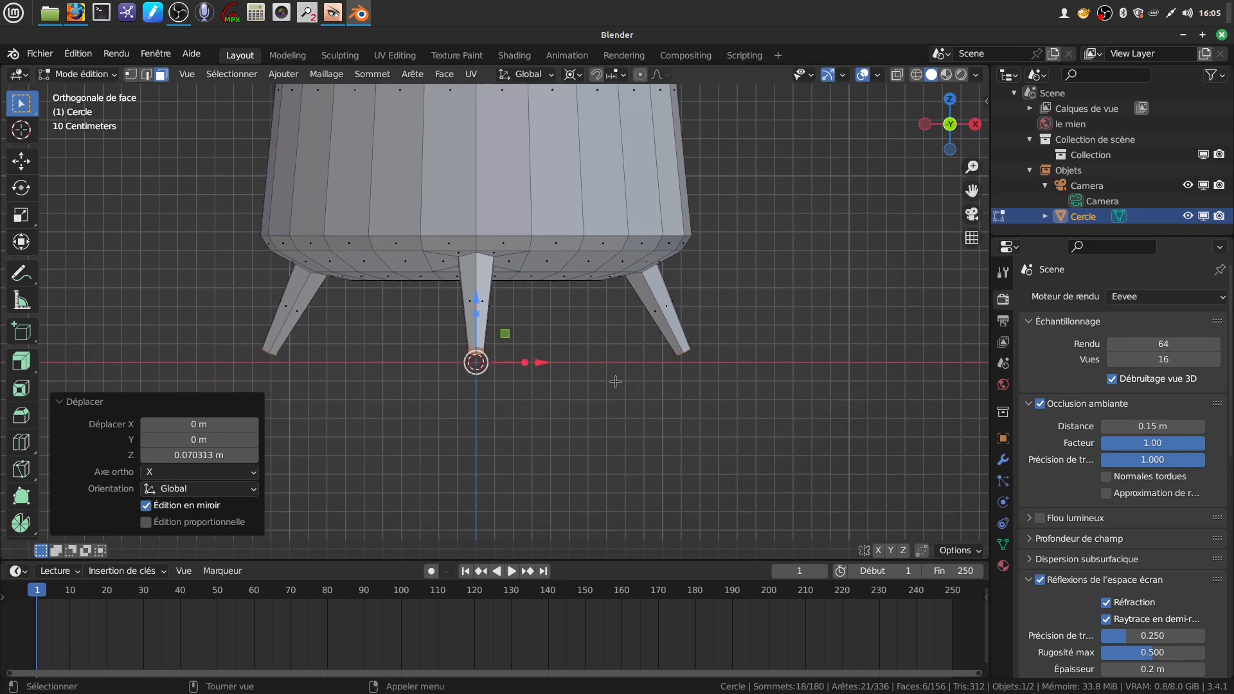
left_click(626, 382)
key("a")
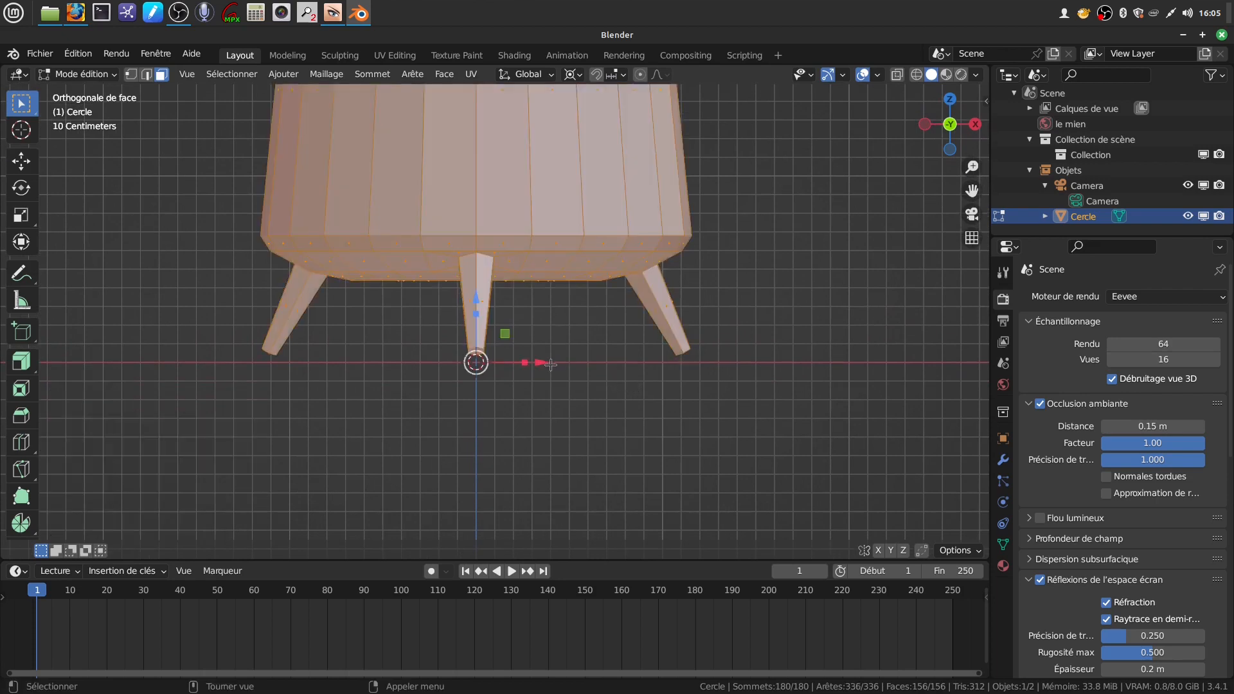
left_click(569, 362)
middle_click_drag(569, 362, 580, 336)
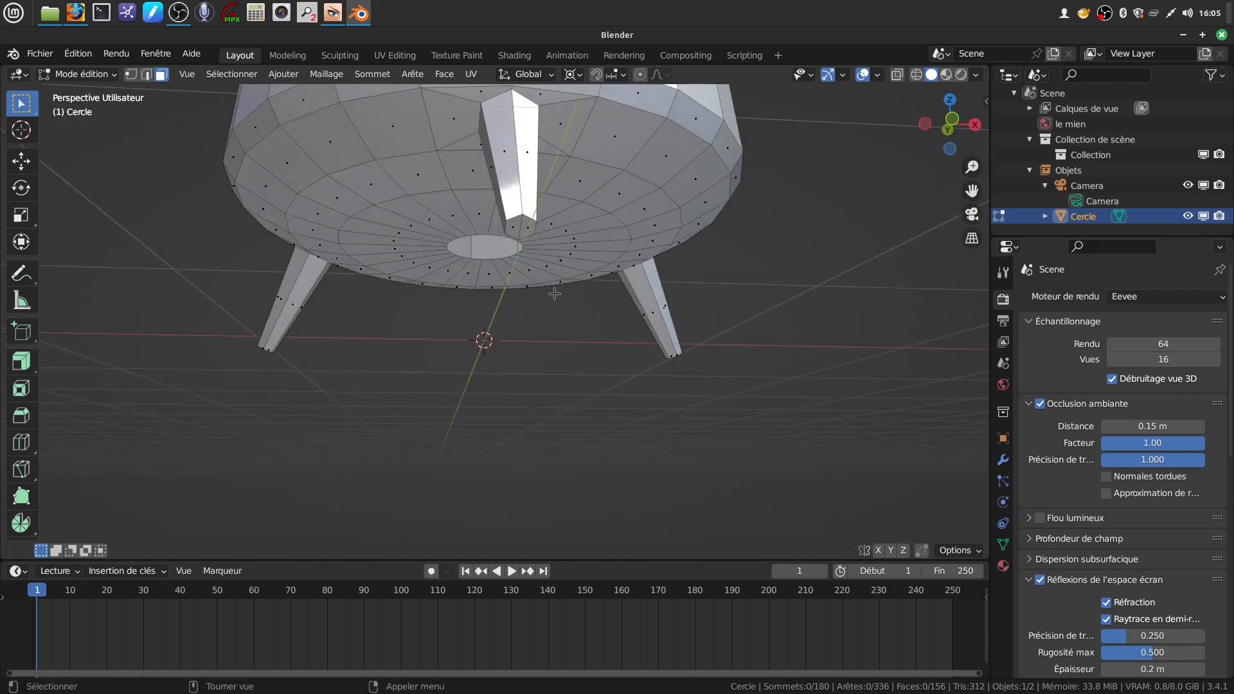
key("ctrl")
key("ctrl+z")
key("ctrl+z")
key("ctrl+z")
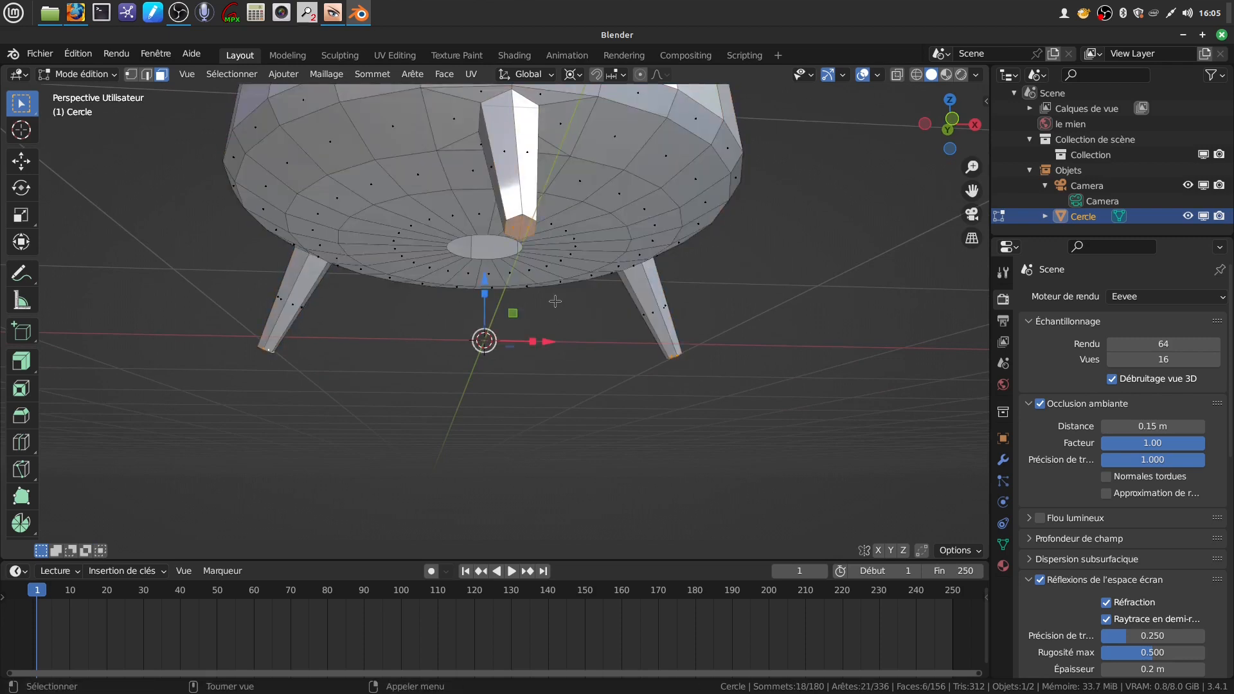
Flatten the three leg end faces onto the ground plane by scaling them to 0 along global Z.
key("KP_1")
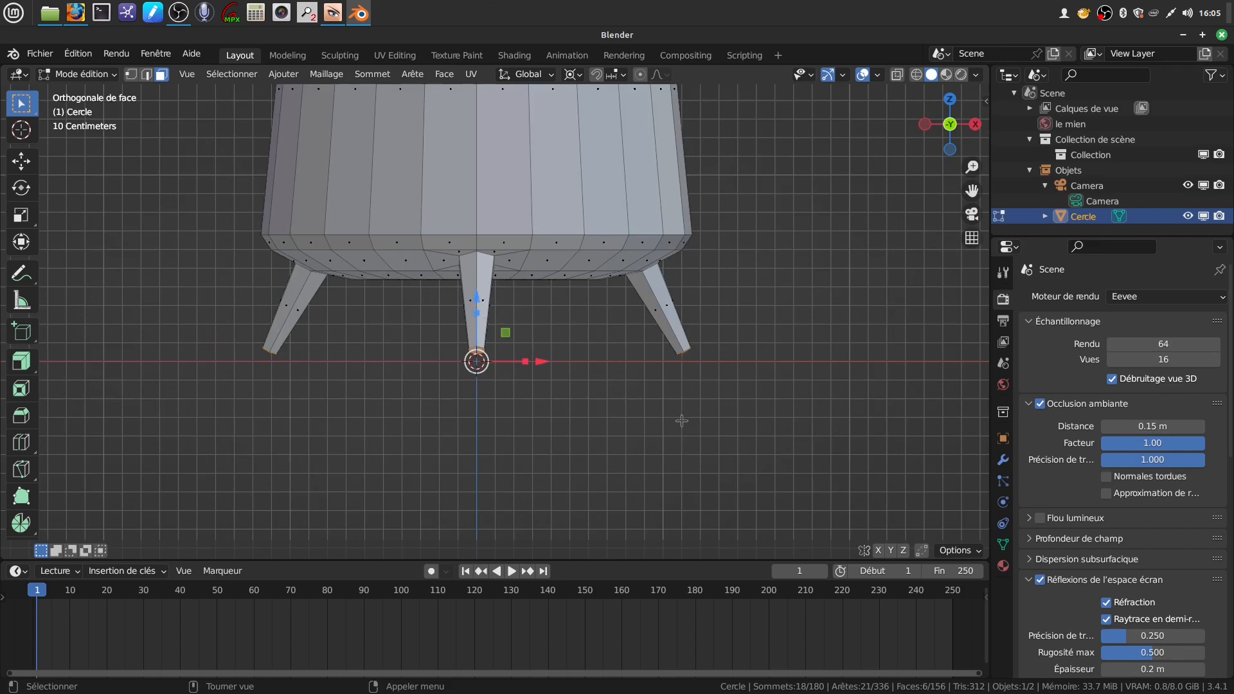
key("s")
type("z")
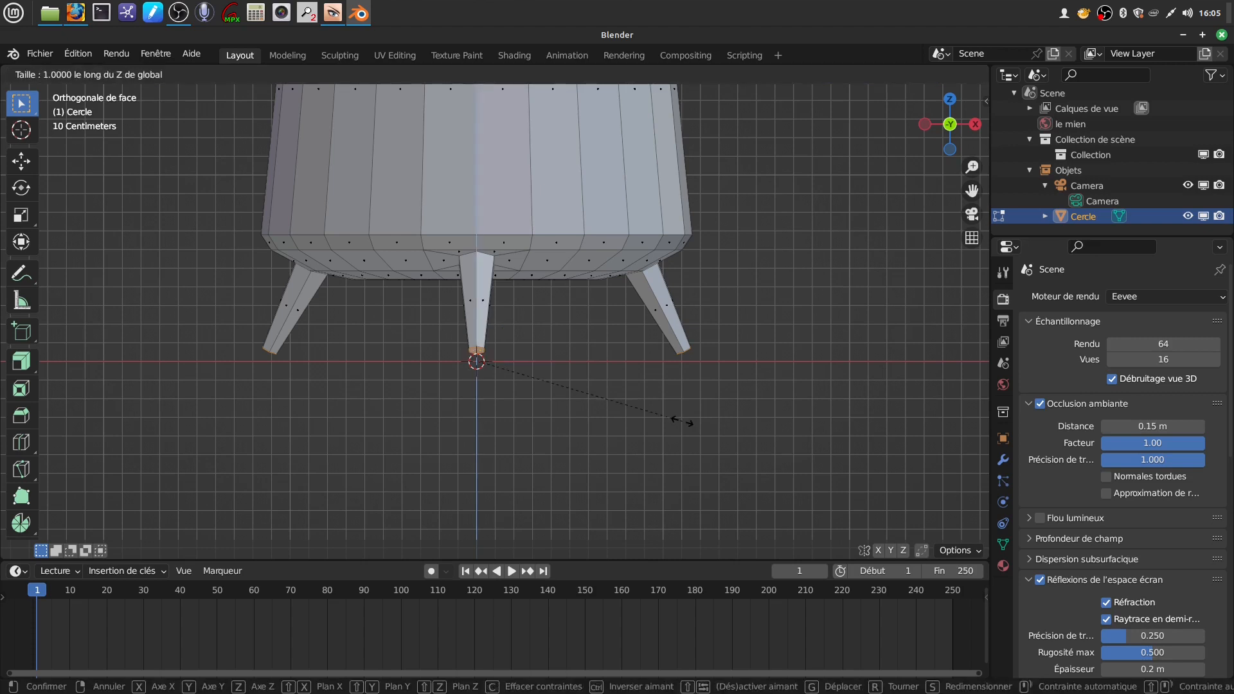
type("0")
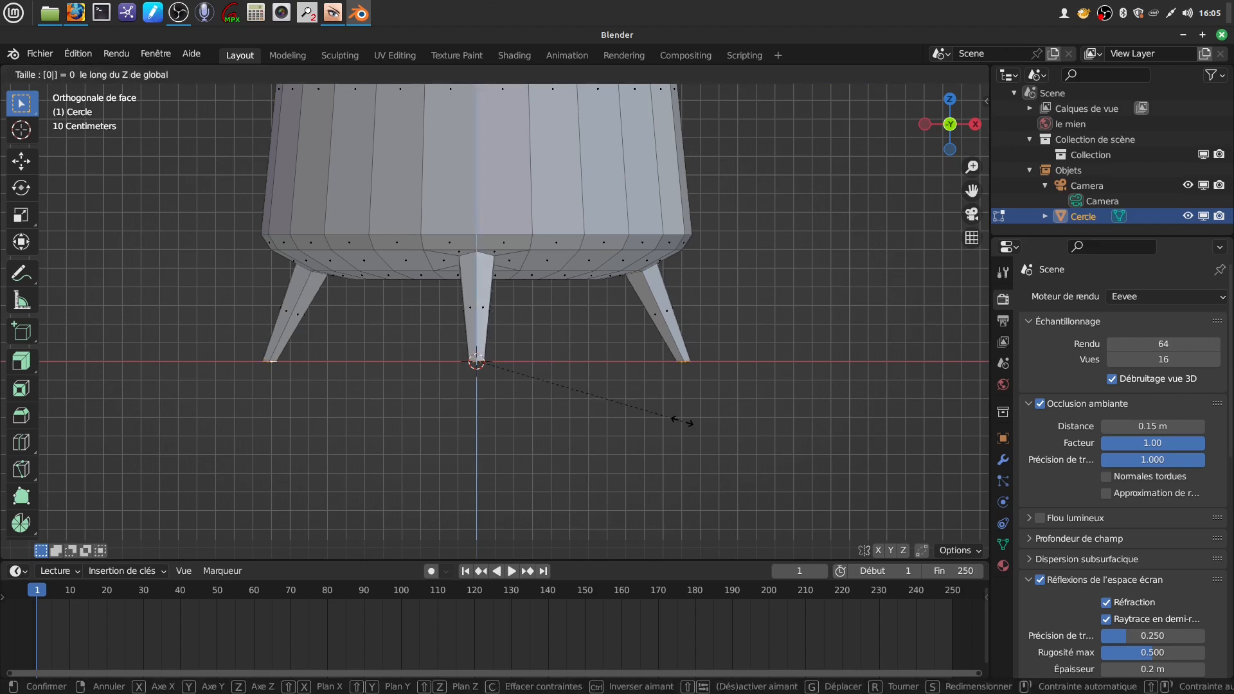
key("Return")
mouse_move(678, 418)
middle_mouse_down()
mouse_move(707, 398)
mouse_move(668, 422)
middle_mouse_up()
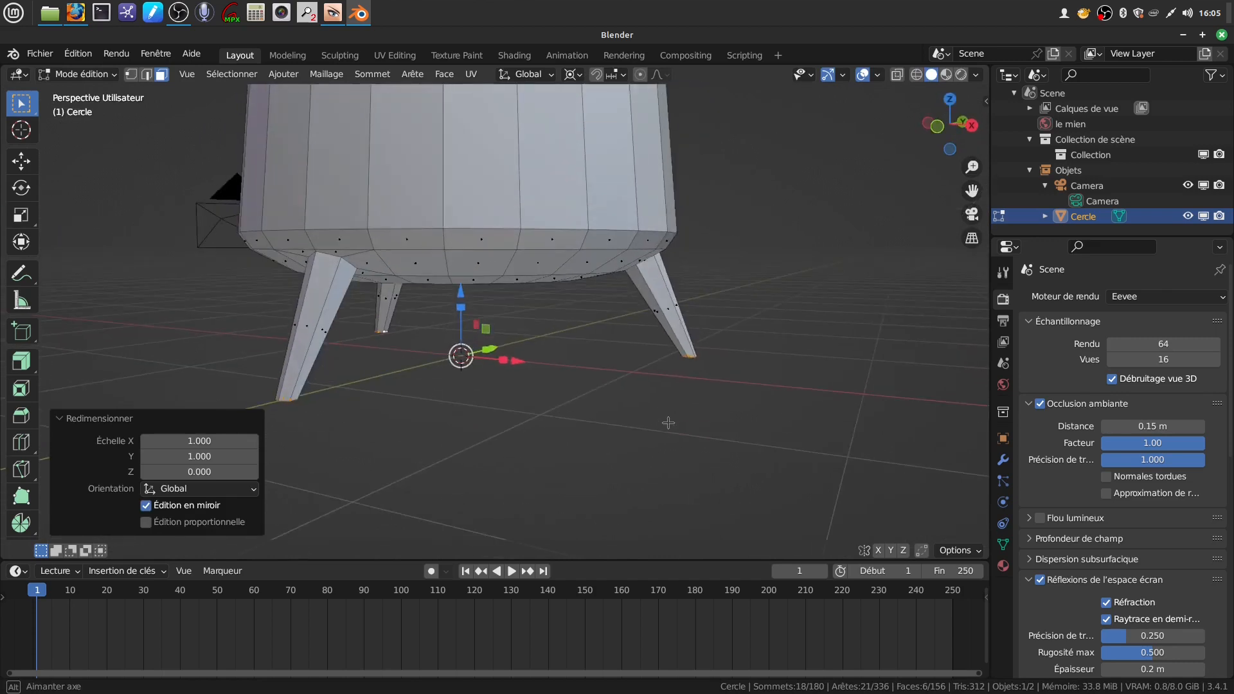
Return to Object Mode and add a Subdivision Surface modifier to the pot with viewport levels set to 2.
scroll(667, 422, "down", 3)
middle_click_drag(609, 362, 562, 367, "shift")
scroll(612, 379, "up", 2)
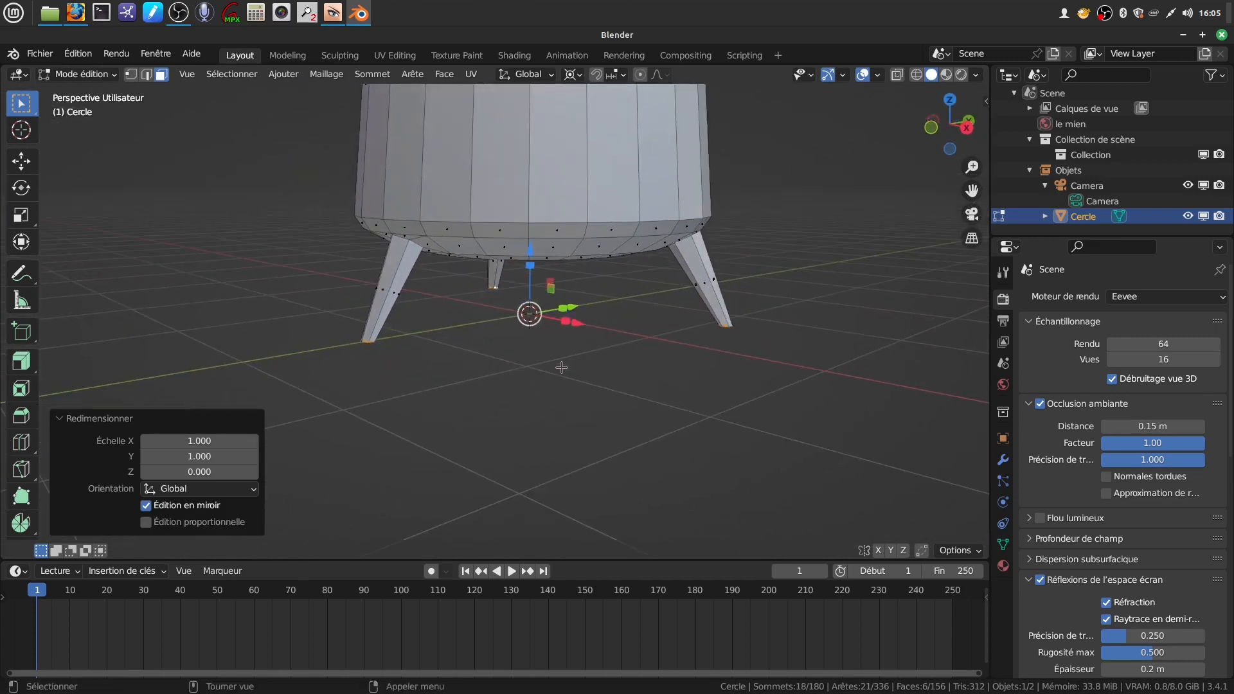
key("Tab")
scroll(559, 364, "down", 3)
middle_click_drag(549, 281, 514, 295, "shift")
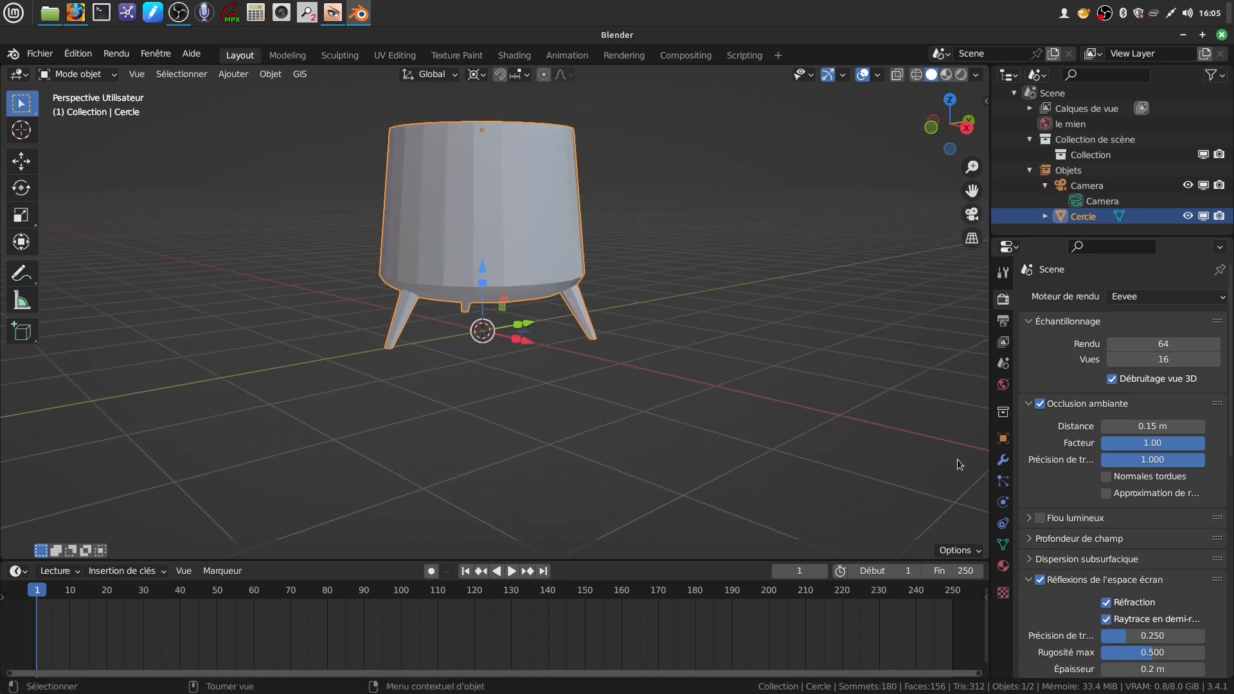
left_click(1002, 459)
left_click(1221, 298)
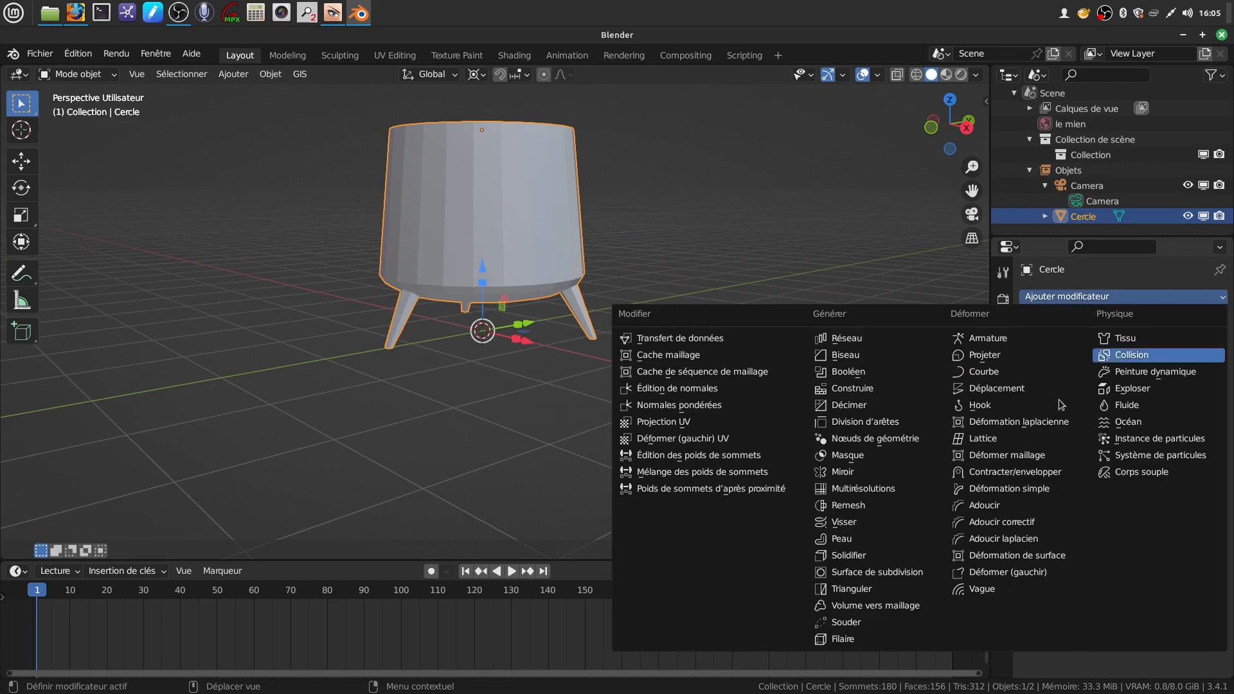
left_click(915, 572)
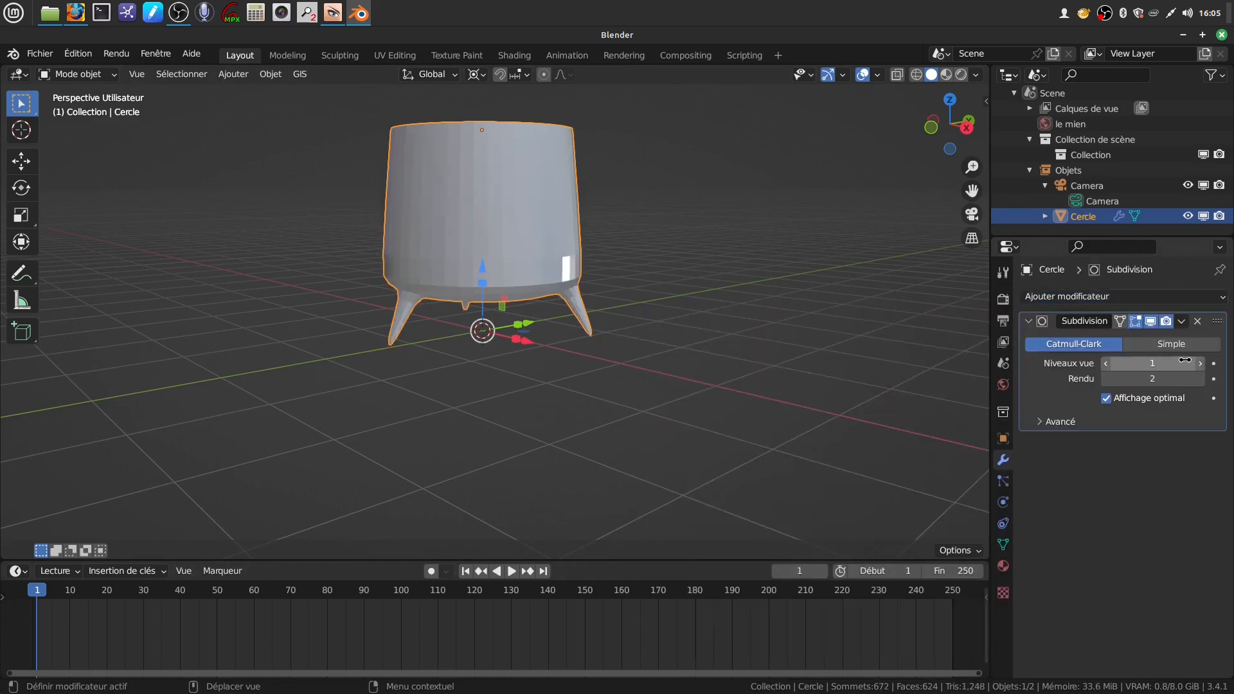
Enter Edit Mode and examine how the subdivision smooths the pot's wall, rounded base and leg tips.
scroll(613, 364, "up", 4)
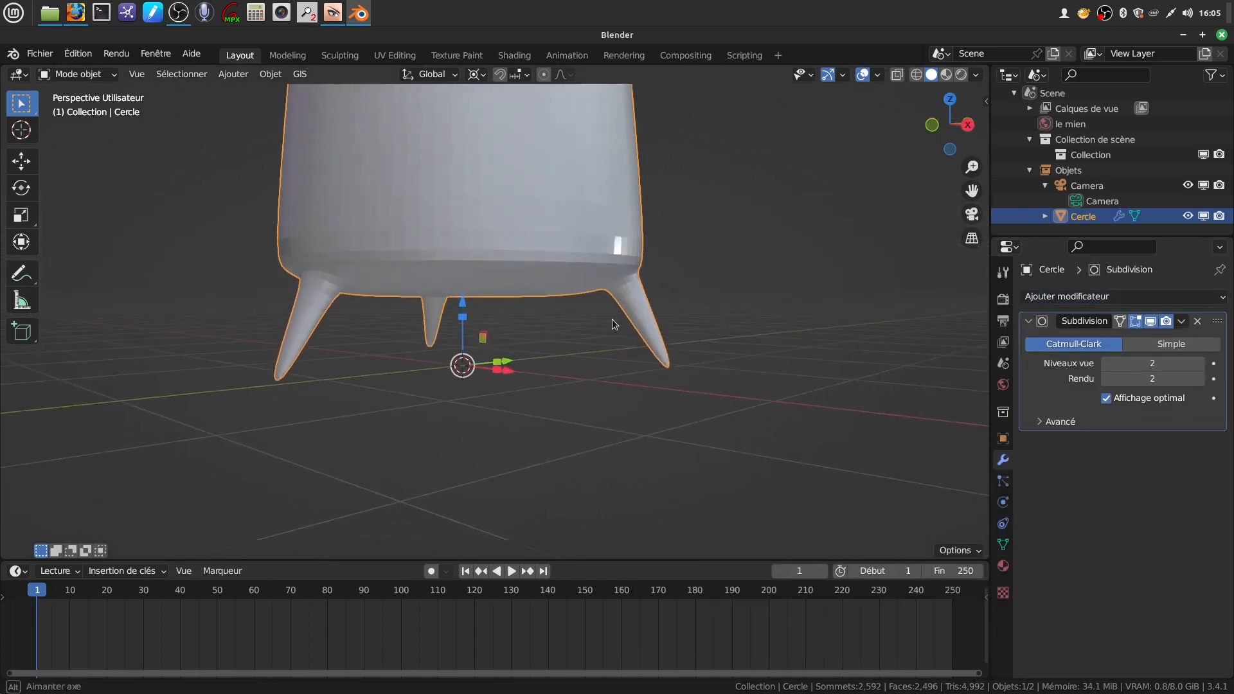
key("Tab")
scroll(649, 479, "up", 2)
mouse_move(637, 360)
middle_mouse_down("shift")
mouse_move(603, 378)
mouse_move(644, 364)
middle_mouse_up("shift")
scroll(489, 278, "down", 2)
middle_click_drag(429, 154, 444, 309, "shift")
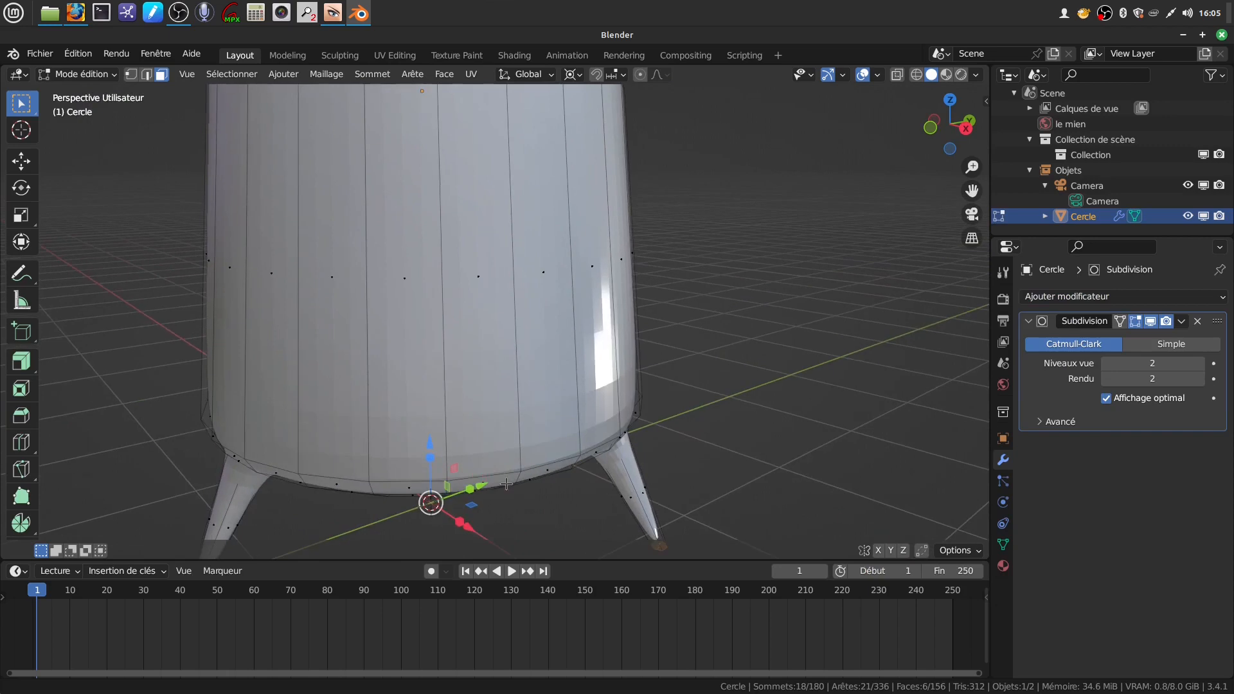
scroll(604, 519, "up", 2)
middle_click_drag(556, 419, 522, 196, "shift")
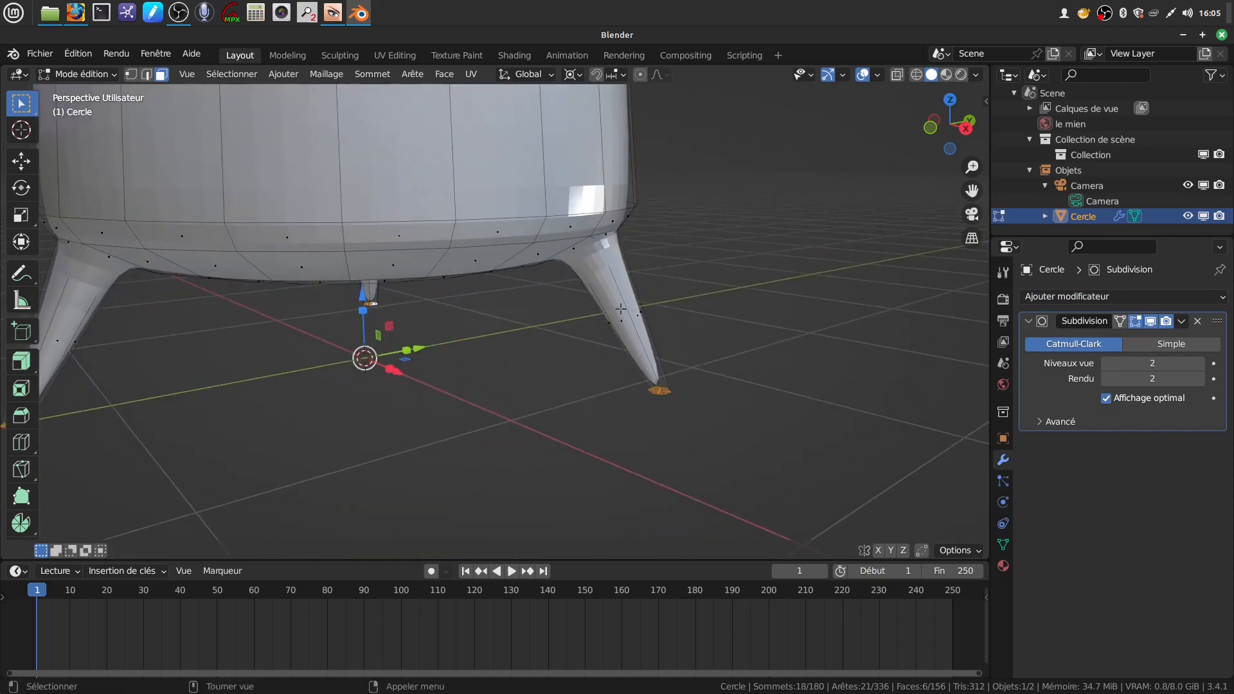
Add two loop cuts to the first leg, one near its top at factor 0.764 and one near its foot at -0.918.
middle_click_drag(634, 339, 684, 371)
key("ctrl+r")
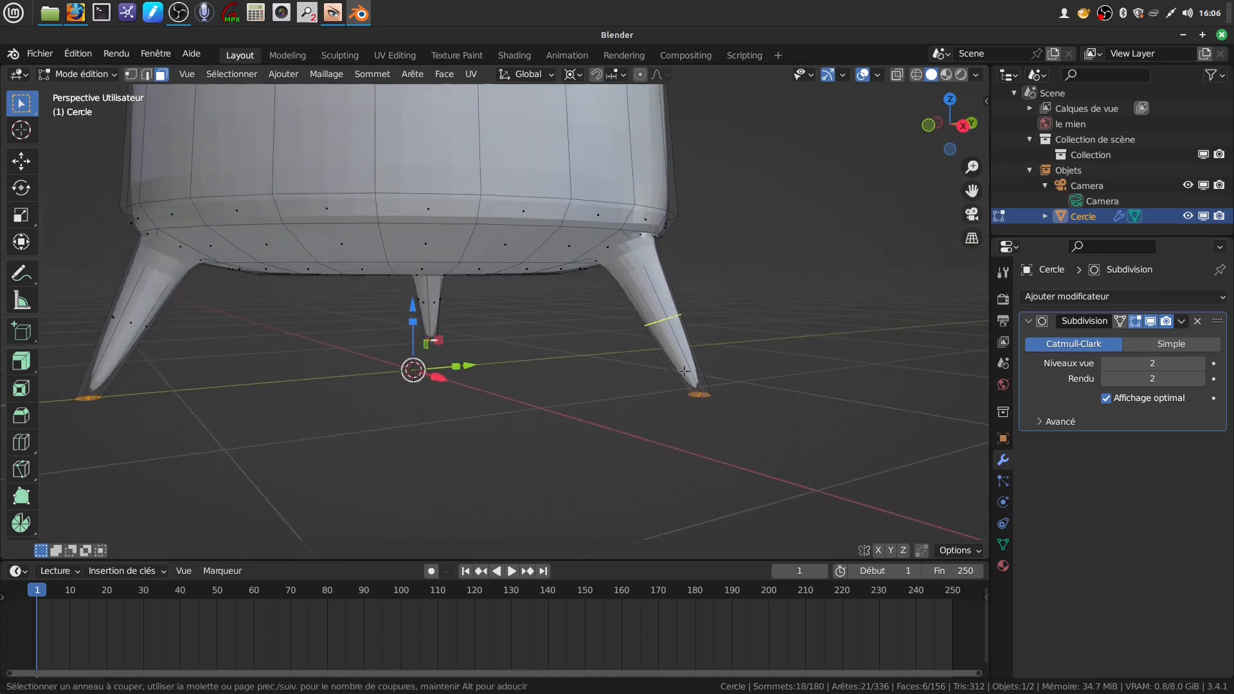
left_click(683, 371)
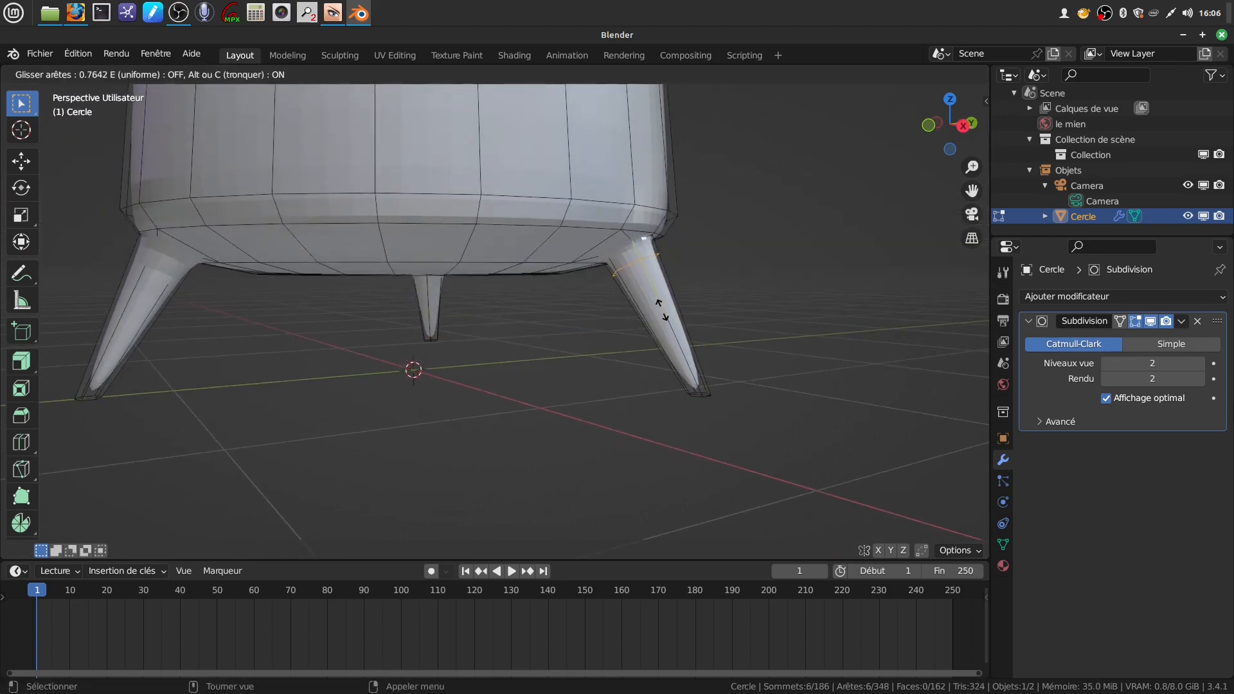
left_click(672, 322)
key("ctrl+r")
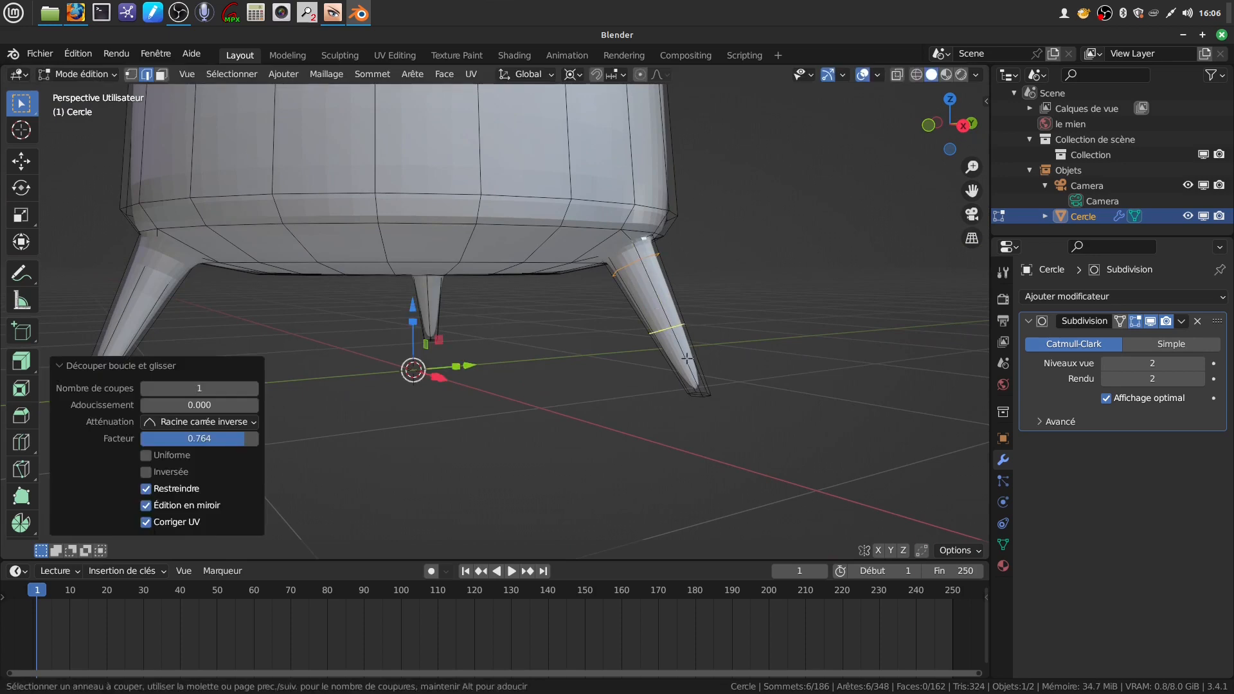
left_click(686, 358)
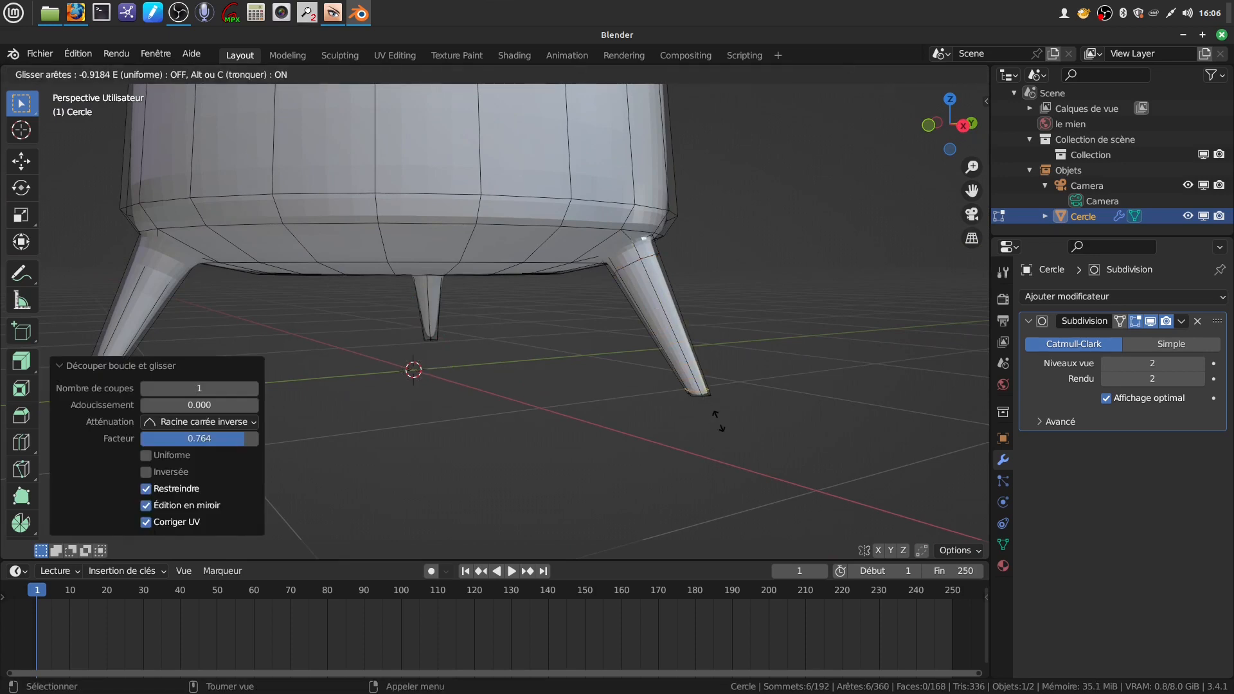
left_click(718, 421)
Add two loop cuts to the second leg, one near its top at factor 0.772 and one near its foot at -0.900.
scroll(399, 346, "down", 5)
middle_click_drag(302, 380, 406, 390, "shift")
scroll(406, 390, "up", 2)
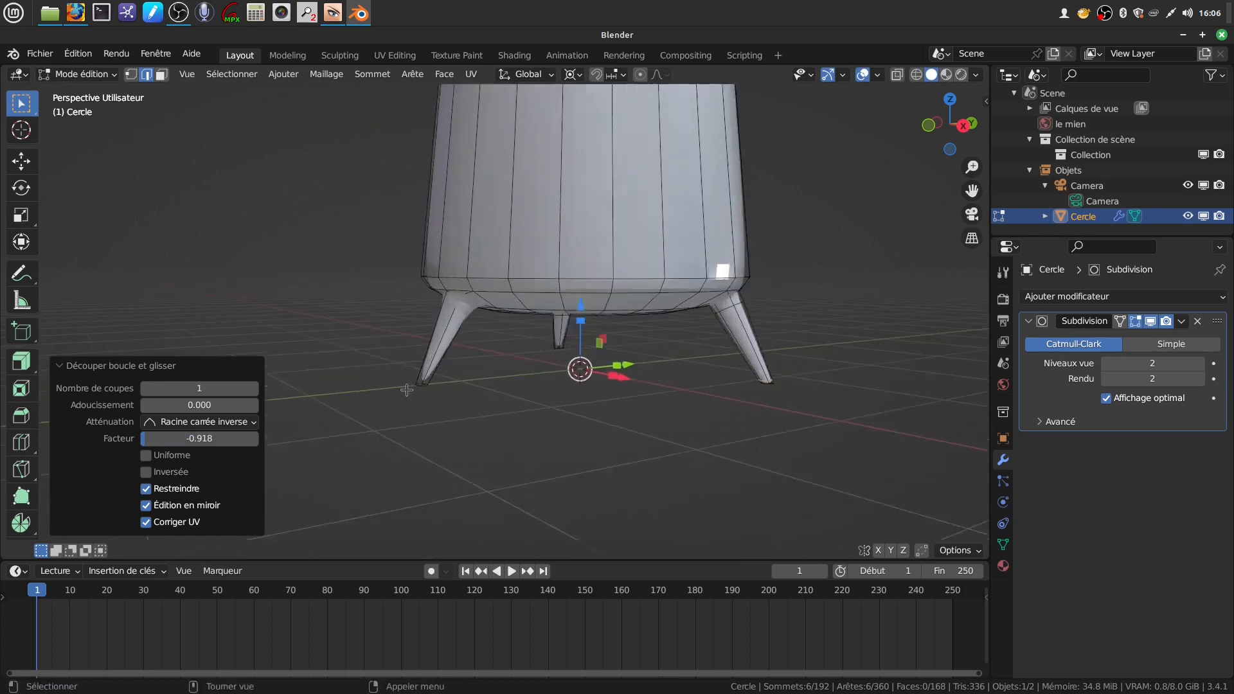
scroll(406, 390, "up", 3)
key("ctrl+r")
left_click(391, 366)
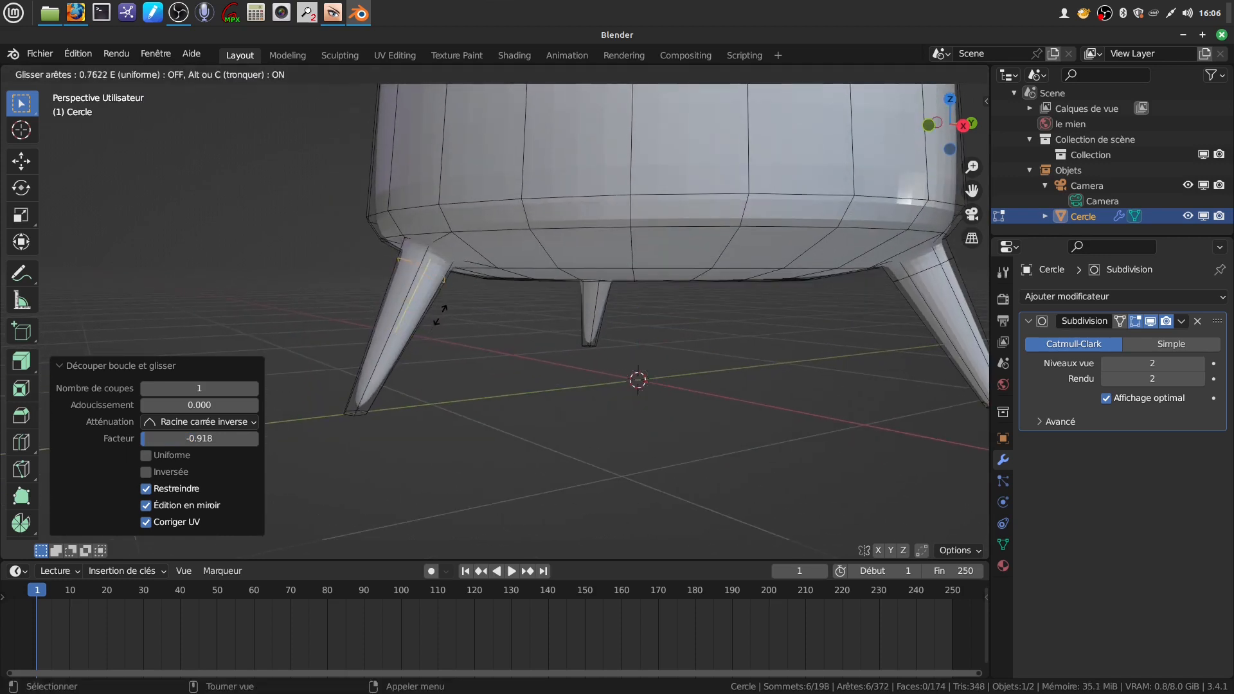
left_click(441, 315)
key("ctrl+r")
left_click(373, 370)
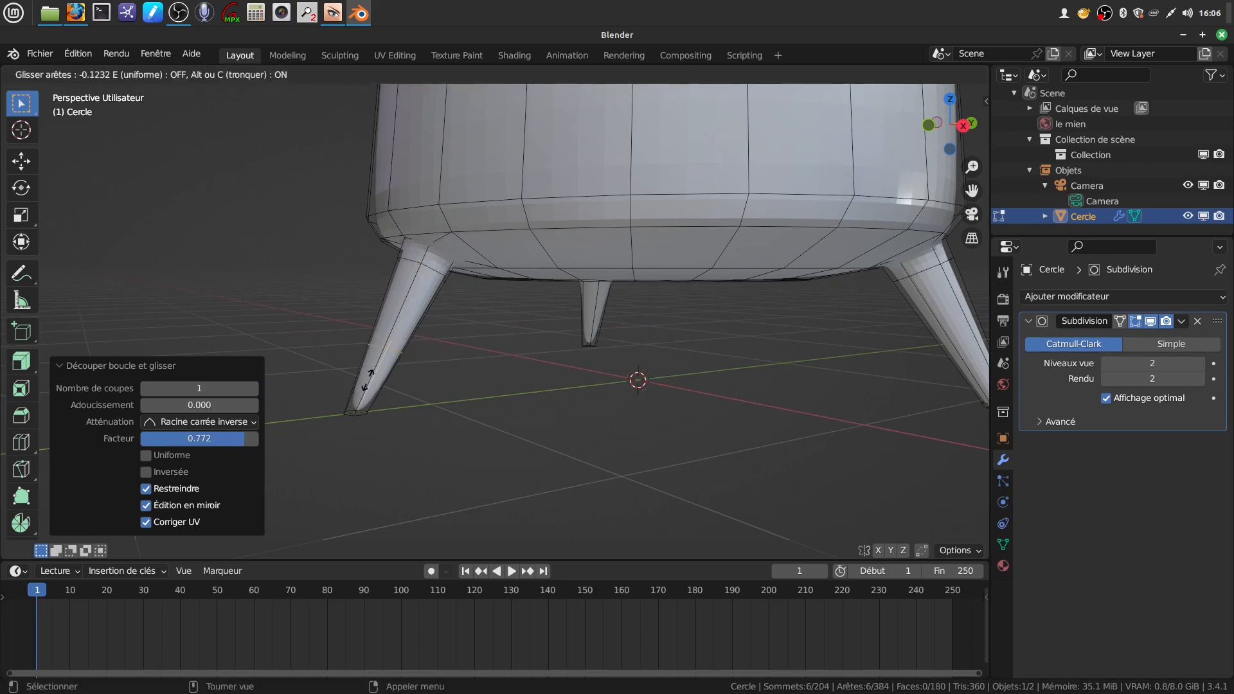
left_click(342, 434)
Add two loop cuts to the third leg, one near its foot at factor -0.907 and one near its top at about 0.78.
middle_click_drag(558, 311, 459, 373)
scroll(479, 379, "up", 2)
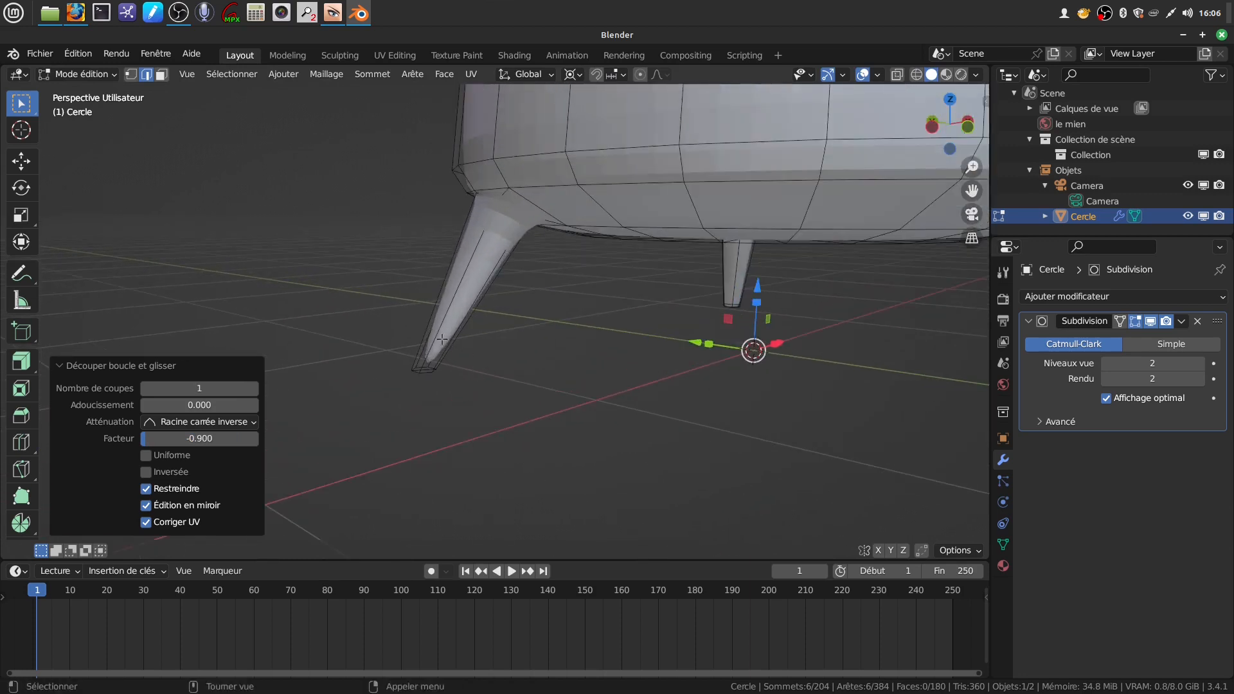
key("ctrl+r")
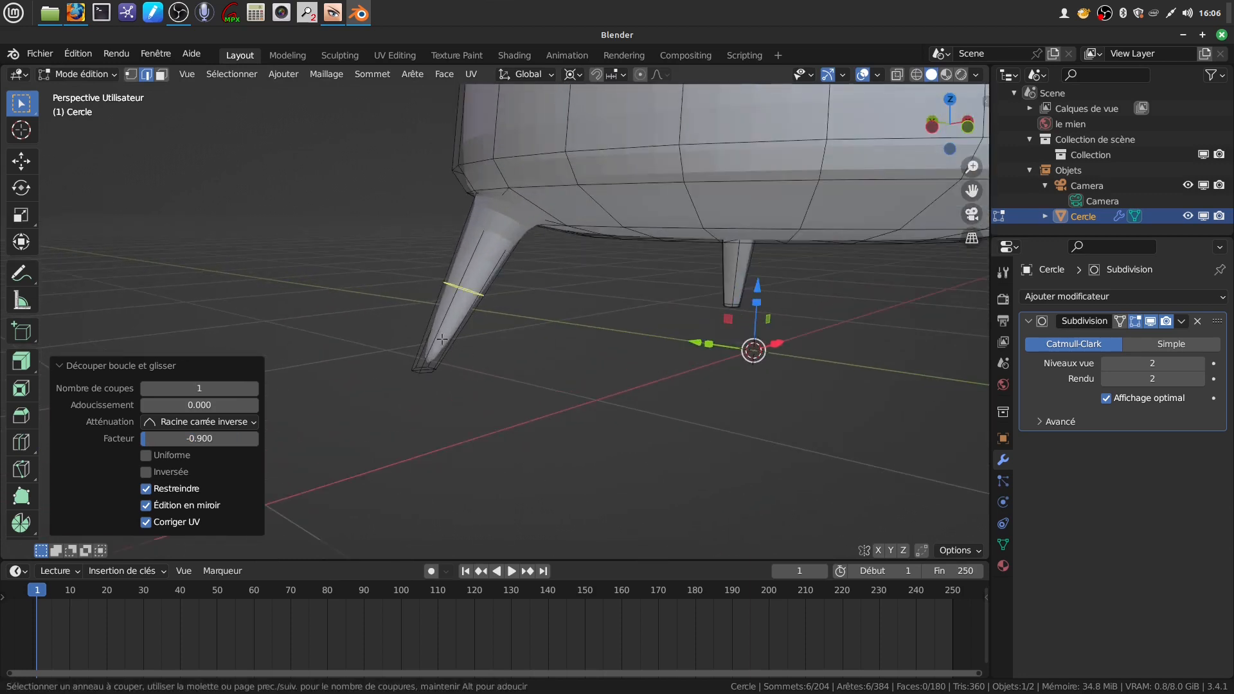
left_click(442, 339)
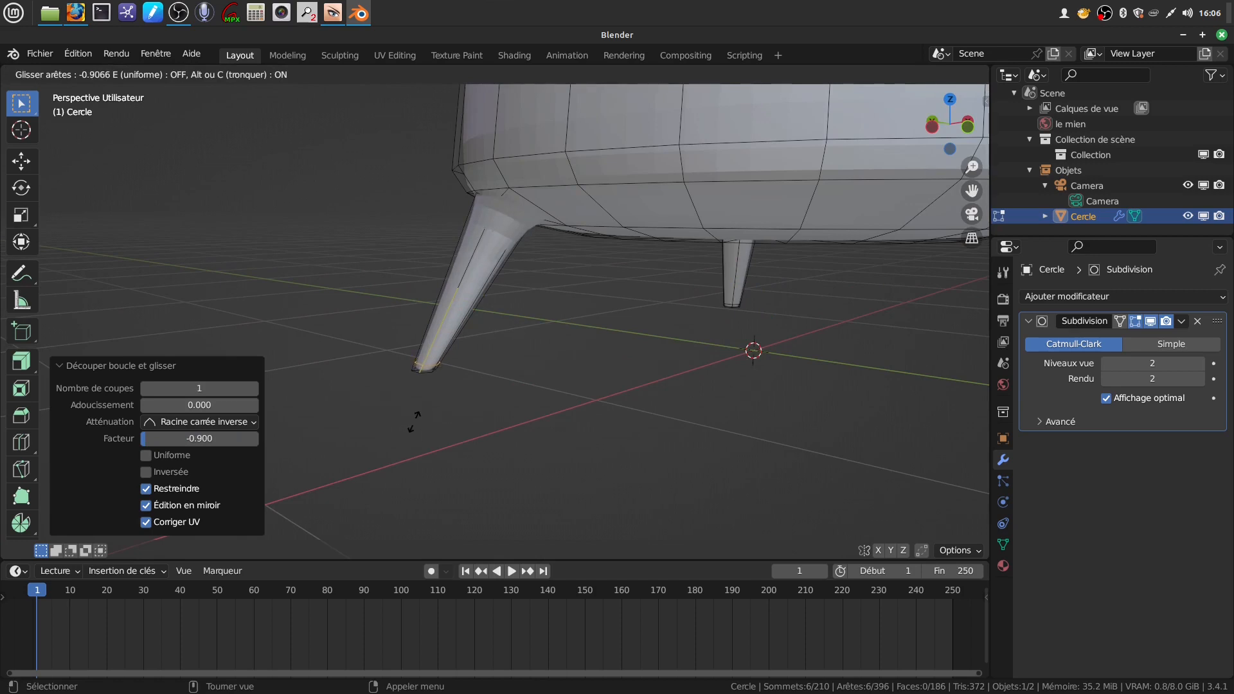
left_click(412, 421)
key("ctrl+r")
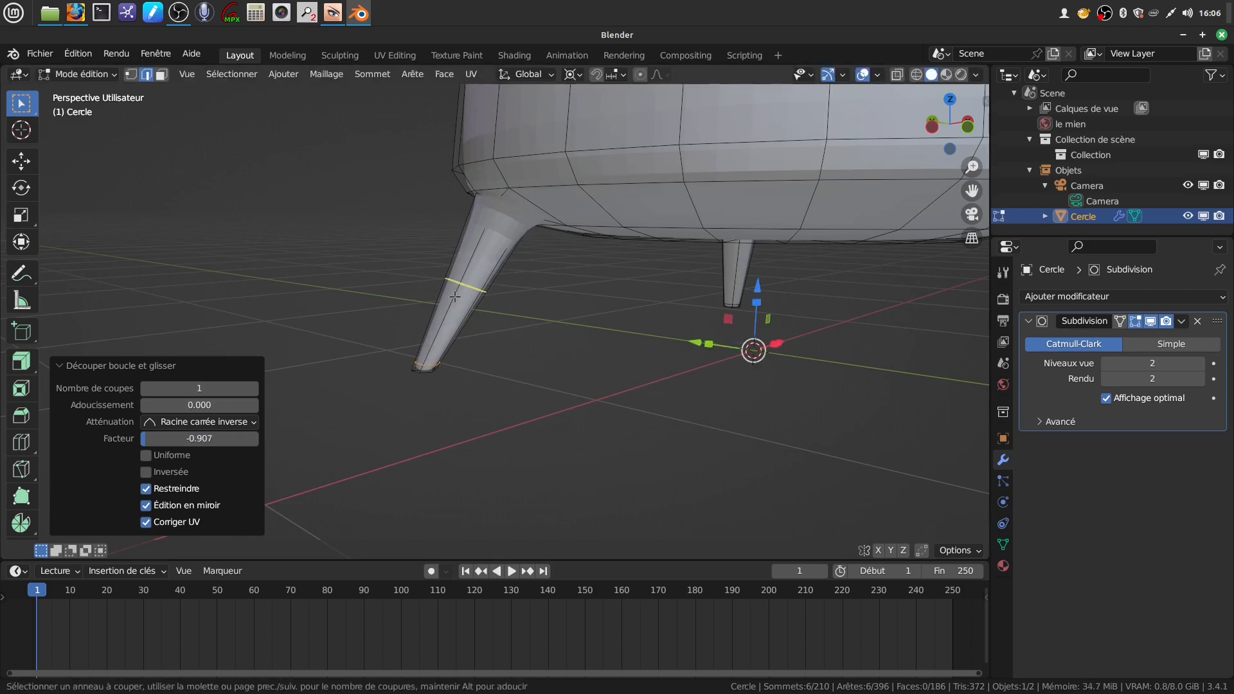
left_click(455, 296)
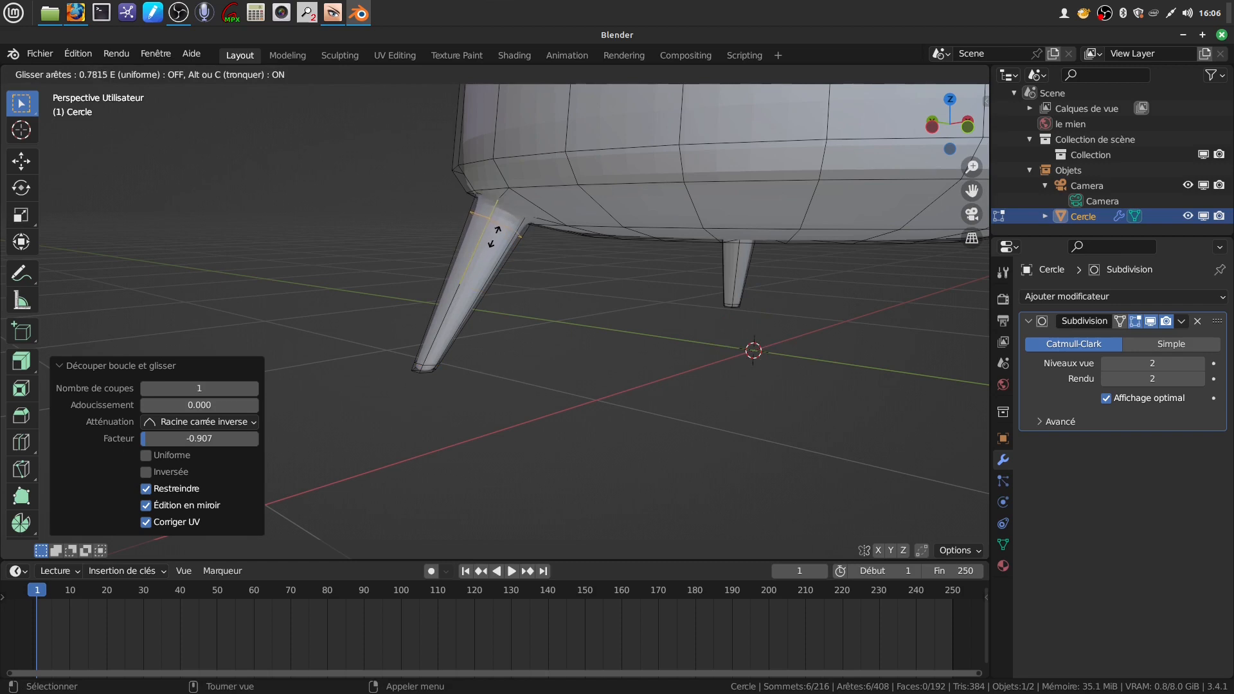
left_click(494, 235)
Return to Object Mode and apply smooth shading to the pot.
scroll(495, 234, "down", 4)
key("Tab")
scroll(673, 319, "down", 5)
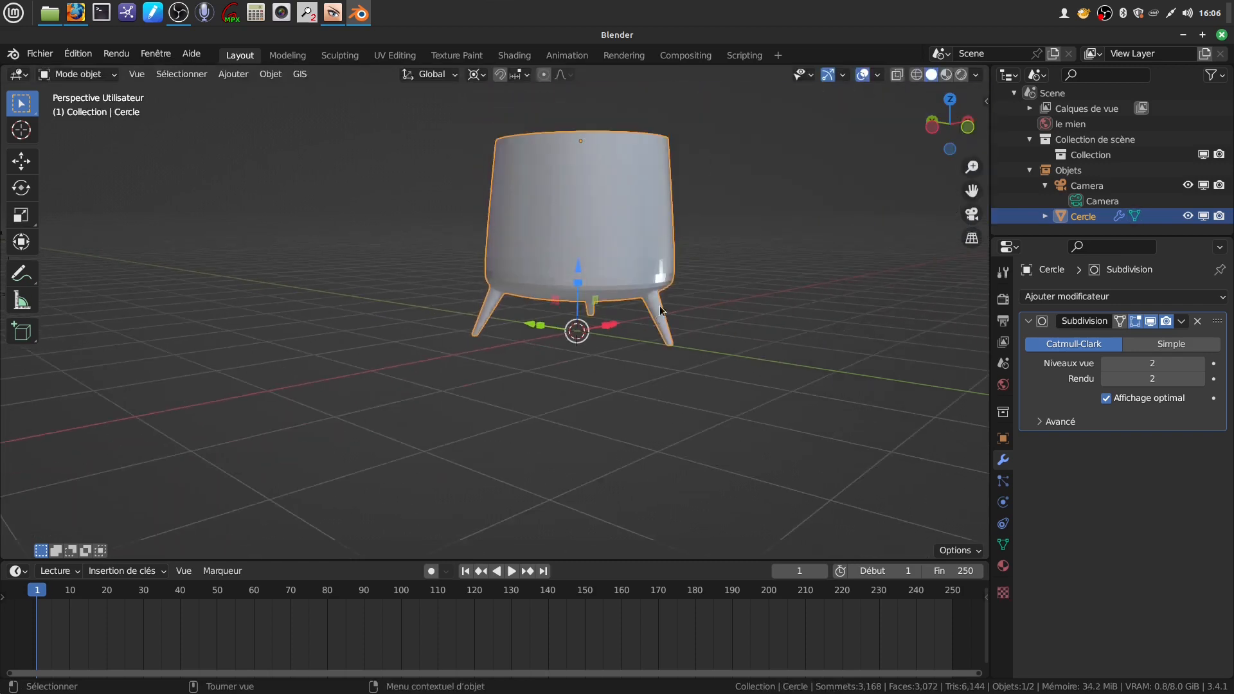
middle_click_drag(611, 253, 513, 278, "shift")
scroll(583, 310, "up", 3)
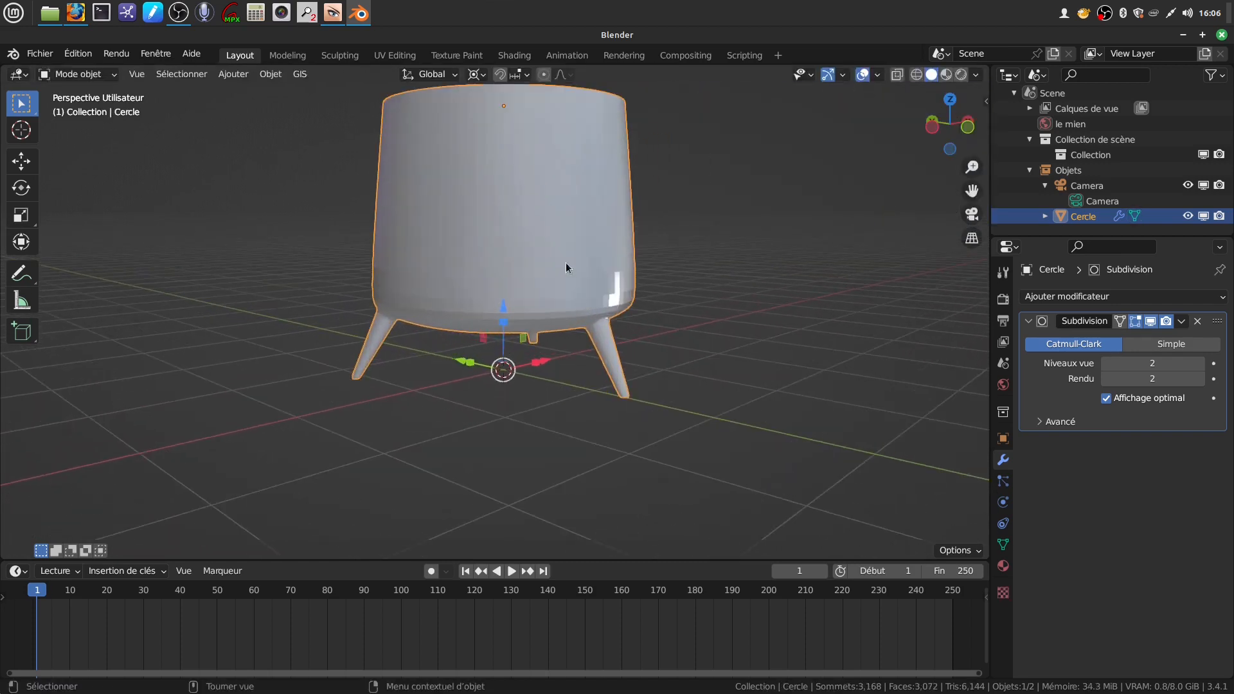
right_click(553, 253)
left_click(543, 254)
Examine the smooth-shaded pot from several angles, checking its wall, underside, leg joints and feet.
middle_click_drag(557, 256, 476, 252)
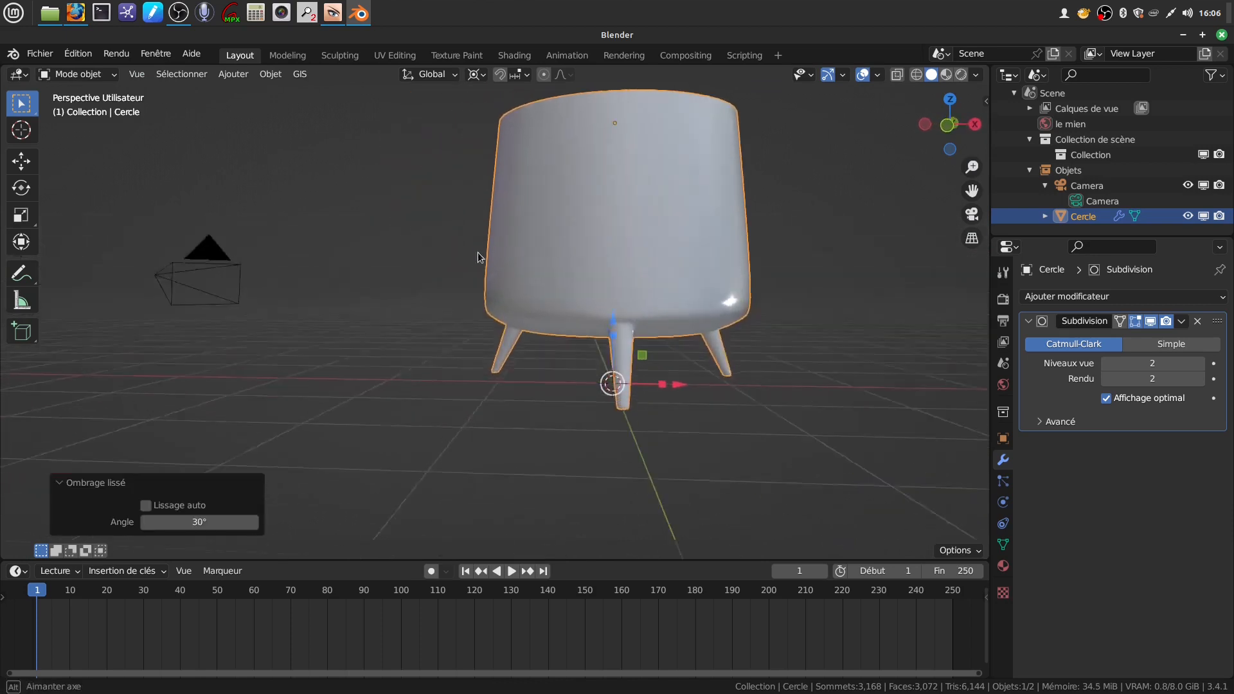
scroll(565, 267, "down", 3)
middle_click_drag(646, 281, 551, 309, "shift")
mouse_move(576, 371)
middle_mouse_down()
mouse_move(523, 321)
mouse_move(465, 315)
mouse_move(500, 230)
mouse_move(549, 191)
mouse_move(515, 357)
mouse_move(523, 264)
mouse_move(526, 392)
mouse_move(518, 351)
mouse_move(538, 297)
mouse_move(565, 380)
middle_mouse_up()
scroll(526, 388, "up", 2)
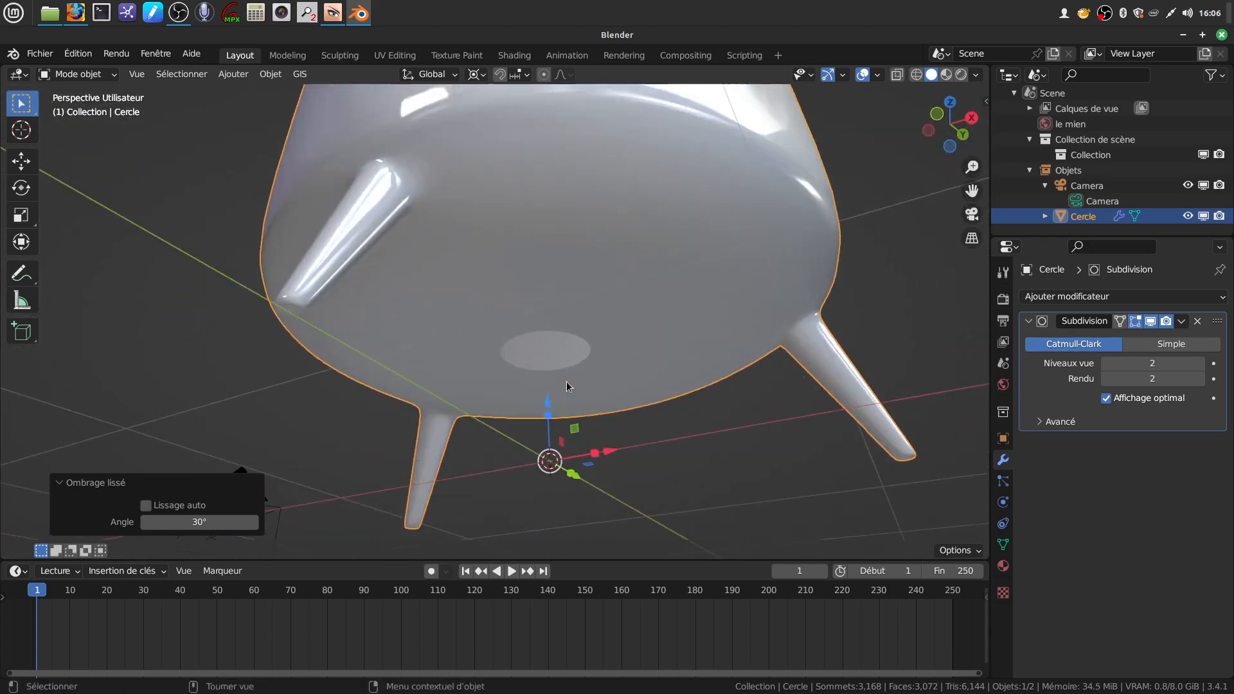
key("Tab")
key("Tab")
scroll(566, 379, "down", 3)
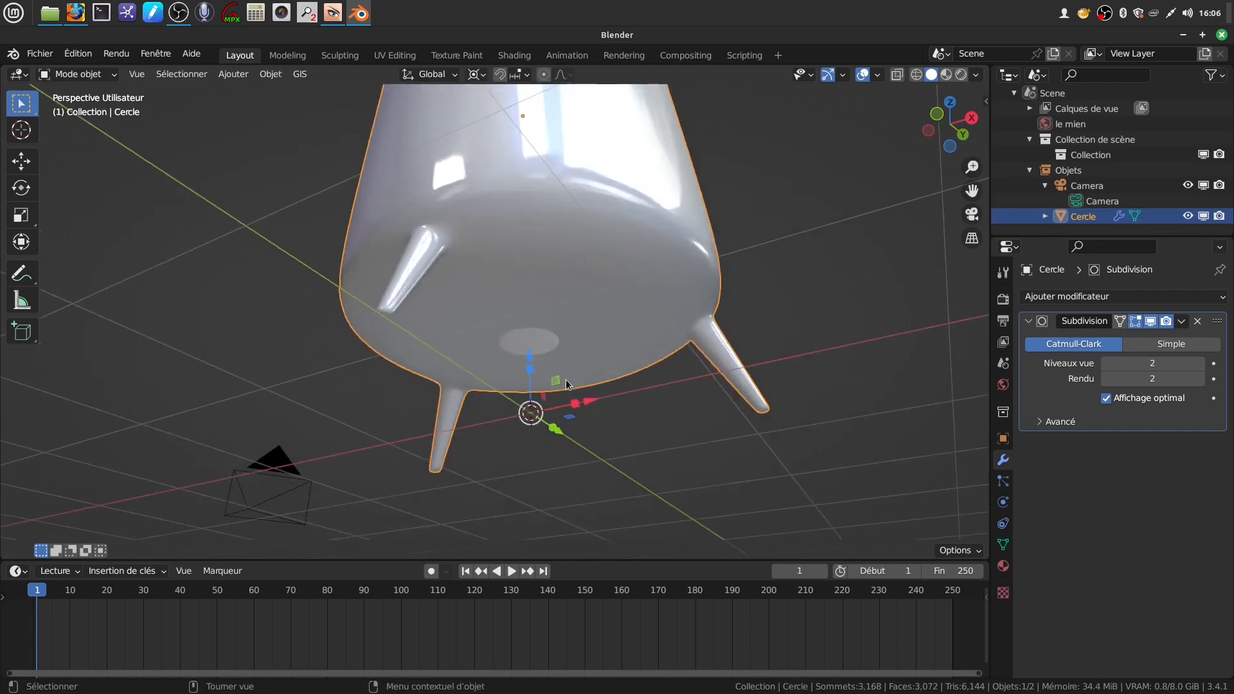
middle_click_drag(555, 353, 526, 315)
scroll(519, 424, "down", 2)
scroll(566, 331, "up", 3)
scroll(572, 337, "down", 3)
scroll(563, 328, "up", 4)
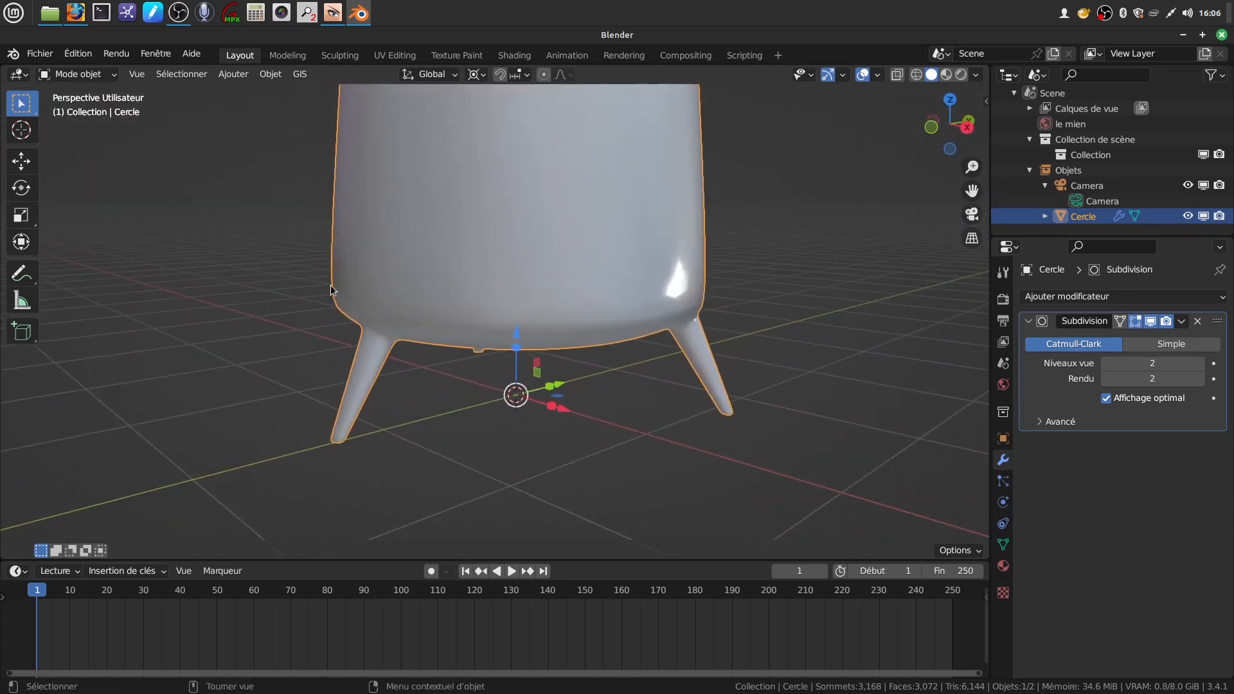
middle_click_drag(653, 310, 642, 322, "shift")
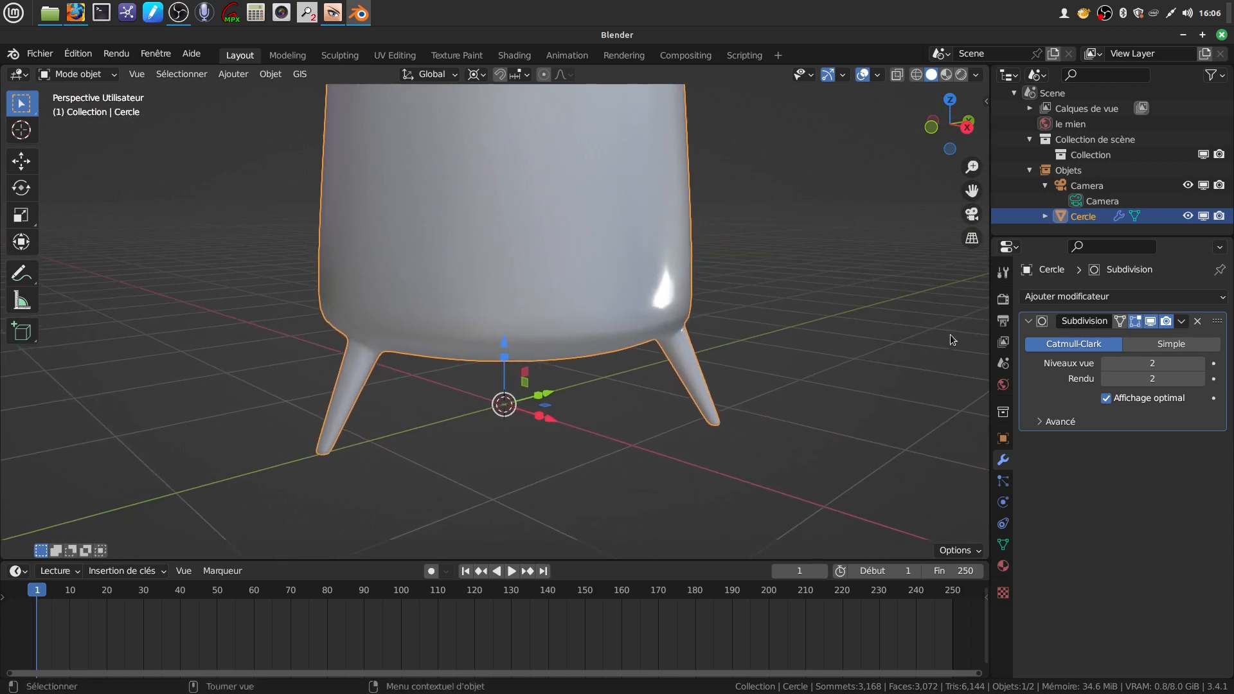
Turn off the Subdivision modifier's viewport display, enter Edit Mode and select the edge loop at the base of the wall.
left_click(1150, 326)
middle_click_drag(585, 376, 607, 386)
key("Tab")
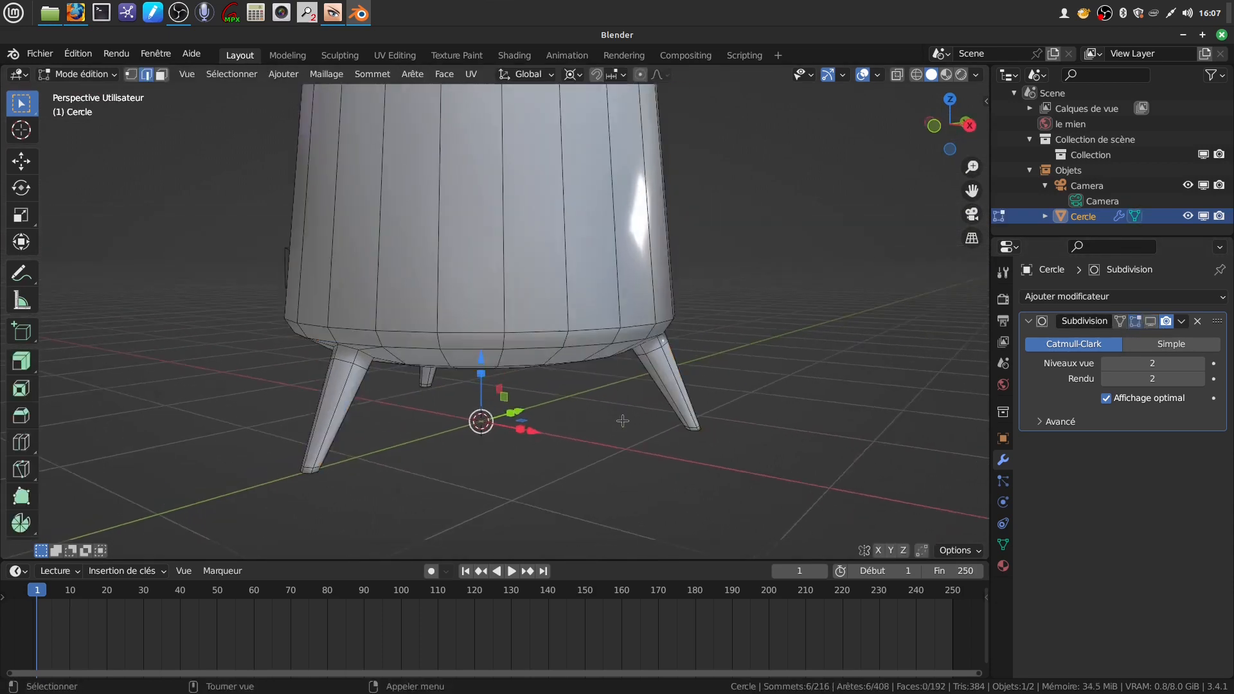
scroll(622, 421, "up", 4)
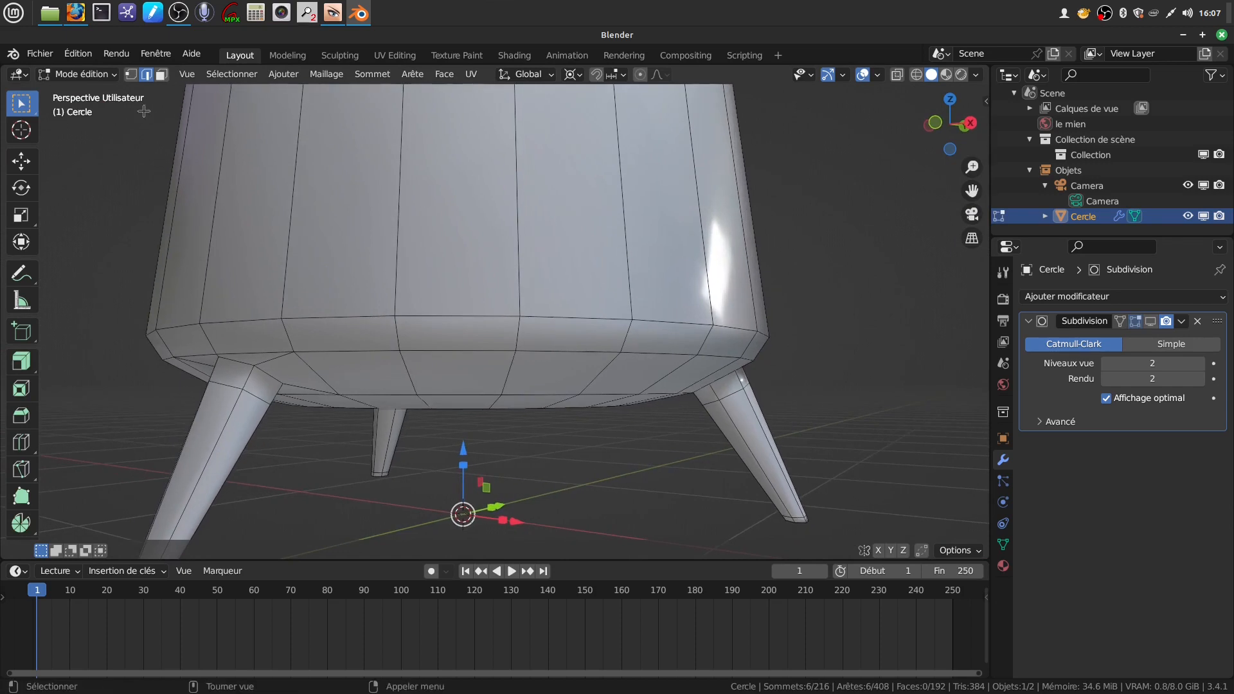
left_click(563, 315, "alt")
scroll(556, 330, "down", 3)
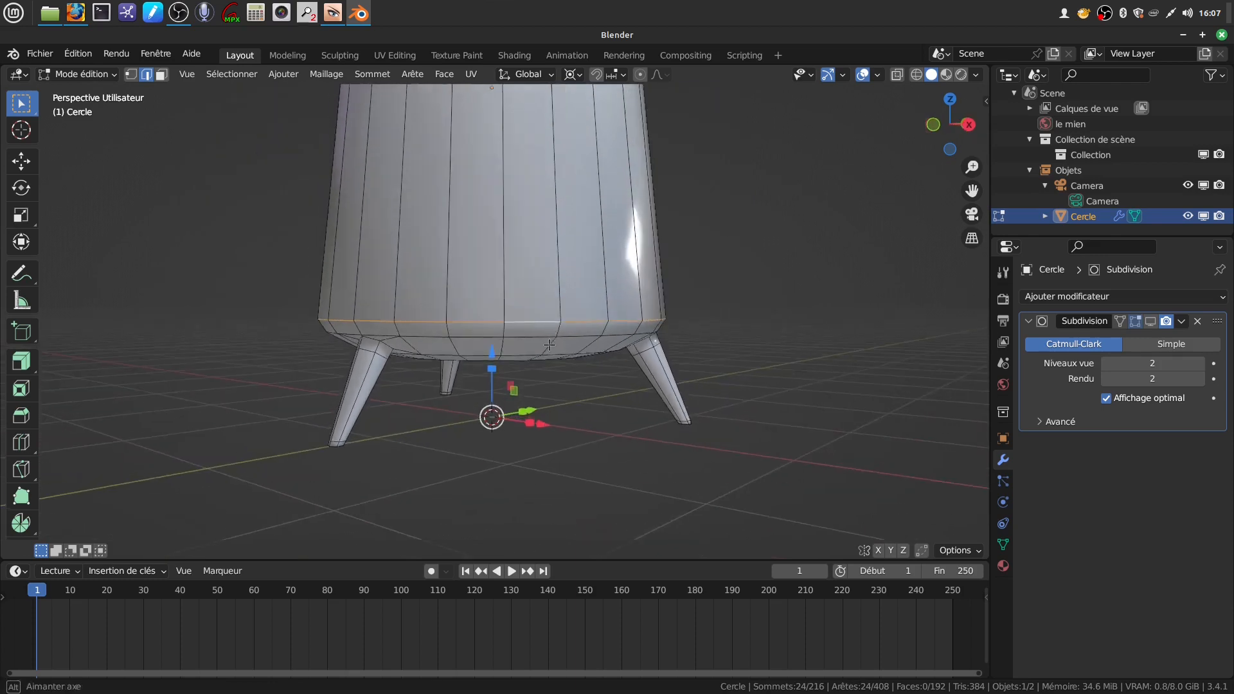
Add one loop cut around the pot's wall just below the rim, with the slide factor at 0.927.
scroll(553, 360, "down", 4)
middle_click_drag(559, 377, 547, 330)
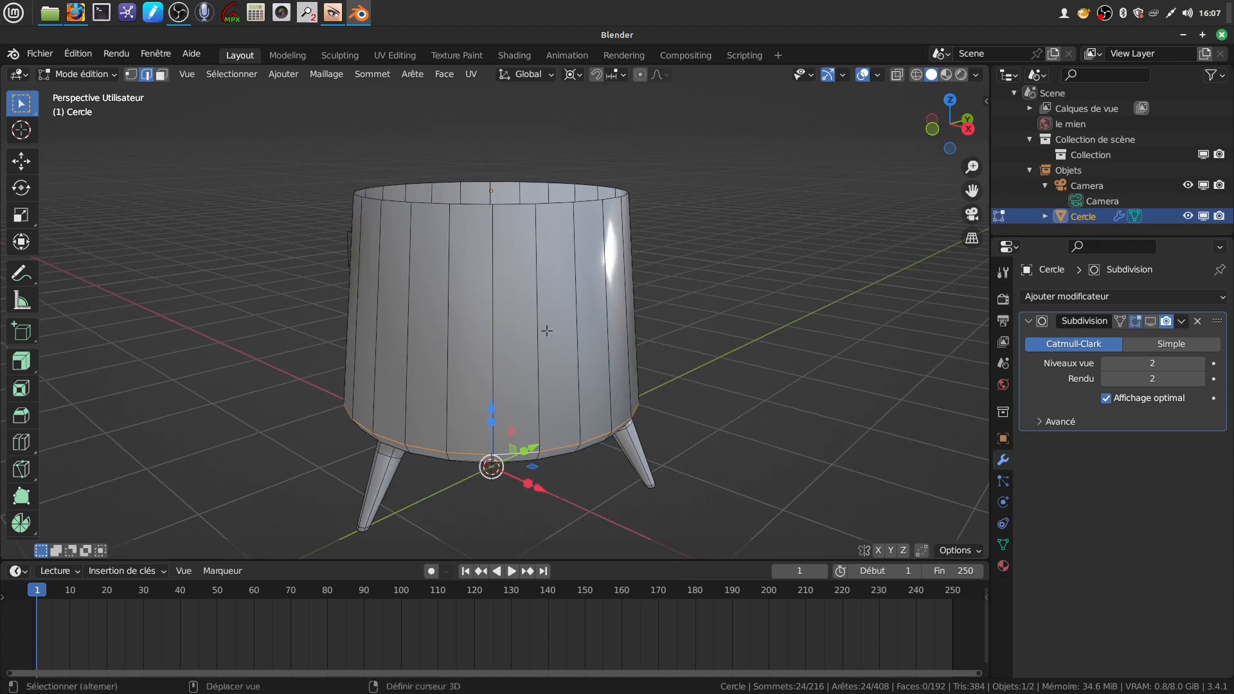
key("ctrl+r")
left_click(557, 243)
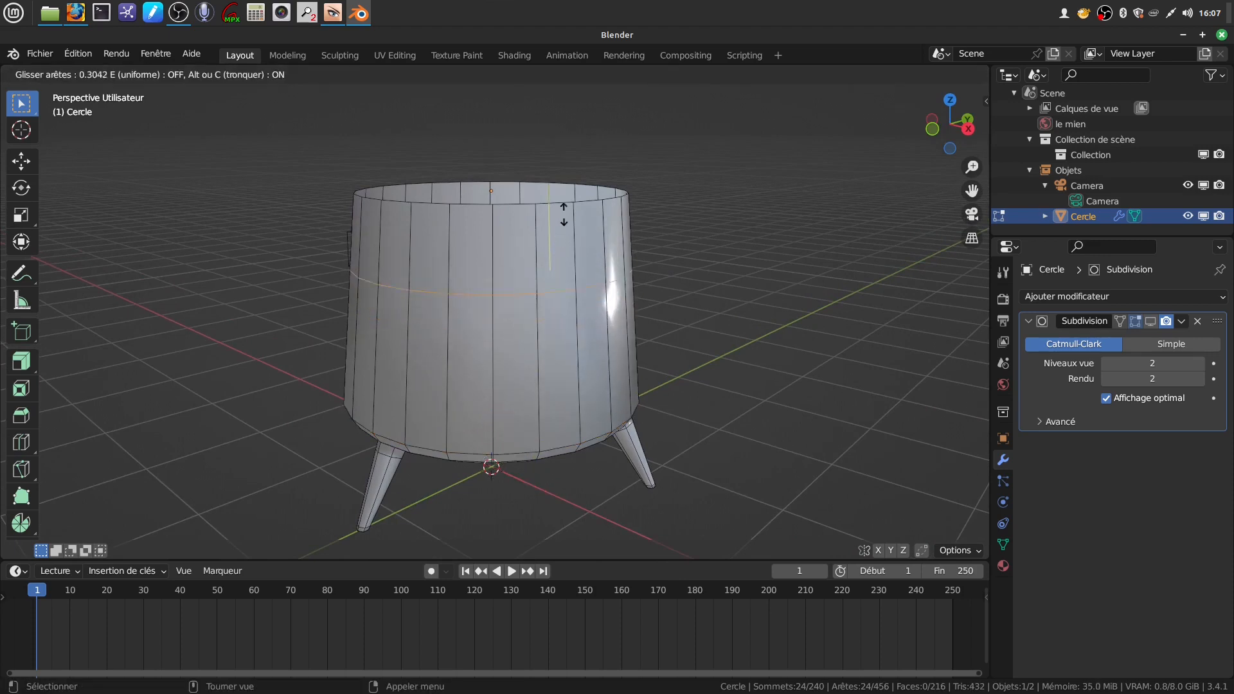
left_click(579, 166)
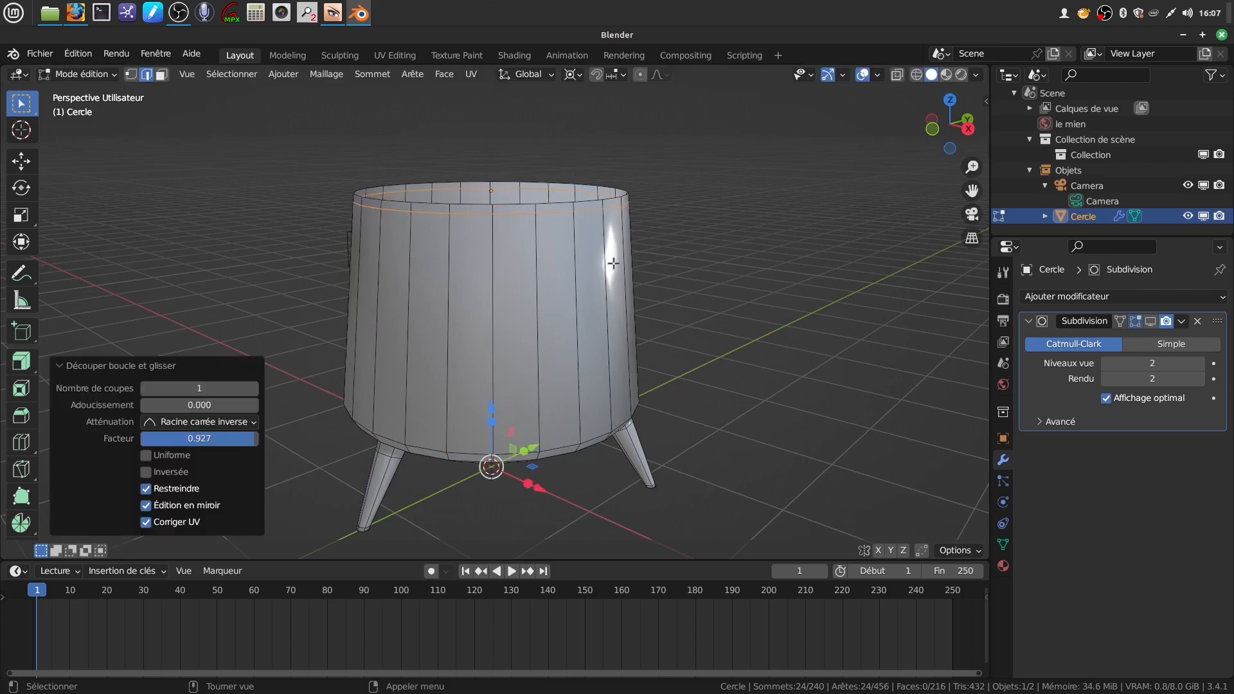
Bevel the edge loop below the rim with a width of 0.0152 m and one segment to form a narrow band.
scroll(600, 190, "up", 5)
scroll(592, 407, "down", 3)
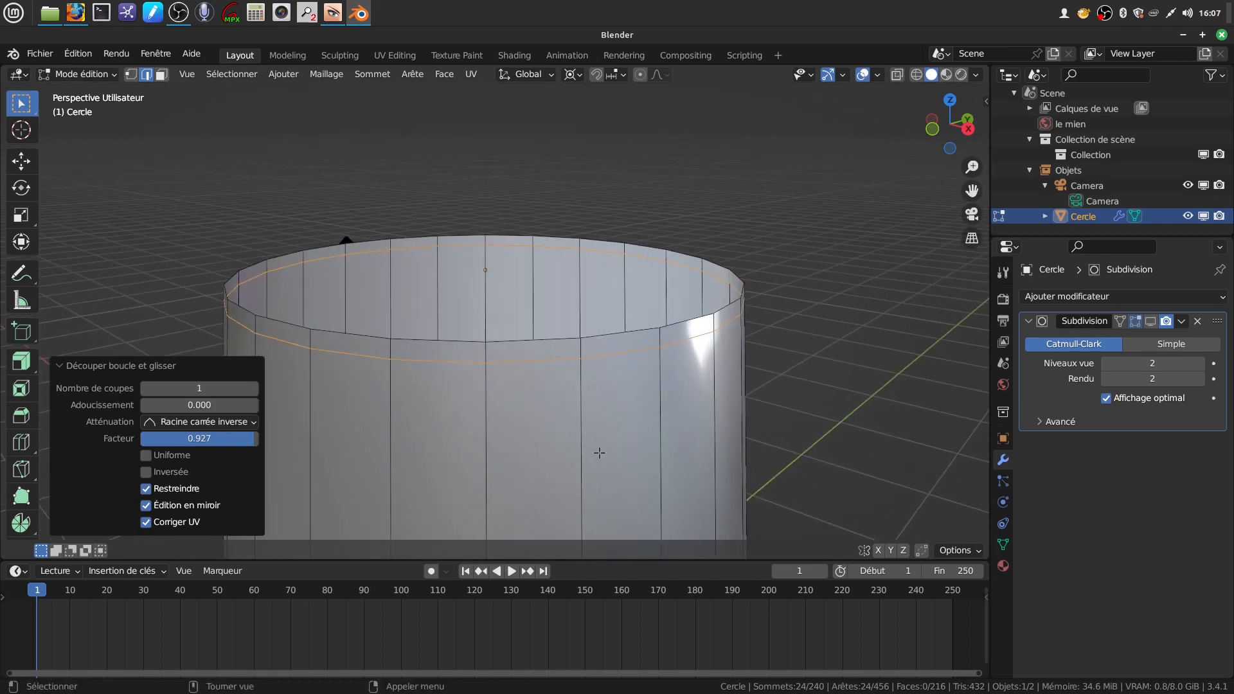
key("ctrl+b")
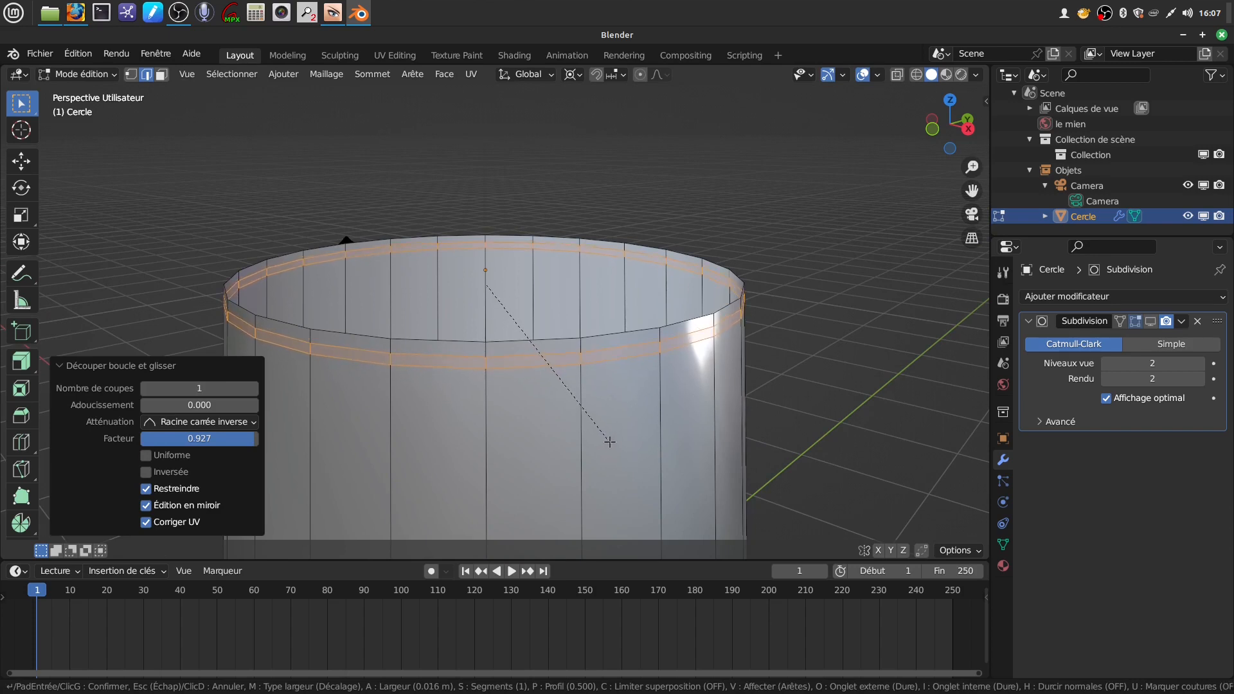
left_click(608, 442)
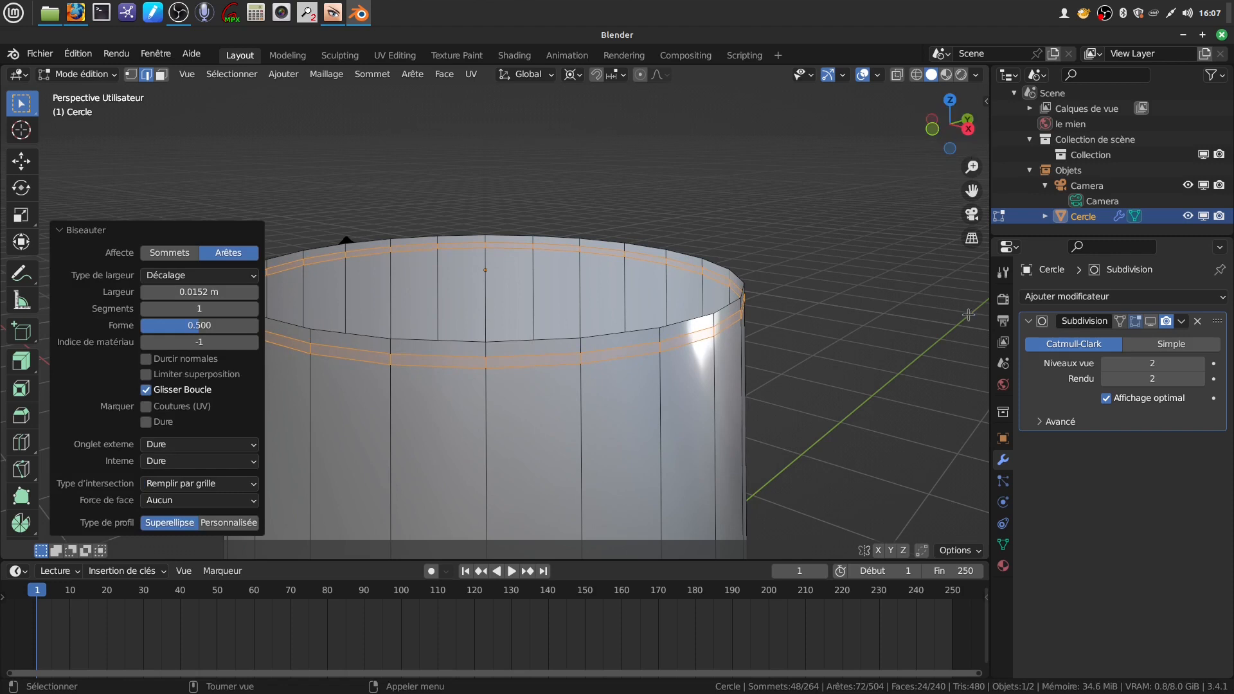
Start the Shortcut VUr add-on's on-screen key display, go back to Edit Mode and hide the sidebar.
key("n")
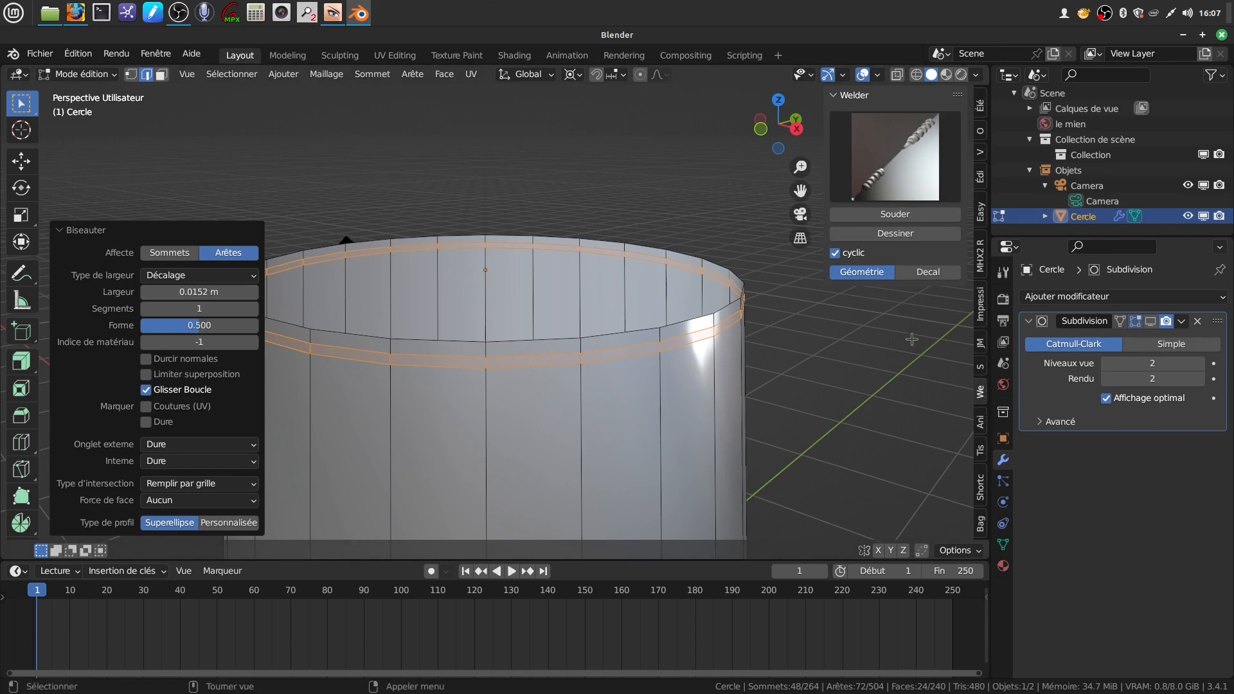
key("Tab")
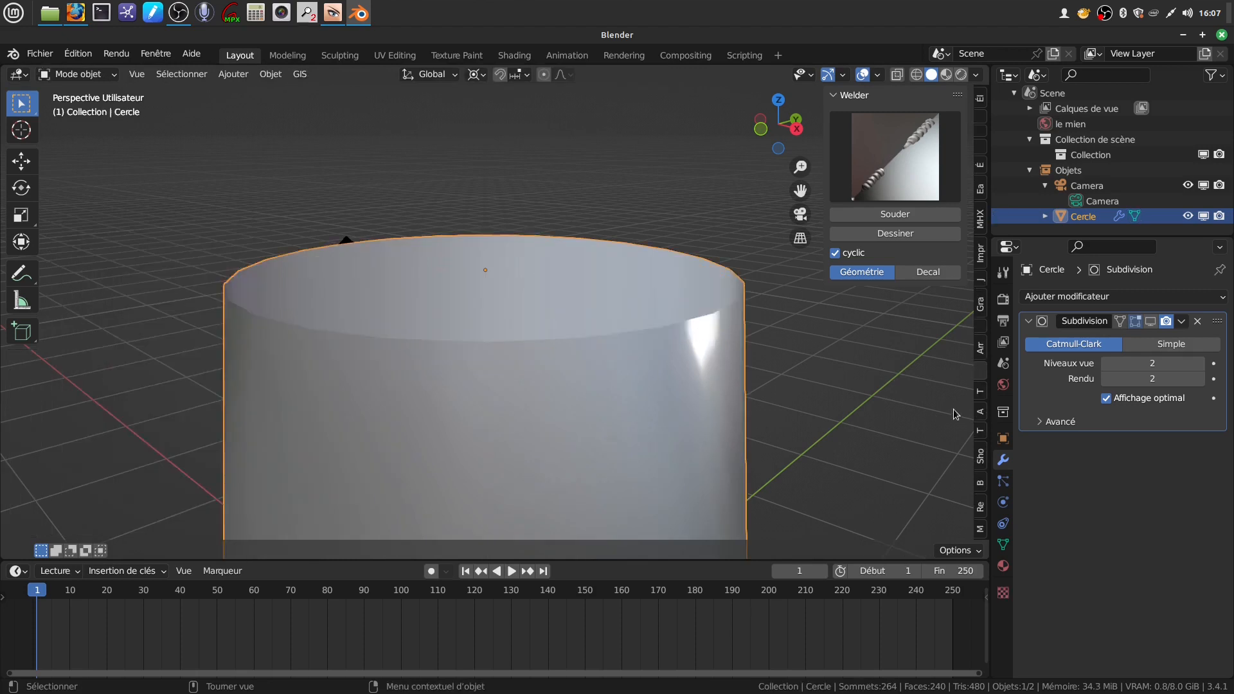
left_click(980, 457)
left_click(866, 122)
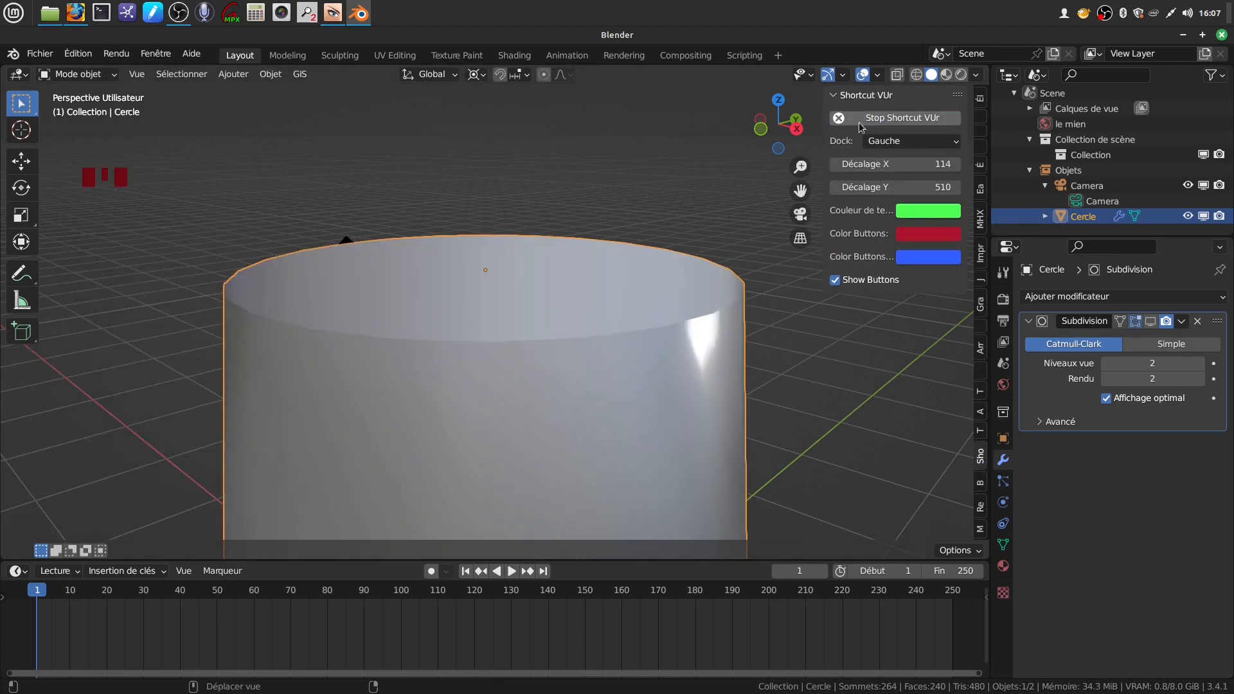
key("Tab")
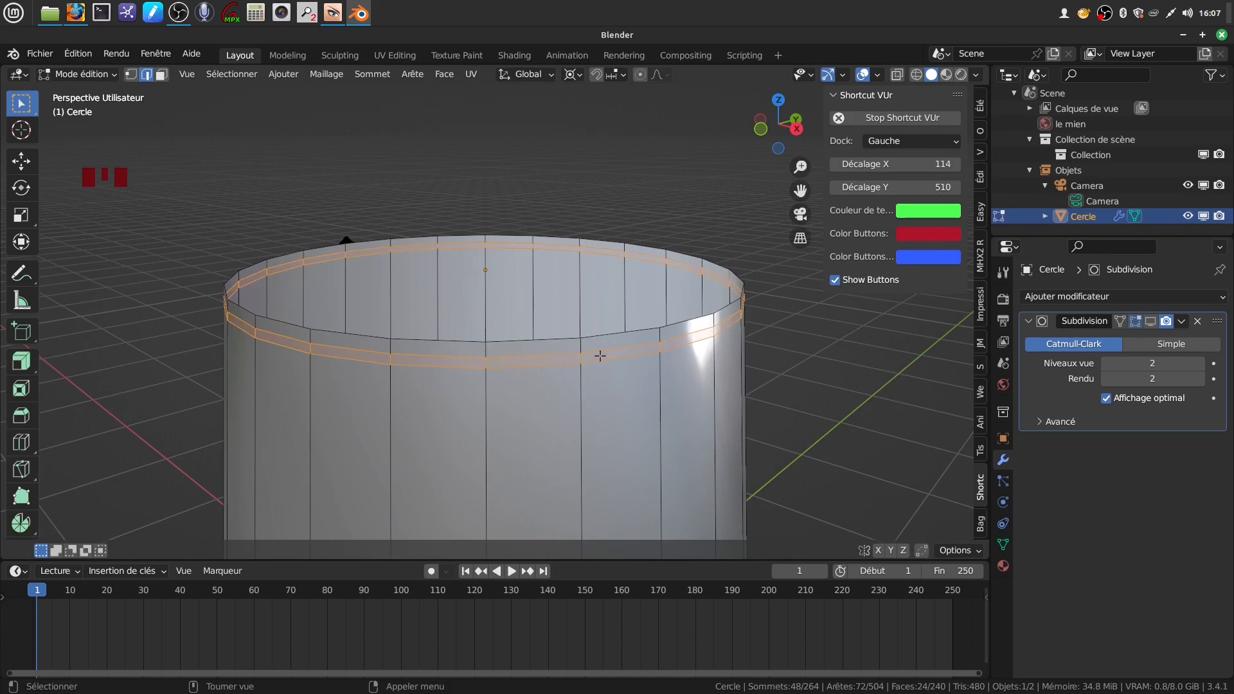
scroll(633, 384, "up", 1)
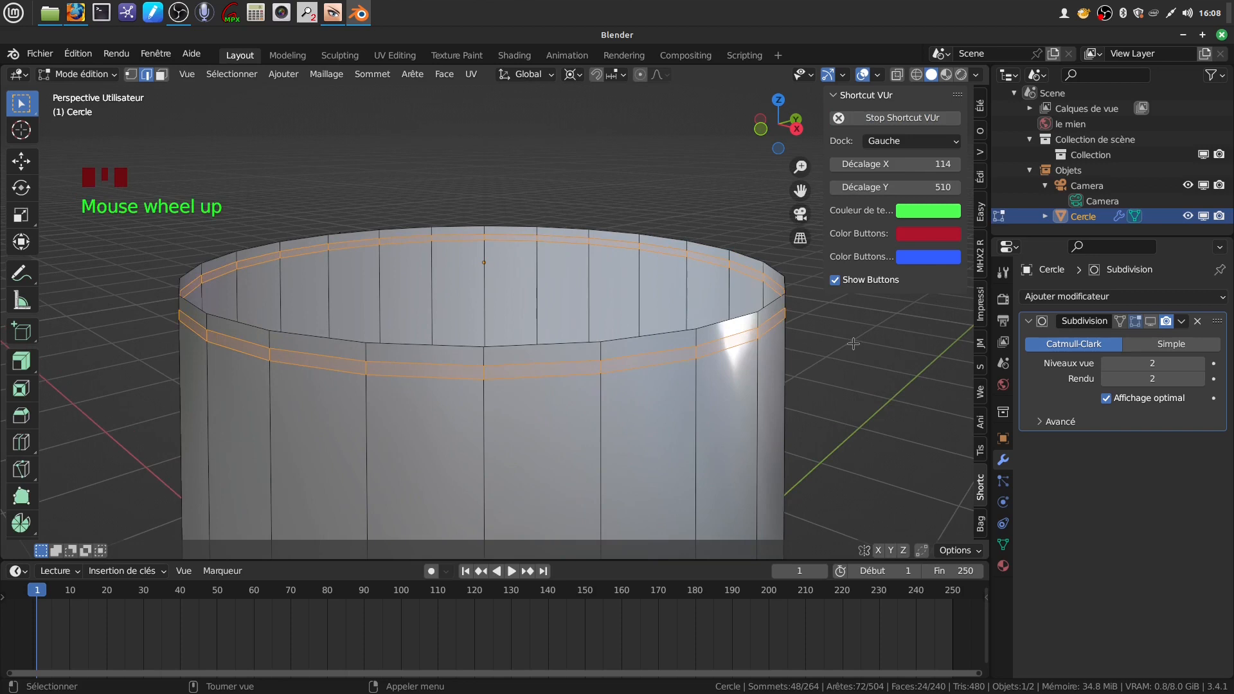
key("n")
Inset the faces of the narrow band below the rim by 0.003834 m and activate the Extrude Along Normals tool.
left_click(162, 74)
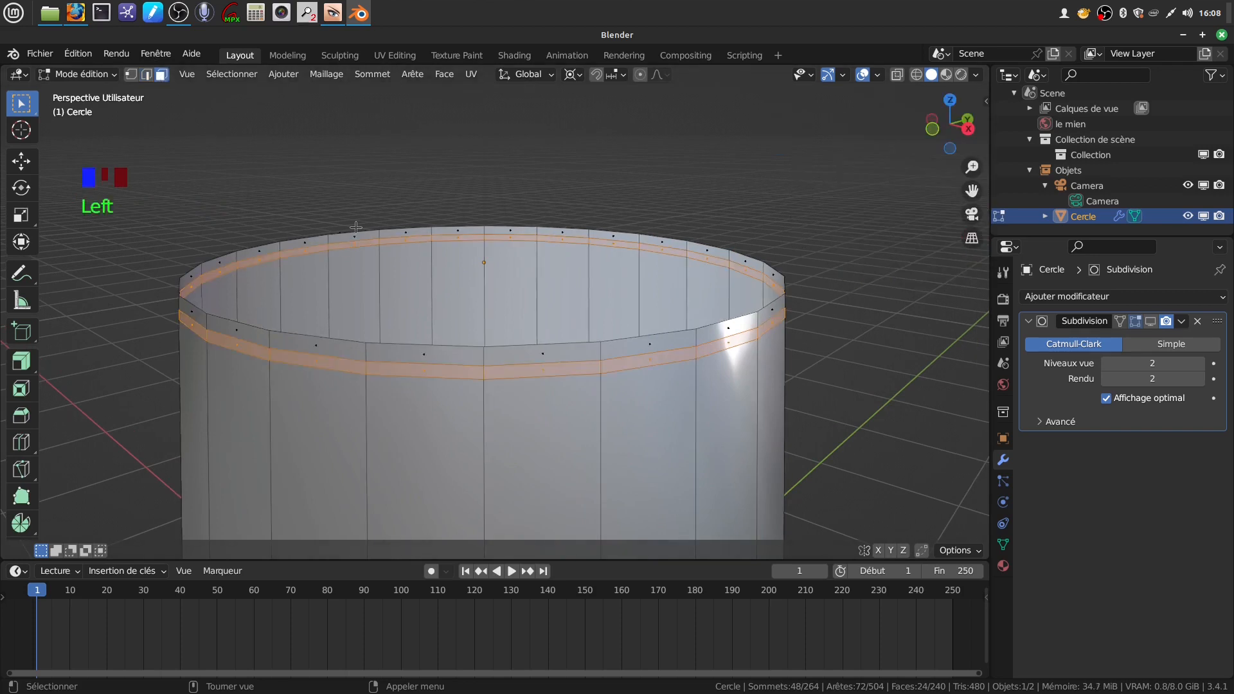
key("i")
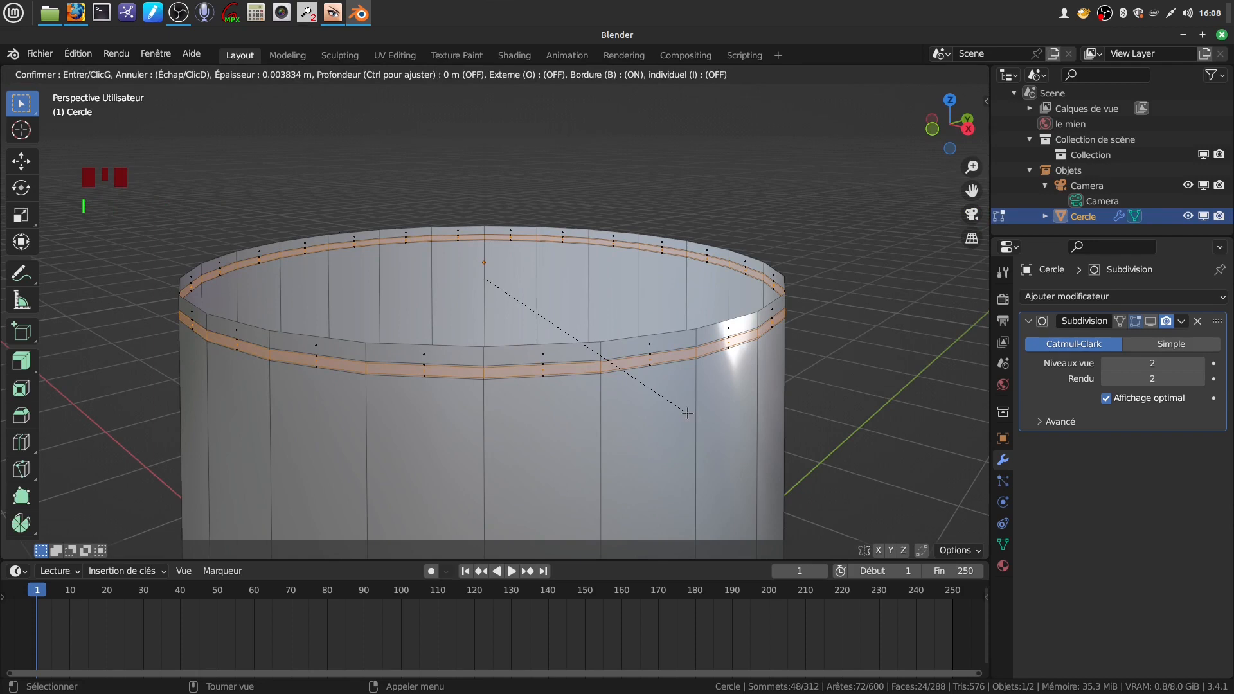
left_click(687, 412)
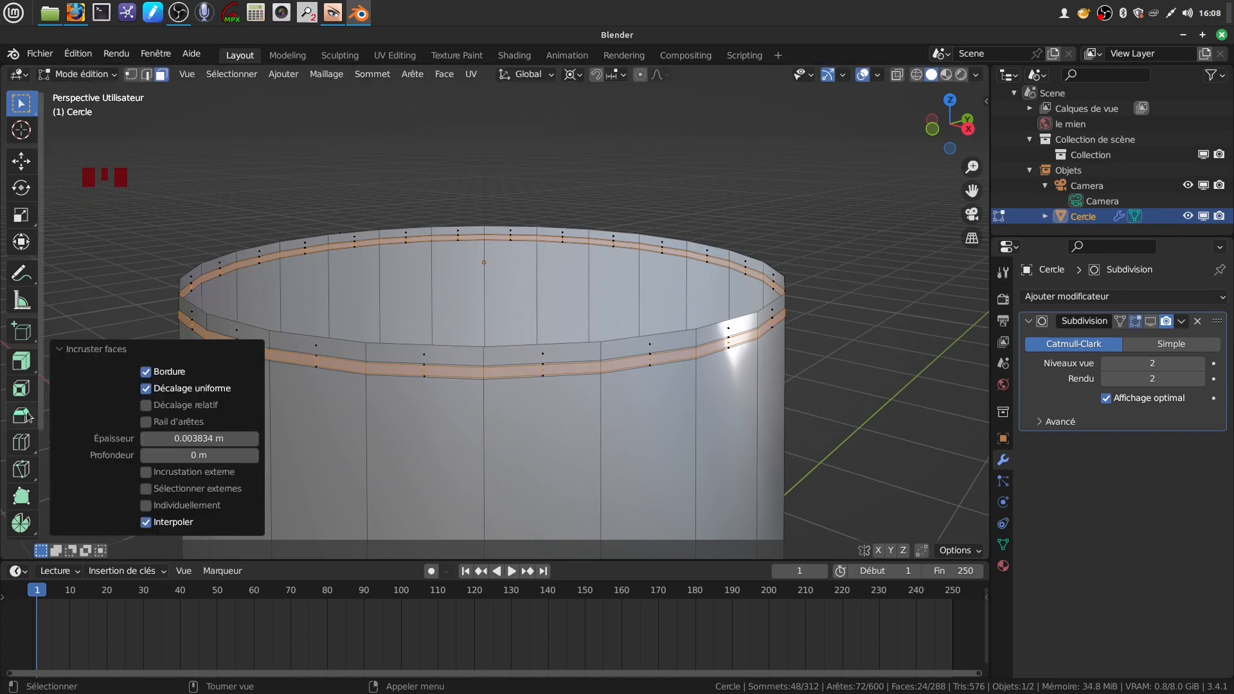
left_click_drag(21, 362, 88, 398)
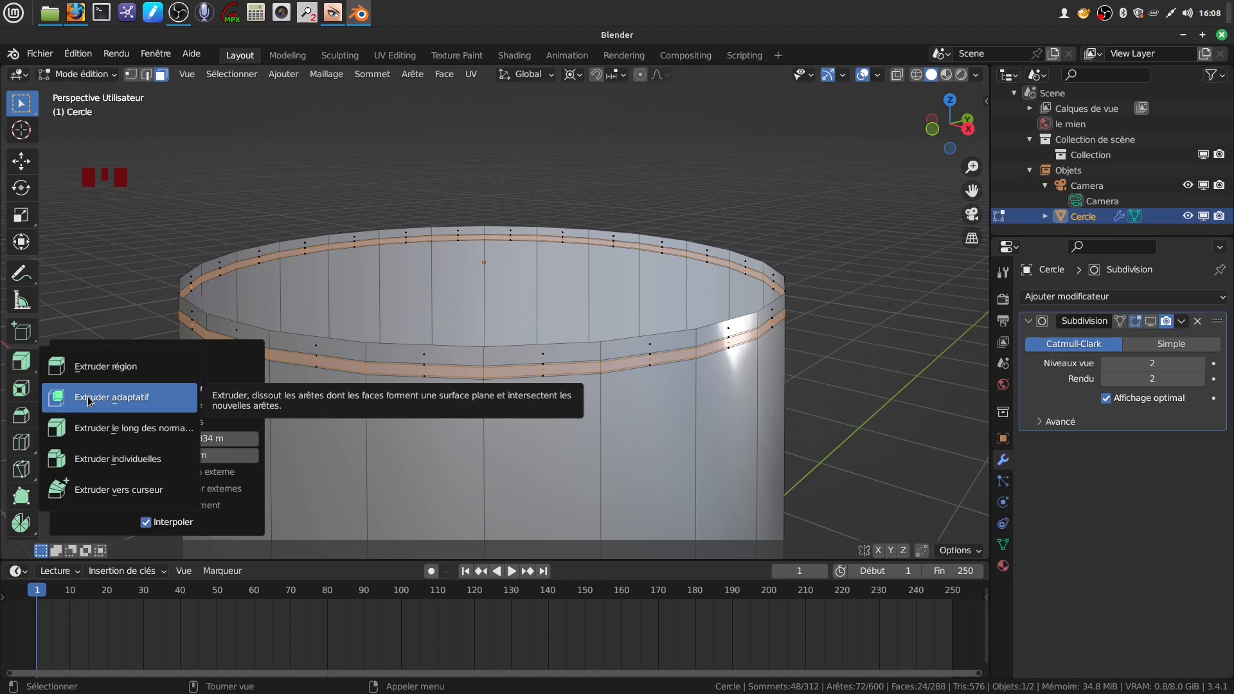
left_click(139, 434)
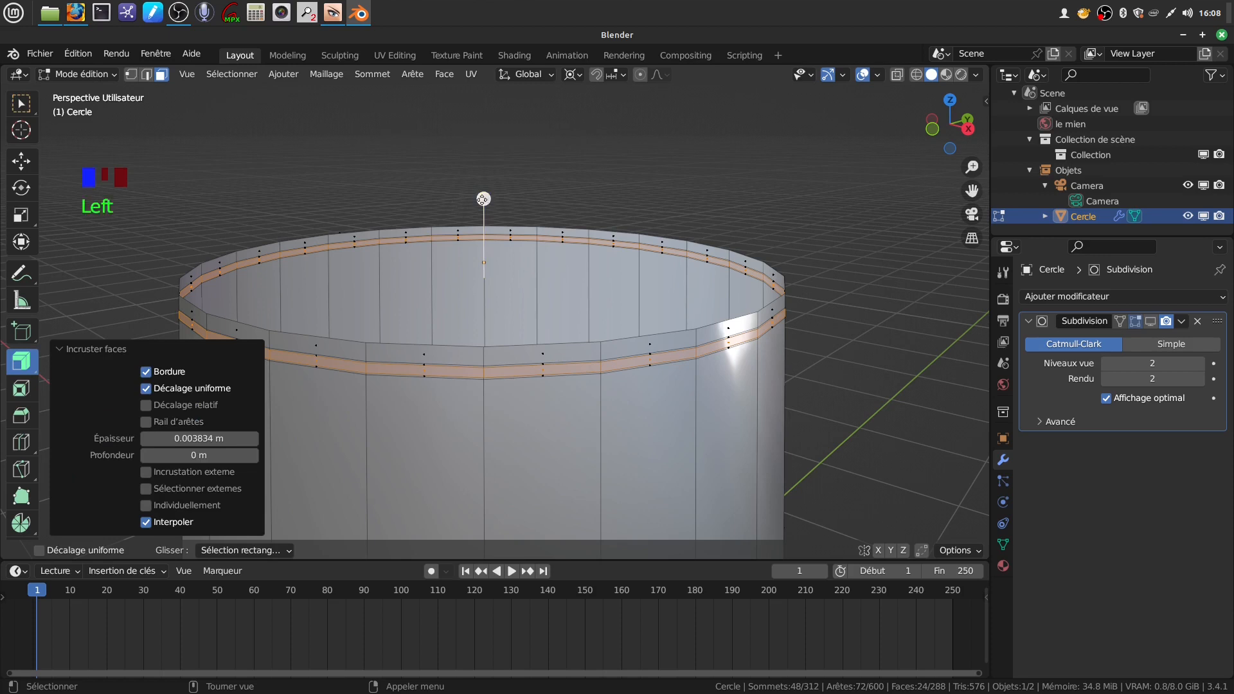
left_click_drag(483, 198, 481, 202)
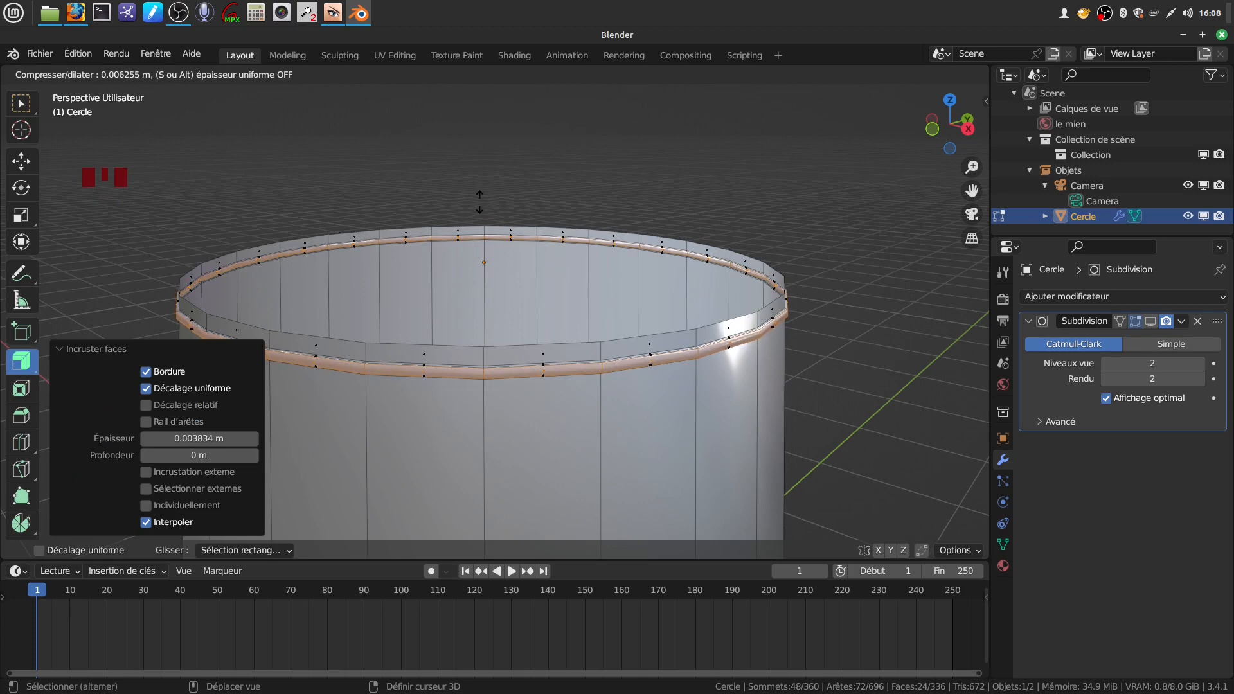
left_click_drag(479, 202, 480, 202)
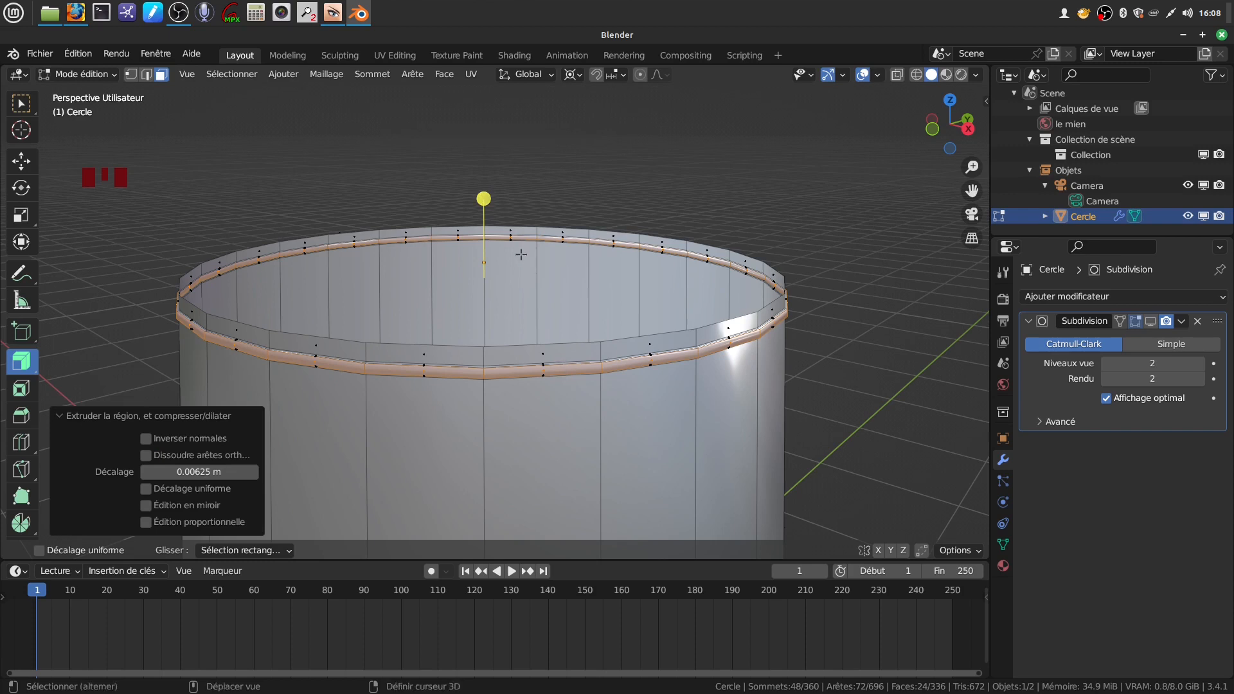
key("ctrl+z")
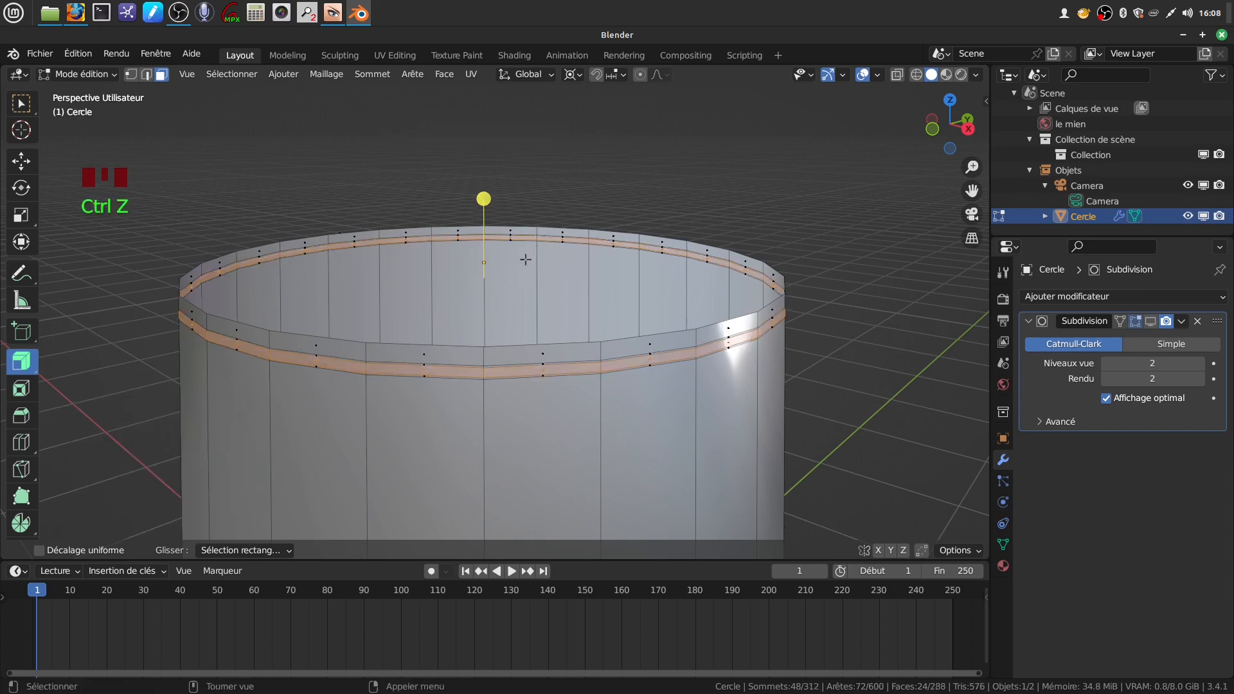
Extrude the inset band outward along its normals by 0.021 m and return to the box selection tool.
left_click(481, 202)
left_click_drag(483, 200, 484, 199)
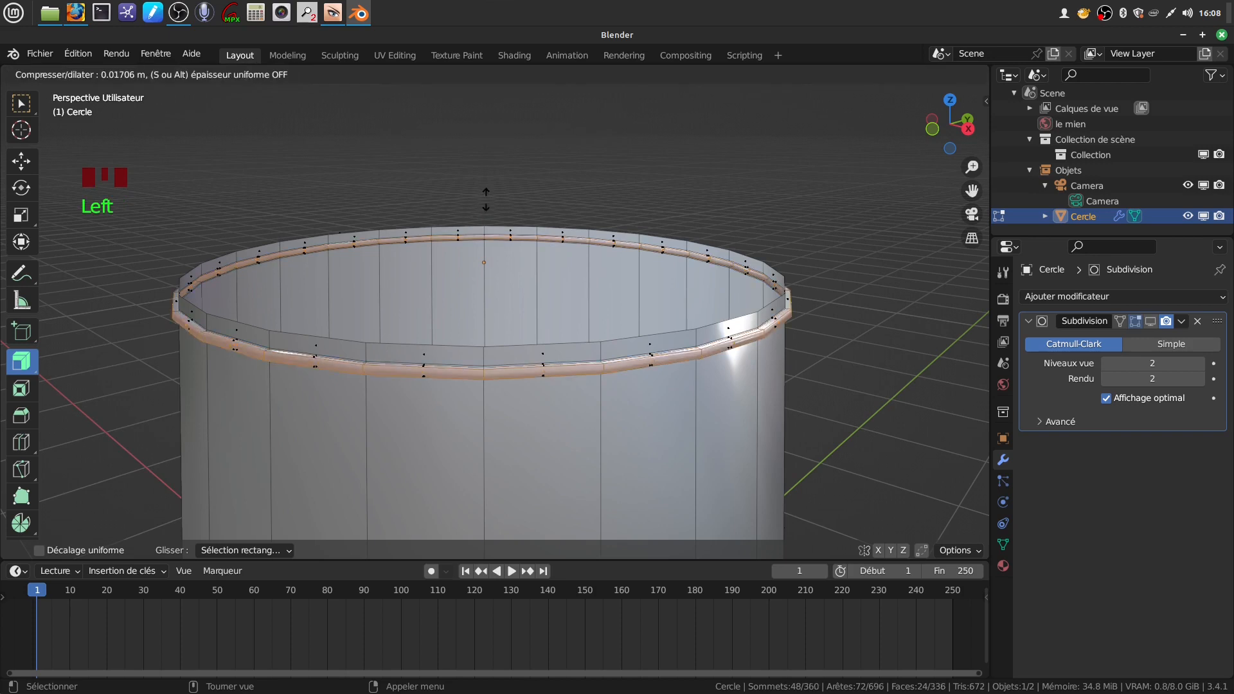
left_click_drag(485, 200, 492, 195, "shift")
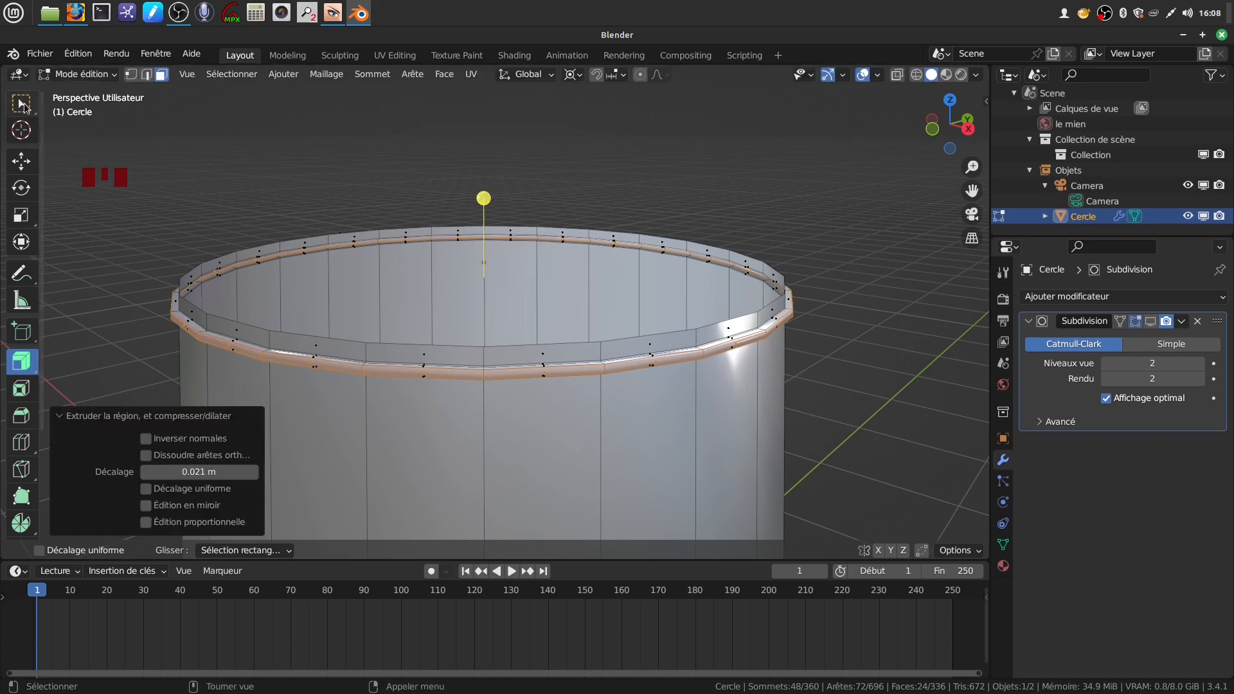
left_click(22, 103)
scroll(463, 314, "down", 2)
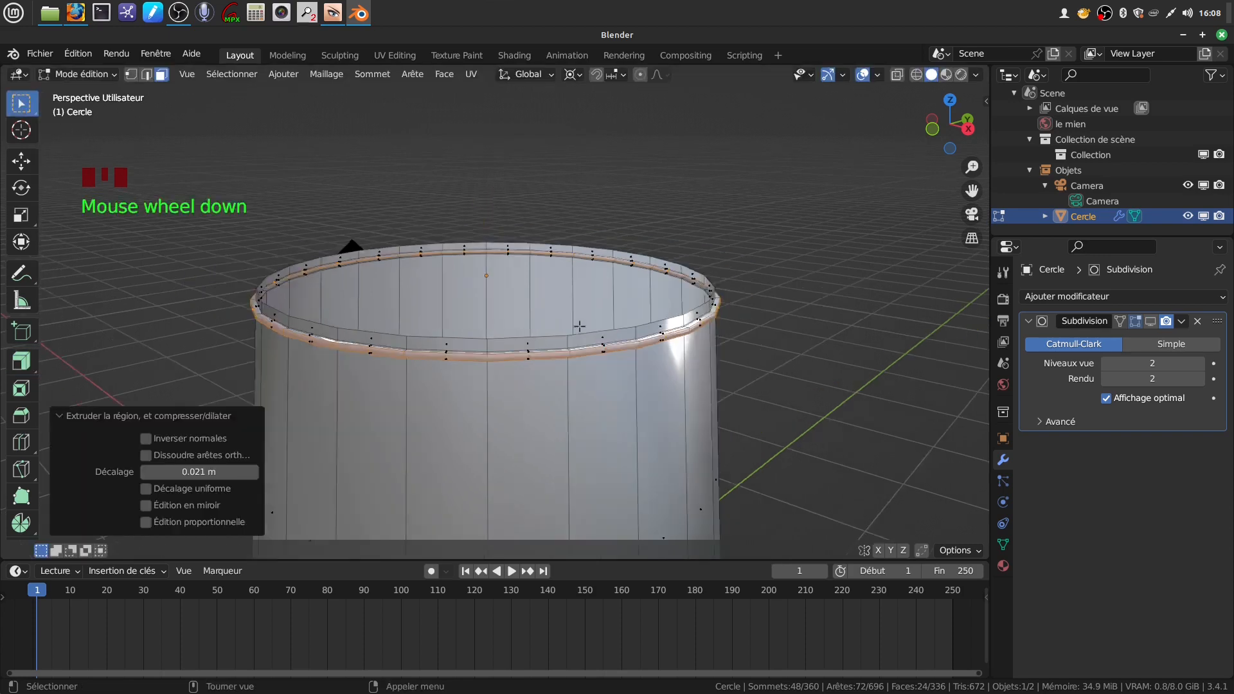
scroll(613, 341, "up", 2)
scroll(765, 182, "down", 5)
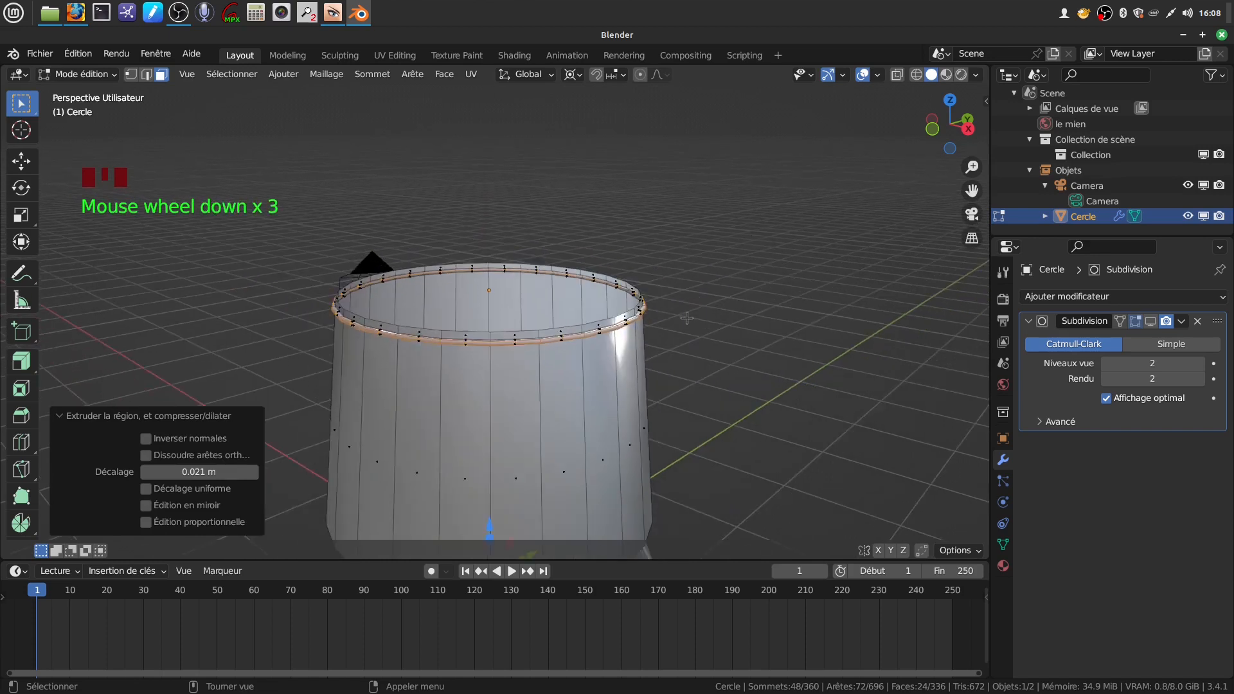
mouse_move(627, 418)
middle_mouse_down("shift")
mouse_move(635, 337)
mouse_move(636, 386)
mouse_move(604, 360)
mouse_move(636, 323)
mouse_move(615, 352)
mouse_move(615, 440)
mouse_move(647, 519)
mouse_move(630, 533)
mouse_move(503, 515)
mouse_move(606, 383)
mouse_move(623, 410)
middle_mouse_up("shift")
scroll(615, 440, "up", 6)
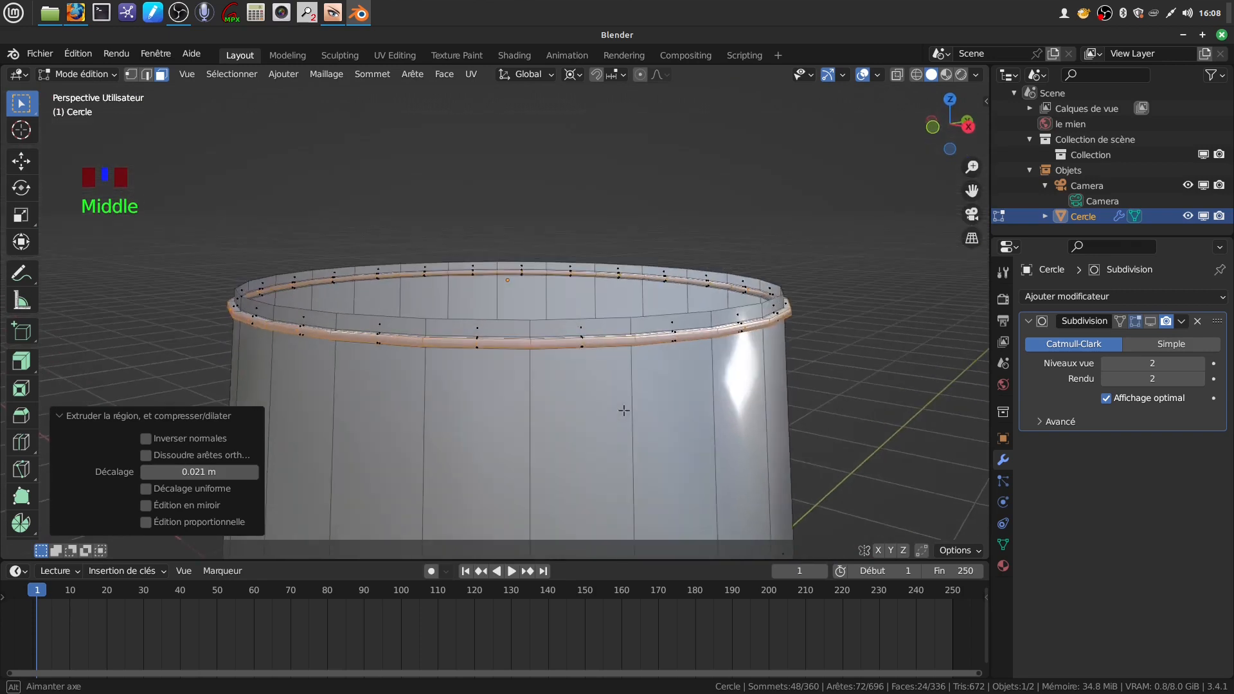
scroll(604, 406, "down", 1)
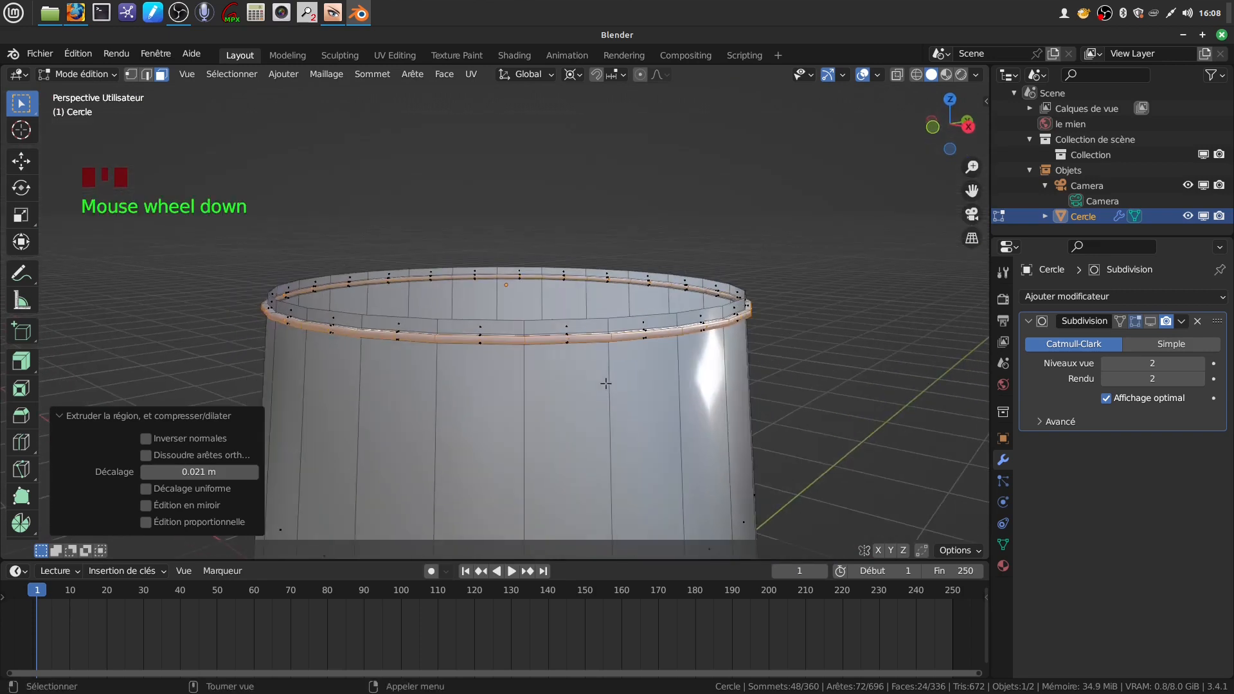
key("s")
key("z")
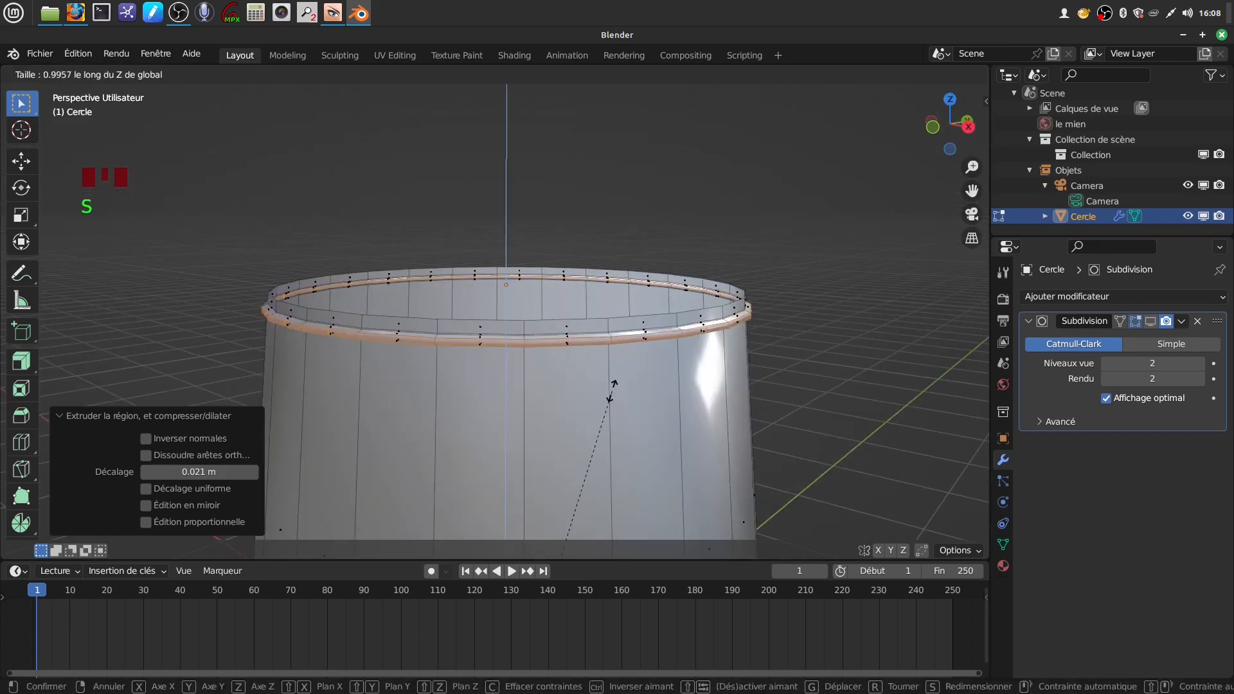
left_click(608, 388)
scroll(607, 392, "down", 3)
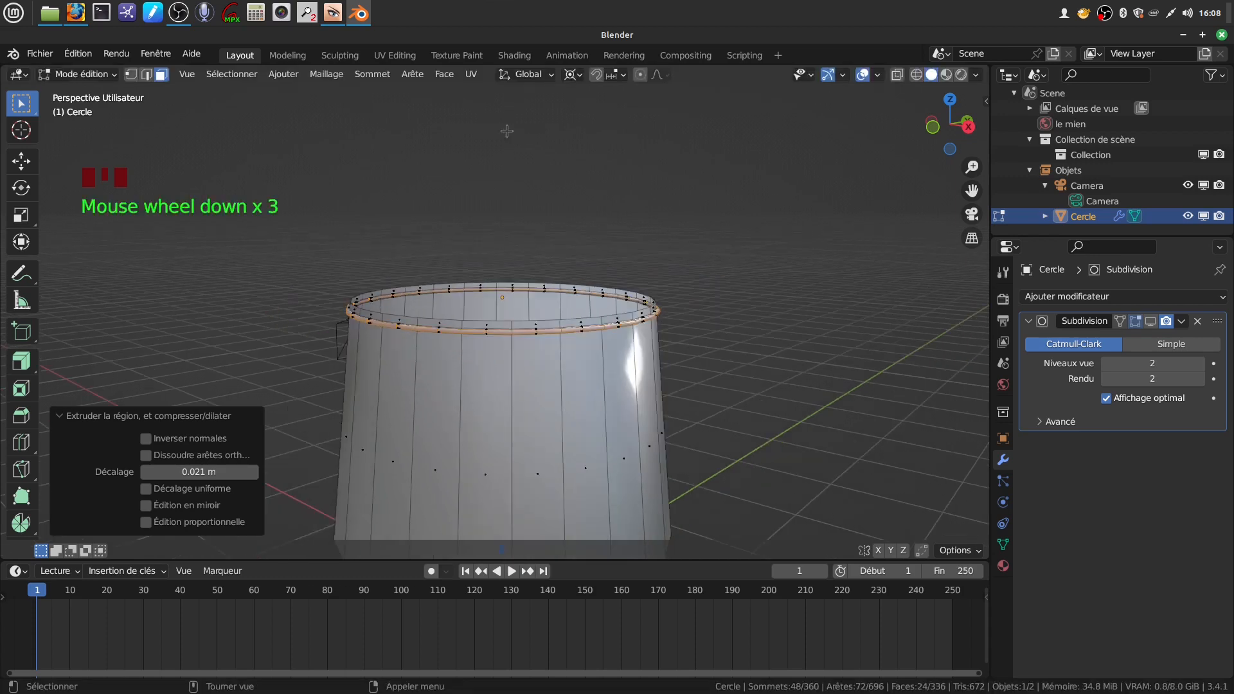
Set the transform pivot point to individual origins and scale the extruded band to 0.363 along Z.
left_click(573, 74)
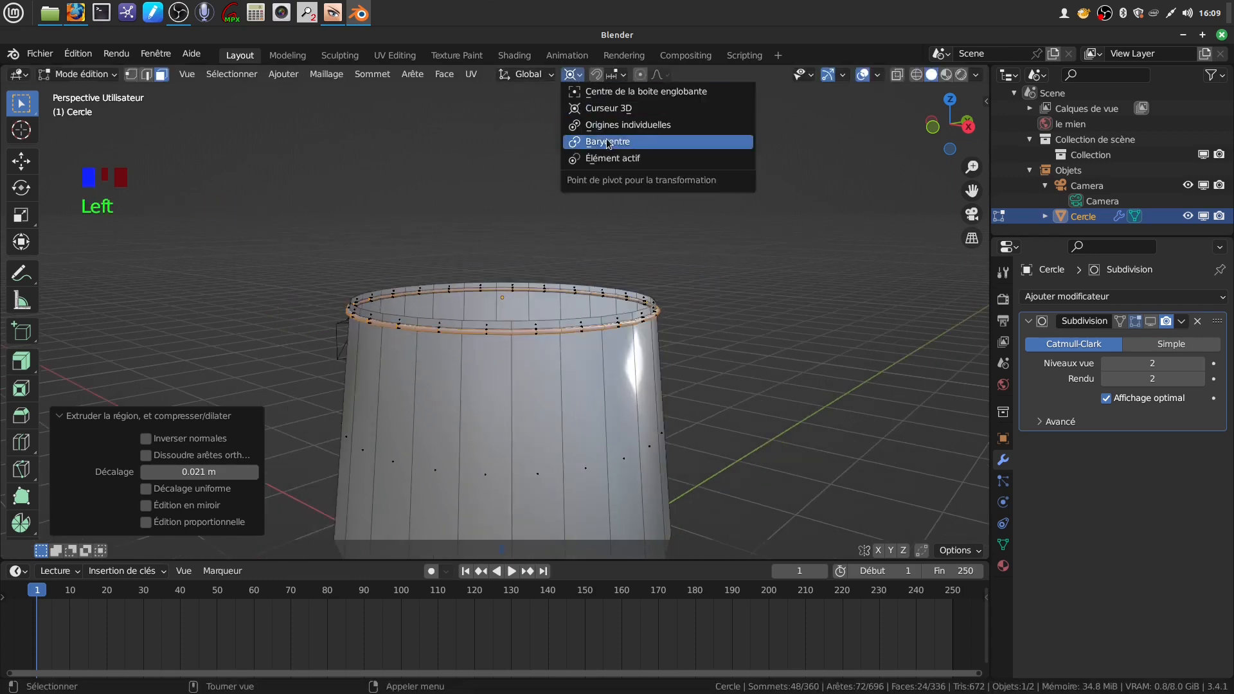
left_click(637, 125)
scroll(592, 380, "up", 5)
left_click_drag(509, 241, 508, 277)
scroll(671, 360, "down", 4)
middle_click_drag(671, 360, 654, 401)
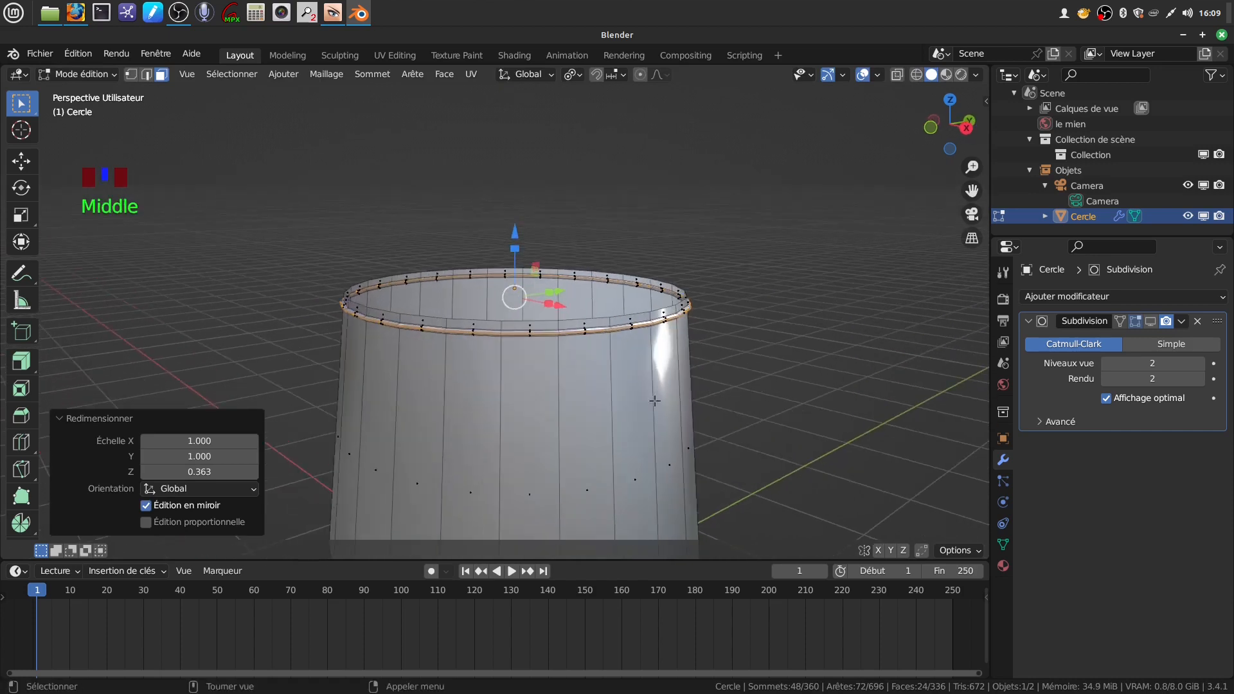
Return to Object Mode, turn on the Subdivision modifier's viewport display and inspect the smoothed rim band and pot.
key("Tab")
left_click(1046, 331)
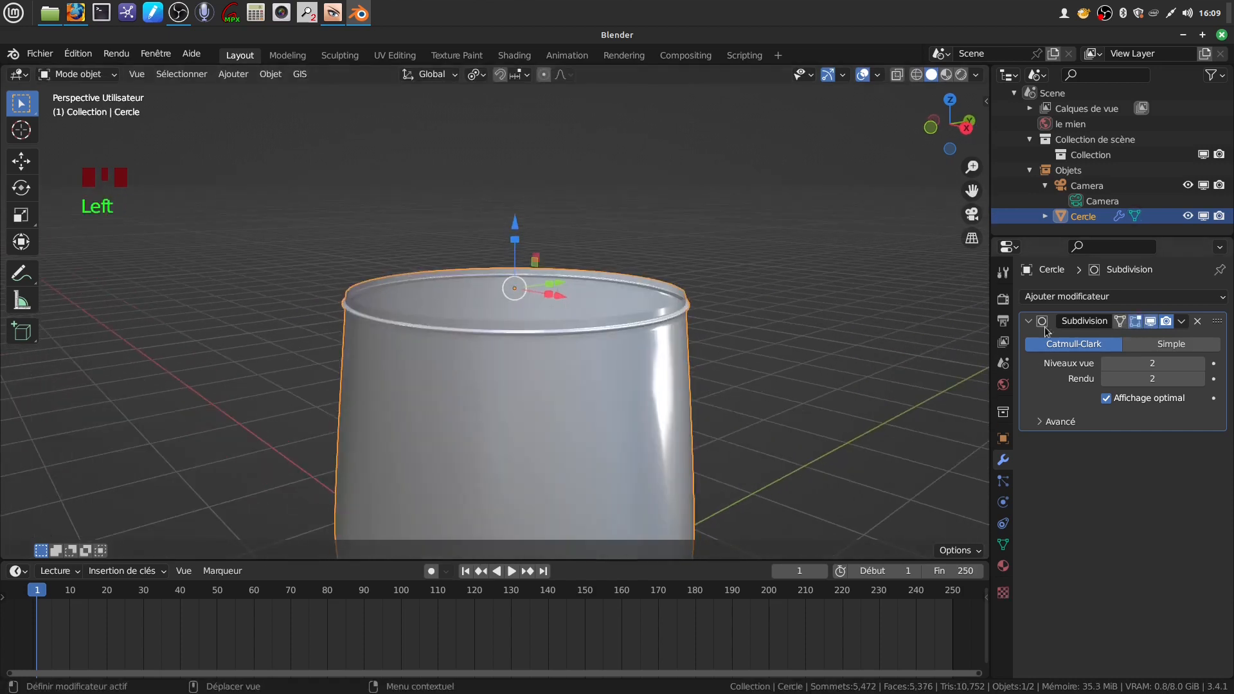
scroll(633, 395, "up", 3)
middle_click_drag(632, 395, 630, 330)
scroll(616, 362, "down", 3)
key("Tab")
key("Tab")
scroll(607, 376, "down", 7)
middle_click_drag(592, 418, 521, 420, "shift")
scroll(514, 385, "up", 5)
middle_click_drag(510, 364, 581, 352)
In Edit Mode, clear the selection and add one loop cut low on the pot's wall with a slide factor of -0.780.
key("Tab")
middle_click_drag(558, 414, 538, 353)
scroll(575, 429, "up", 1)
scroll(575, 428, "down", 2)
scroll(575, 428, "down", 1)
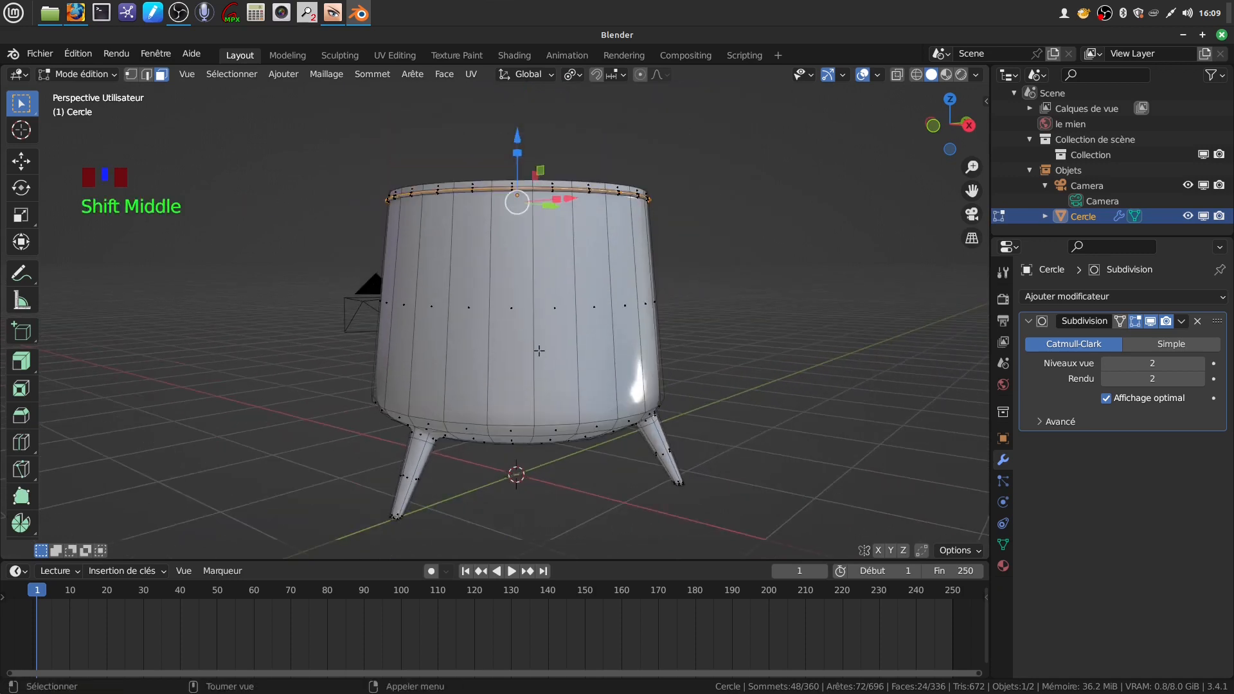
key("a")
key("a")
key("ctrl+r")
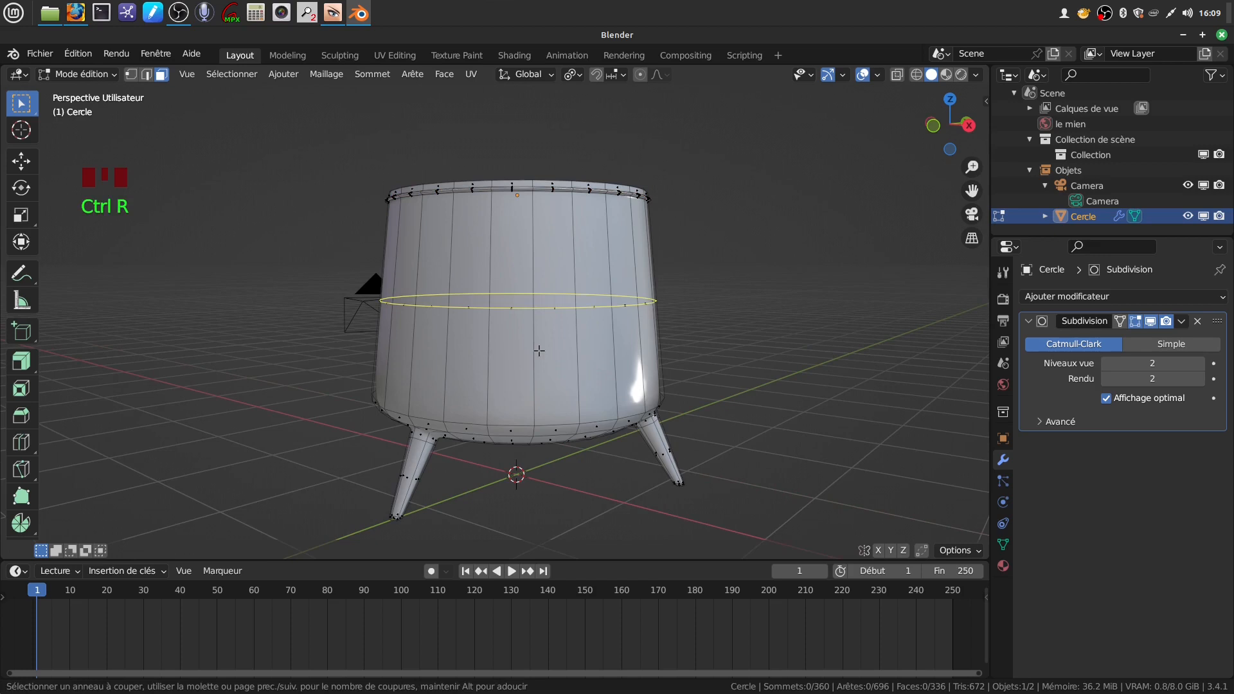
left_click(533, 306)
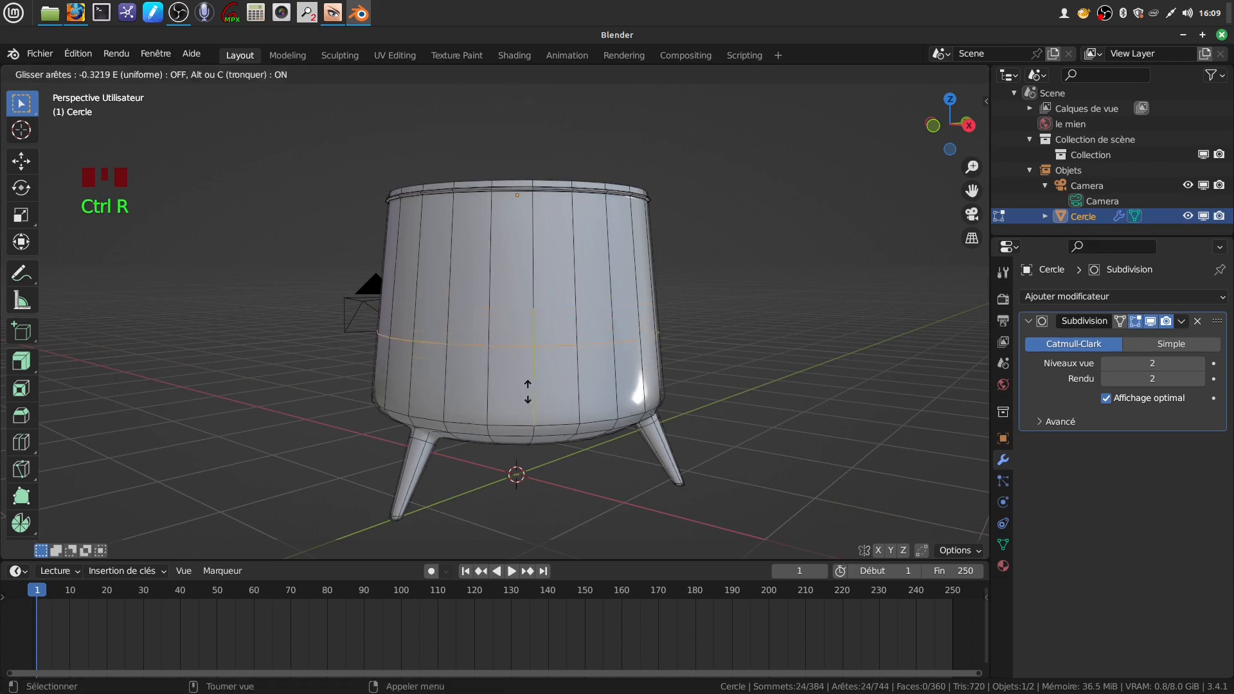
left_click(515, 443)
Add another loop cut just above the new lower one, with a slide factor of -0.718.
scroll(627, 418, "up", 2)
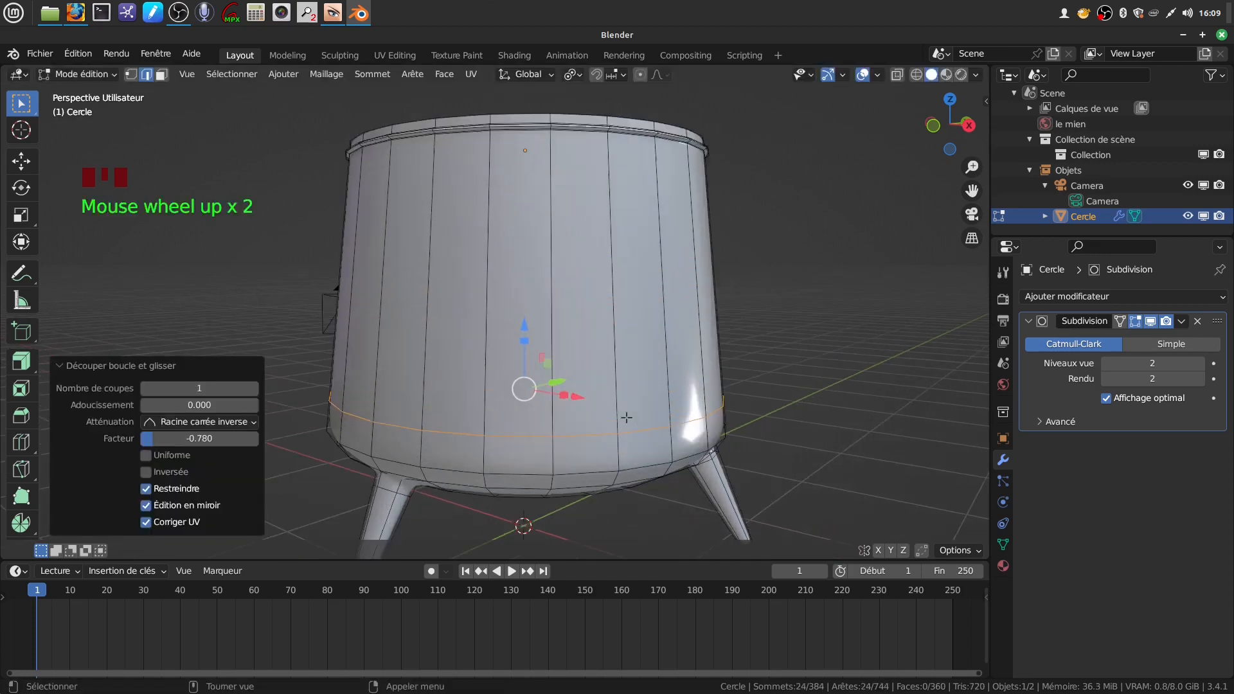
key("ctrl+r")
left_click(626, 405)
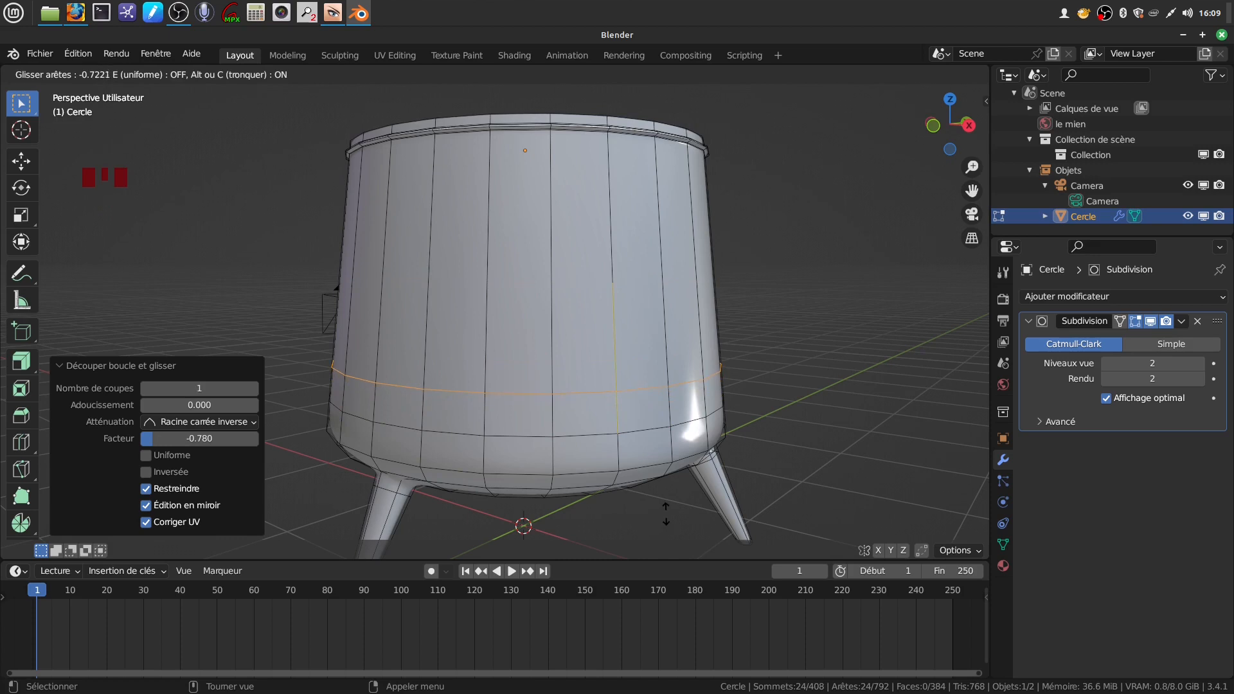
left_click(667, 512)
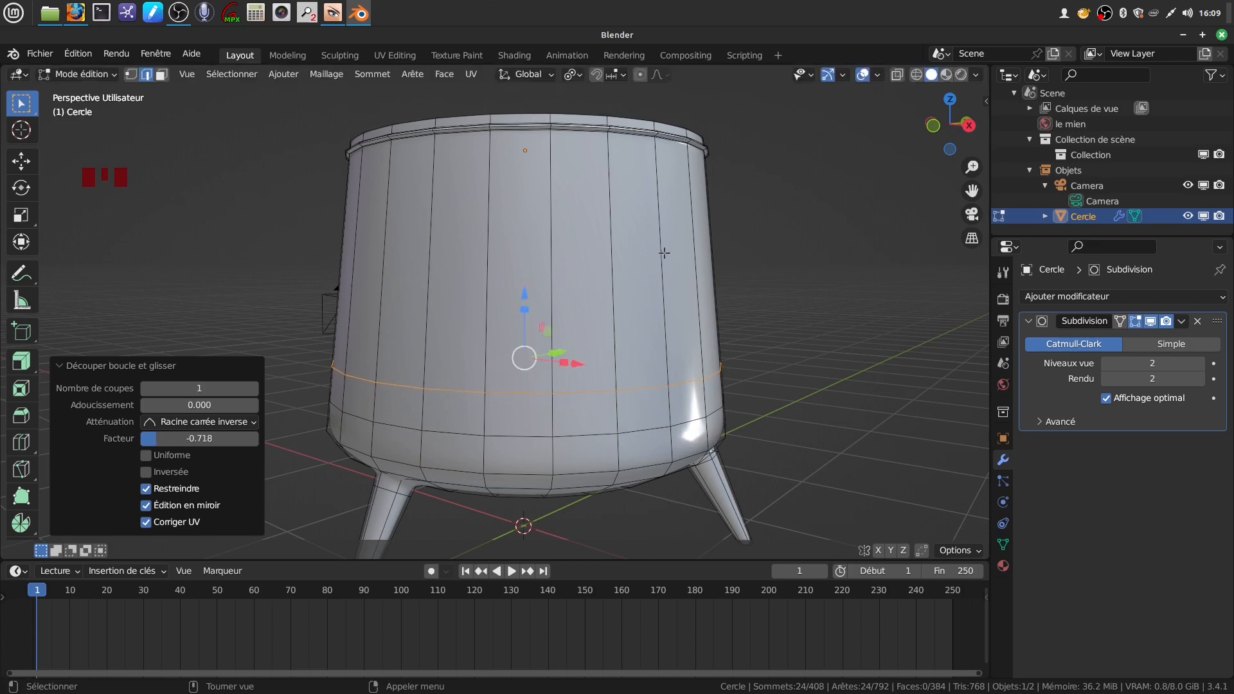
Add a loop cut on the upper wall below the rim band, with a slide factor of 0.740.
middle_click_drag(664, 254, 646, 326, "shift")
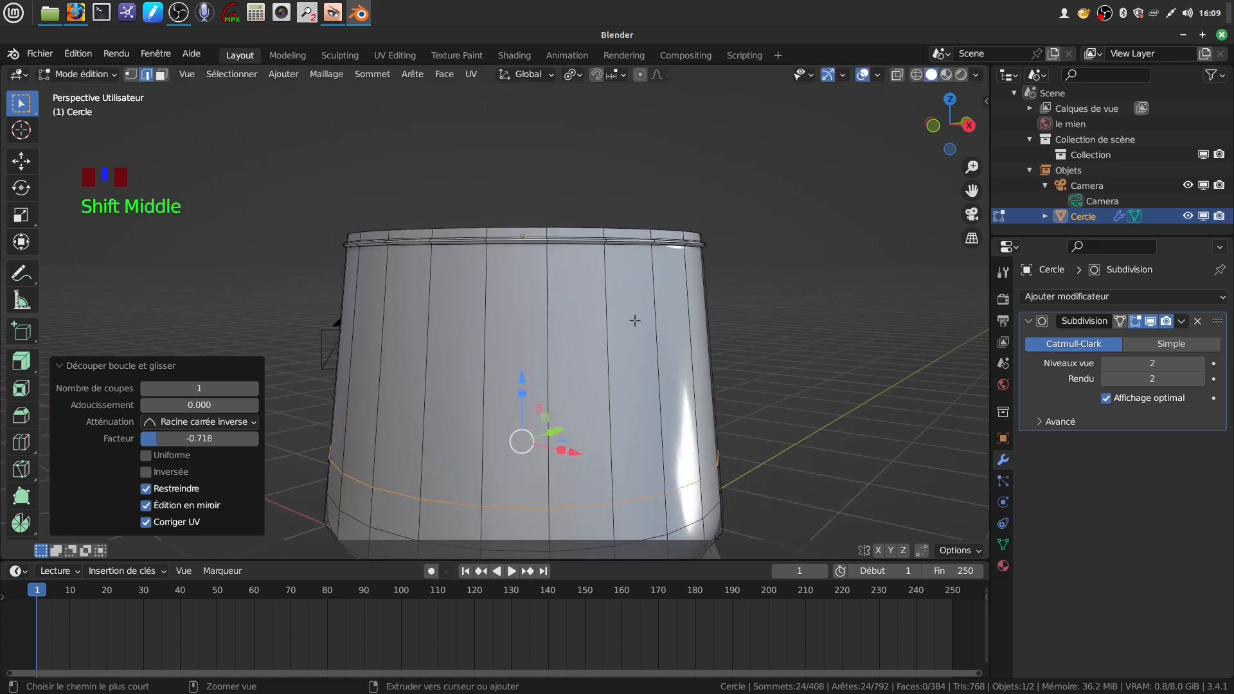
key("ctrl+r")
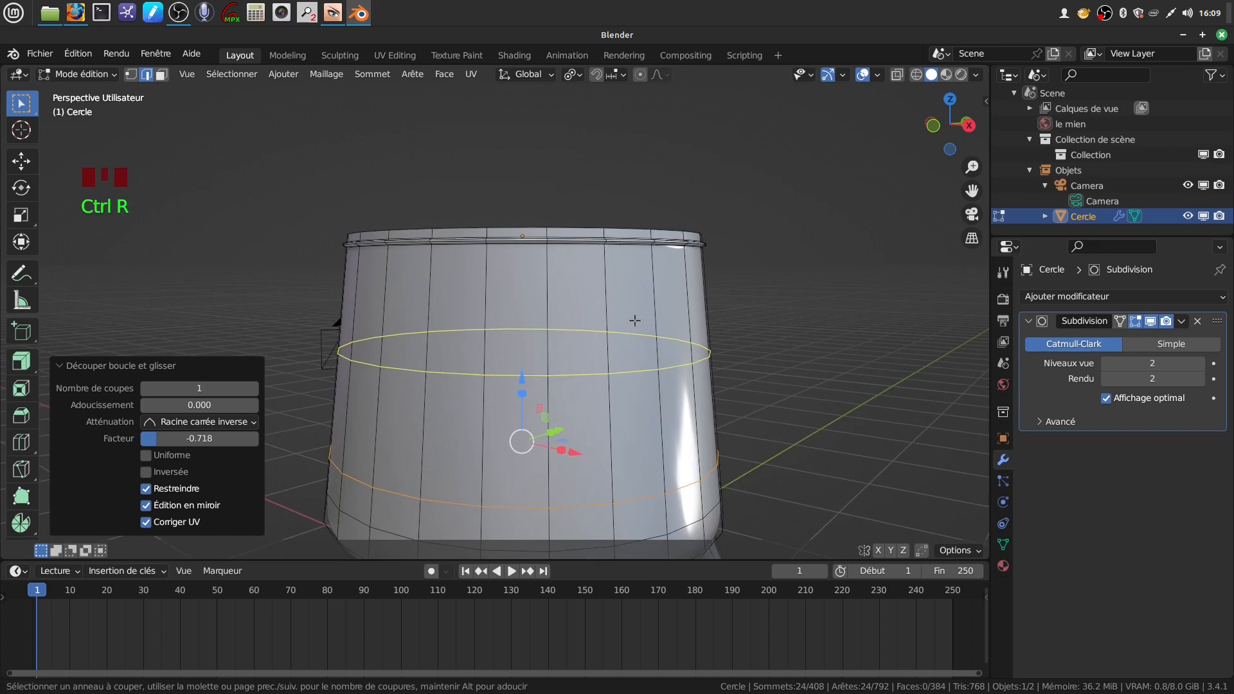
left_click(634, 320)
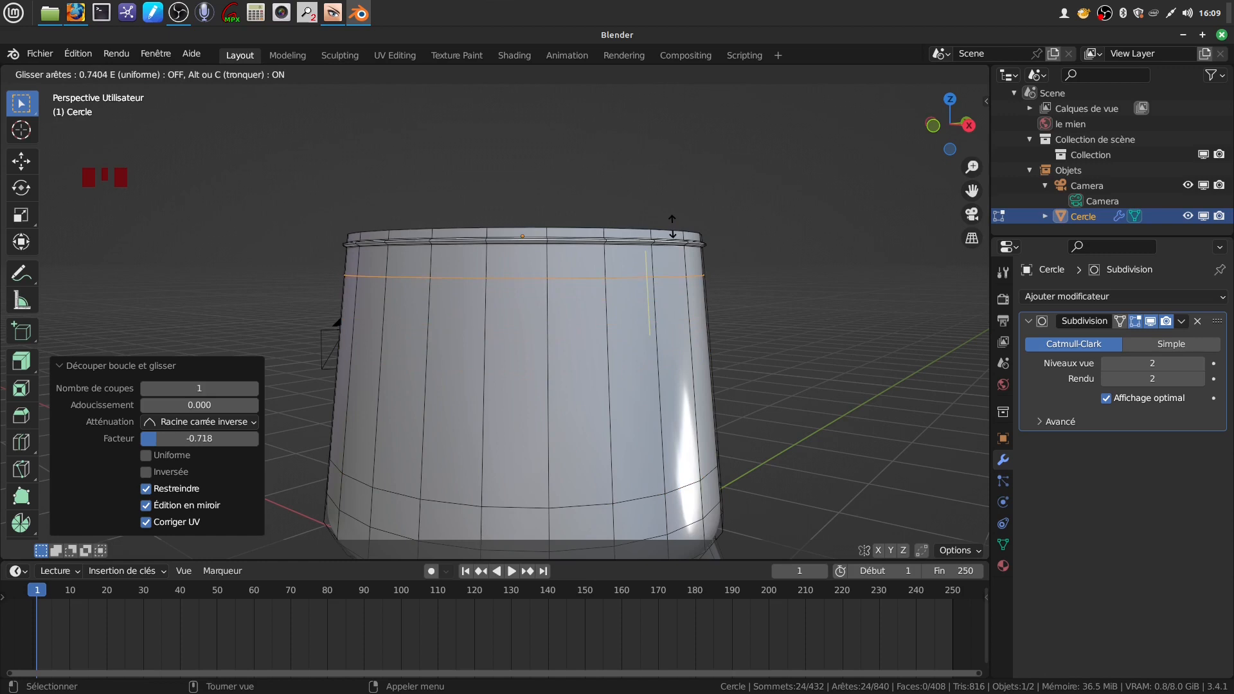
left_click(672, 227)
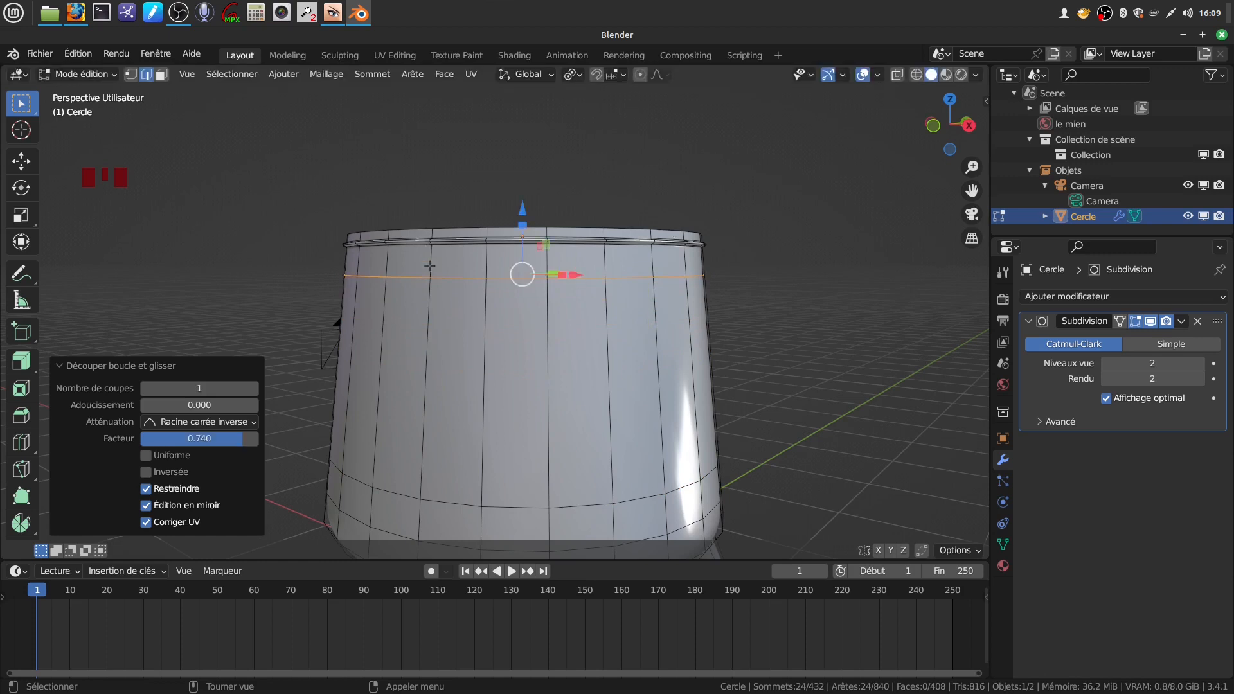
Add a further loop cut just beneath the upper one, with a slide factor of 0.727.
key("ctrl+r")
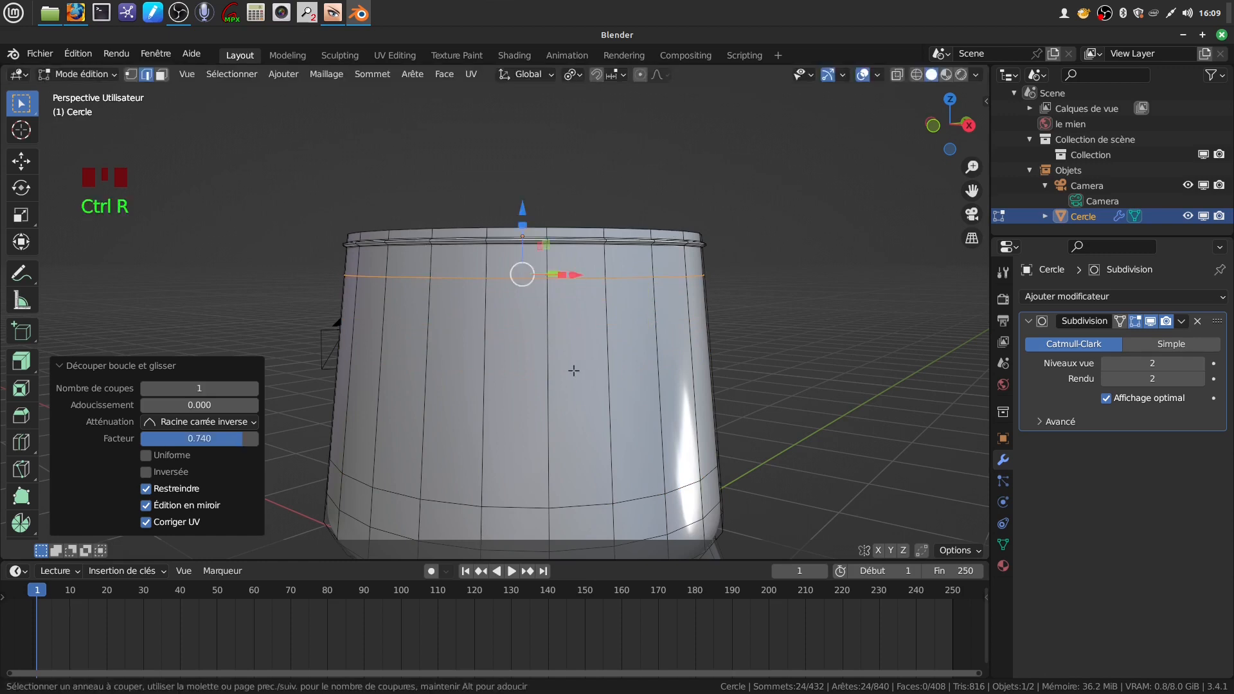
left_click(611, 347)
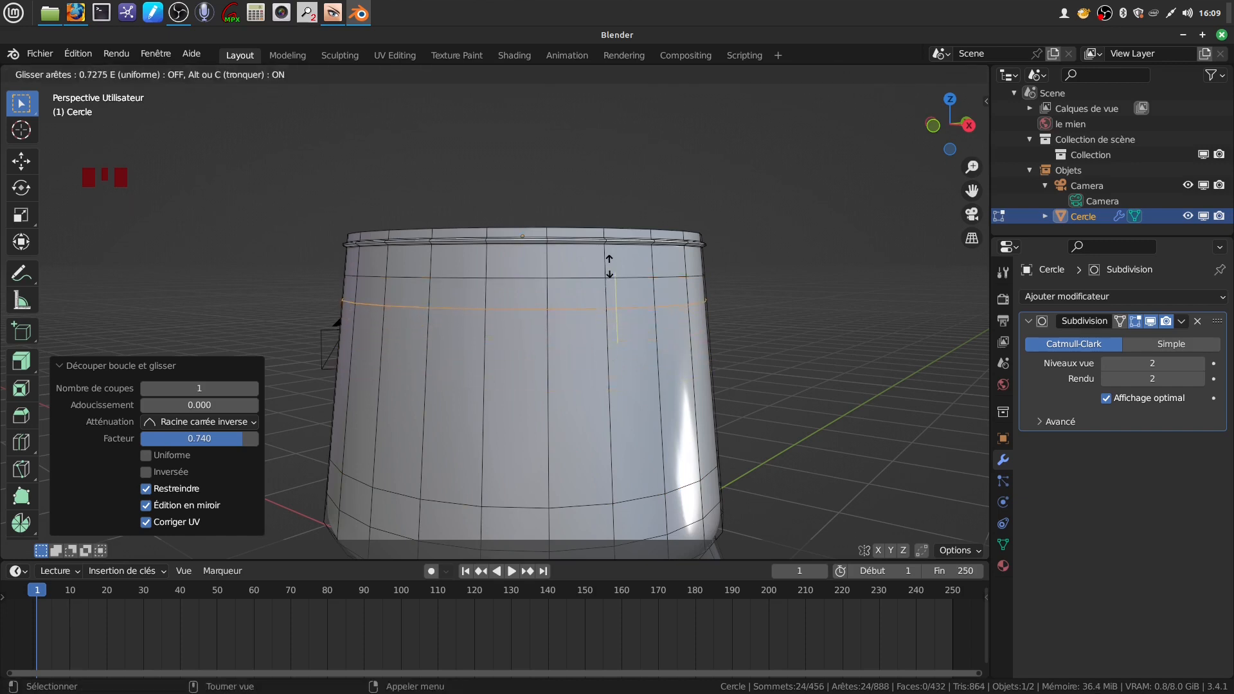
left_click(609, 266)
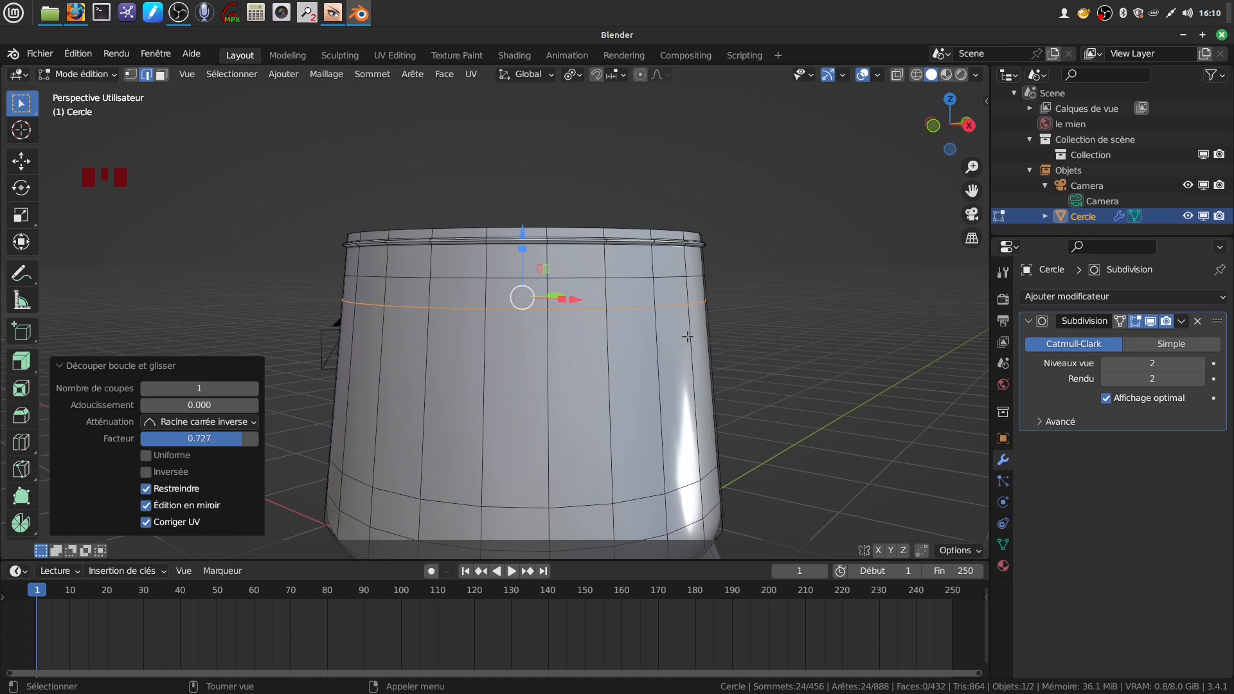
Select together the two upper wall loops, the two new lower wall loops and the edge loop at the wall's base.
middle_click_drag(687, 336, 691, 295, "shift")
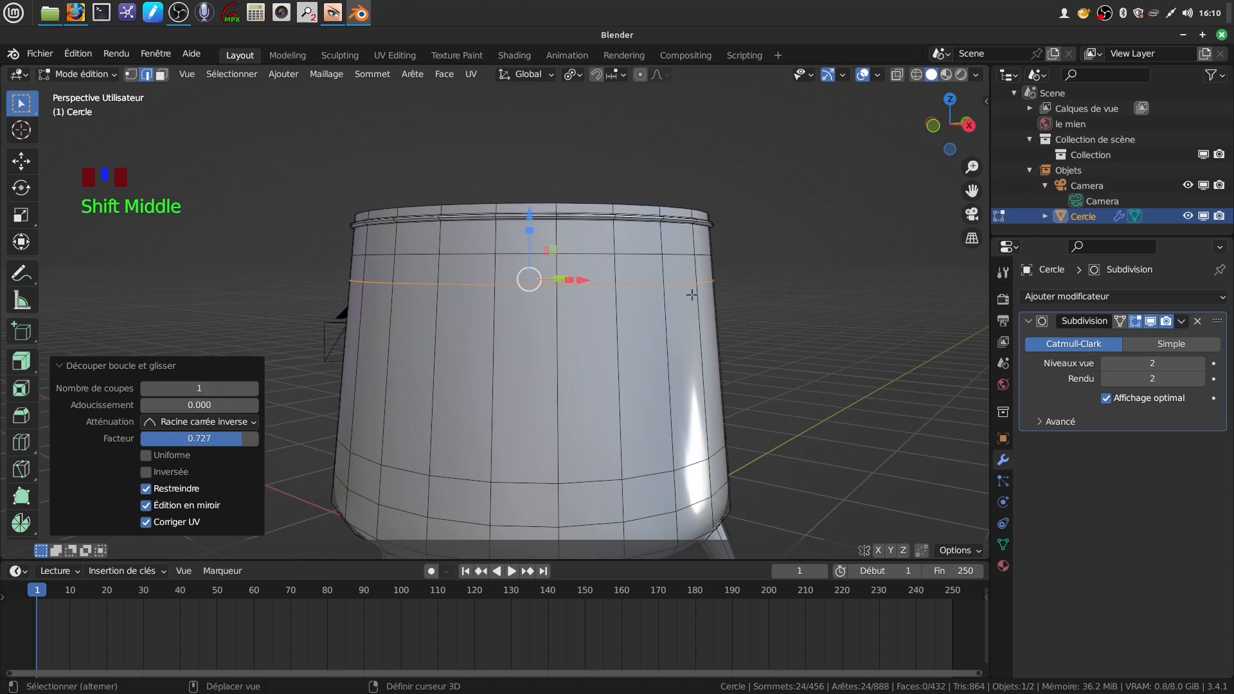
left_click(633, 253, "alt+shift")
middle_click_drag(635, 356, 619, 287, "shift")
left_click(619, 399, "alt+shift")
left_click(623, 438, "alt+shift")
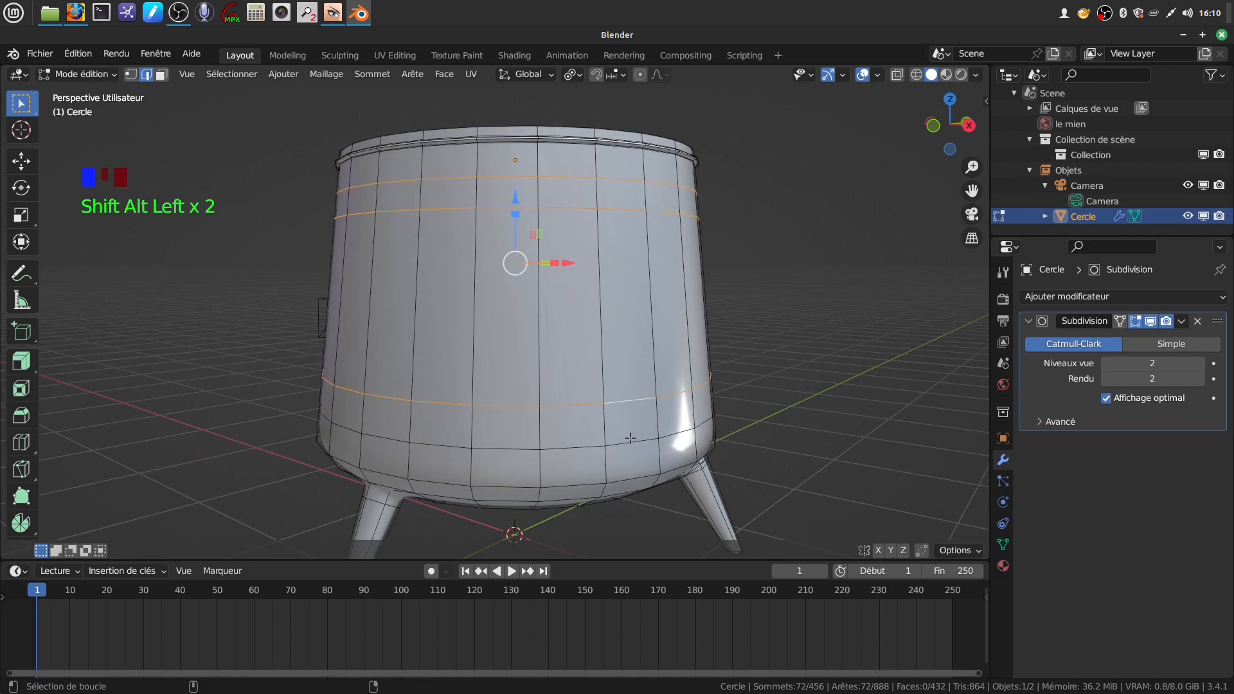
left_click(629, 467, "alt+shift")
middle_click_drag(629, 465, 696, 391)
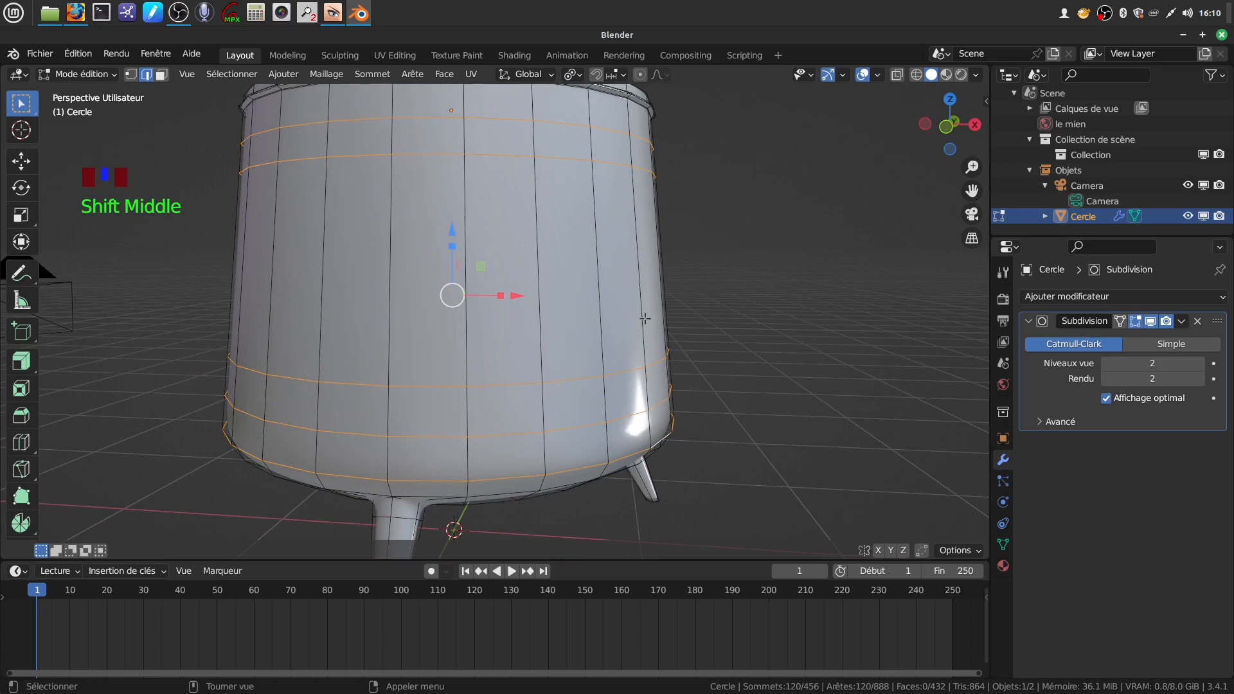
Bevel the five selected wall loops with a width of 0.0219 m and one segment, and switch to face selection.
key("ctrl+b")
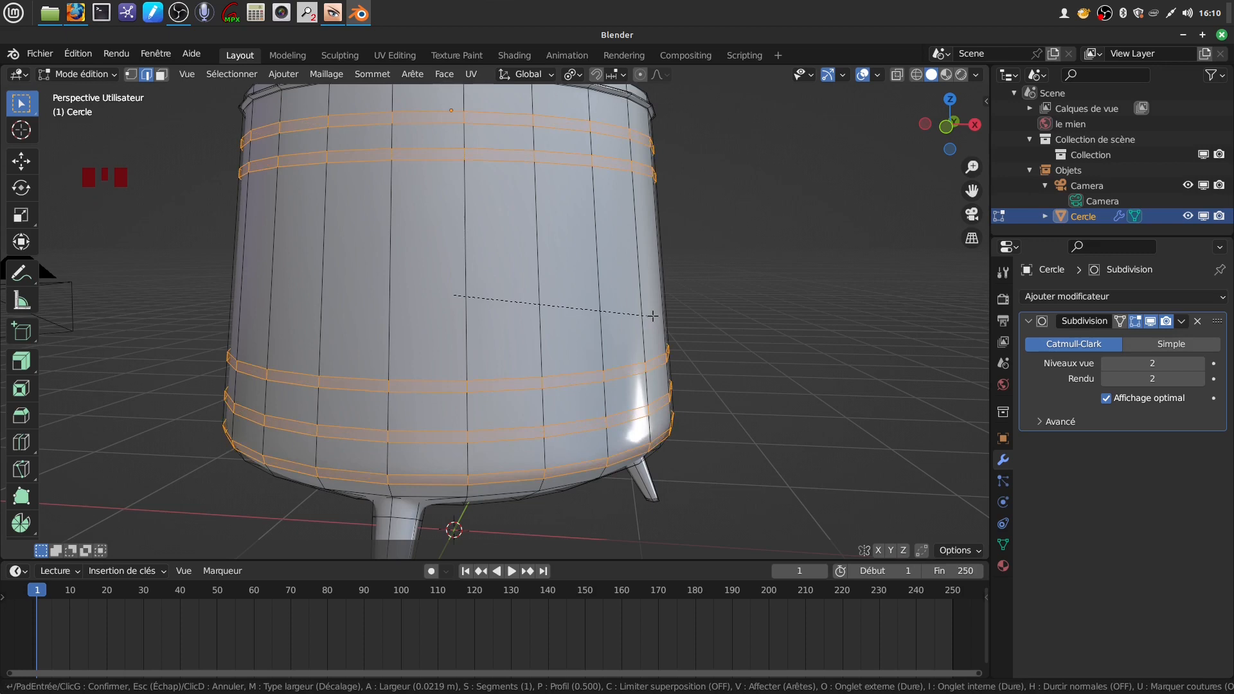
left_click(652, 316)
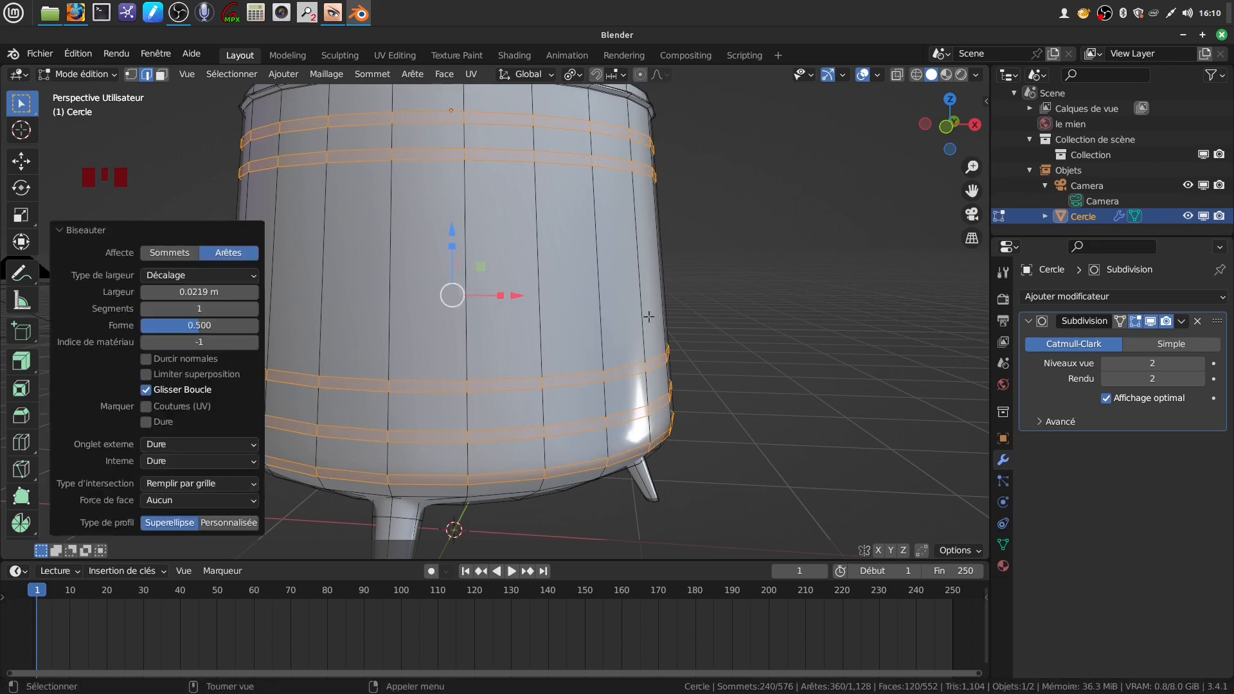
left_click(161, 75)
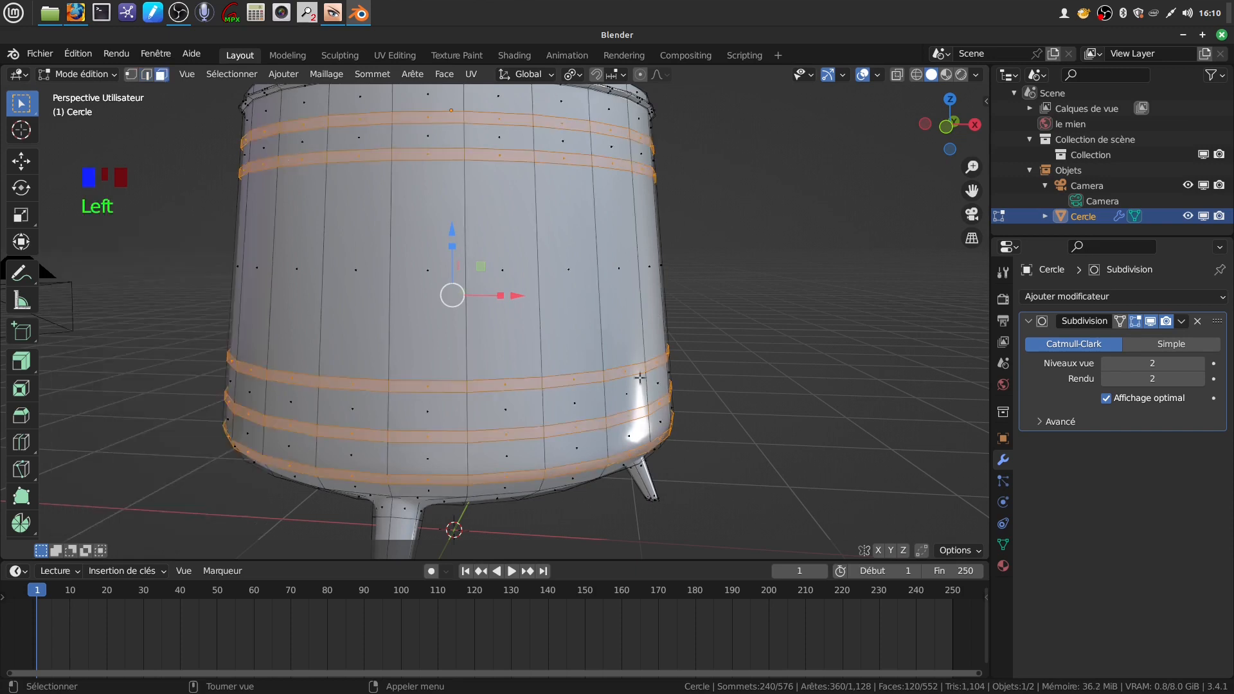
Inset the selected band faces by a thickness of 0.004649 m.
scroll(654, 383, "up", 2)
scroll(654, 383, "down", 2)
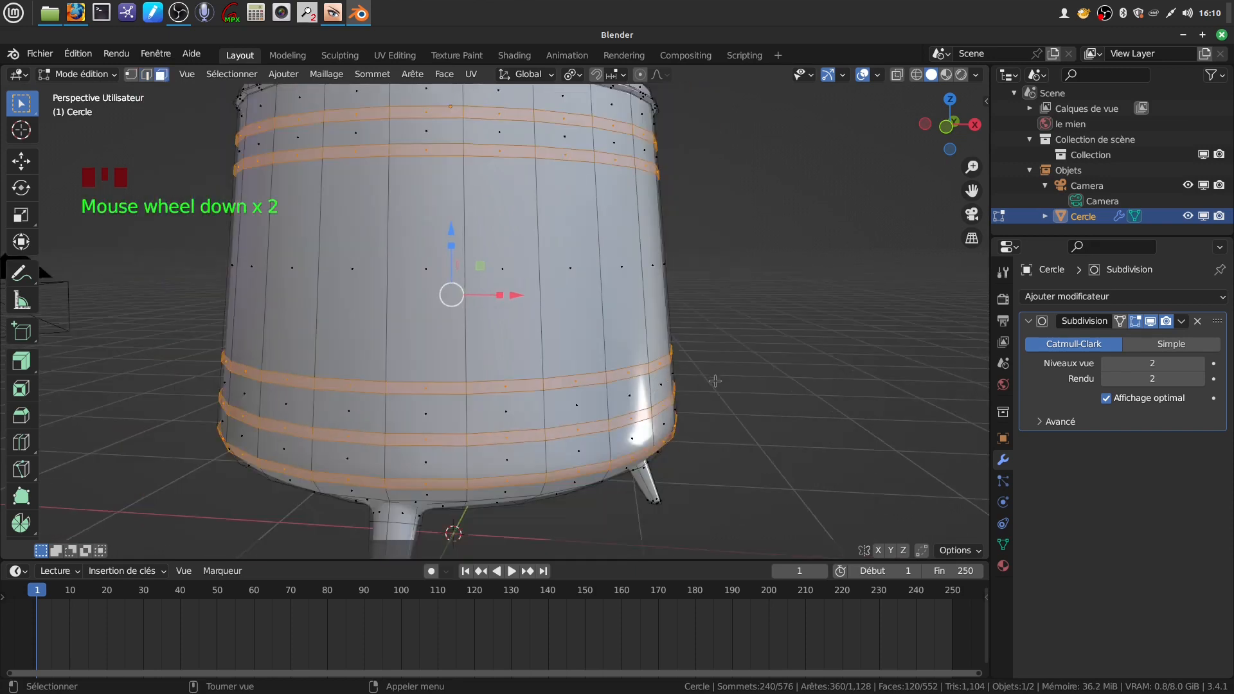
key("i")
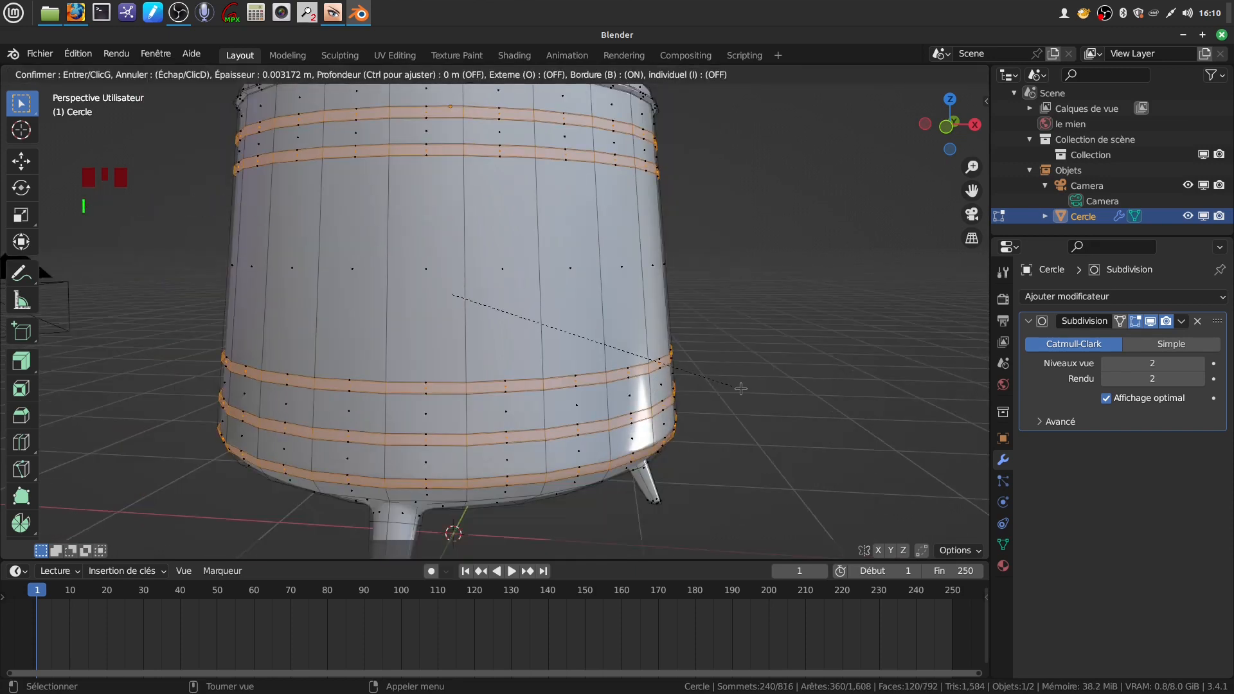
key("shift")
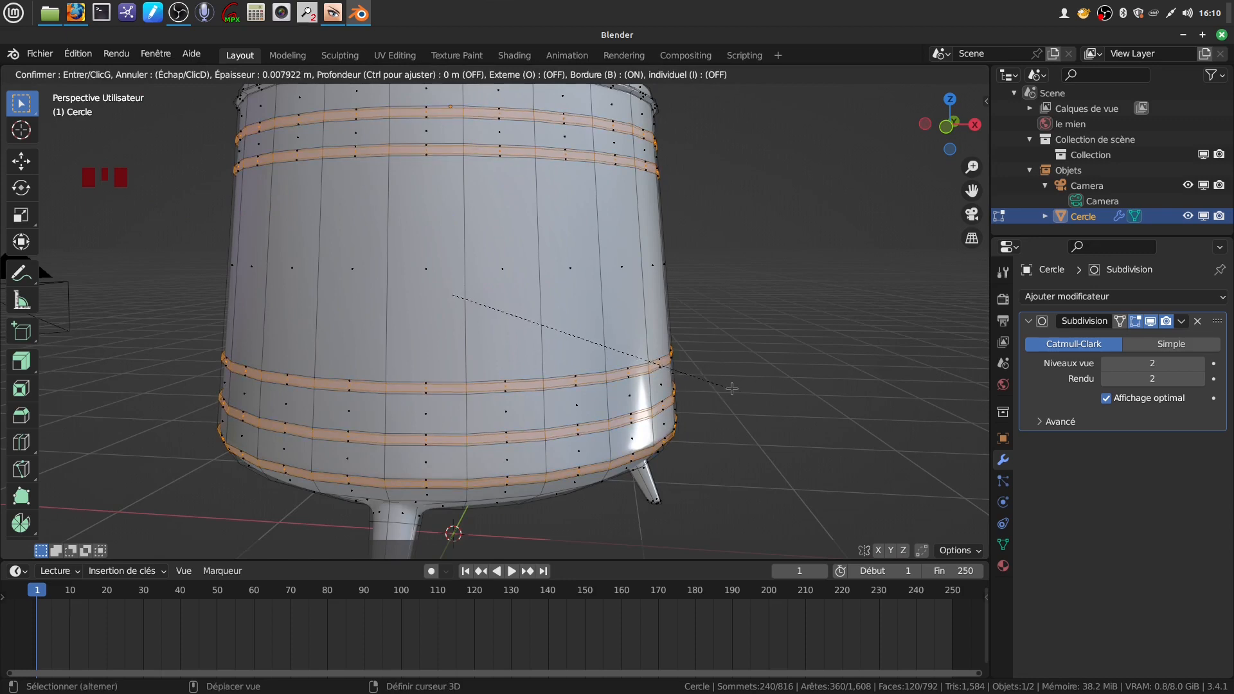
left_click(739, 387)
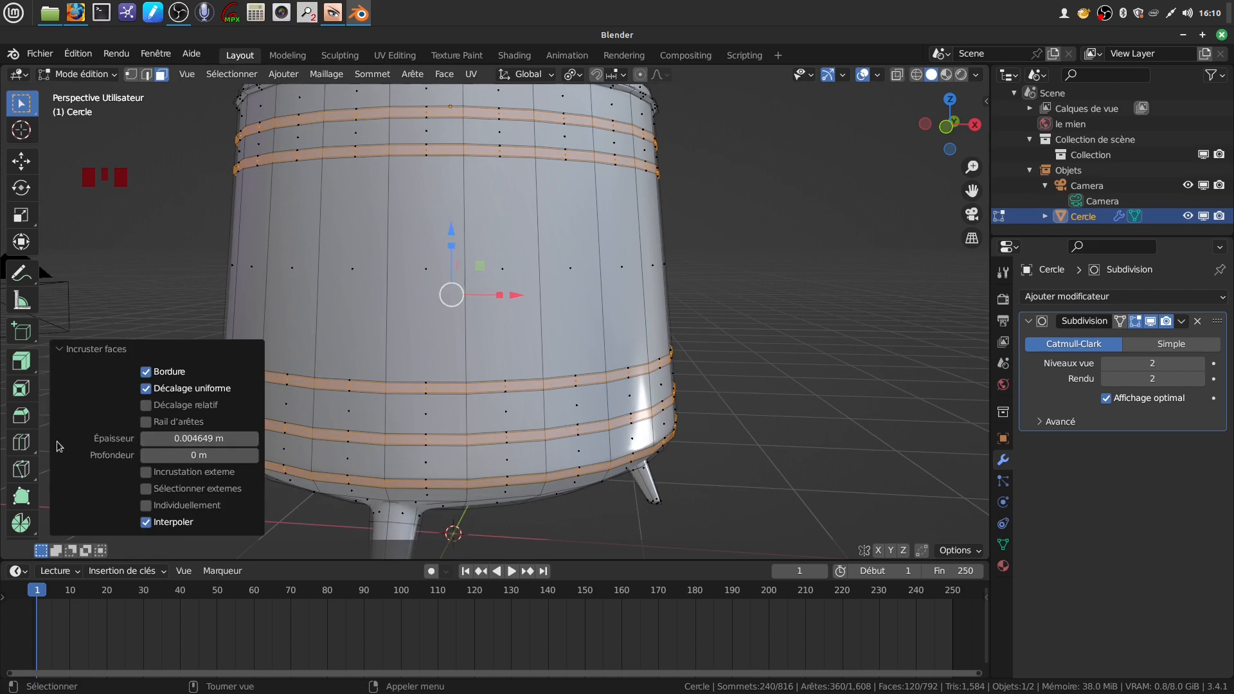
Extrude the inset band faces outward along their normals by 0.0127 m, and return to the box selection tool.
left_click_drag(24, 372, 99, 427)
left_click(453, 218)
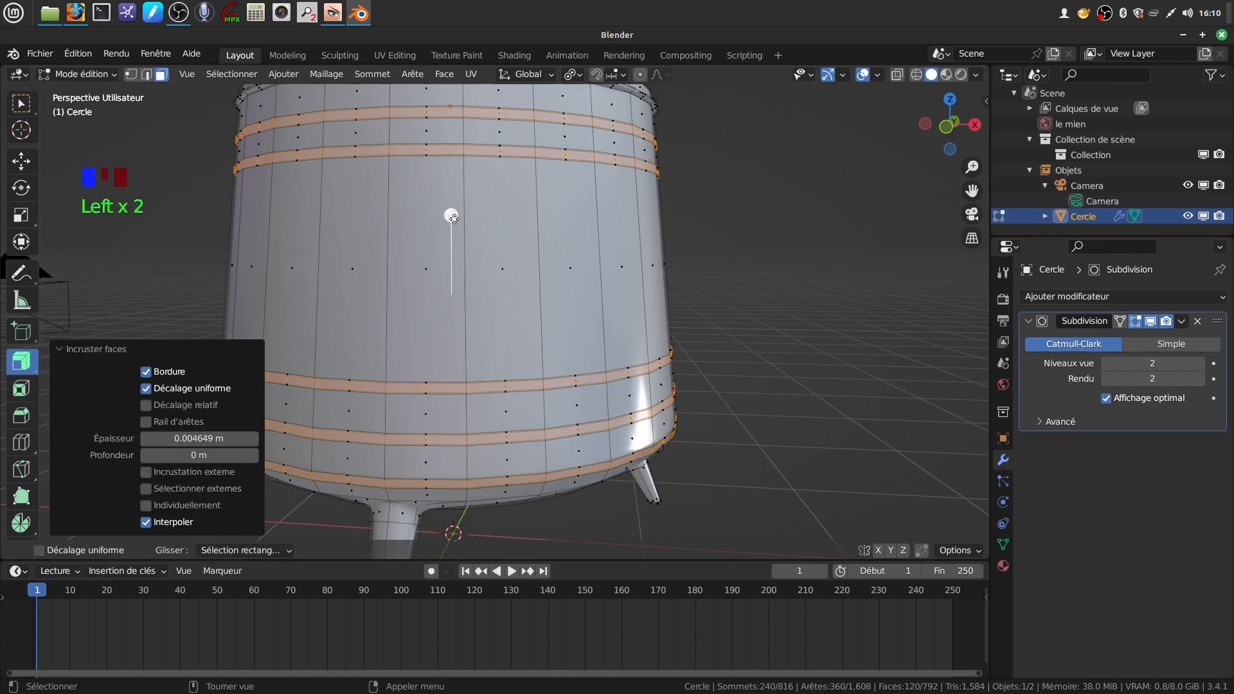
left_click_drag(451, 215, 483, 206)
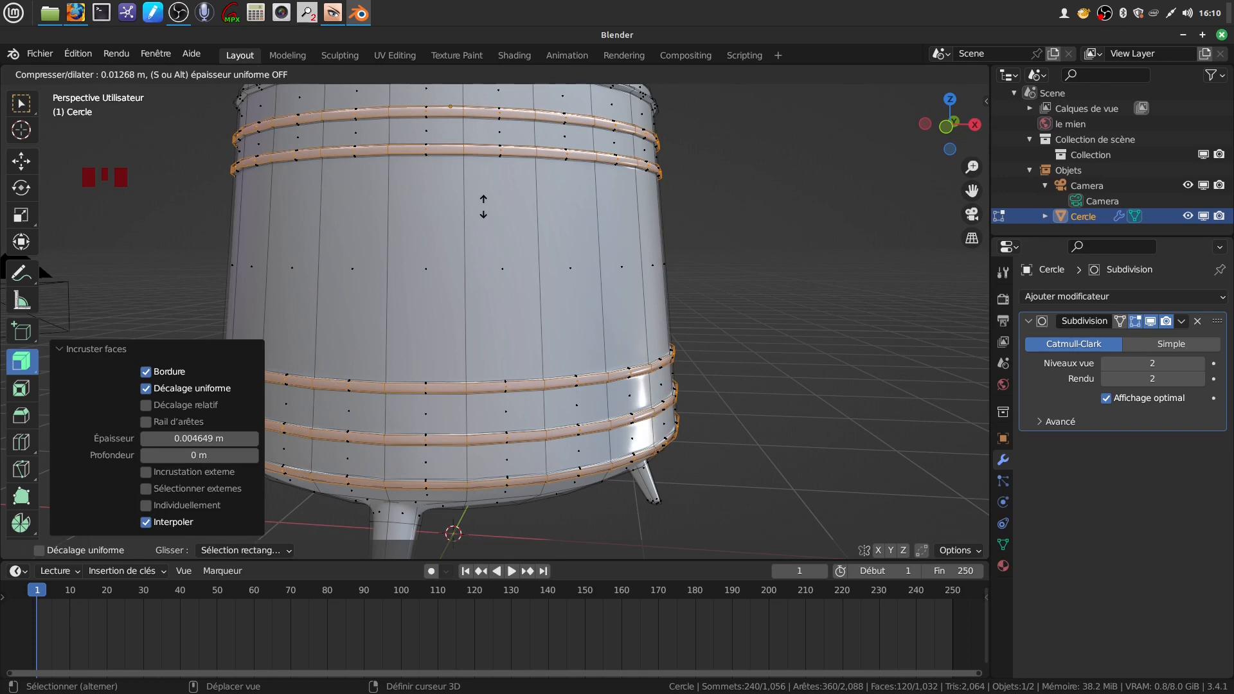
left_click_drag(483, 206, 486, 210)
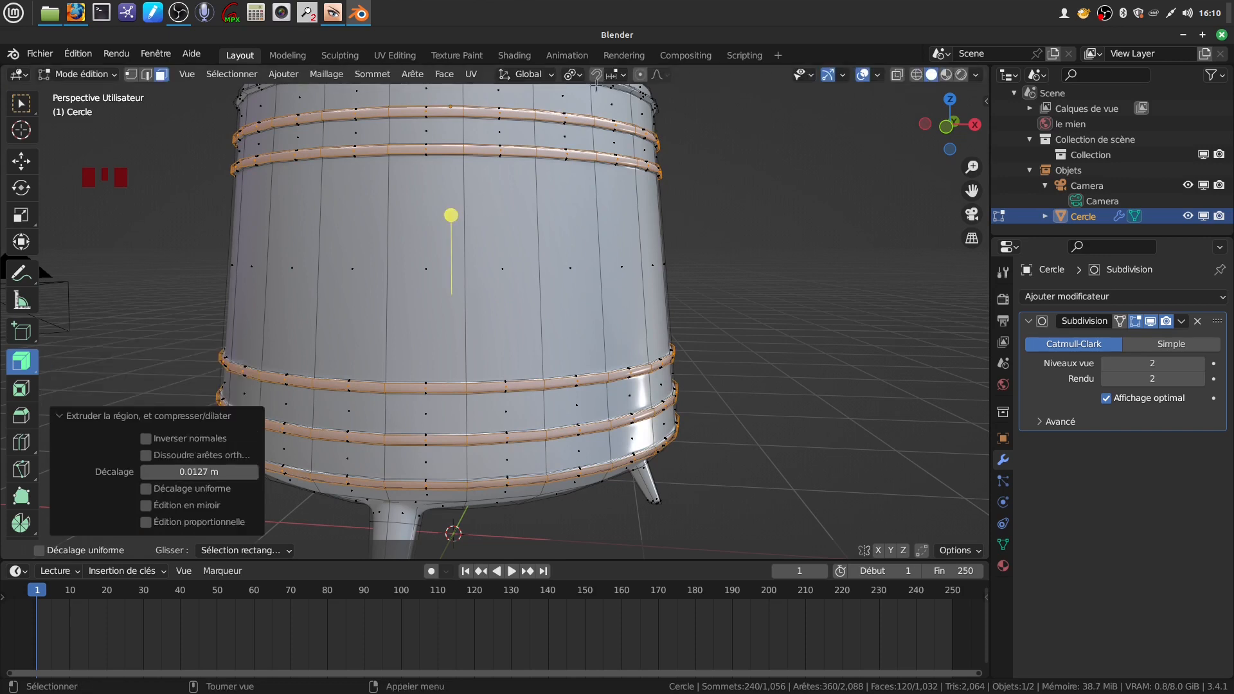
left_click(22, 104)
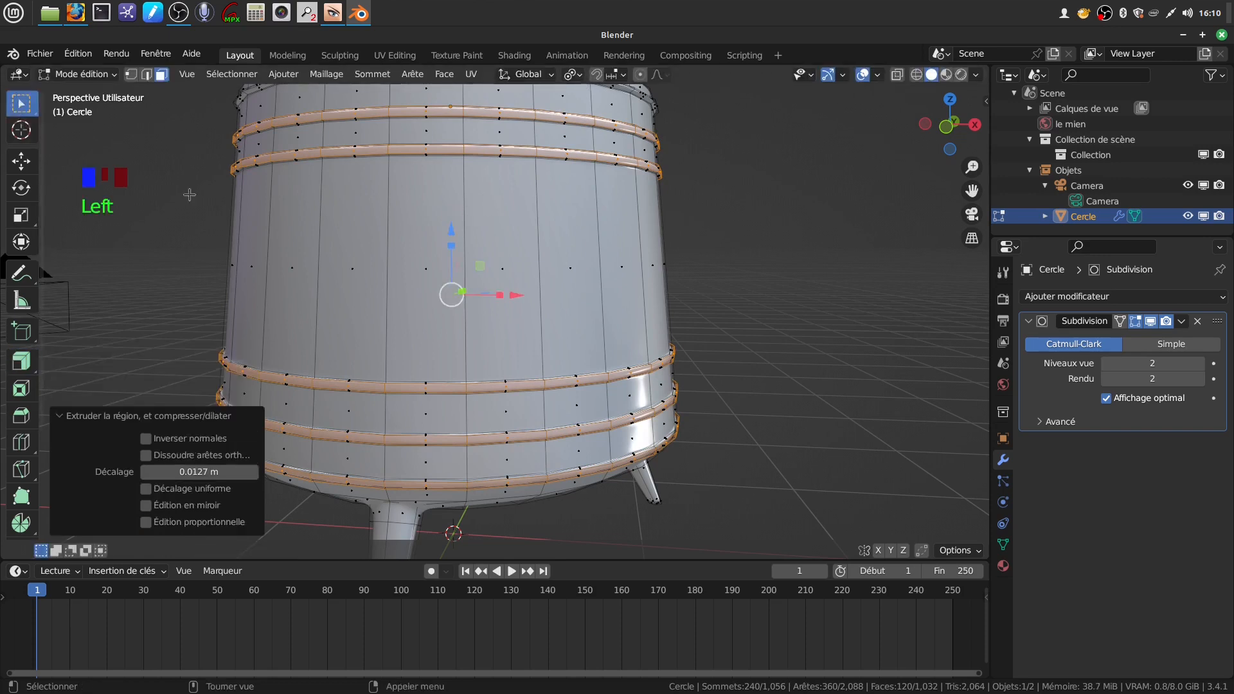
Return to Object Mode and examine the raised bands, rim and legs in perspective and front view.
left_click_drag(450, 245, 449, 264)
scroll(719, 280, "down", 3)
middle_click_drag(719, 280, 618, 280)
scroll(705, 349, "up", 2)
key("Tab")
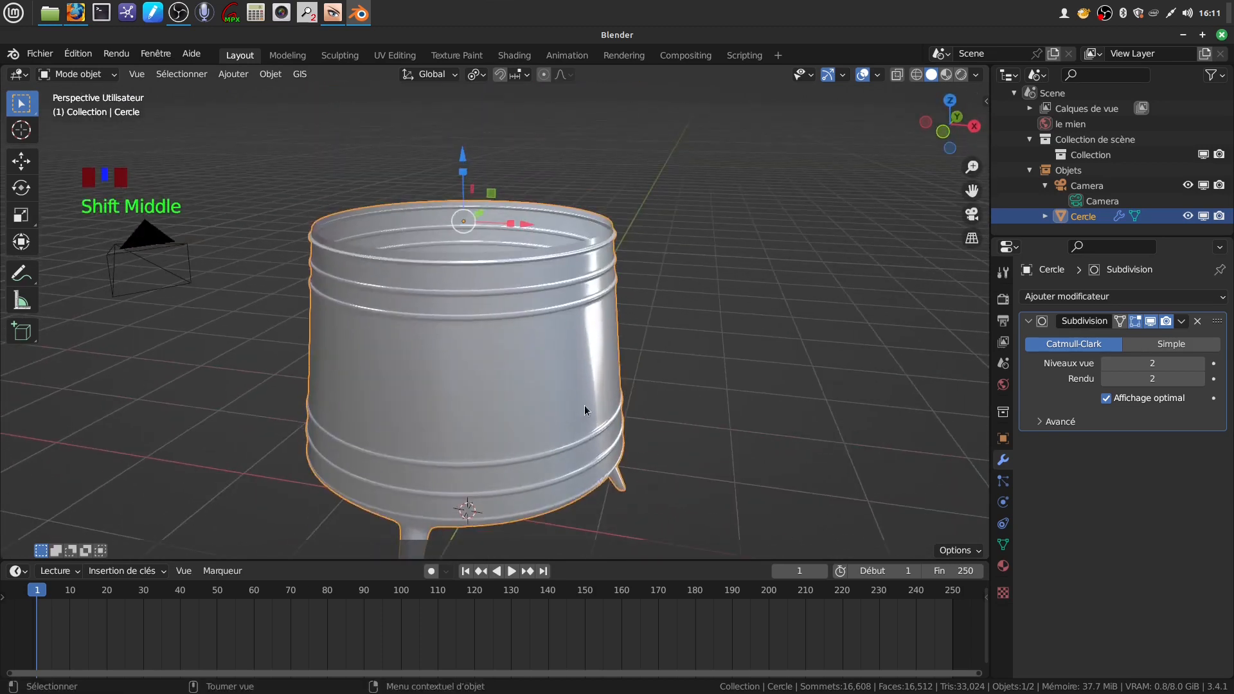
scroll(584, 403, "up", 2)
middle_click_drag(584, 403, 564, 410)
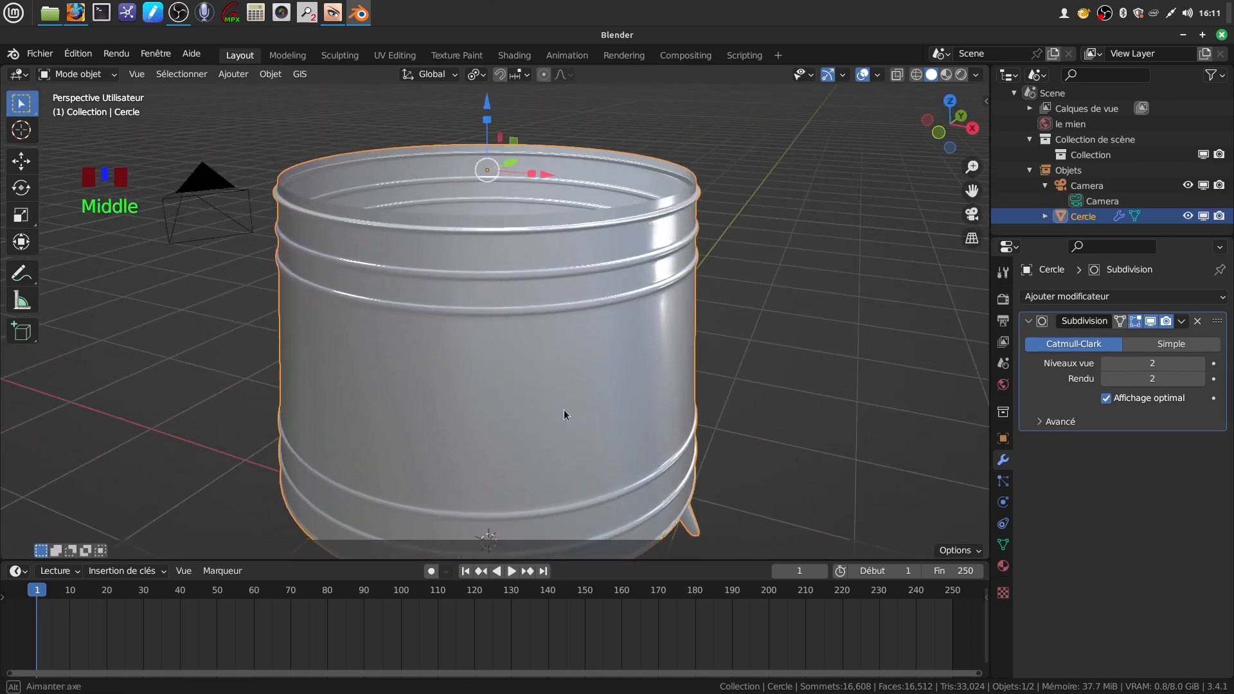
scroll(564, 414, "down", 4)
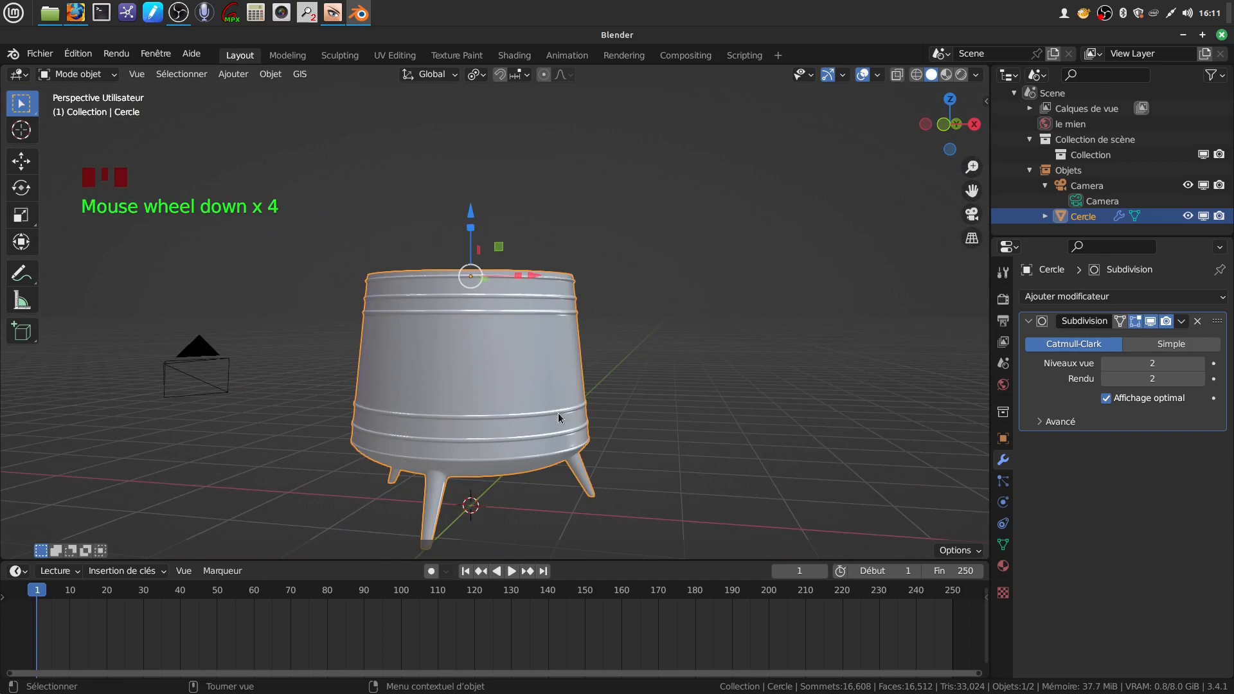
key("KP_1")
scroll(558, 413, "up", 3)
middle_click_drag(558, 413, 611, 189, "shift")
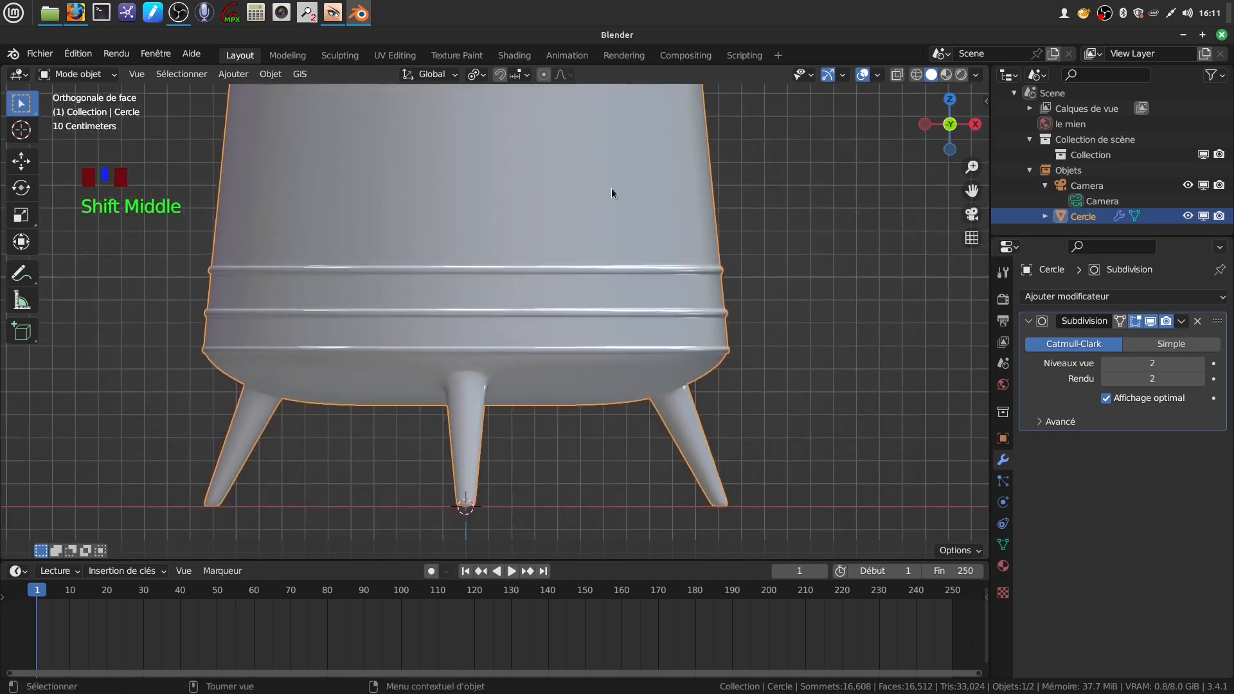
Examine the pot from the front, above and below, comparing its mesh in Edit Mode with the smoothed result in Object Mode.
key("Tab")
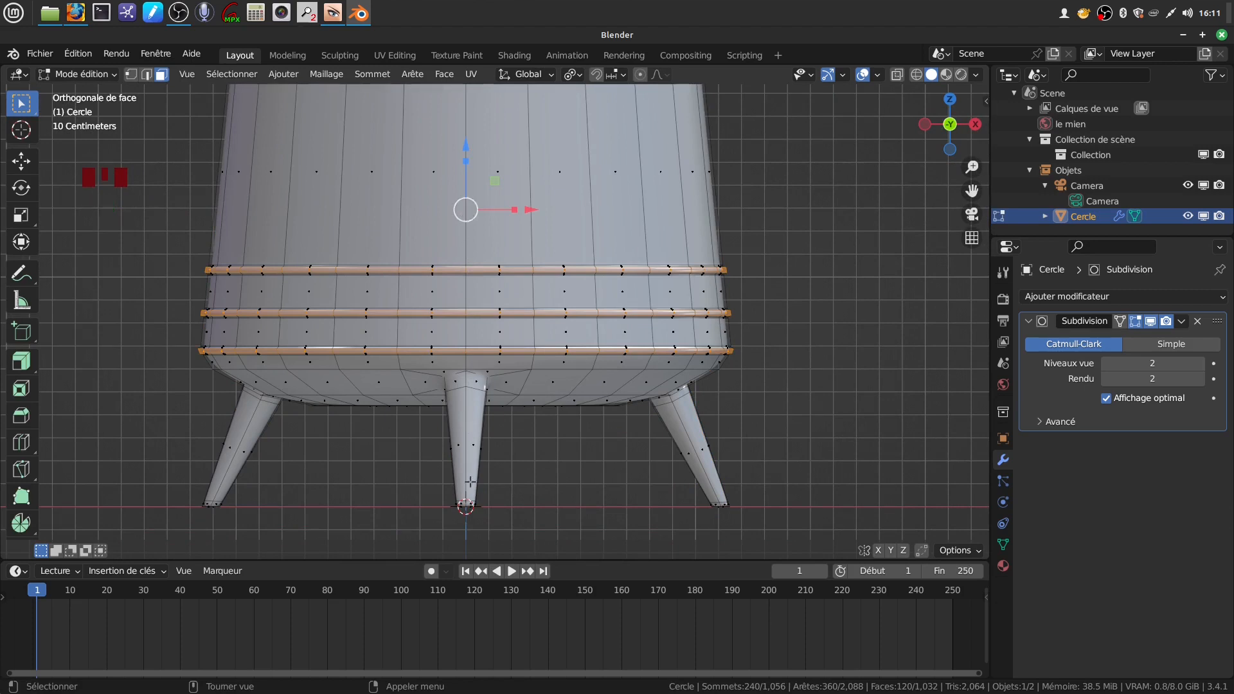
middle_click_drag(448, 185, 449, 264, "shift")
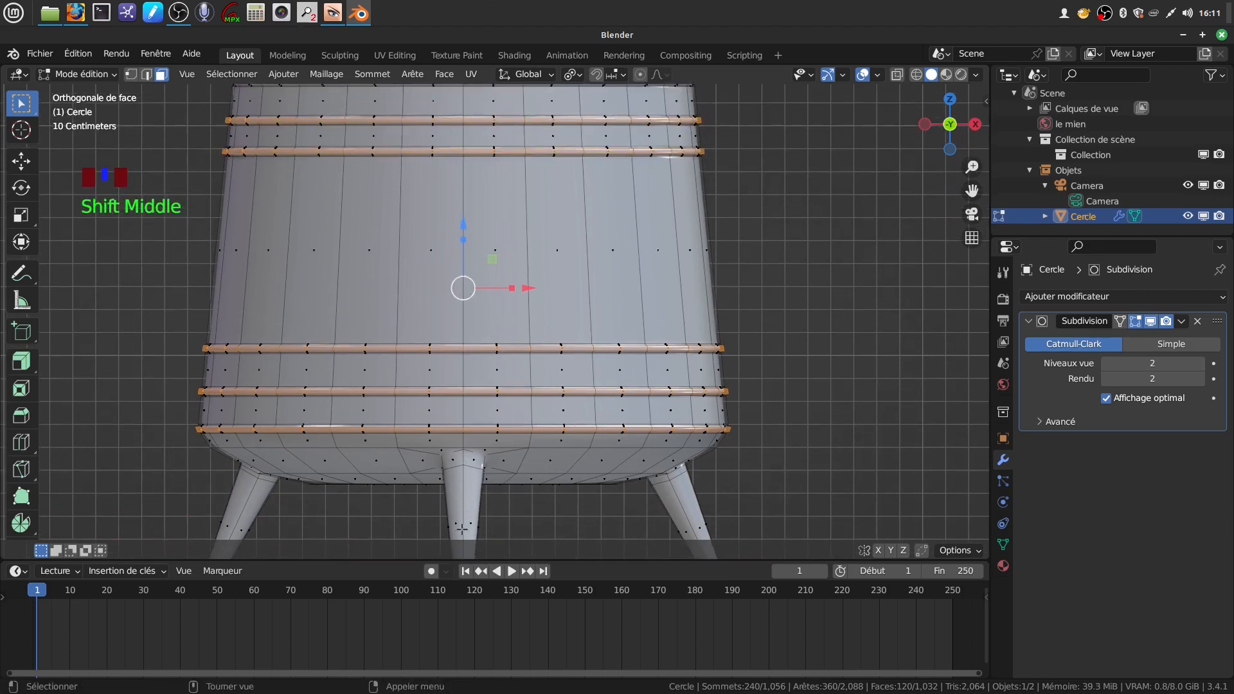
scroll(467, 219, "down", 4)
middle_click_drag(468, 219, 564, 235, "shift")
key("Tab")
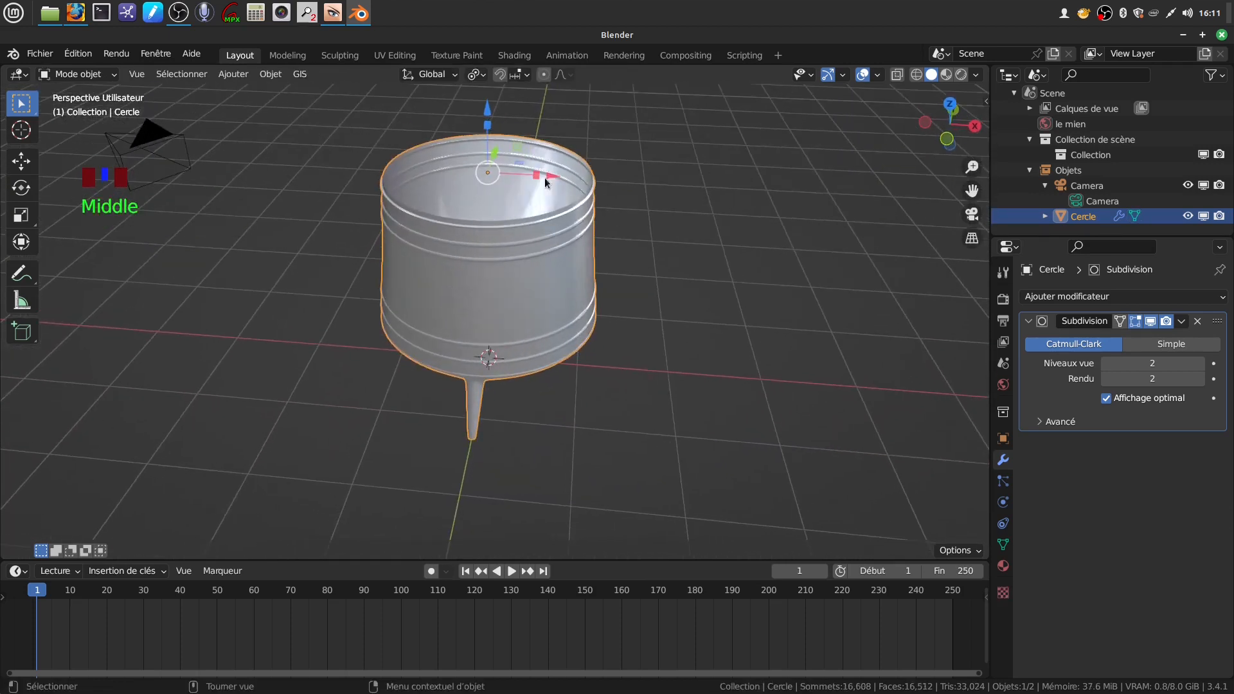
middle_click_drag(338, 243, 483, 322)
scroll(532, 377, "up", 2)
middle_click_drag(532, 377, 493, 333)
key("Tab")
middle_click_drag(602, 327, 576, 339)
scroll(576, 338, "down", 2)
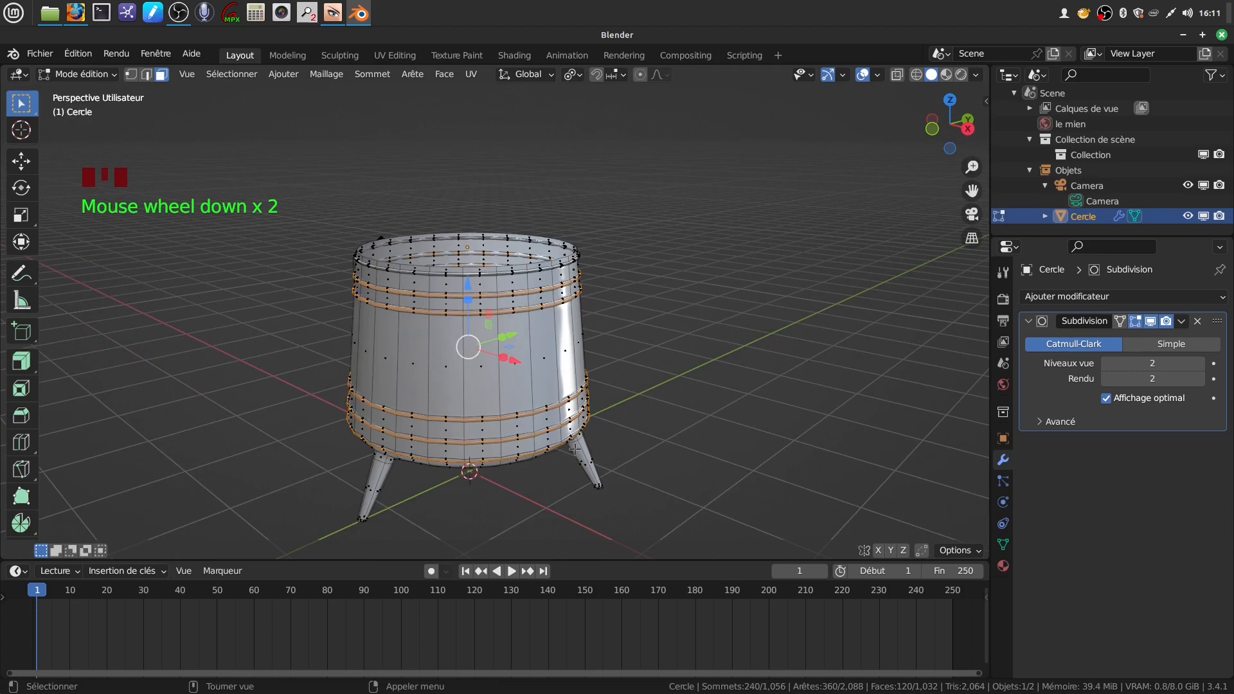
scroll(582, 476, "up", 2)
middle_click_drag(582, 475, 525, 405)
scroll(580, 385, "down", 3)
scroll(525, 405, "up", 2)
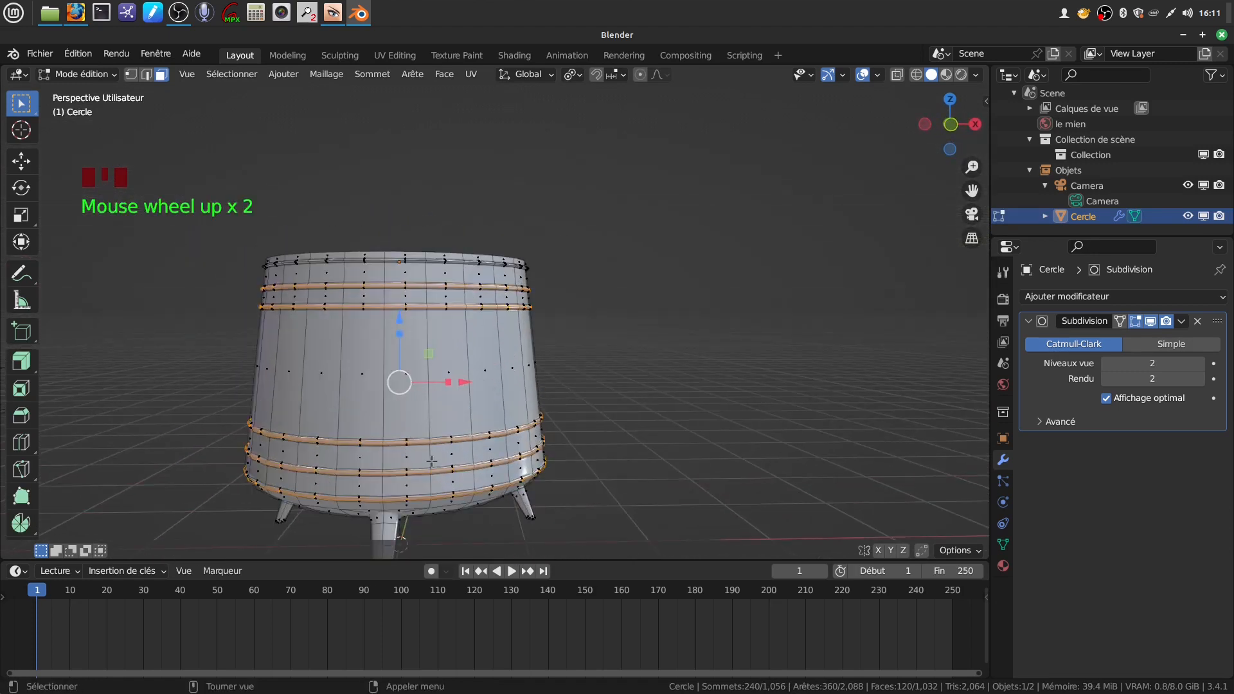
middle_click_drag(397, 482, 449, 193)
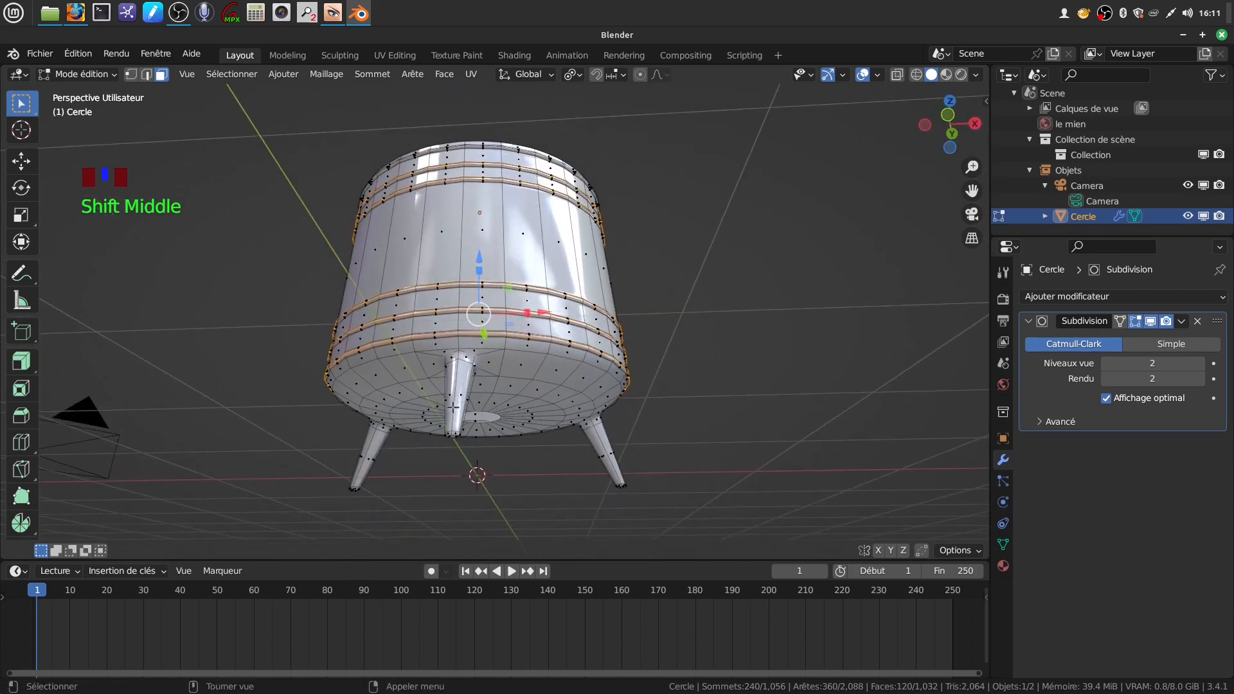
middle_click_drag(640, 434, 427, 391)
key("Tab")
scroll(531, 344, "up", 2)
middle_click_drag(619, 333, 533, 260, "shift")
middle_click_drag(432, 281, 575, 360)
Select the open edge loop of the pot's rim and extrude it inward with a scale of 0.981.
key("Tab")
scroll(575, 360, "up", 4)
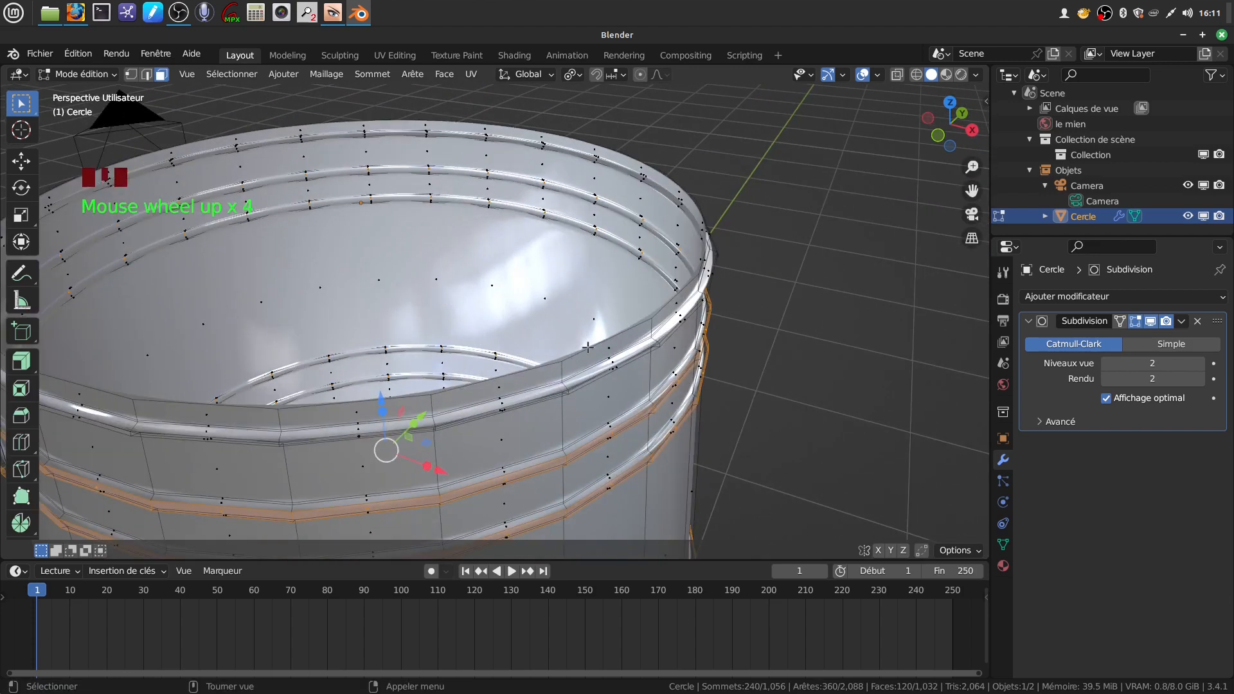
left_click(587, 347, "alt")
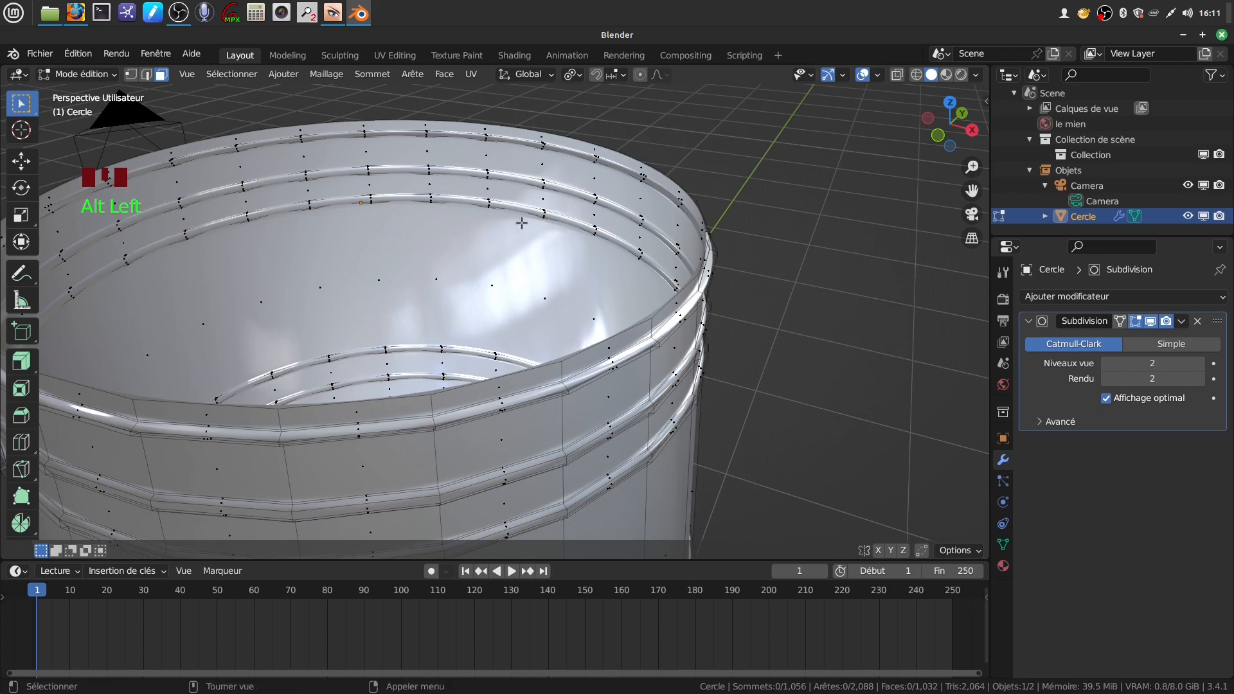
left_click(146, 74)
left_click(688, 341, "alt")
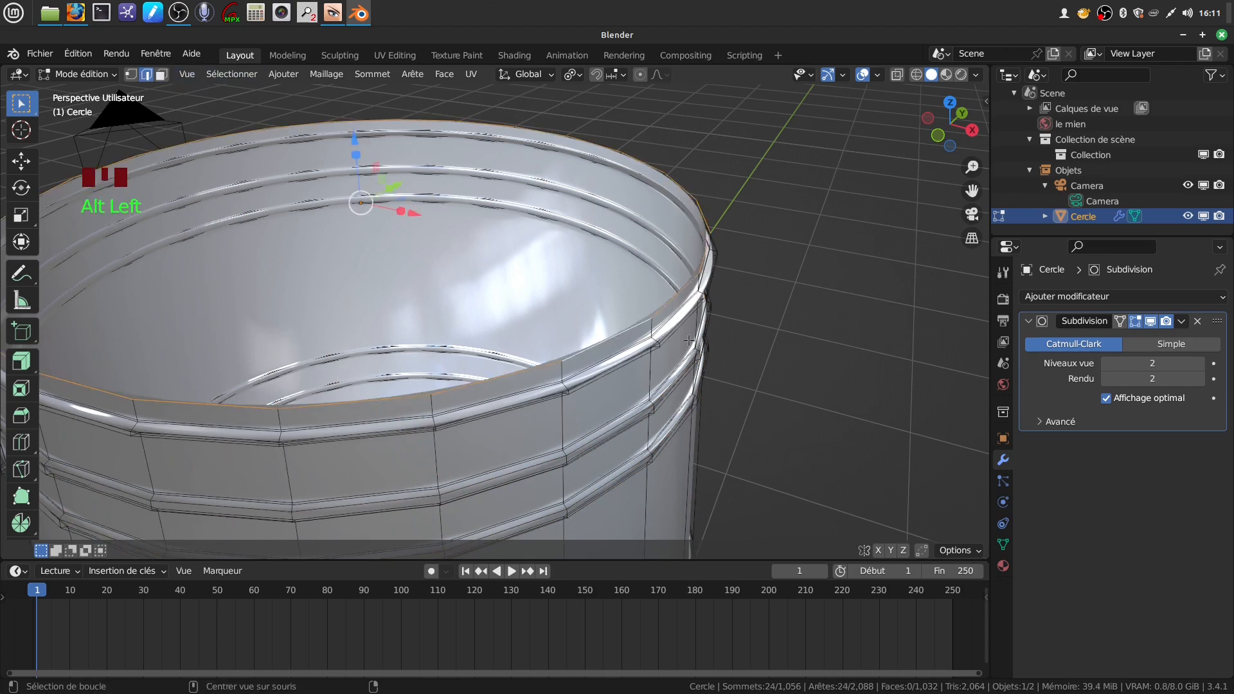
key("e")
left_click(765, 372)
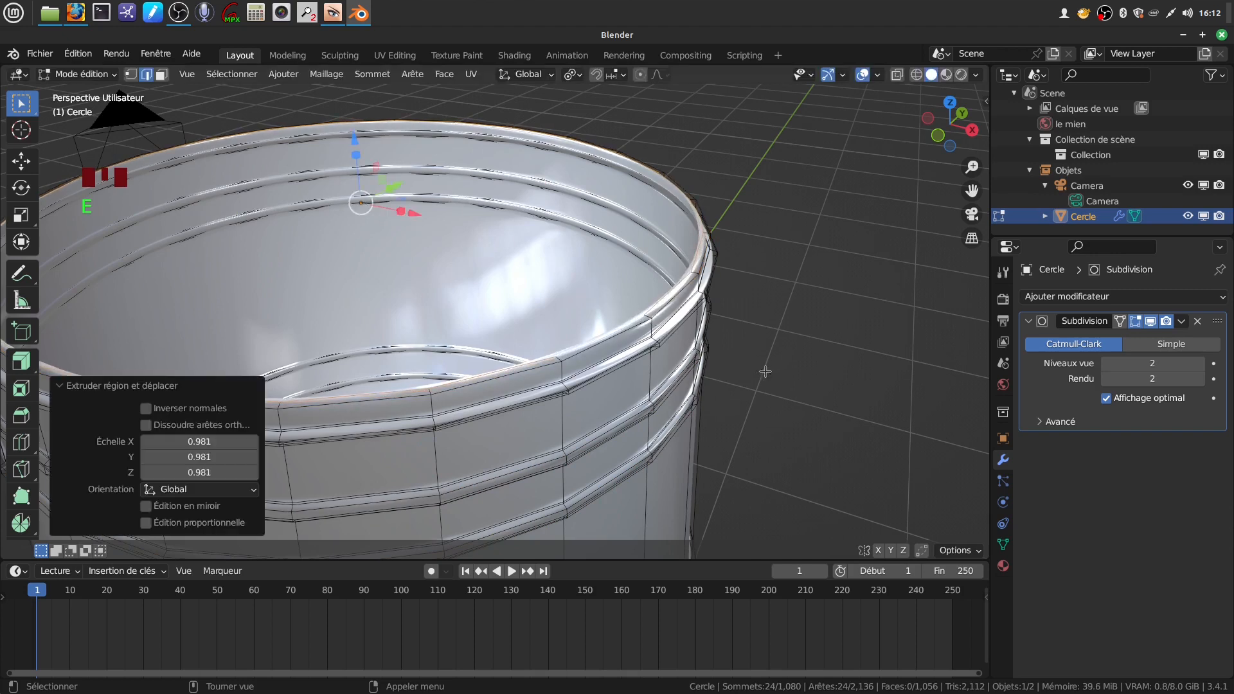
Turn off the Subdivision modifier's viewport display.
left_click(1150, 320)
middle_click_drag(704, 283, 689, 269)
scroll(656, 283, "down", 3)
middle_click_drag(622, 305, 620, 280)
middle_click_drag(539, 320, 591, 303, "shift")
scroll(591, 304, "down", 1)
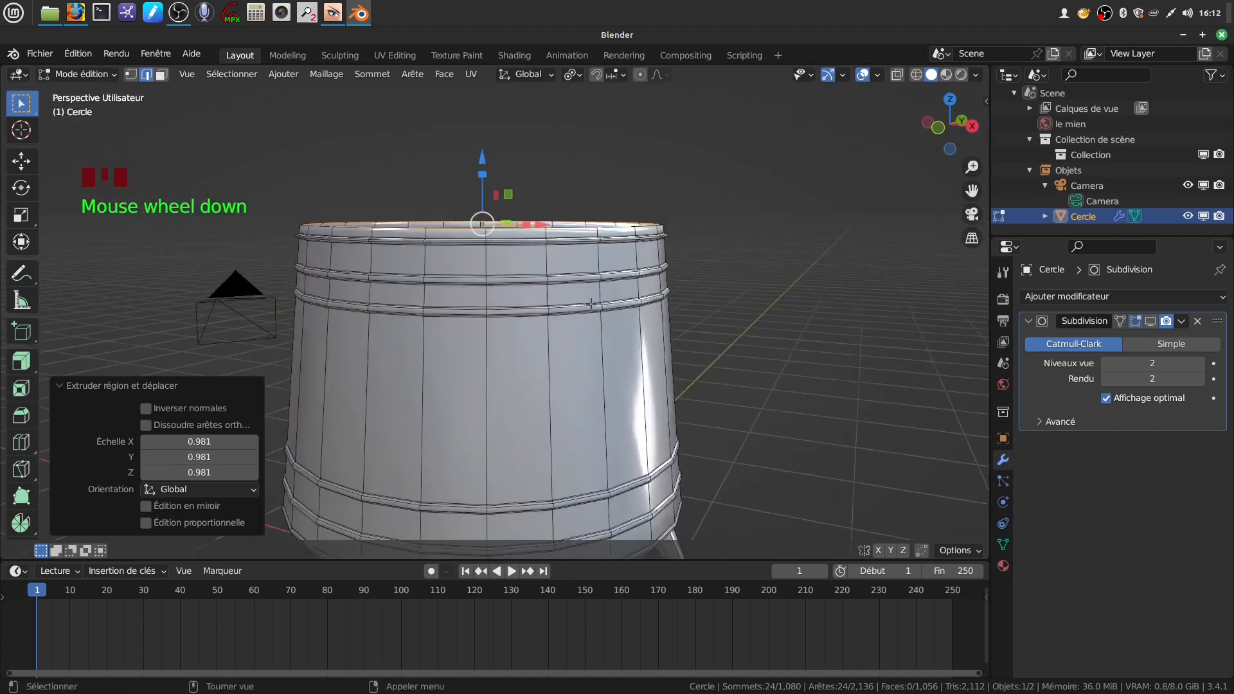
scroll(590, 303, "down", 1)
Extrude the rim's inner edge loop 0.22769 m down into the pot in front wireframe view, and restore solid shading.
key("KP_1")
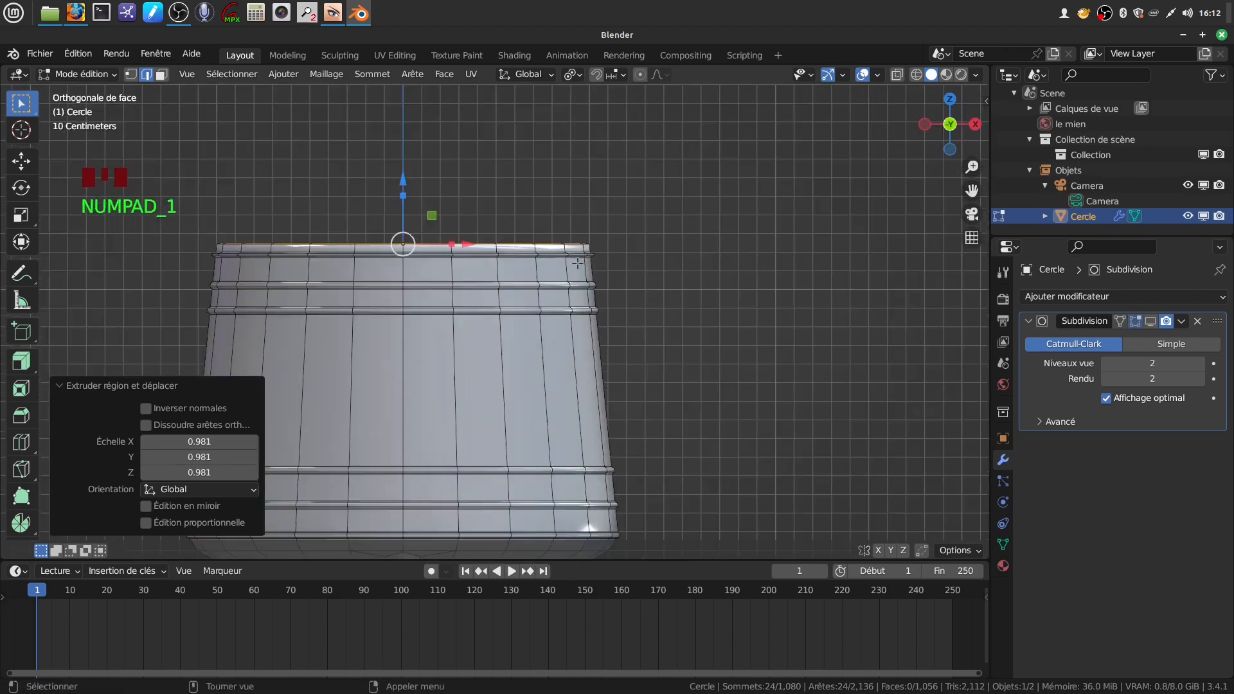
scroll(597, 270, "down", 4)
middle_click_drag(598, 270, 628, 237, "shift")
scroll(628, 236, "up", 2)
middle_click_drag(598, 355, 556, 362, "shift")
scroll(550, 364, "up", 1)
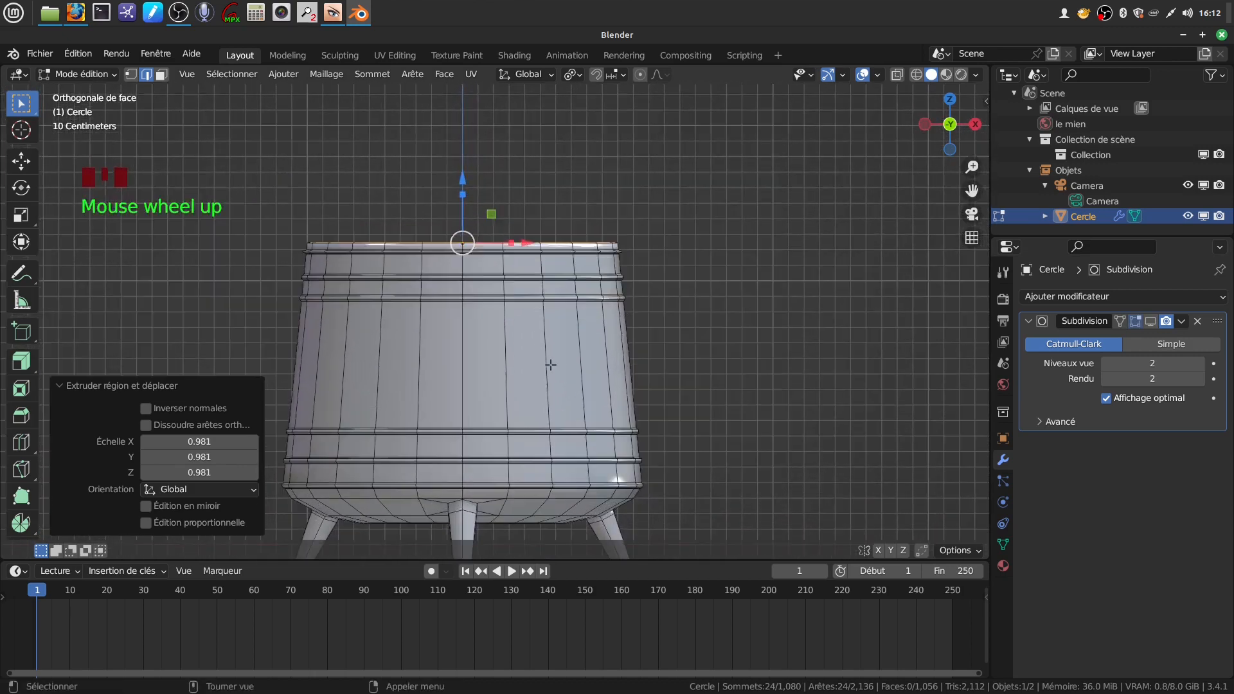
key("z")
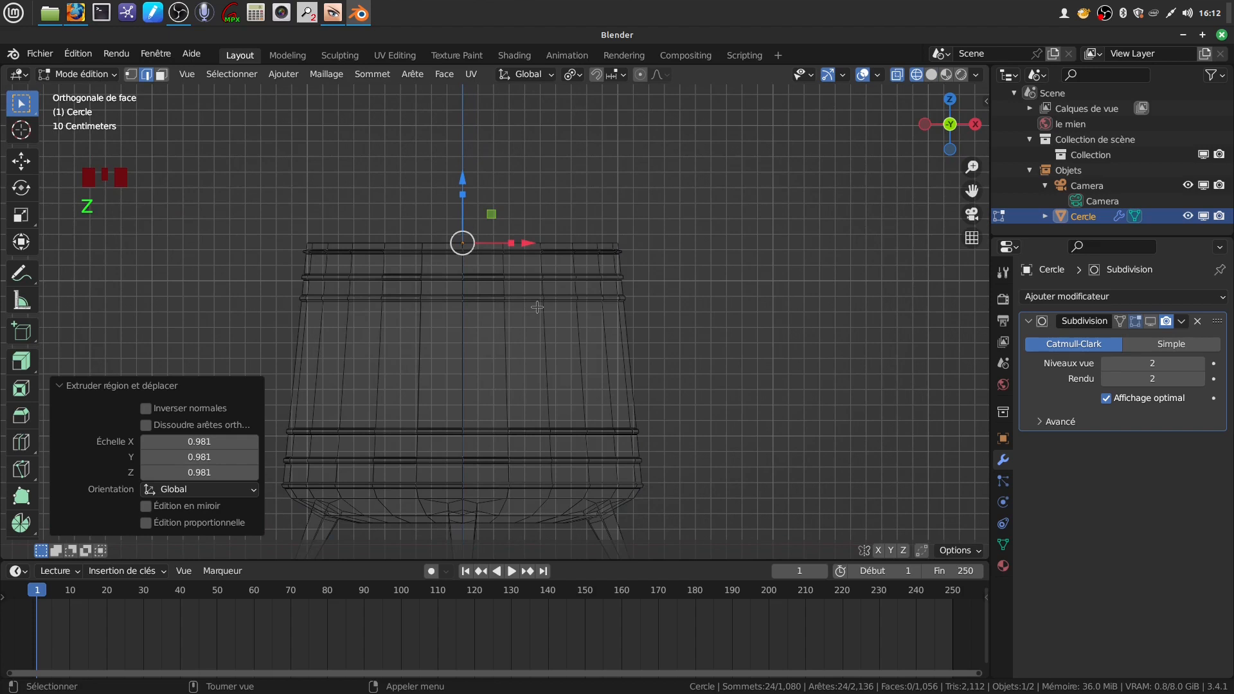
key("e")
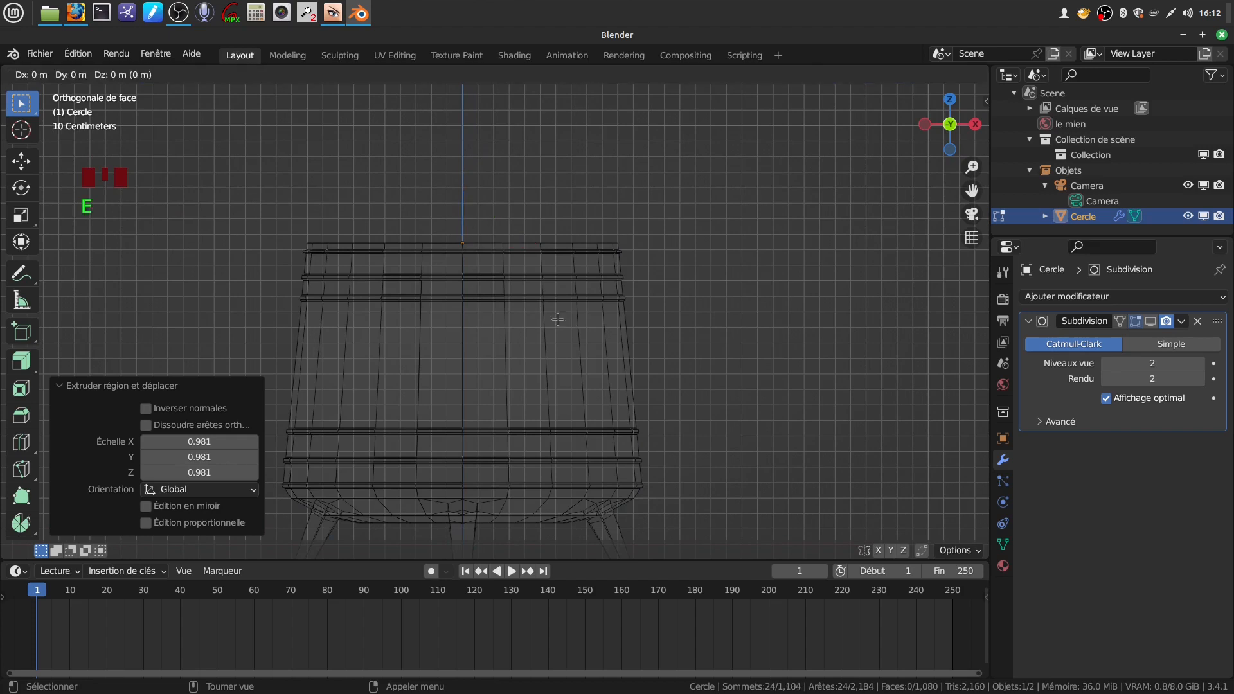
right_click(487, 192)
left_click_drag(463, 178, 468, 205)
mouse_move(673, 255)
middle_mouse_down()
mouse_move(659, 305)
mouse_move(631, 285)
mouse_move(609, 342)
mouse_move(518, 314)
middle_mouse_up()
key("shift+z")
Bevel the two edge loops along the top of the rim with a width of 0.00507 m and two segments.
scroll(609, 343, "up", 6)
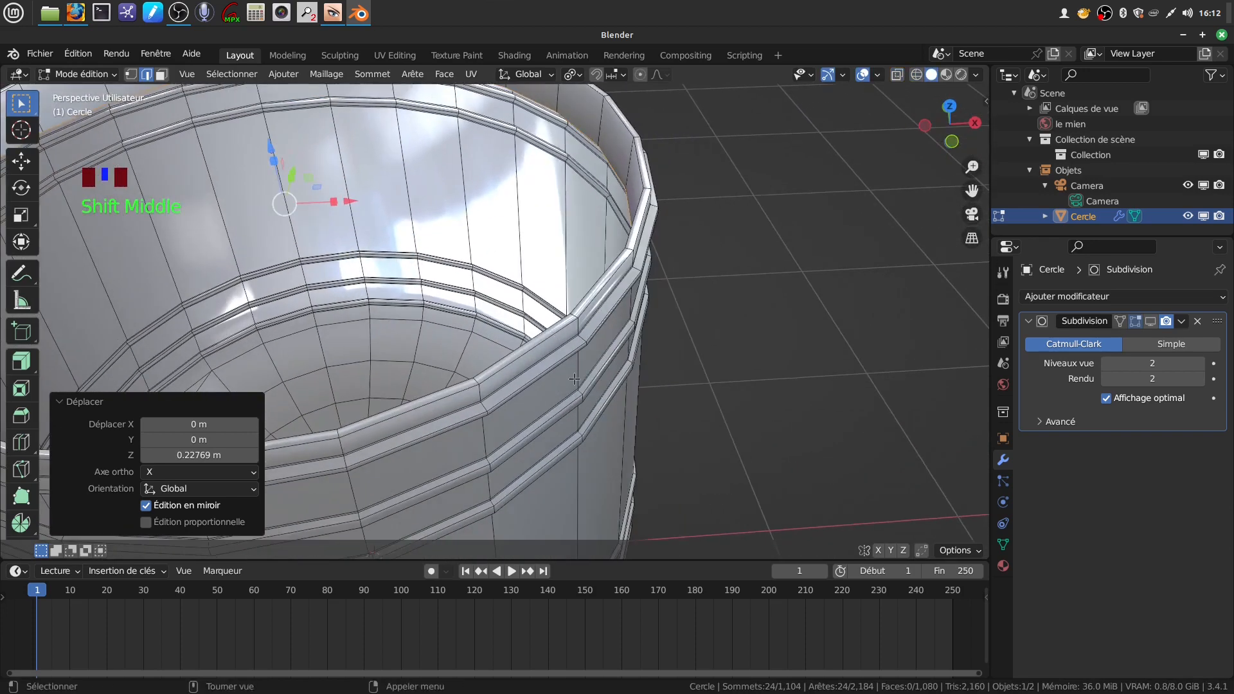
scroll(517, 314, "up", 2)
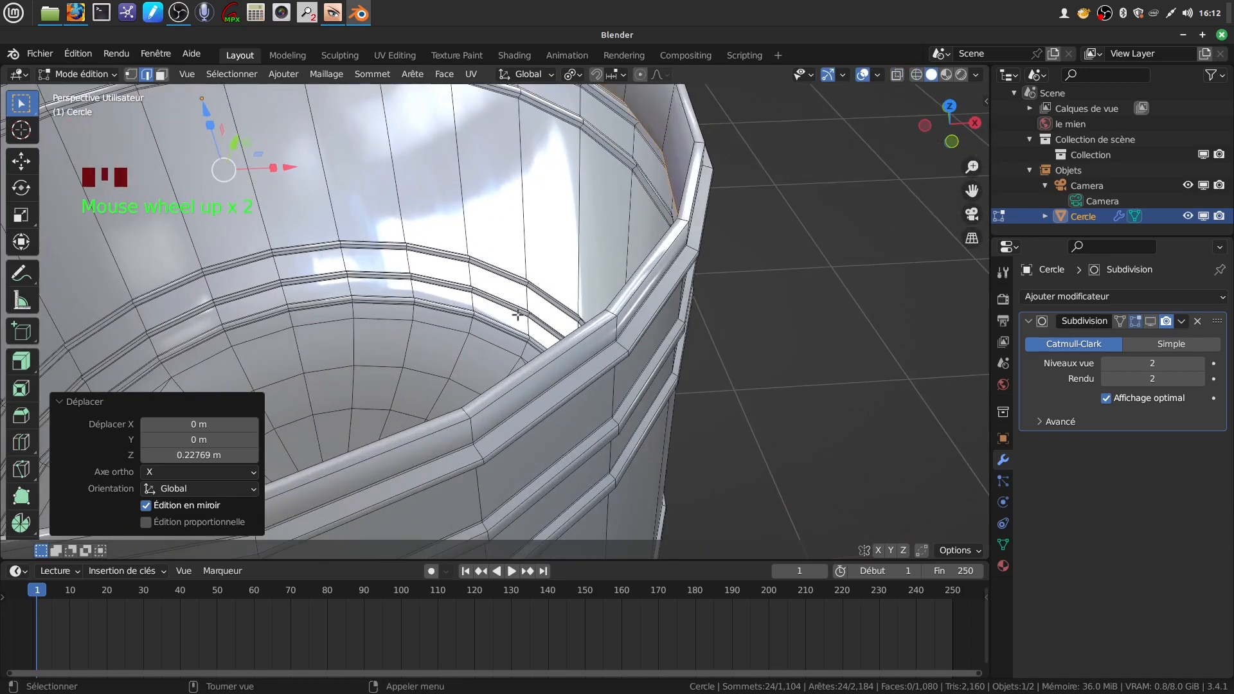
left_click(533, 367, "alt")
left_click(537, 363, "alt+shift")
middle_click_drag(536, 363, 577, 361, "shift")
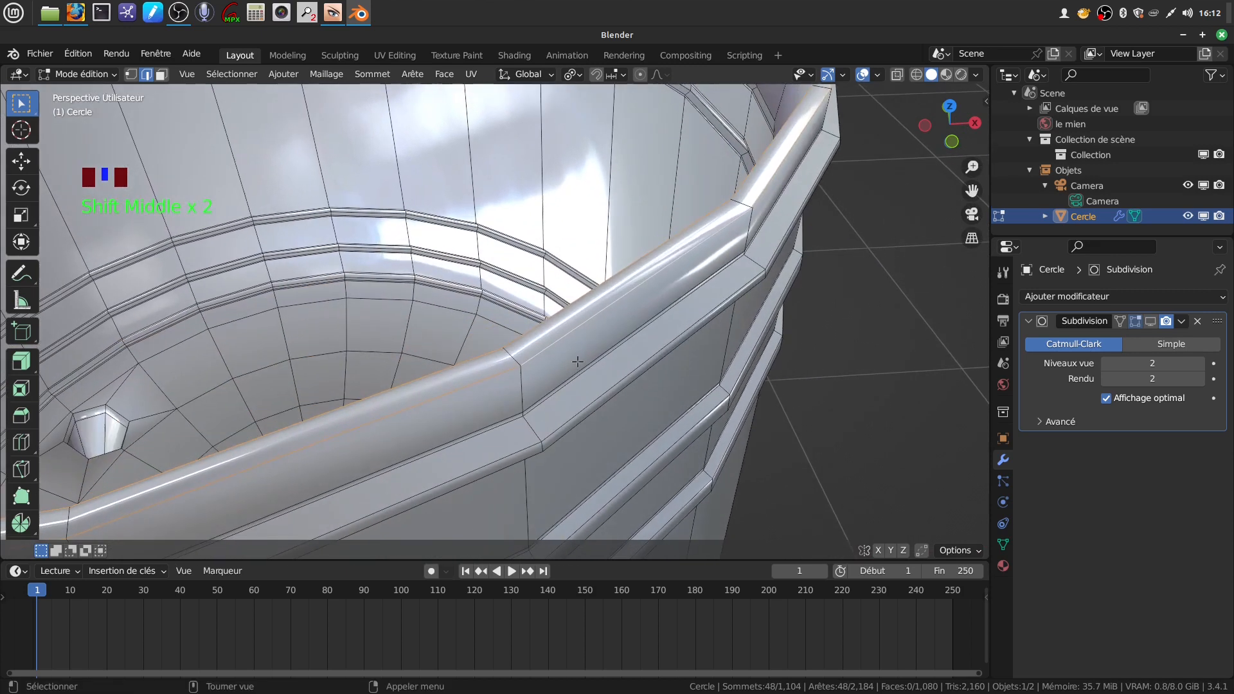
key("ctrl+b")
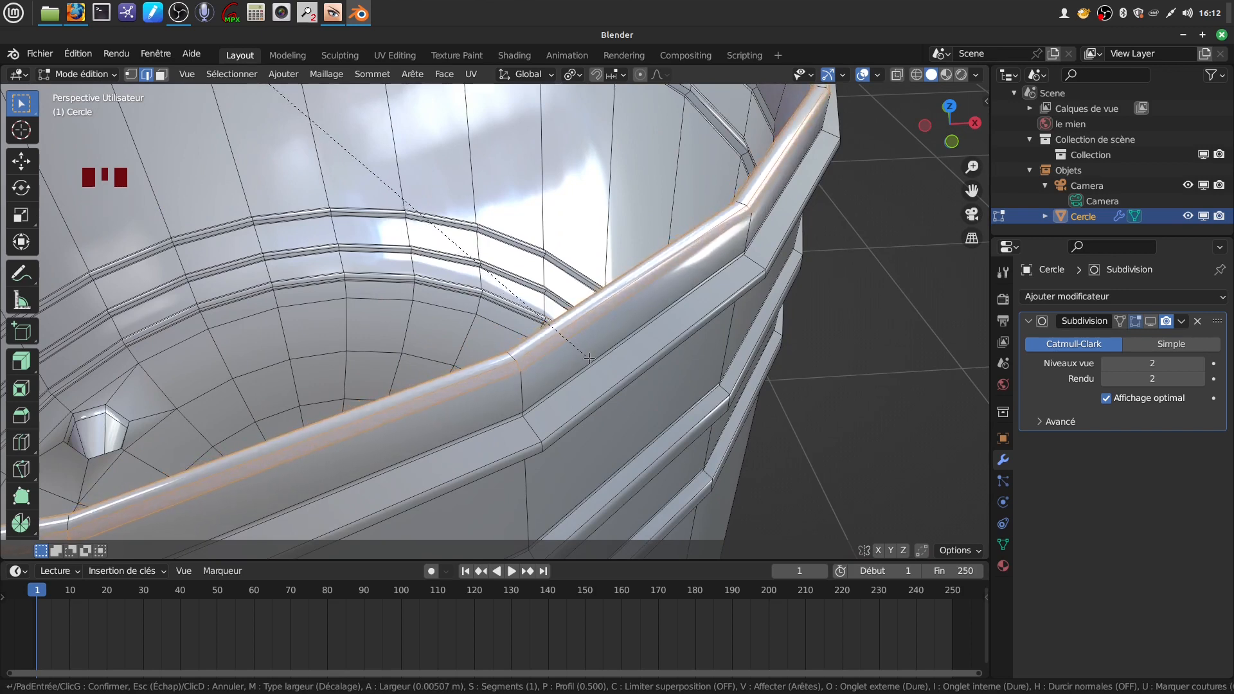
scroll(589, 358, "up", 1)
left_click(589, 358)
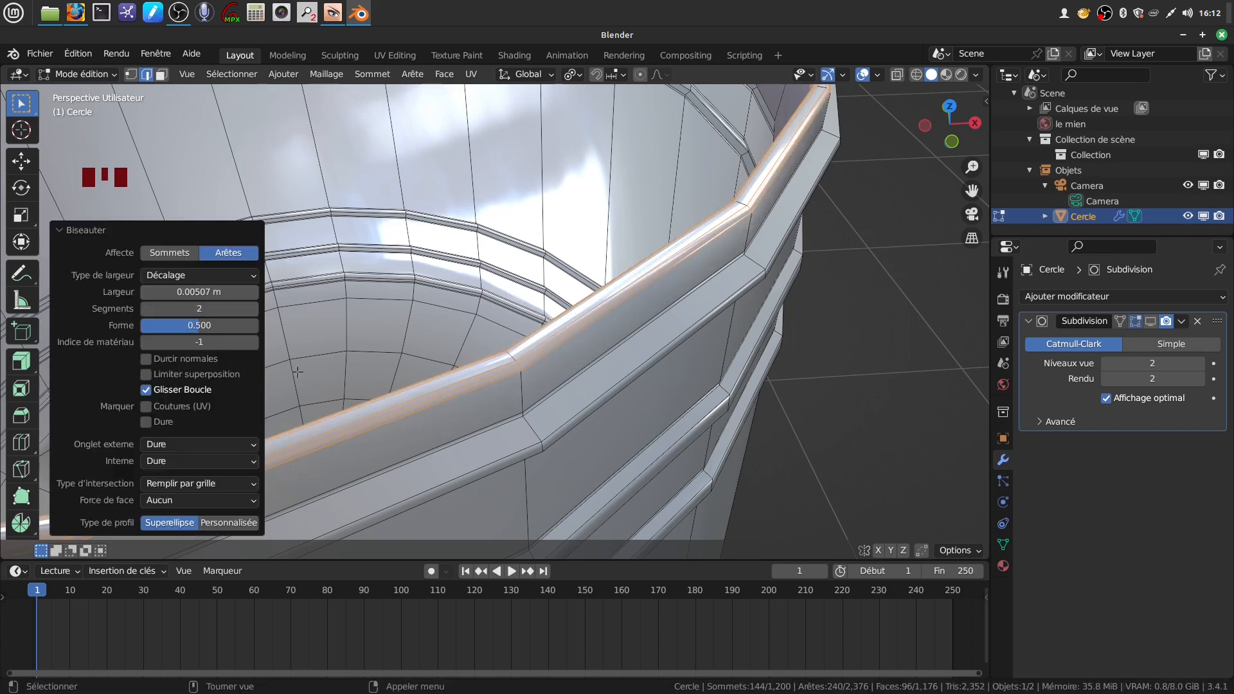
Return to Object mode and turn on the Subdivision modifier's viewport display.
middle_click_drag(714, 330, 659, 316)
scroll(660, 316, "down", 3)
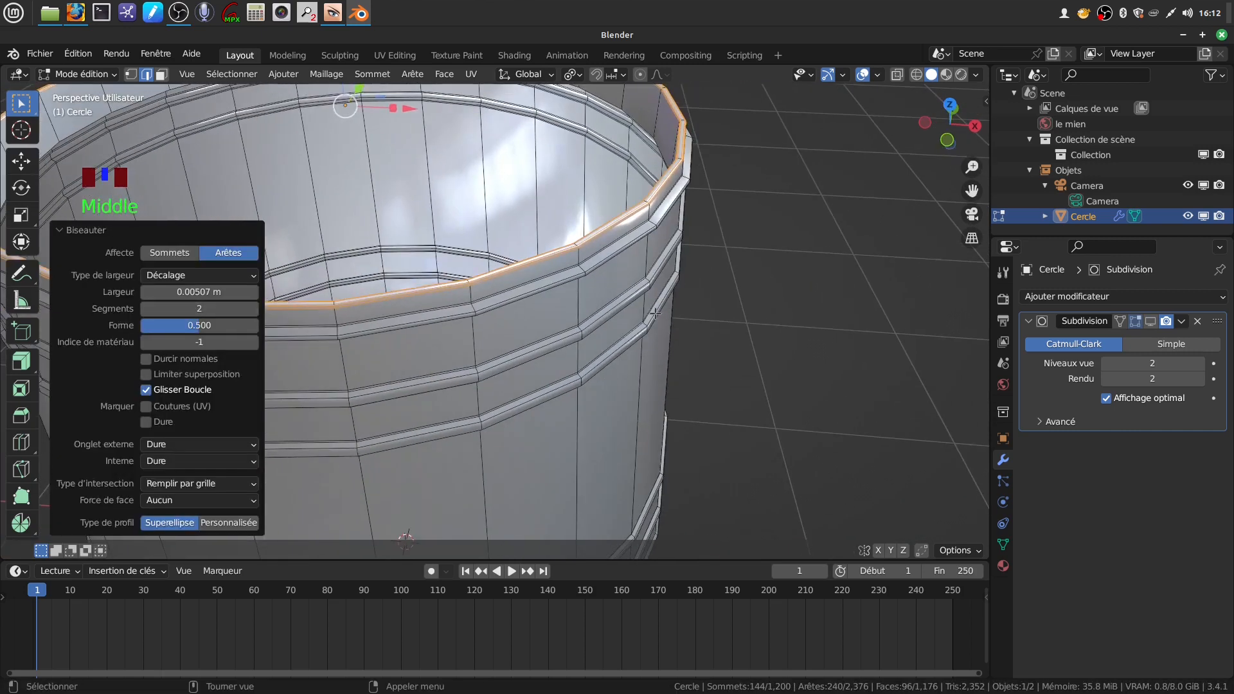
key("Tab")
left_click(1150, 321)
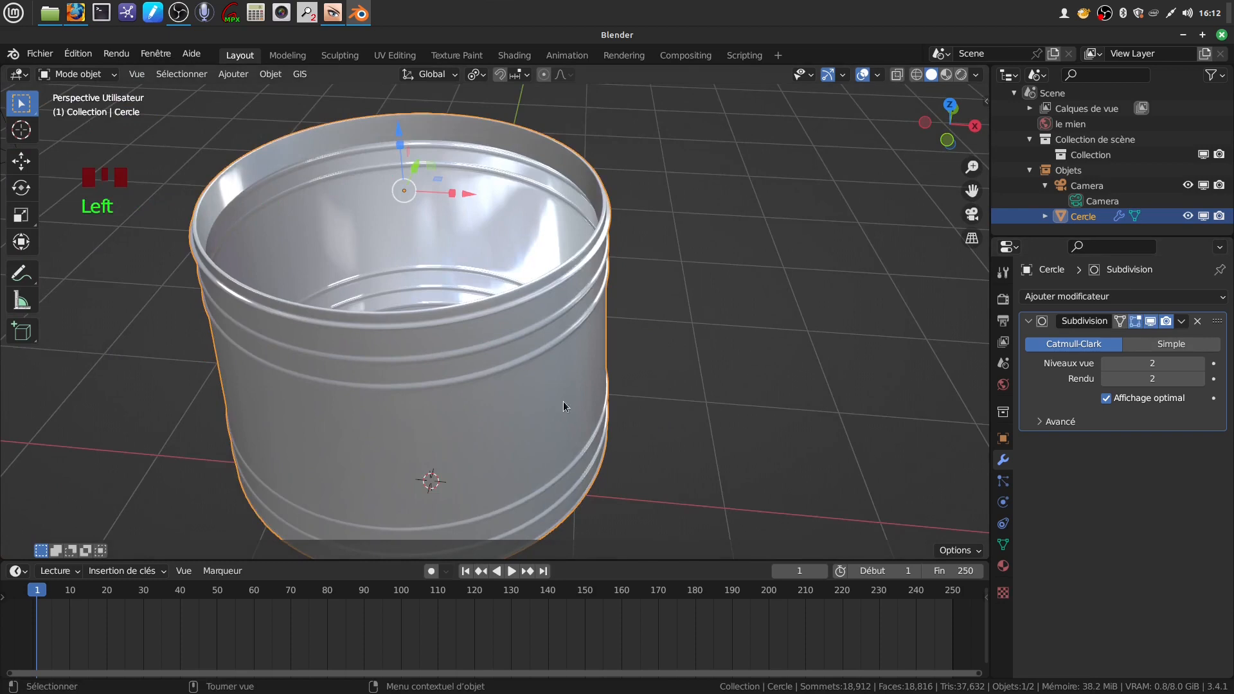
Examine the smoothed pot's rim, bands and legs from several angles.
scroll(557, 284, "up", 3)
scroll(647, 190, "down", 3)
middle_click_drag(675, 340, 676, 368)
scroll(656, 375, "down", 4)
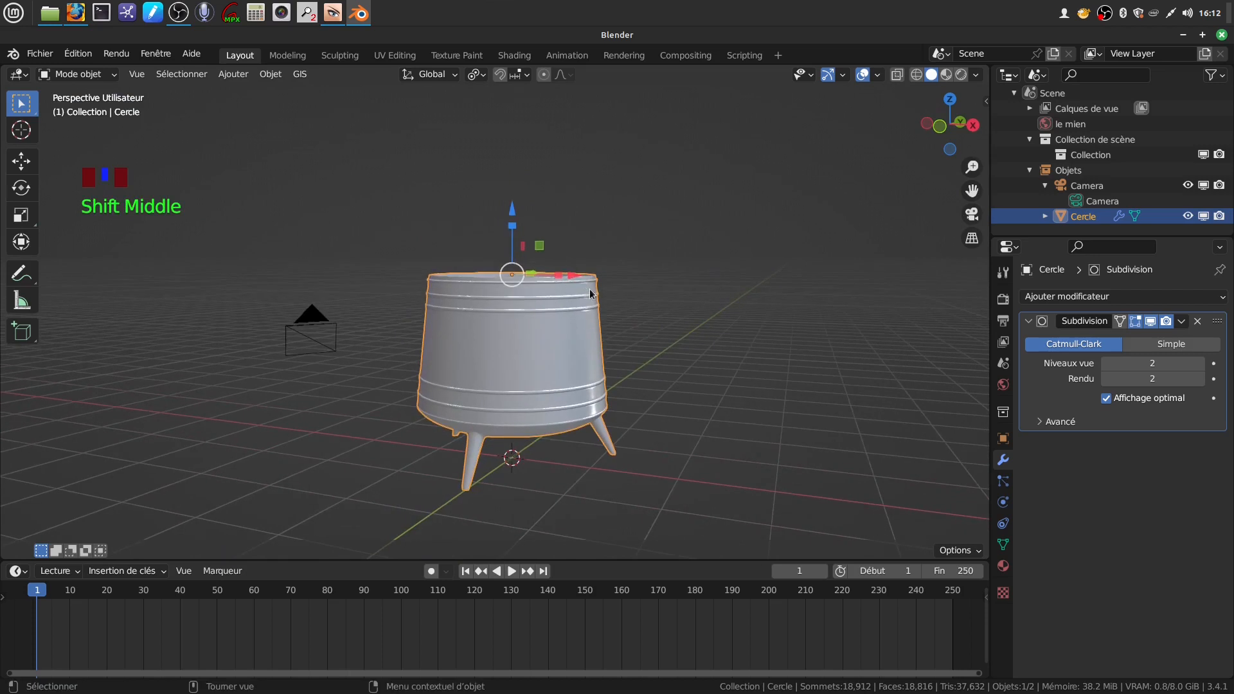
middle_click_drag(602, 330, 645, 333)
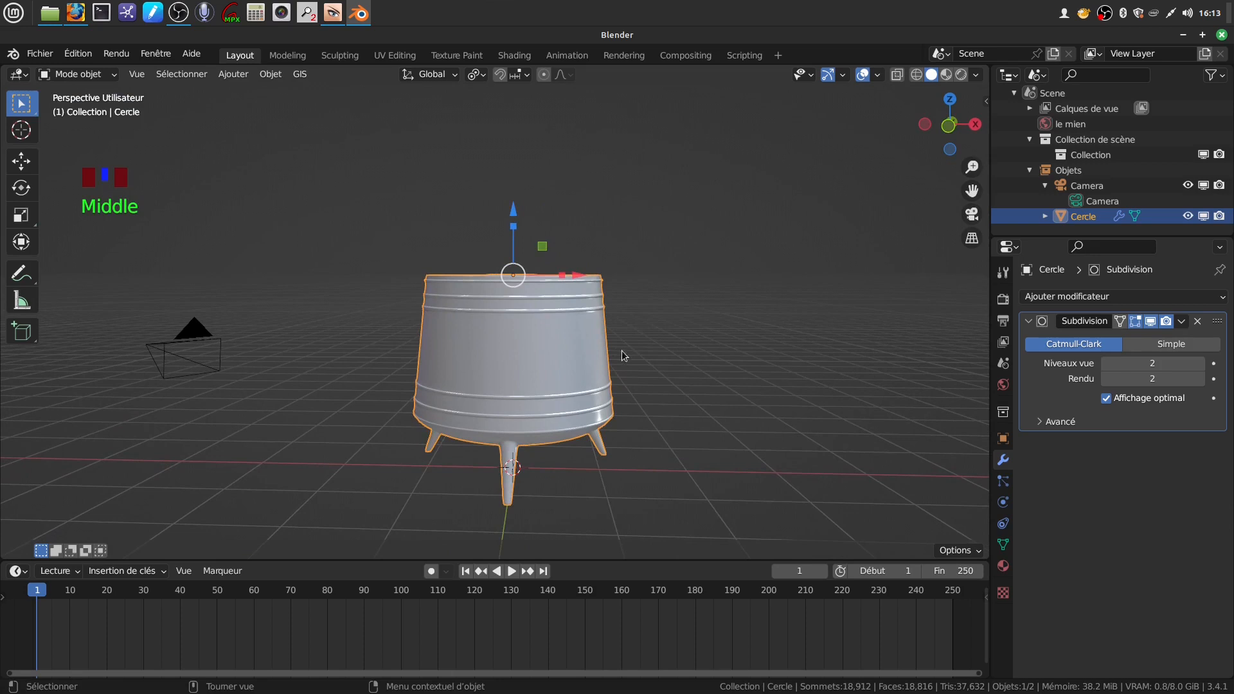
middle_click_drag(629, 345, 549, 418)
scroll(606, 385, "up", 2)
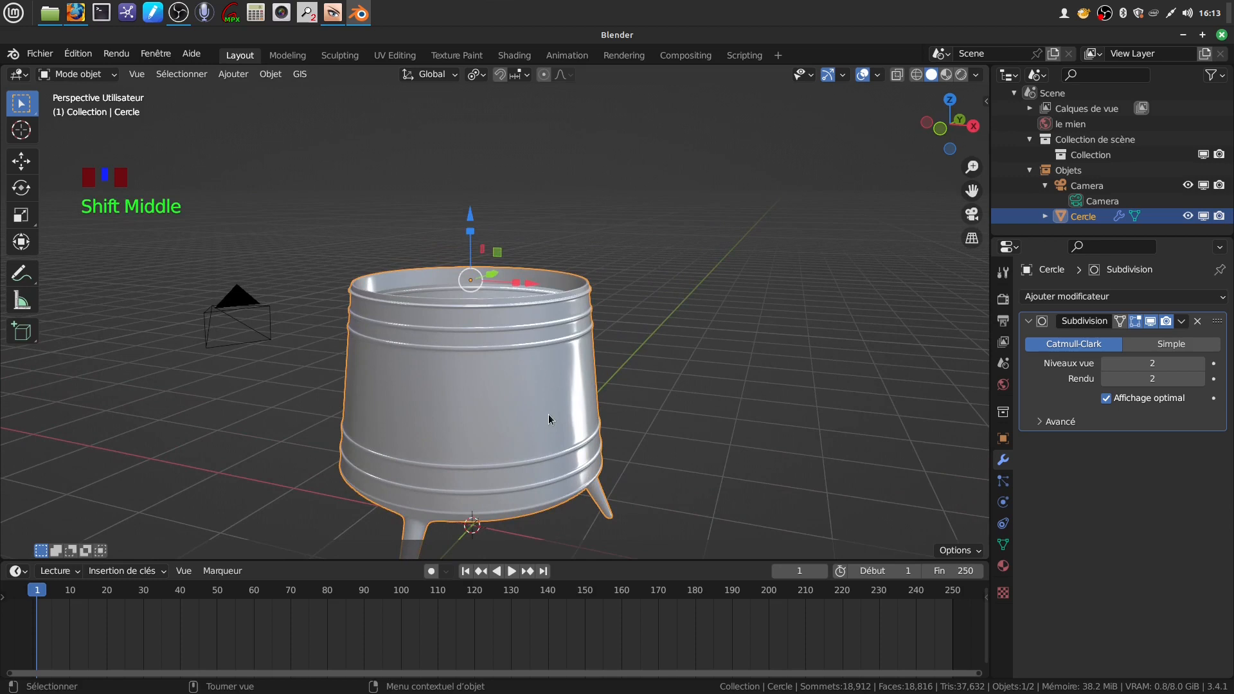
In Edit mode and right orthographic view, add one edge loop around the wall below the third upper band with a slide factor of 0.665.
key("KP_3")
scroll(549, 414, "up", 2)
middle_click_drag(549, 414, 466, 341, "shift")
scroll(447, 357, "up", 1)
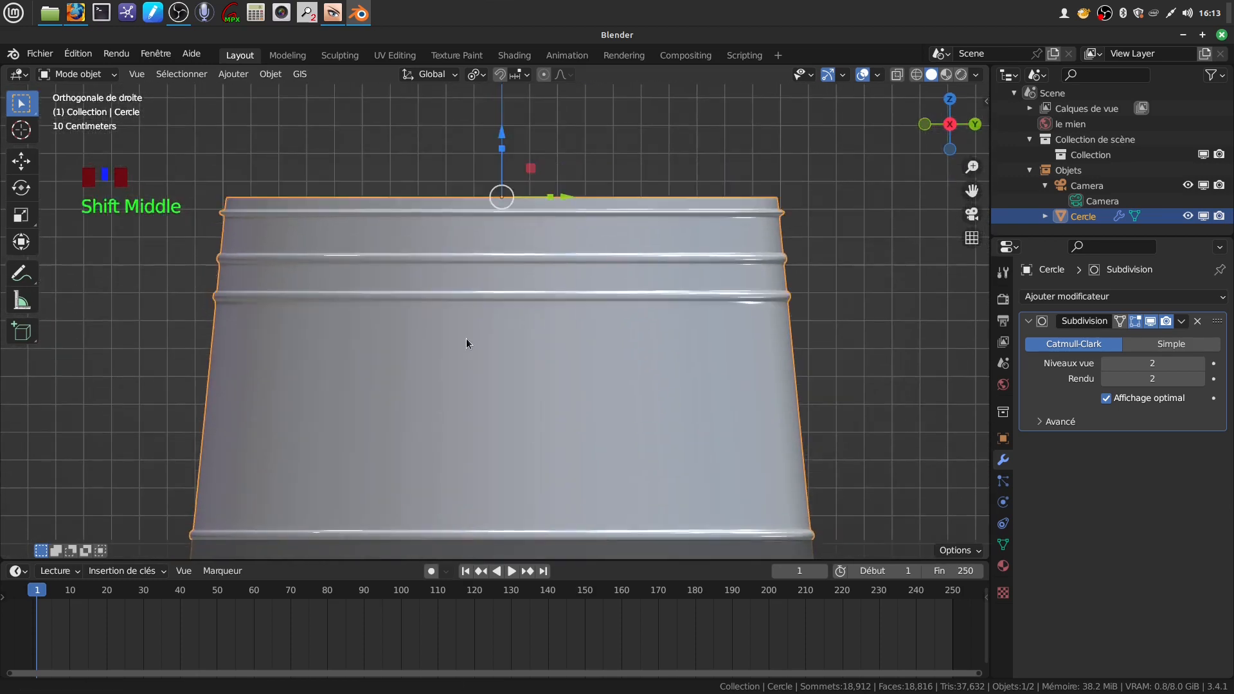
key("Tab")
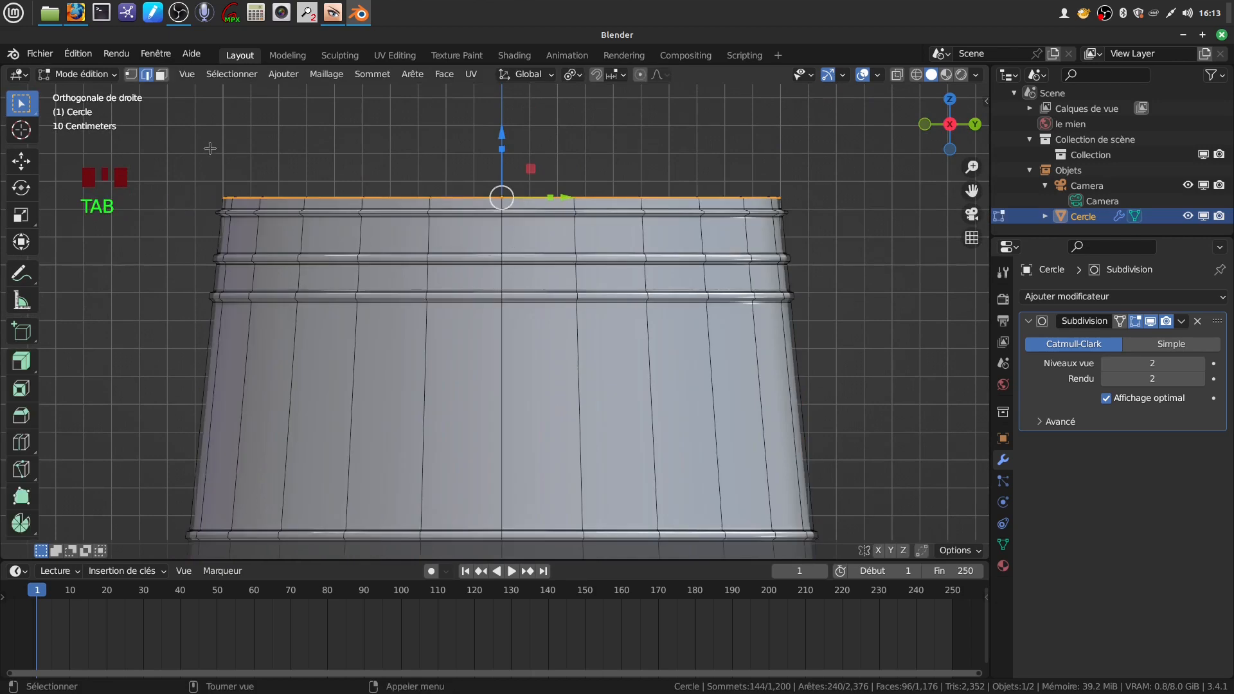
left_click(160, 75)
scroll(436, 304, "down", 1)
middle_click_drag(437, 304, 503, 327, "shift")
scroll(504, 327, "up", 2)
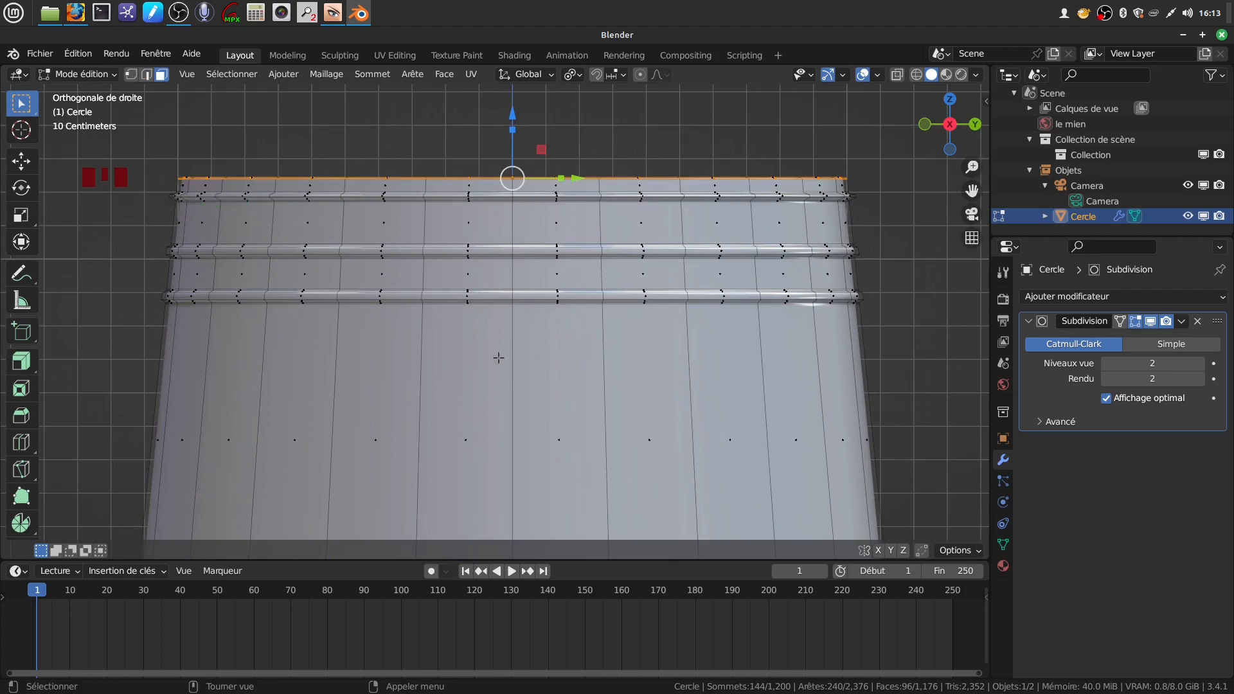
key("ctrl+r")
left_click(519, 383)
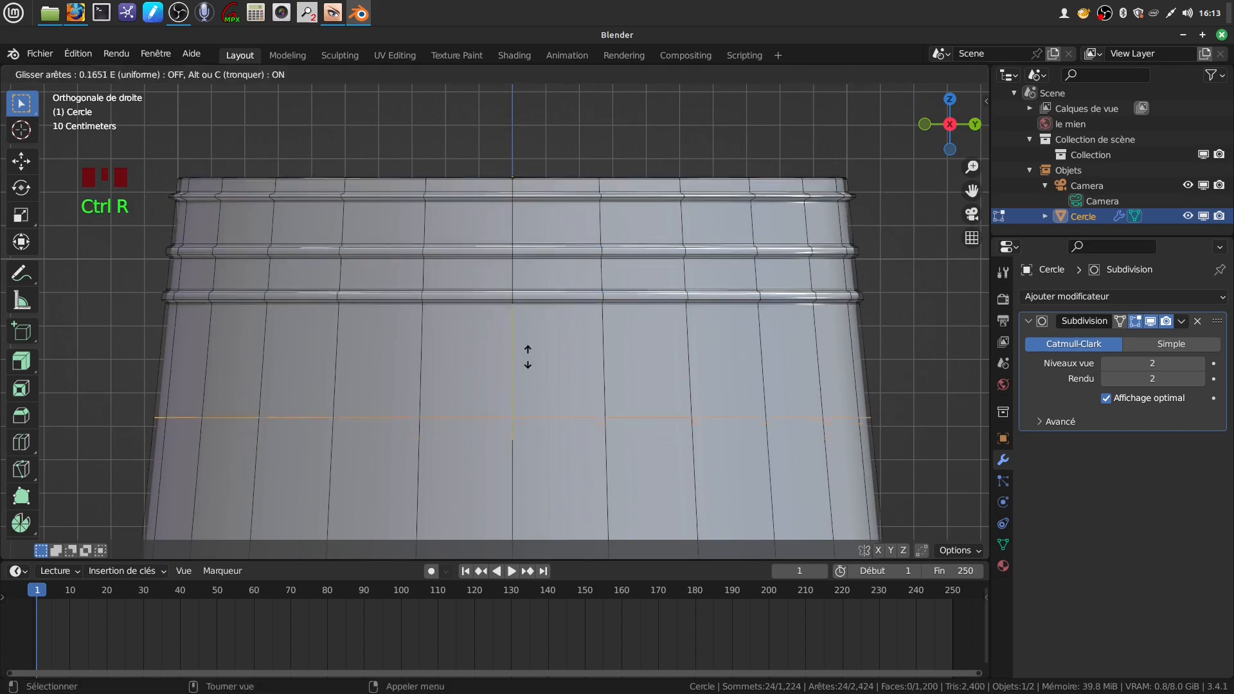
left_click(540, 291)
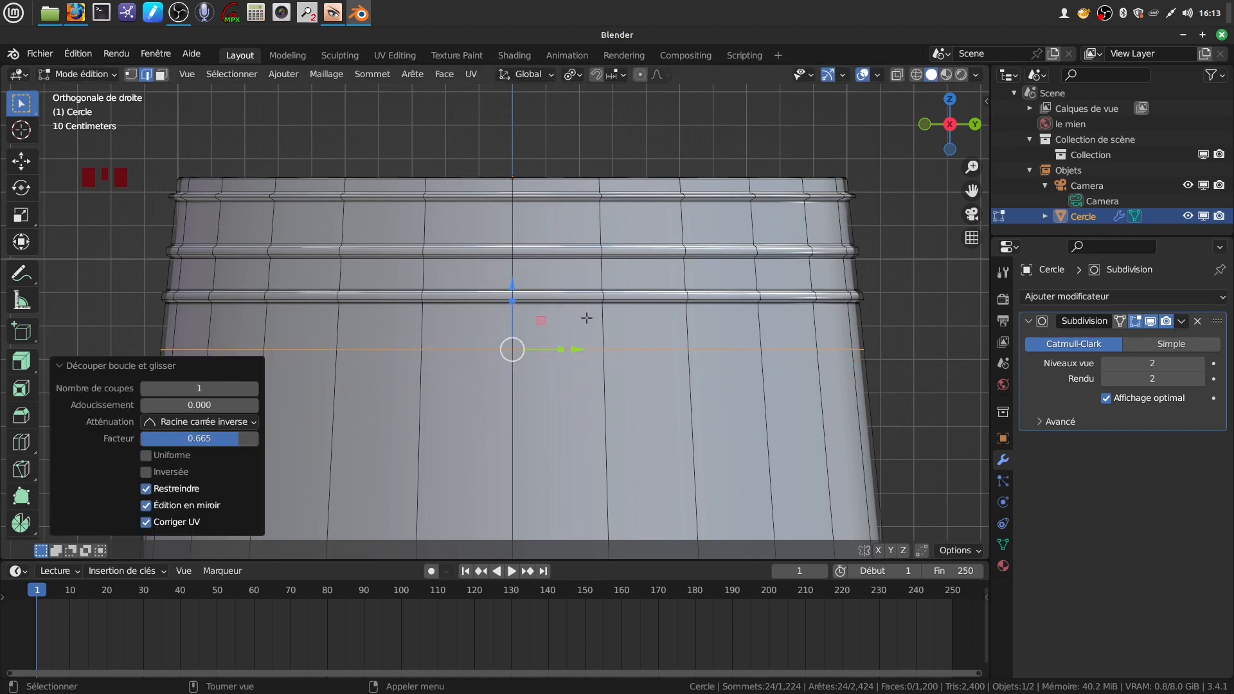
Inset the central face pairs below the first and third upper bands by 0.05074 m, and scale them along Y by 0.217 and 0.440.
key("a")
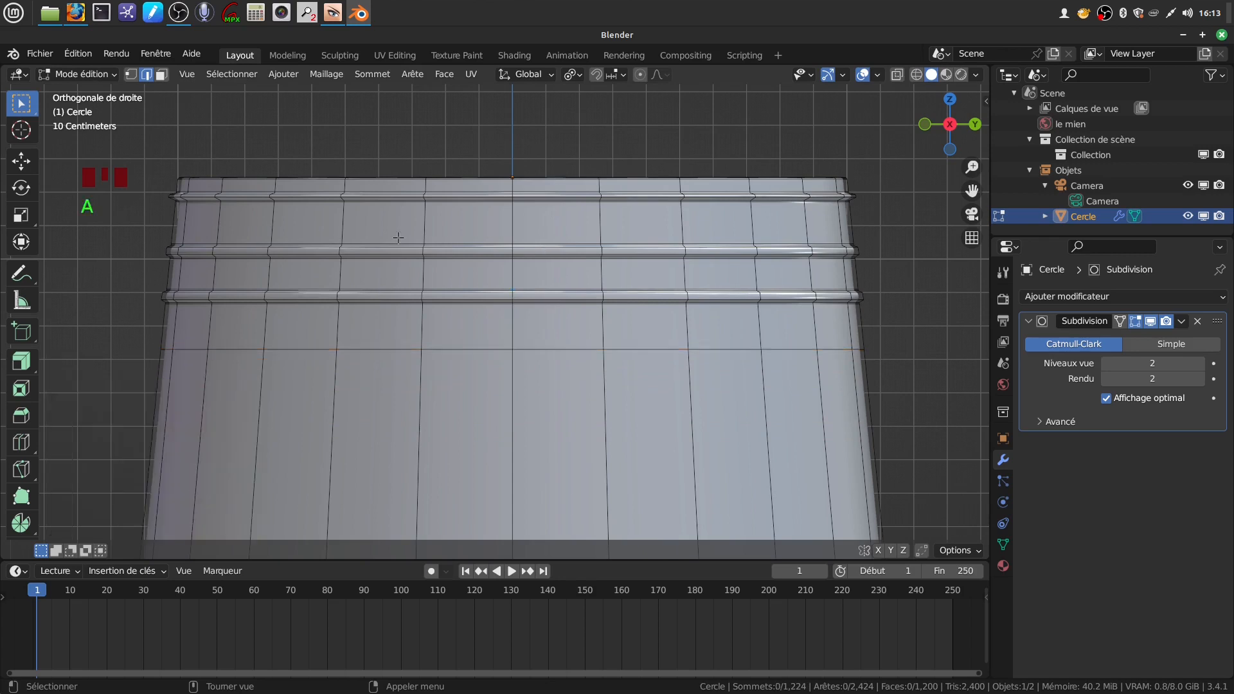
left_click(161, 74)
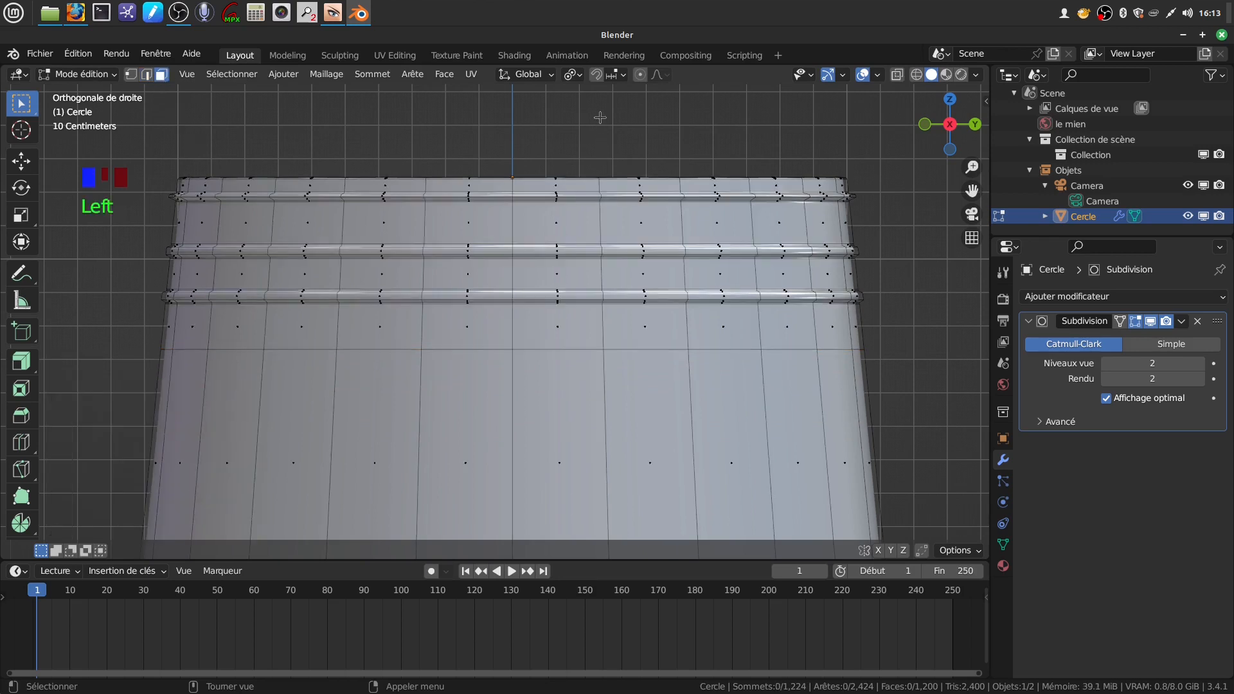
left_click(499, 226)
left_click(555, 225, "shift")
left_click(496, 326, "shift")
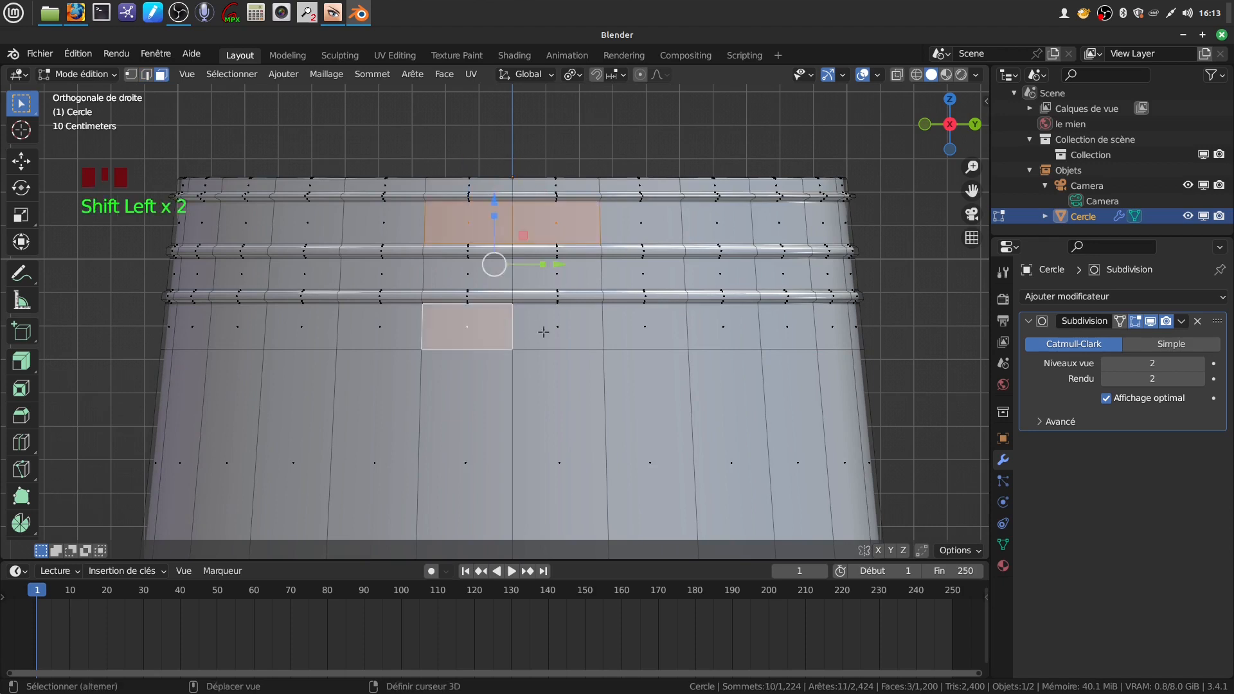
left_click(597, 344, "shift")
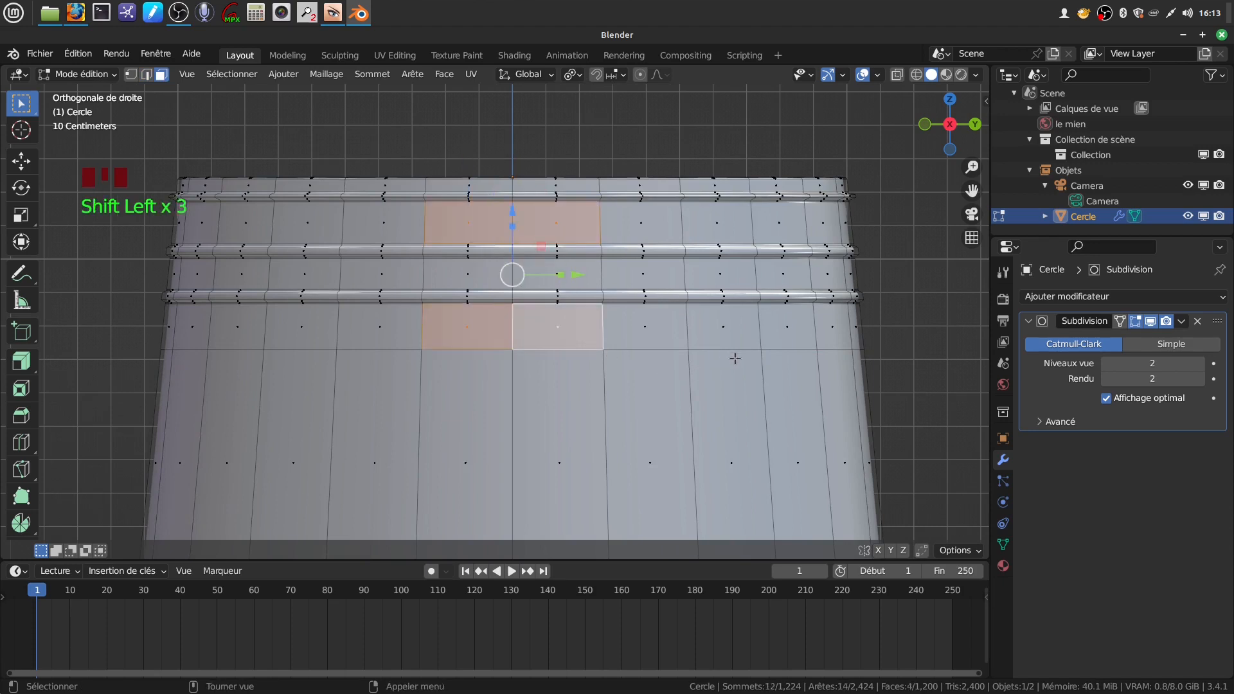
key("i")
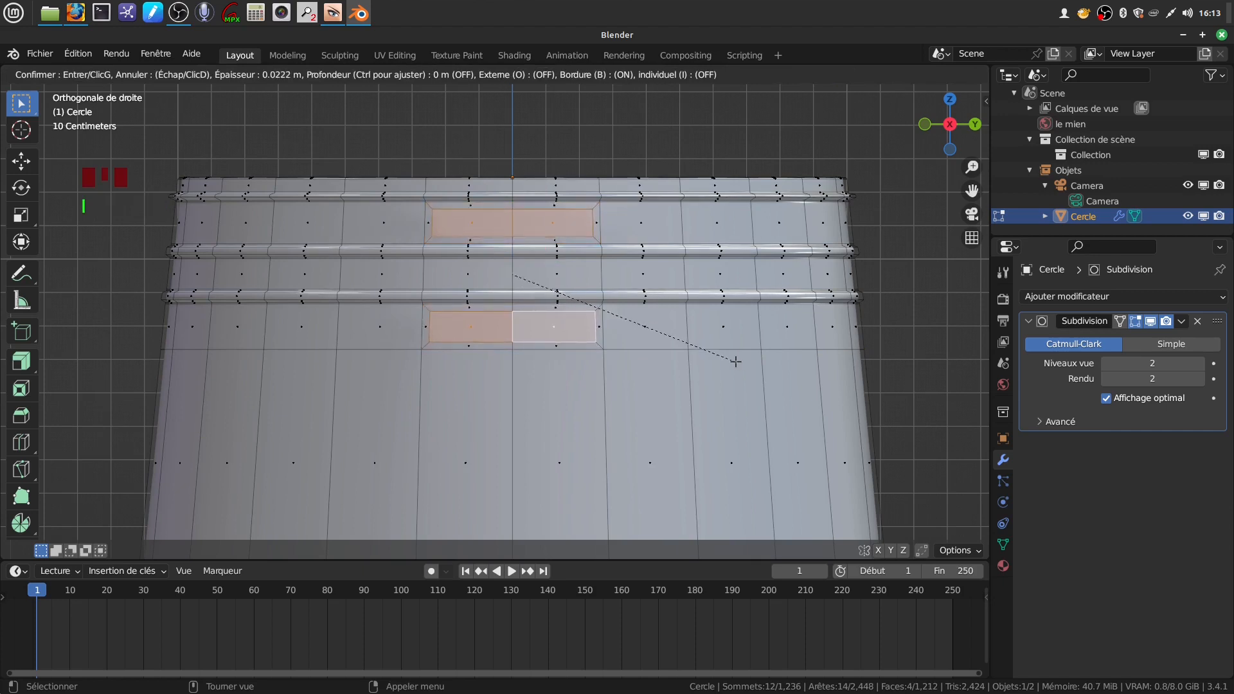
left_click(726, 362)
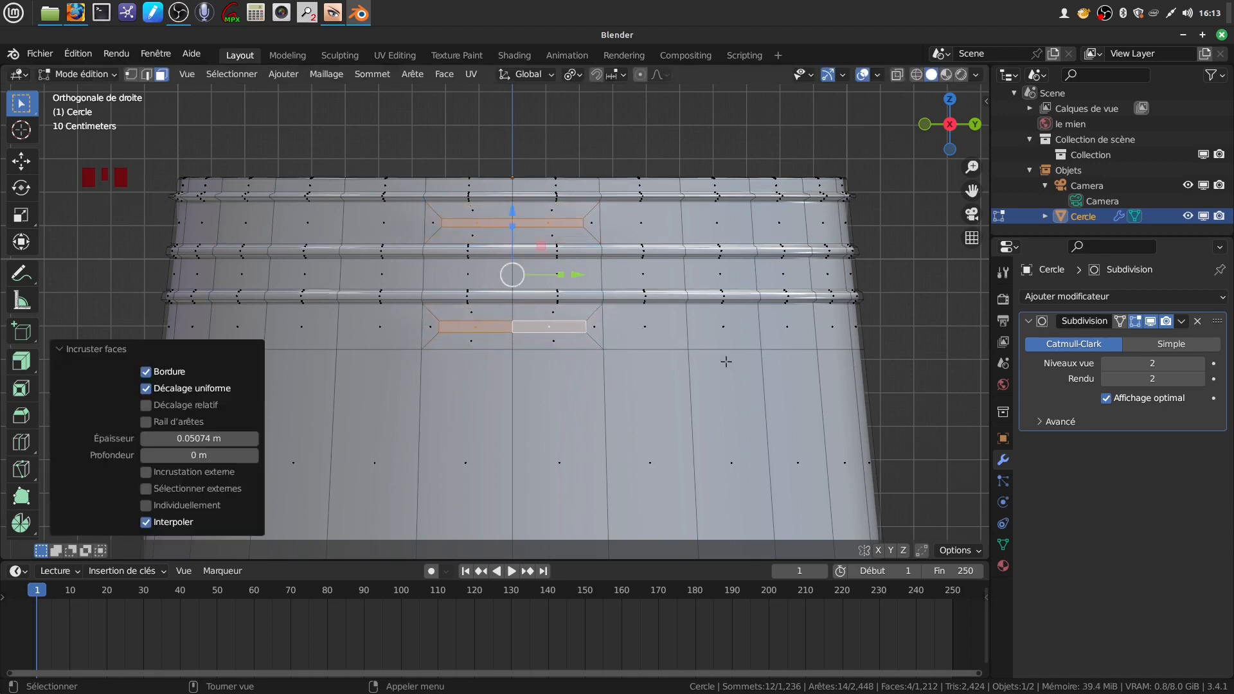
left_click_drag(561, 276, 514, 272)
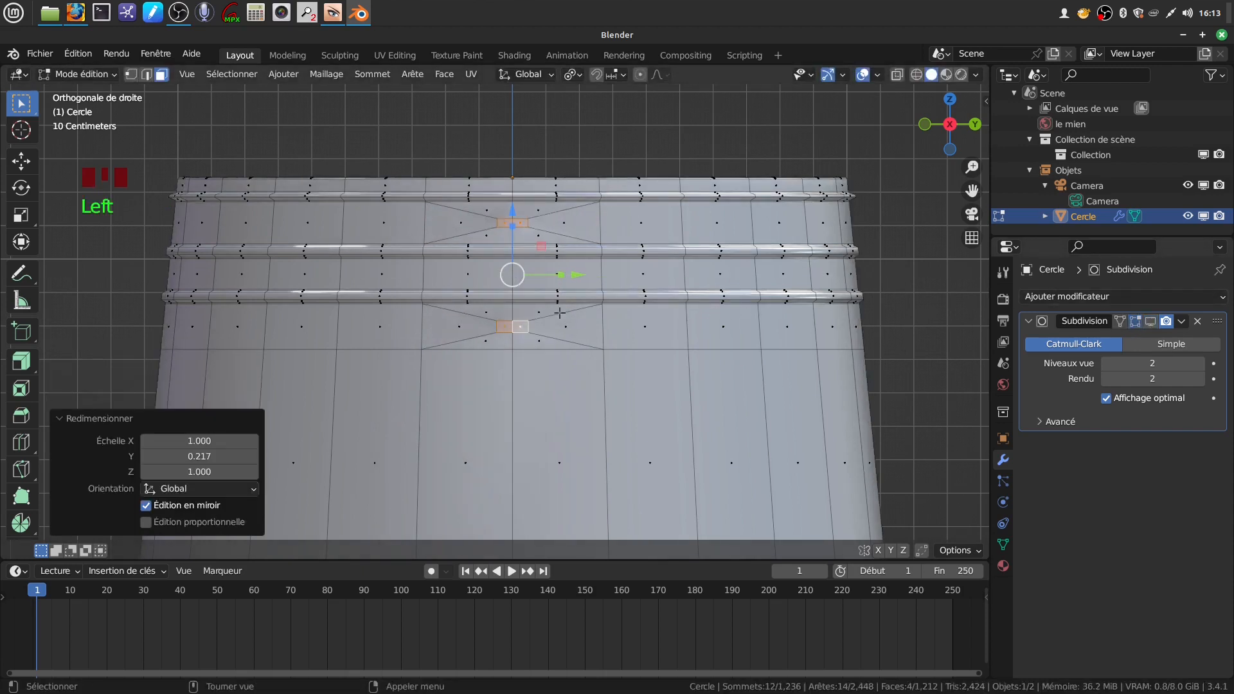
left_click_drag(554, 277, 534, 277)
right_click(699, 122)
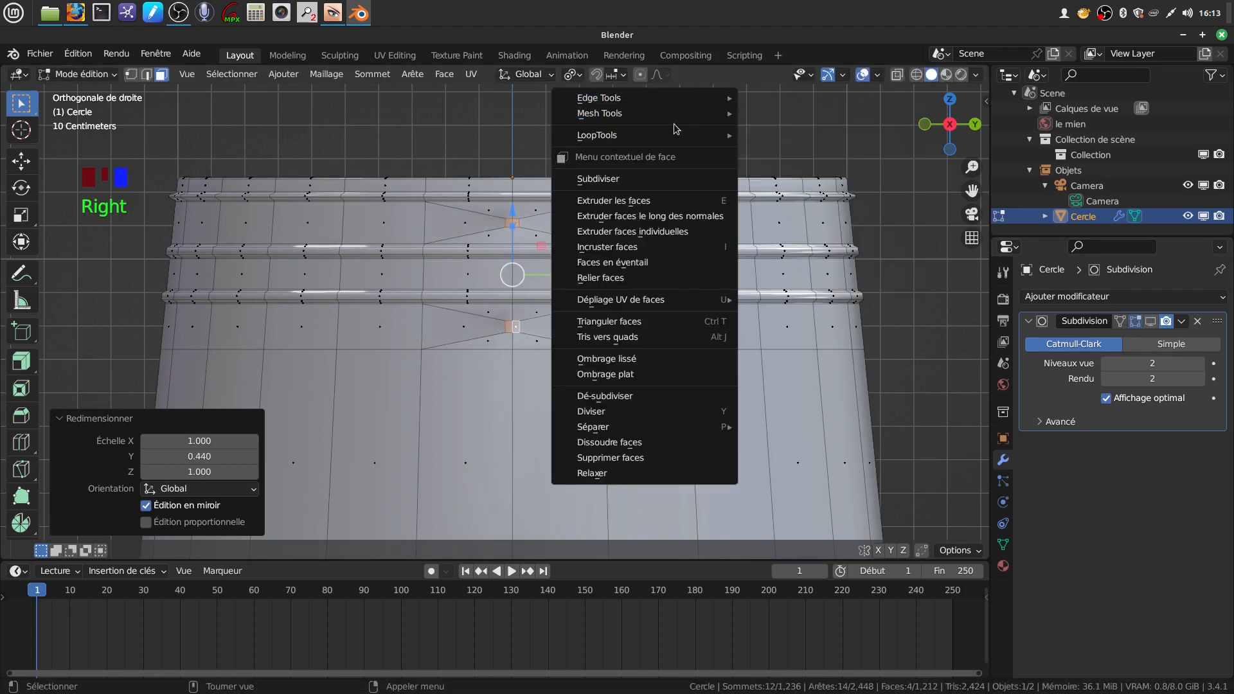
mouse_move(705, 139)
left_click(774, 149)
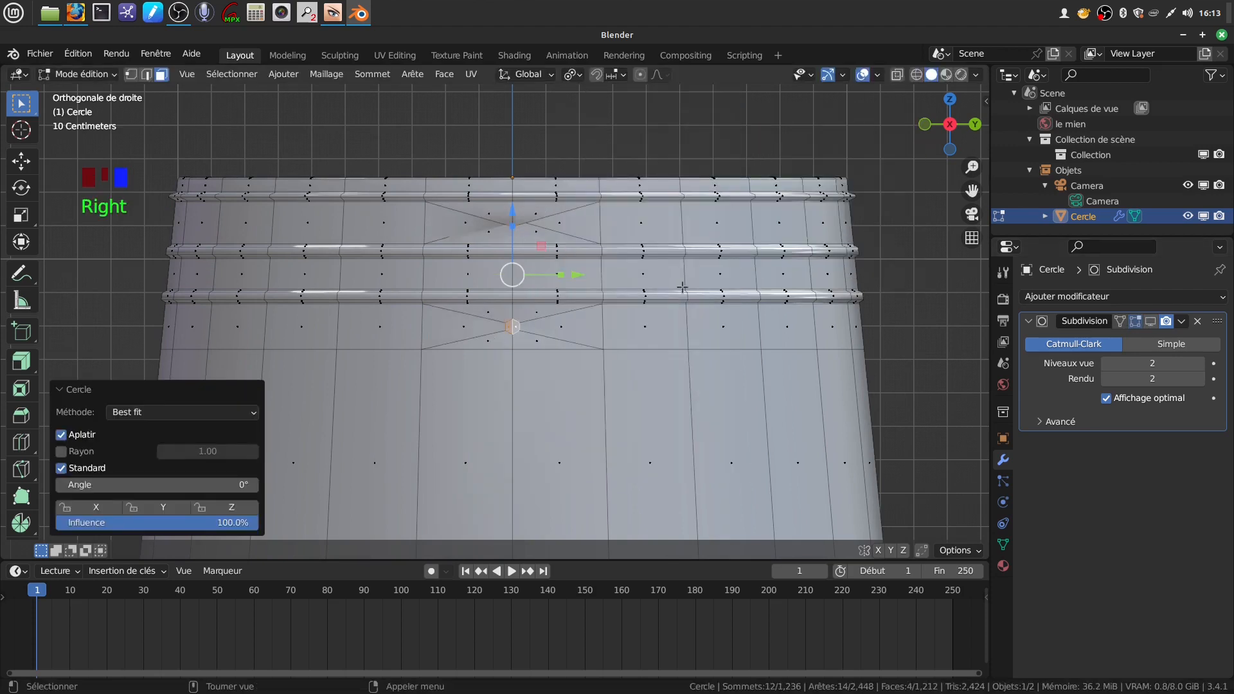
key("s")
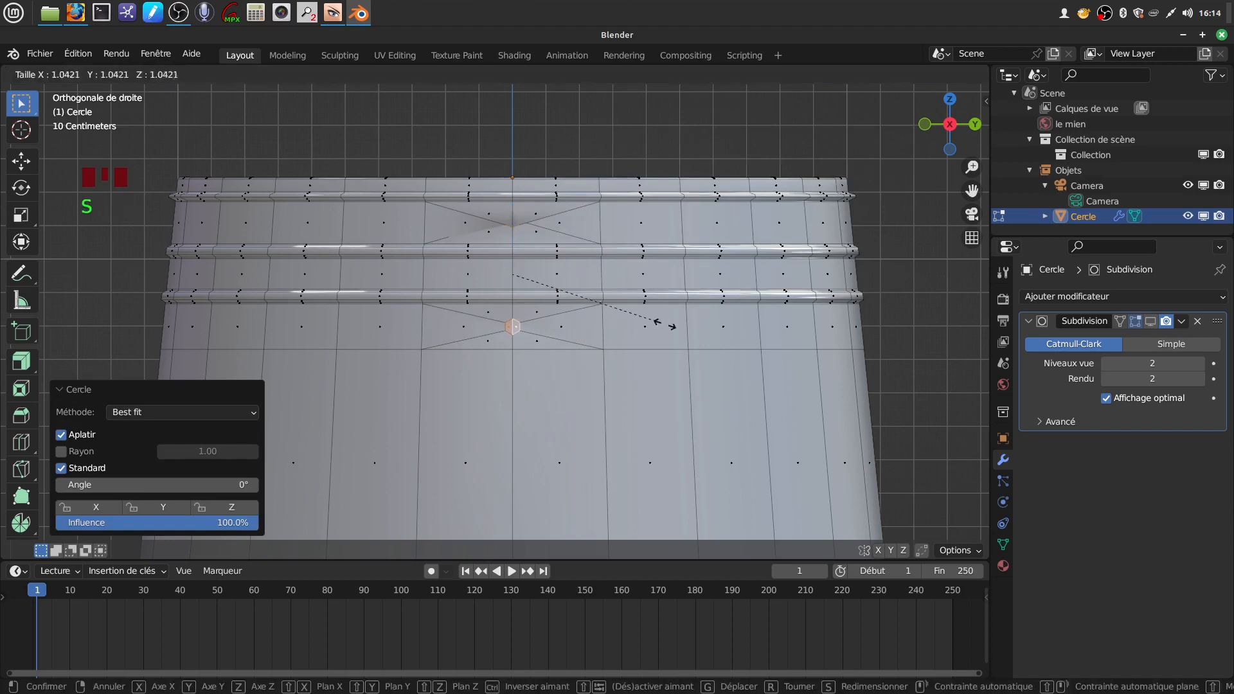
right_click(769, 354)
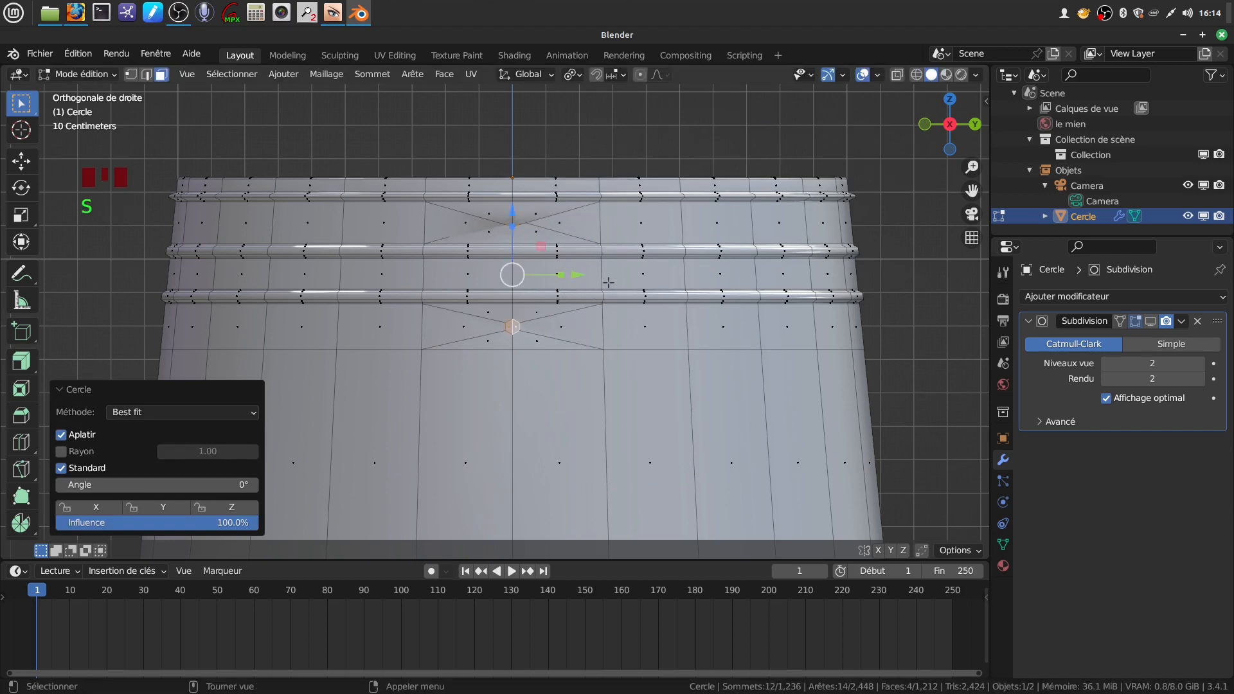
key("ctrl+z")
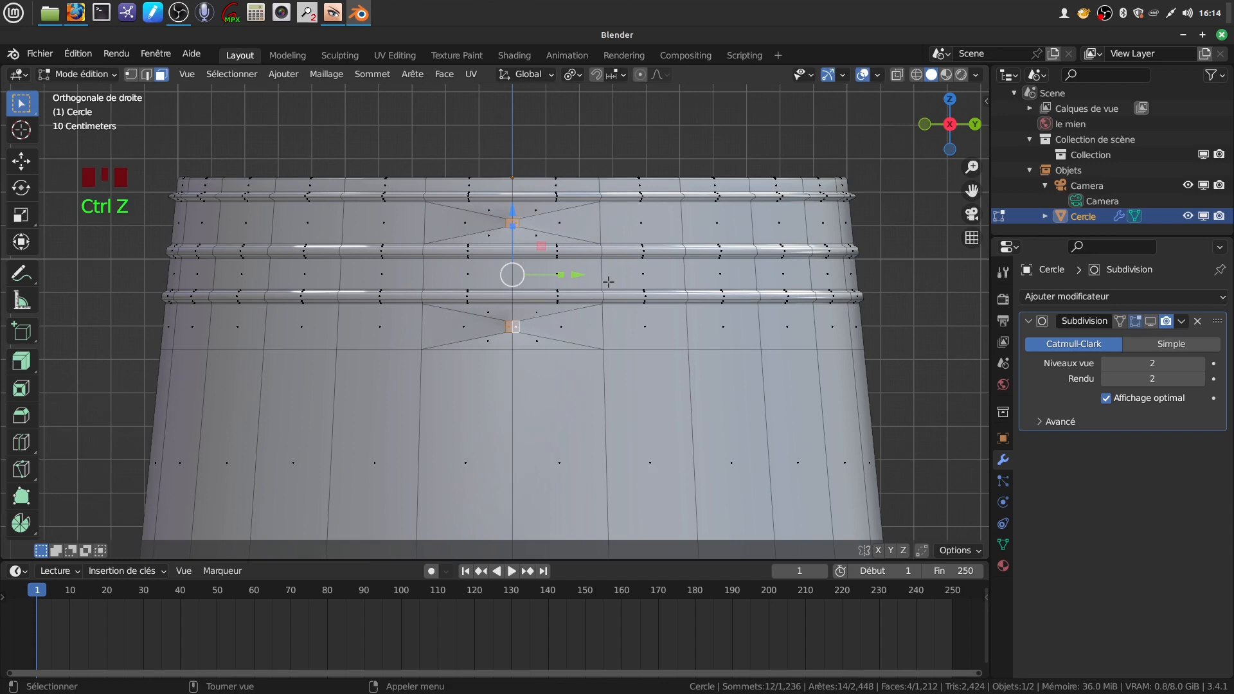
Scale the two inset face pairs 1.811 along Z and round them with the LoopTools Circle operation.
scroll(608, 282, "up", 4)
middle_click_drag(593, 235, 579, 288, "shift")
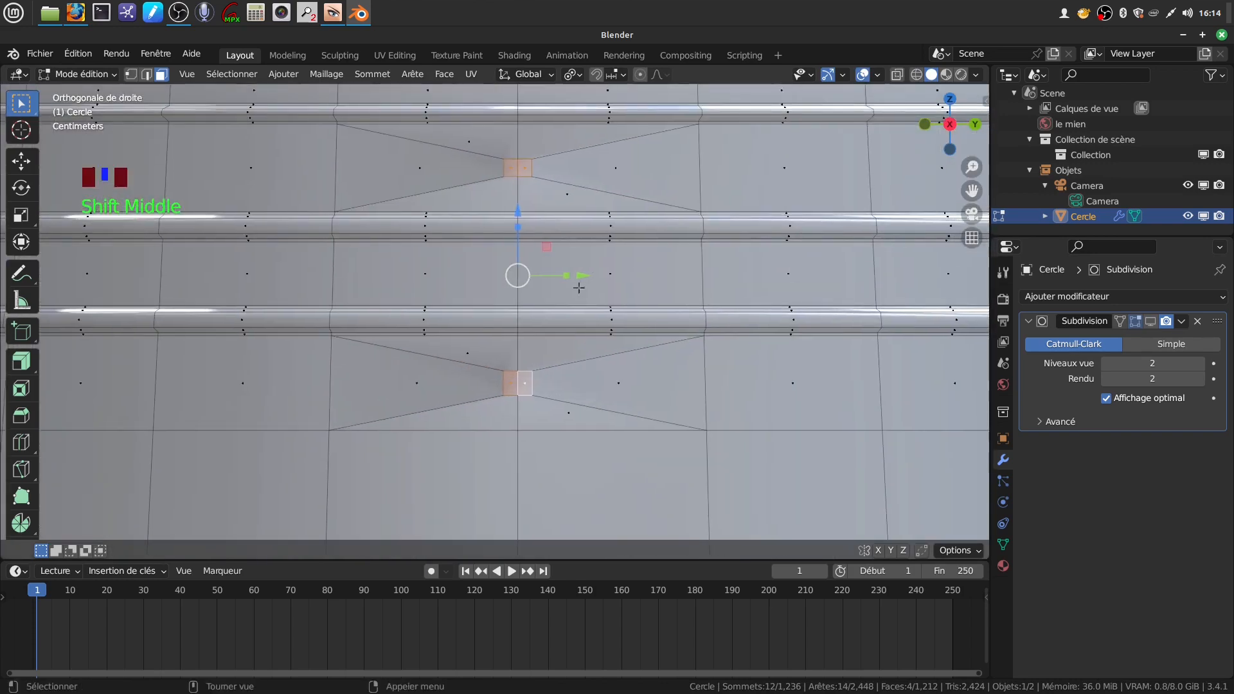
left_click_drag(524, 223, 516, 190)
scroll(631, 253, "down", 4)
middle_click_drag(631, 253, 624, 247, "shift")
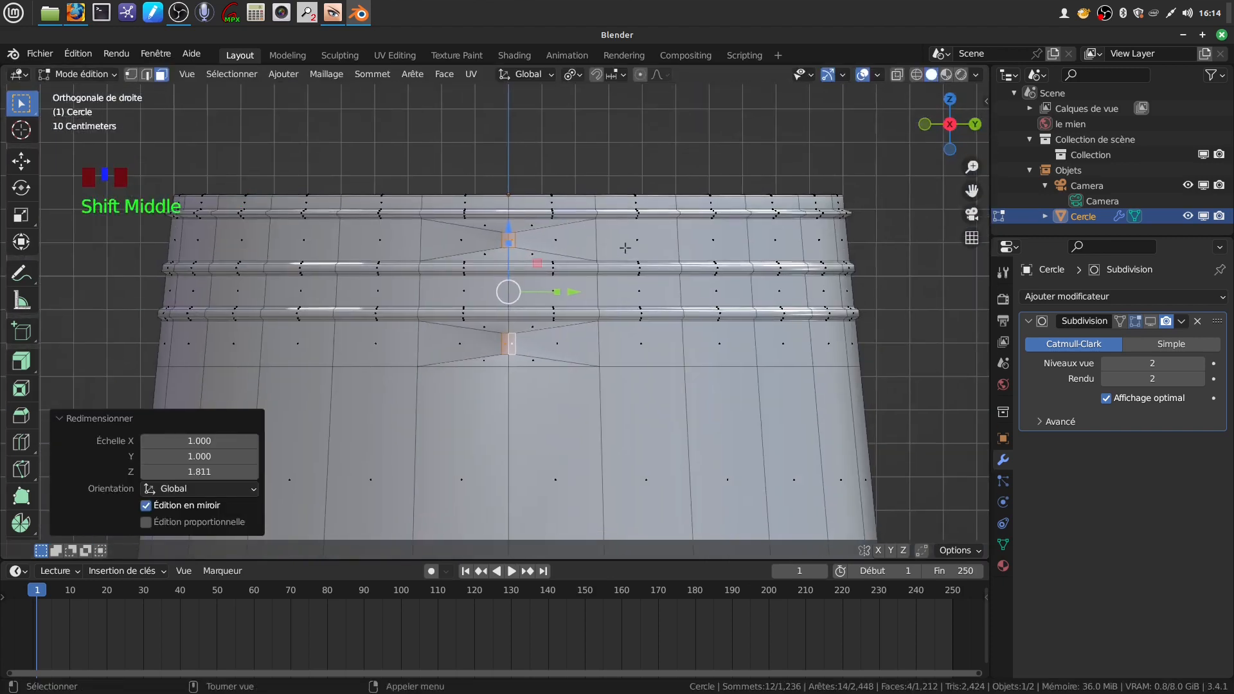
right_click(668, 161)
mouse_move(665, 164)
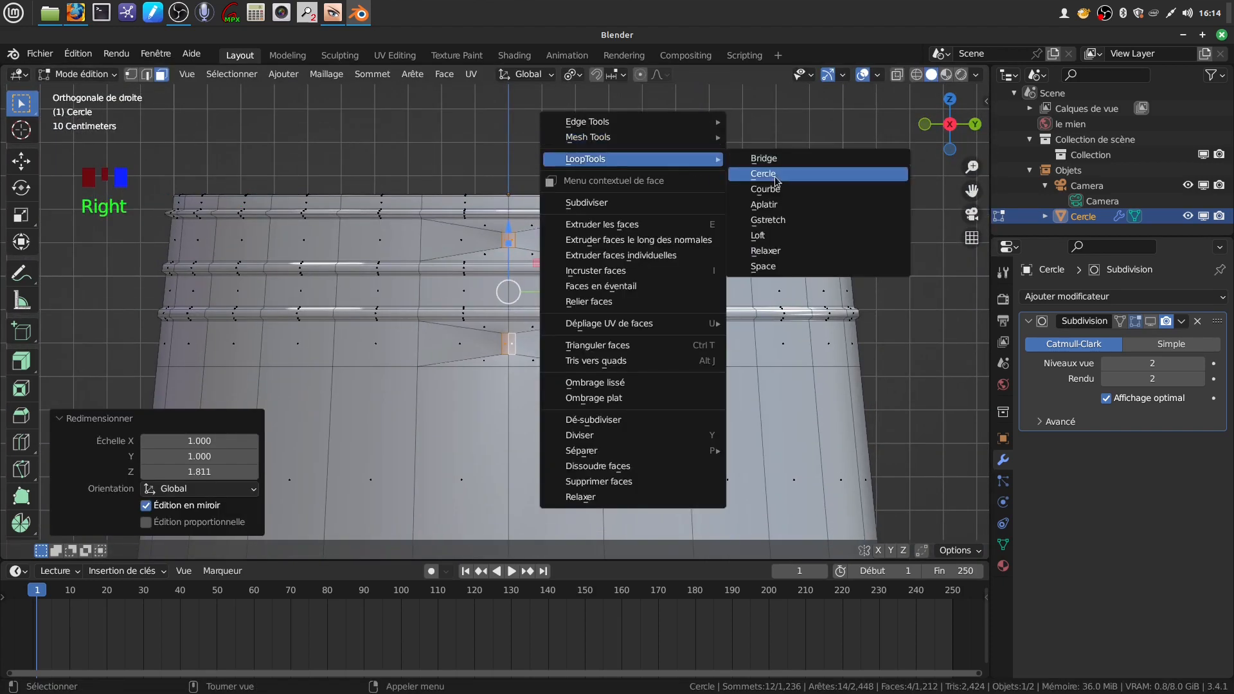
left_click(774, 177)
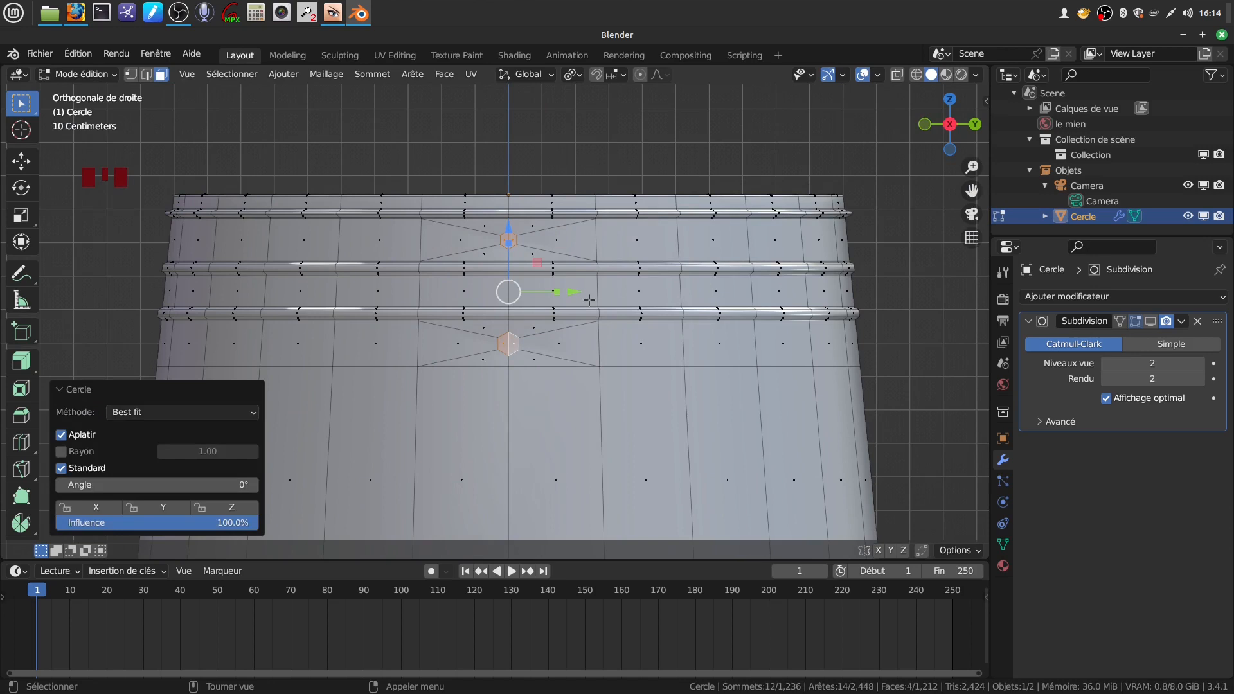
Scale both rounded face pairs uniformly by 1.504.
middle_click_drag(592, 298, 616, 322, "shift")
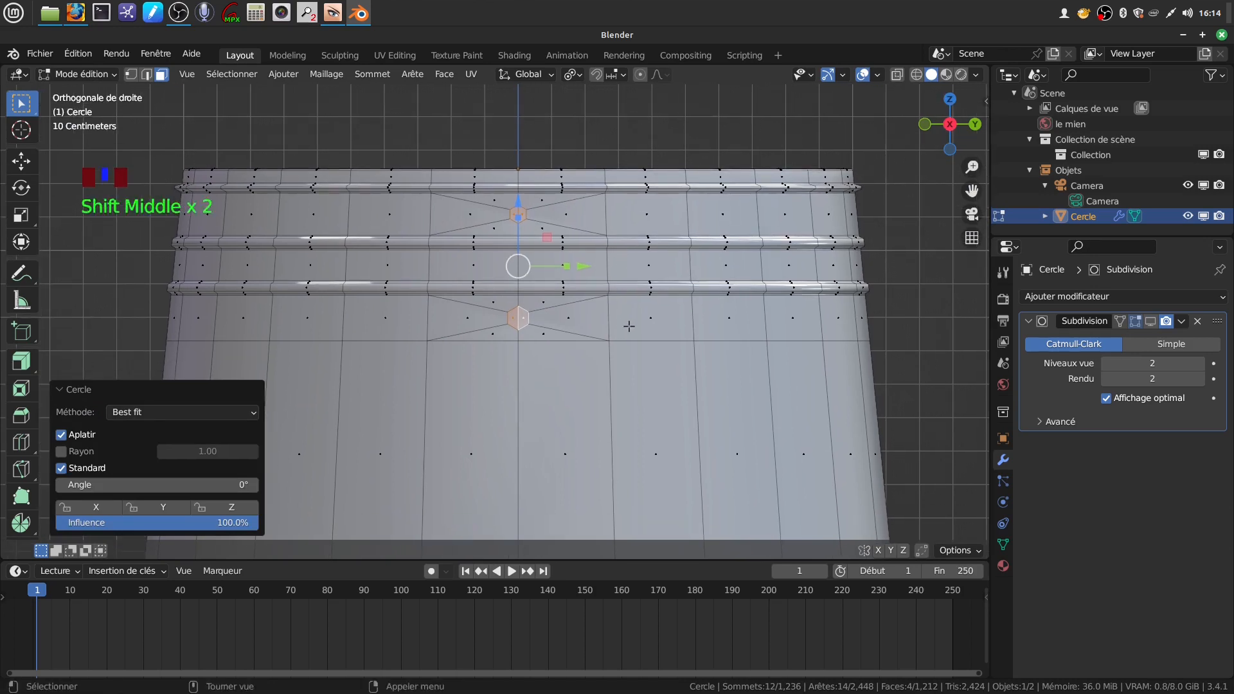
key("s")
left_click(696, 341)
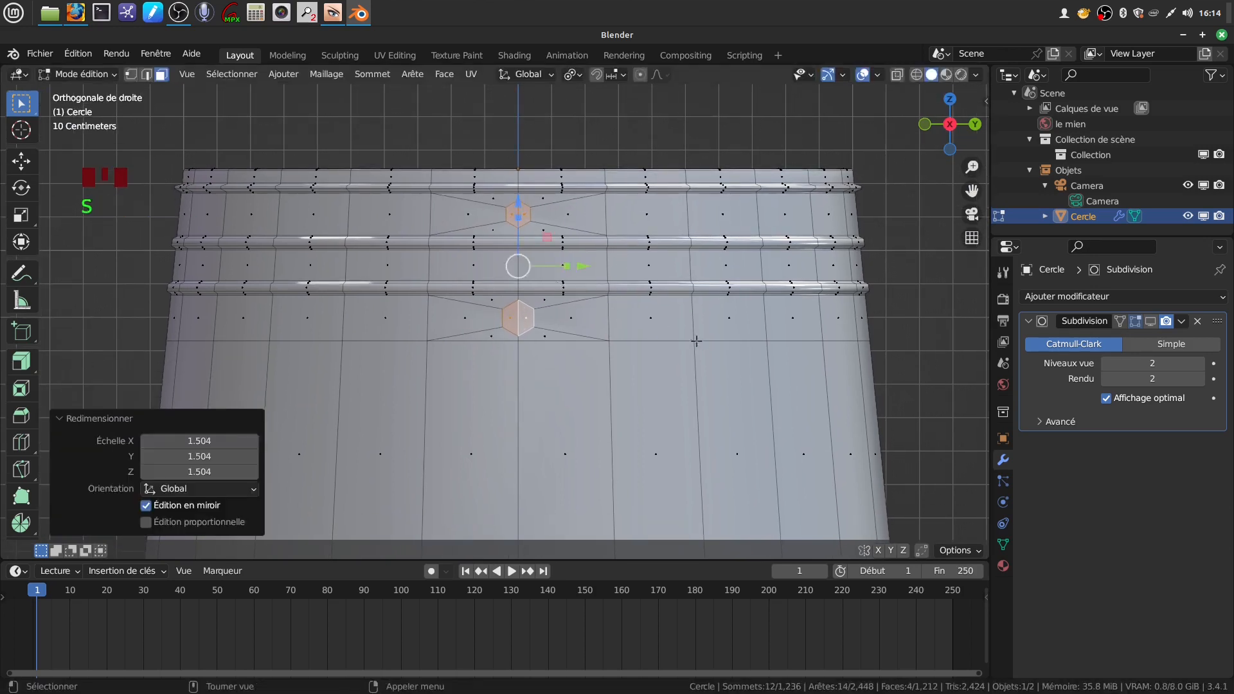
Deselect the lower rounded face pair and scale the upper pair uniformly by 1.427.
middle_click_drag(592, 265, 604, 285, "shift")
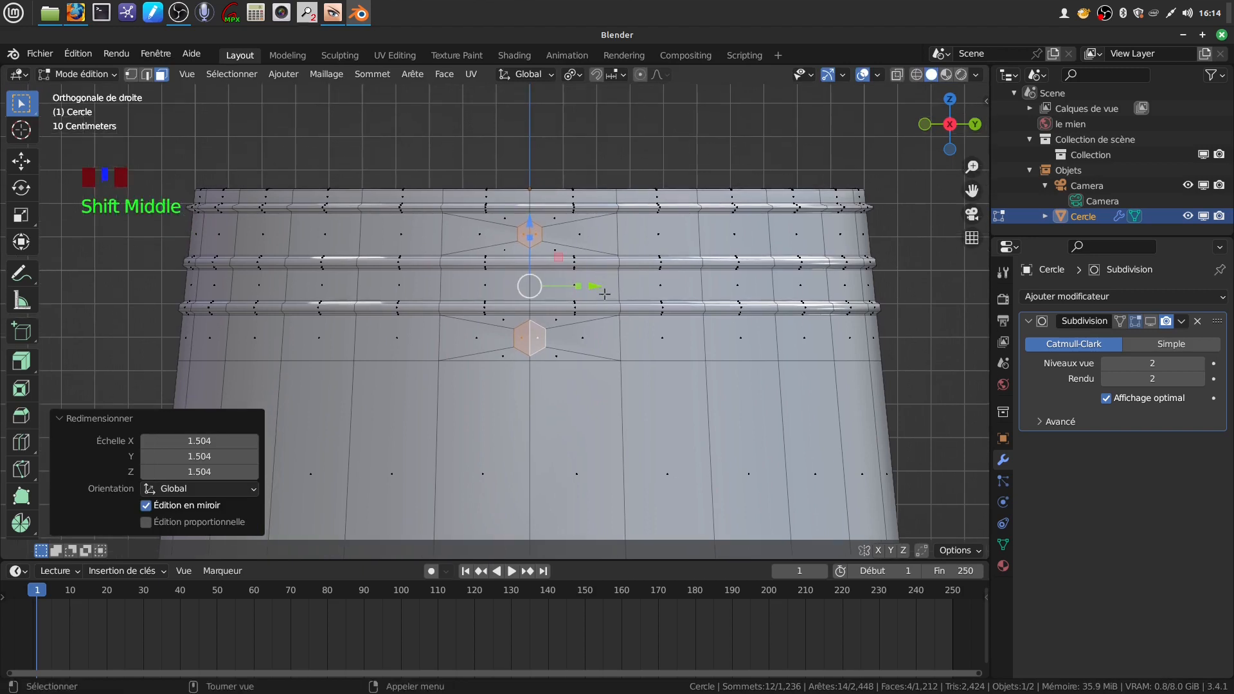
left_click(530, 340, "shift")
left_click(531, 340, "shift")
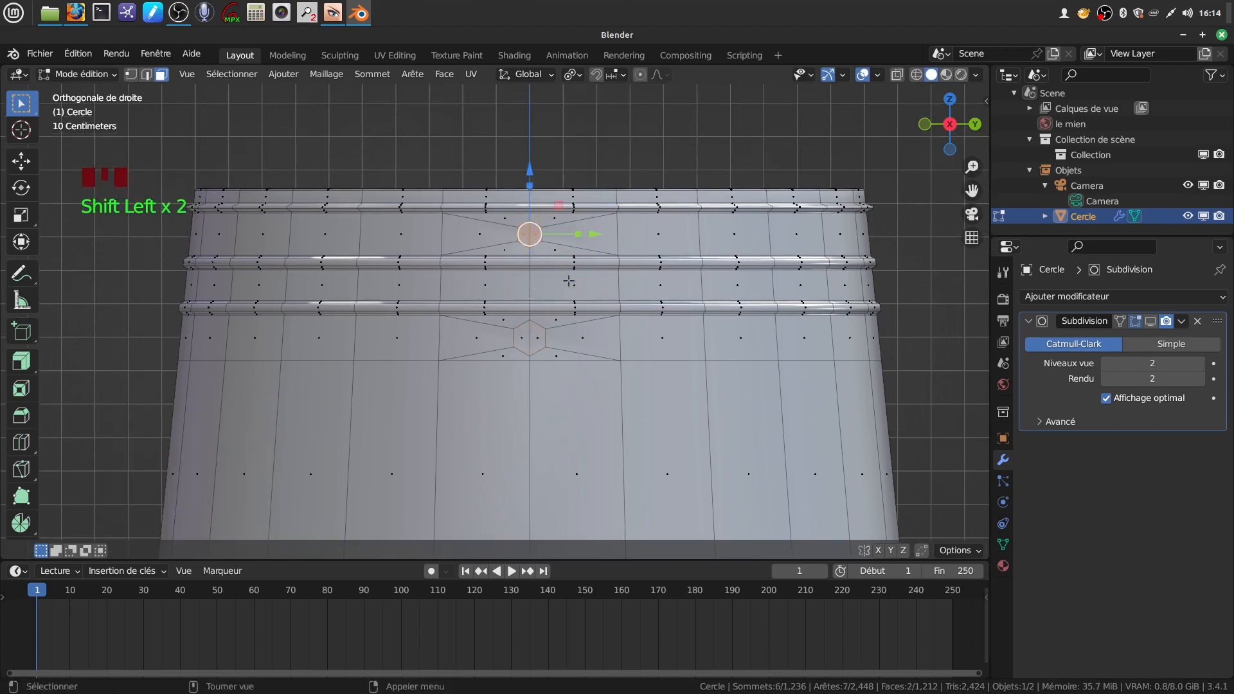
key("s")
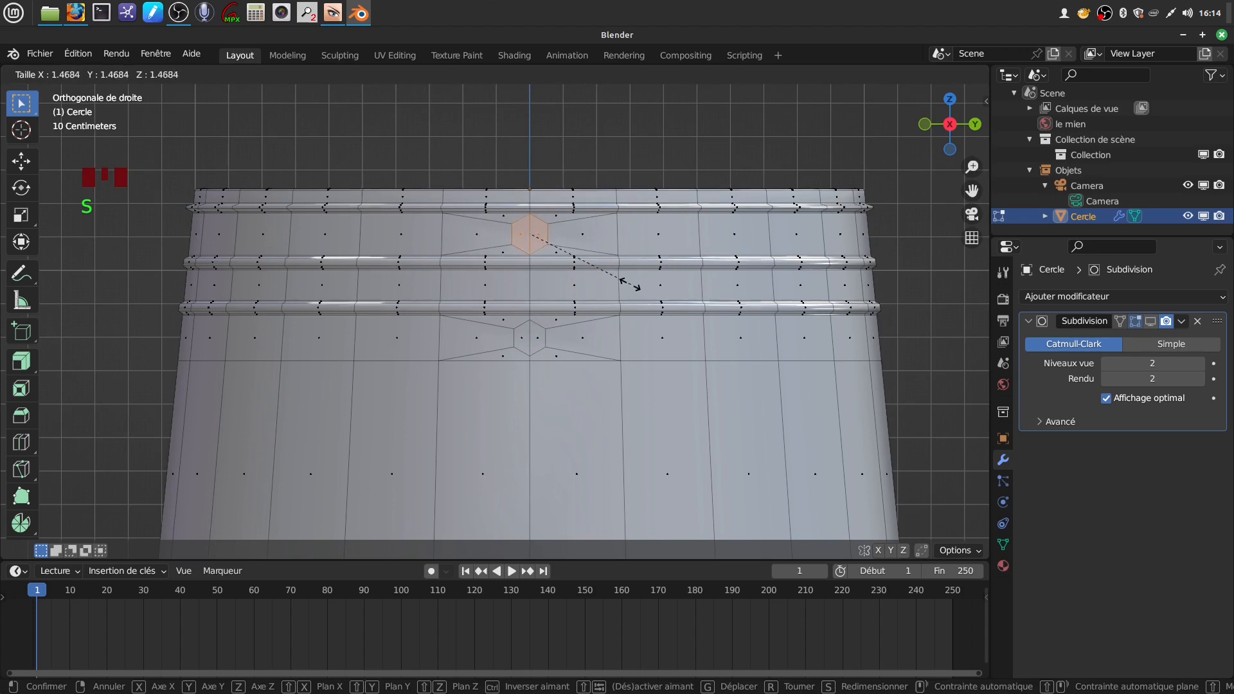
Add the lower rounded face pair to the selection and move both pairs 0.017734 m along X in front orthographic view.
middle_click_drag(559, 276, 535, 390)
scroll(598, 331, "down", 2)
scroll(534, 393, "up", 2)
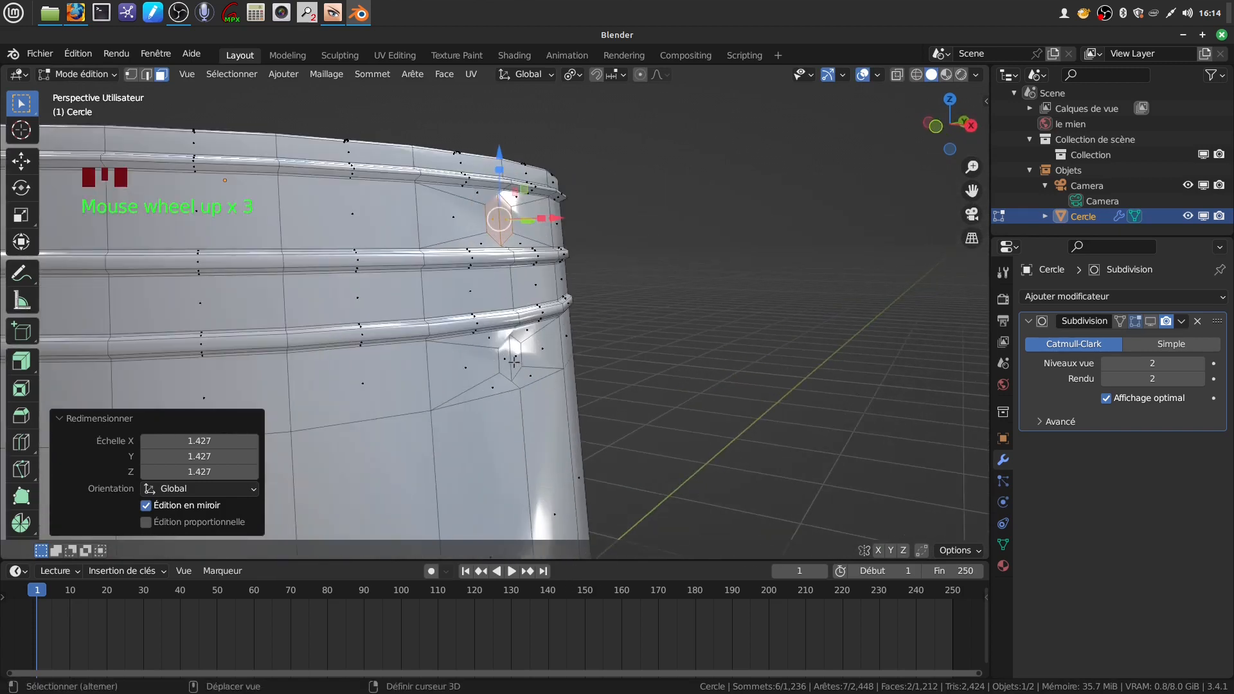
left_click(516, 362, "shift")
left_click(511, 368, "shift")
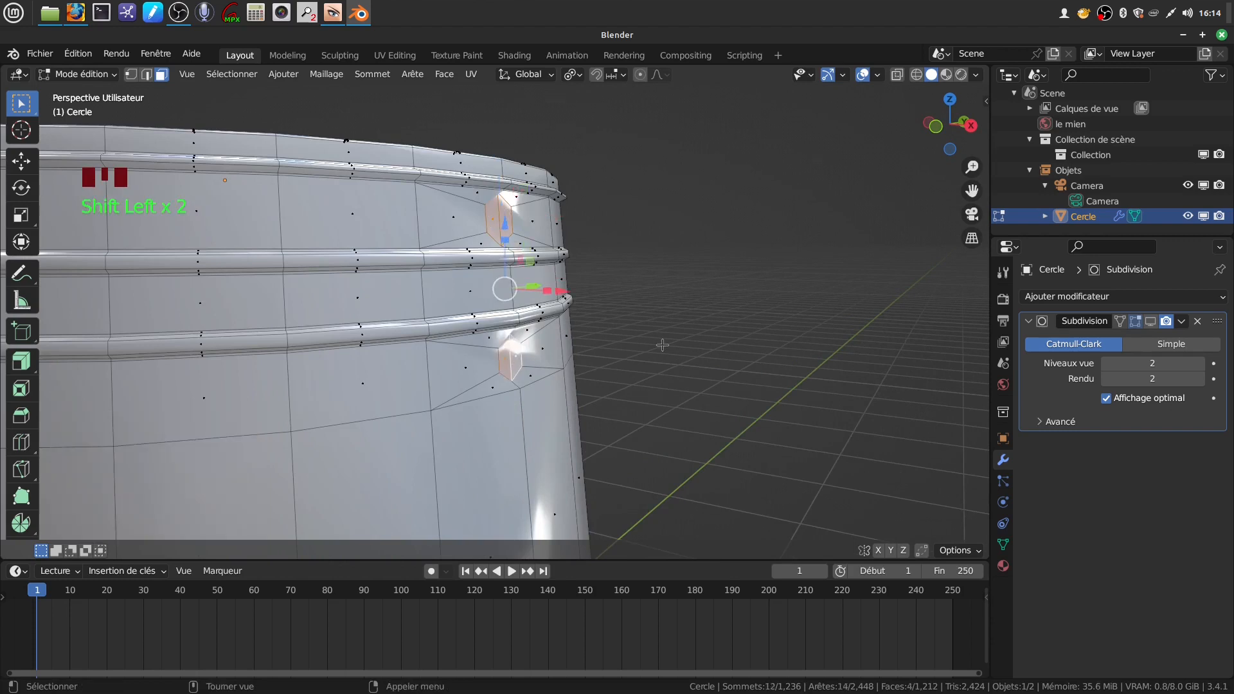
key("KP_1")
scroll(661, 345, "up", 1)
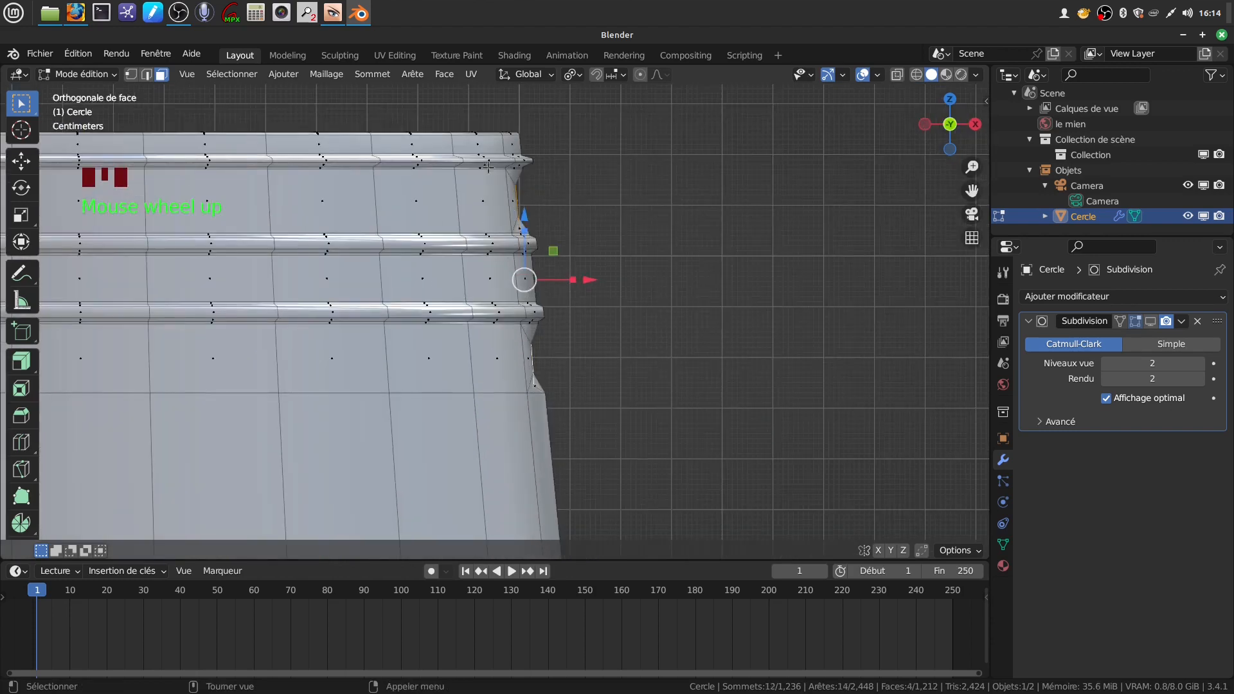
left_click_drag(591, 282, 603, 280)
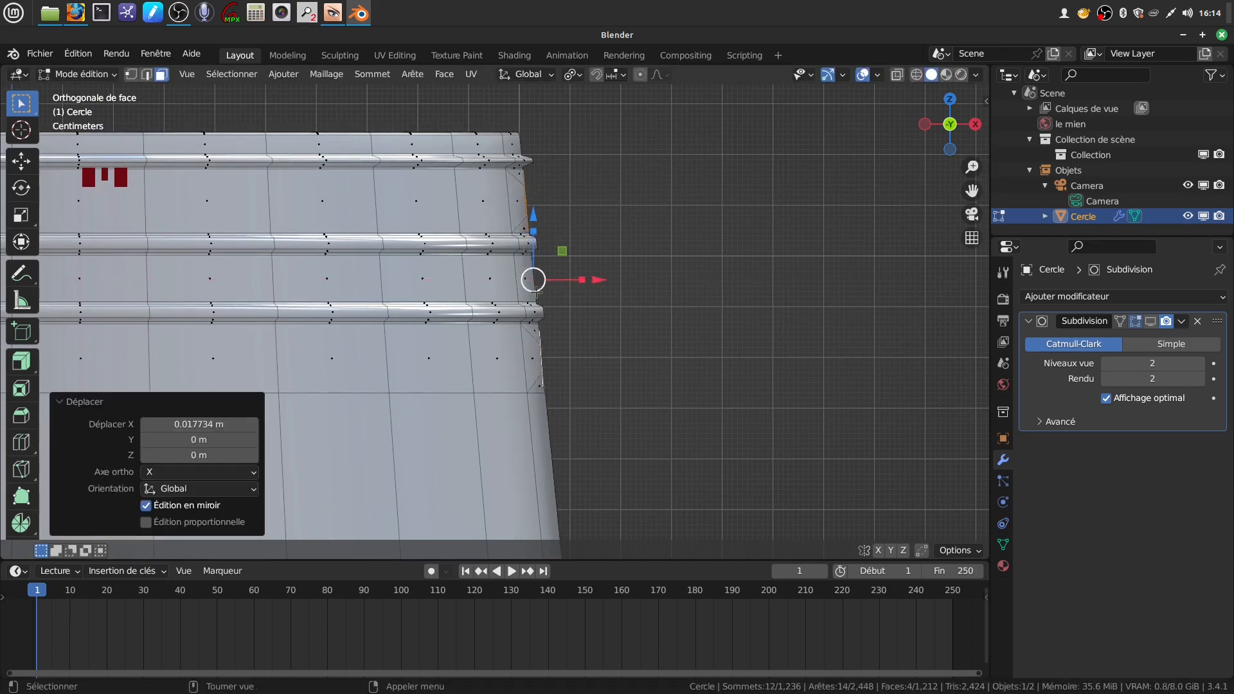
Extrude only the upper rounded face pair 0.28164 m along X and rotate its end faces 4.07° in front orthographic view.
middle_click_drag(579, 286, 653, 290)
left_click(543, 357, "shift")
left_click(544, 358, "shift")
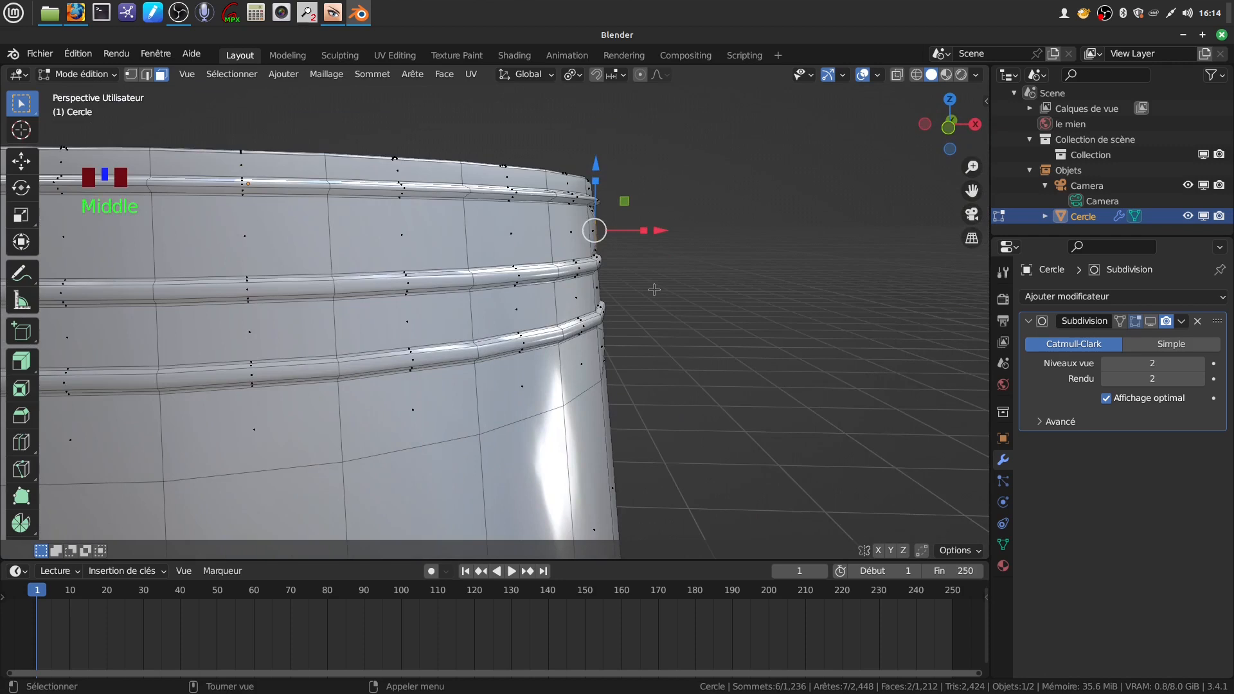
key("KP_1")
scroll(654, 290, "down", 3)
scroll(653, 293, "down", 2)
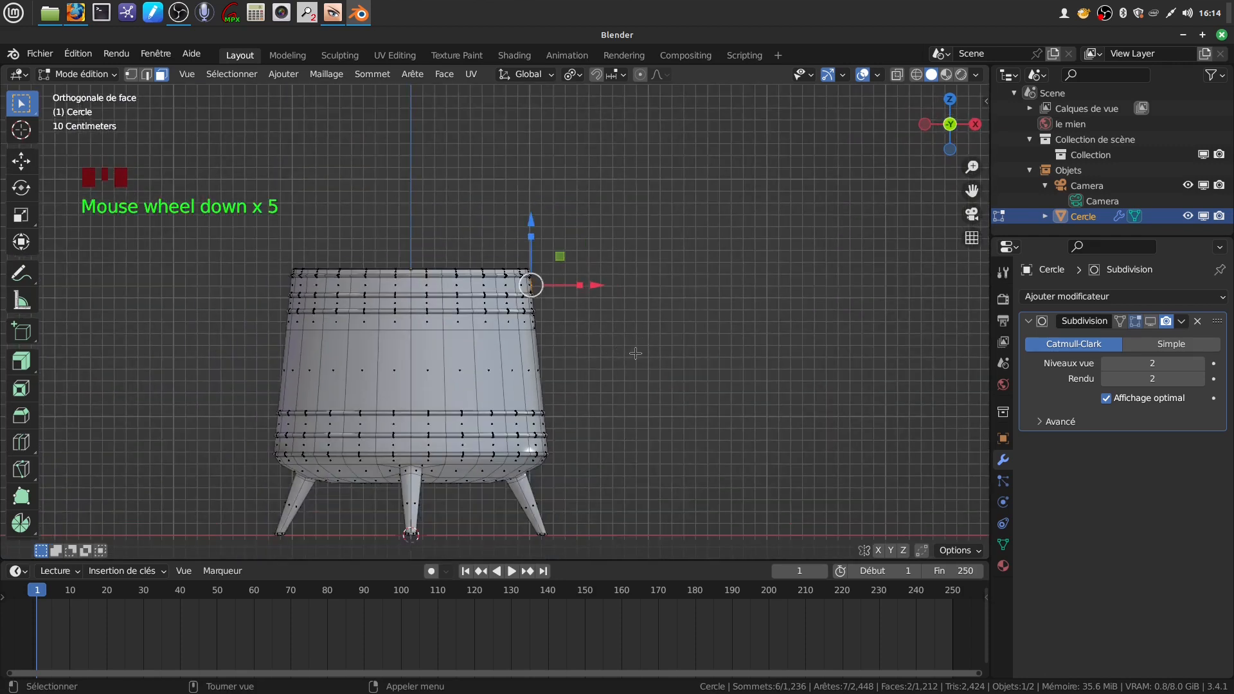
key("e")
left_click_drag(597, 285, 633, 272)
scroll(621, 361, "up", 4)
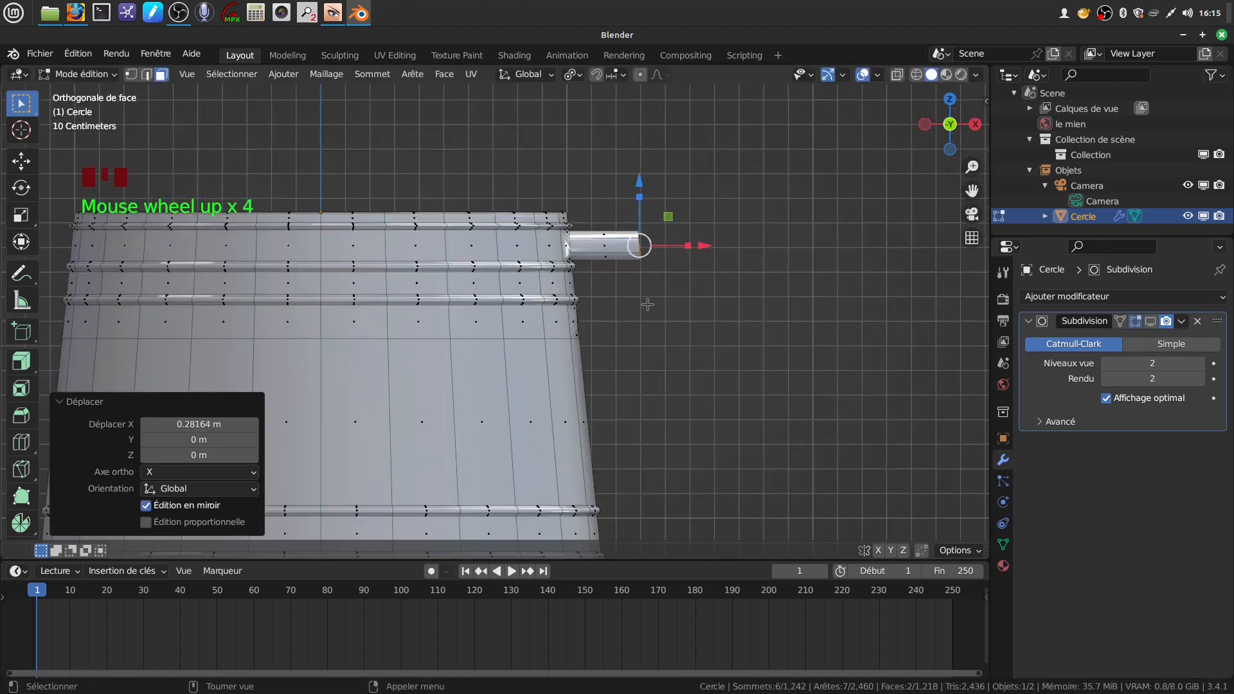
key("r")
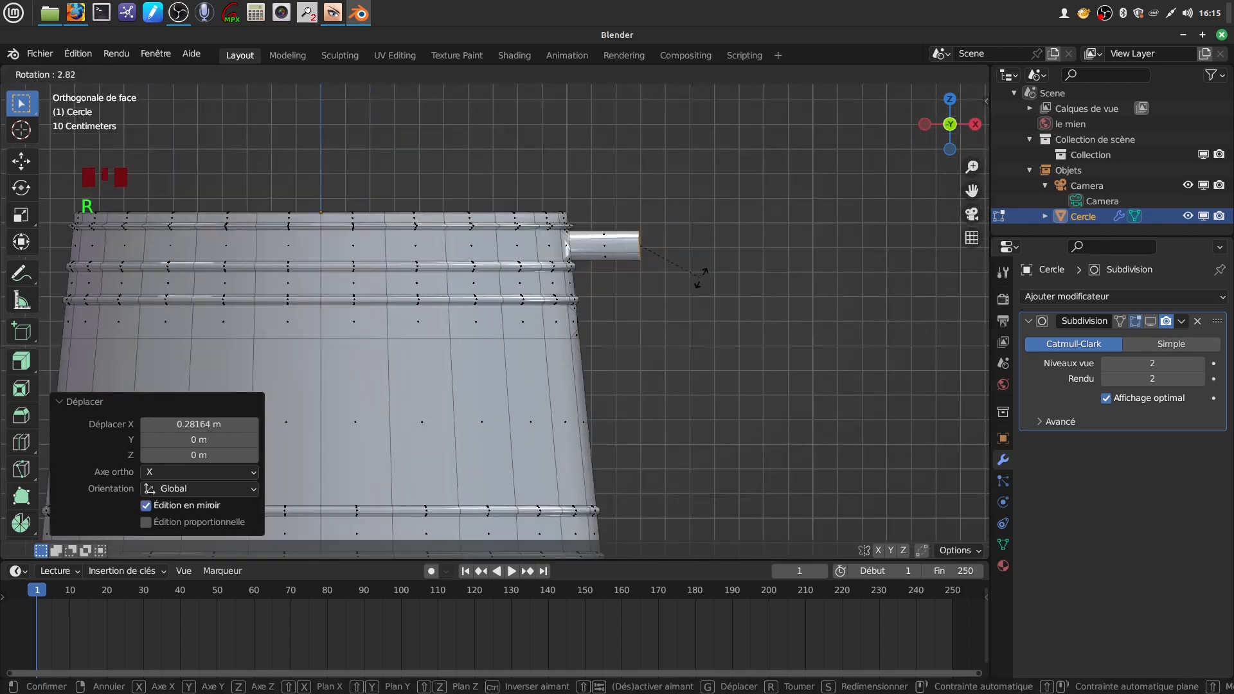
left_click(698, 277)
Bevel the edge loop around the end of the extruded stub with a width of 0.00777 m and 2 segments.
middle_click_drag(710, 235, 599, 320, "shift")
scroll(616, 268, "up", 5)
middle_click_drag(586, 389, 615, 371, "shift")
scroll(615, 371, "up", 4)
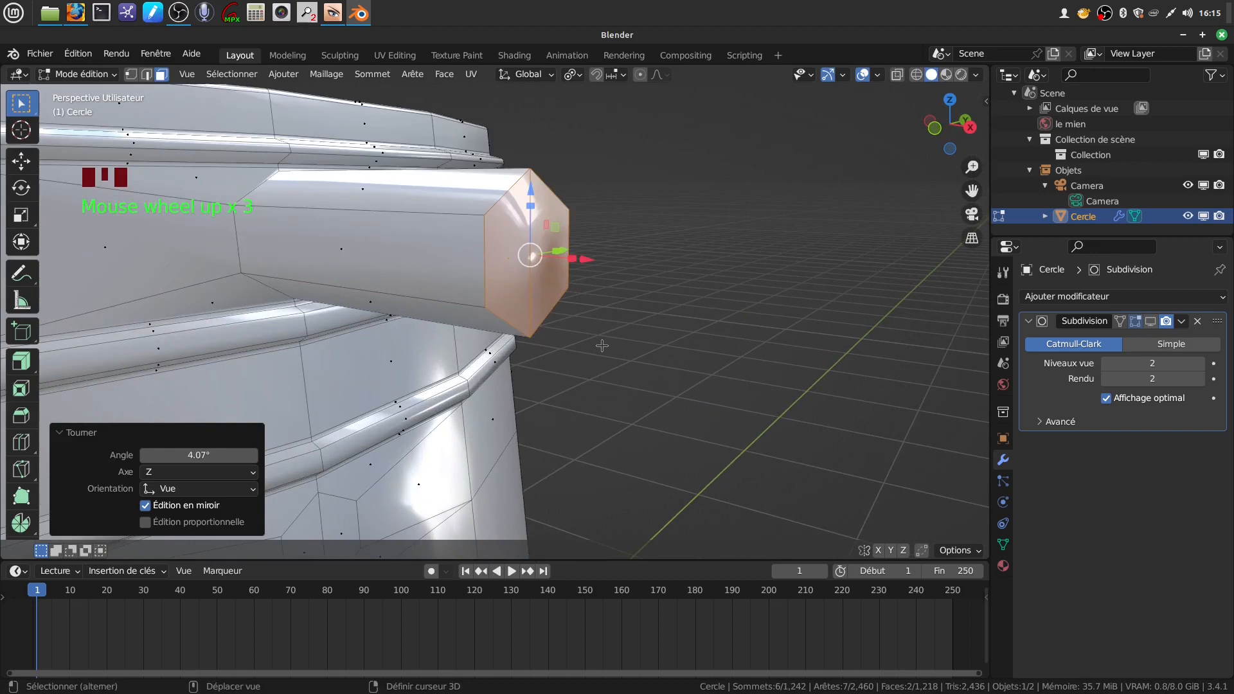
middle_click_drag(604, 324, 606, 408, "shift")
left_click(146, 74)
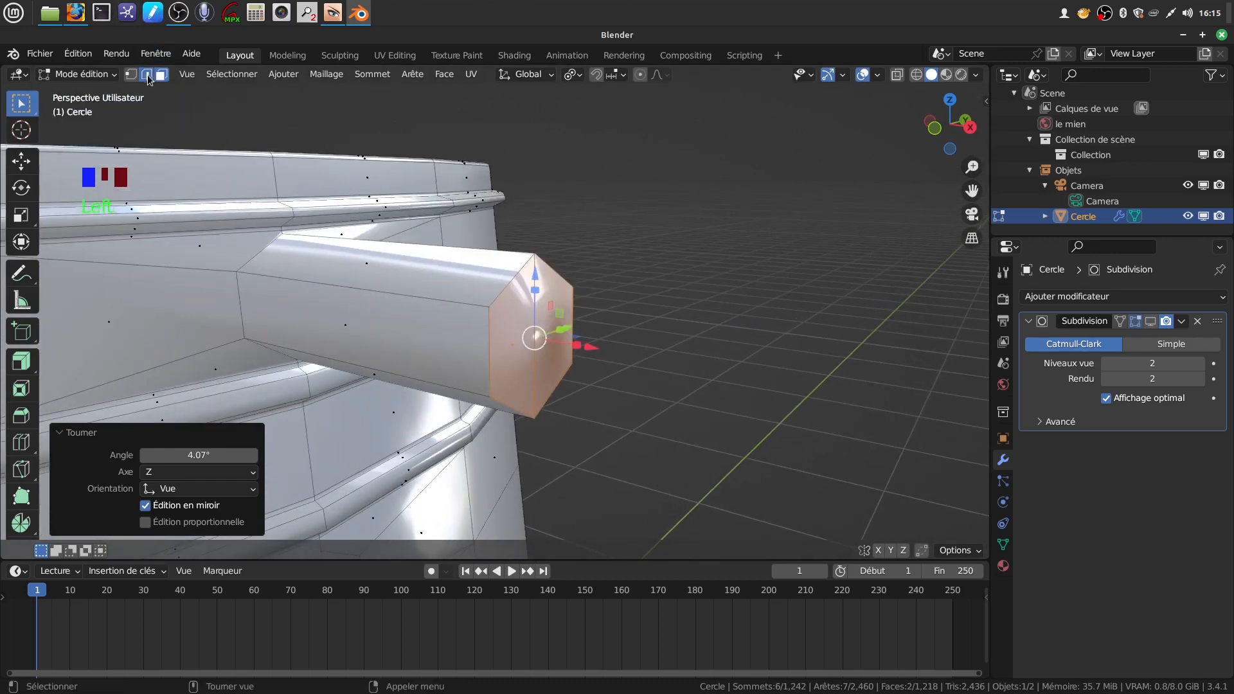
left_click(487, 364, "alt")
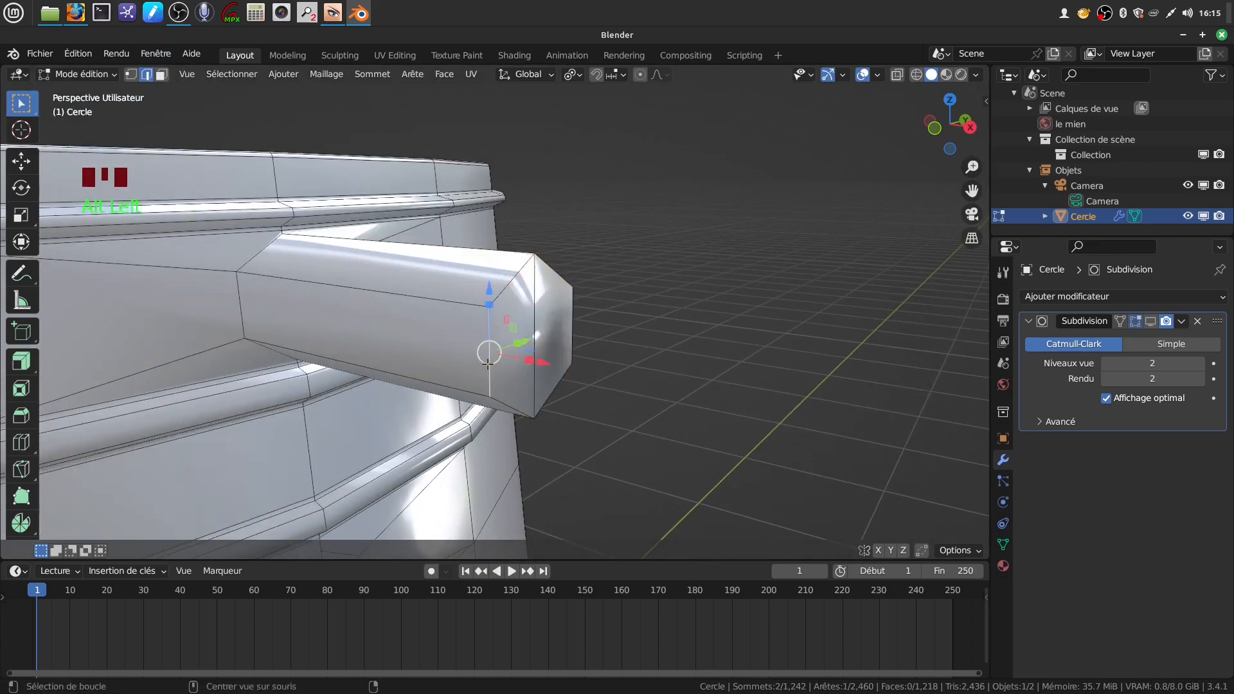
left_click(523, 272, "alt+shift")
left_click(572, 350, "alt+shift")
left_click(554, 394, "alt+shift")
key("ctrl+b")
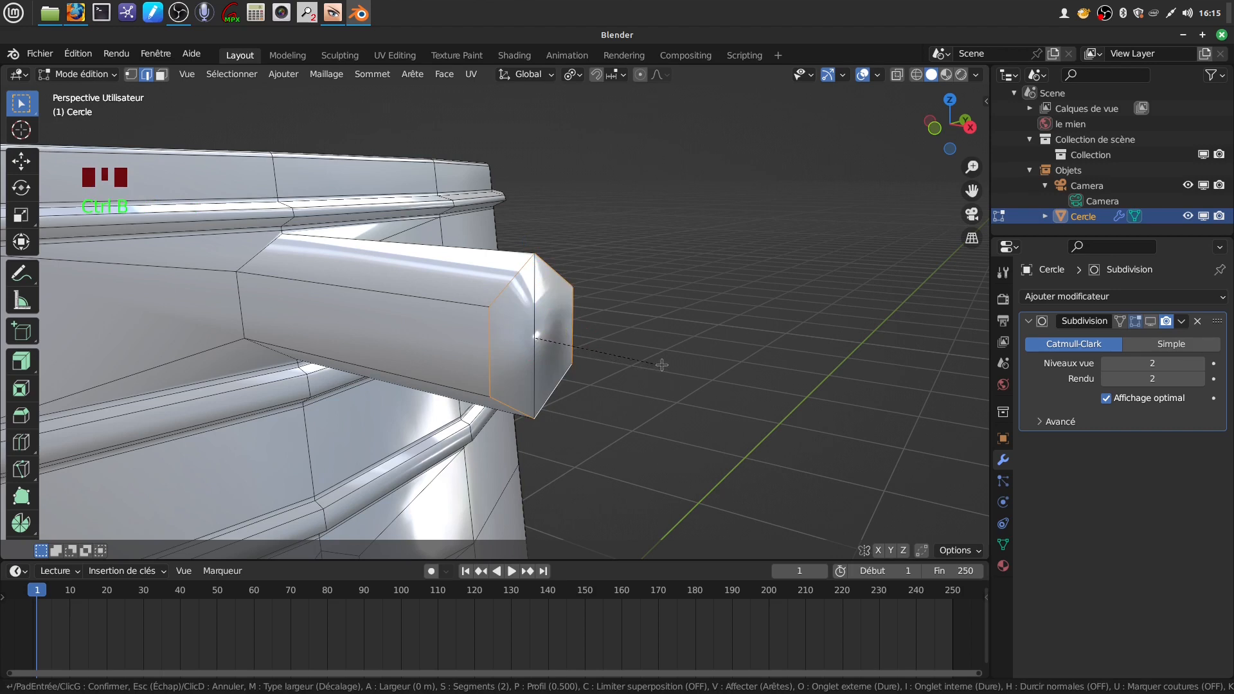
left_click(501, 339)
Add one loop cut around the stub and slide it towards the outer end with a factor of -0.382.
mouse_move(501, 339)
middle_mouse_down()
mouse_move(421, 341)
mouse_move(454, 318)
mouse_move(485, 322)
middle_mouse_up()
scroll(421, 340, "down", 4)
key("ctrl")
key("ctrl+r")
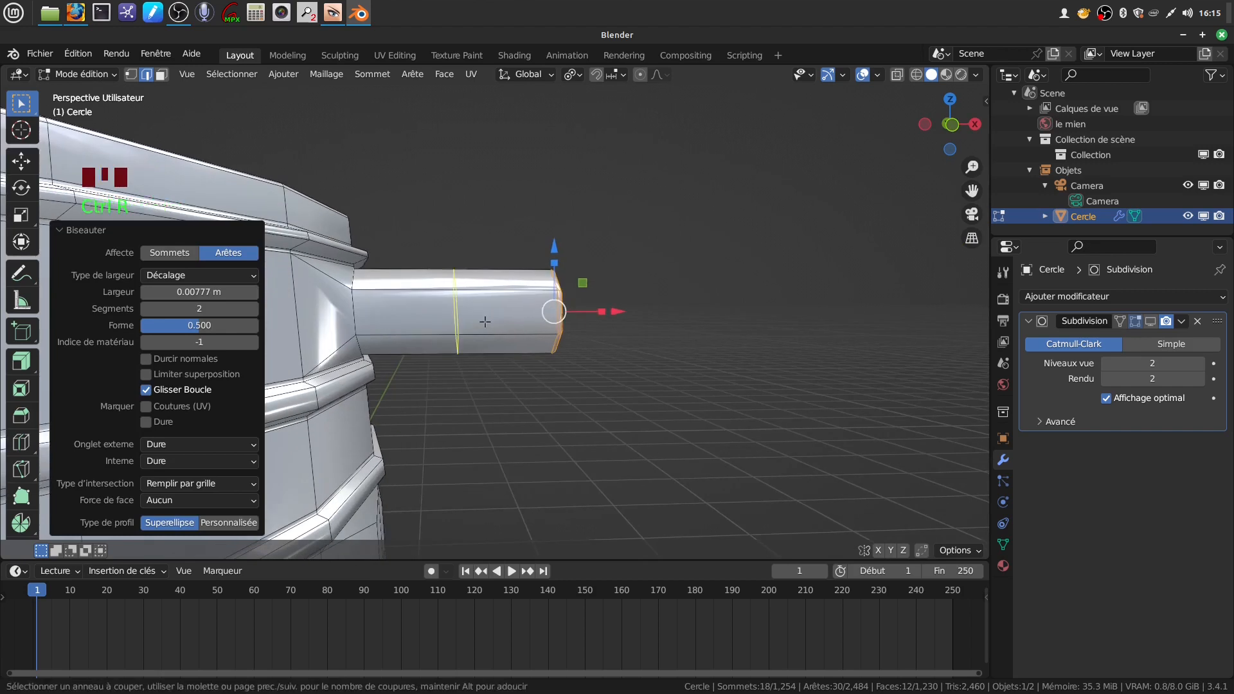
left_click(485, 322)
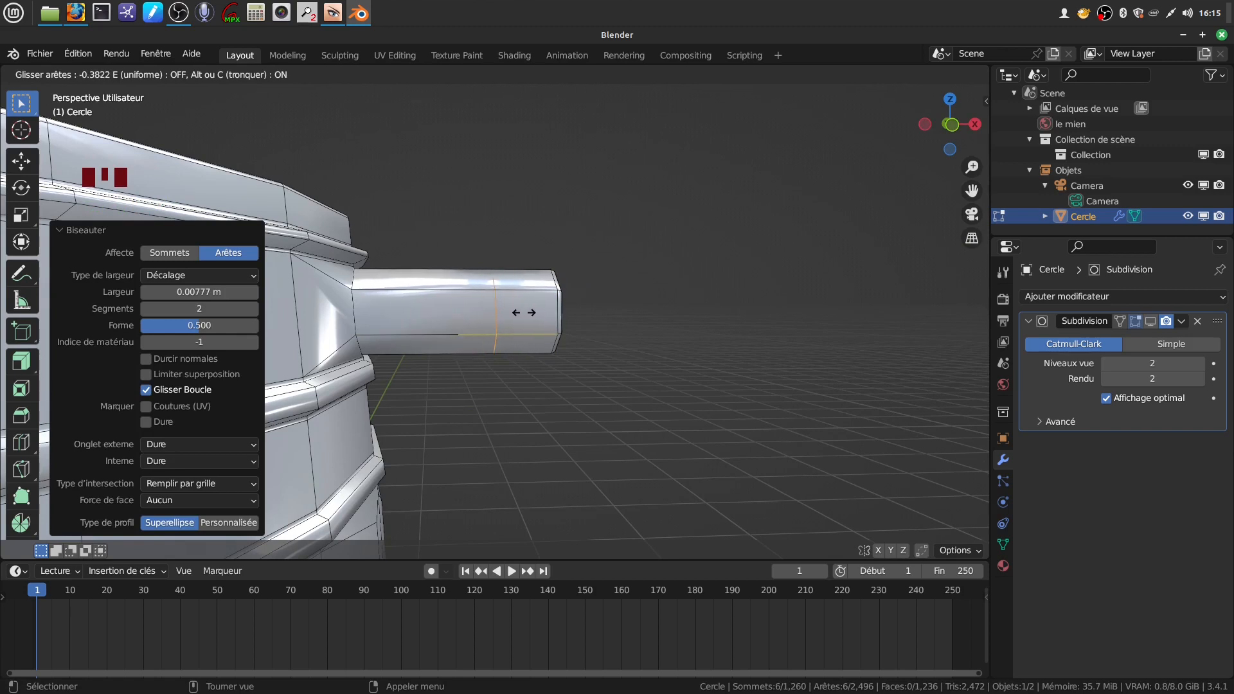
left_click(524, 312)
Inset the two underside faces near the stub's outer end by 0.005627 m.
middle_click_drag(496, 308, 528, 365)
middle_click_drag(521, 443, 504, 344, "shift")
scroll(520, 321, "up", 4)
mouse_move(479, 207)
middle_mouse_down()
mouse_move(489, 257)
mouse_move(474, 229)
middle_mouse_up()
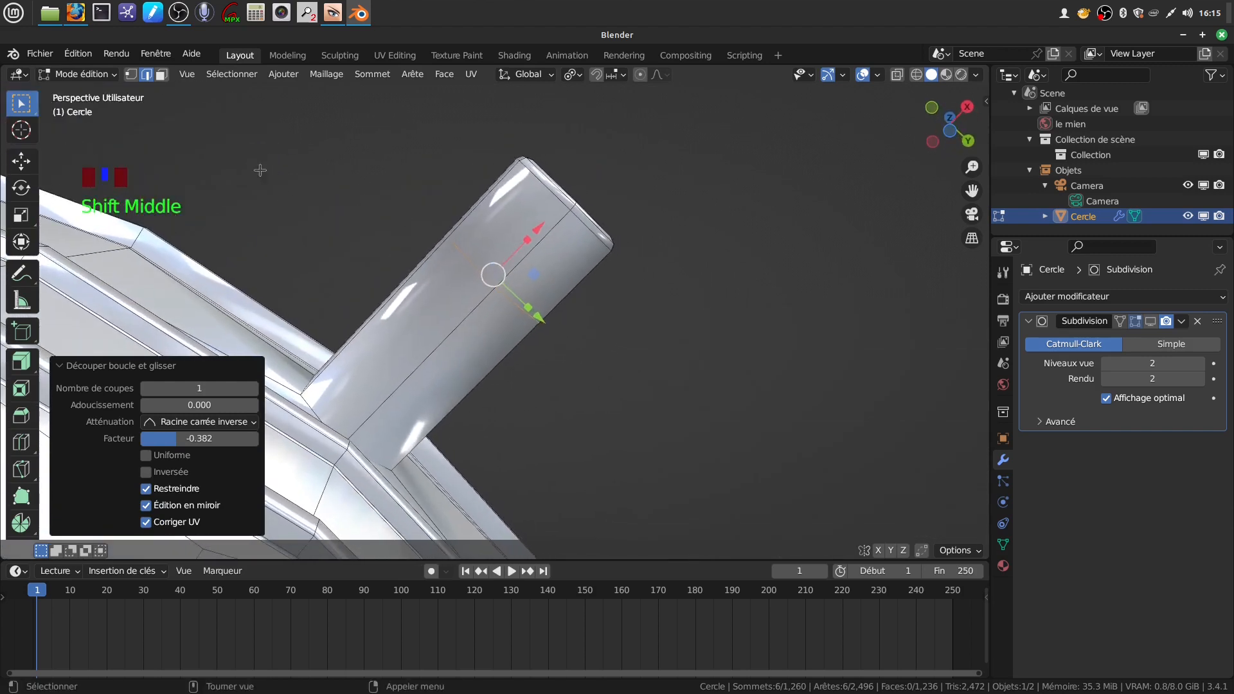
left_click(161, 75)
left_click(505, 231)
left_click(564, 281, "shift")
middle_click_drag(564, 282, 639, 289)
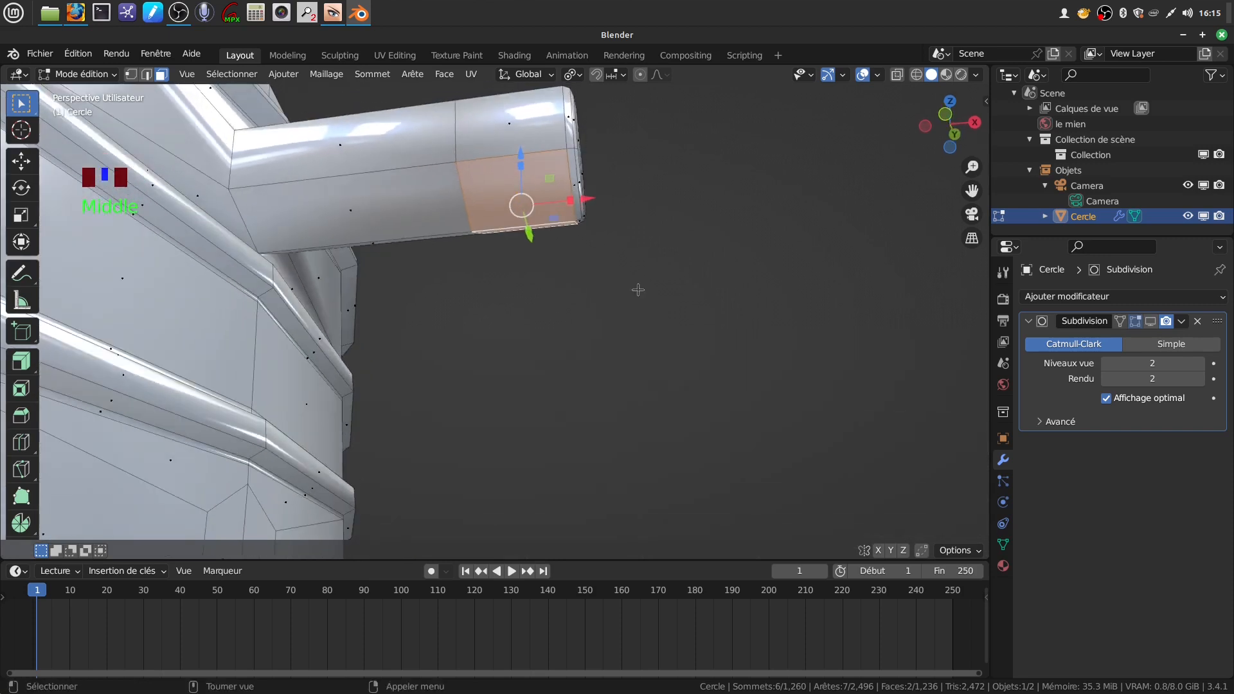
key("i")
left_click(656, 296)
Round the inset underside faces with the LoopTools Circle operation and scale them uniformly by 0.798.
right_click(753, 193)
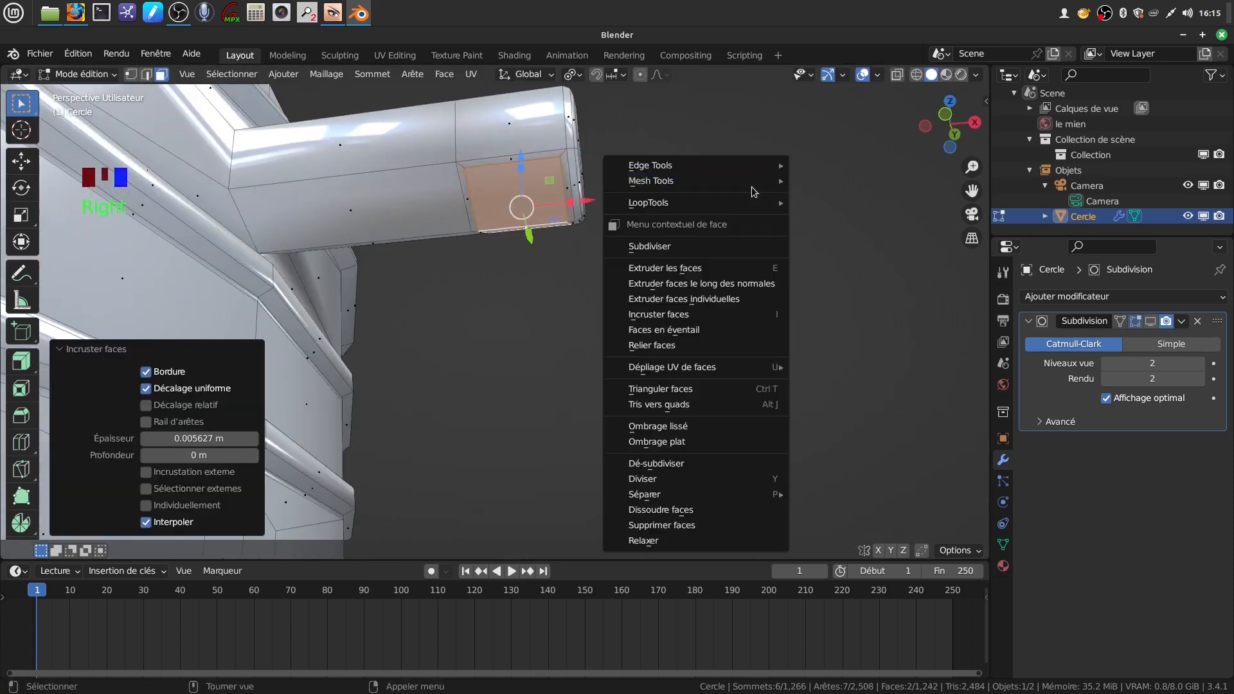
mouse_move(759, 204)
left_click(805, 221)
middle_click_drag(730, 261, 632, 149)
key("s")
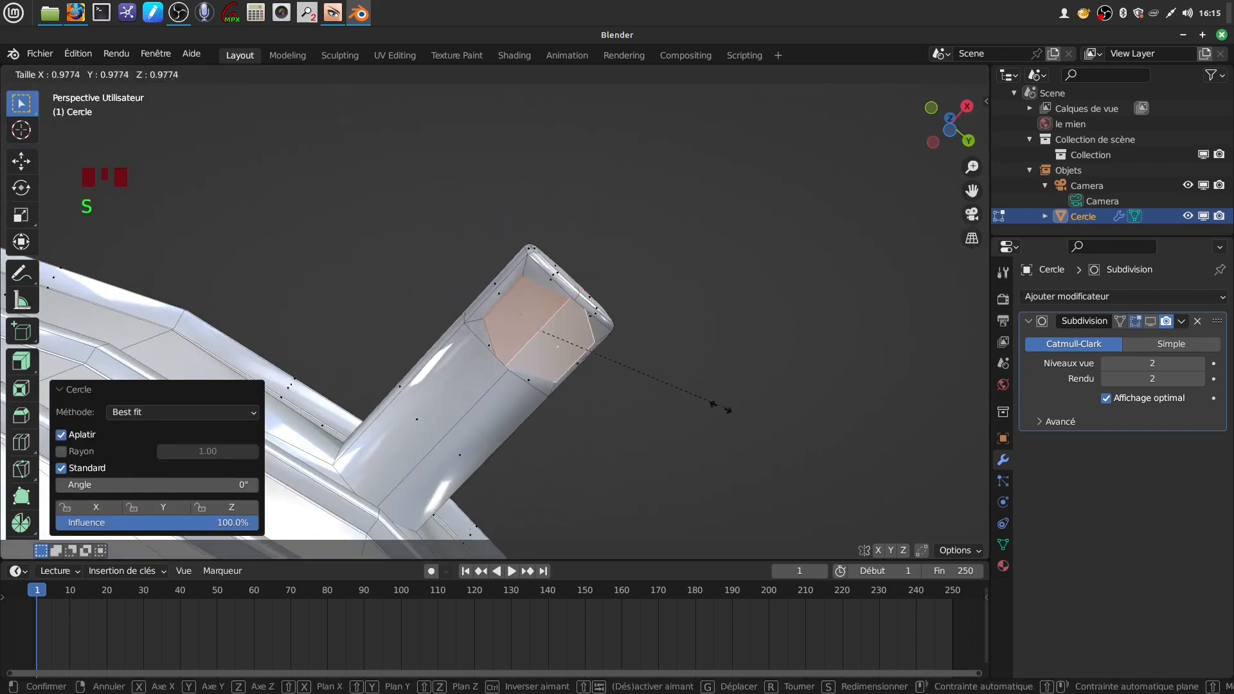
left_click(683, 402)
Move the rounded underside faces -0.017848 m along Z in front orthographic view.
middle_click_drag(683, 402, 755, 524)
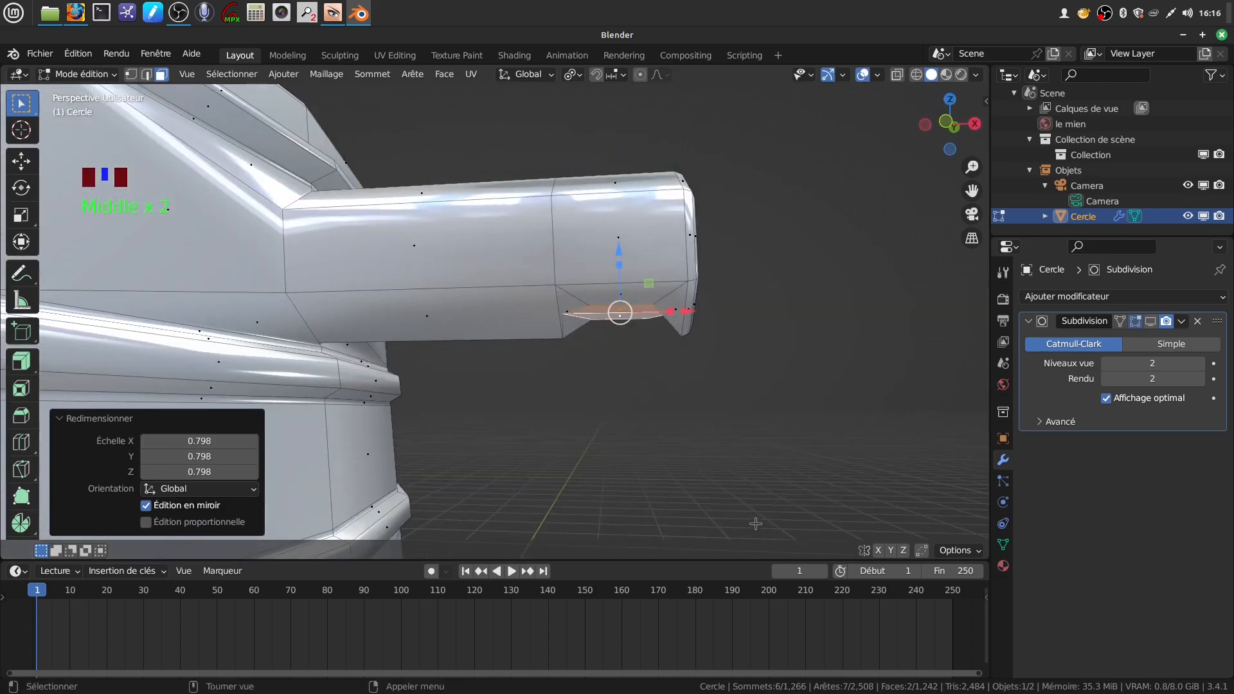
key("KP_1")
middle_click_drag(587, 506, 575, 402, "shift")
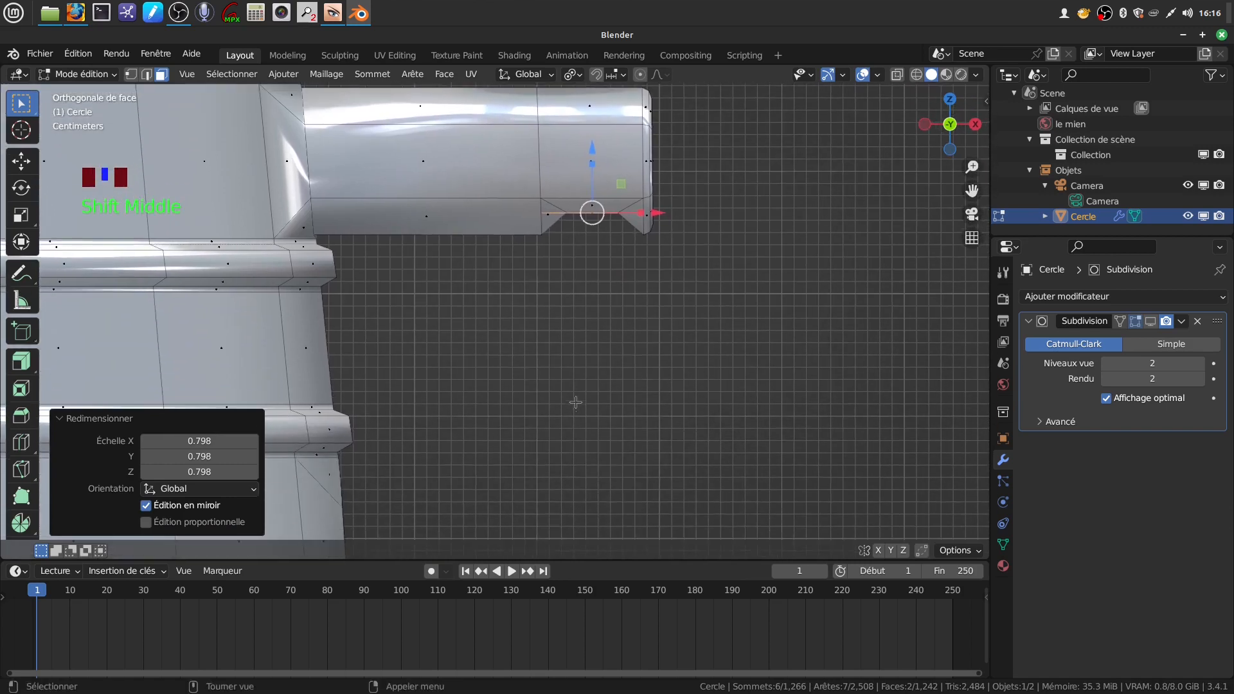
left_click_drag(590, 156, 591, 172)
middle_click_drag(607, 322, 626, 275, "shift")
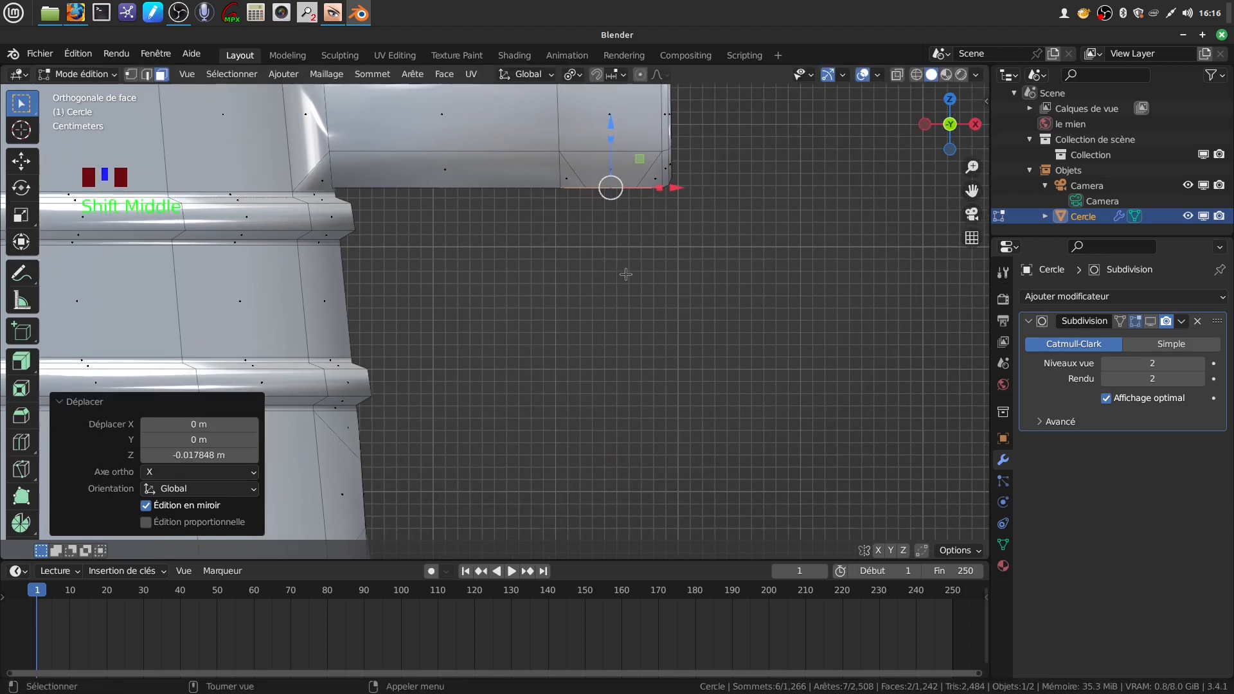
Extrude the rounded underside faces -0.010079 m along Z and delete the resulting end faces.
scroll(626, 274, "down", 1)
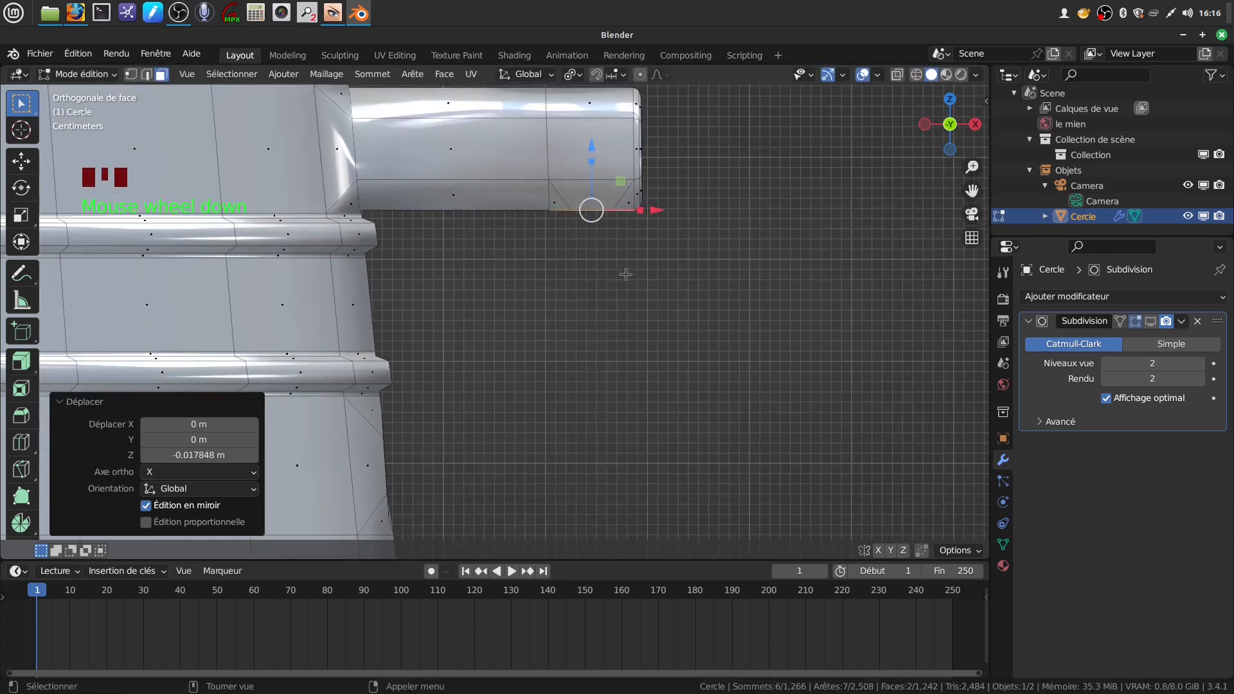
key("e")
left_click_drag(593, 147, 593, 151)
middle_click_drag(627, 318, 611, 275)
key("x")
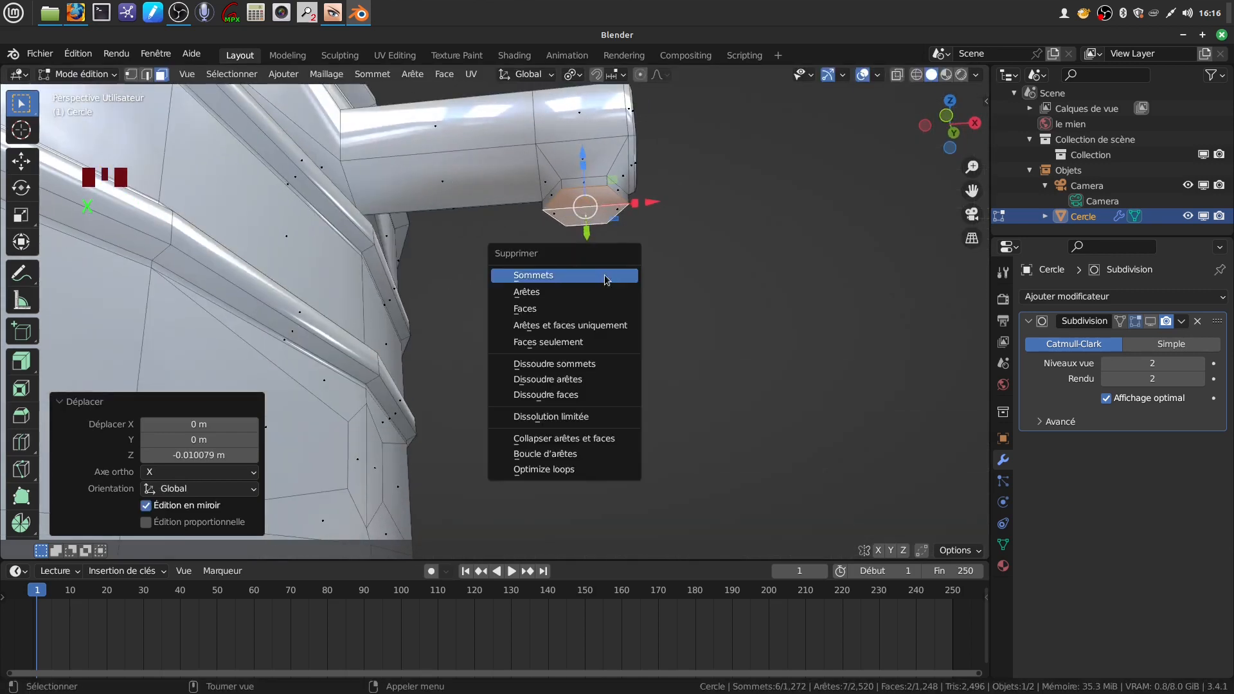
left_click(553, 309)
Extrude the lower rounded face pair on the pot wall 0.018932 m along X and delete its end faces.
middle_click_drag(553, 309, 426, 382)
left_click(442, 436)
left_click(473, 440, "shift")
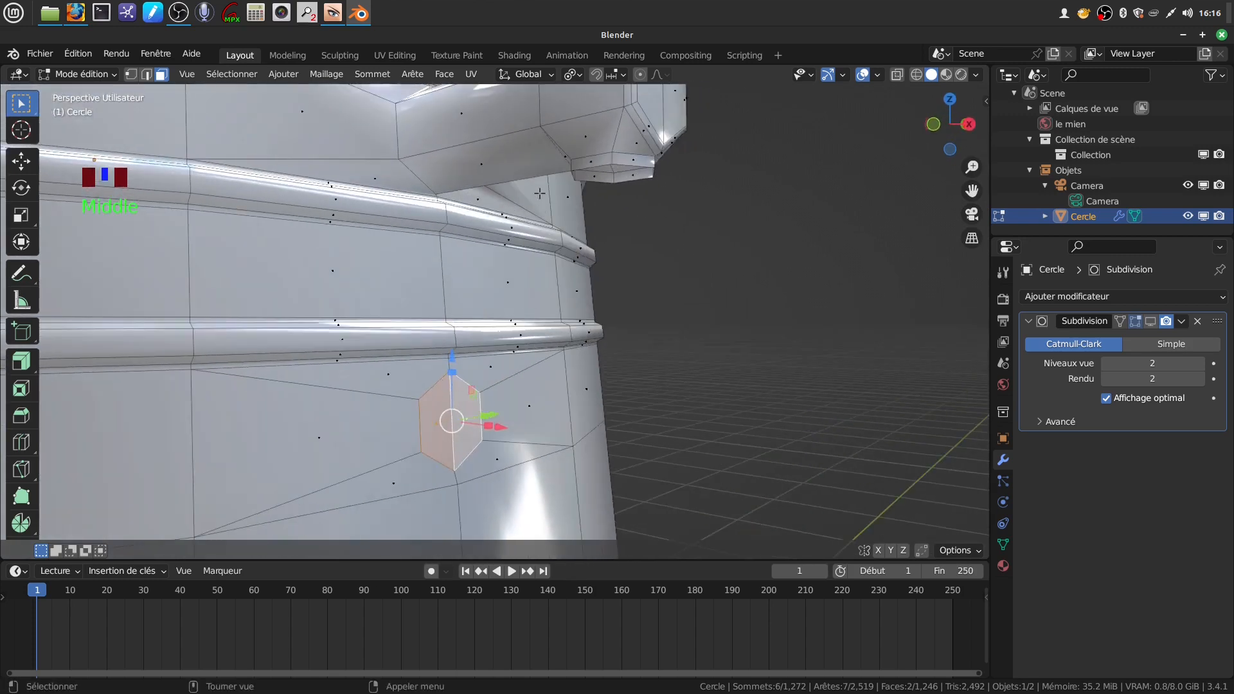
scroll(560, 267, "down", 2)
middle_click_drag(559, 308, 449, 253)
key("e")
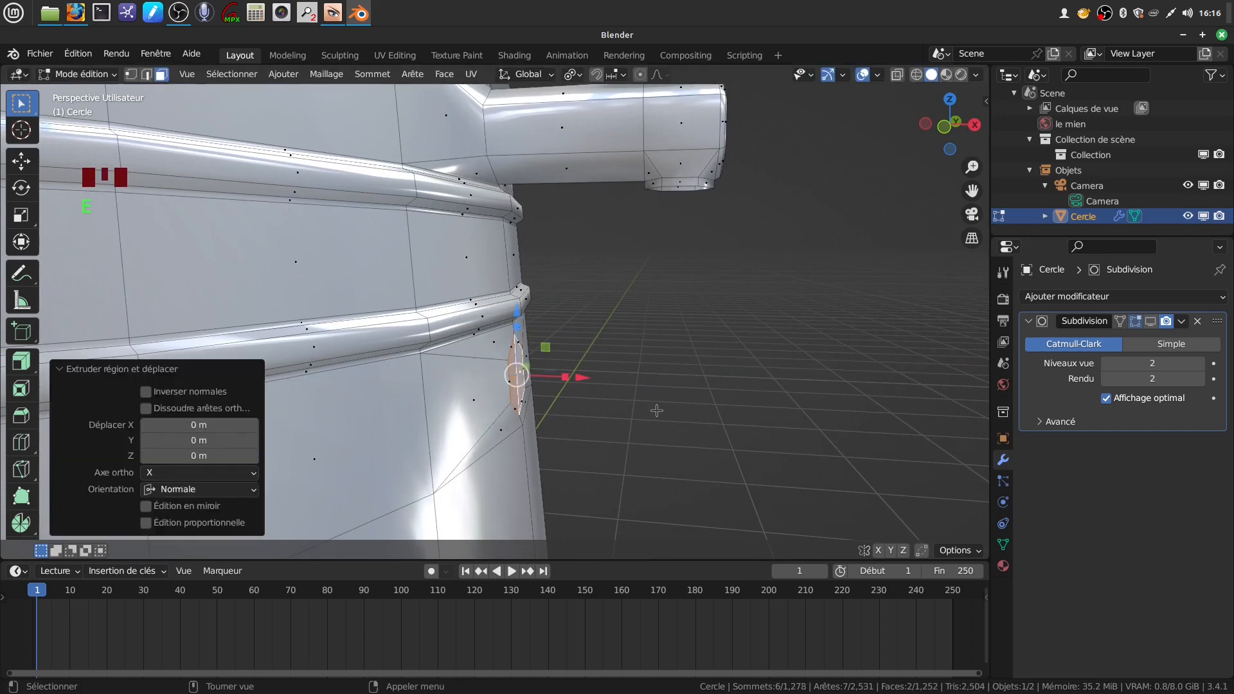
left_click(595, 382)
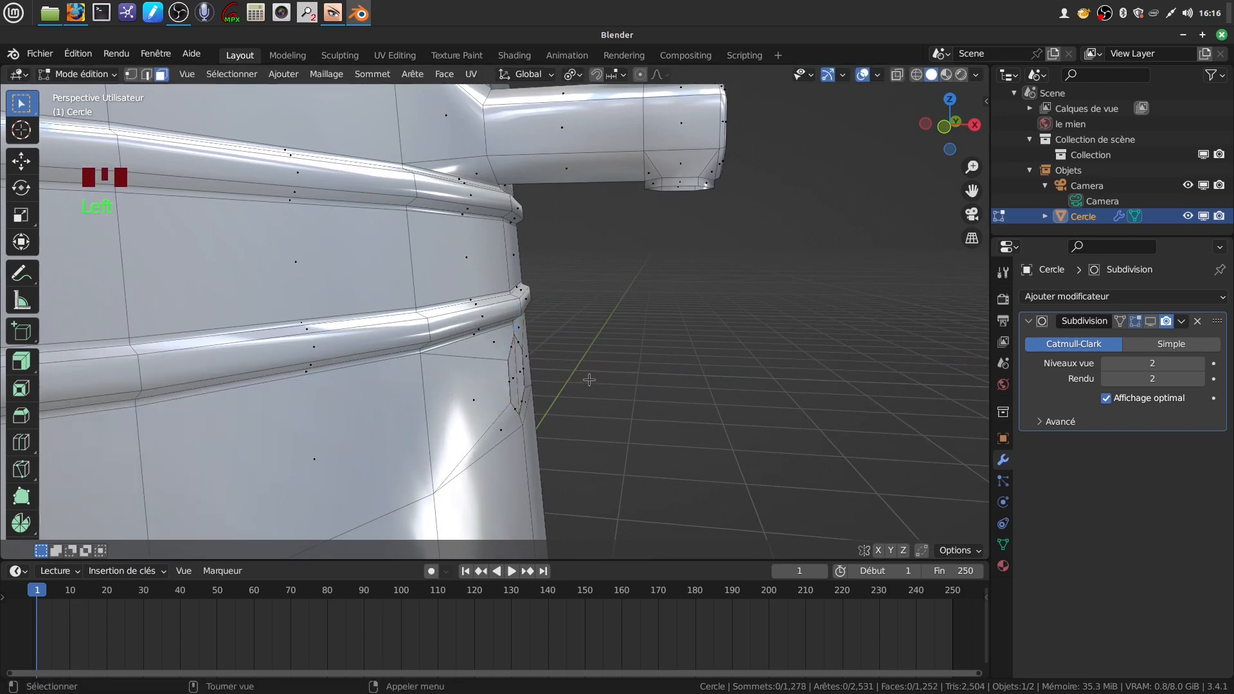
key("ctrl+z")
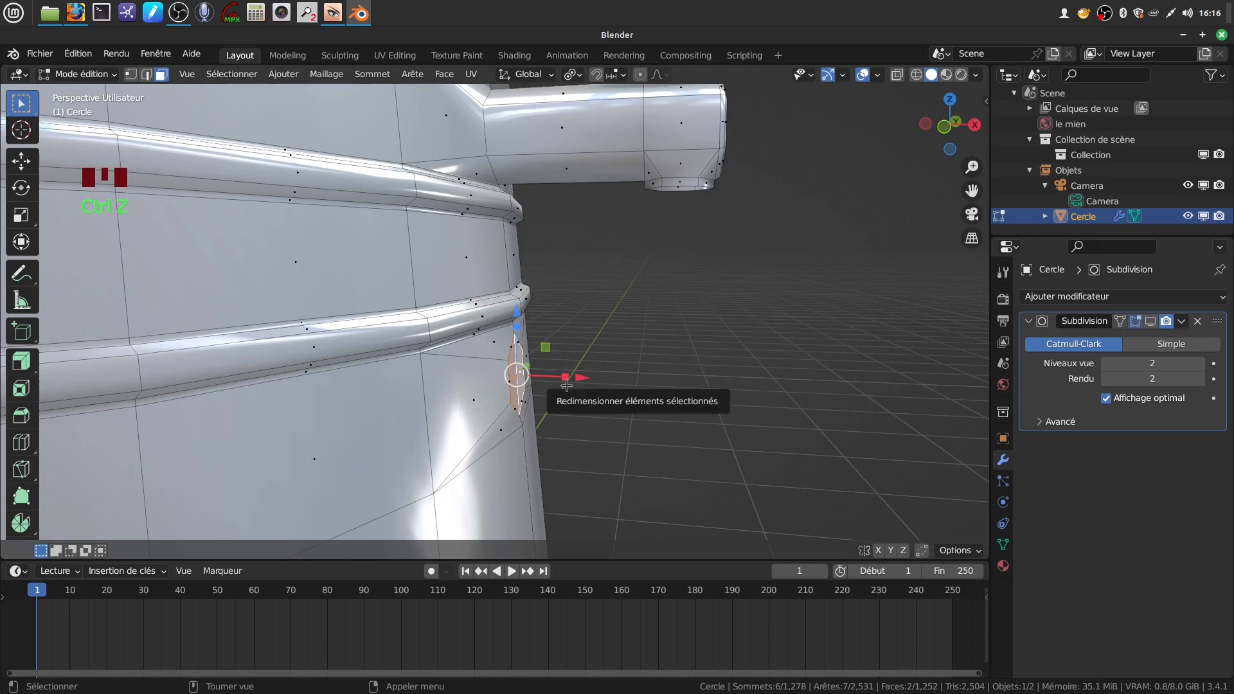
left_click_drag(592, 378, 605, 378)
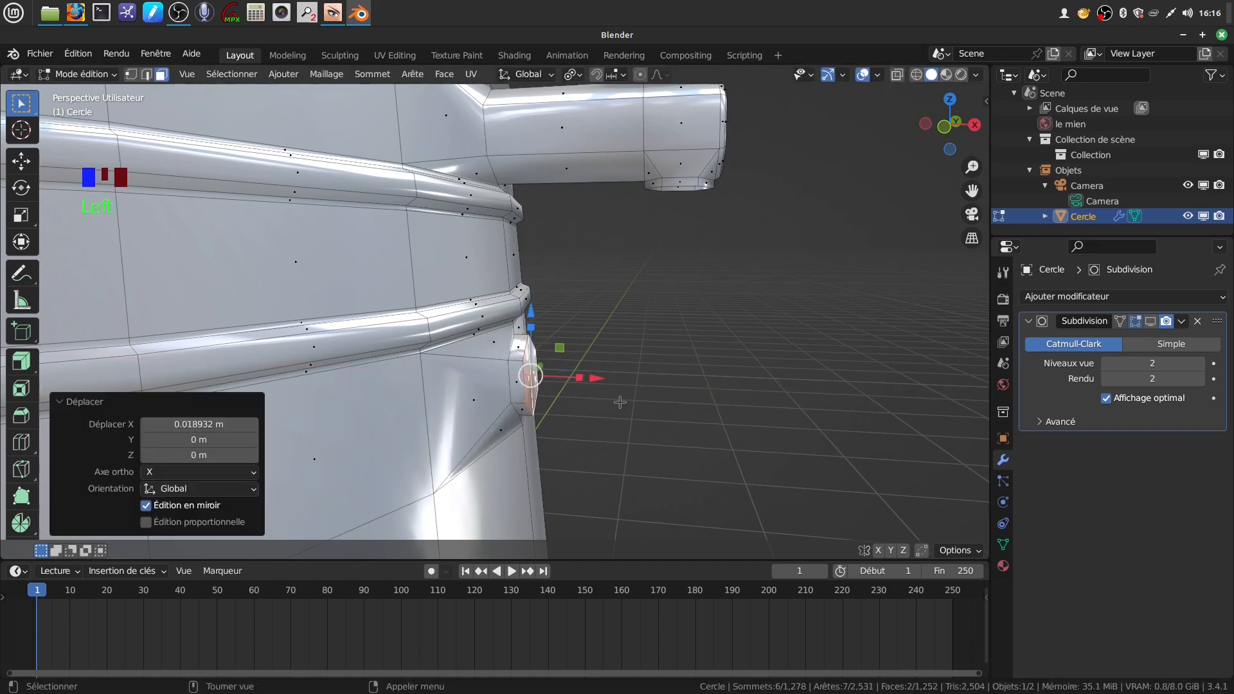
key("x")
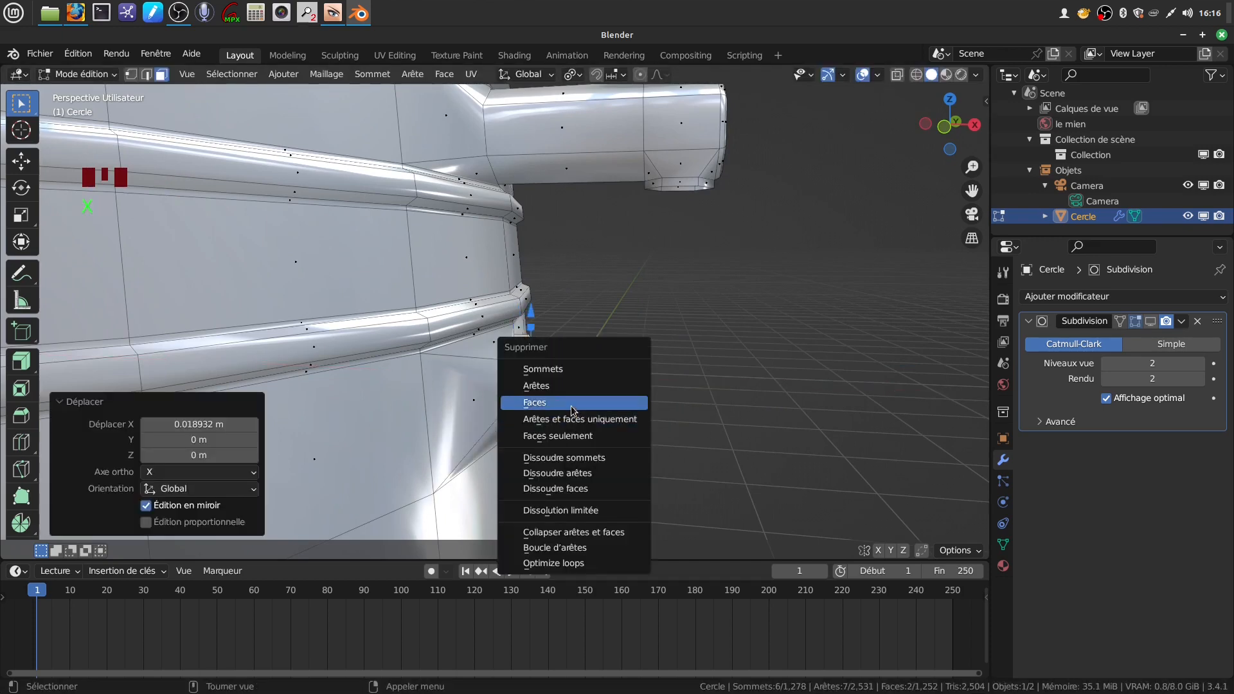
left_click(559, 402)
Bridge the open edge loops of the upper stub's underside and the lower wall extrusion with 5 cuts, forming a curved handle.
middle_click_drag(559, 402, 447, 398)
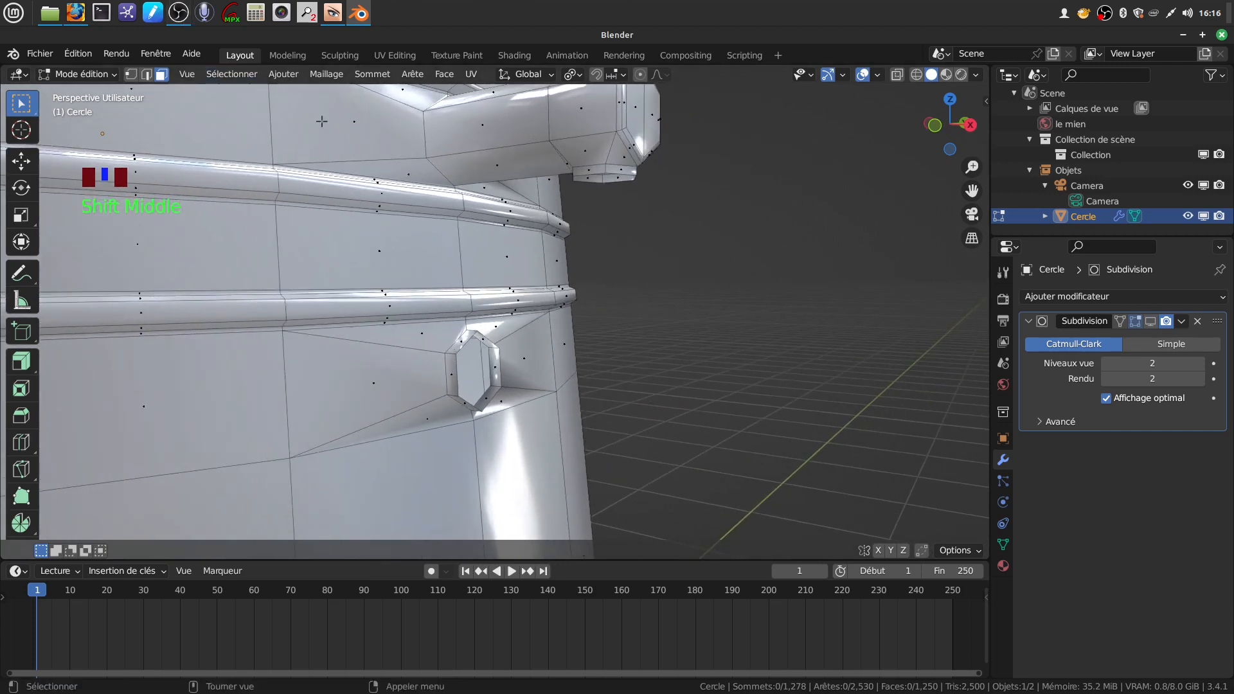
left_click(131, 75)
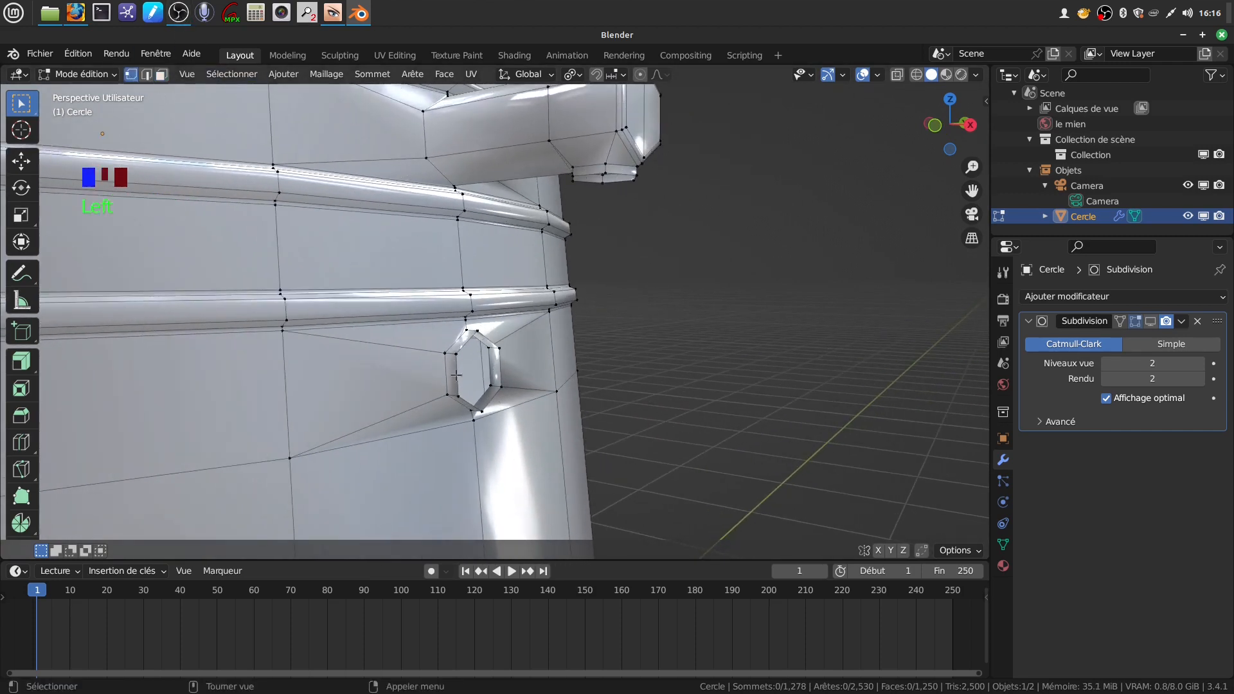
left_click(461, 347, "alt")
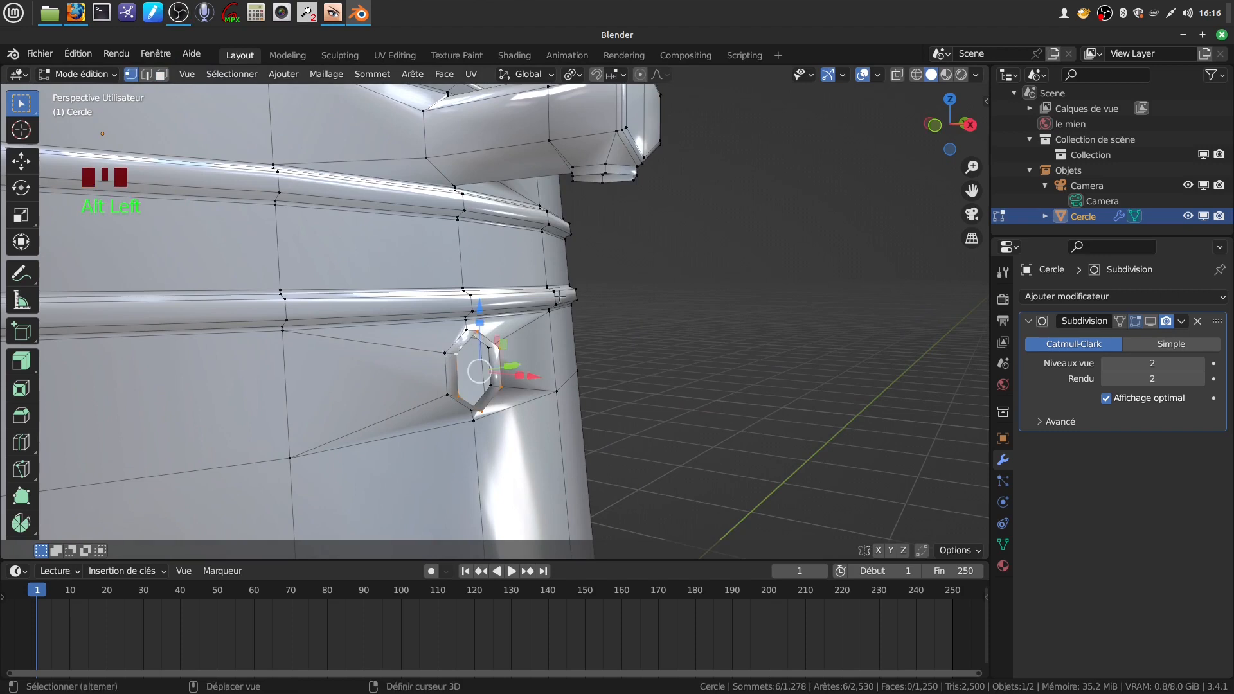
left_click(591, 178, "alt+shift")
scroll(597, 309, "down", 4)
middle_click_drag(589, 327, 605, 277)
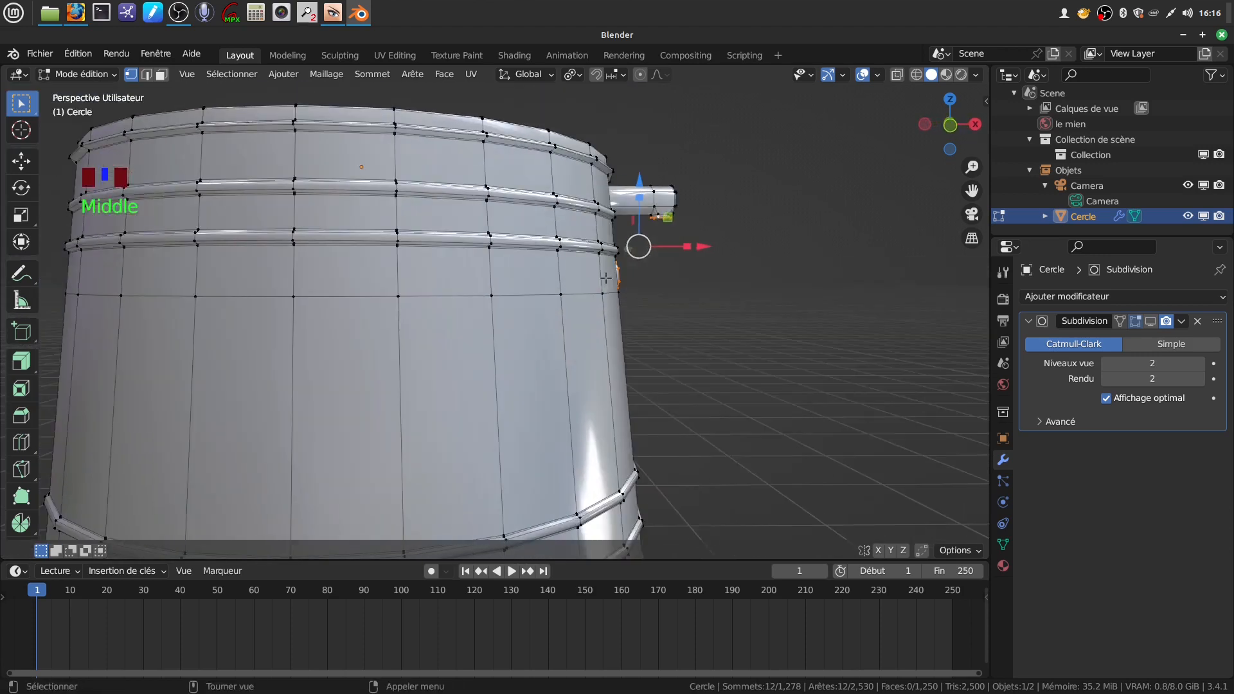
key("KP_1")
scroll(606, 277, "up", 4)
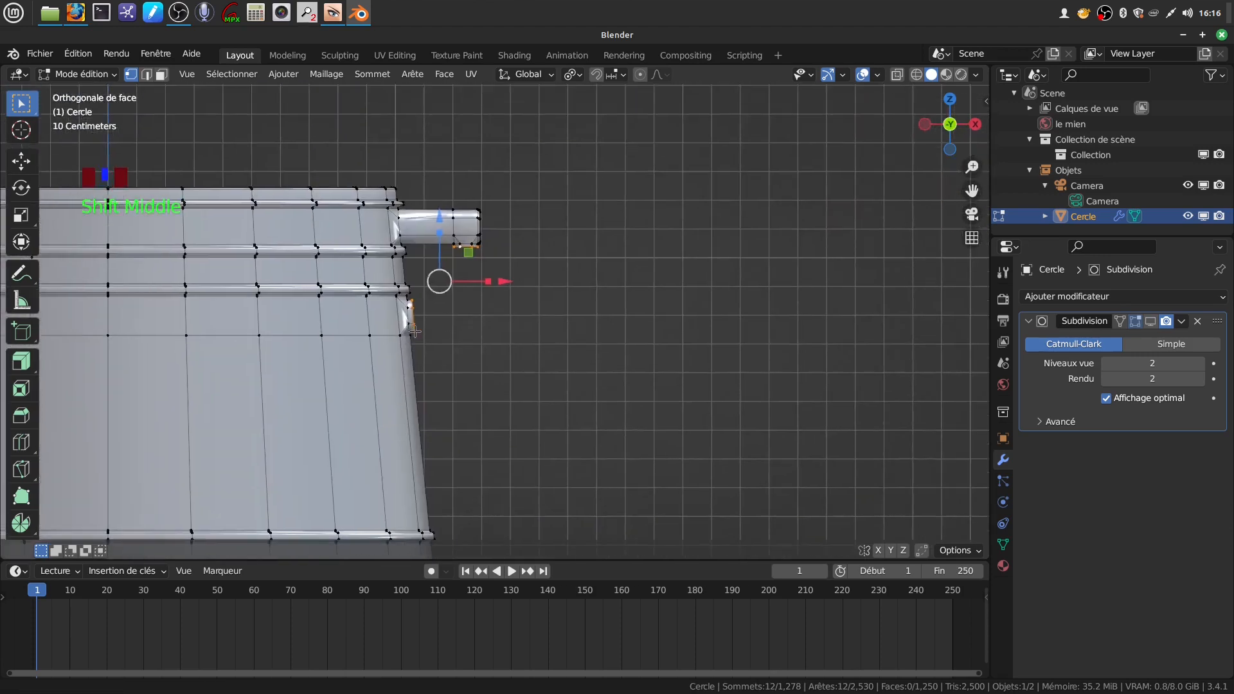
middle_click_drag(509, 349, 513, 338, "shift")
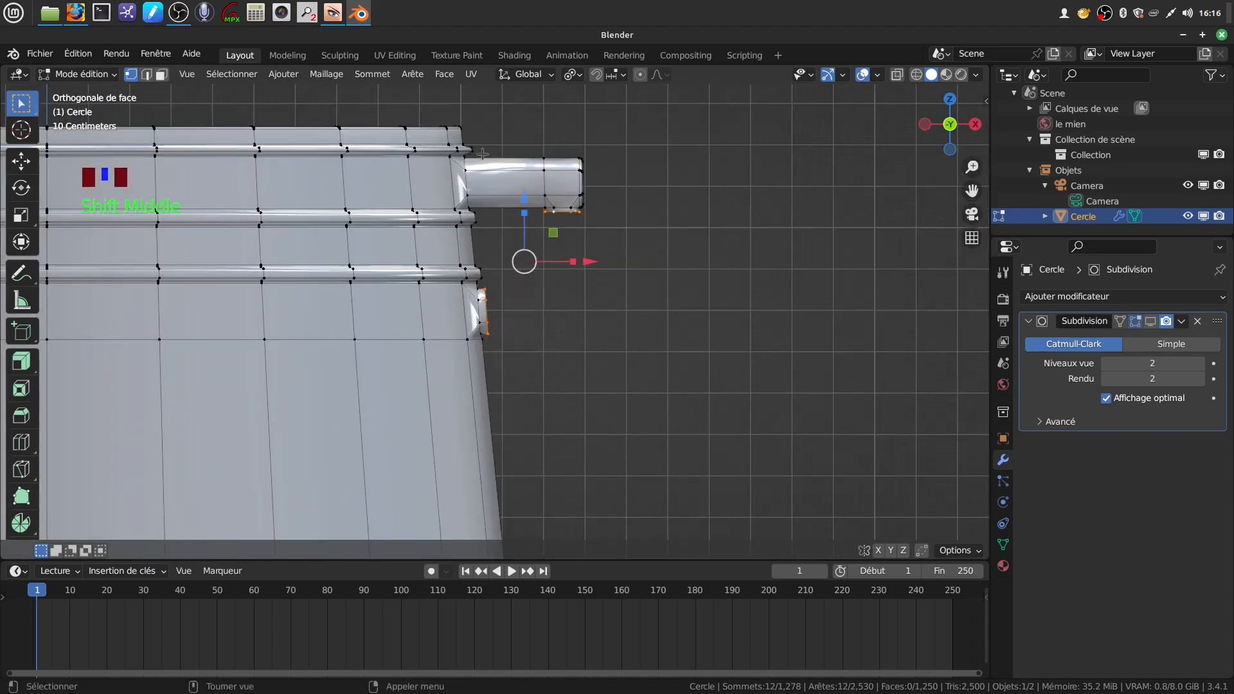
left_click(412, 74)
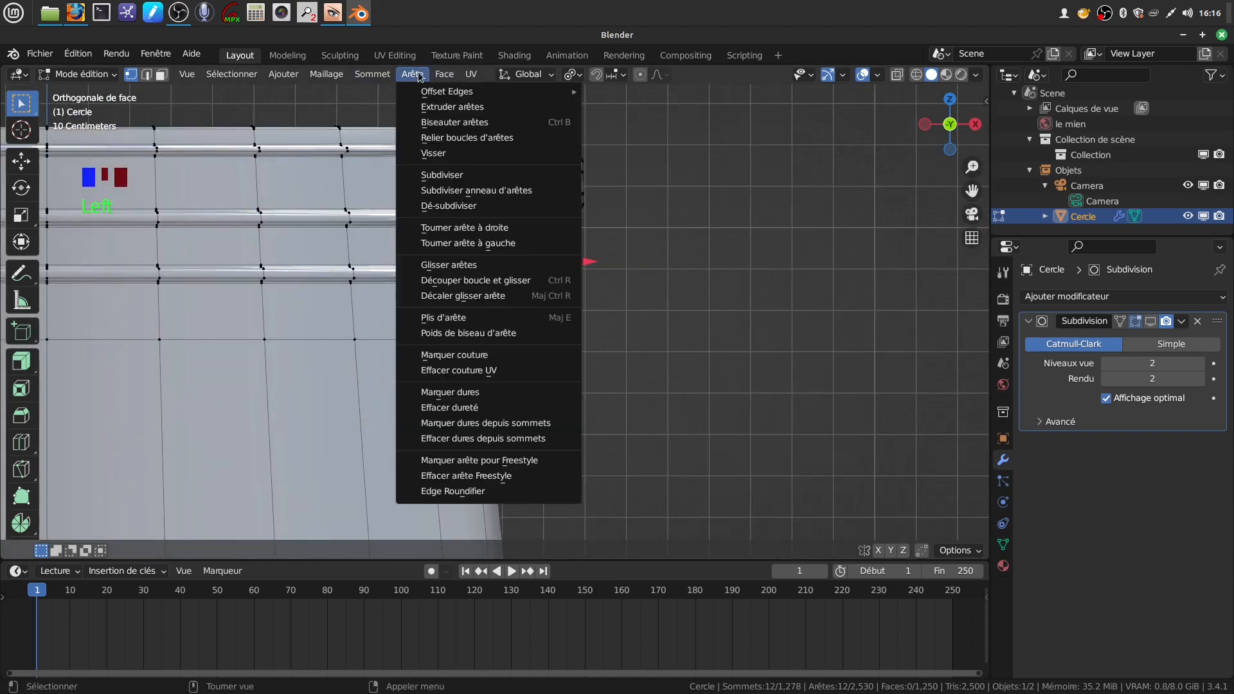
left_click(507, 139)
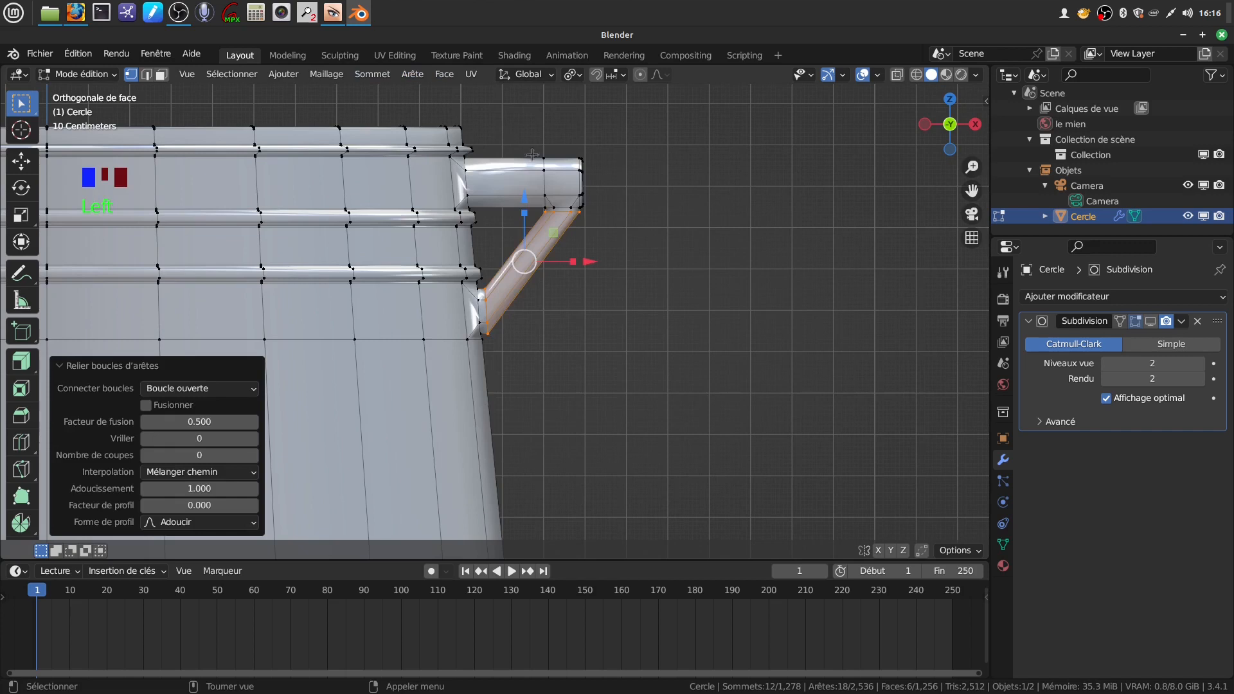
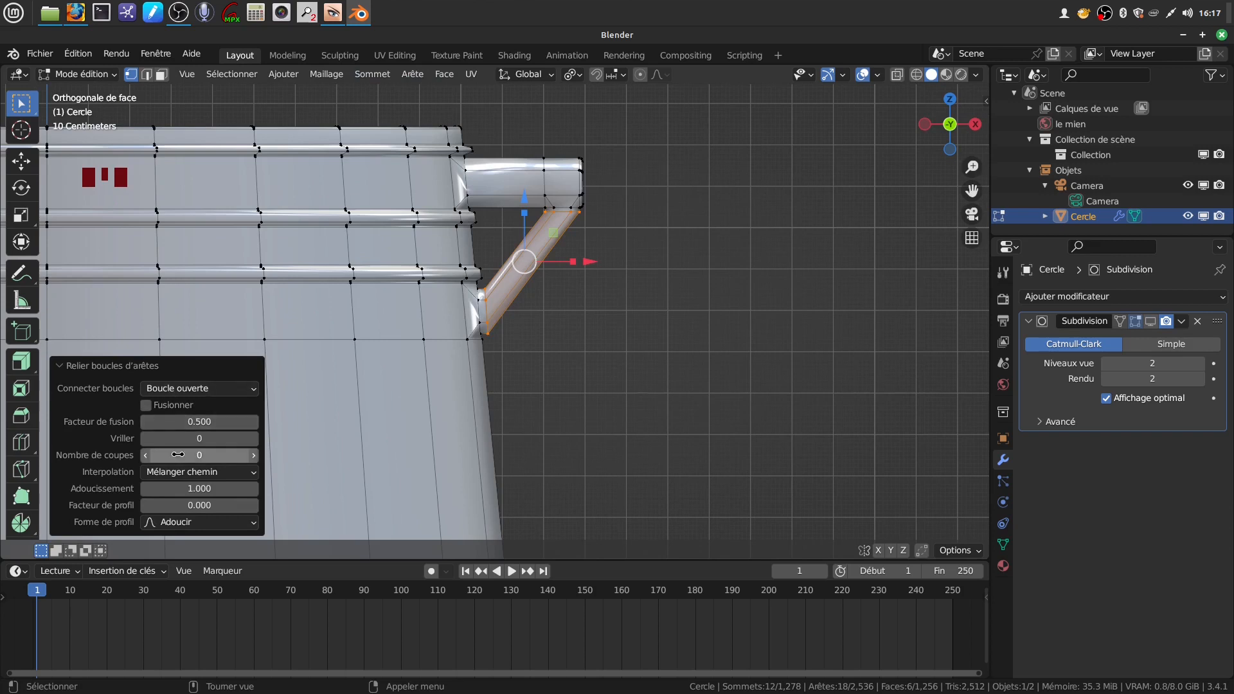
left_click(165, 459)
left_click_drag(165, 459, 211, 459)
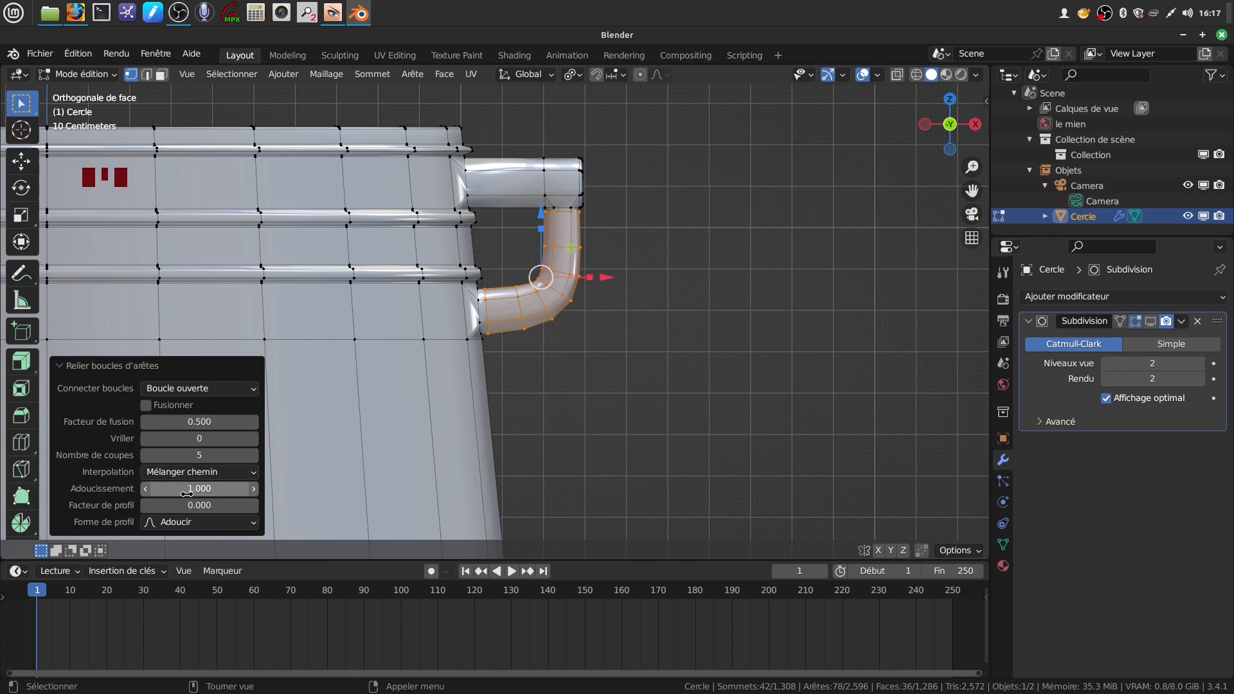
Set the smoothness of the handle's edge-loop bridge to 0.400.
left_click_drag(202, 489, 149, 490)
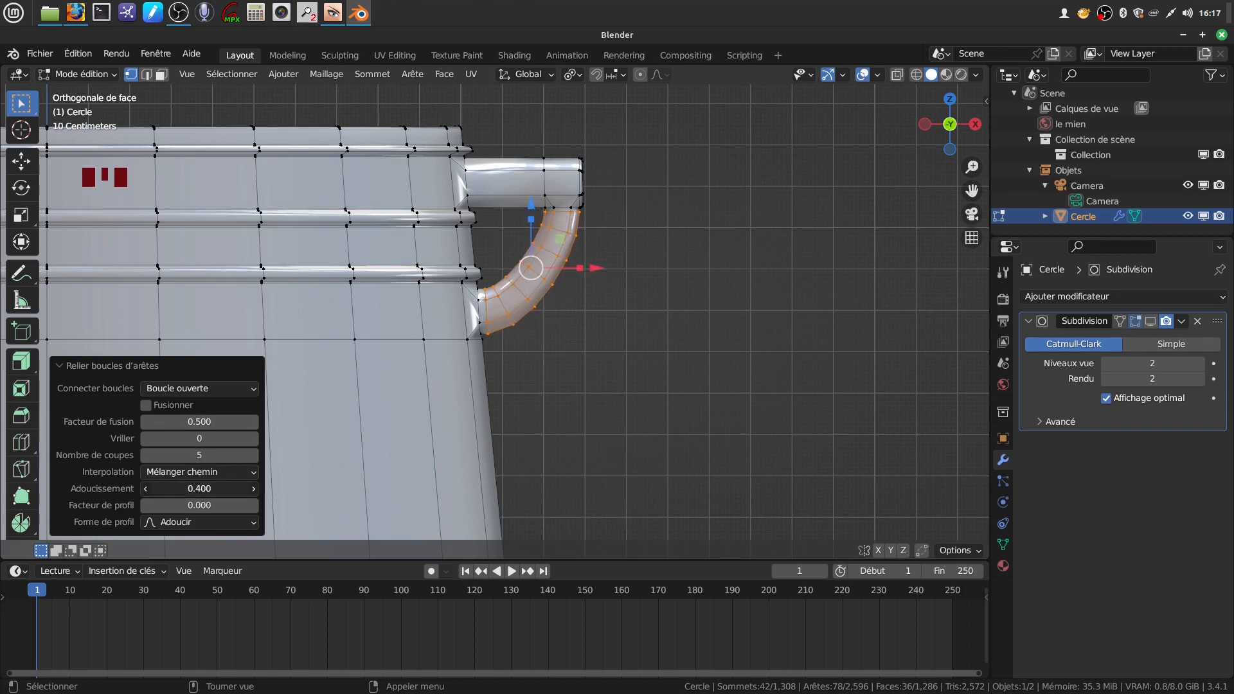
middle_click_drag(666, 338, 516, 373)
scroll(516, 364, "up", 2)
scroll(501, 301, "down", 2)
middle_click_drag(507, 303, 599, 314)
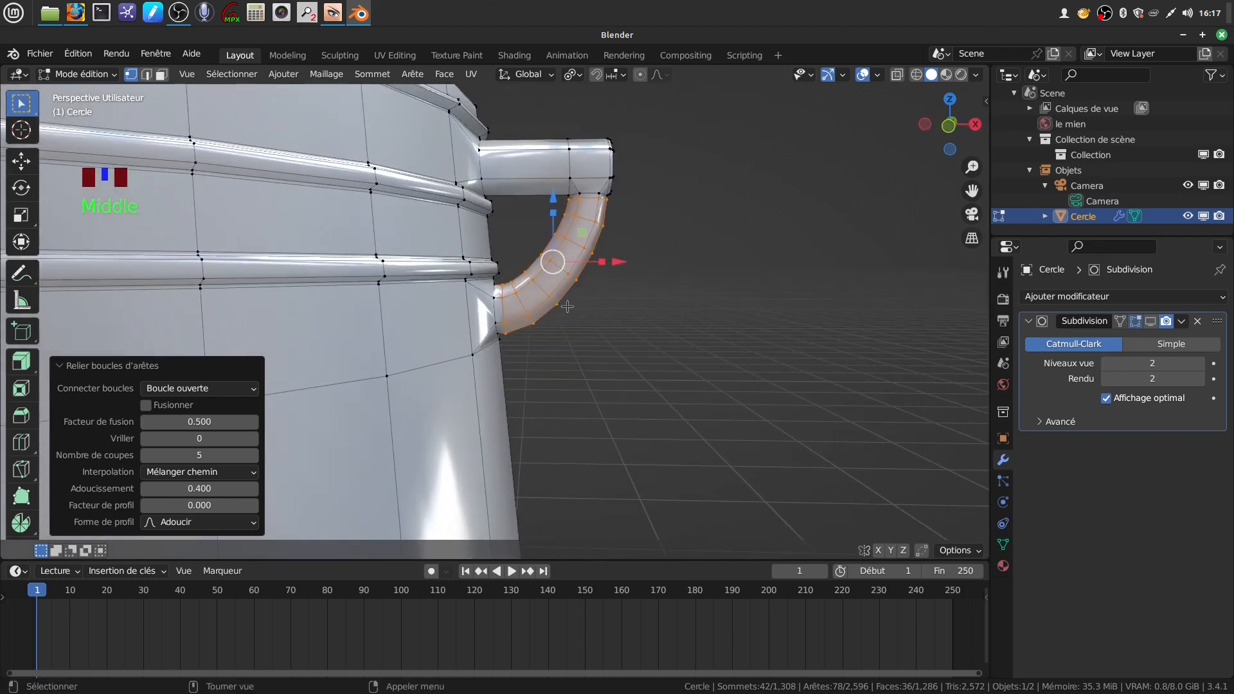
Undo the handle bridge and scale the ring of faces around the lower opening on the pot wall to 0.762.
key("ctrl+z")
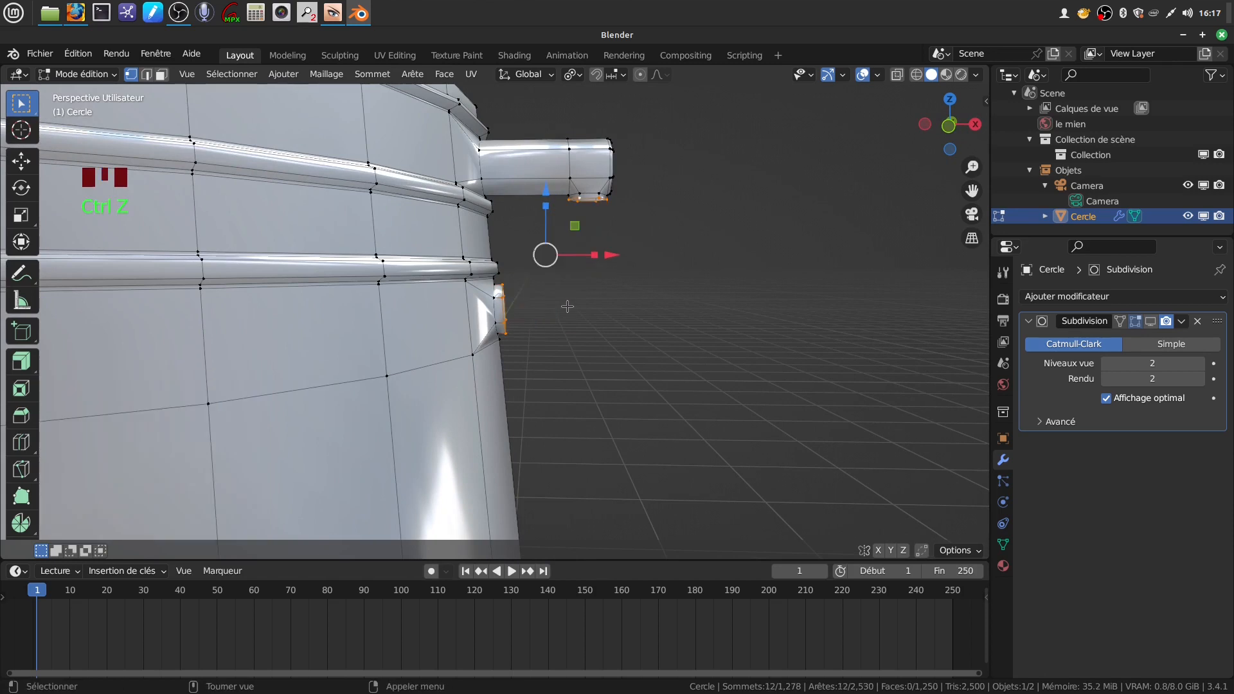
middle_click_drag(567, 306, 559, 302)
scroll(552, 301, "up", 3)
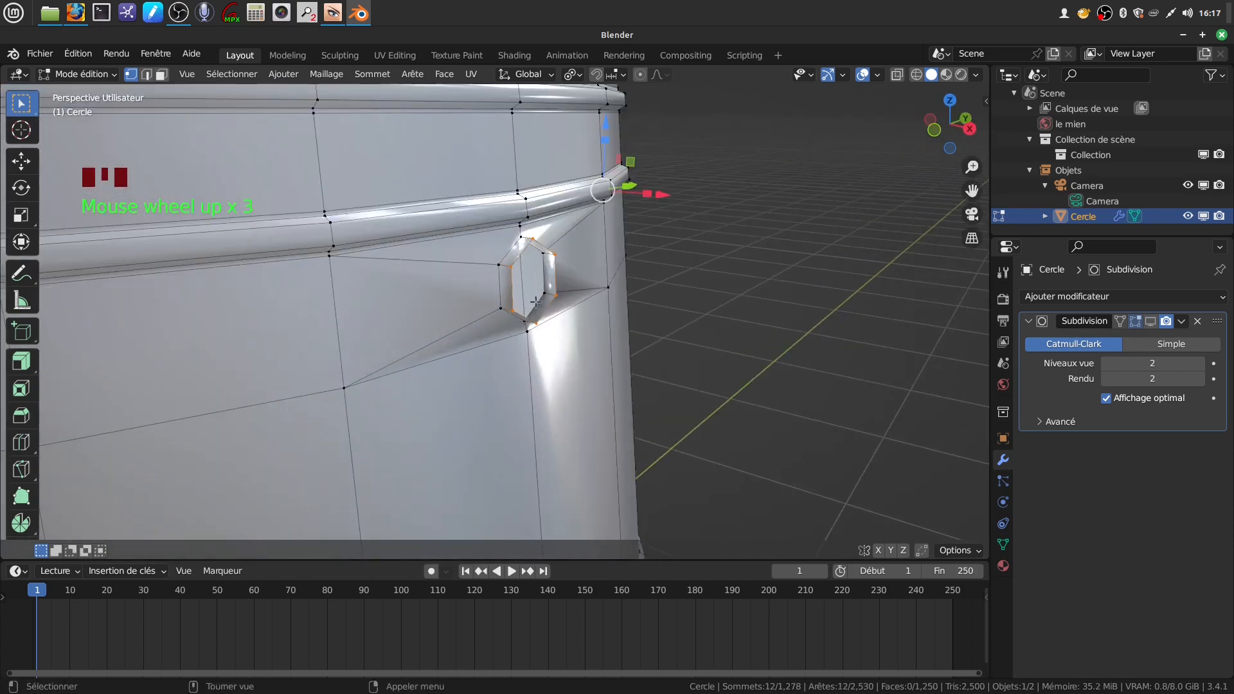
key("alt+a")
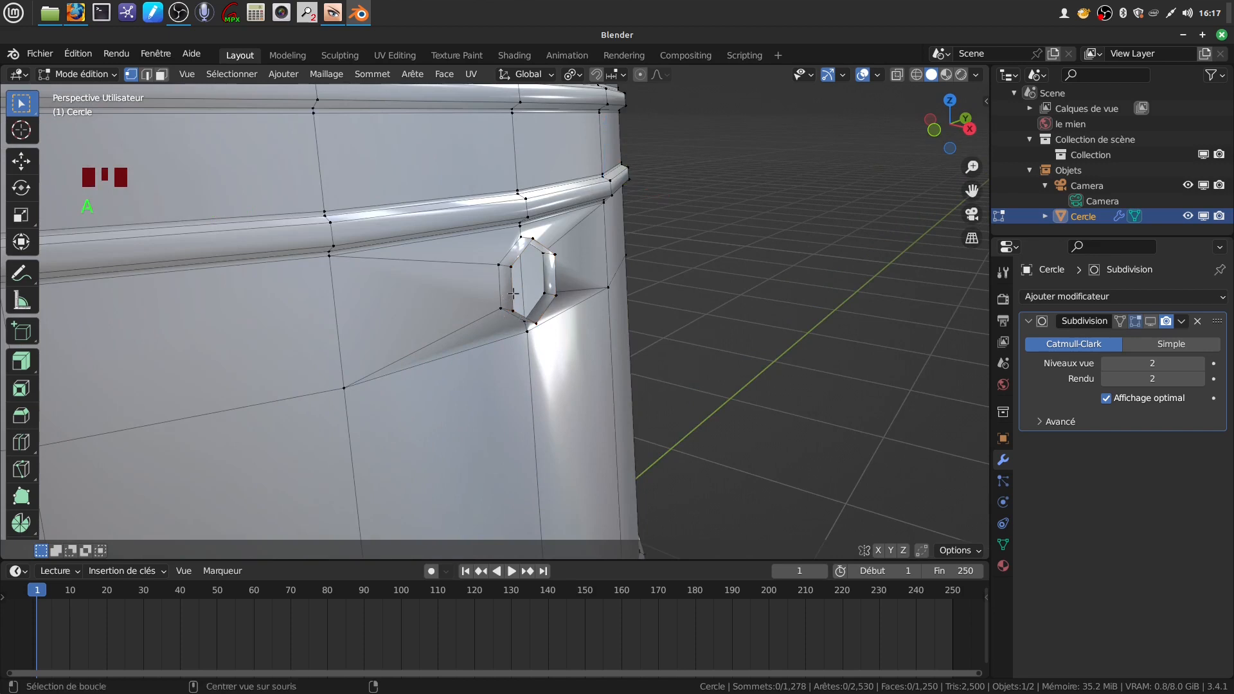
key("super")
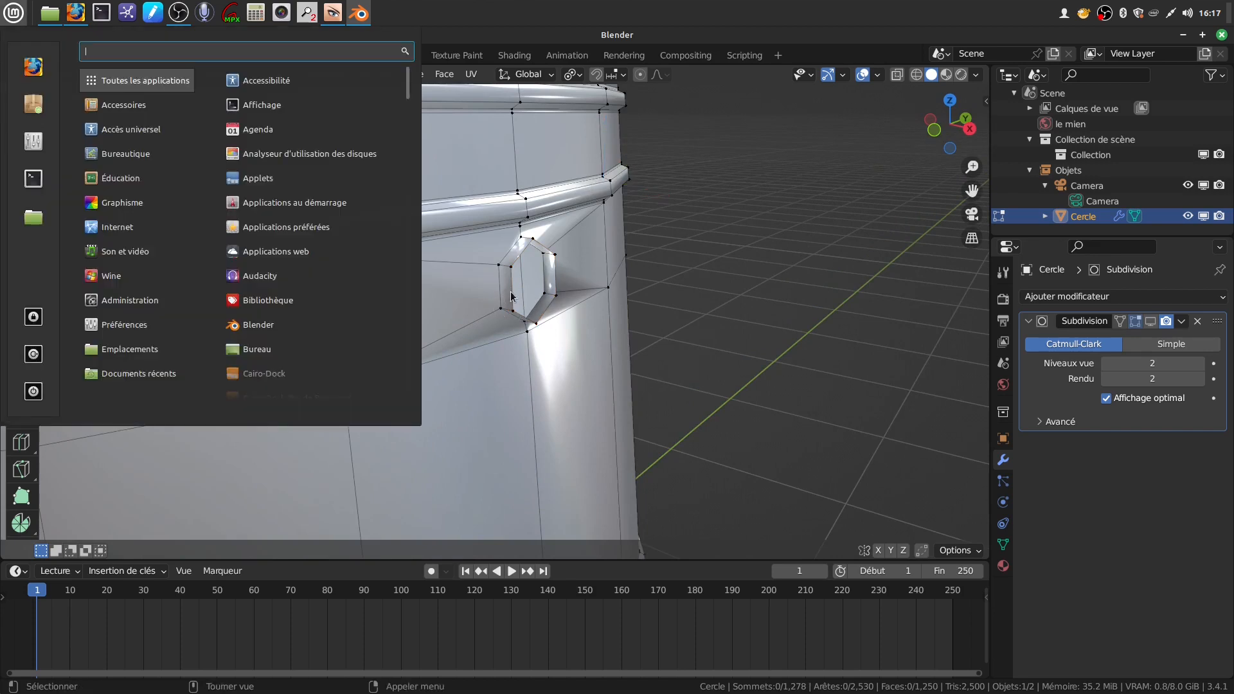
key("Escape")
left_click(519, 260, "alt")
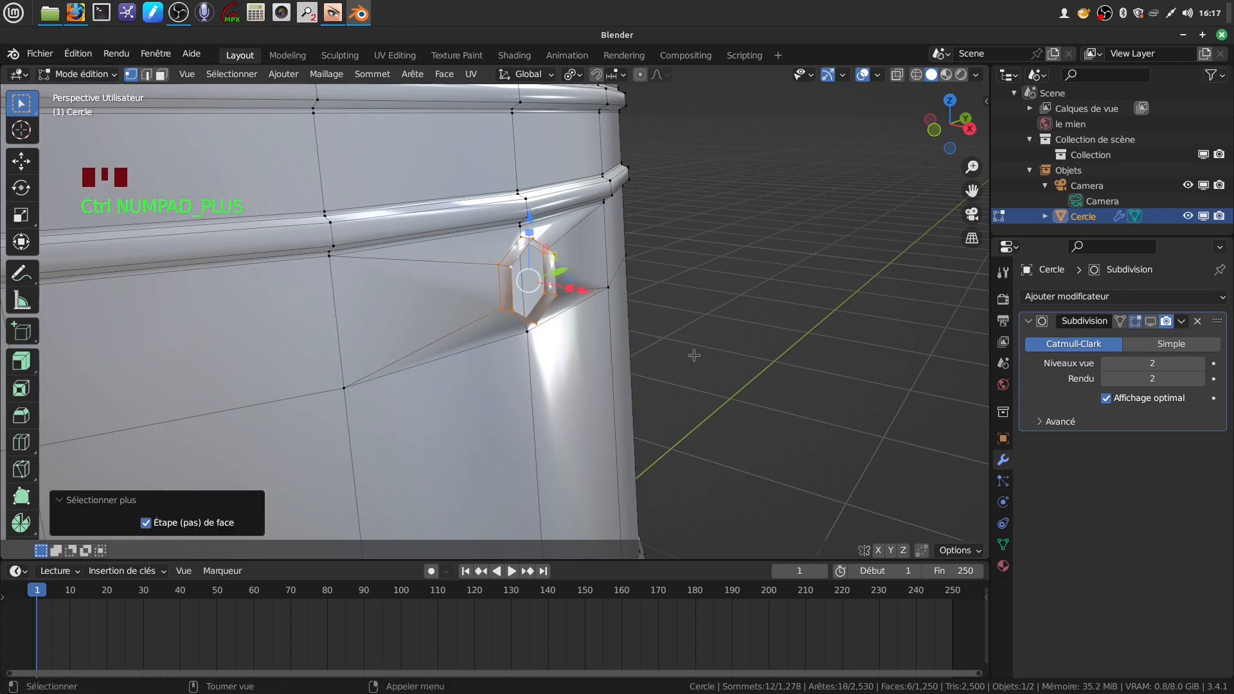
key("s")
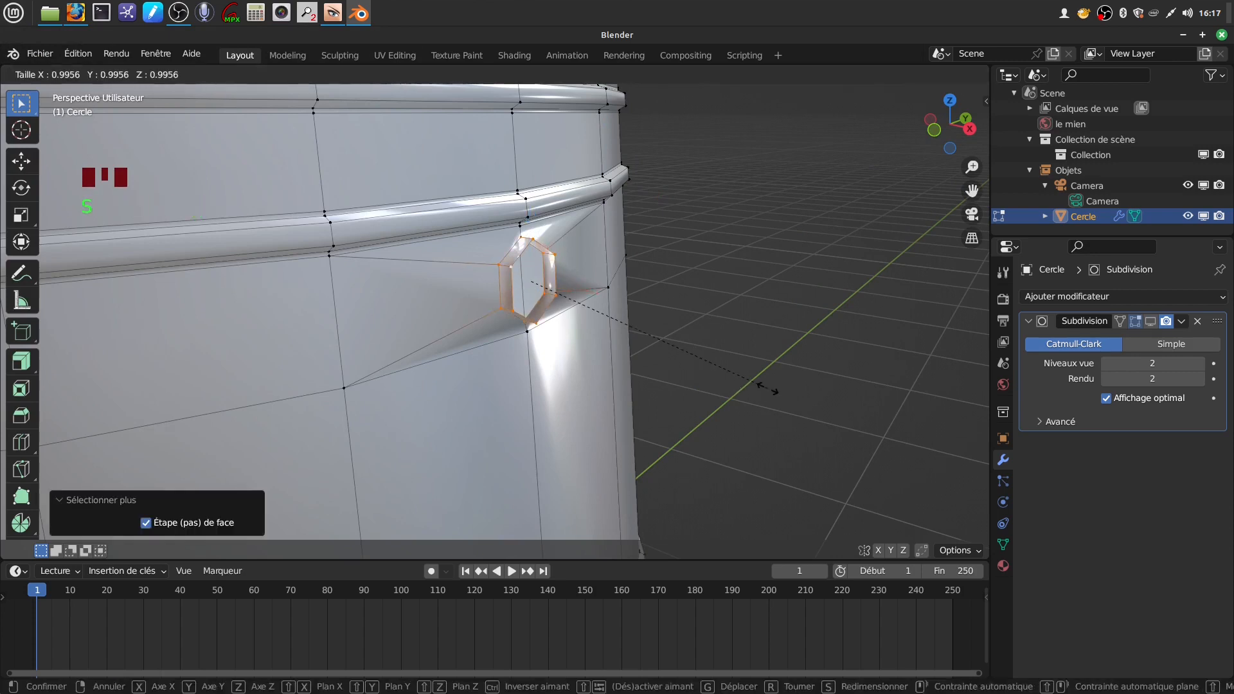
left_click(710, 367)
Bridge the open edge loops of the lower wall opening and the upper stub's underside with 5 cuts.
middle_click_drag(710, 367, 617, 306)
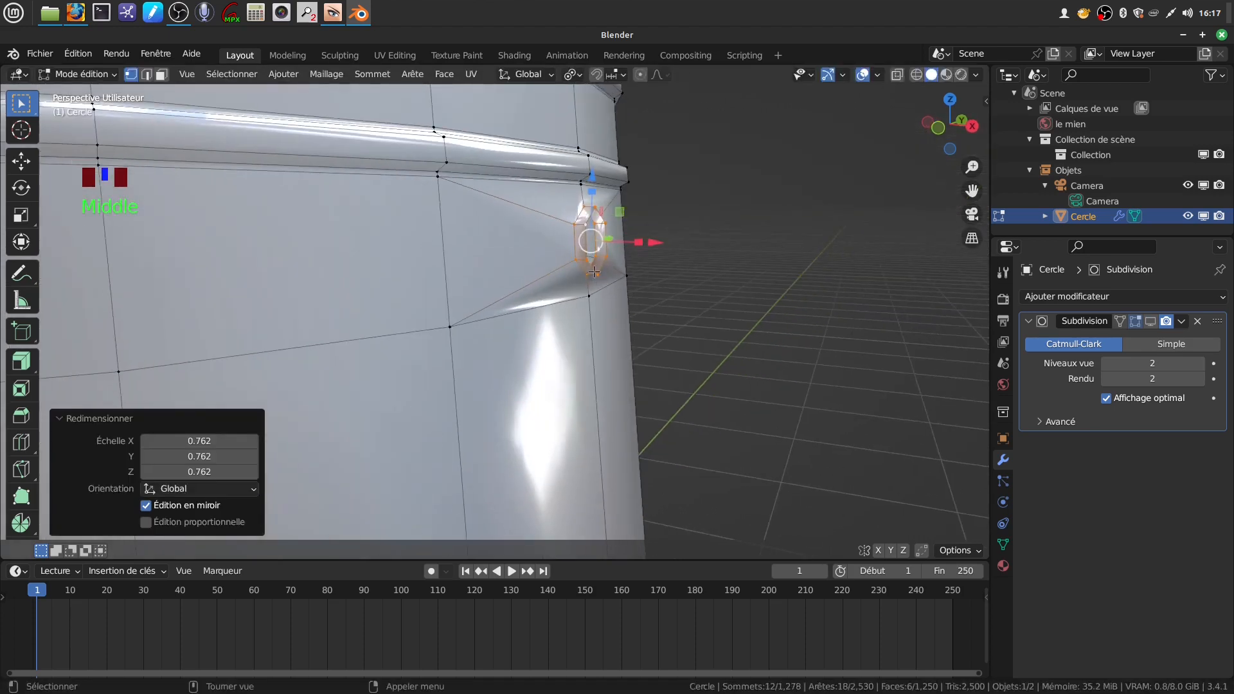
scroll(633, 273, "down", 3)
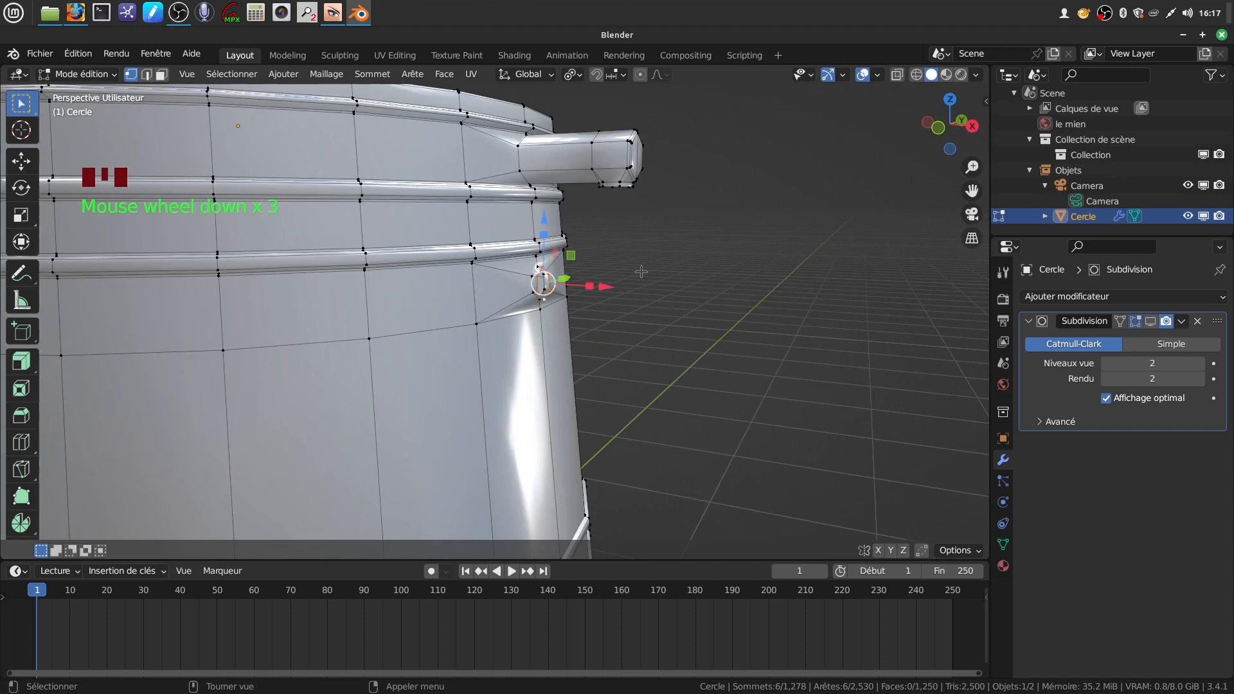
scroll(642, 237, "up", 3)
middle_click_drag(652, 193, 537, 317, "shift")
left_click(558, 228, "alt+shift")
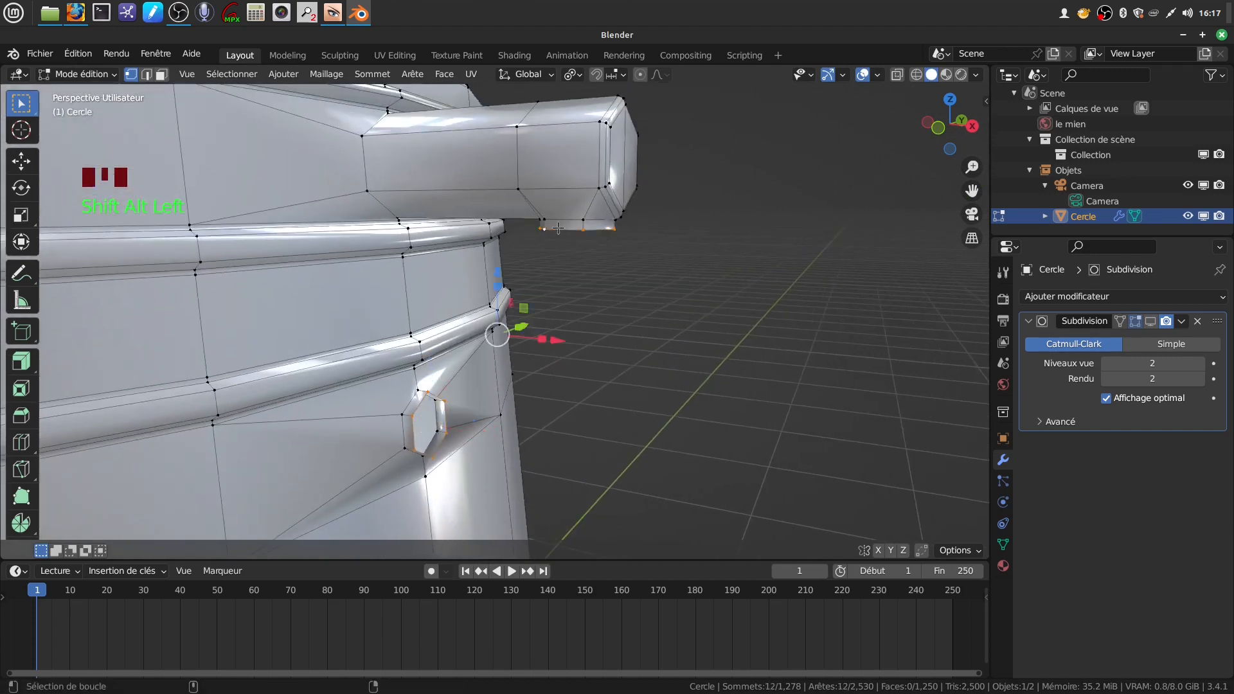
left_click(412, 74)
left_click(462, 134)
scroll(463, 136, "down", 4)
middle_click_drag(463, 137, 360, 244)
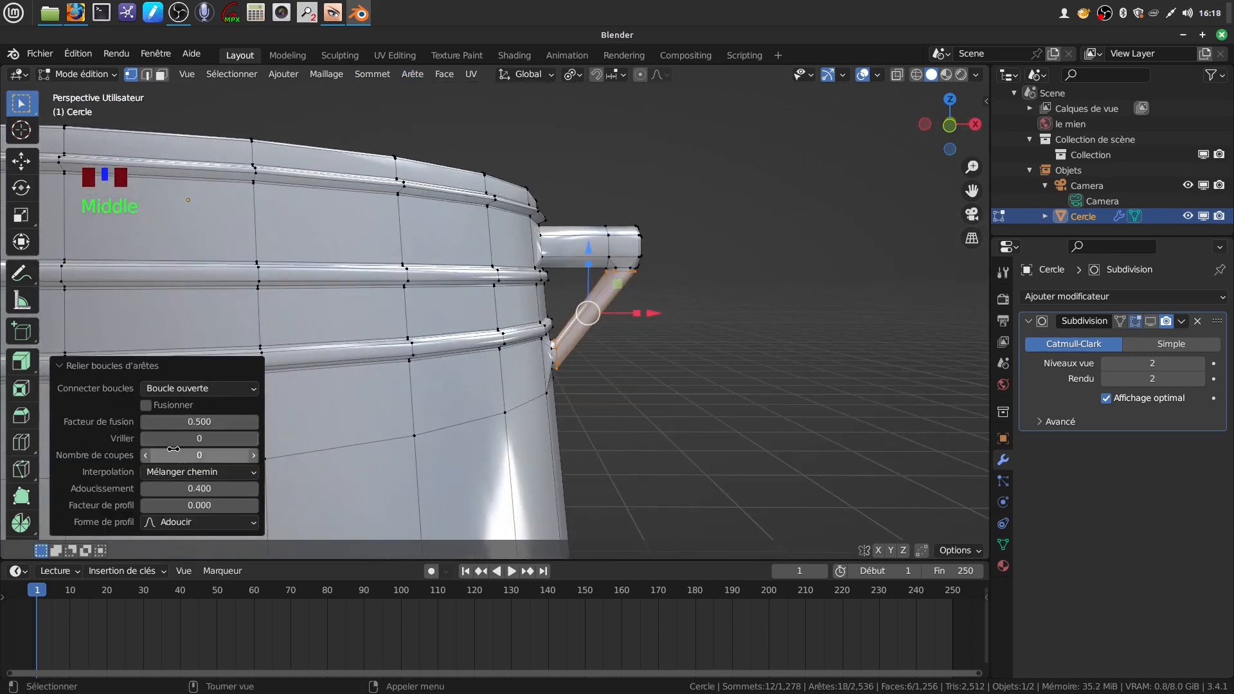
left_click_drag(176, 455, 216, 454)
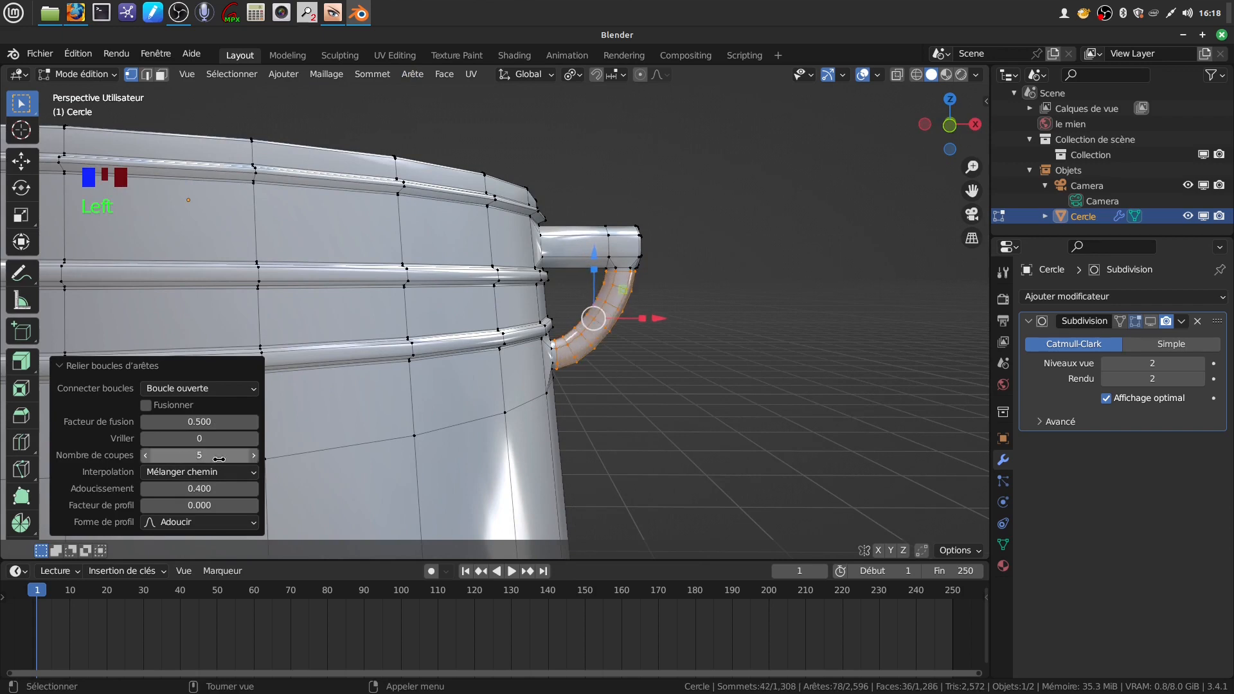
Turn on the Subdivision modifier's viewport display and check the handle in Object and Edit modes.
scroll(776, 414, "up", 4)
middle_click_drag(765, 387, 756, 388)
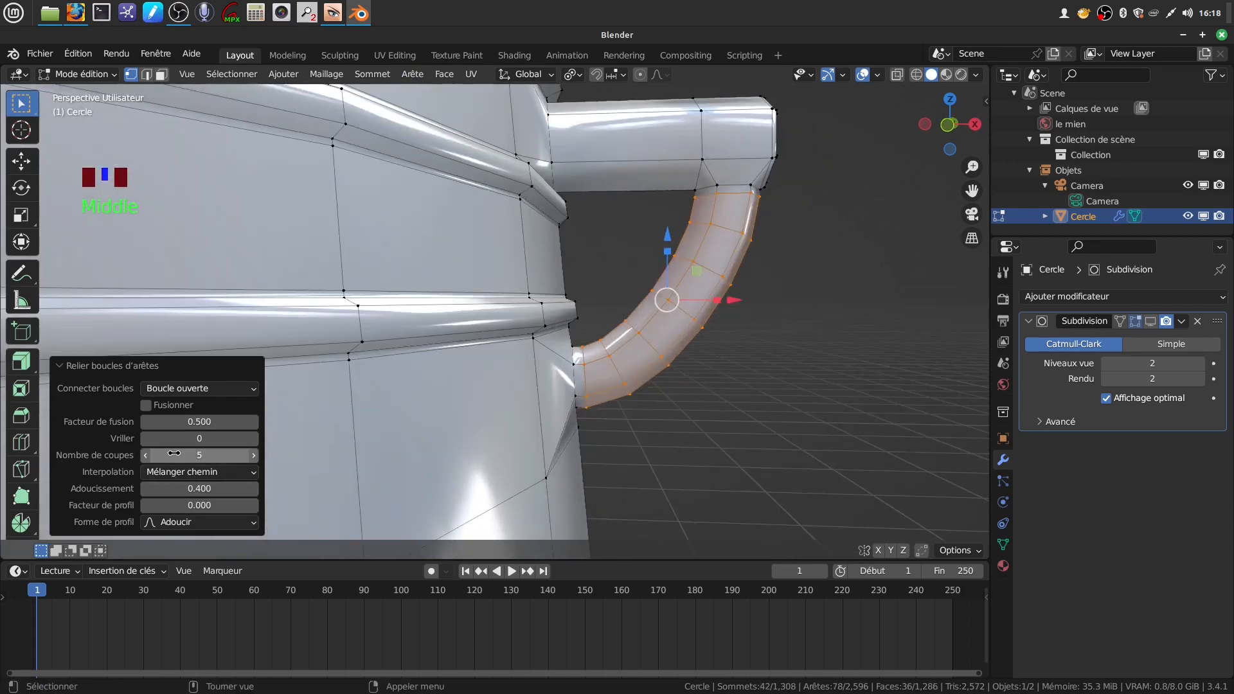
scroll(801, 318, "down", 3)
middle_click_drag(797, 314, 693, 339)
key("Tab")
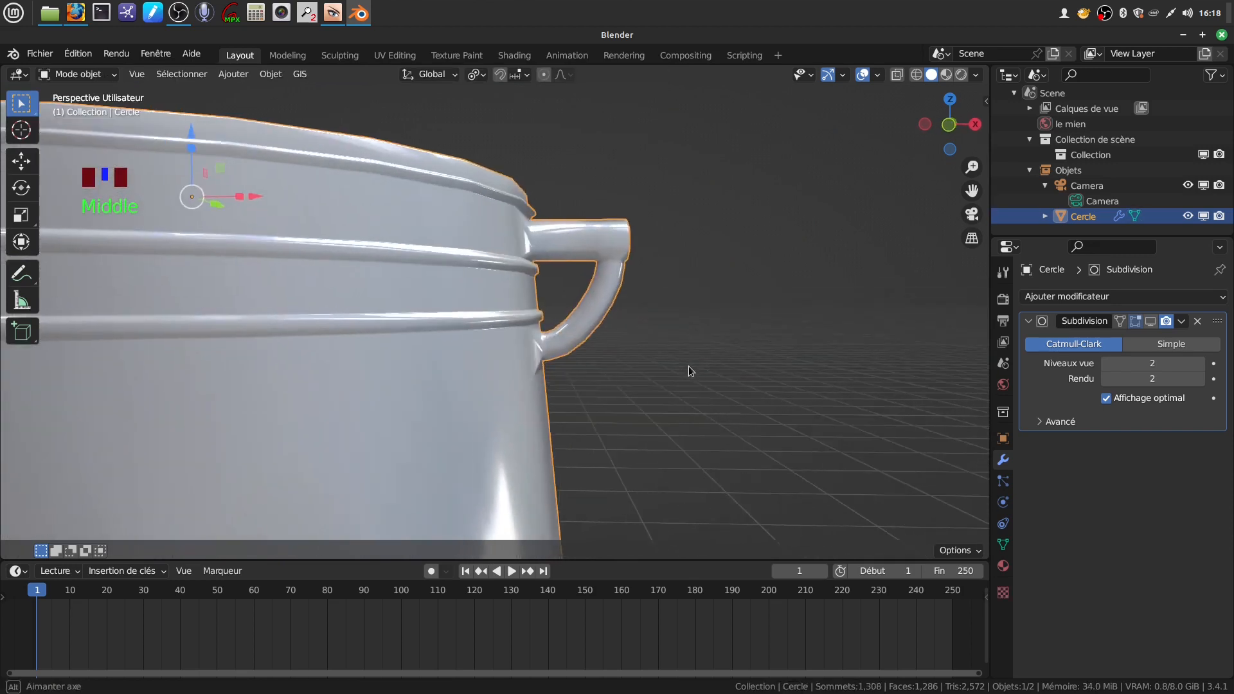
scroll(675, 374, "down", 3)
middle_click_drag(531, 383, 520, 360, "shift")
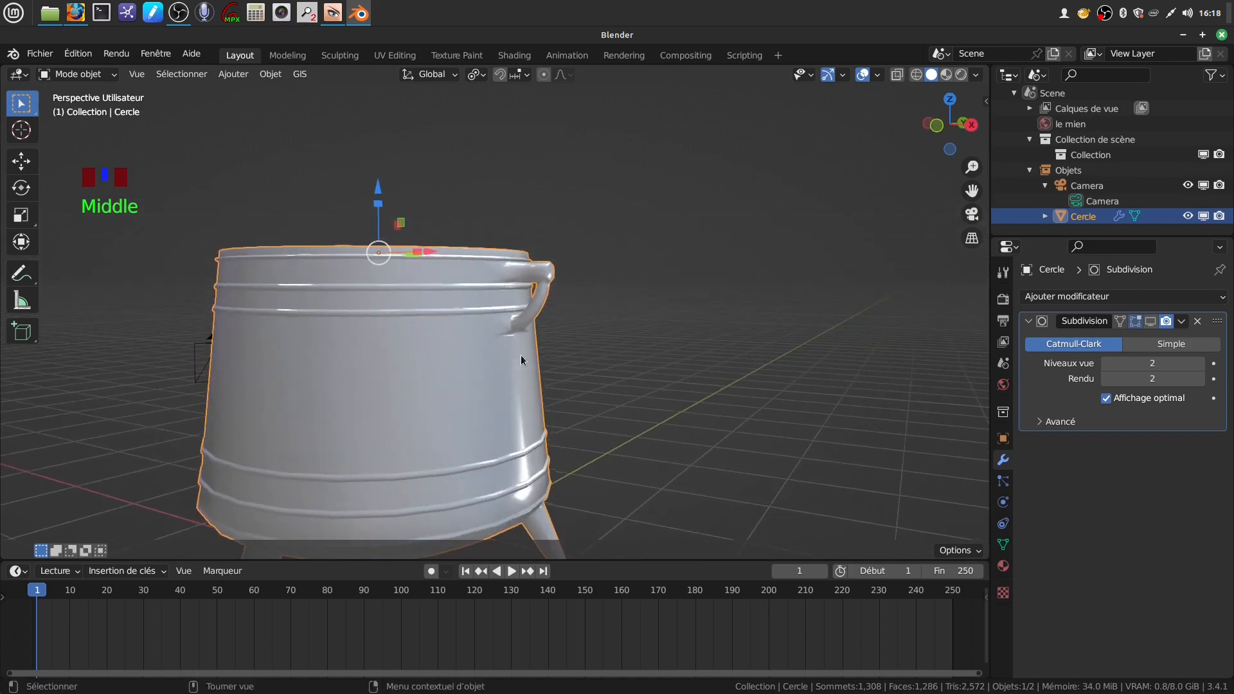
left_click(1150, 321)
scroll(658, 350, "up", 4)
middle_click_drag(657, 350, 596, 343, "shift")
key("Tab")
middle_click_drag(585, 408, 604, 340, "shift")
key("Tab")
key("Tab")
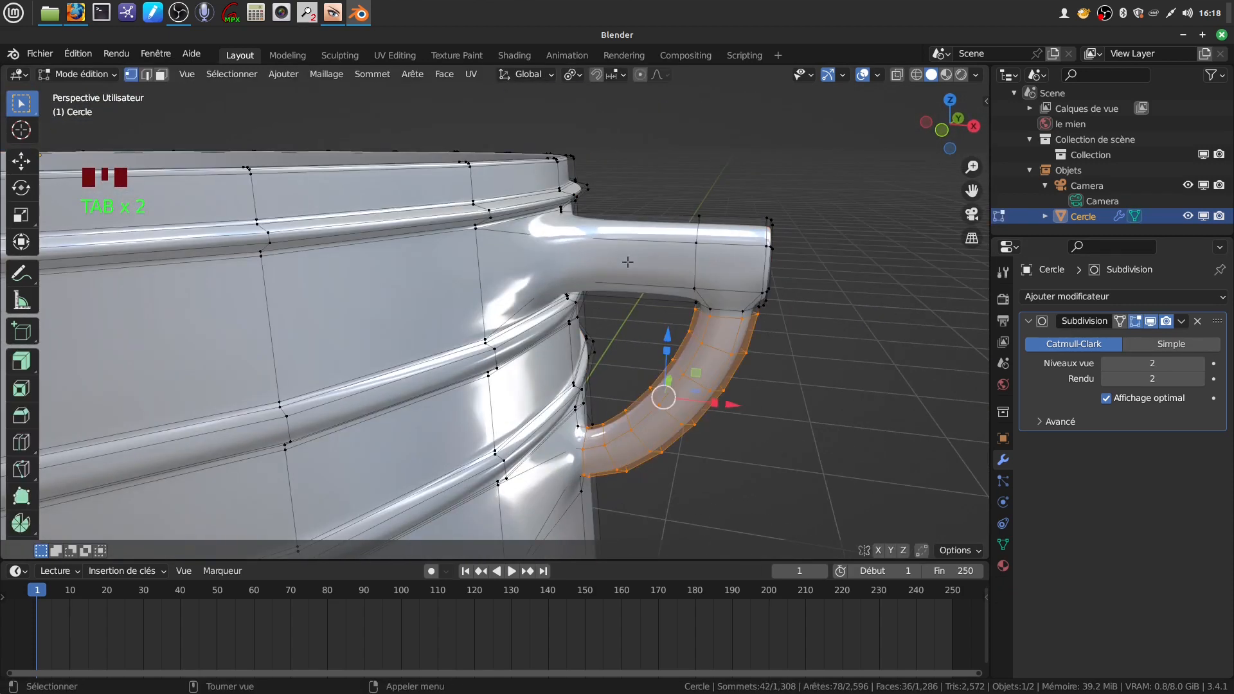
Add a loop cut around the handle's upper stub, slide it close to the pot wall, and check the joint in Object mode.
key("ctrl+r")
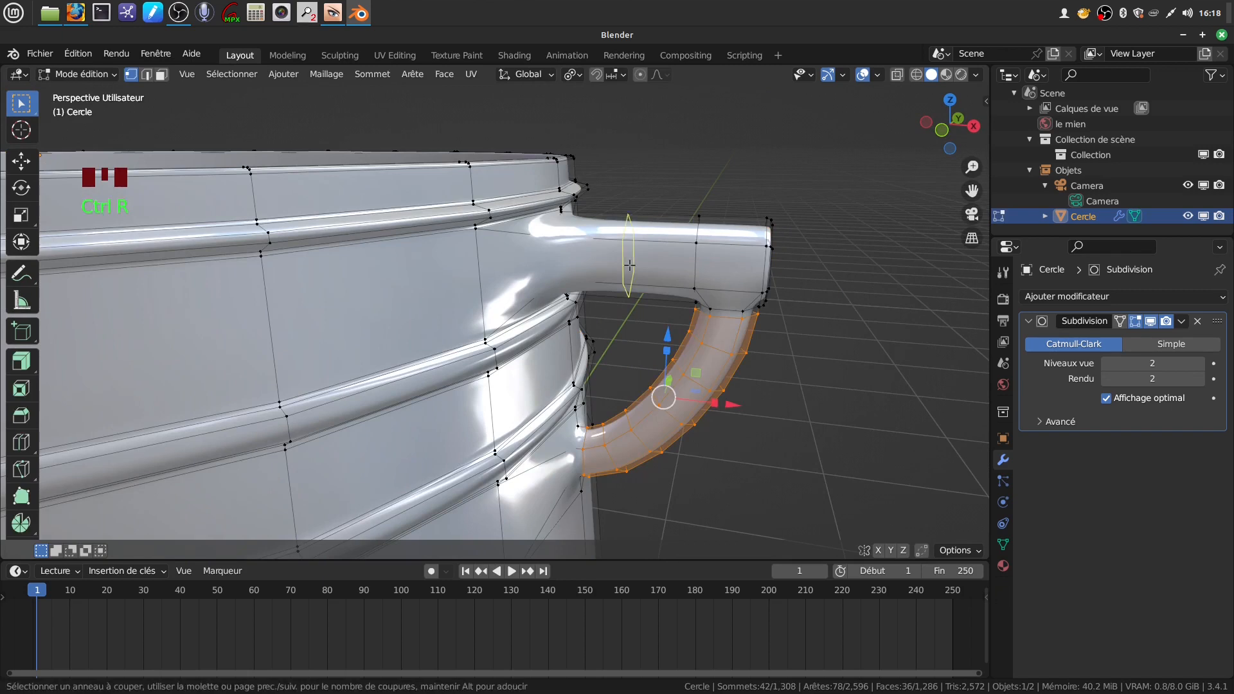
left_click(629, 265)
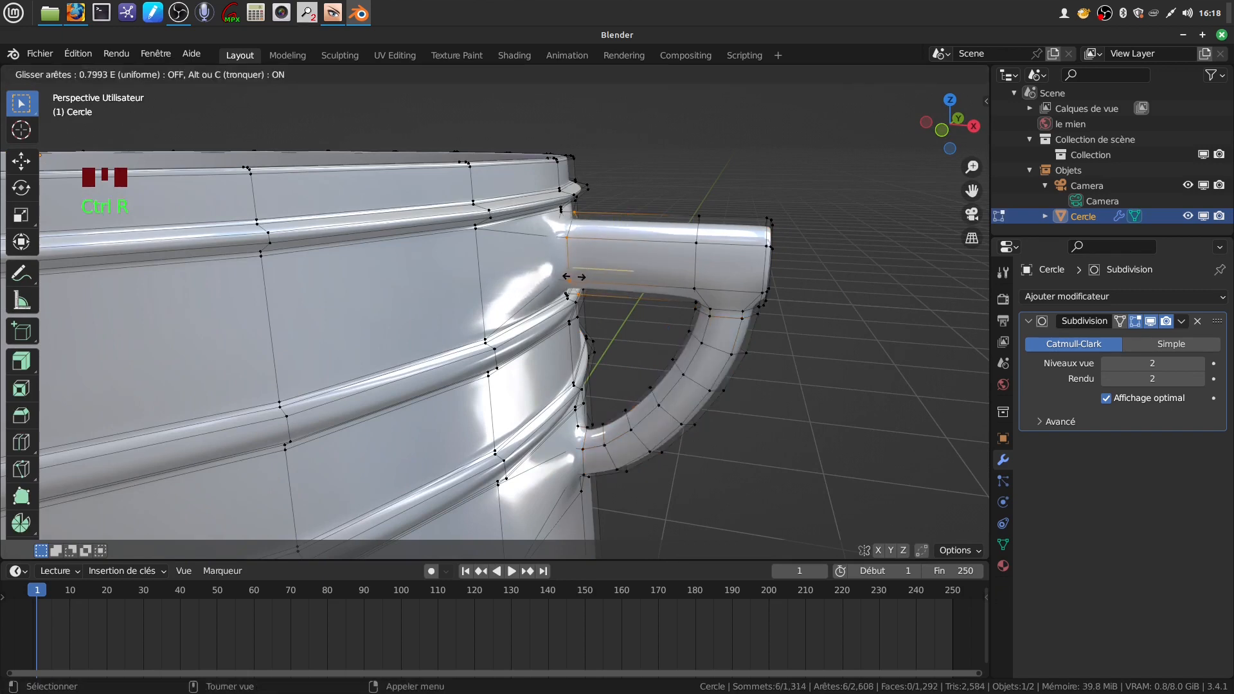
left_click(567, 278)
key("Tab")
middle_click_drag(646, 302, 581, 326)
In face selection mode, select the face rings where the handle's upper stub and lower end meet the pot wall.
key("Tab")
left_click(160, 76)
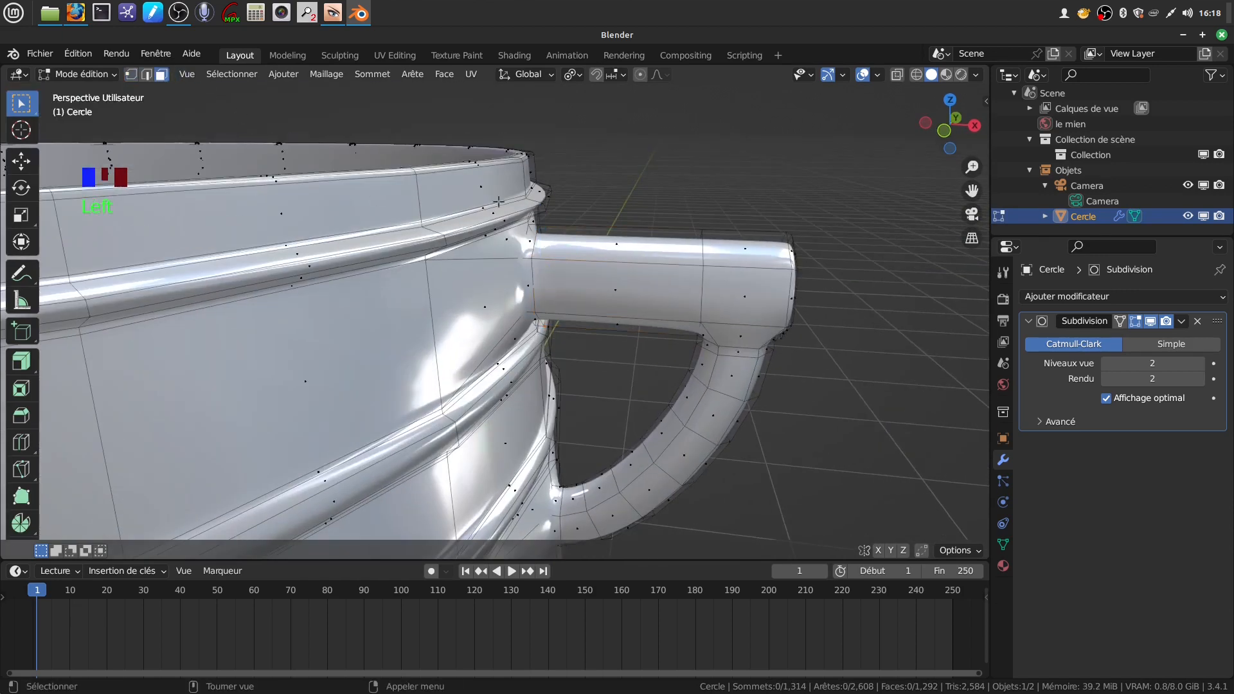
left_click(526, 257, "alt")
middle_click_drag(573, 389, 543, 206, "shift")
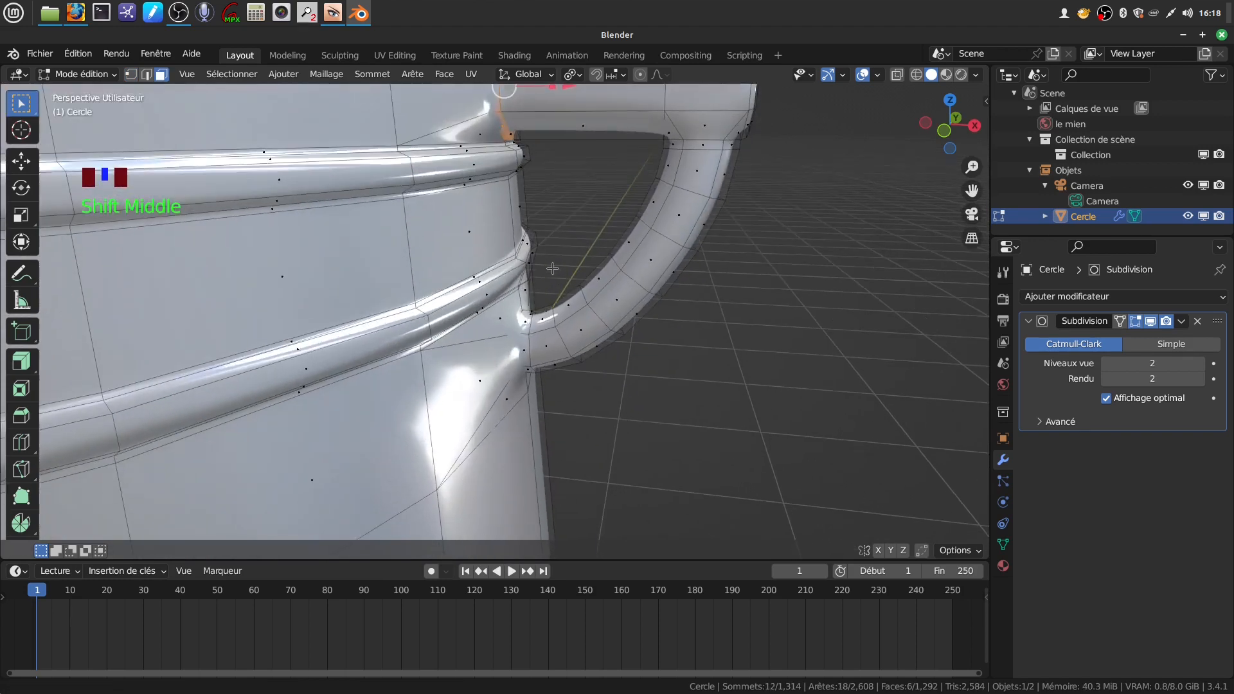
left_click(527, 334, "alt+shift")
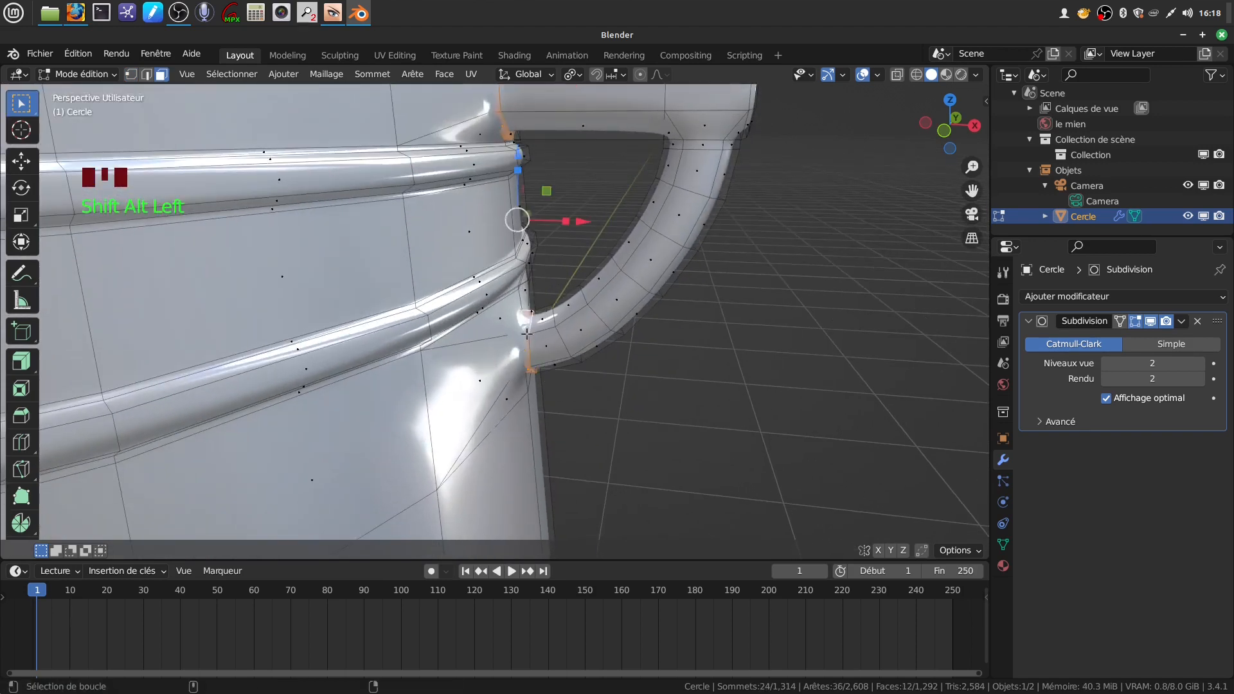
Move the two selected face rings where the handle joins the pot about 0.015 m toward the wall along X, then nudge them slightly back.
scroll(545, 361, "down", 3)
key("KP_1")
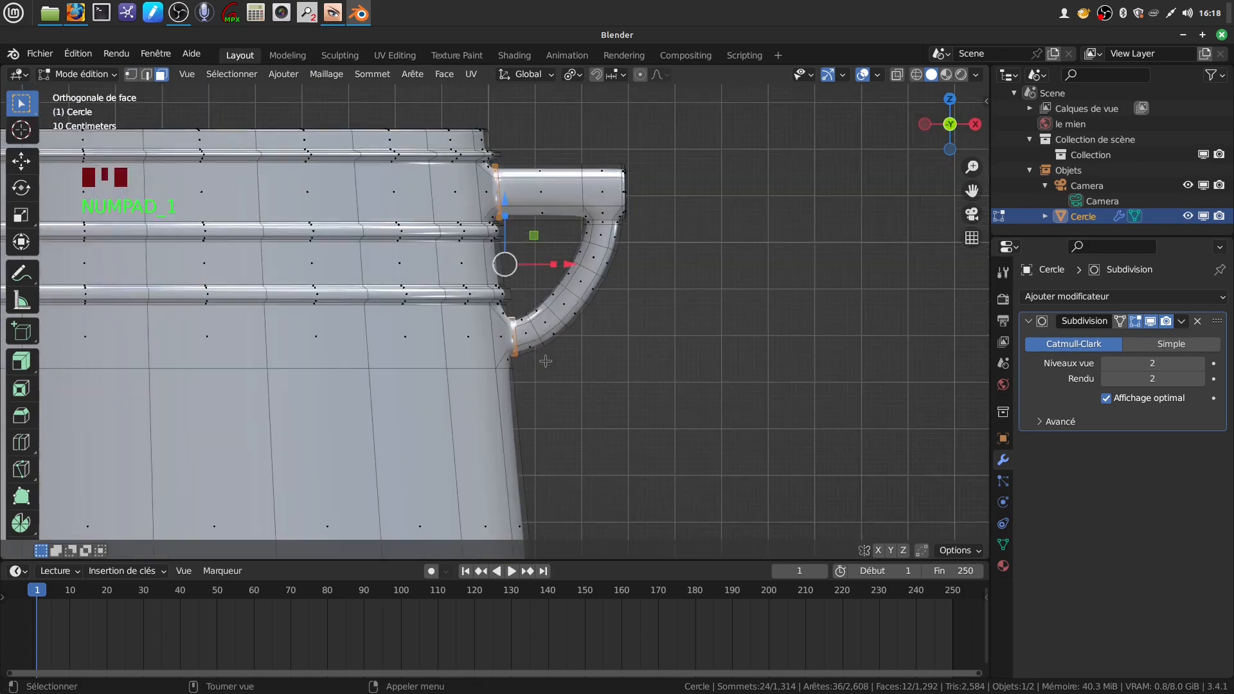
scroll(545, 361, "up", 2)
middle_click_drag(549, 341, 577, 375, "shift")
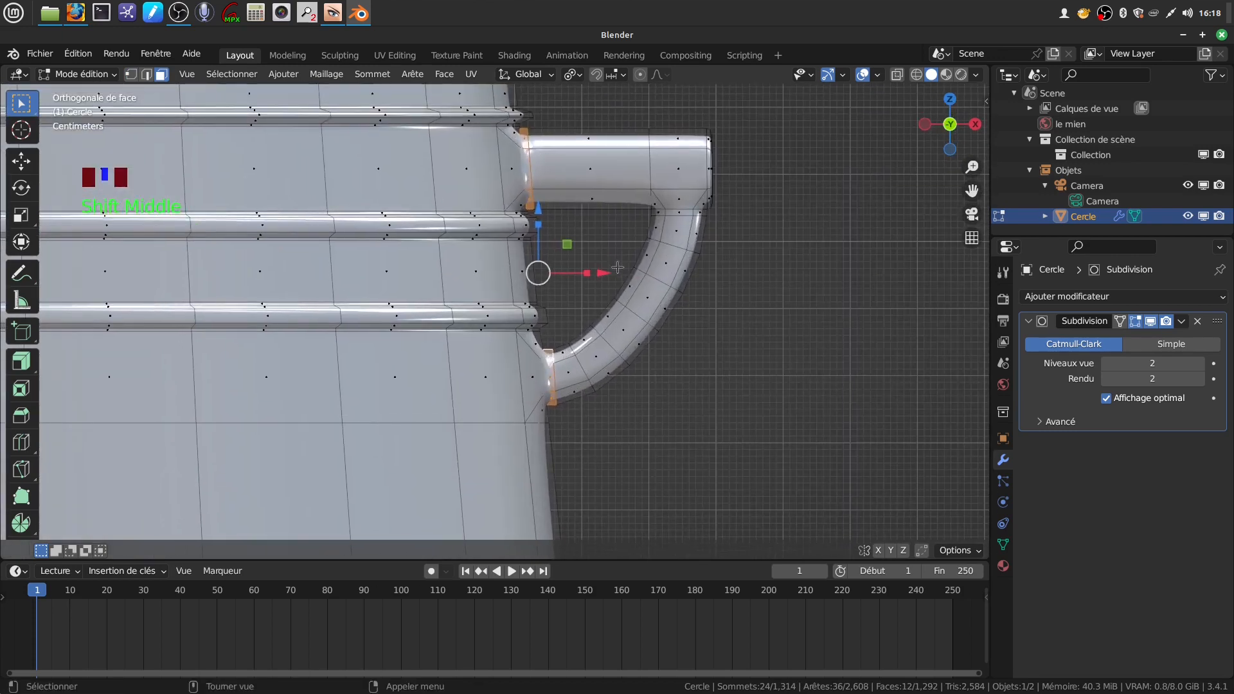
left_click_drag(603, 274, 592, 275)
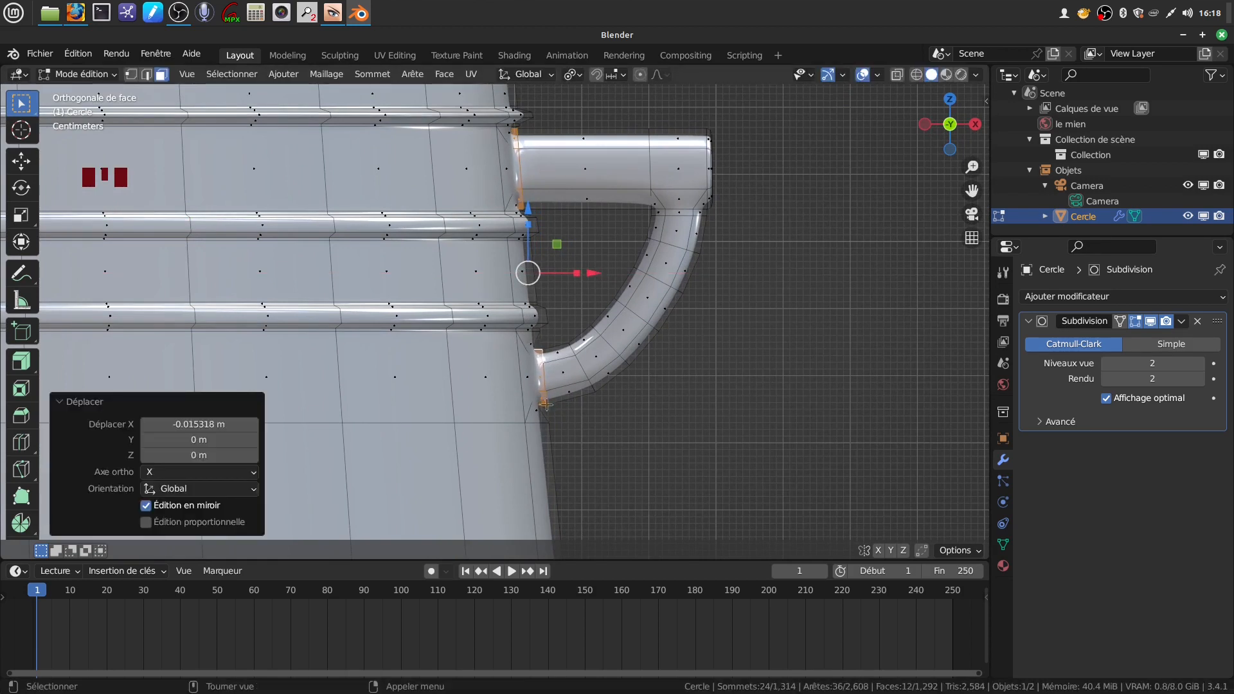
left_click_drag(593, 275, 596, 274)
key("Tab")
middle_click_drag(627, 362, 643, 315)
scroll(548, 379, "down", 4)
scroll(672, 291, "up", 2)
scroll(649, 315, "down", 2)
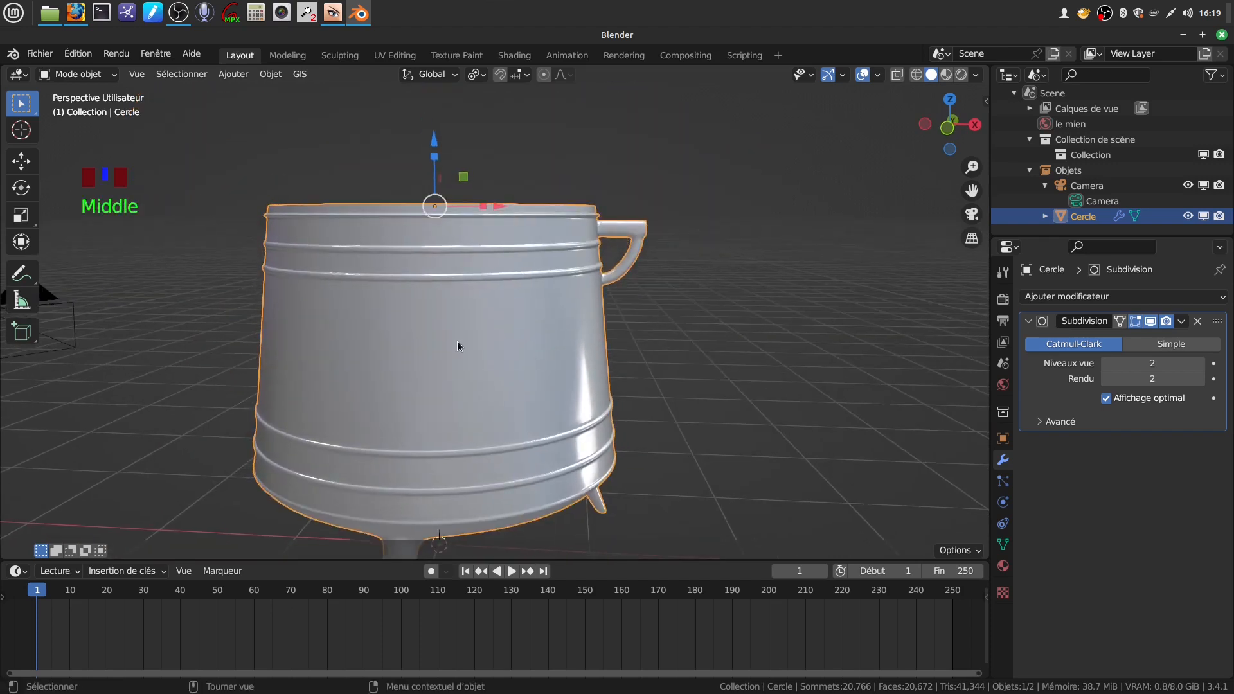
mouse_move(479, 348)
middle_mouse_down()
mouse_move(493, 344)
mouse_move(467, 350)
middle_mouse_up()
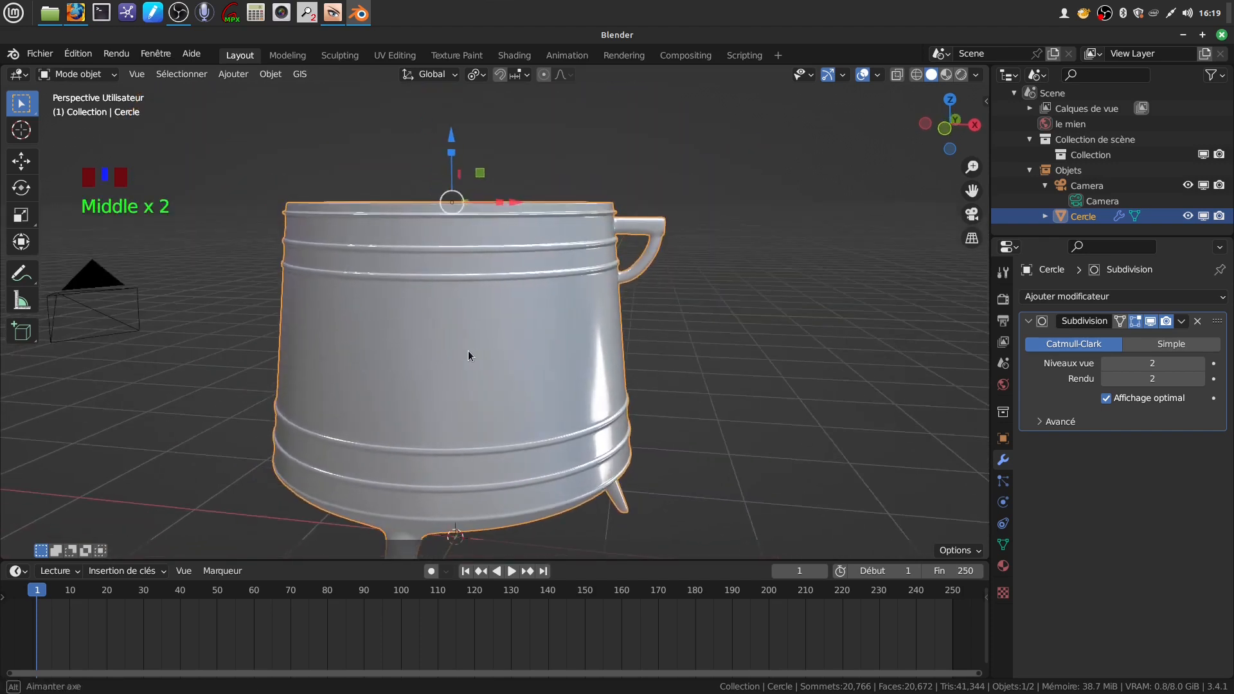
Symmetrize the whole pot mesh from +X to -X so the handle is mirrored to the opposite side, and return to Object Mode.
key("Tab")
key("a")
key("a")
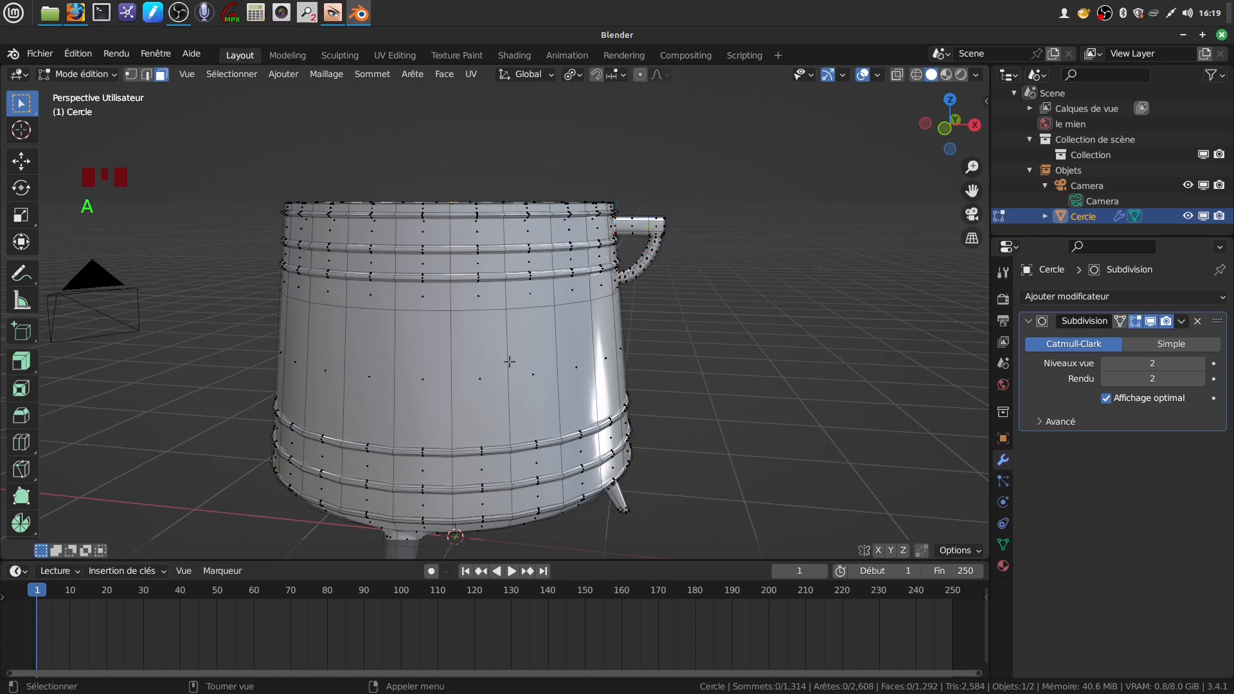
key("KP_1")
scroll(510, 364, "down", 2)
middle_click_drag(511, 373, 538, 415, "shift")
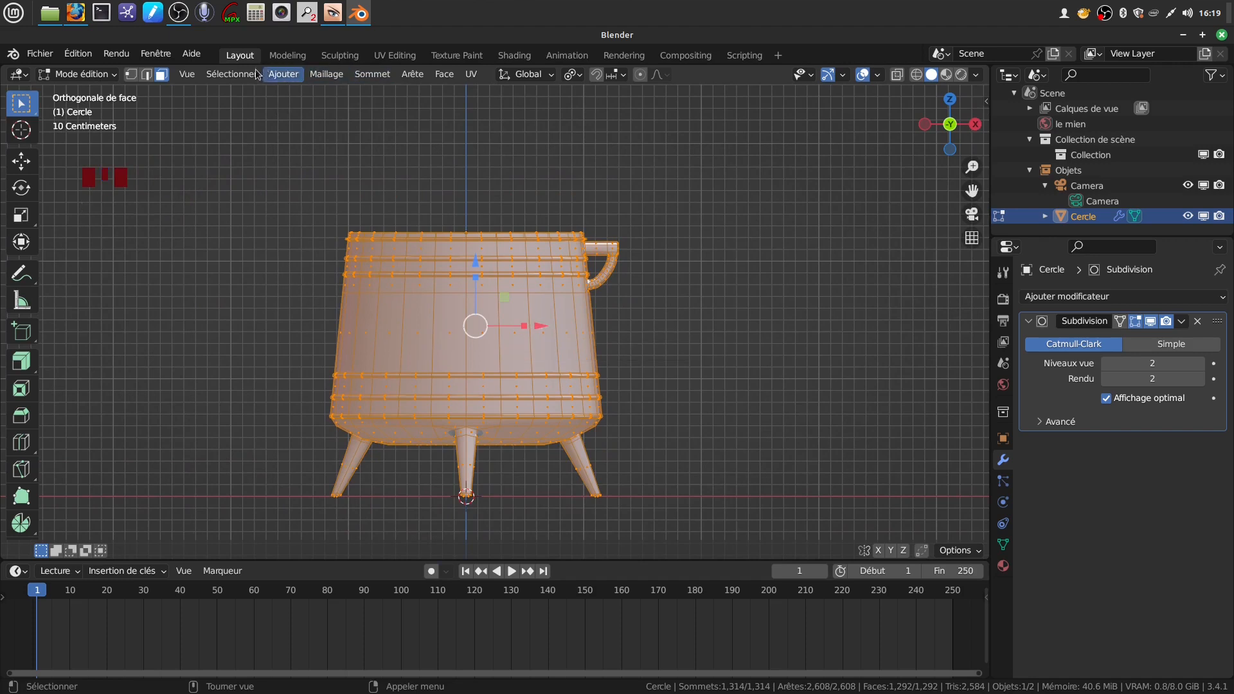
left_click(327, 74)
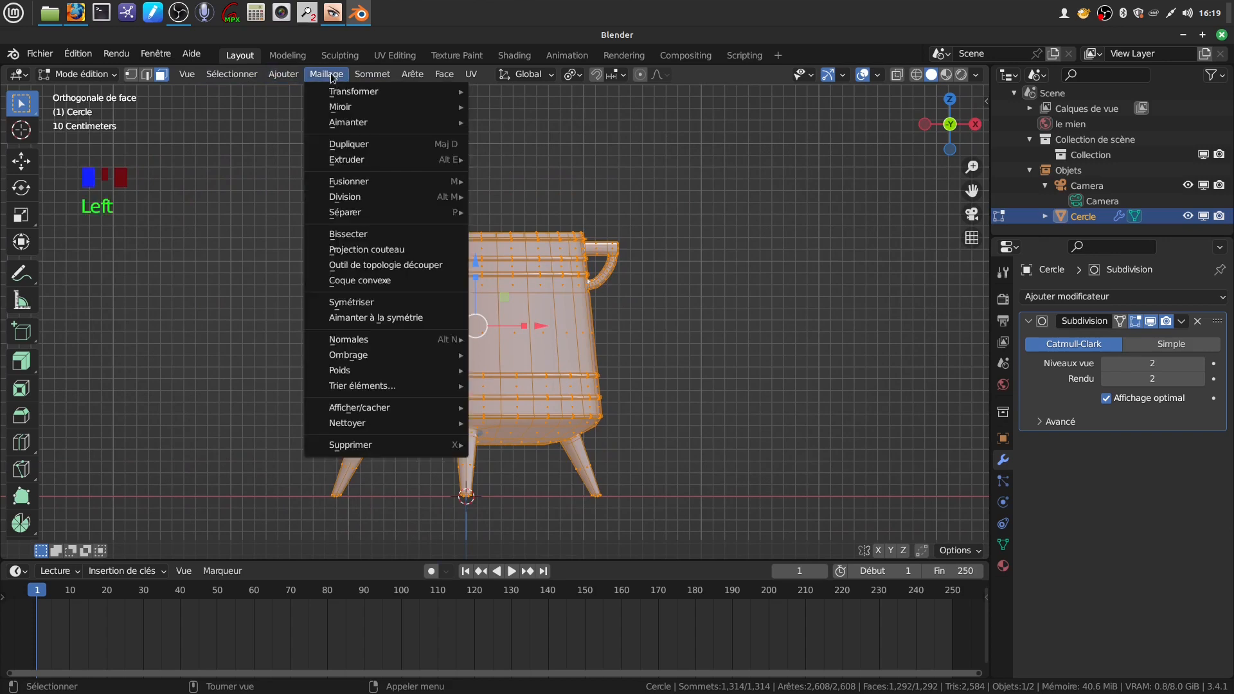
left_click(366, 302)
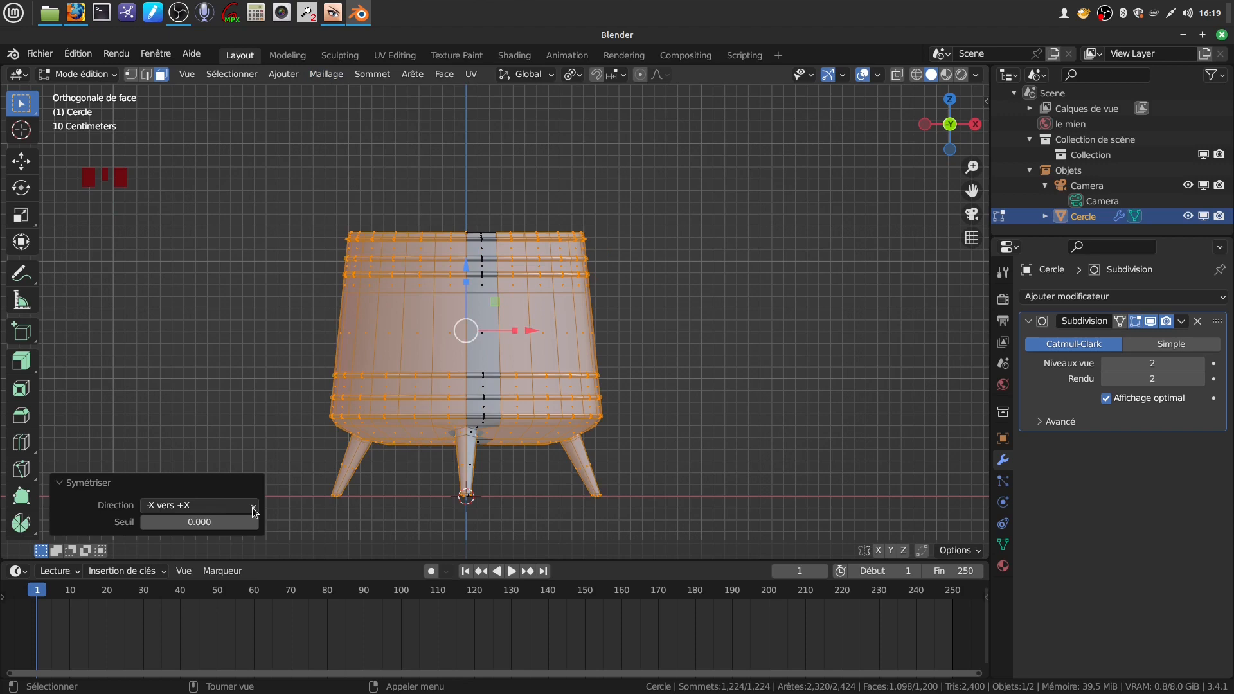
left_click(254, 506)
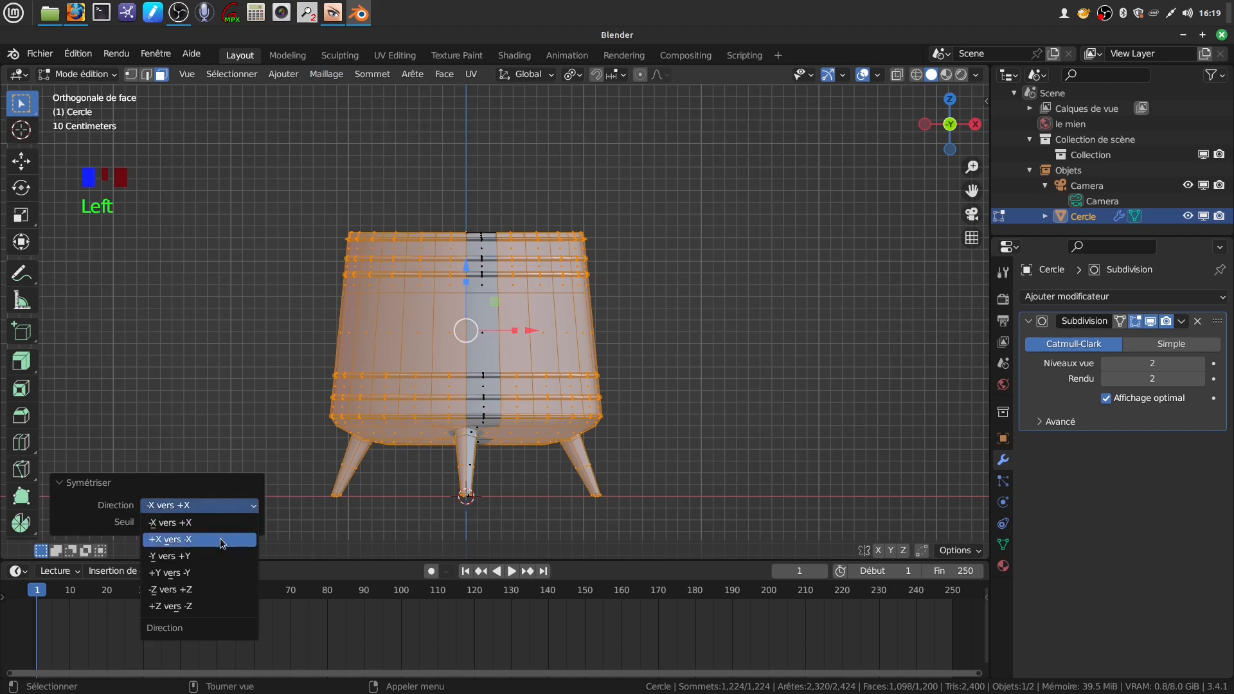
left_click(221, 538)
middle_click_drag(449, 321, 454, 290)
key("Tab")
Inspect the pot from several angles, checking both handles, the legs, the outer wall and the interior.
scroll(518, 329, "up", 3)
middle_click_drag(518, 329, 561, 278)
middle_click_drag(517, 323, 484, 373, "shift")
middle_click_drag(588, 281, 614, 288, "shift")
middle_click_drag(491, 342, 528, 312)
scroll(523, 342, "down", 2)
left_click(681, 383)
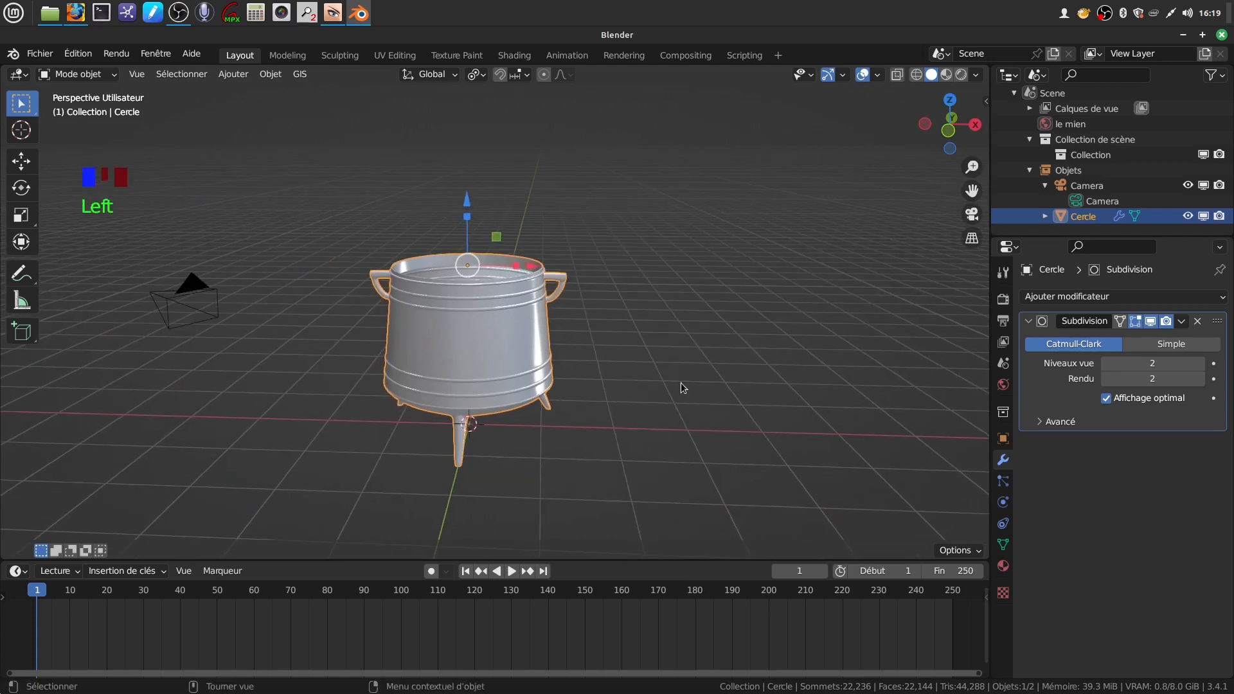
scroll(551, 393, "up", 4)
left_click(553, 319)
middle_click_drag(750, 330, 619, 344)
scroll(630, 330, "down", 2)
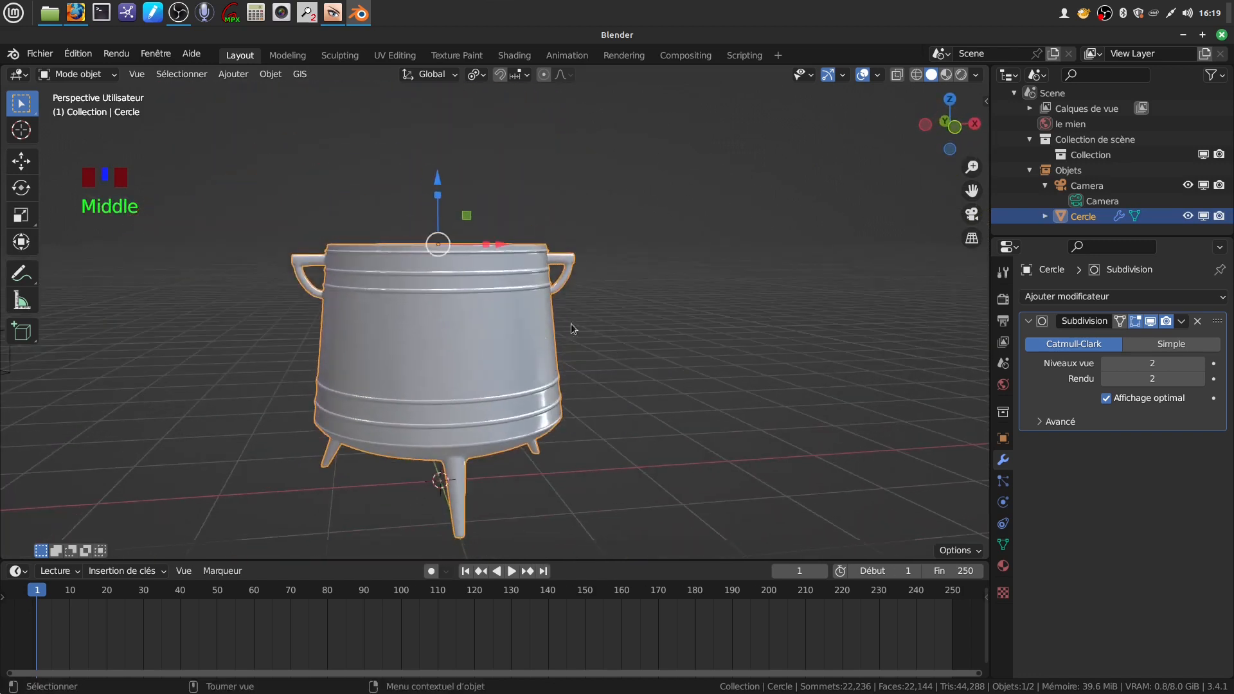
scroll(508, 334, "up", 3)
middle_click_drag(514, 352, 572, 261)
scroll(588, 291, "down", 2)
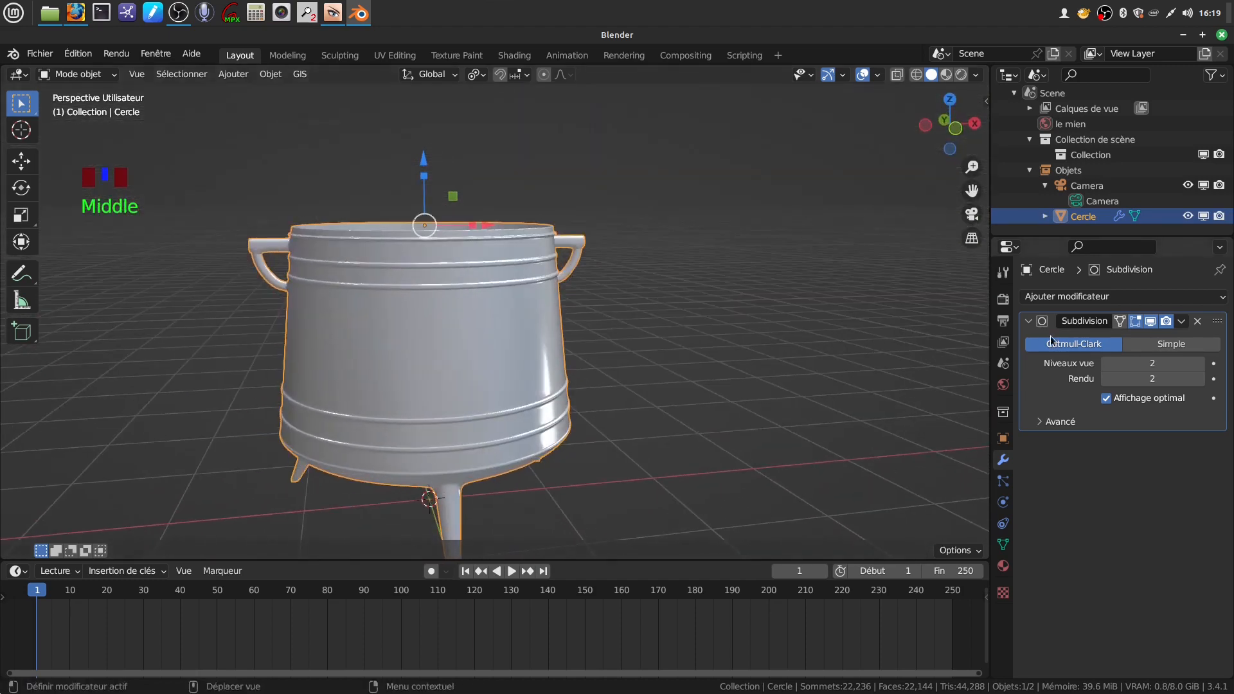
scroll(572, 407, "up", 2)
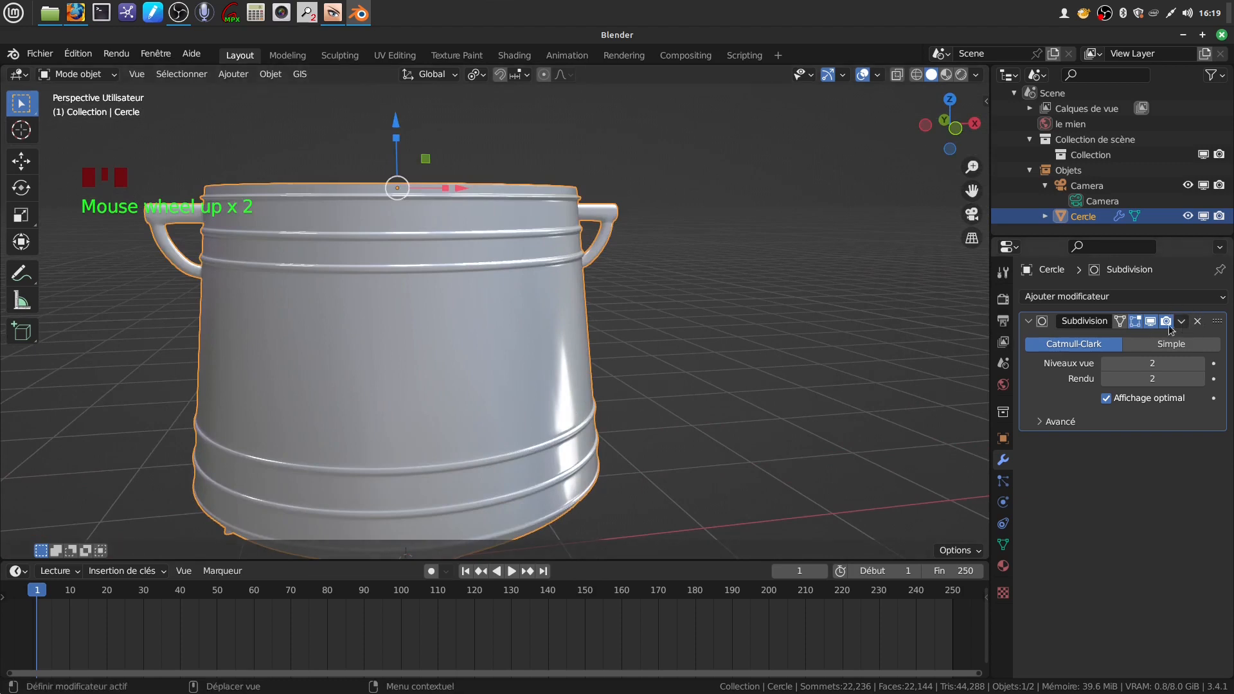
middle_click_drag(557, 345, 712, 367)
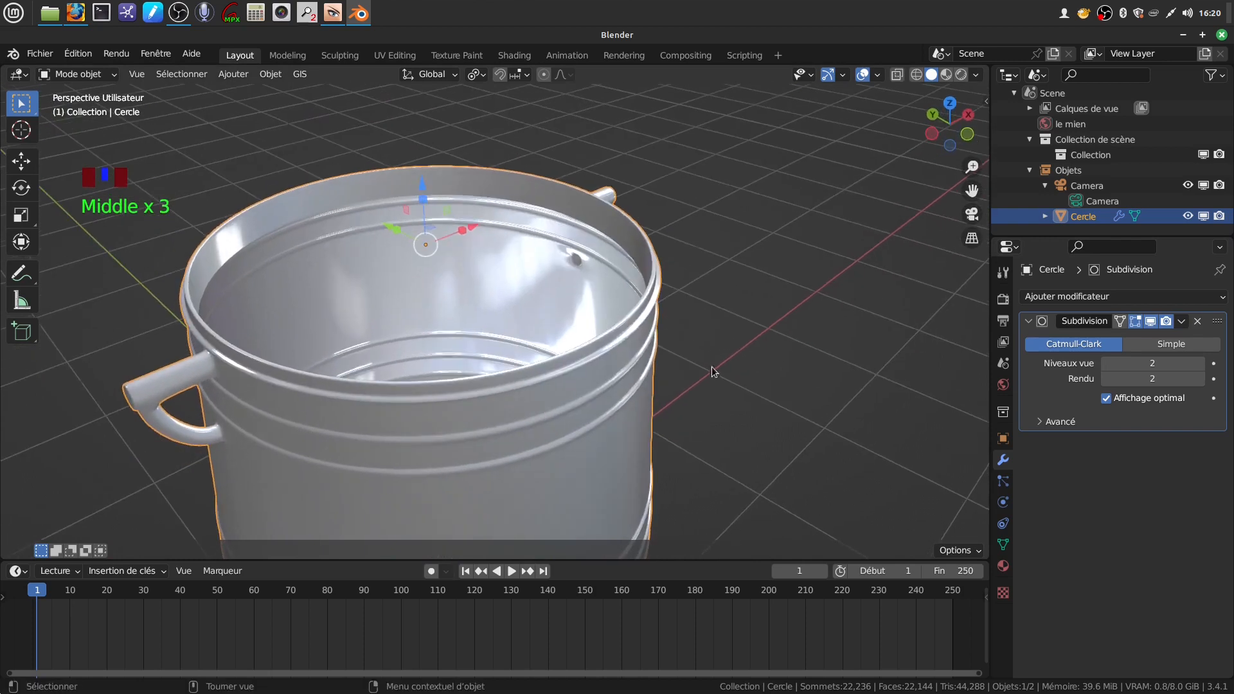
scroll(650, 360, "down", 3)
middle_click_drag(622, 384, 561, 342)
Apply the pot's Subdivision modifier and check the resulting dense mesh in Edit Mode.
left_click(1182, 323)
left_click(1120, 339)
middle_click_drag(627, 347, 513, 252)
scroll(617, 366, "up", 3)
key("Tab")
key("Tab")
key("Tab")
key("Tab")
scroll(595, 278, "down", 2)
middle_click_drag(531, 252, 506, 264, "shift")
Merge all of the pot's vertices by distance with a 0.0001 m threshold and return to Object Mode.
key("Tab")
middle_click_drag(514, 322, 536, 319)
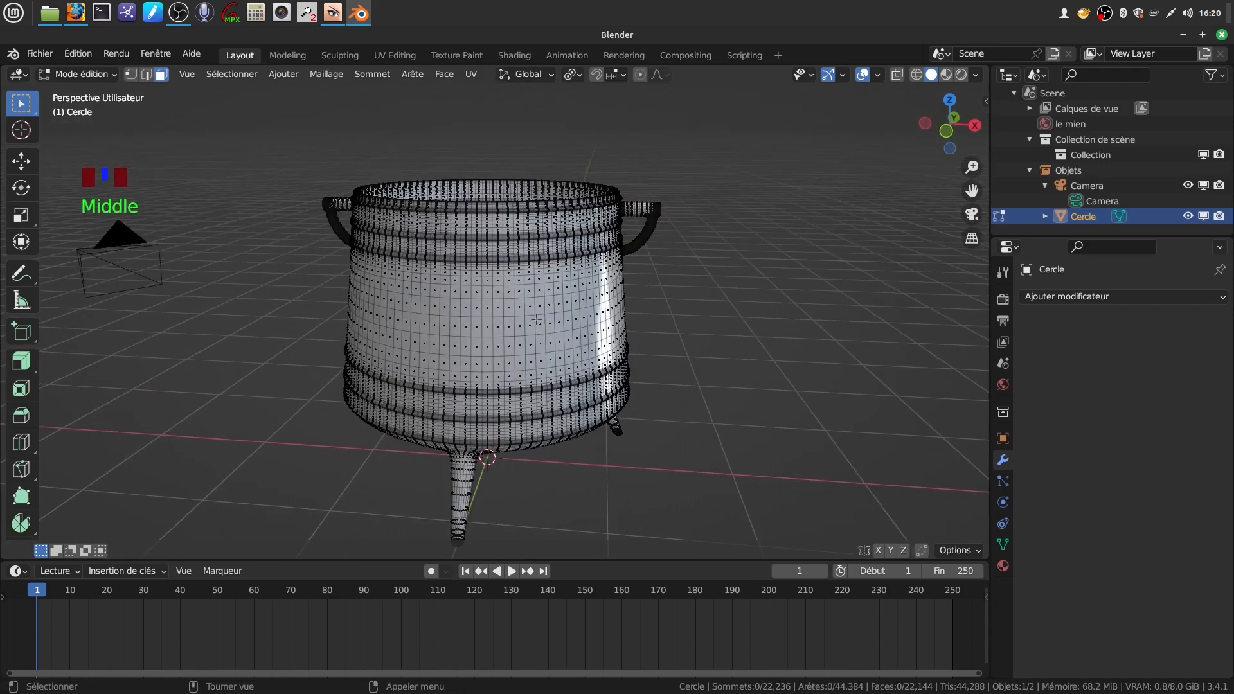
key("a")
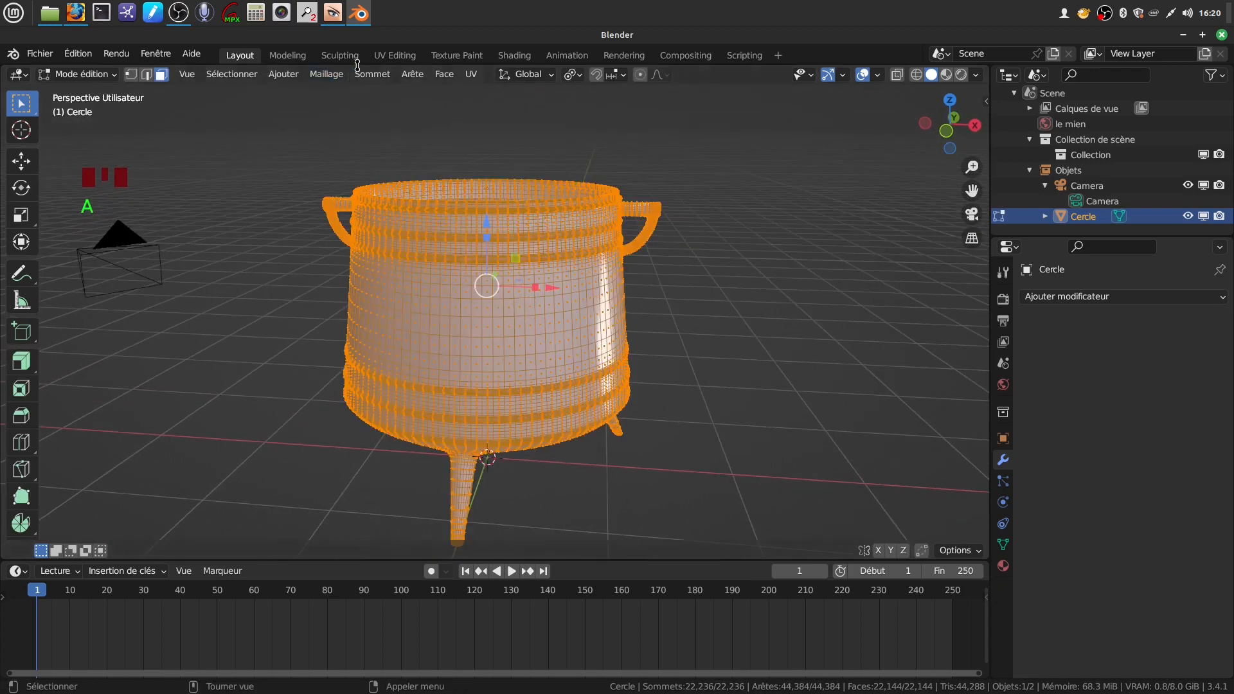
left_click(326, 75)
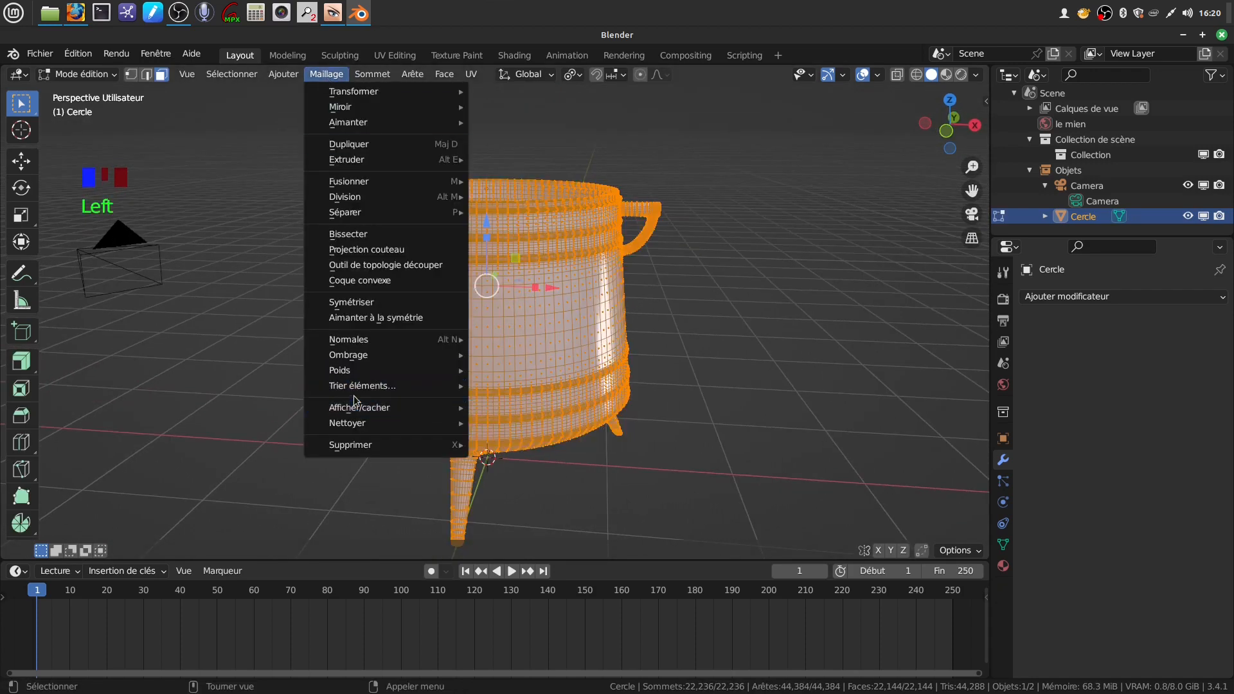
left_click(351, 422)
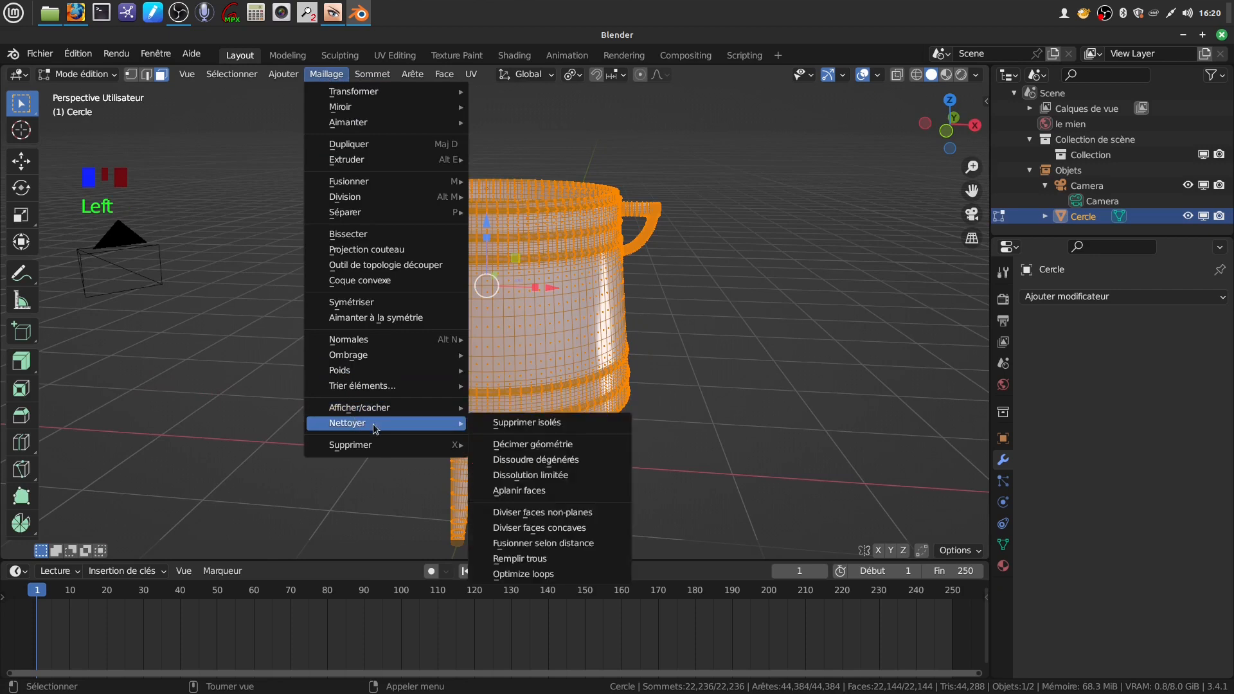
left_click(565, 545)
scroll(627, 450, "up", 3)
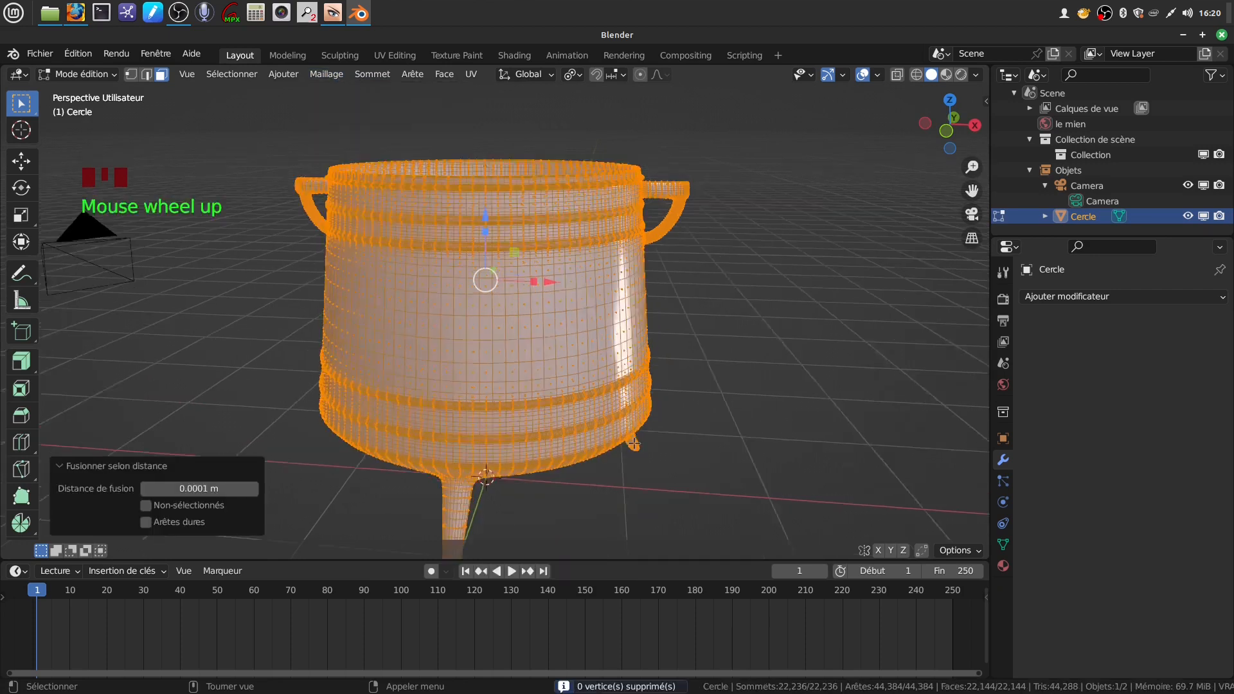
key("Tab")
In the front view, deselect the pot and add a mesh circle with 24 vertices and a 1 m radius at the origin.
scroll(633, 364, "down", 3)
middle_click_drag(608, 342, 566, 353)
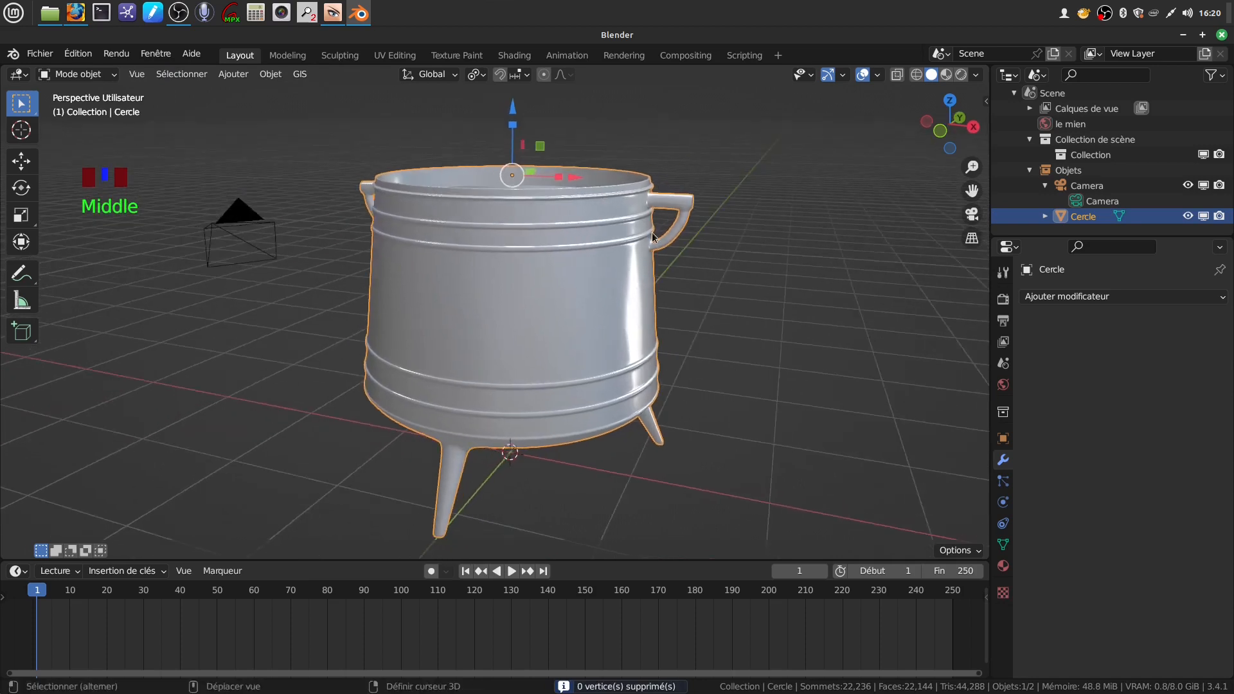
middle_click_drag(675, 195, 623, 232, "shift")
mouse_move(568, 311)
middle_mouse_down()
mouse_move(612, 296)
mouse_move(560, 316)
mouse_move(573, 309)
middle_mouse_up()
key("KP_1")
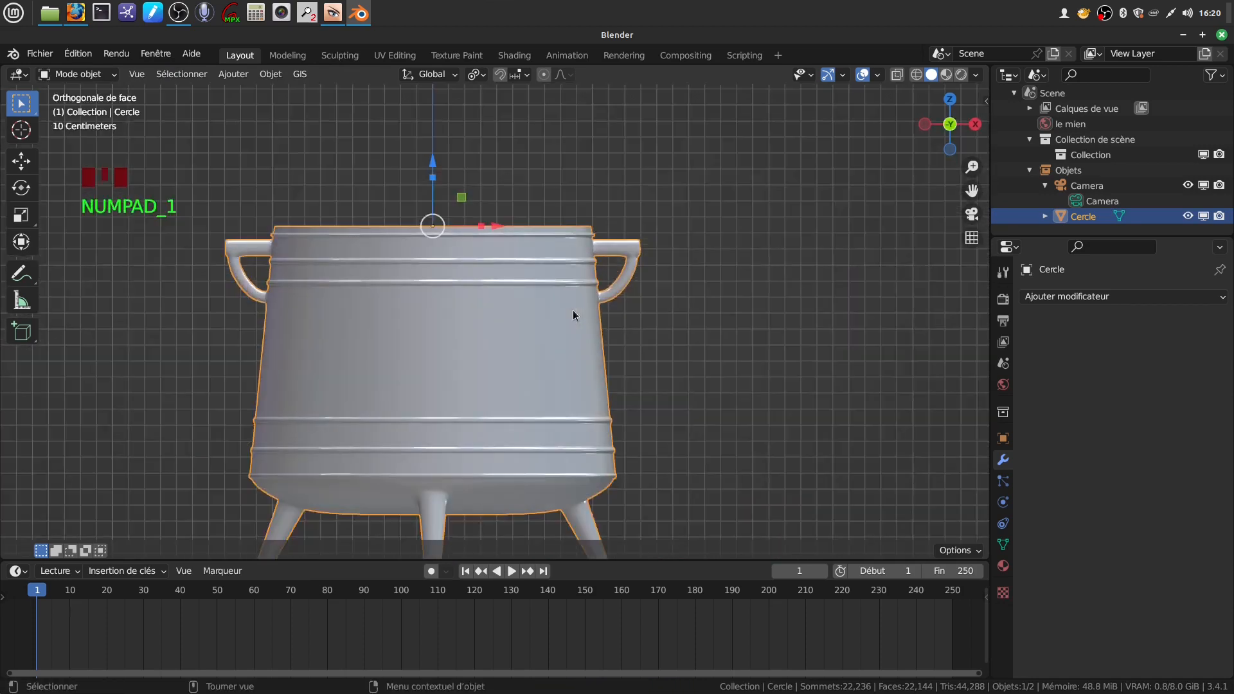
scroll(573, 310, "down", 2)
middle_click_drag(236, 437, 261, 433, "shift")
left_click(261, 433)
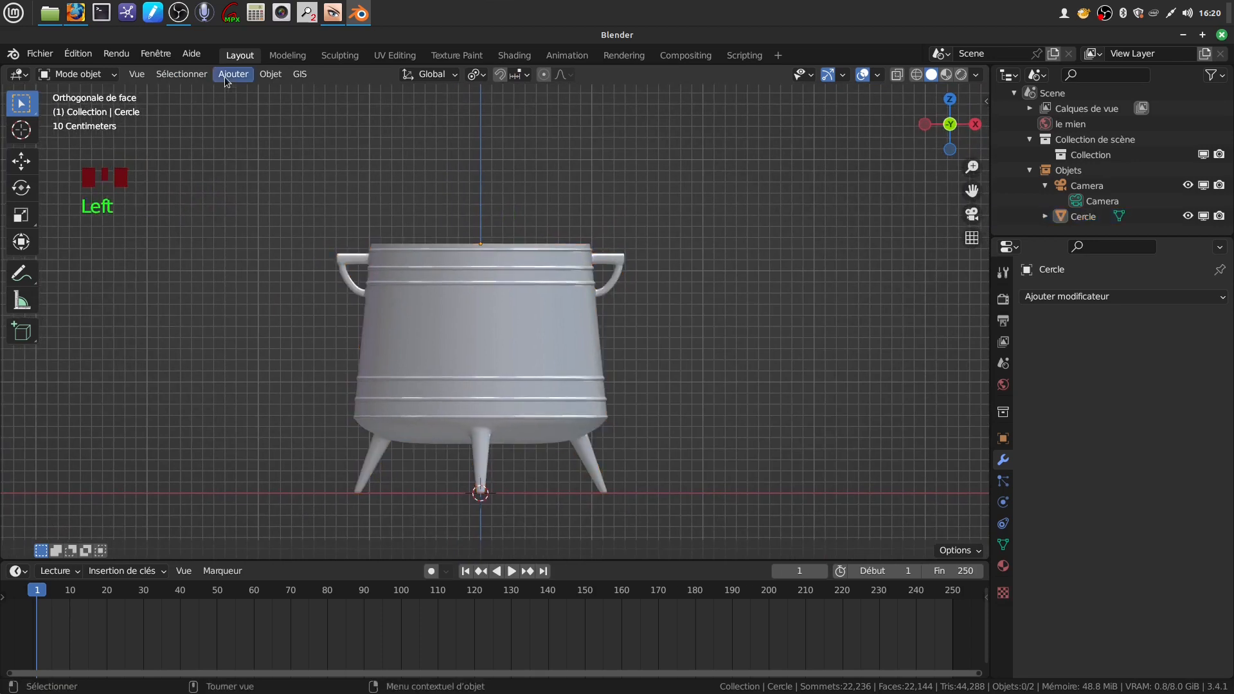
left_click(226, 75)
mouse_move(290, 97)
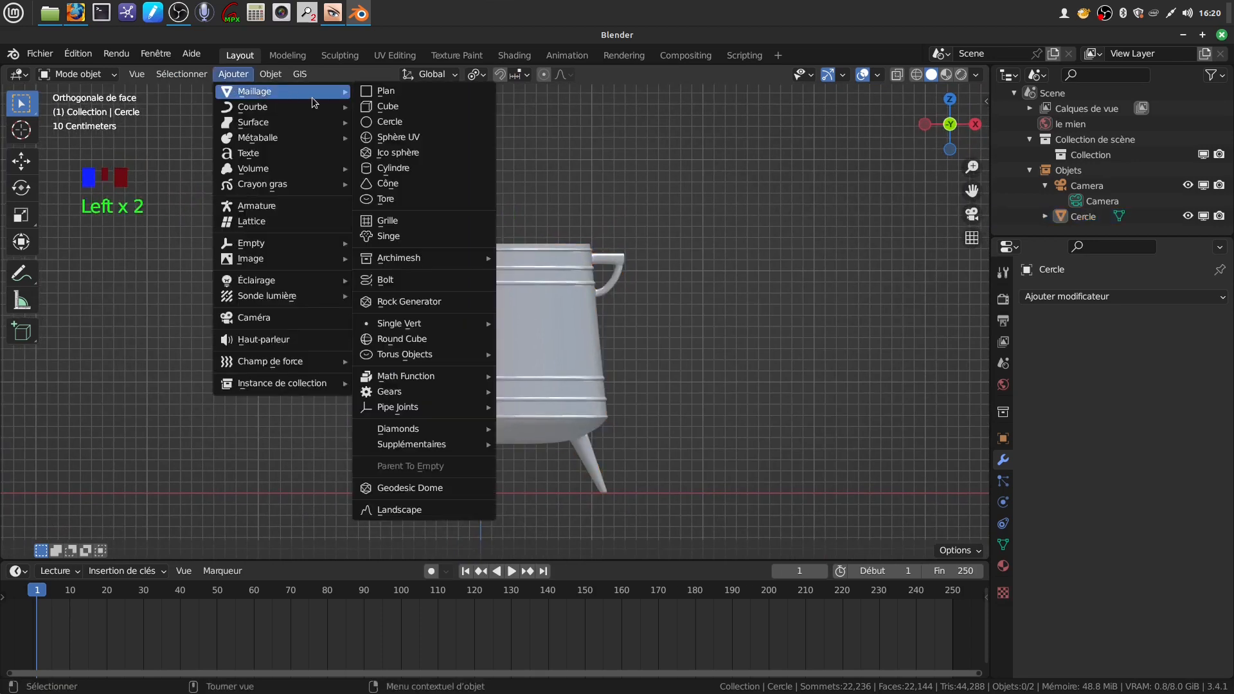
left_click(379, 123)
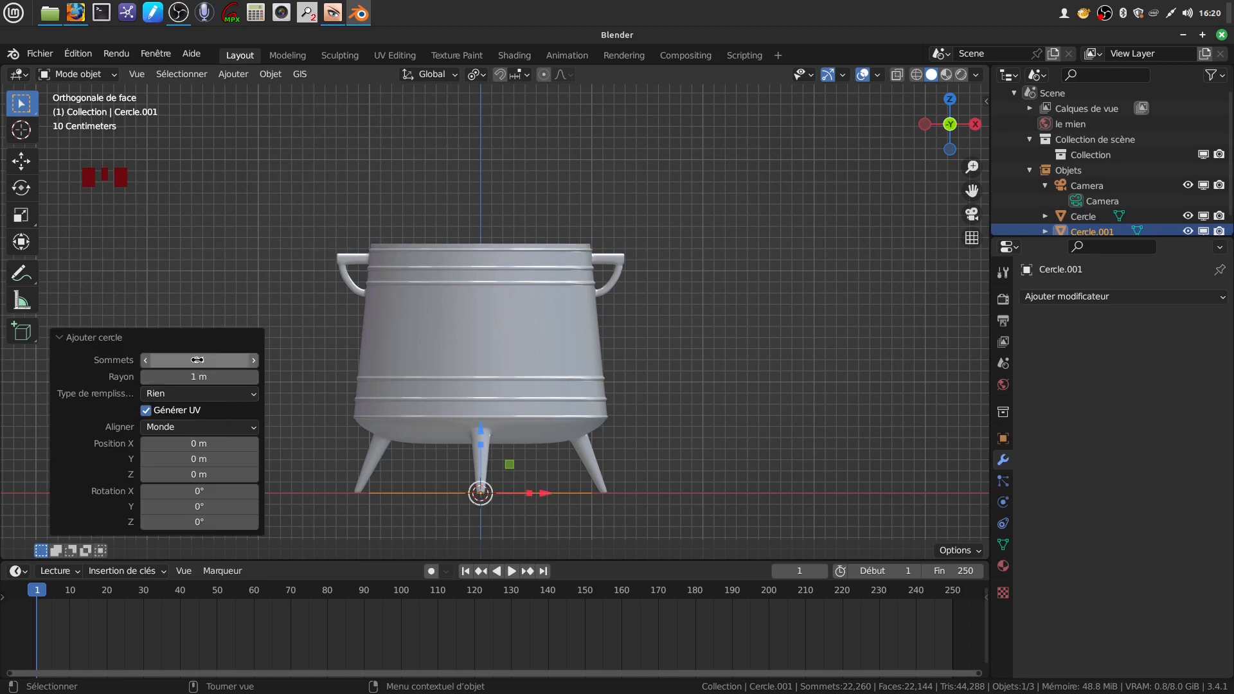
left_click_drag(198, 360, 167, 360)
Raise the circle about 2.27 m to the pot's rim, scale it by about 1.106, and lower it about 0.156 m.
left_click_drag(486, 437, 478, 178)
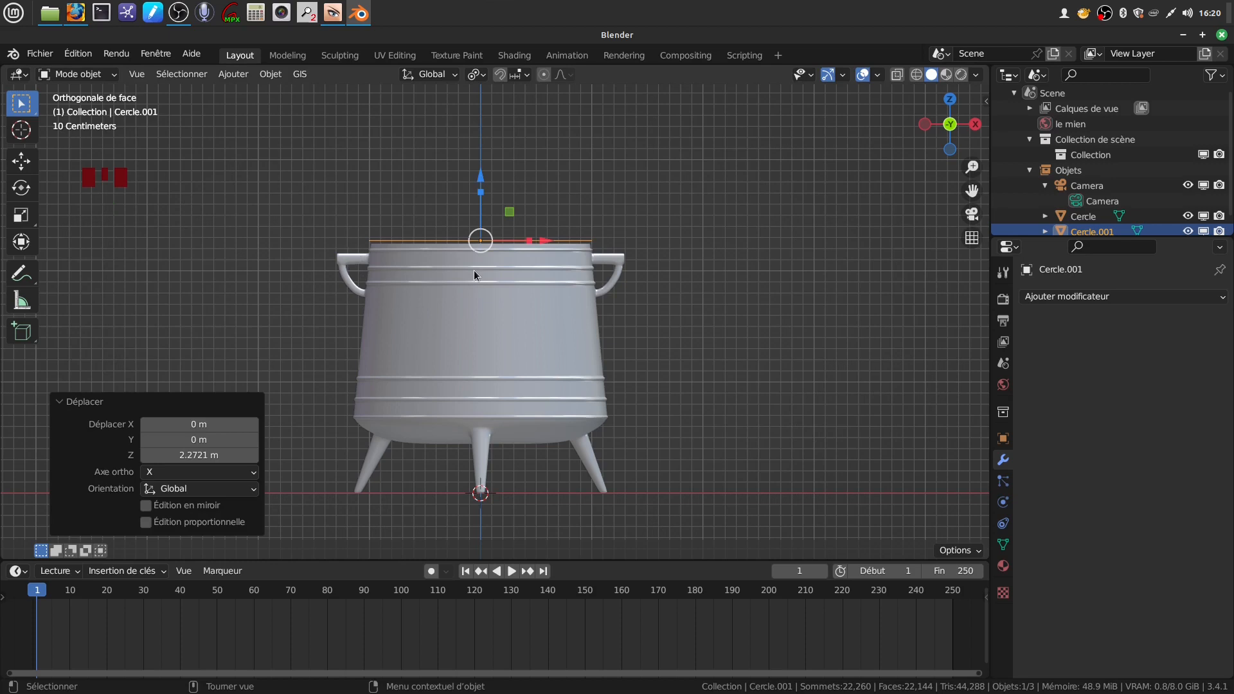
key("s")
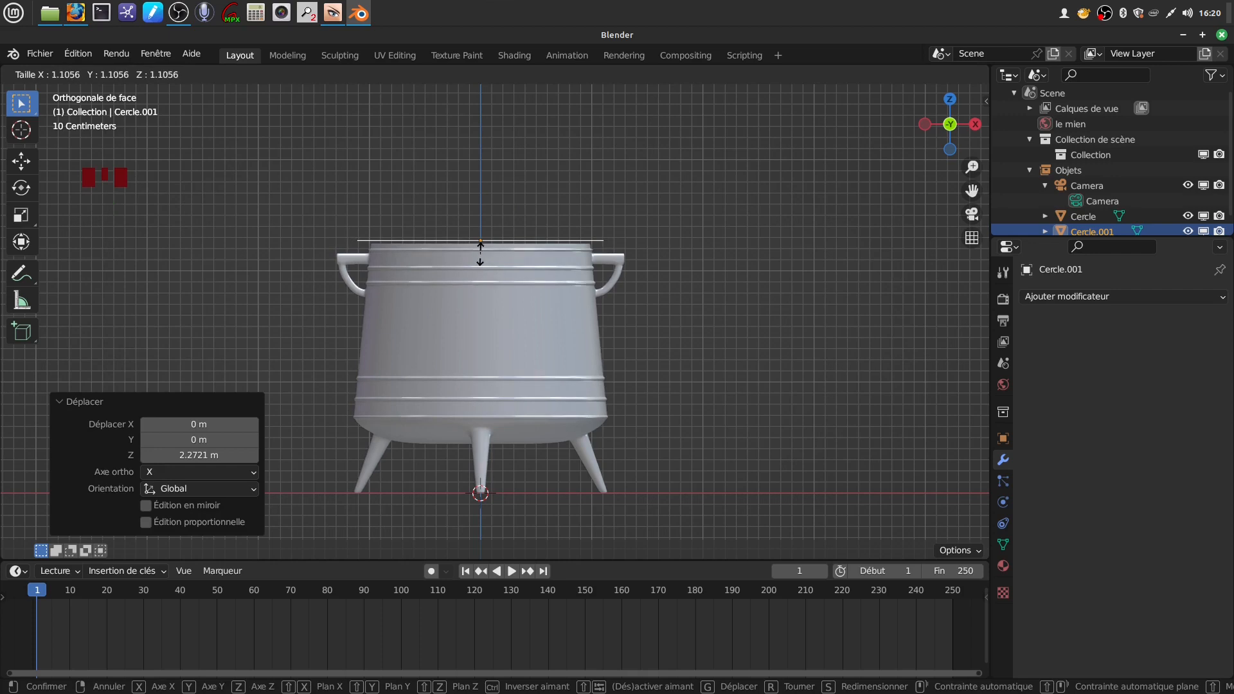
left_click(480, 253)
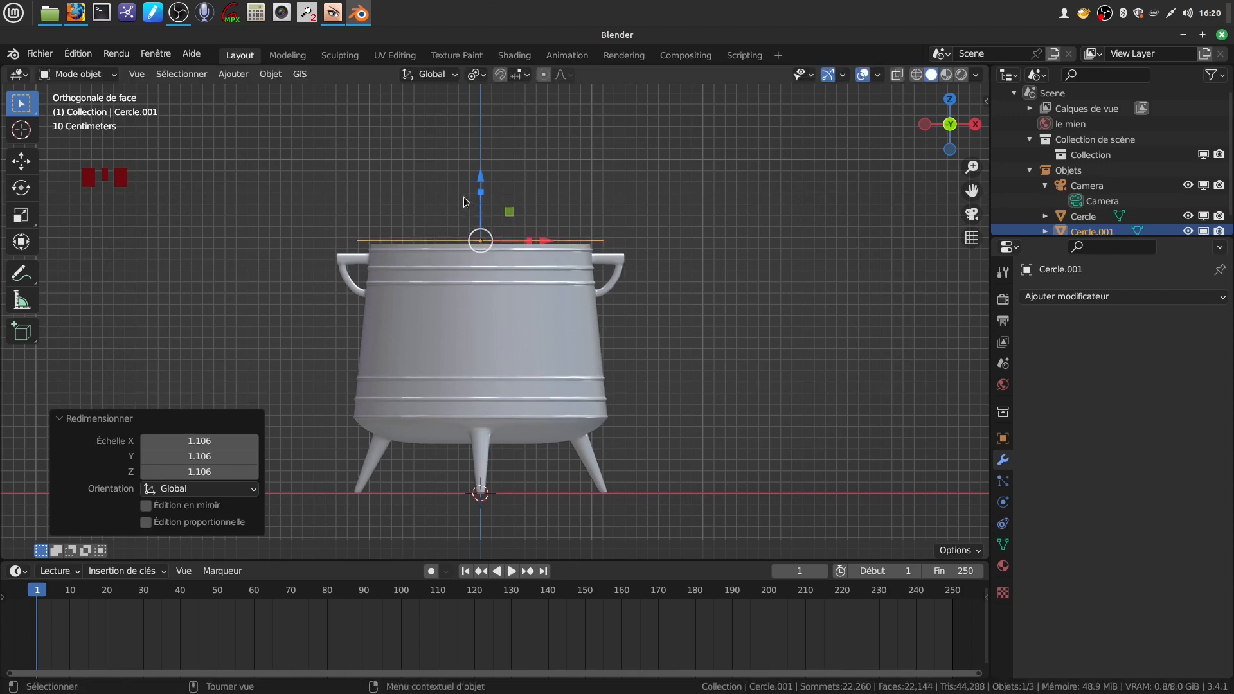
left_click_drag(479, 174, 476, 193)
Move the circle about -0.684 m along Y so it extends beyond the front of the pot.
middle_click_drag(601, 230, 524, 337)
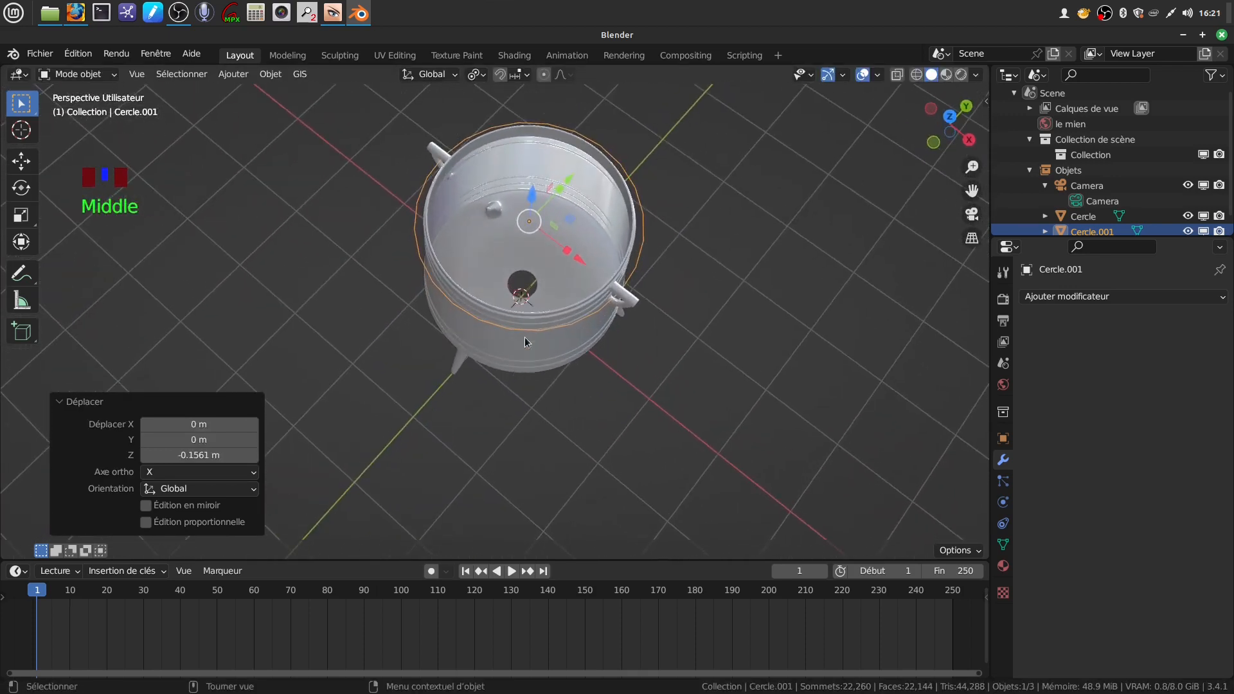
left_click_drag(568, 178, 594, 354)
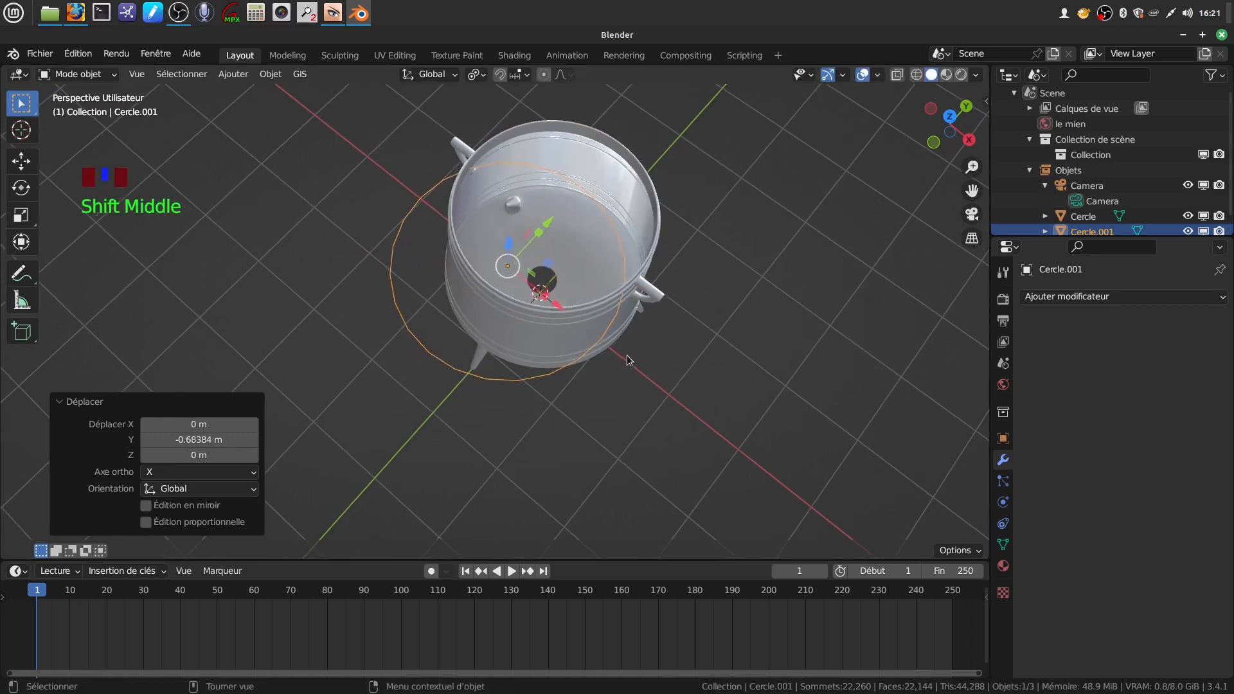
middle_click_drag(626, 355, 641, 365)
In the top view, delete the circle's 11 rear vertices, leaving a front half arc, and return to Object Mode.
key("Tab")
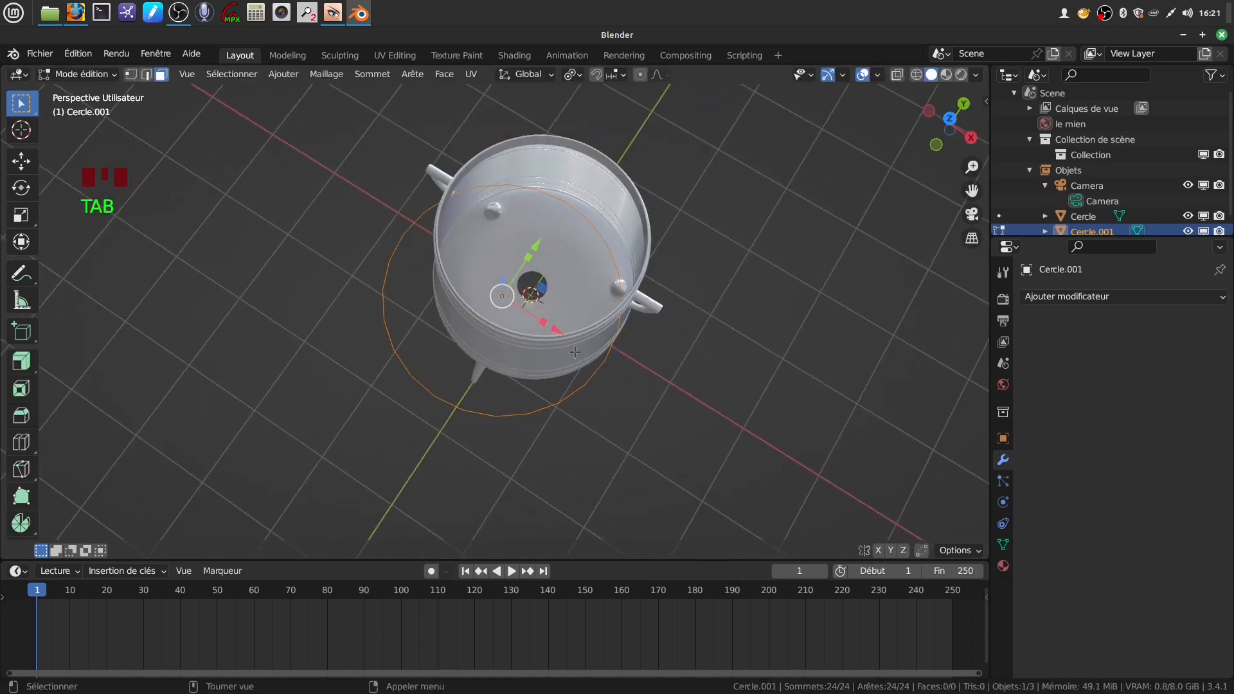
left_click(132, 75)
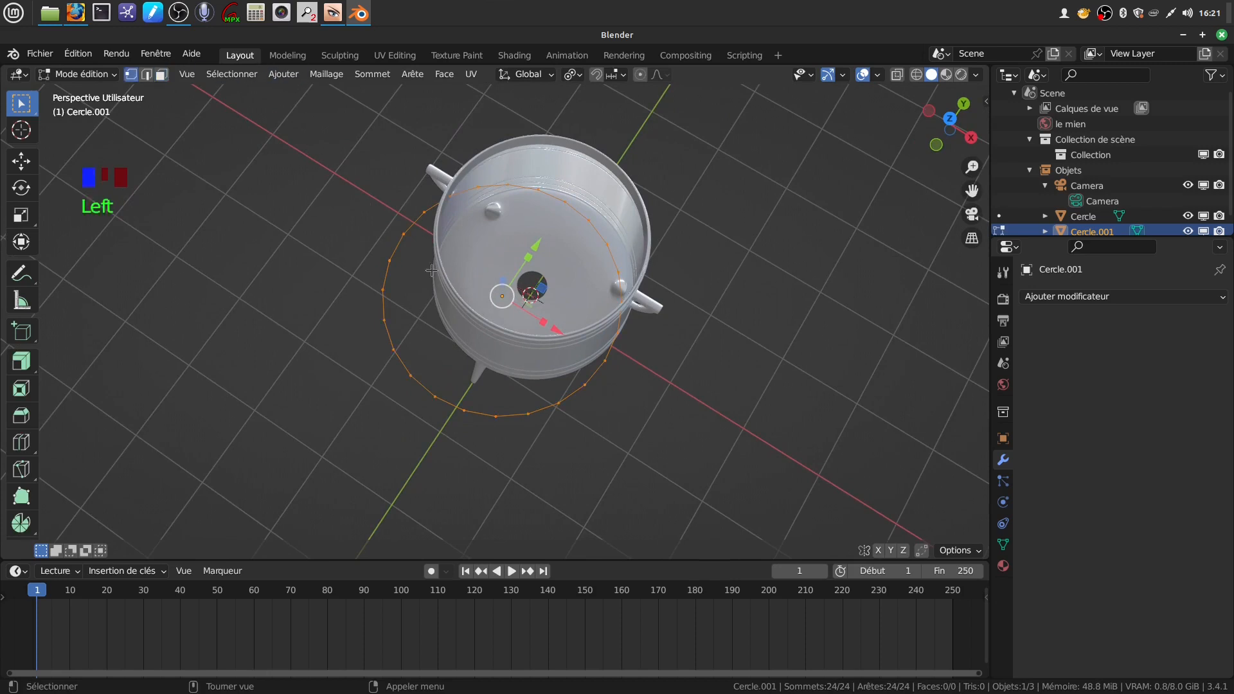
middle_click_drag(434, 287, 466, 311)
key("KP_7")
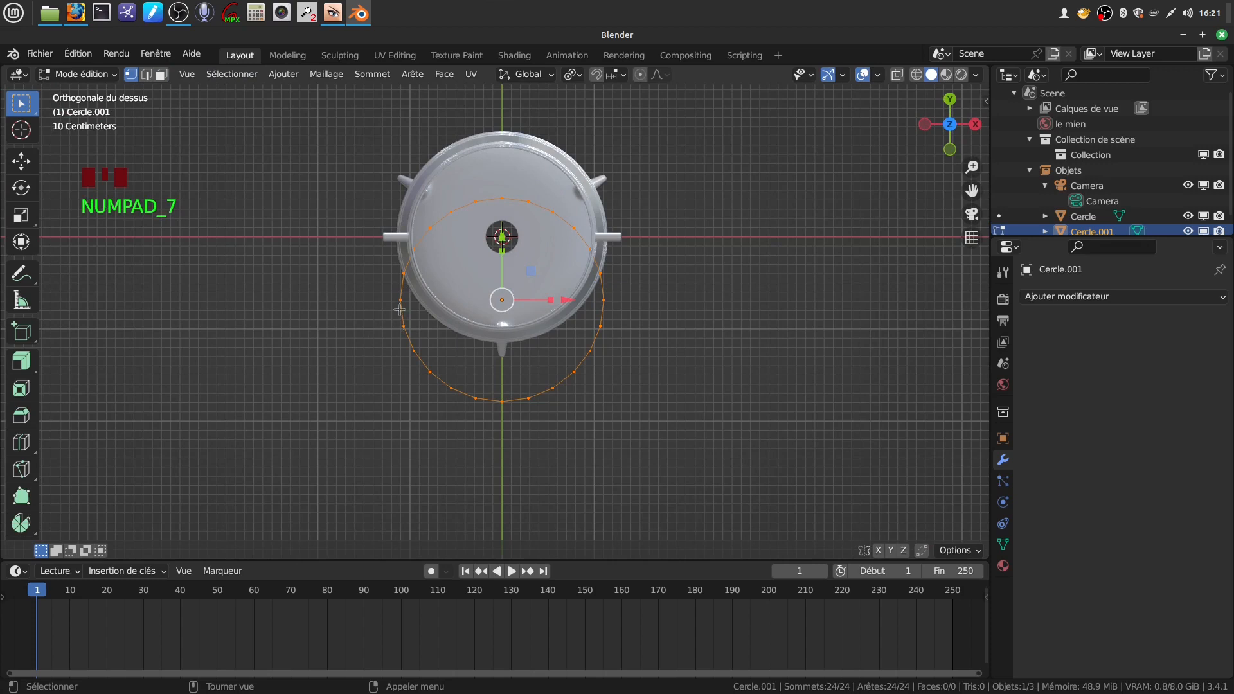
key("a")
key("c")
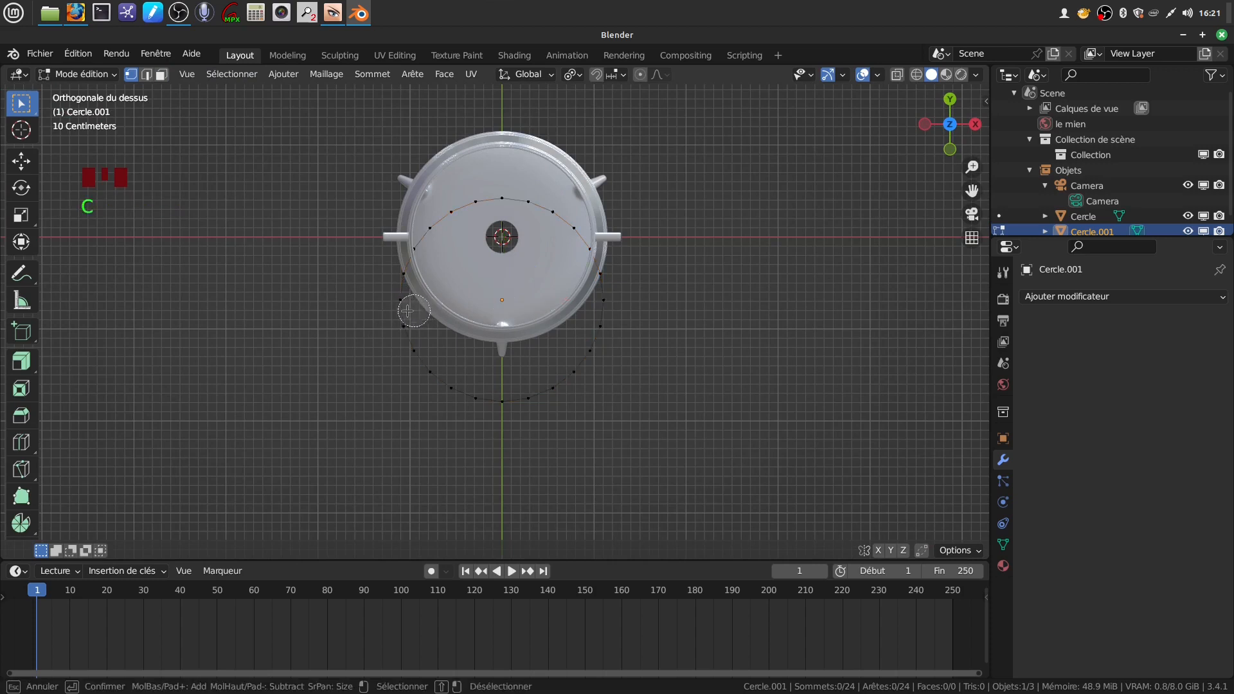
mouse_move(402, 309)
left_mouse_down()
mouse_move(450, 393)
mouse_move(531, 402)
mouse_move(584, 361)
mouse_move(603, 315)
left_mouse_up()
right_click(609, 322)
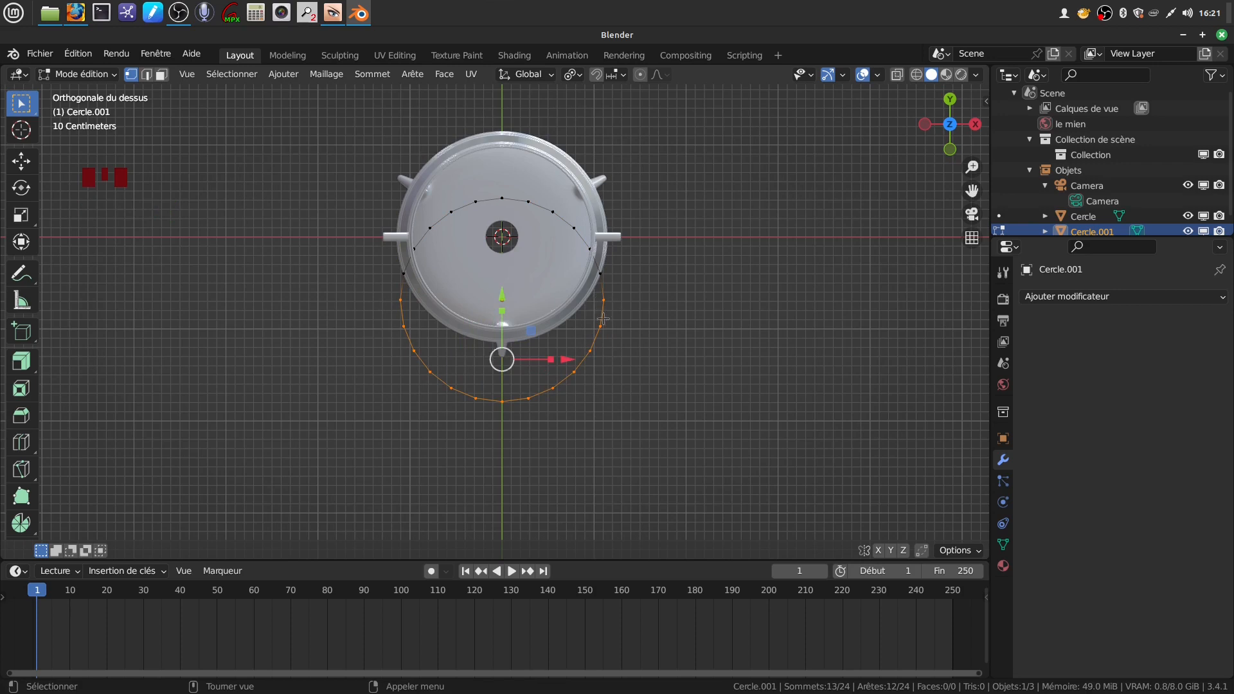
left_click(230, 74)
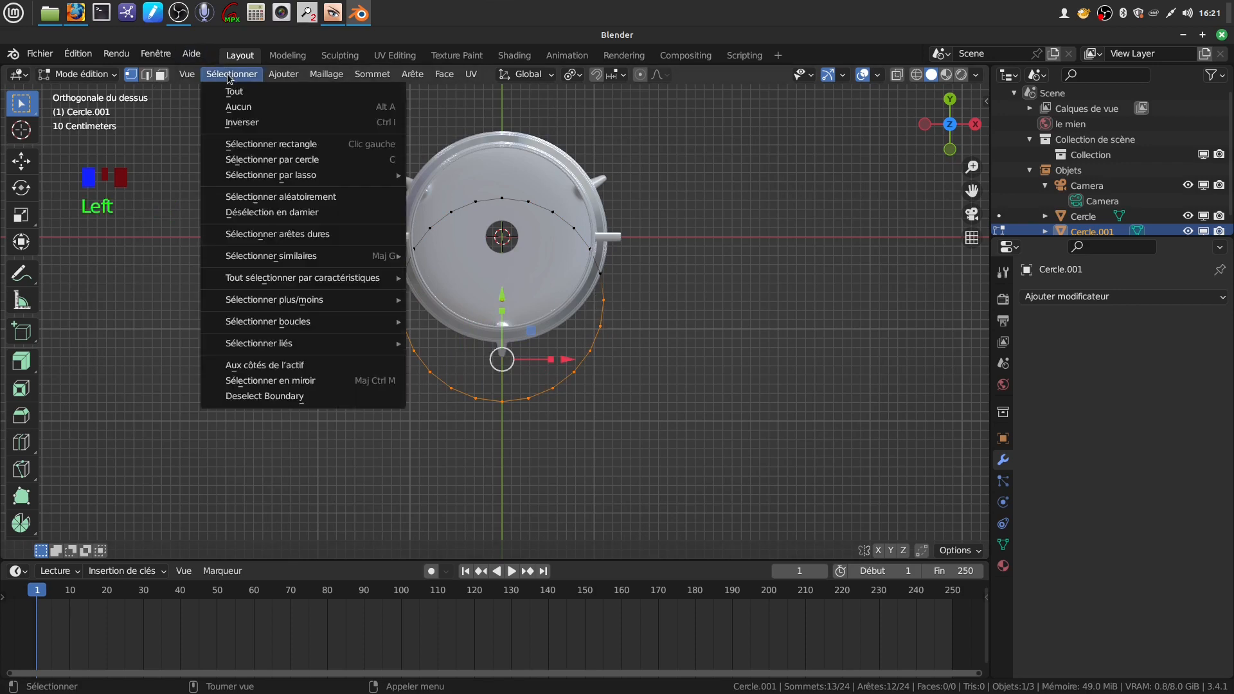
left_click(245, 124)
key("x")
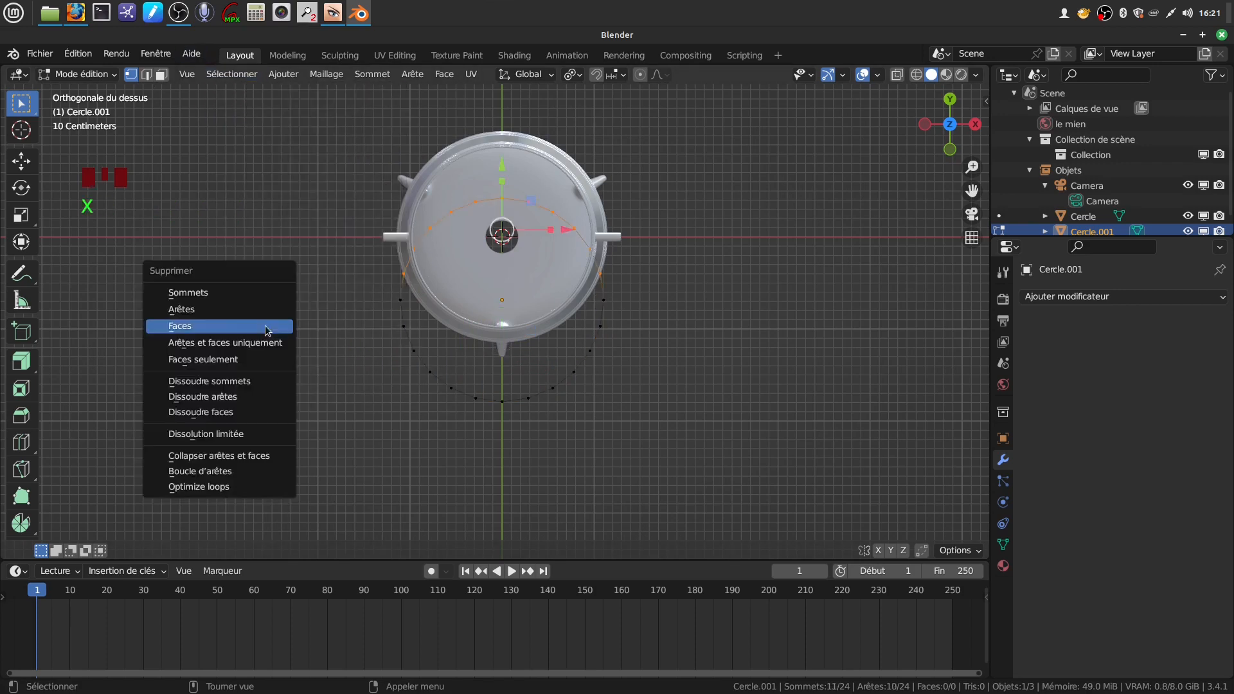
left_click(228, 293)
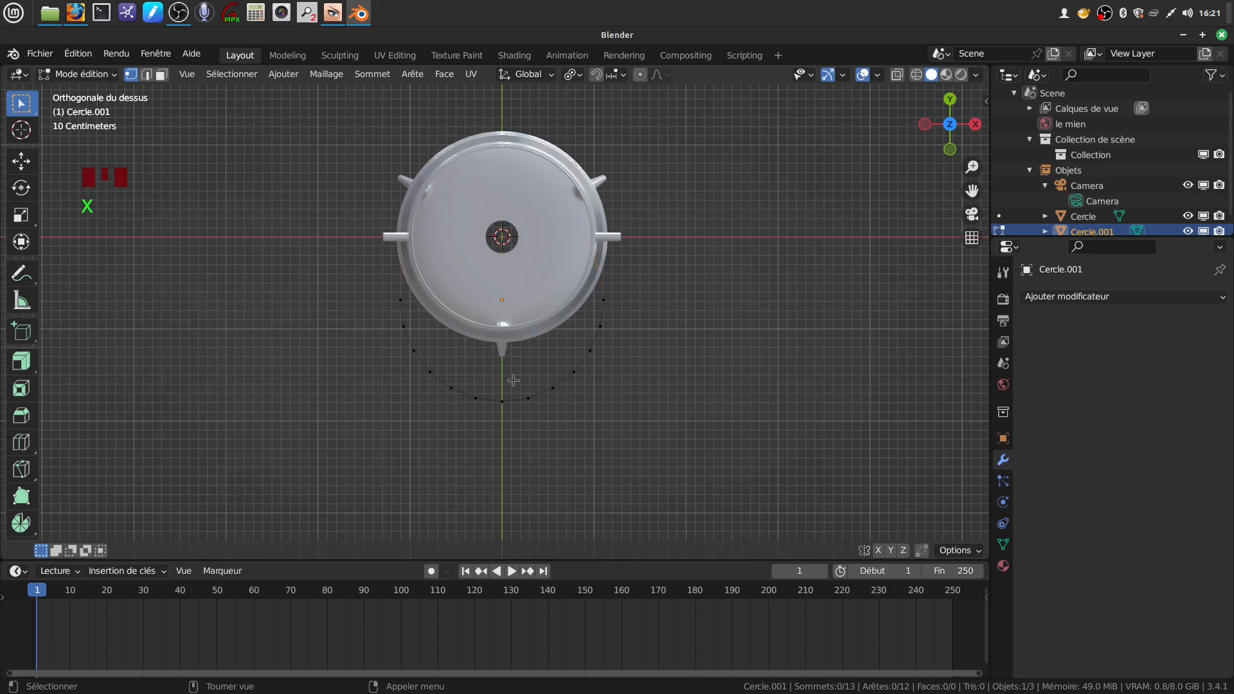
key("Tab")
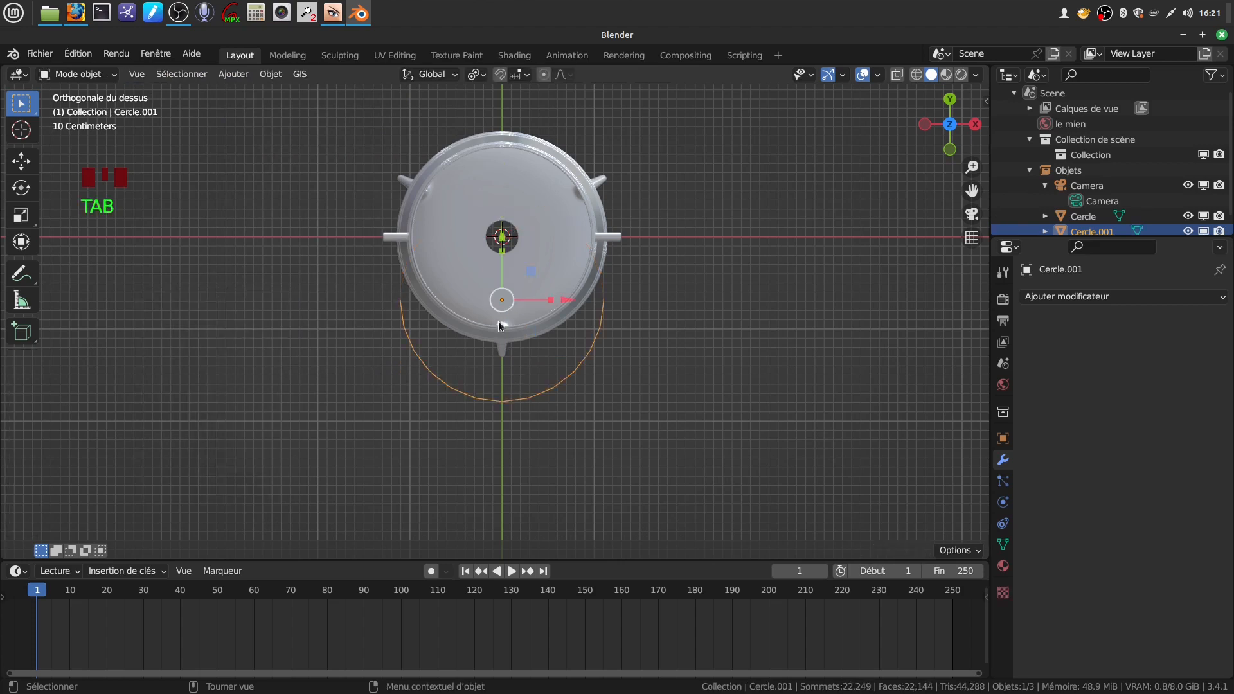
Move the half arc back along Y by about 0.489 m and a further 0.04 m, so its ends approach the side handles.
left_click_drag(502, 237, 502, 193)
scroll(613, 346, "up", 3)
middle_click_drag(613, 346, 581, 419, "shift")
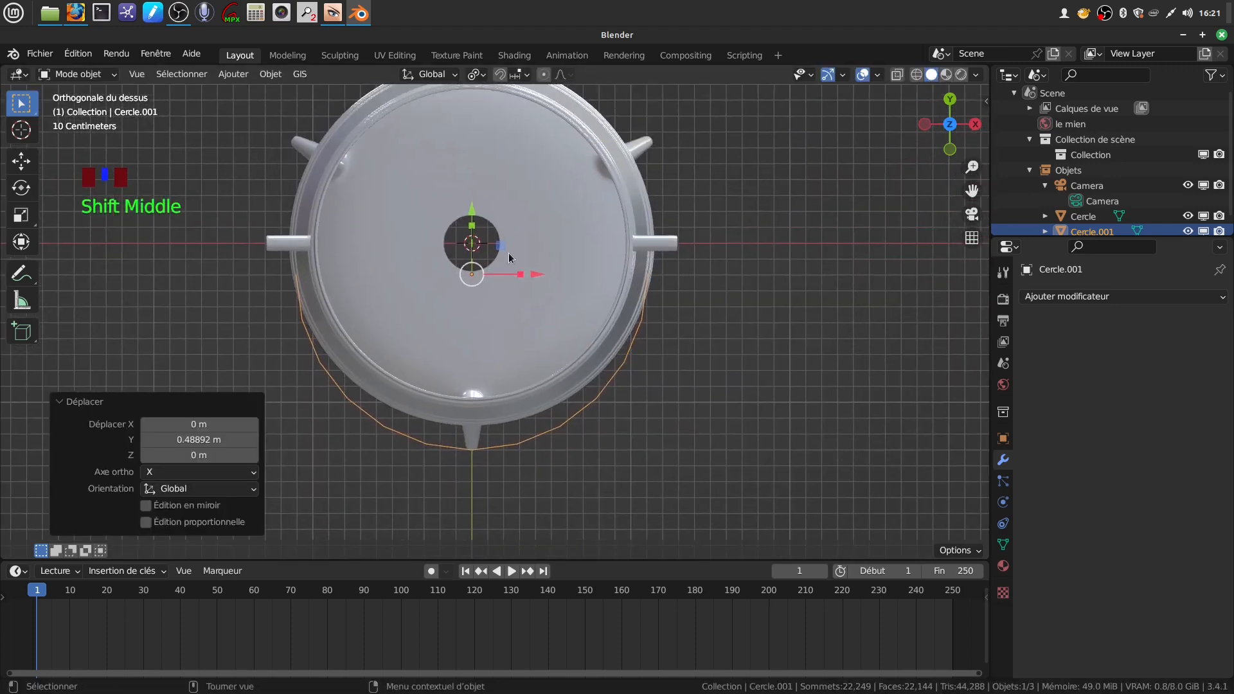
left_click_drag(477, 213, 477, 206)
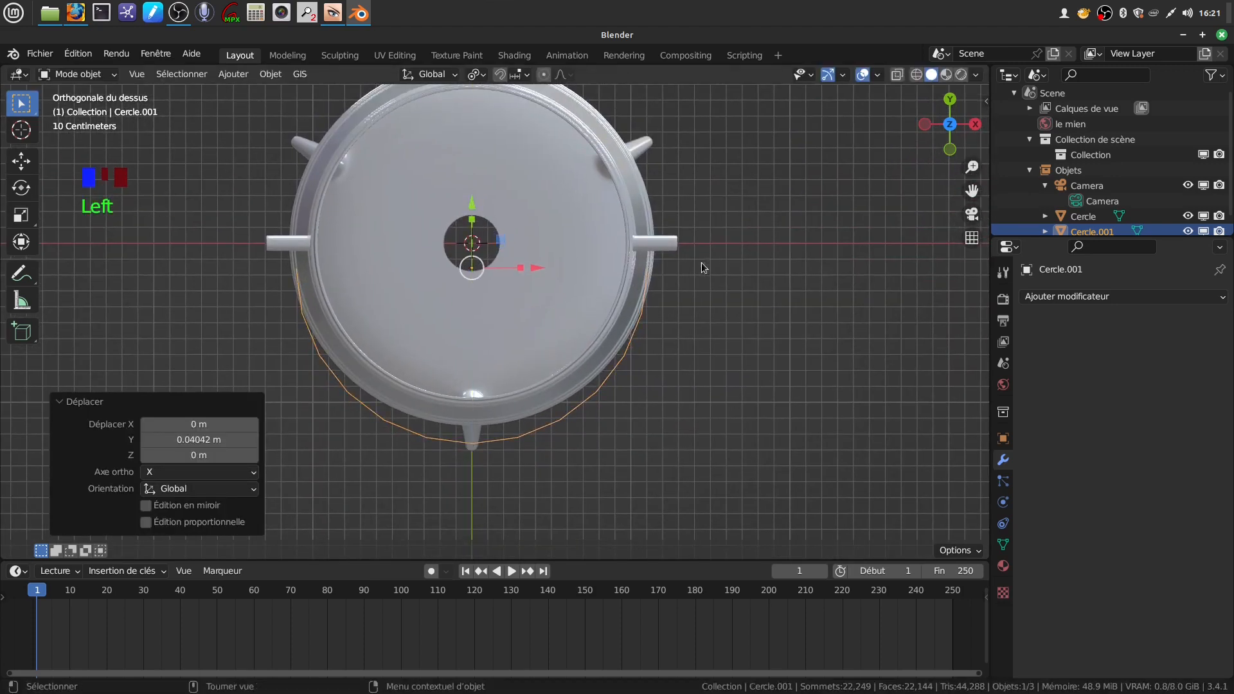
Convert the half-arc mesh to a curve.
middle_click_drag(643, 255, 634, 402)
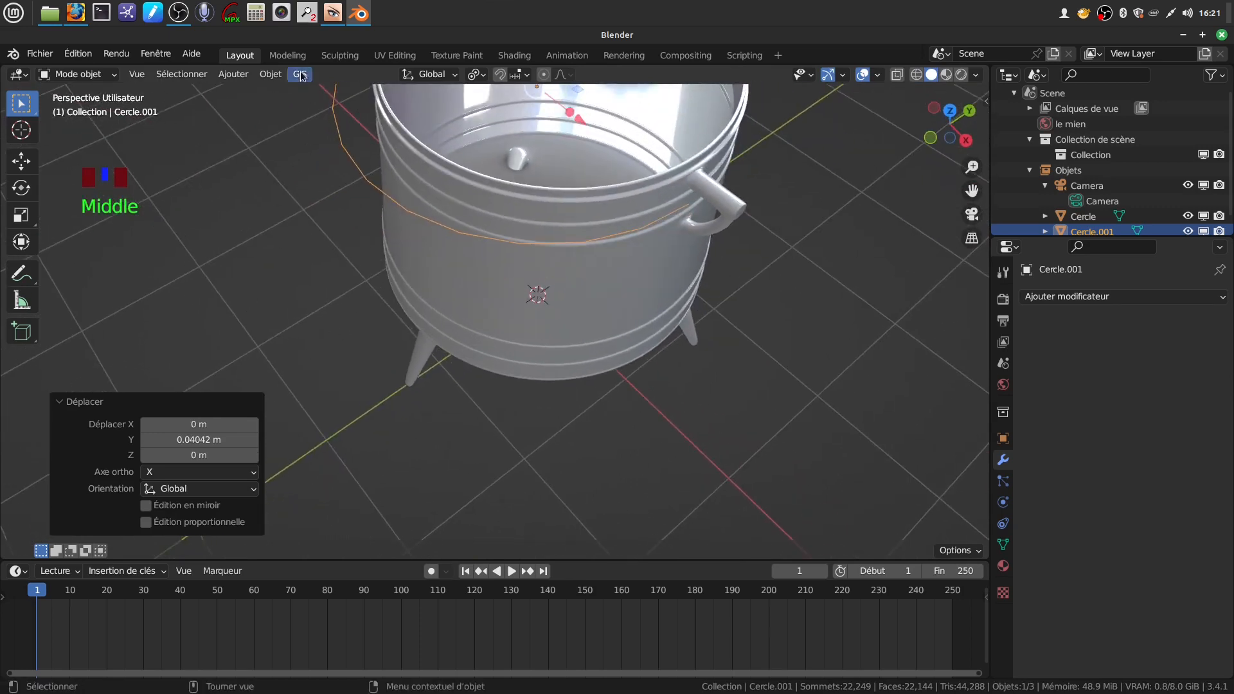
left_click(270, 74)
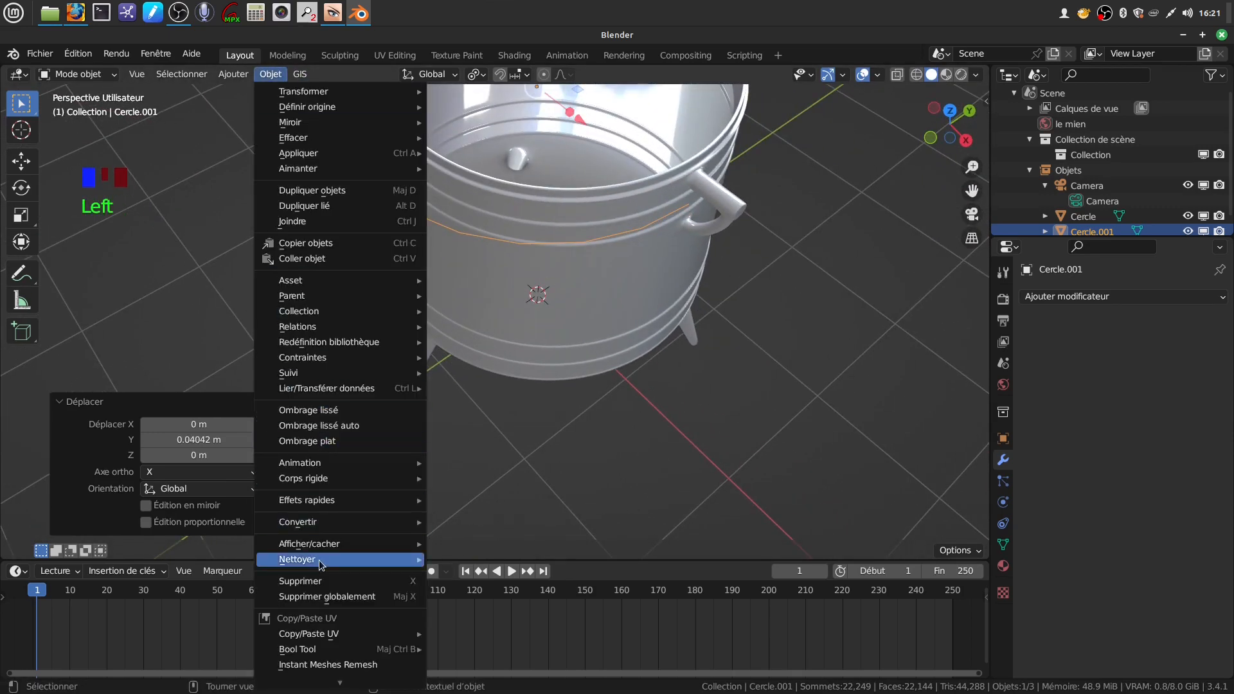
mouse_move(319, 526)
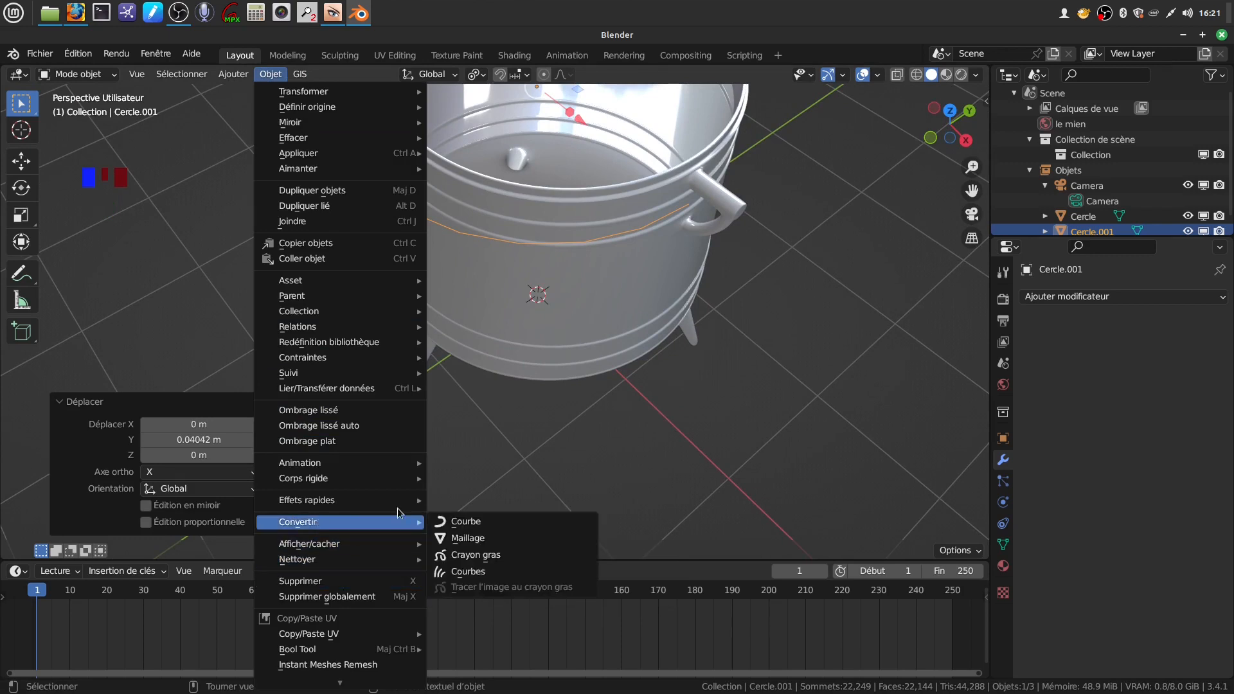
left_click(479, 521)
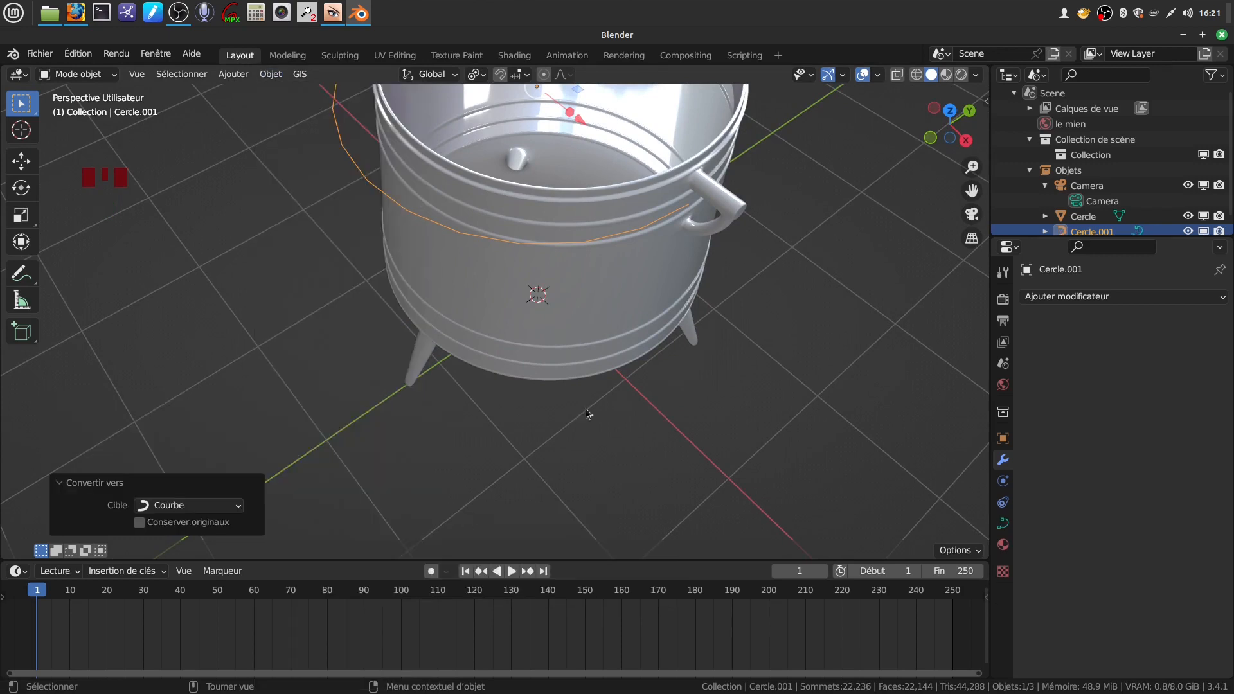
Give the handle curve a round bevel with a depth of 0.02 m.
left_click(1002, 523)
scroll(1032, 554, "down", 4)
scroll(1035, 556, "down", 5)
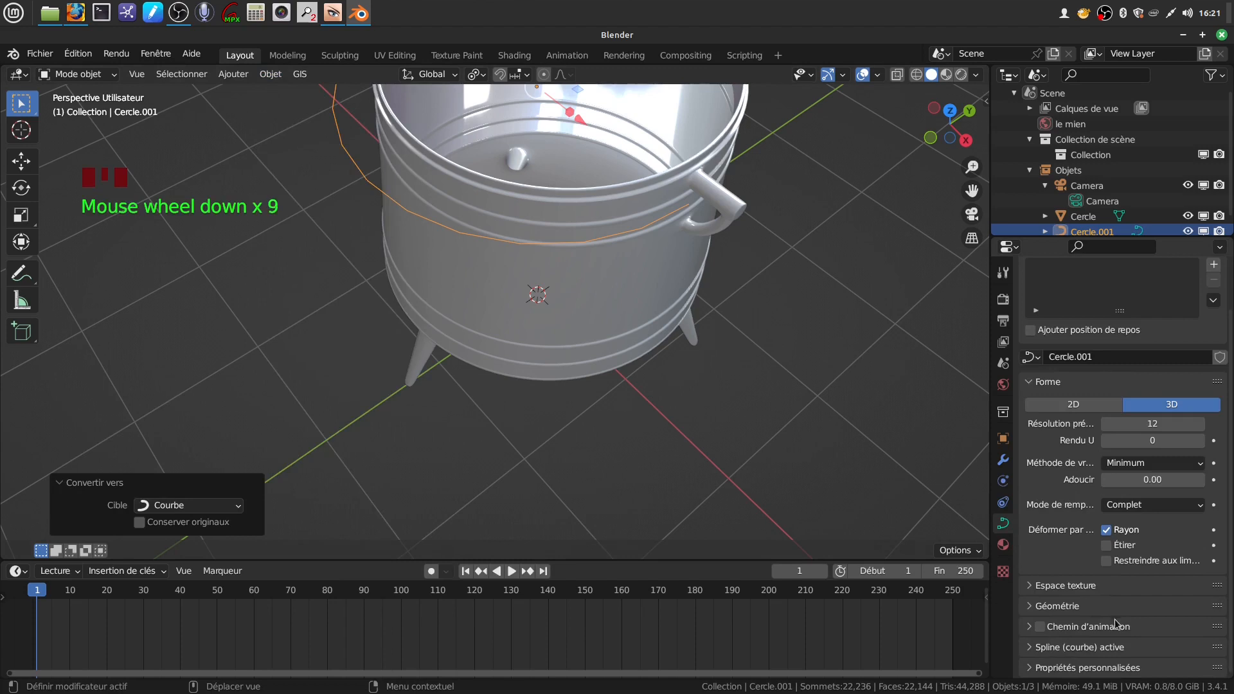
left_click(1030, 609)
scroll(1054, 591, "down", 14)
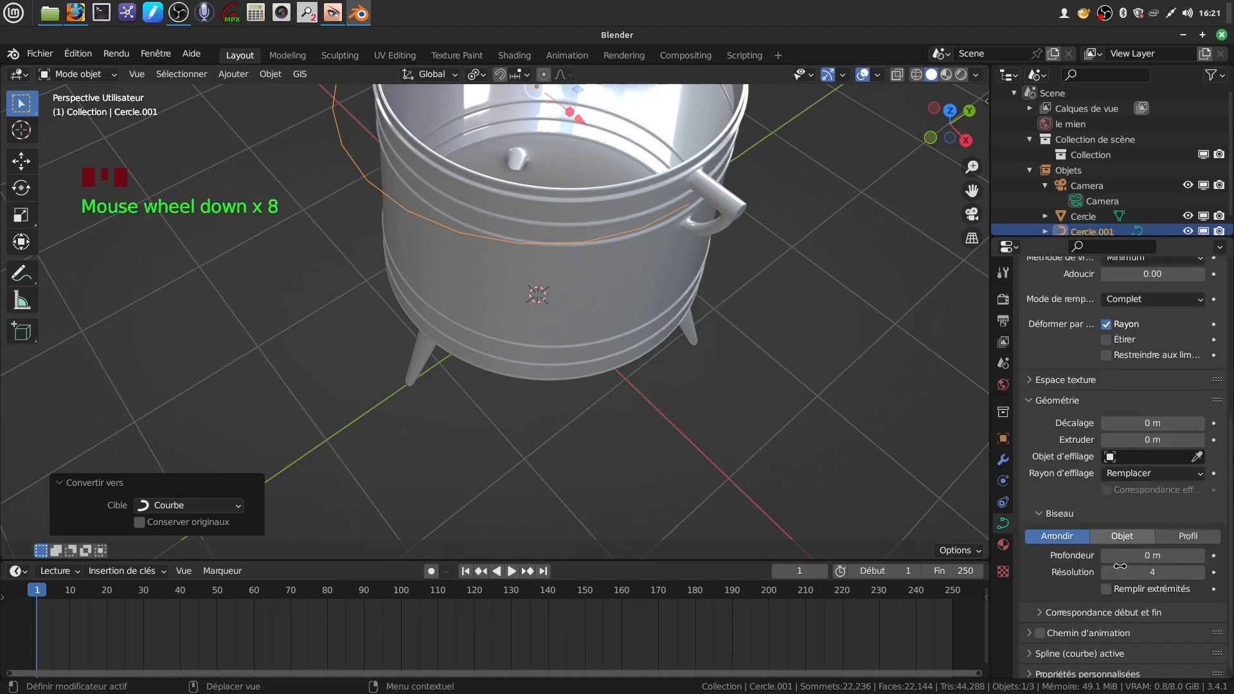
left_click(1141, 550)
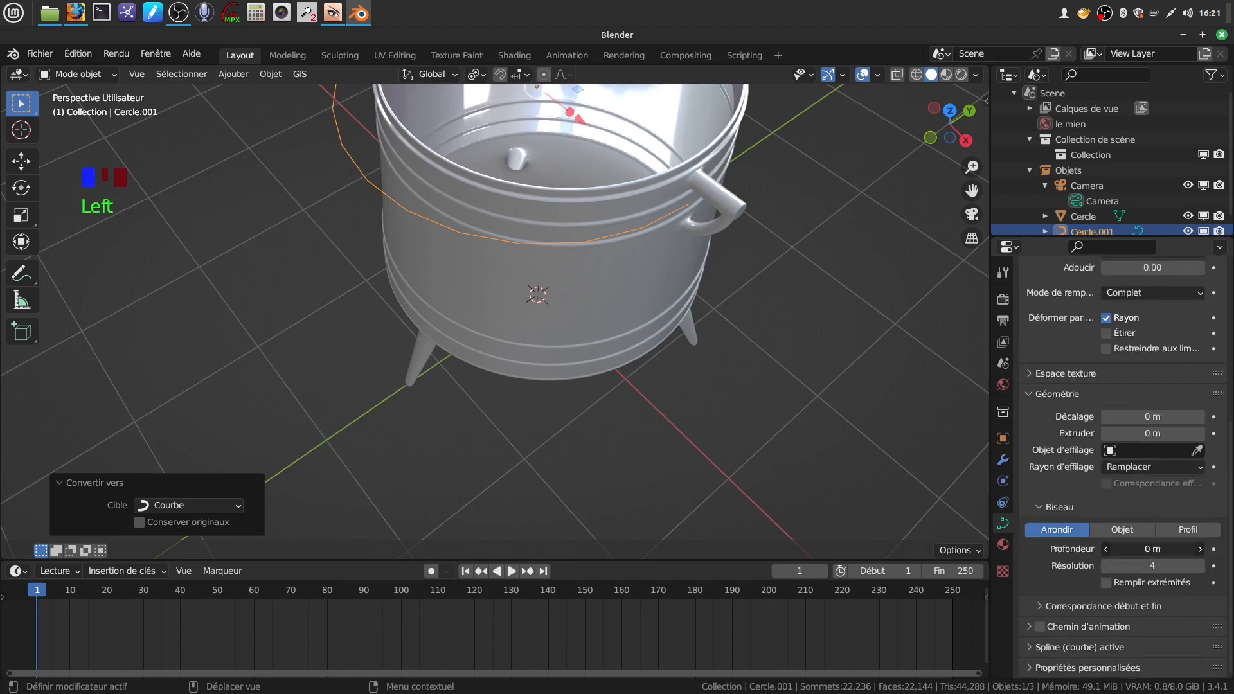
left_click_drag(1140, 550, 1166, 551)
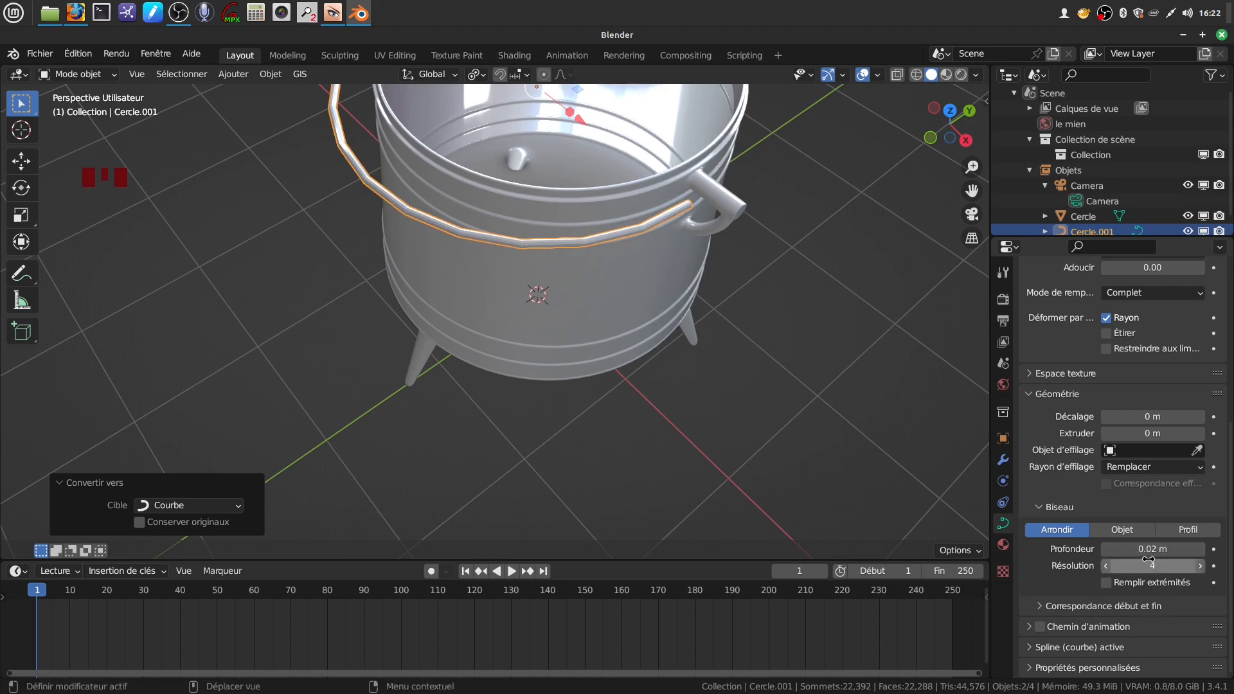
Convert the bevelled handle curve back to a mesh.
middle_click_drag(691, 405, 592, 460)
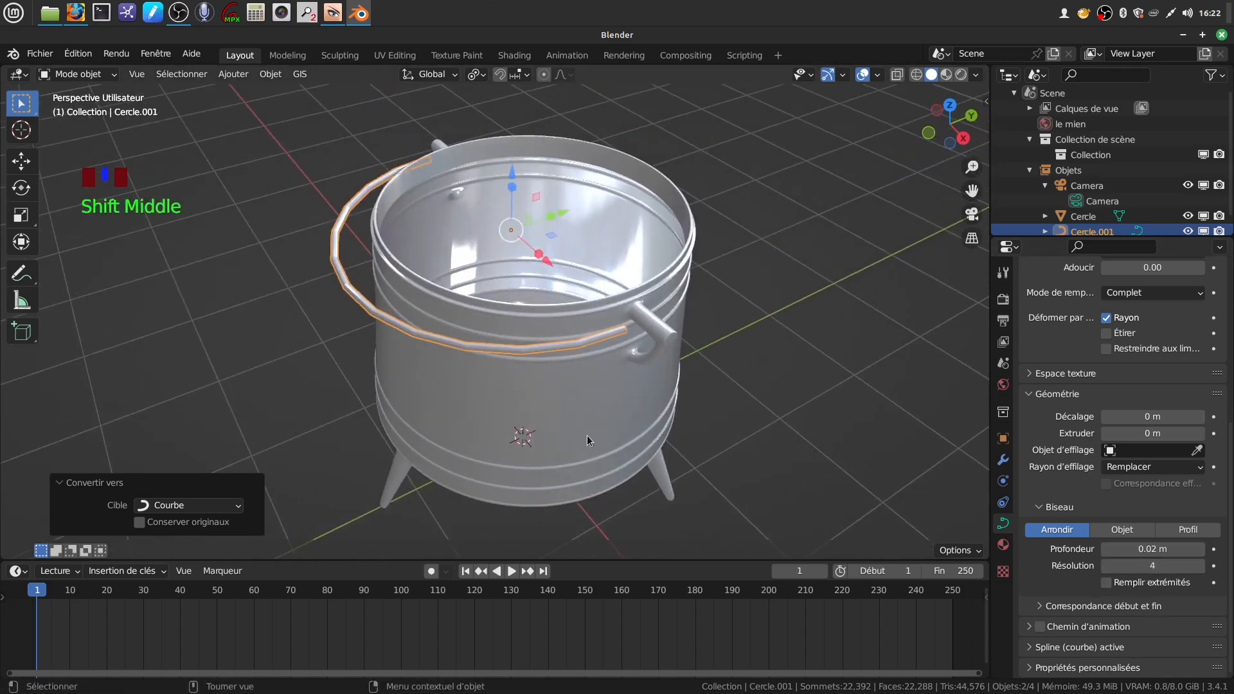
scroll(543, 405, "up", 2)
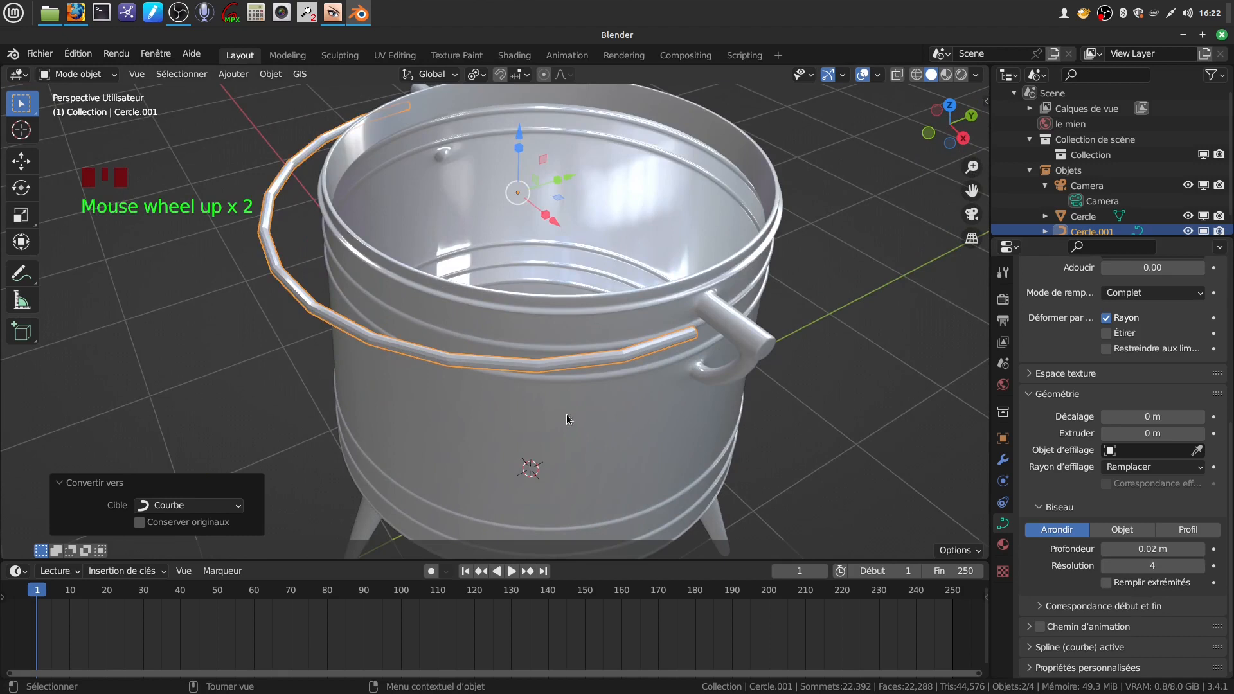
key("Tab")
middle_click_drag(586, 400, 570, 390)
key("Tab")
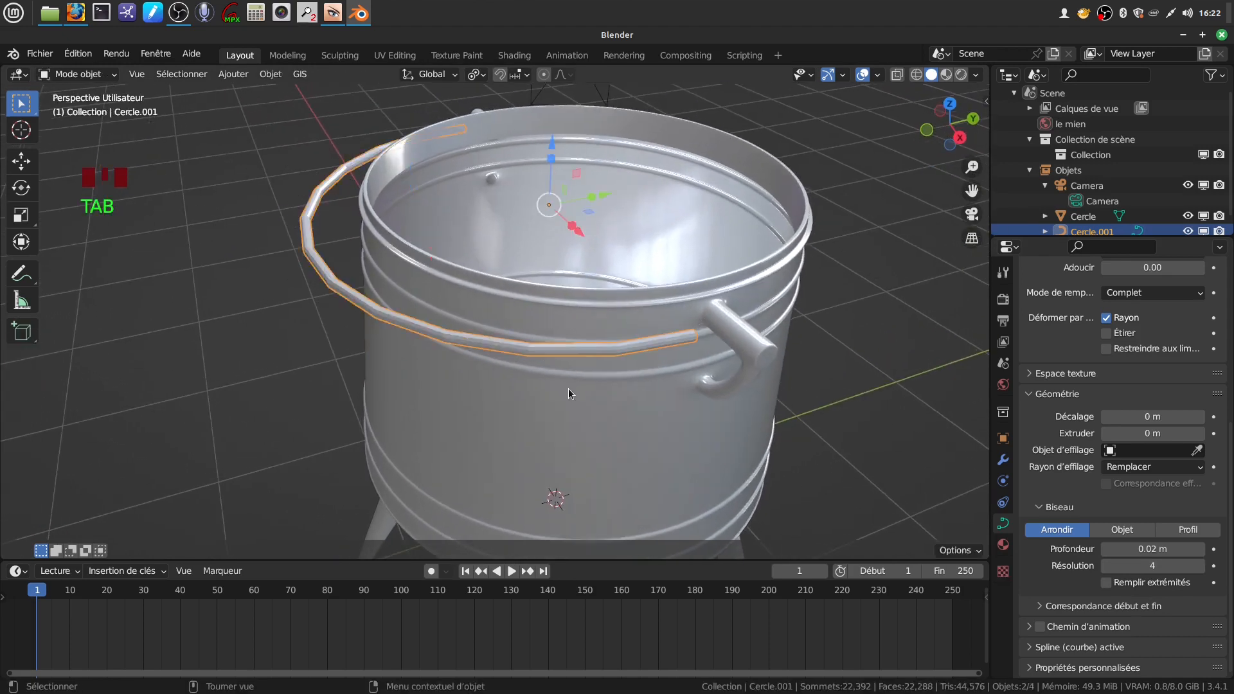
scroll(437, 356, "down", 2)
middle_click_drag(429, 357, 497, 282)
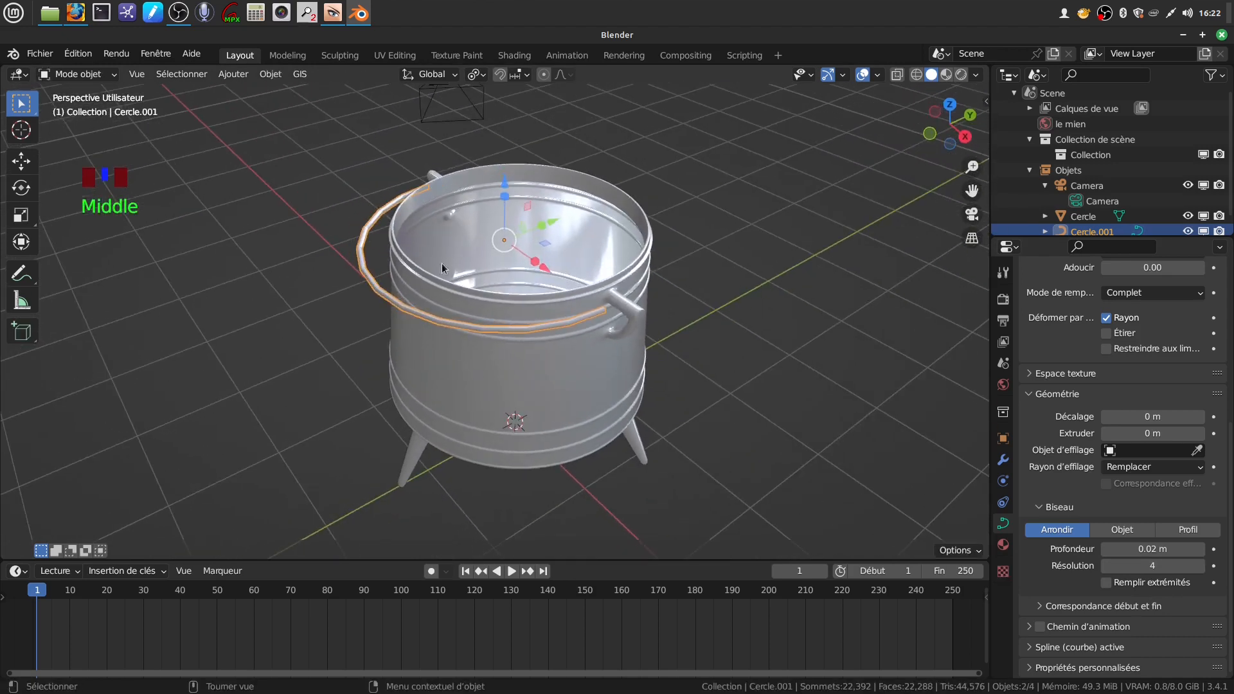
left_click(271, 74)
mouse_move(305, 552)
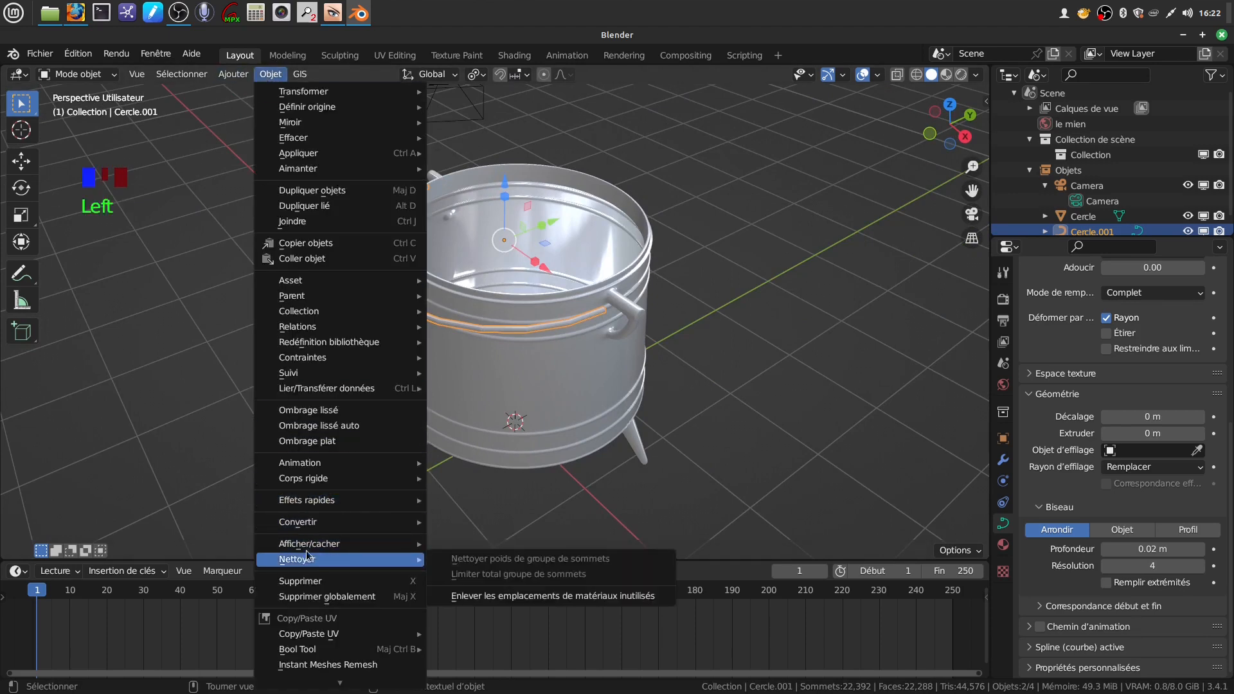
mouse_move(309, 521)
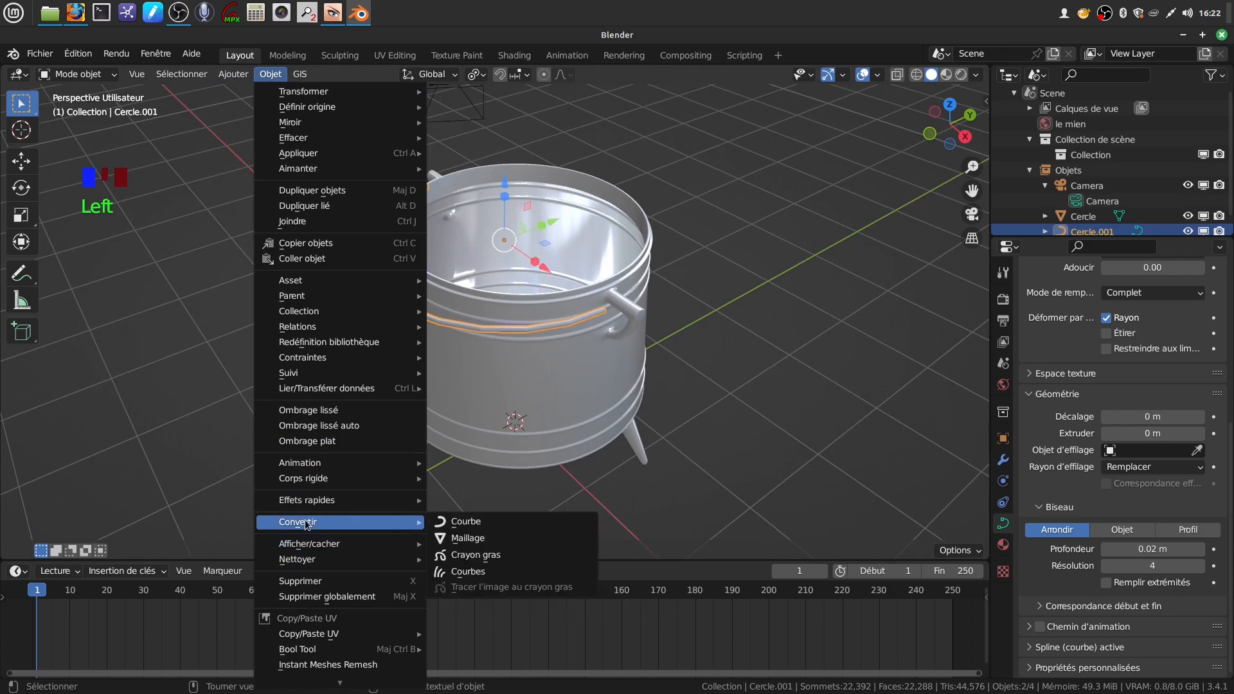
left_click(501, 538)
In the right view, move the carrying handle about 0.043 m along Y toward the pot's side handle.
middle_click_drag(545, 325, 496, 287)
scroll(567, 379, "up", 2)
middle_click_drag(641, 308, 495, 298, "shift")
key("KP_1")
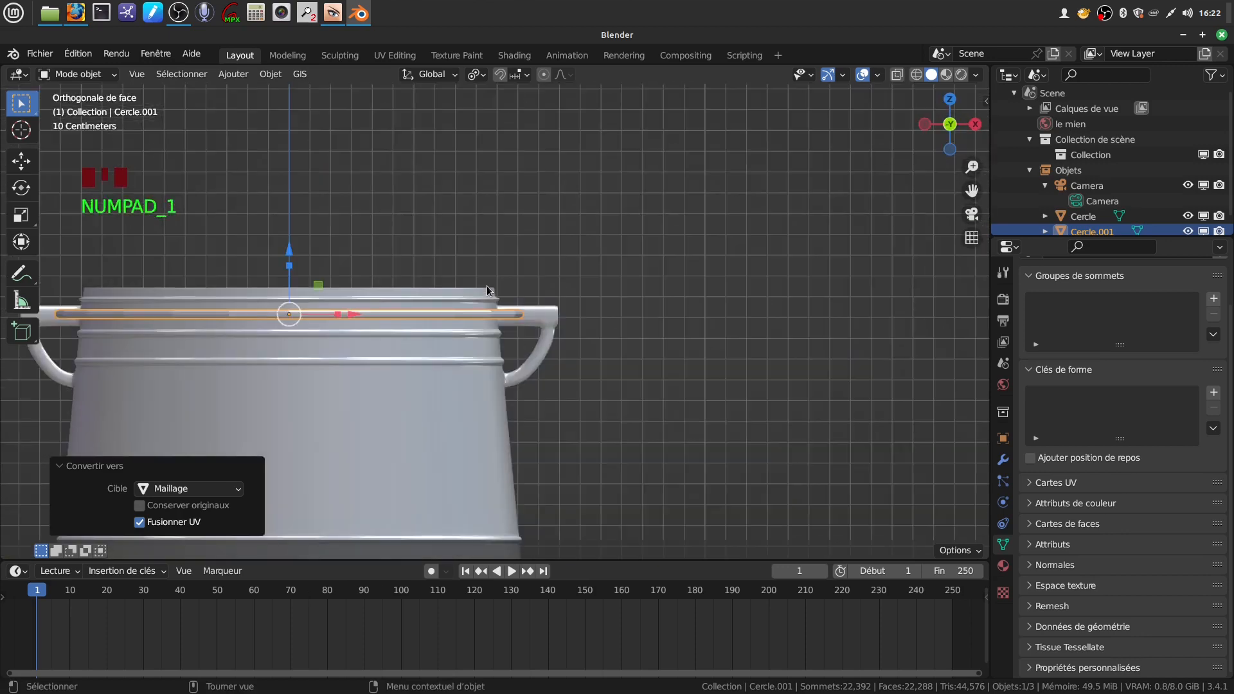
key("KP_3")
scroll(487, 286, "up", 4)
middle_click_drag(537, 275, 504, 304, "shift")
scroll(504, 260, "up", 3)
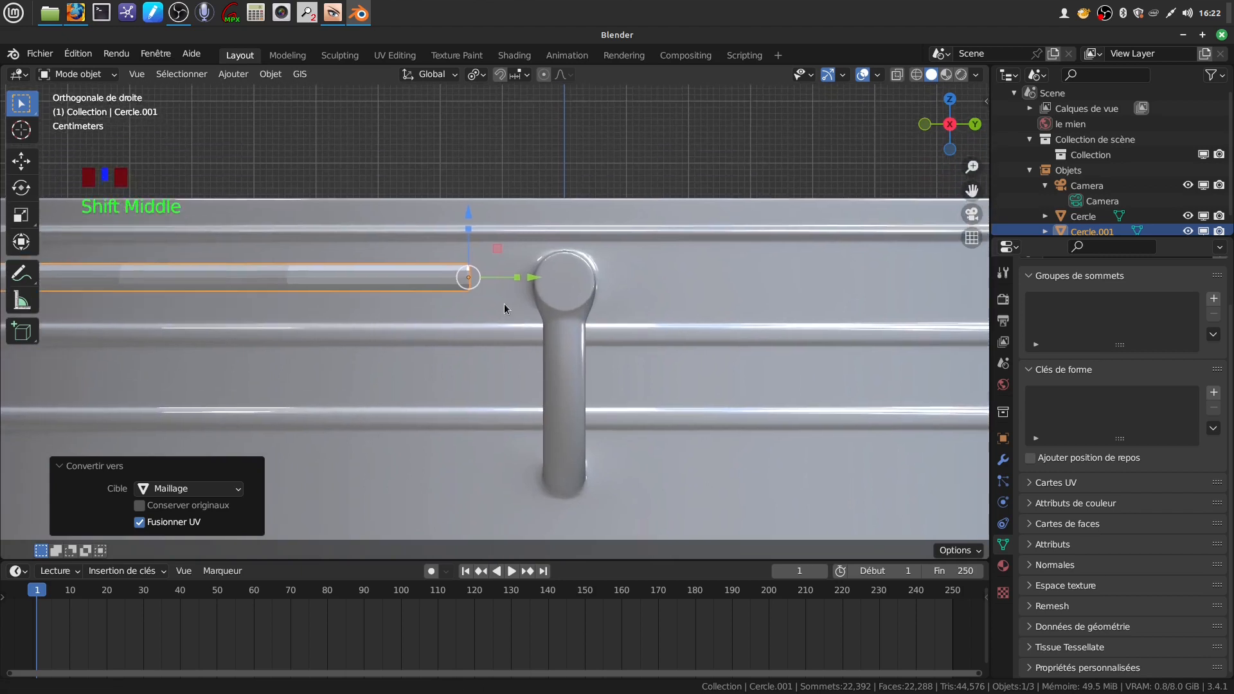
key("Tab")
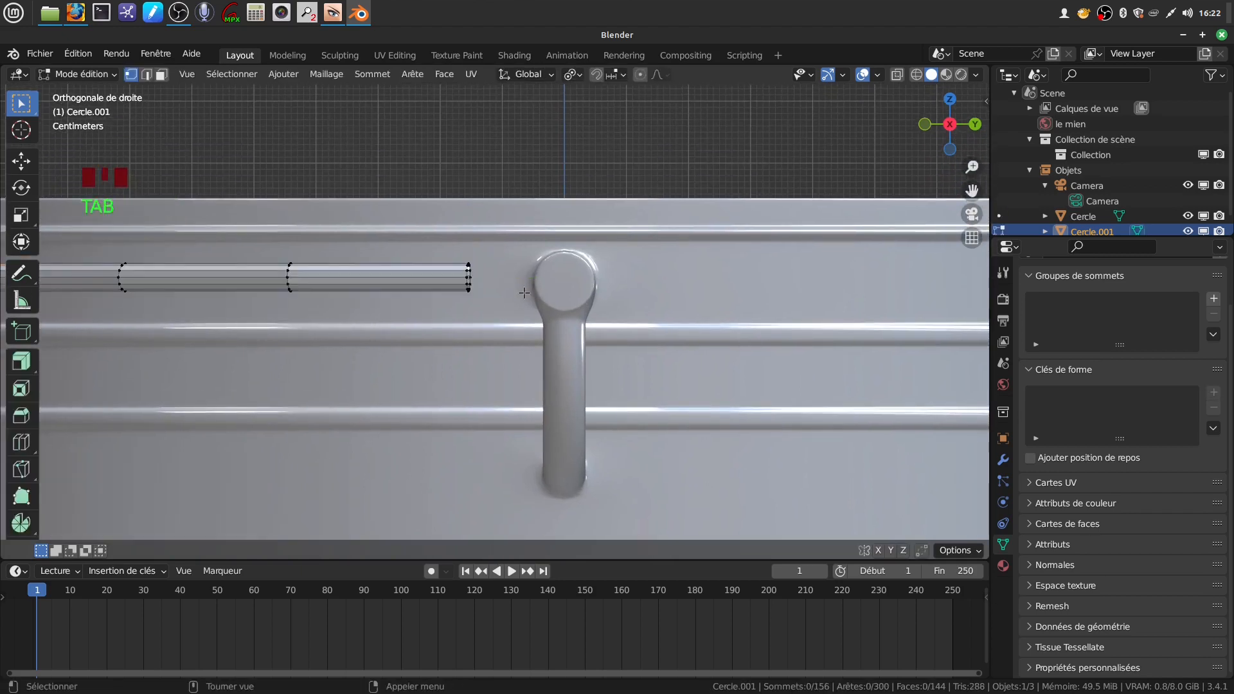
scroll(491, 299, "up", 1)
scroll(473, 276, "down", 2)
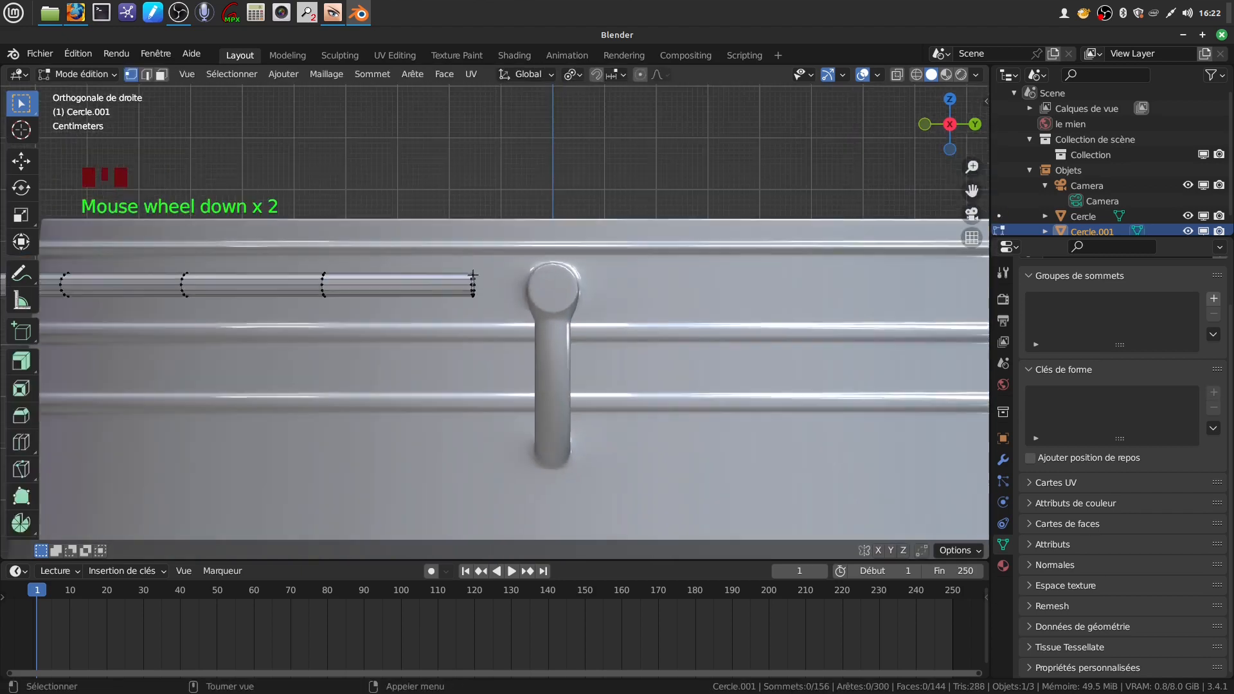
key("Tab")
left_click_drag(539, 289, 561, 284)
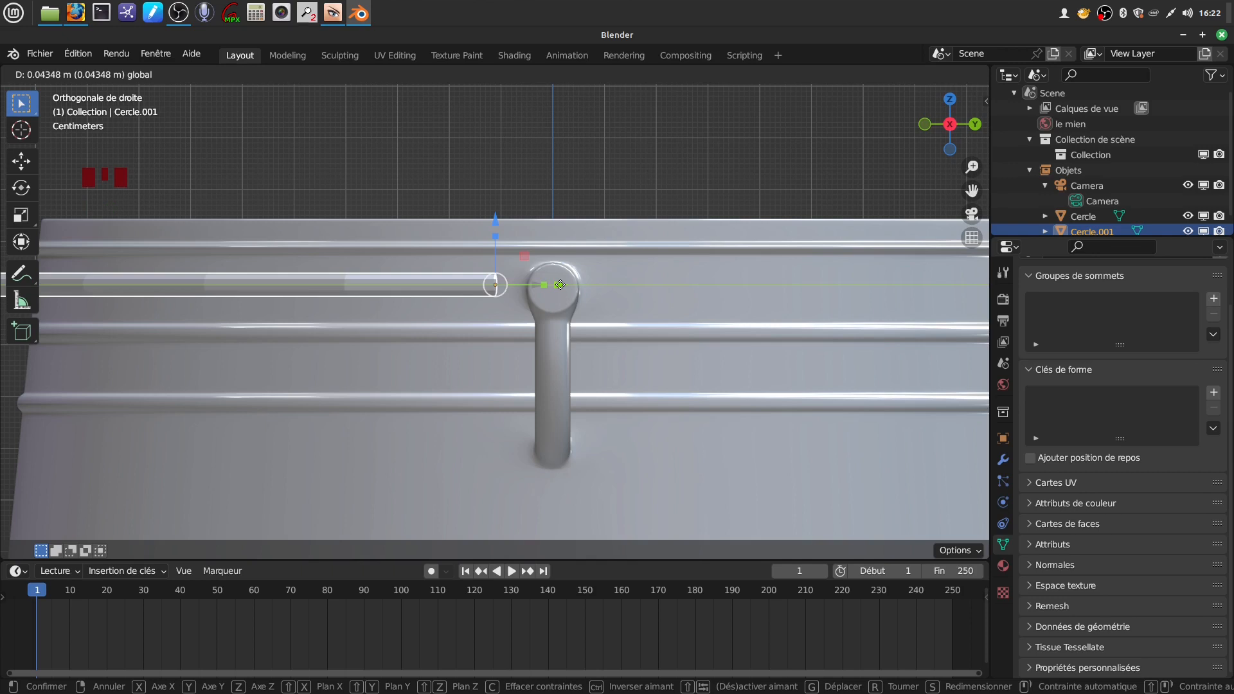
Select the edge loop at the carrying handle's open end and place the 3D cursor just above it.
key("Tab")
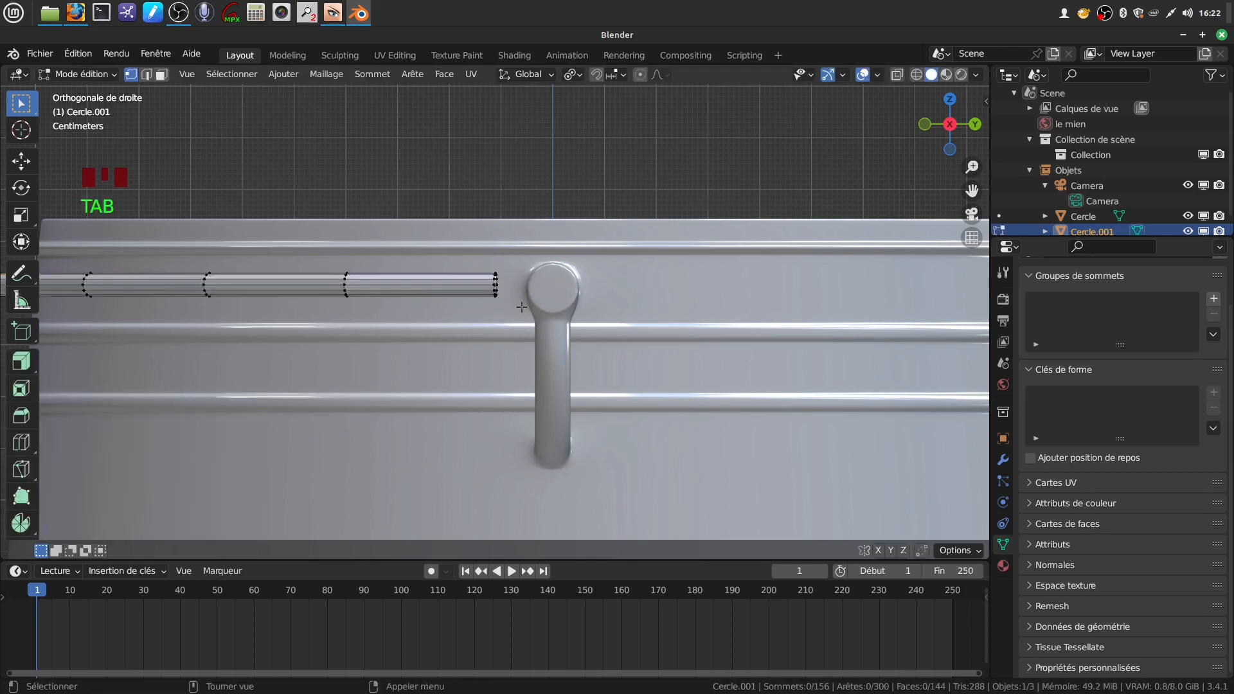
scroll(528, 307, "up", 2)
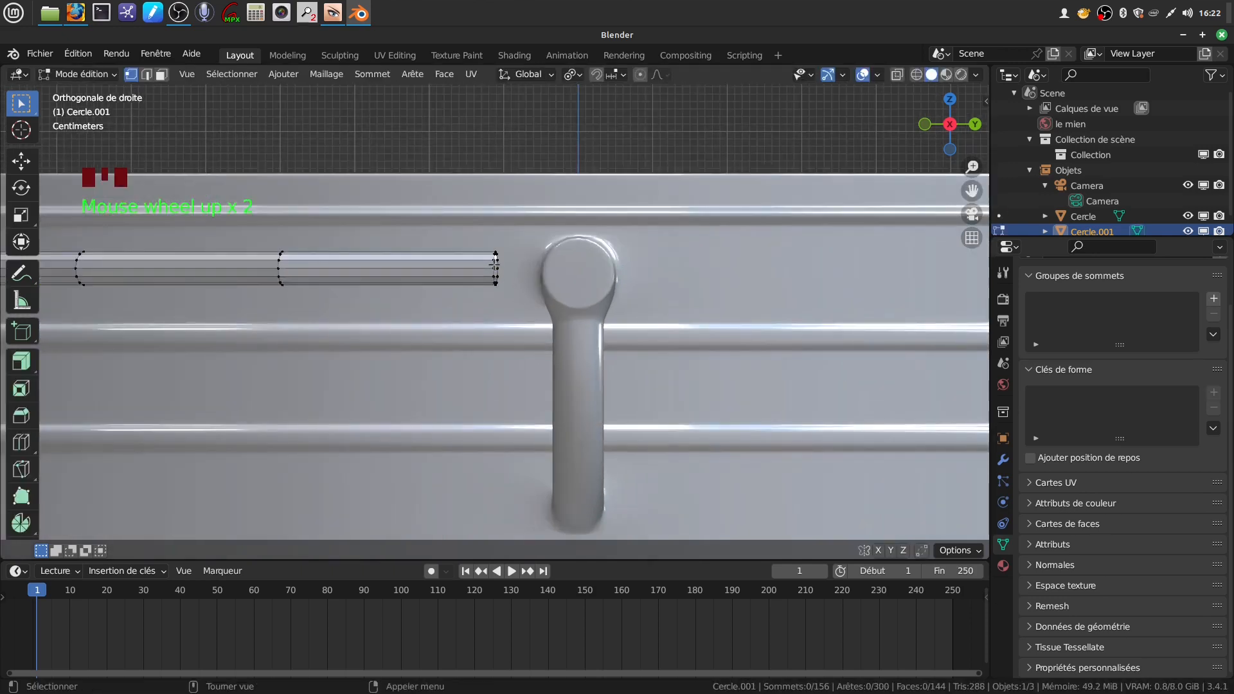
left_click(494, 265, "alt")
scroll(495, 289, "down", 3)
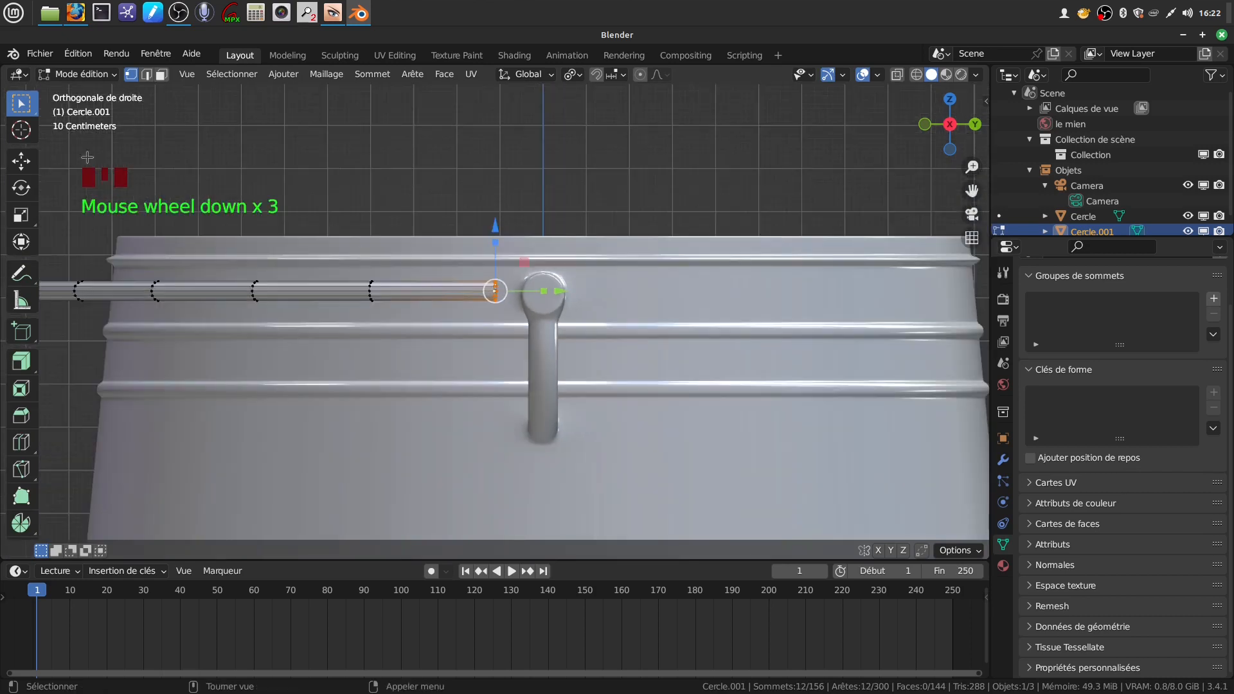
left_click(827, 74)
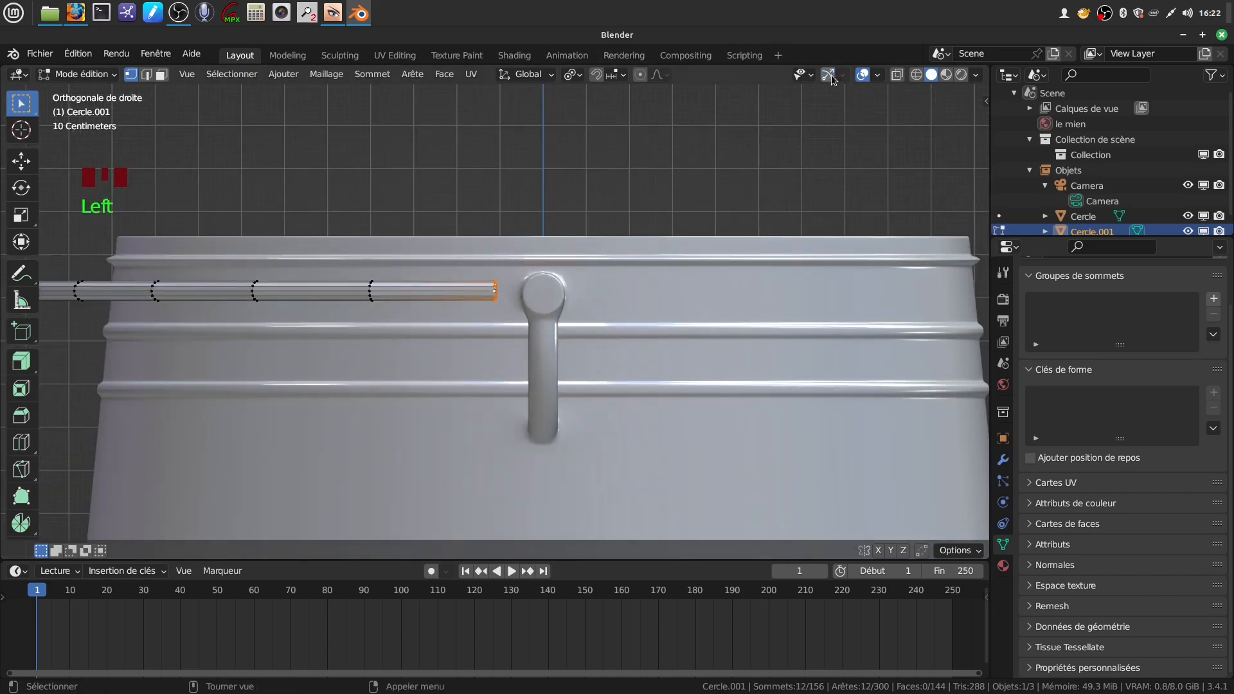
left_click(23, 129)
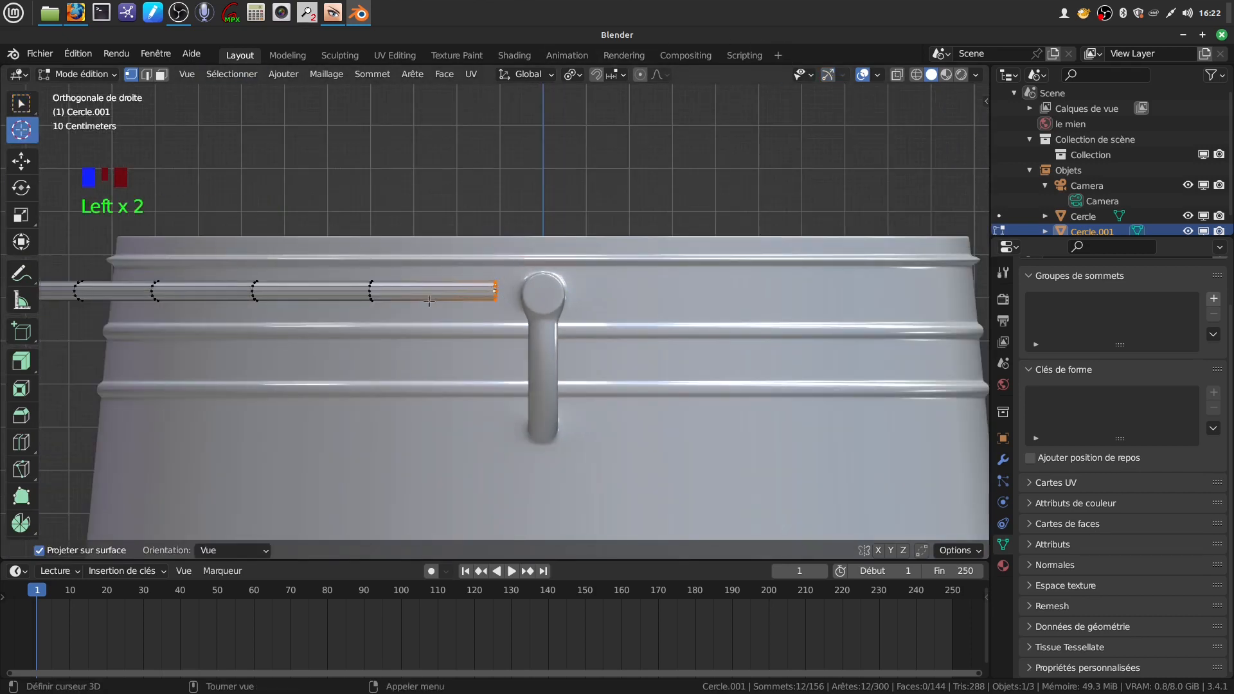
left_click(494, 265)
left_click(829, 75)
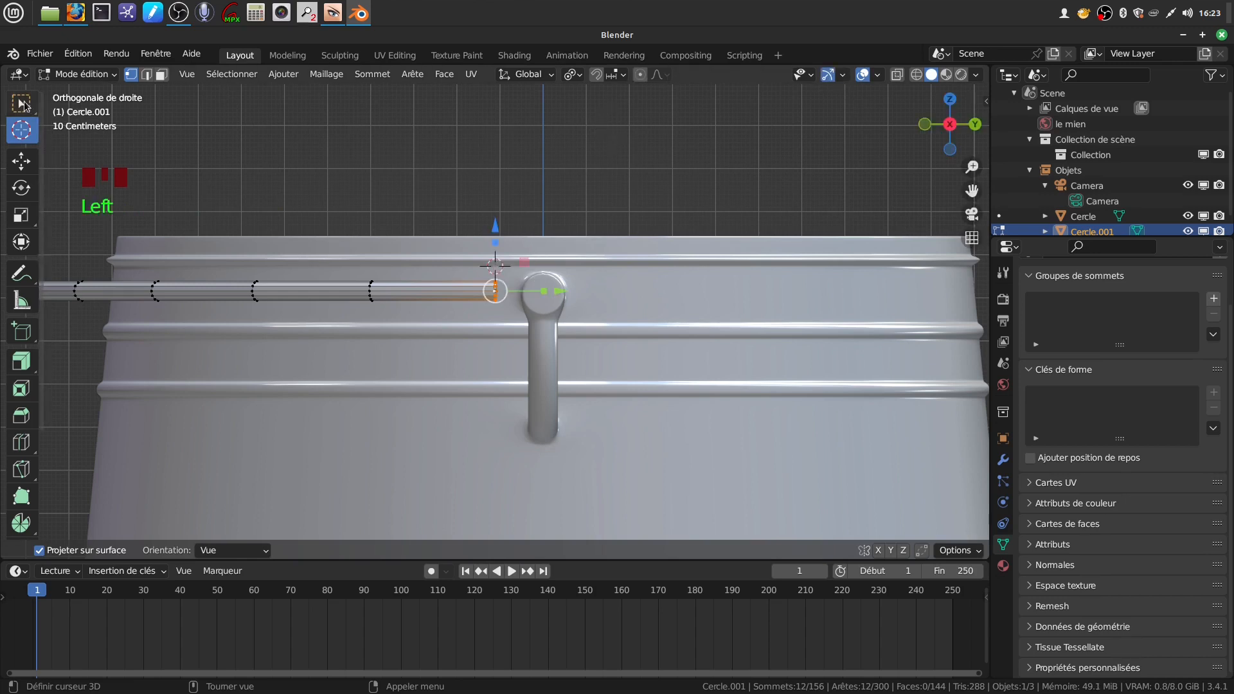
left_click(21, 104)
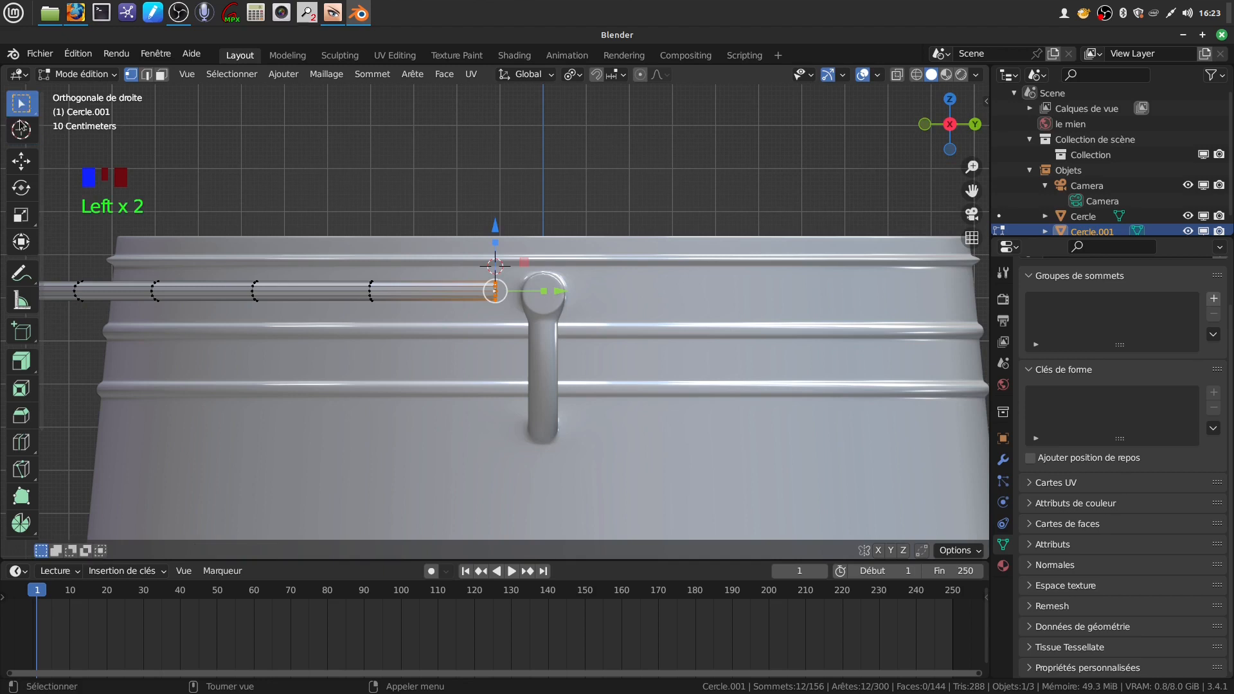
Spin the selected end loop about 54.2° around the X axis in 12 steps to curve the handle's end upward.
left_click(21, 523)
left_click(106, 528)
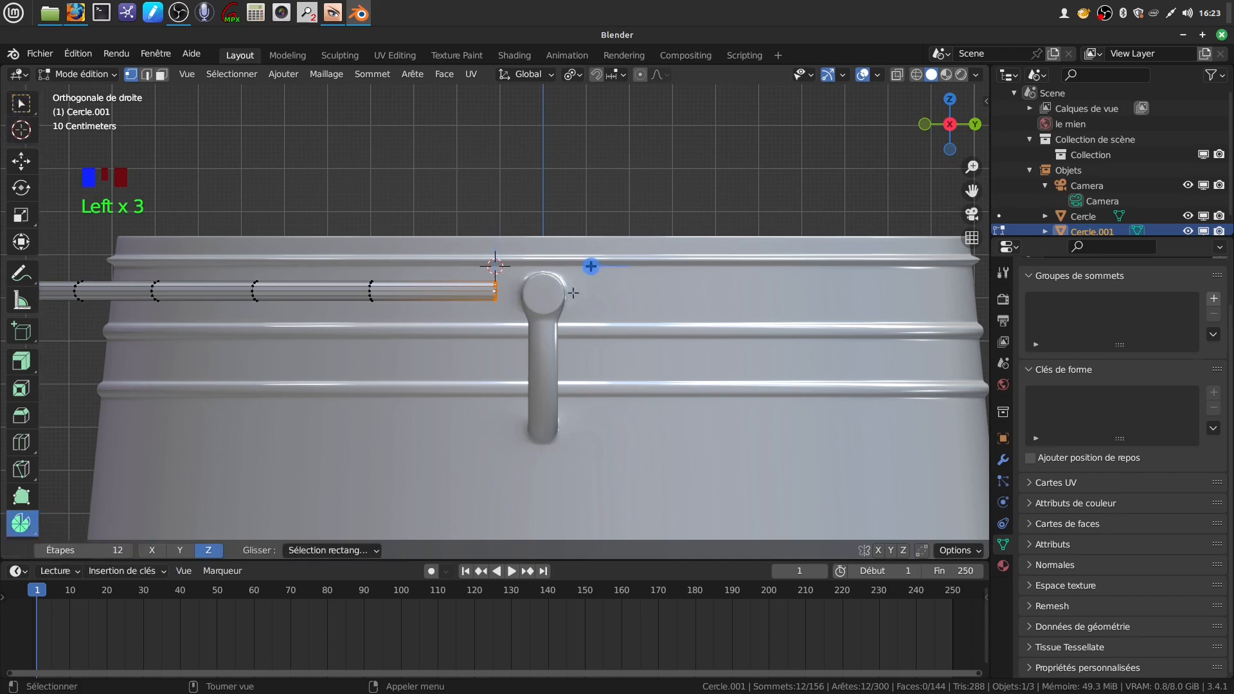
left_click(151, 550)
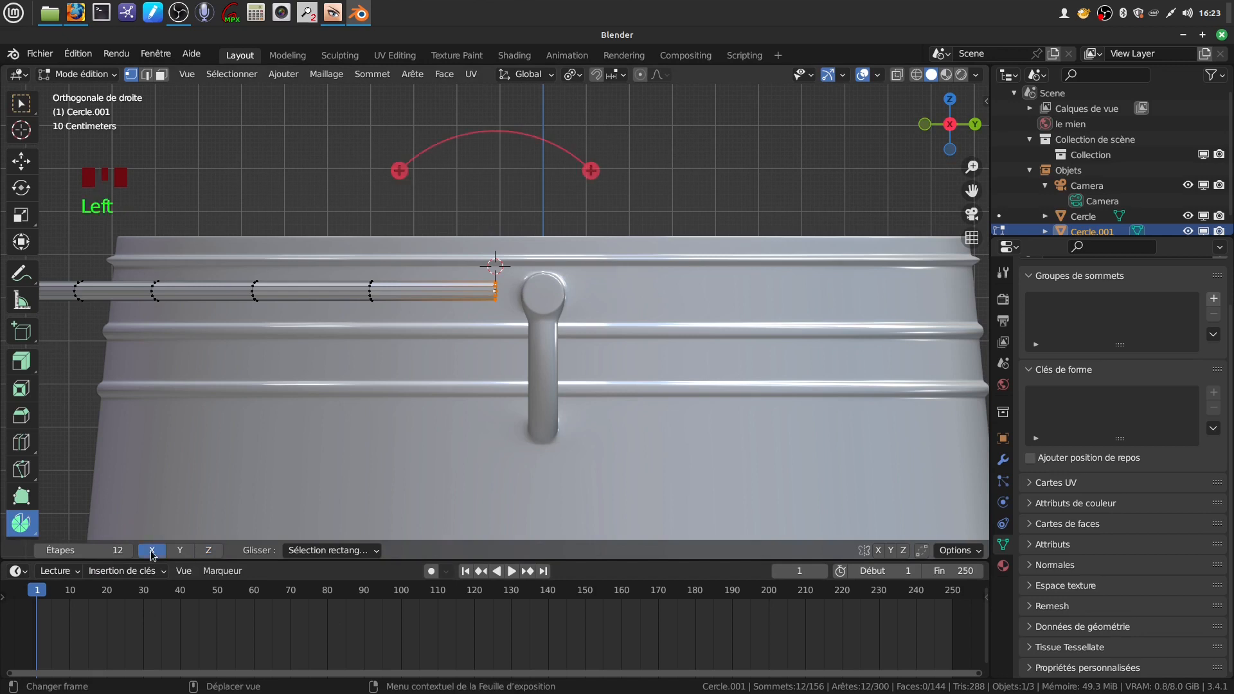
left_click_drag(399, 171, 362, 295)
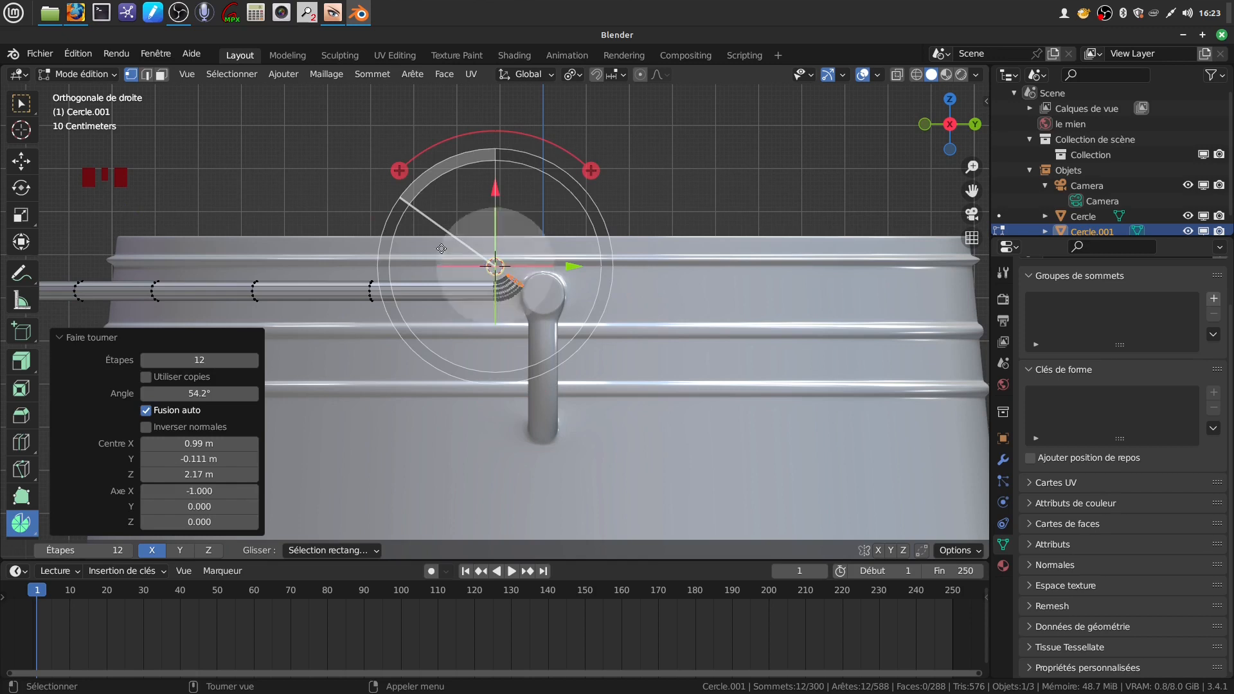
left_click(21, 104)
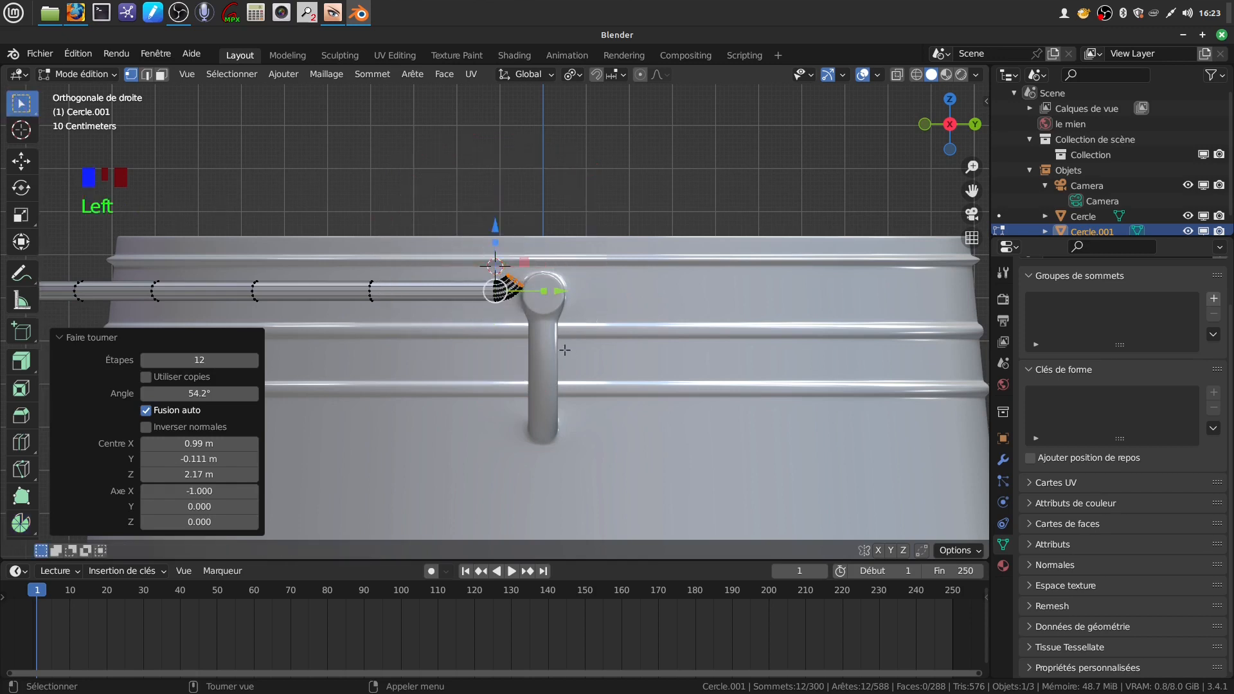
left_click(829, 77)
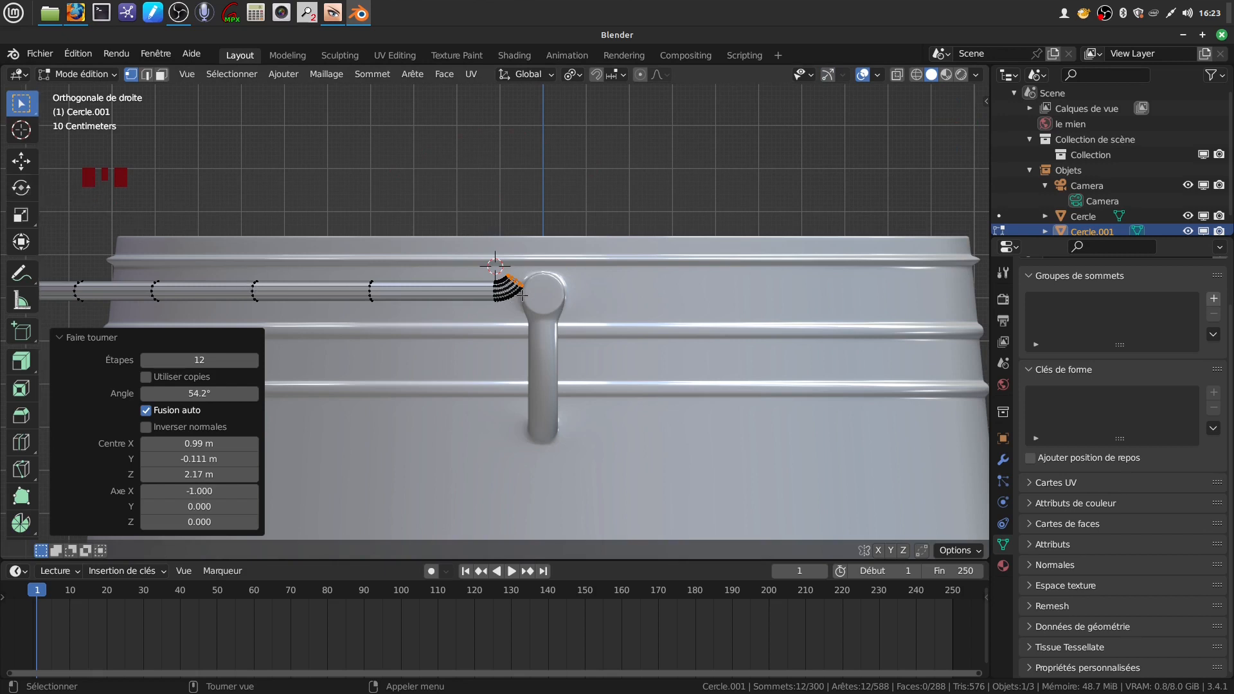
scroll(530, 297, "down", 2)
scroll(524, 307, "up", 2)
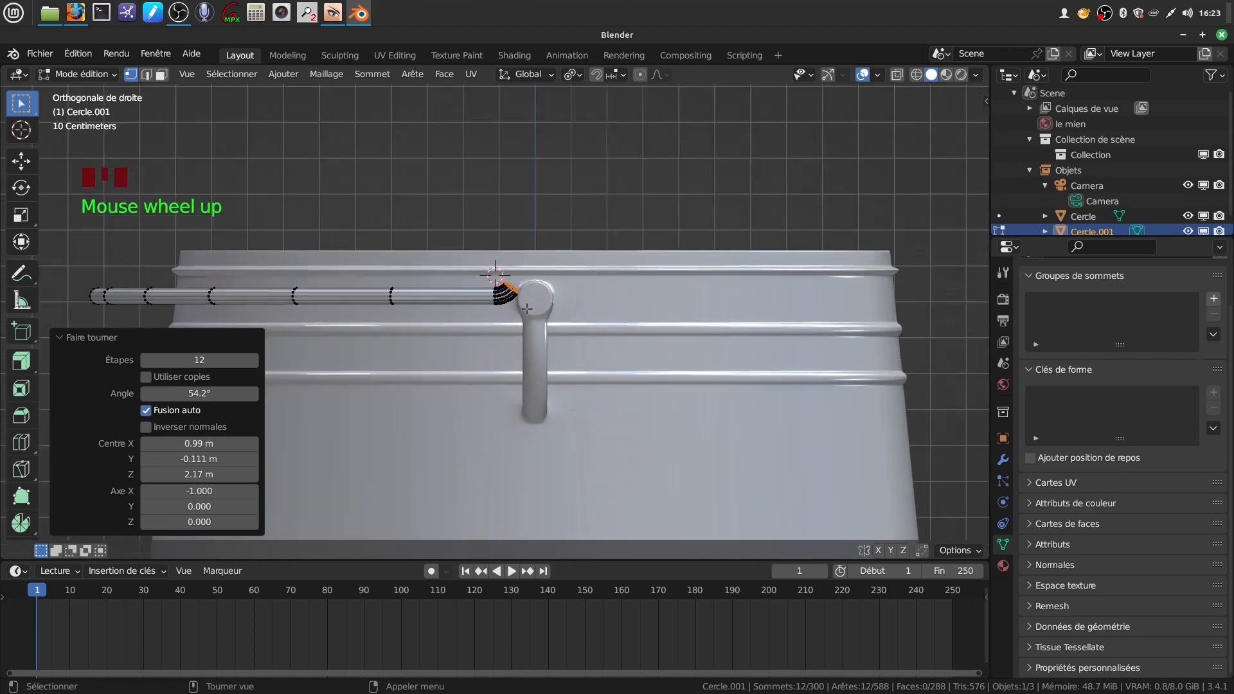
Move the whole carrying handle about -0.018 m along Y, away from the pot's side handle.
key("Tab")
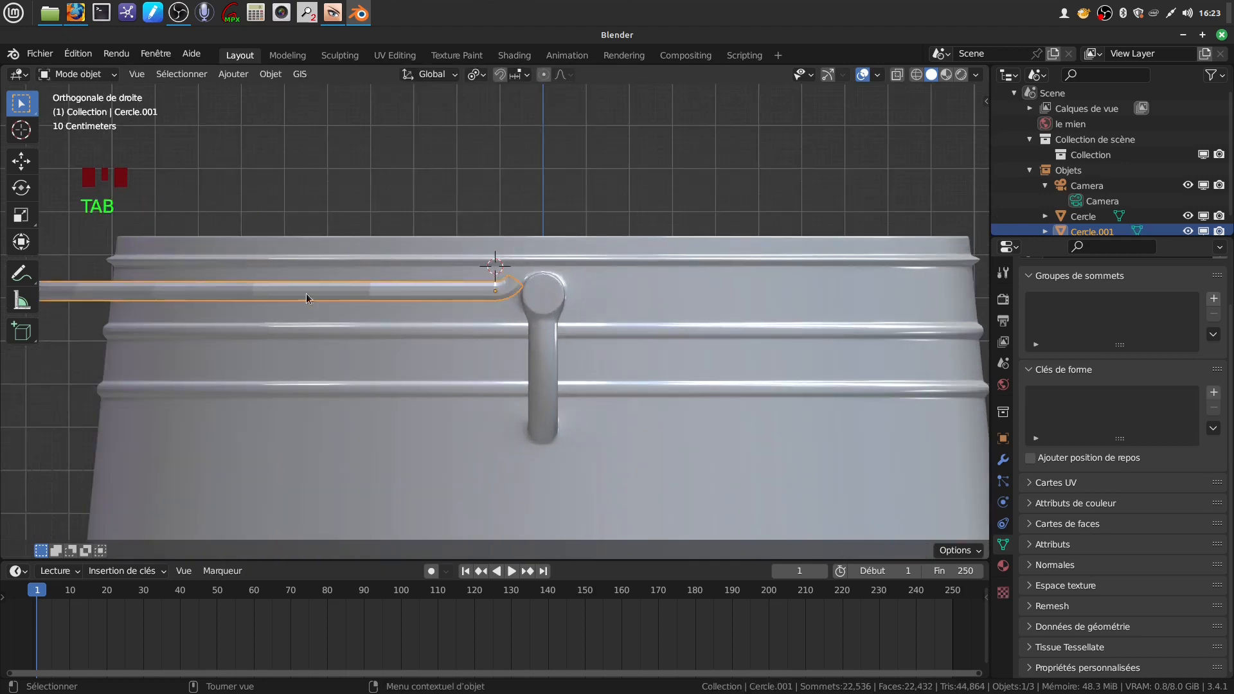
scroll(307, 298, "down", 3)
left_click(828, 74)
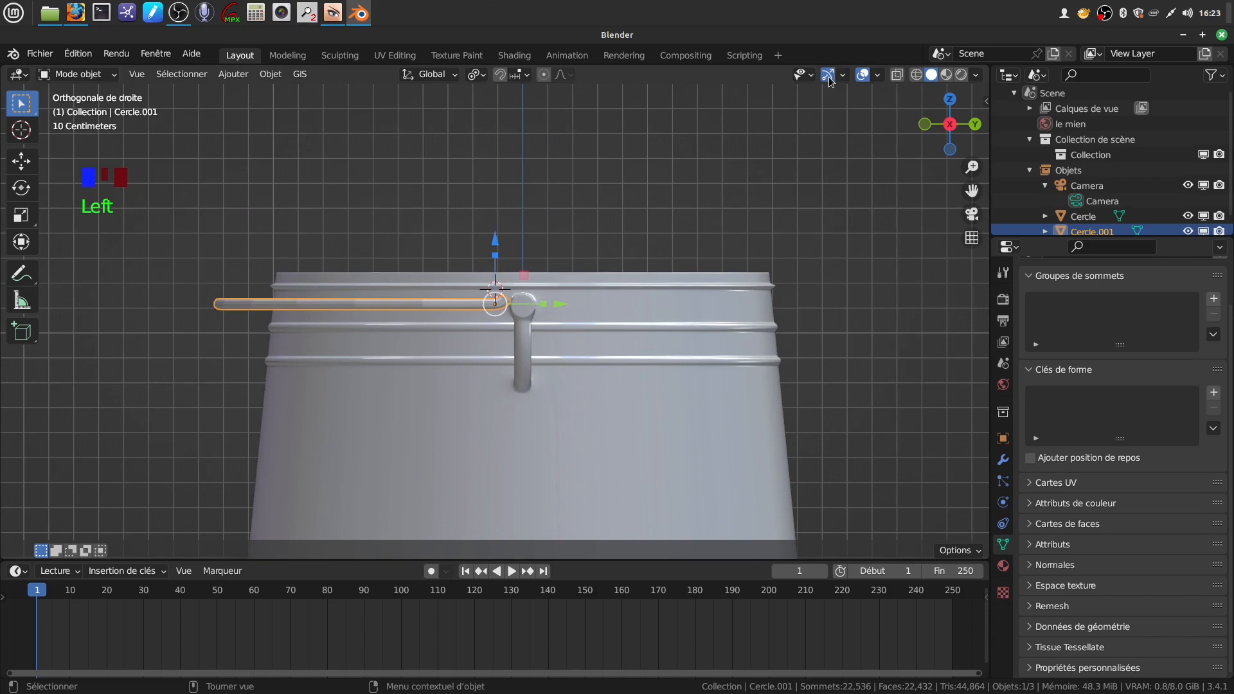
left_click_drag(559, 311, 554, 310)
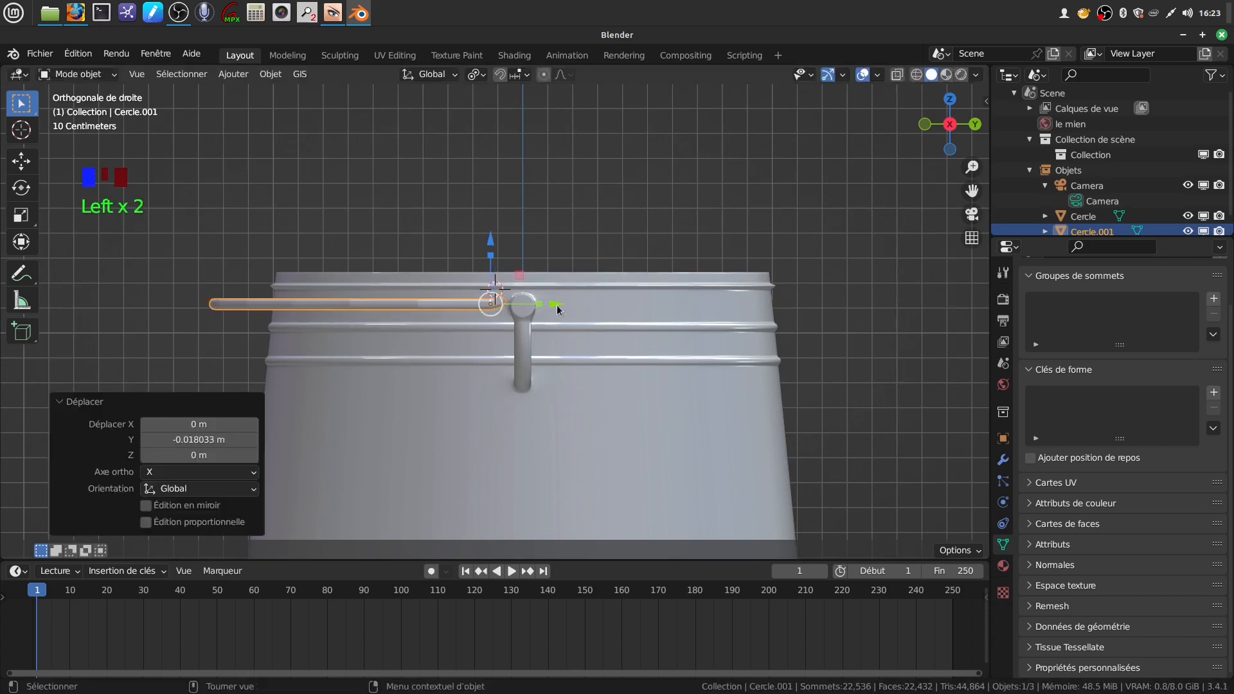
In the handle's Edit Mode, place the 3D cursor at the centre of the side handle's round end.
key("Tab")
scroll(674, 298, "up", 5)
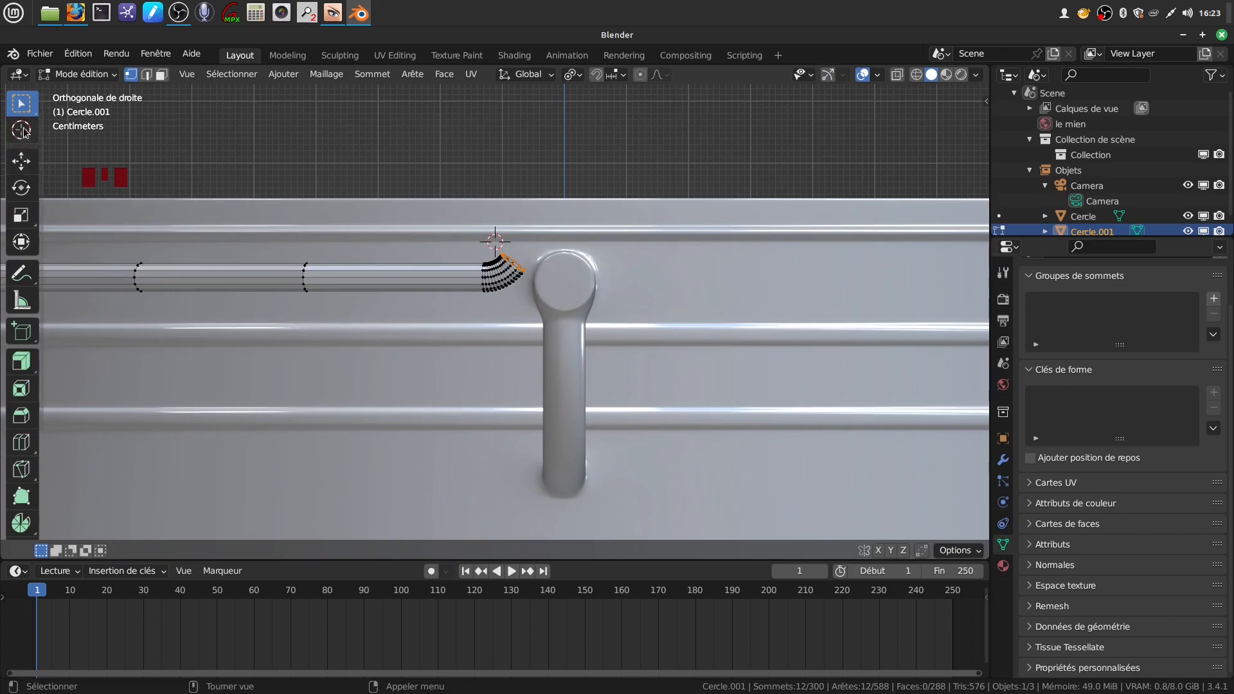
left_click(21, 130)
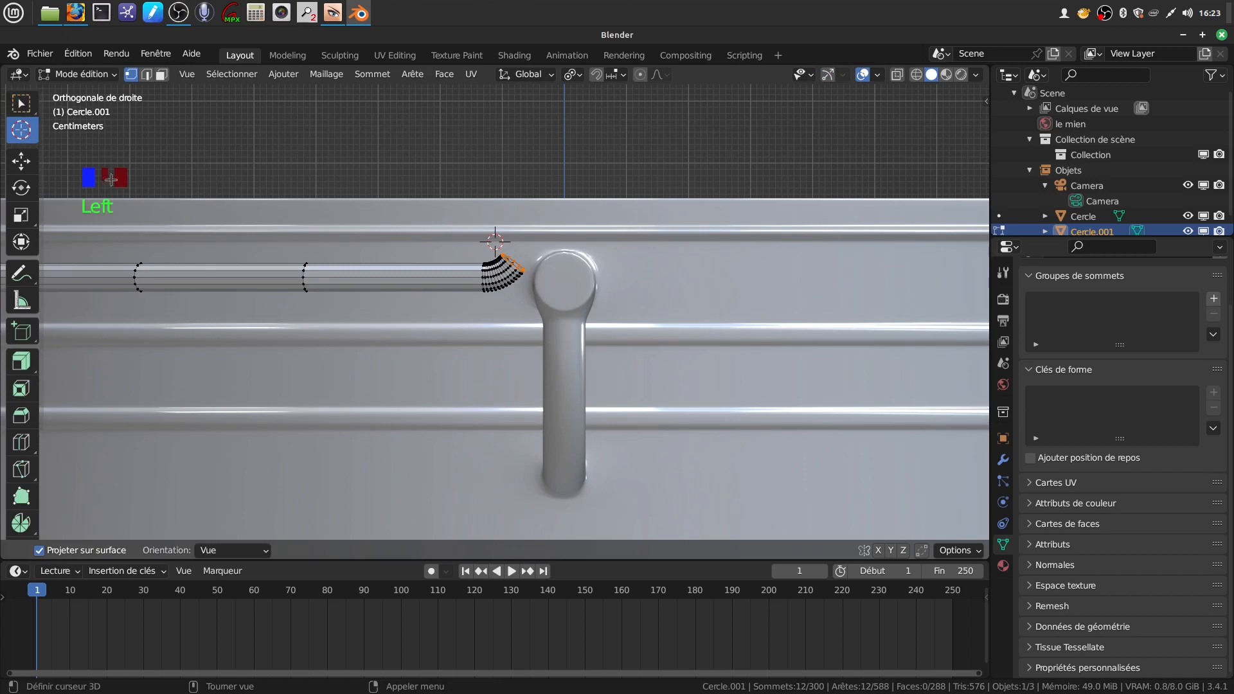
left_click(563, 282)
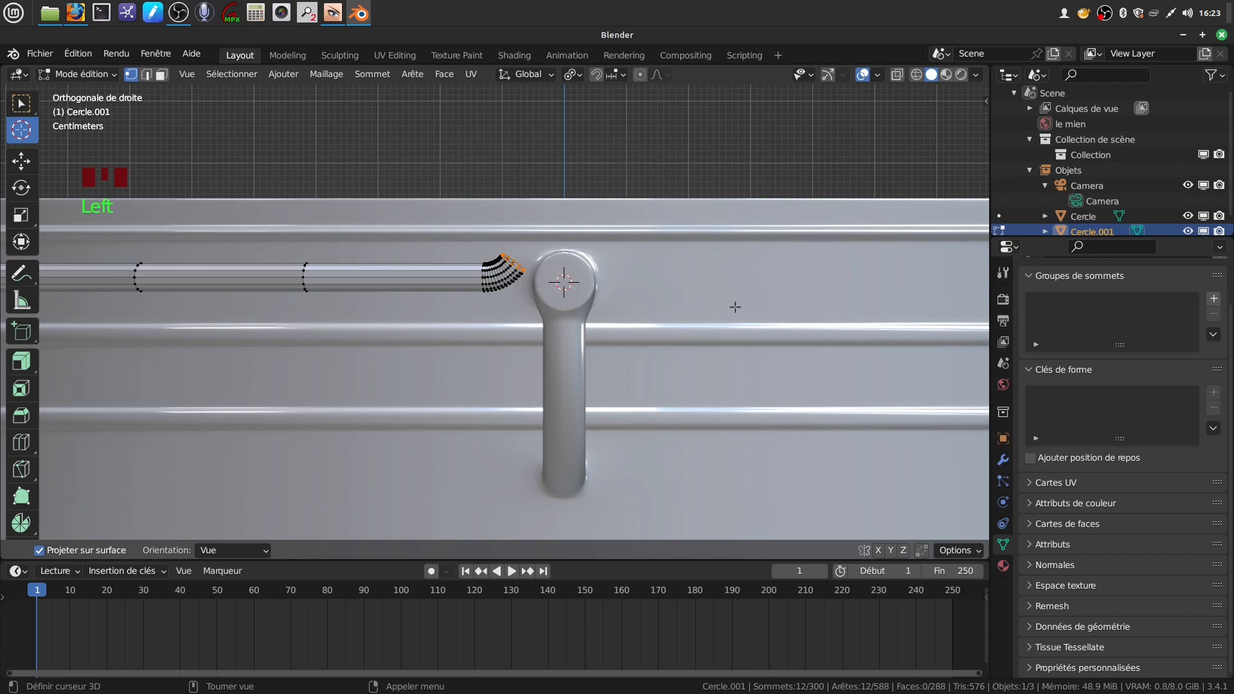
left_click(18, 106)
left_click(827, 75)
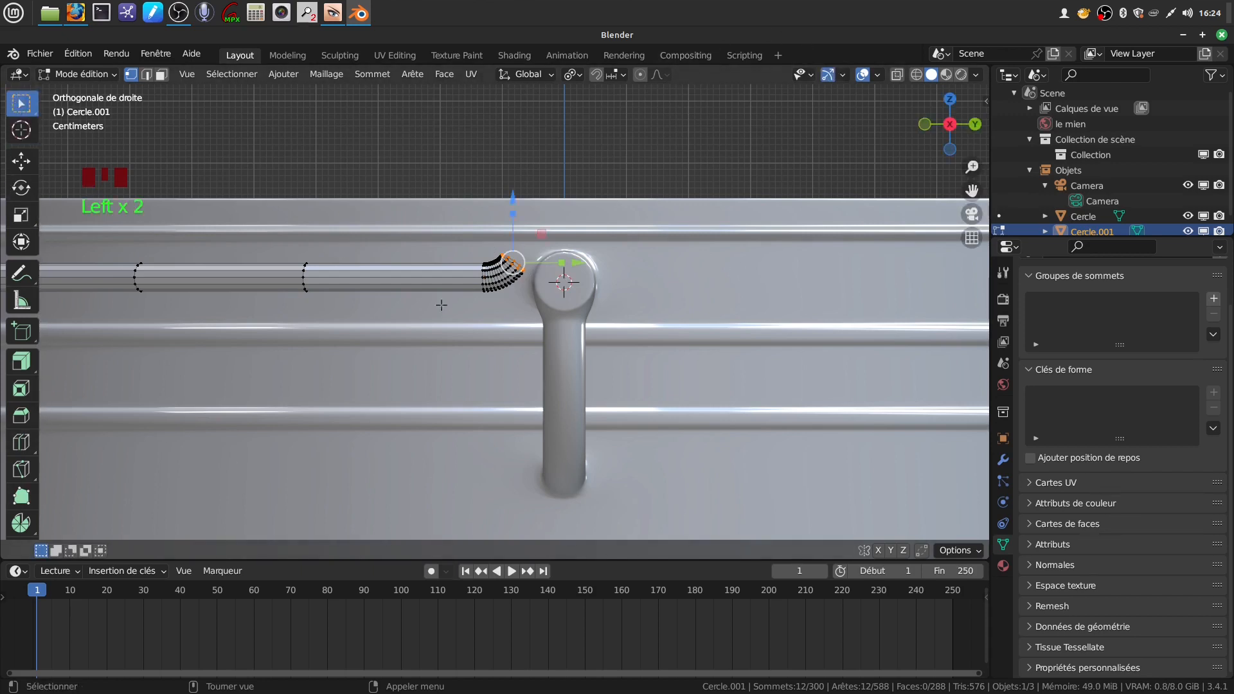
Spin the handle's end loop about 317° around the X axis in 12 steps to form a hook around the side handle.
left_click_drag(20, 522, 71, 523)
left_click_drag(659, 186, 568, 168)
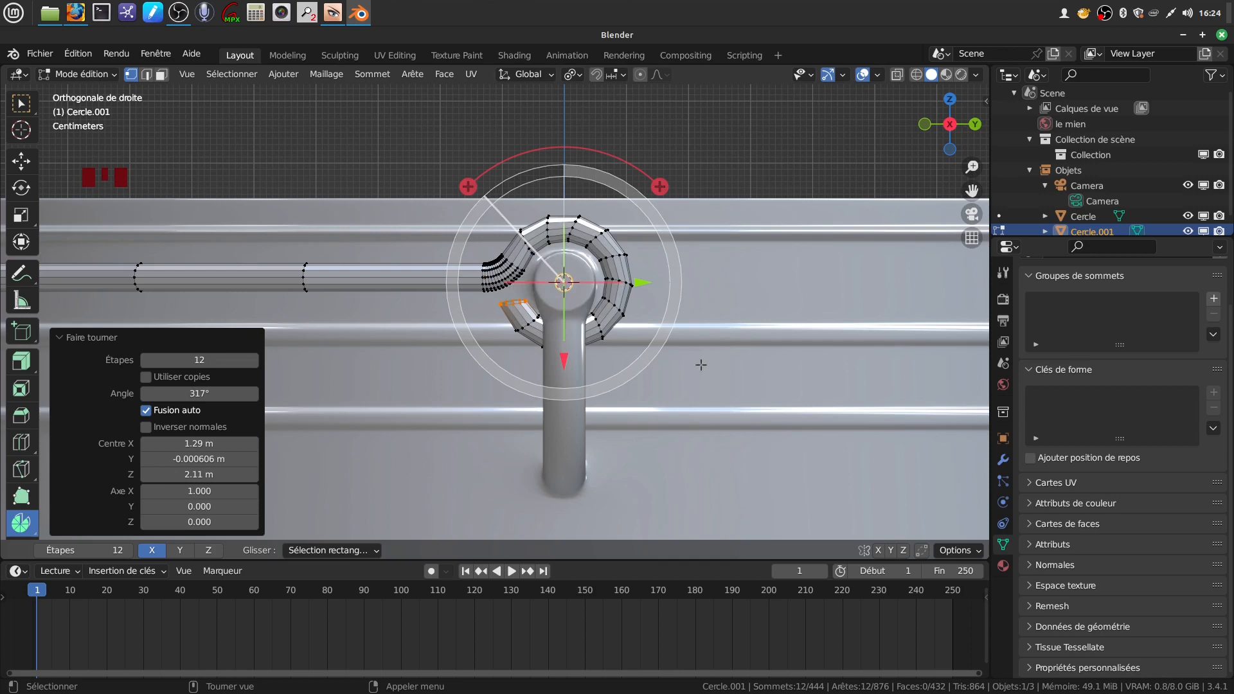
key("Tab")
scroll(644, 426, "up", 3)
middle_click_drag(642, 407, 612, 353)
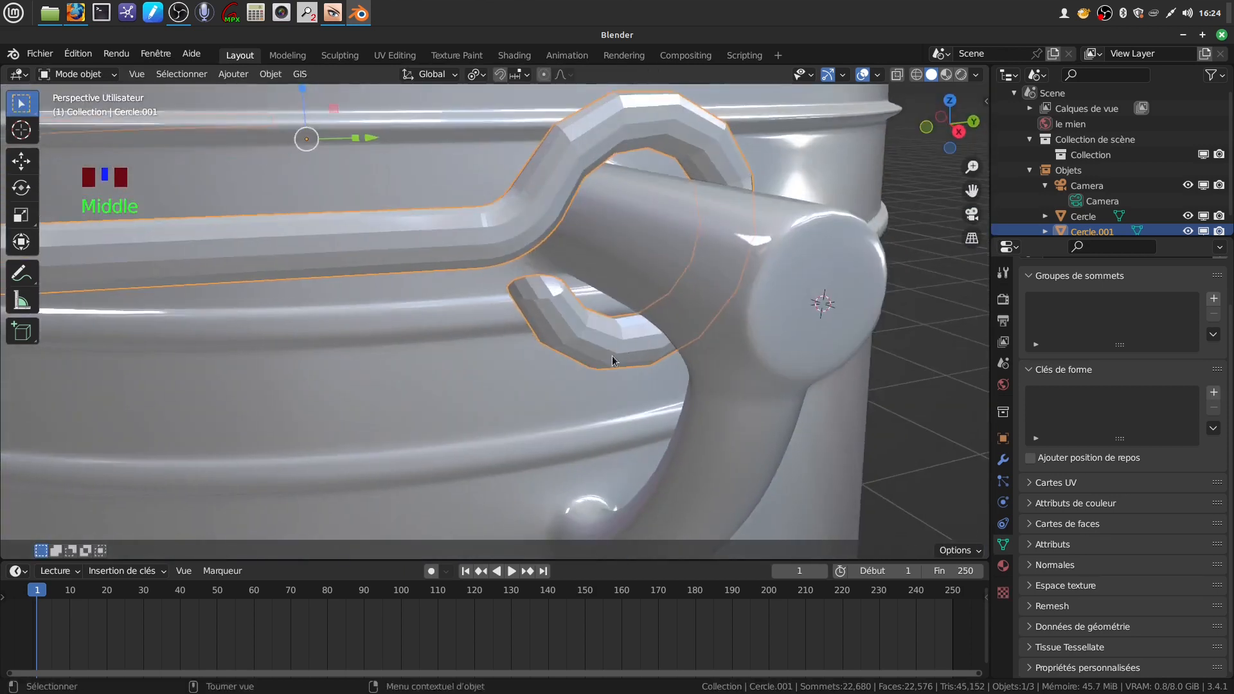
Cap the hook's open end by extruding its rim inward at a scale of about 0.291 and grid-filling the hole with a span of 3.
key("Tab")
scroll(614, 386, "up", 4)
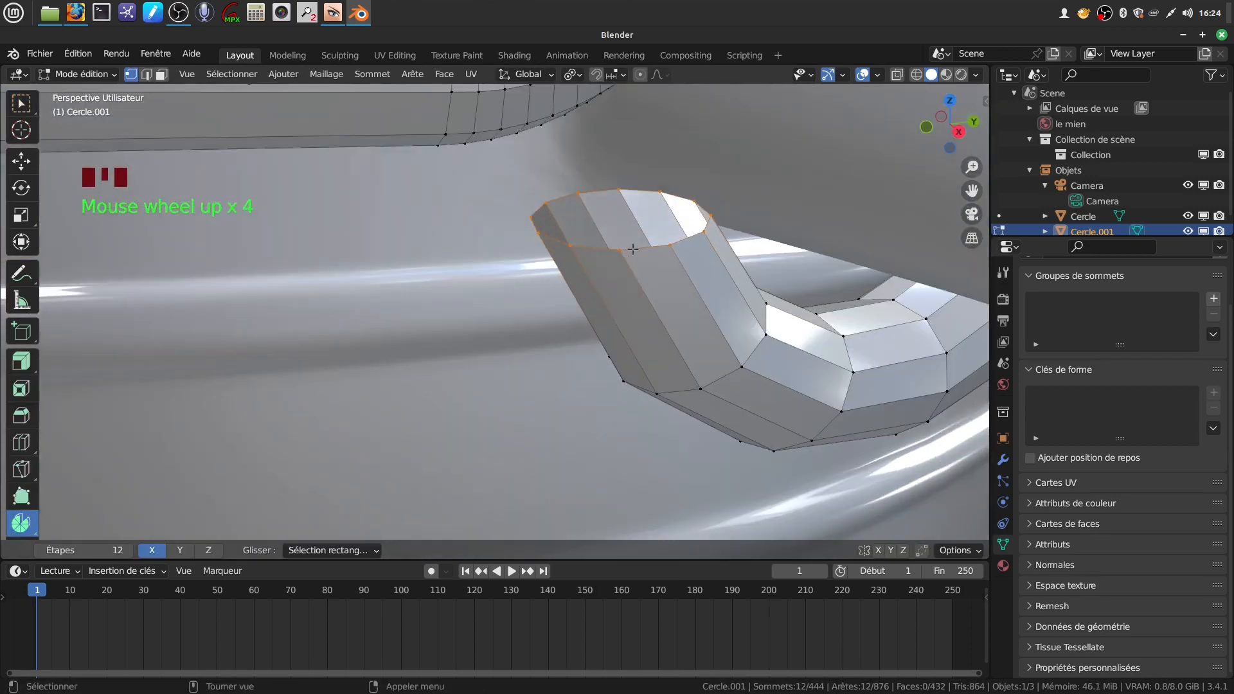
scroll(654, 273, "down", 2)
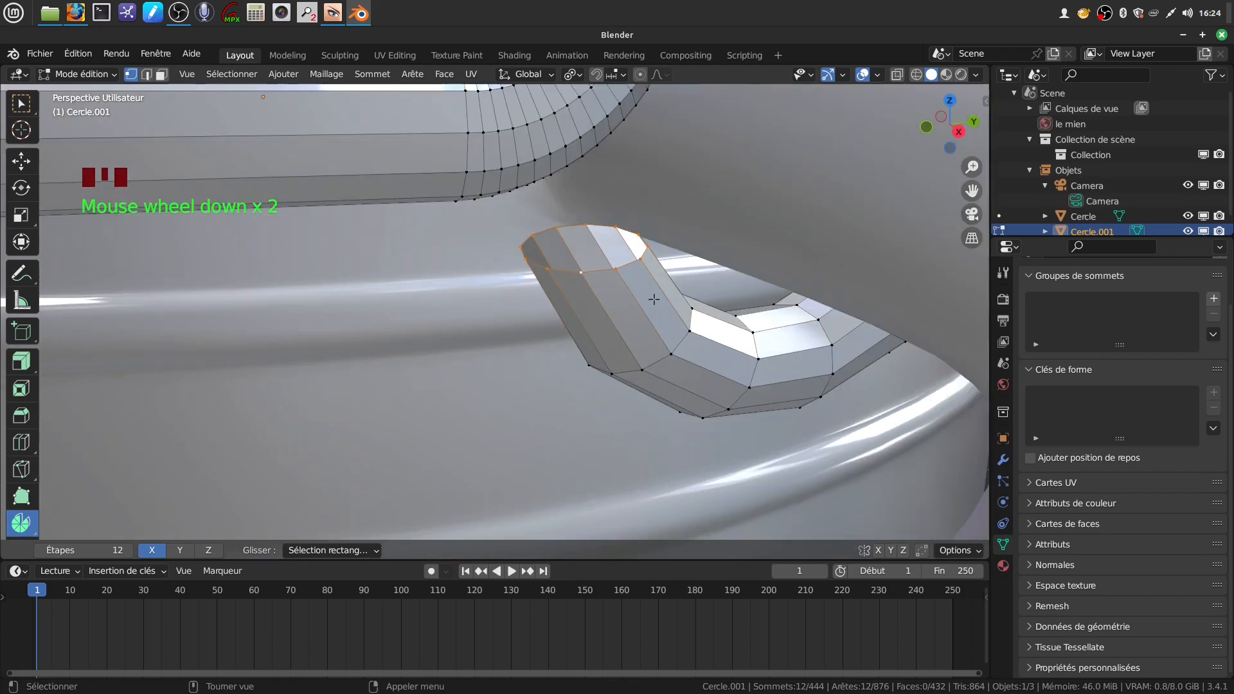
key("e")
key("s")
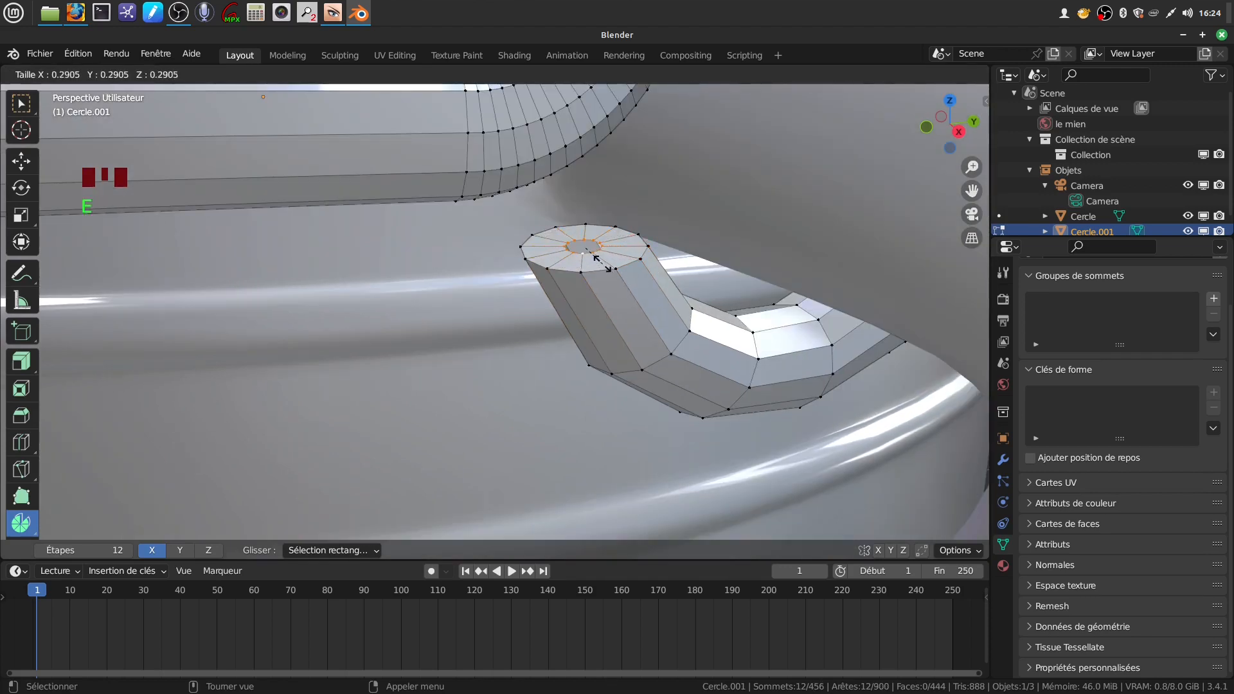
left_click(601, 265)
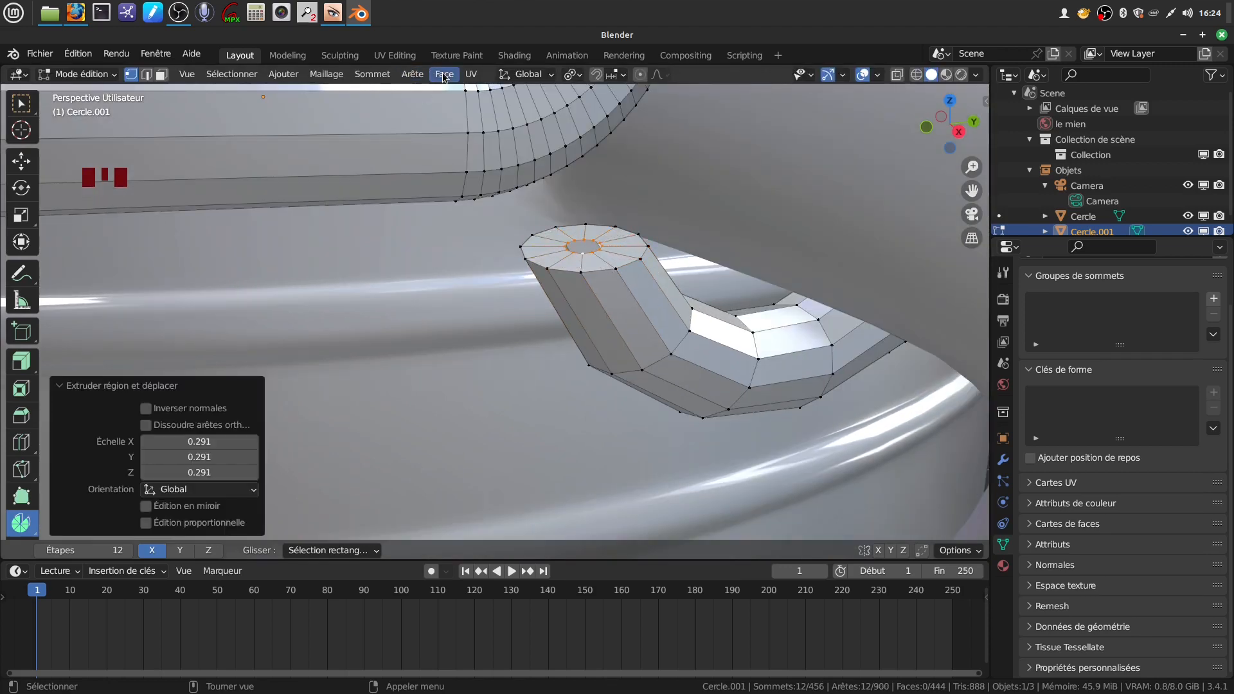
left_click(442, 74)
left_click(565, 256)
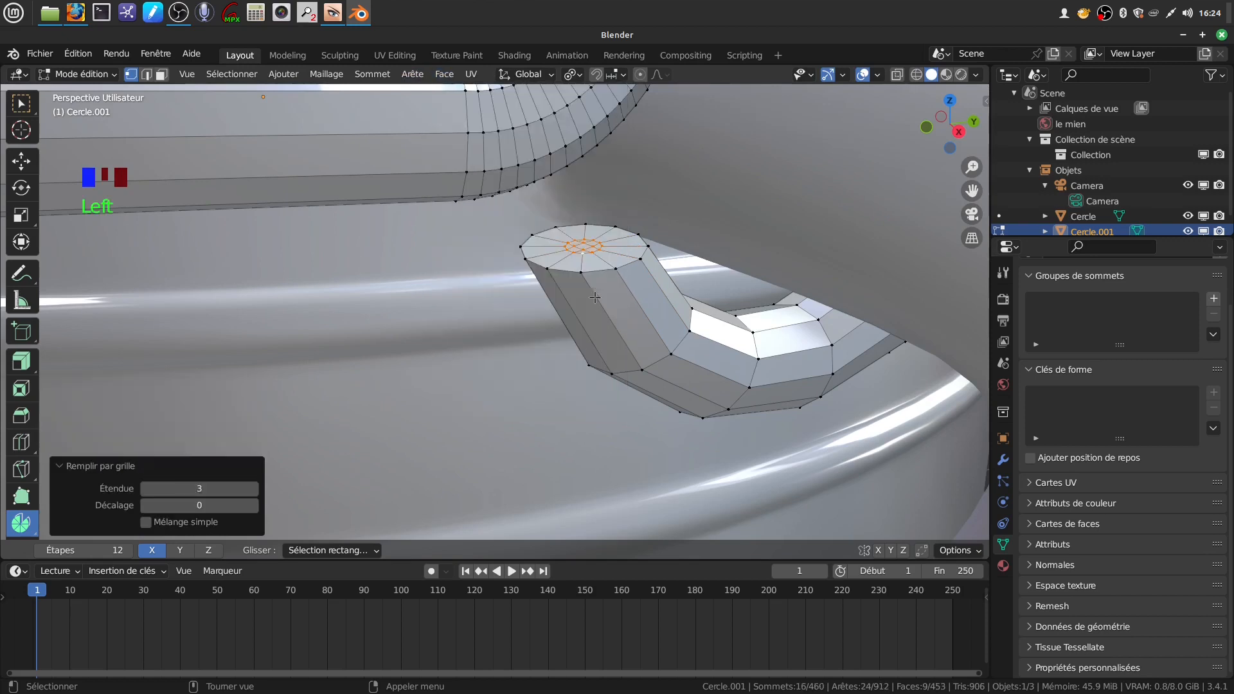
Bevel the outer rim of the hook's capped end about 0.0034 m wide with 2 segments.
left_click(593, 271, "alt")
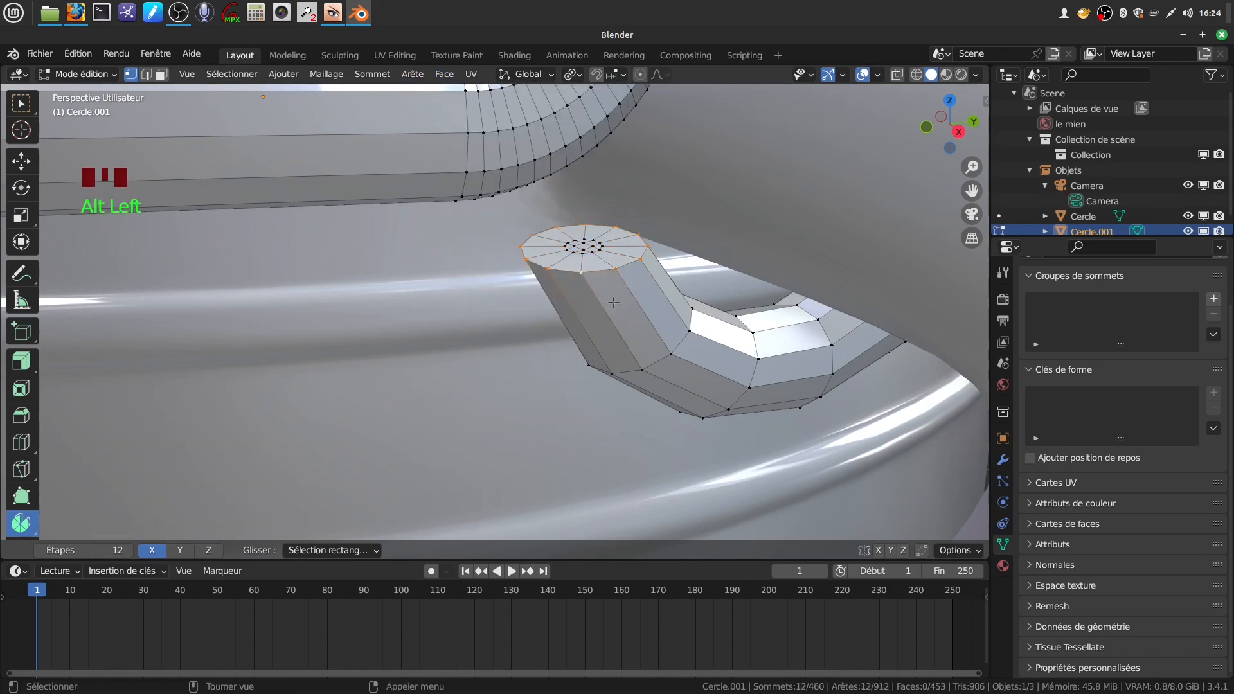
key("ctrl+b")
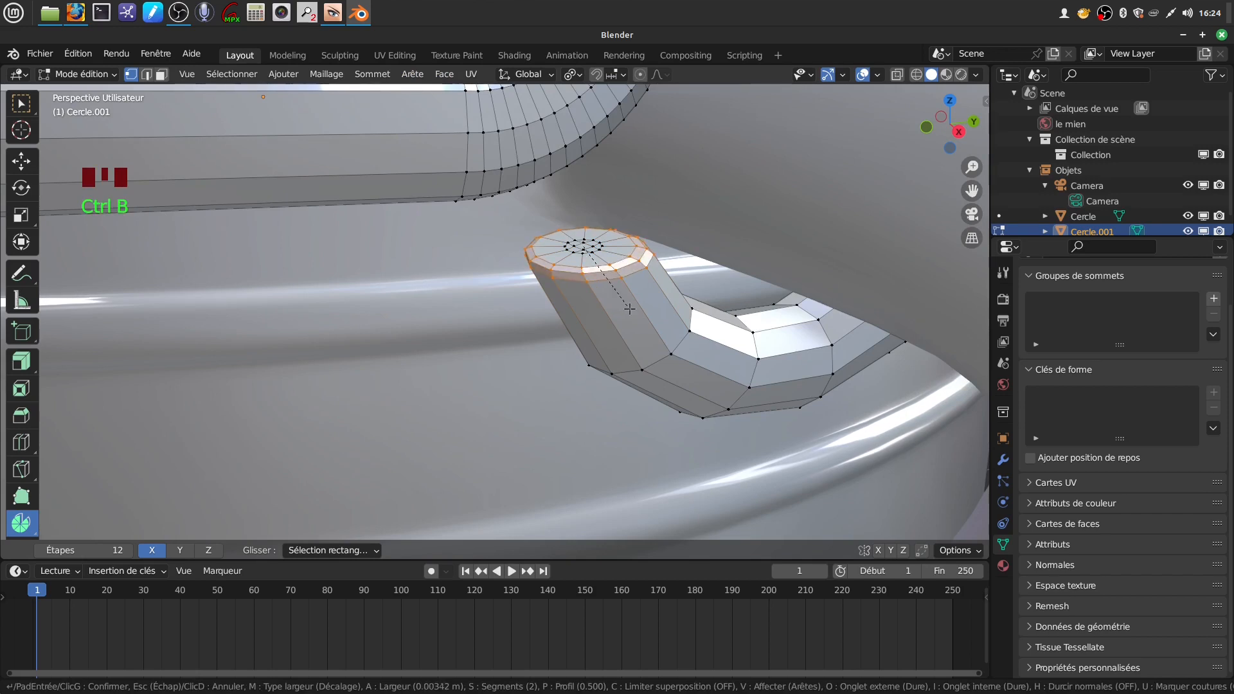
left_click(630, 307)
middle_click_drag(607, 266, 540, 307, "shift")
scroll(598, 283, "down", 4)
scroll(582, 302, "down", 3)
key("Tab")
Add a Mirror modifier on the X axis to the carrying handle to repeat the hook on the opposite side.
scroll(582, 303, "down", 4)
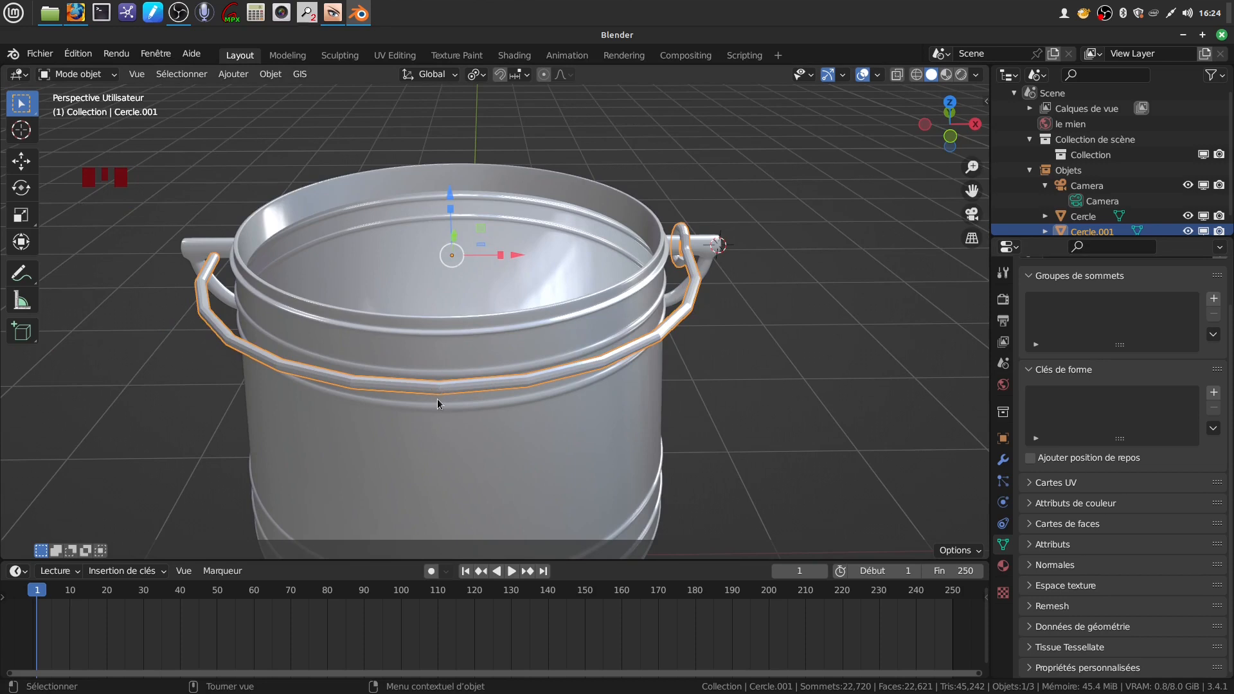
scroll(444, 408, "up", 3)
key("Tab")
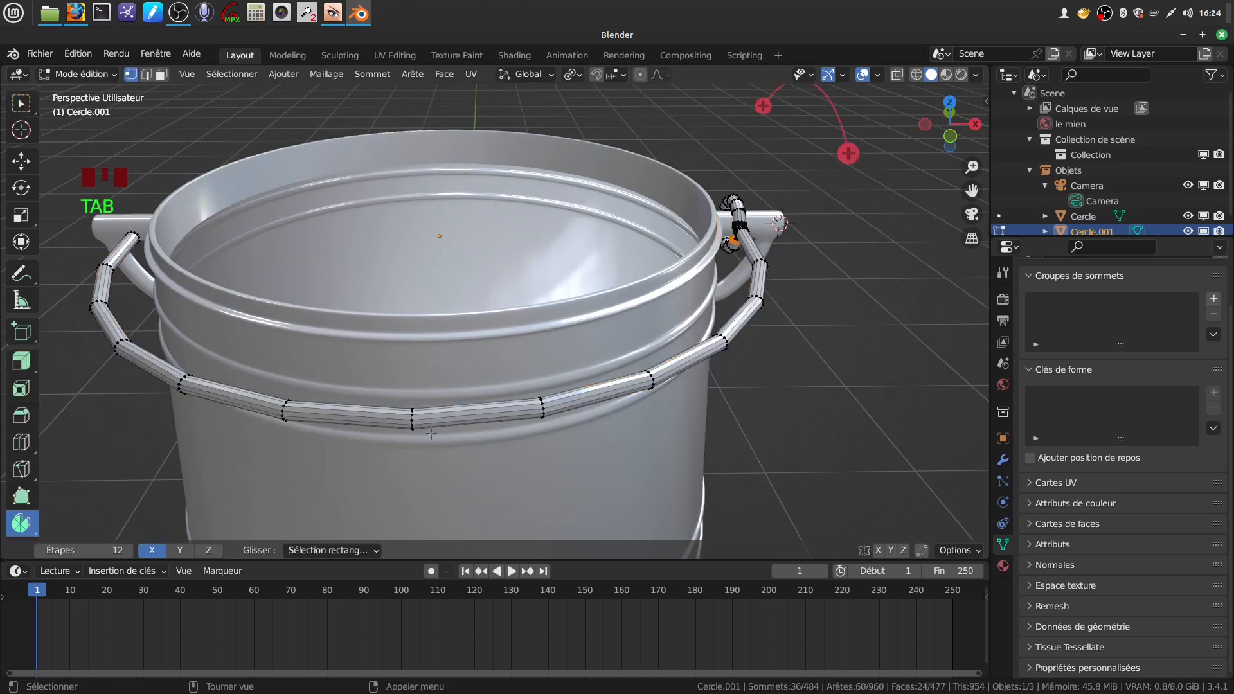
key("Tab")
scroll(469, 392, "down", 3)
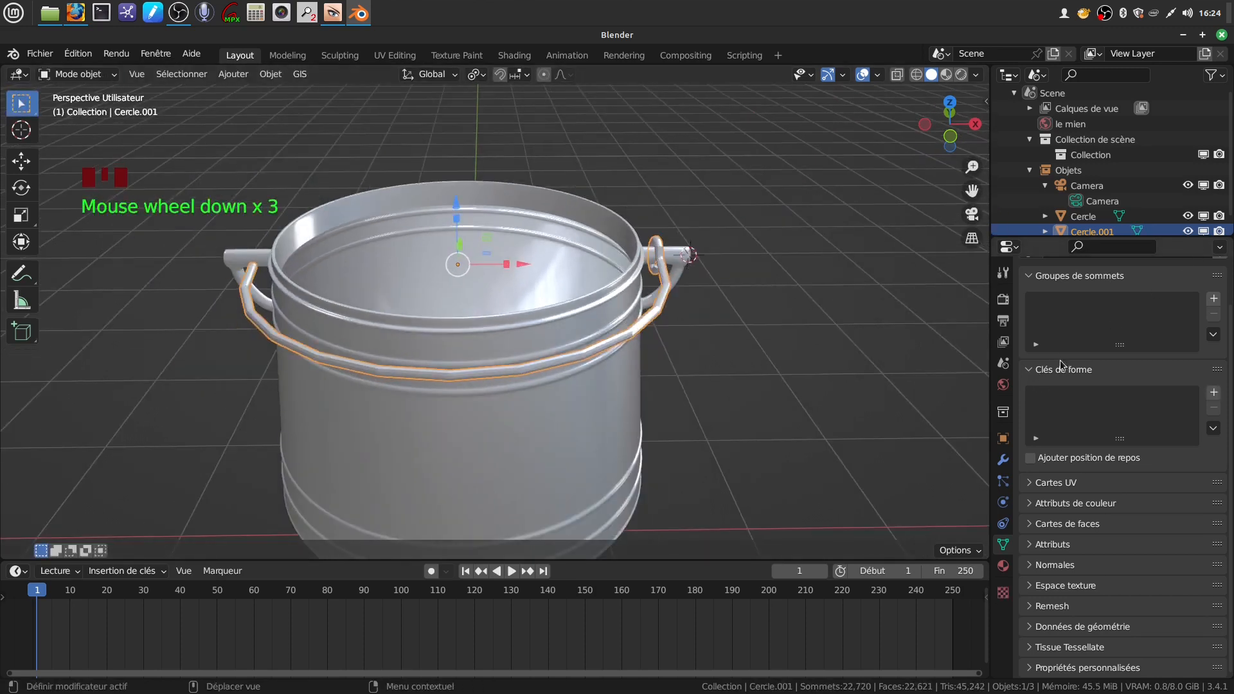
left_click(1002, 460)
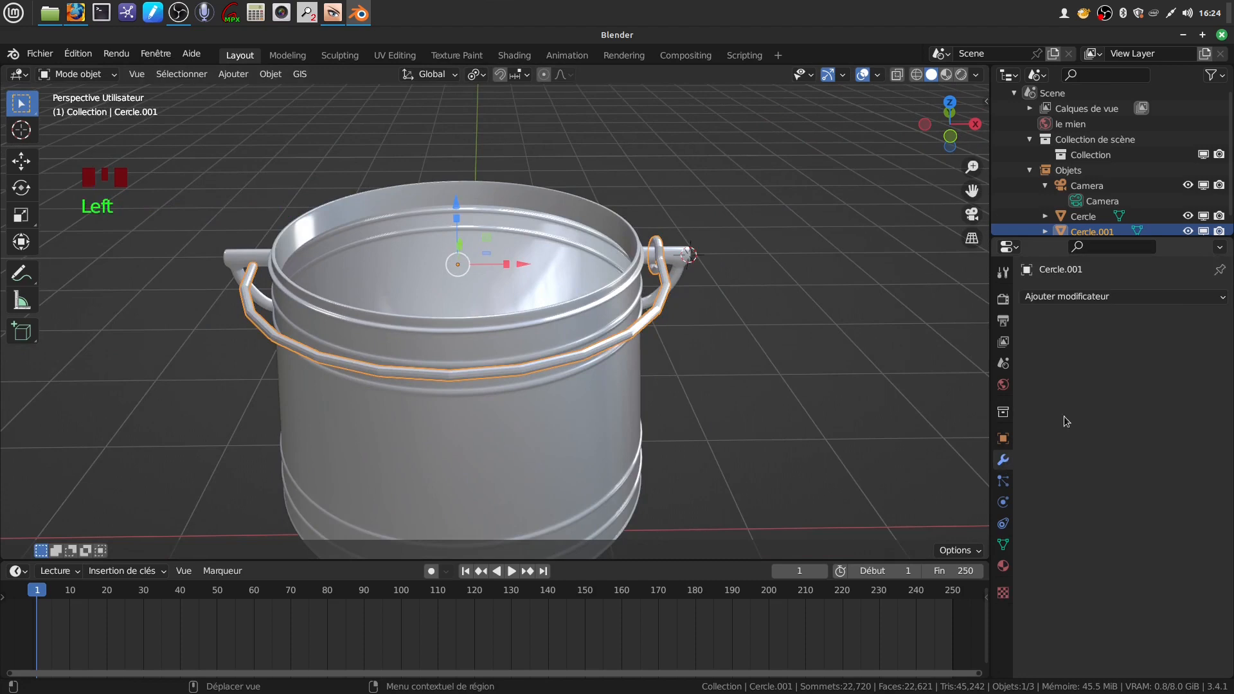
left_click(1226, 301)
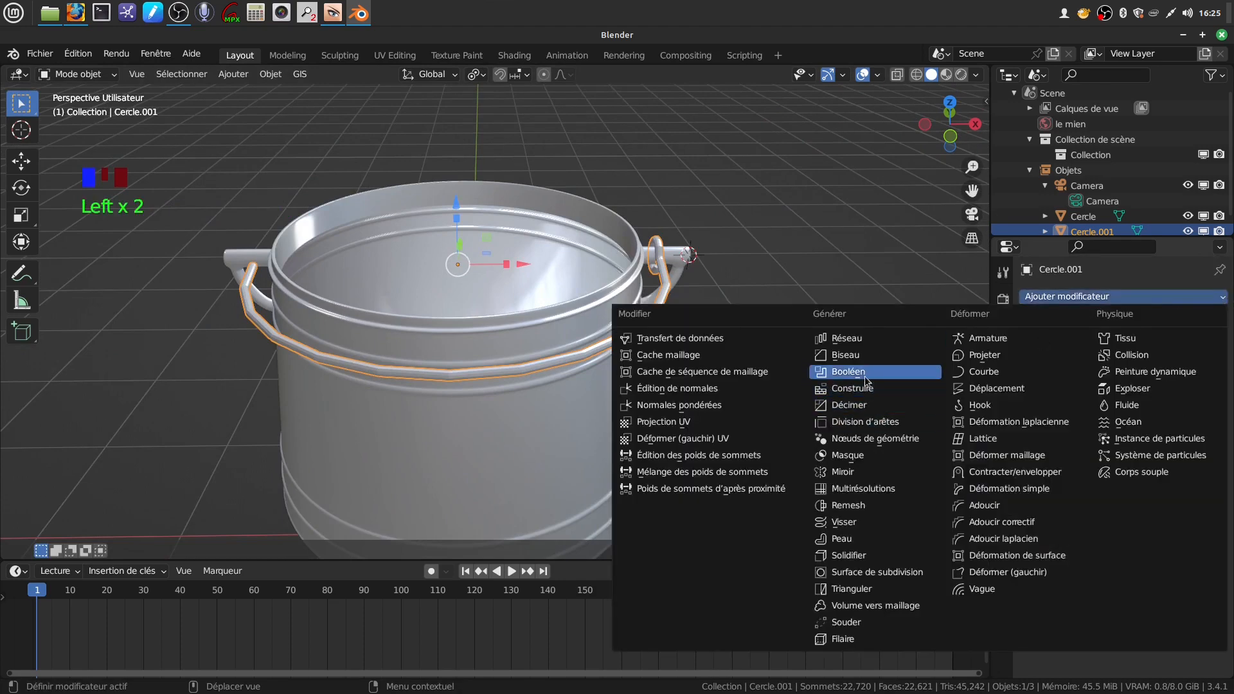
left_click(872, 473)
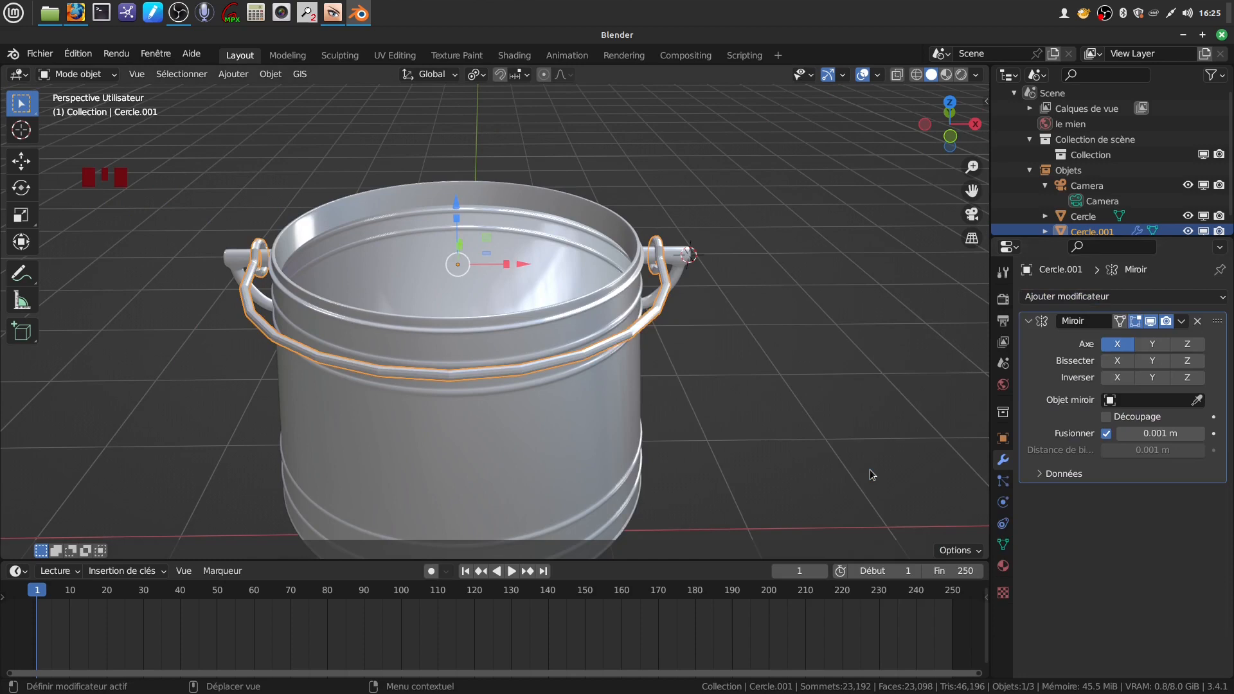
Enable clipping on the carrying handle's Mirror modifier and apply it.
left_click(1116, 419)
left_click(1186, 326)
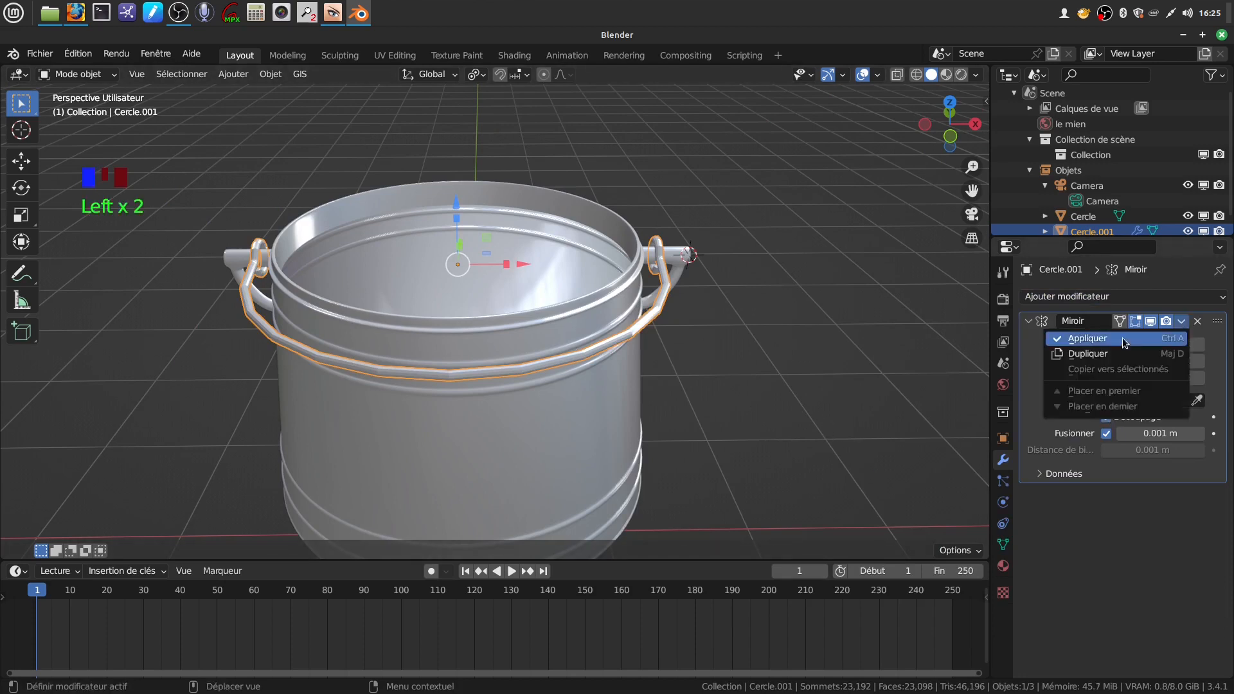
left_click(1124, 345)
key("Tab")
key("Tab")
middle_click_drag(688, 369, 496, 311)
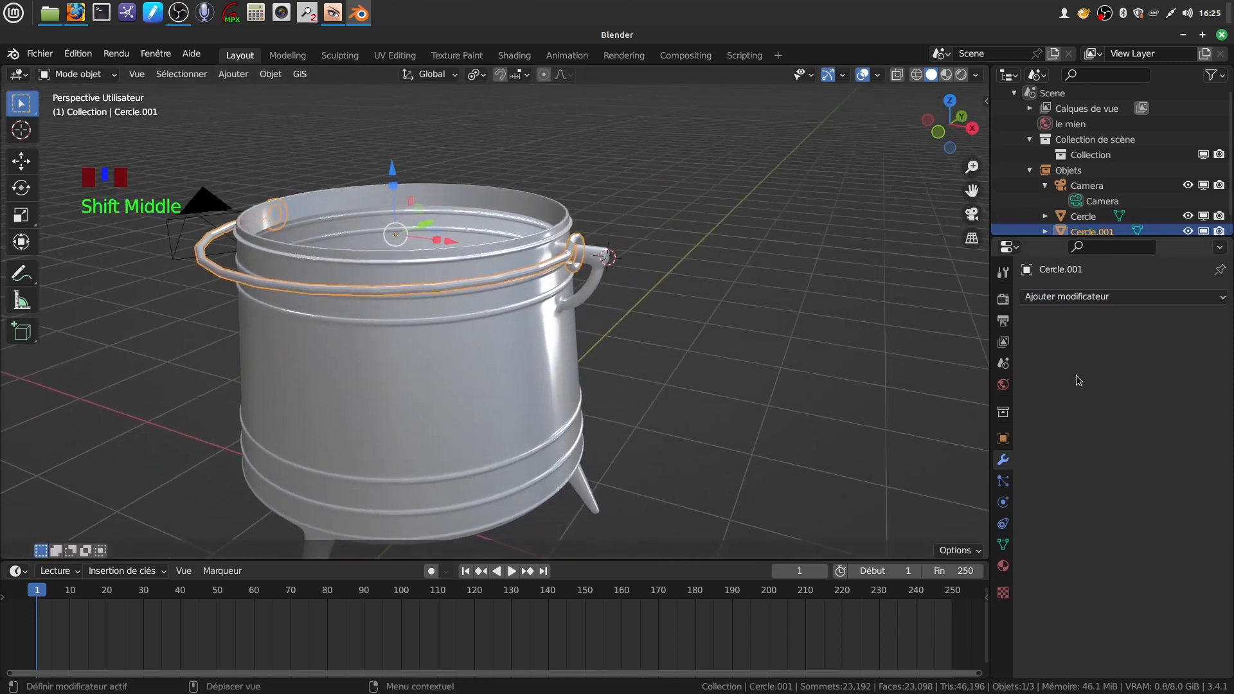
Try a Subdivision Surface modifier with a viewport level of 2 on the carrying handle.
left_click(1008, 464)
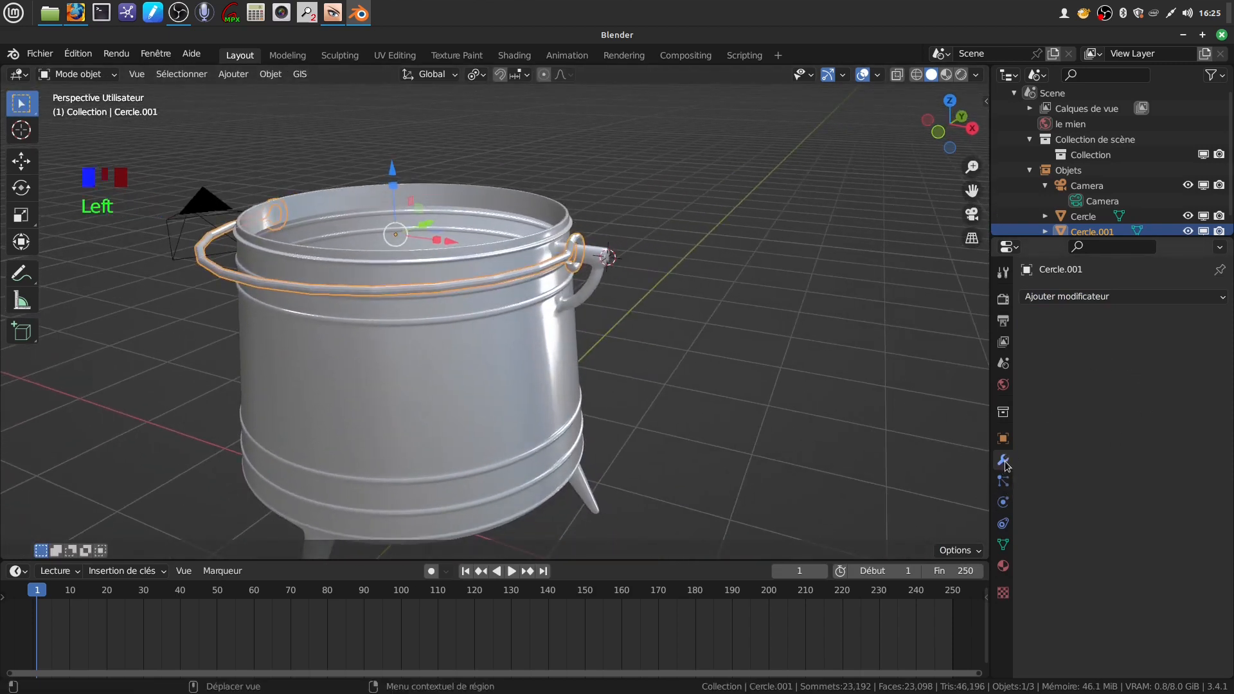
left_click(1215, 299)
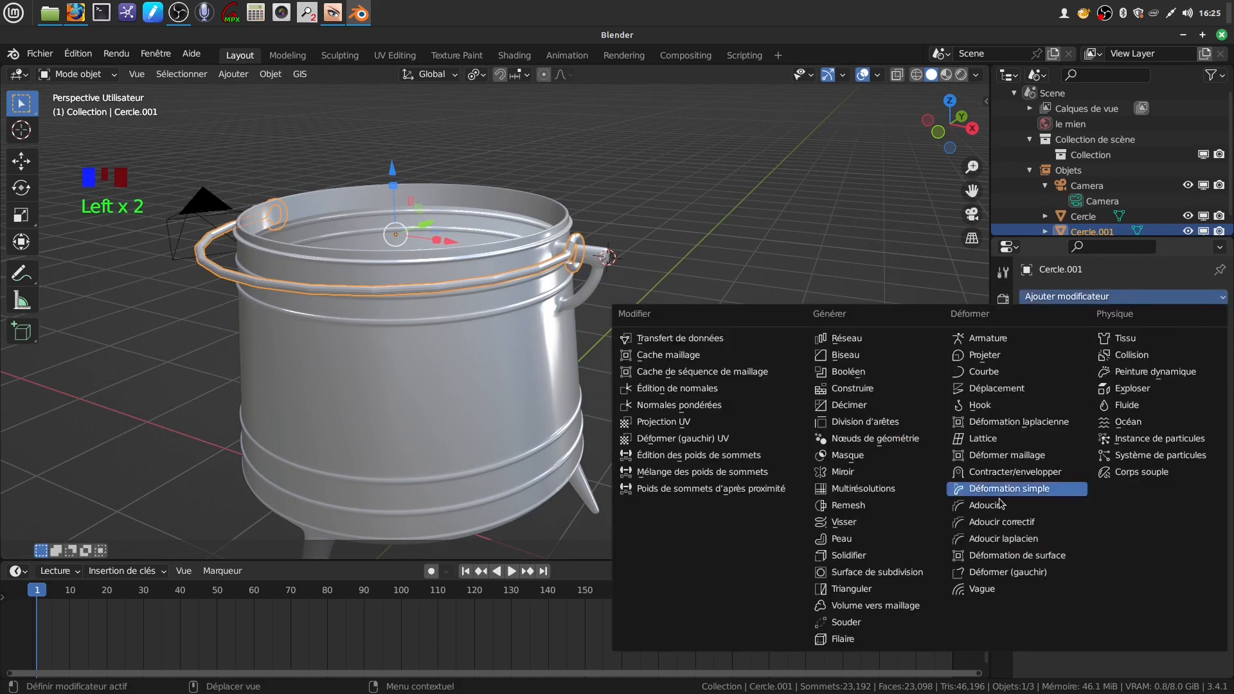
left_click(925, 571)
left_click(1202, 365)
scroll(643, 381, "up", 3)
middle_click_drag(621, 353, 587, 418)
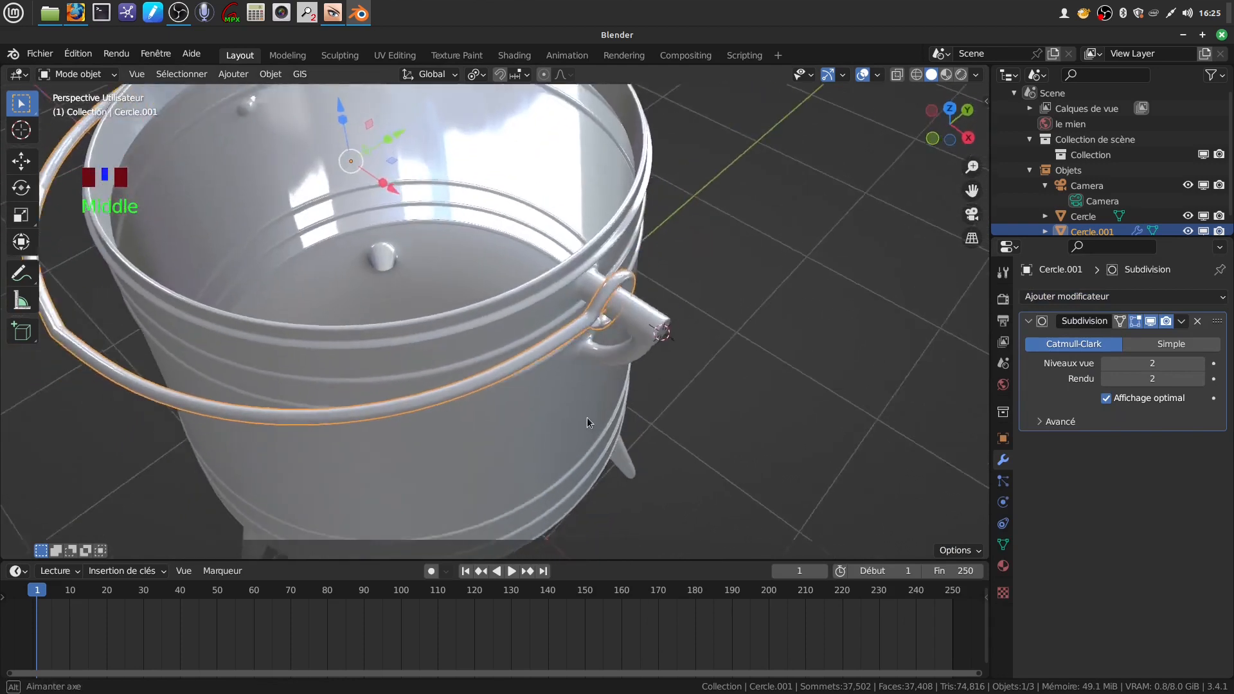
Inspect the handle's middle seam up close with and without its mesh shown, and remove the Subdivision modifier.
scroll(572, 371, "down", 5)
middle_click_drag(576, 361, 618, 379, "shift")
scroll(583, 452, "up", 5)
middle_click_drag(584, 454, 576, 457)
scroll(576, 457, "up", 2)
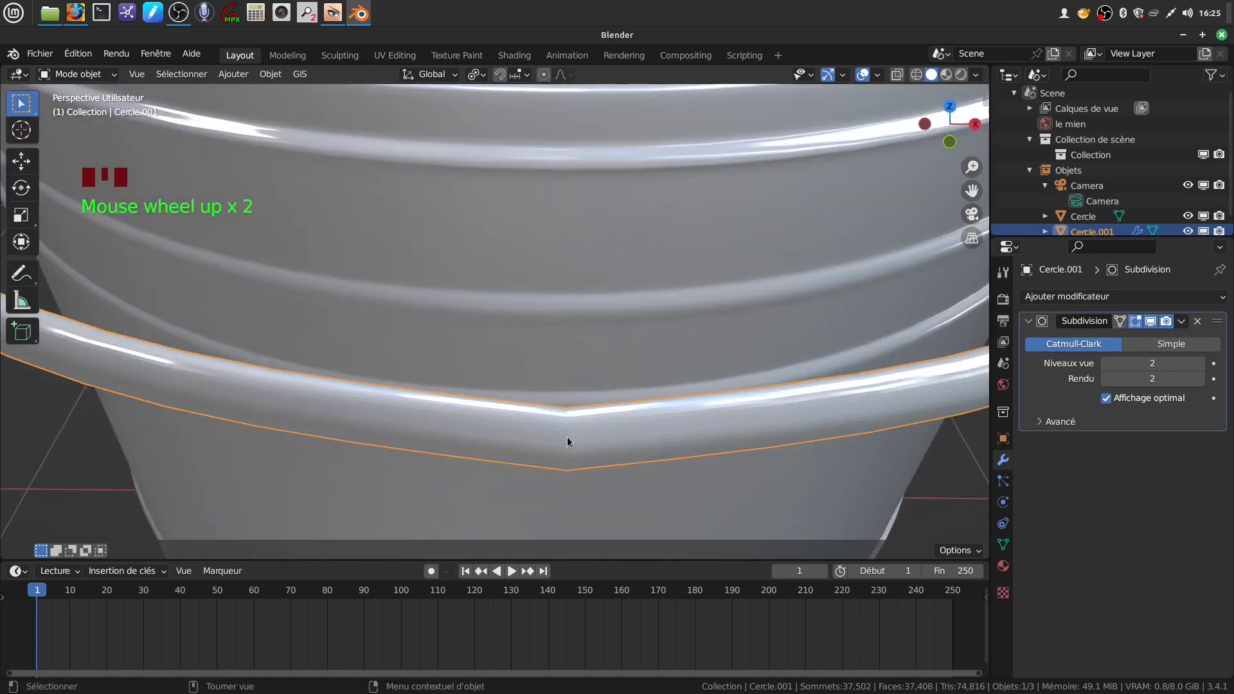
key("Tab")
middle_click_drag(567, 437, 546, 384, "shift")
scroll(516, 364, "up", 2)
scroll(554, 373, "down", 4)
scroll(553, 373, "down", 3)
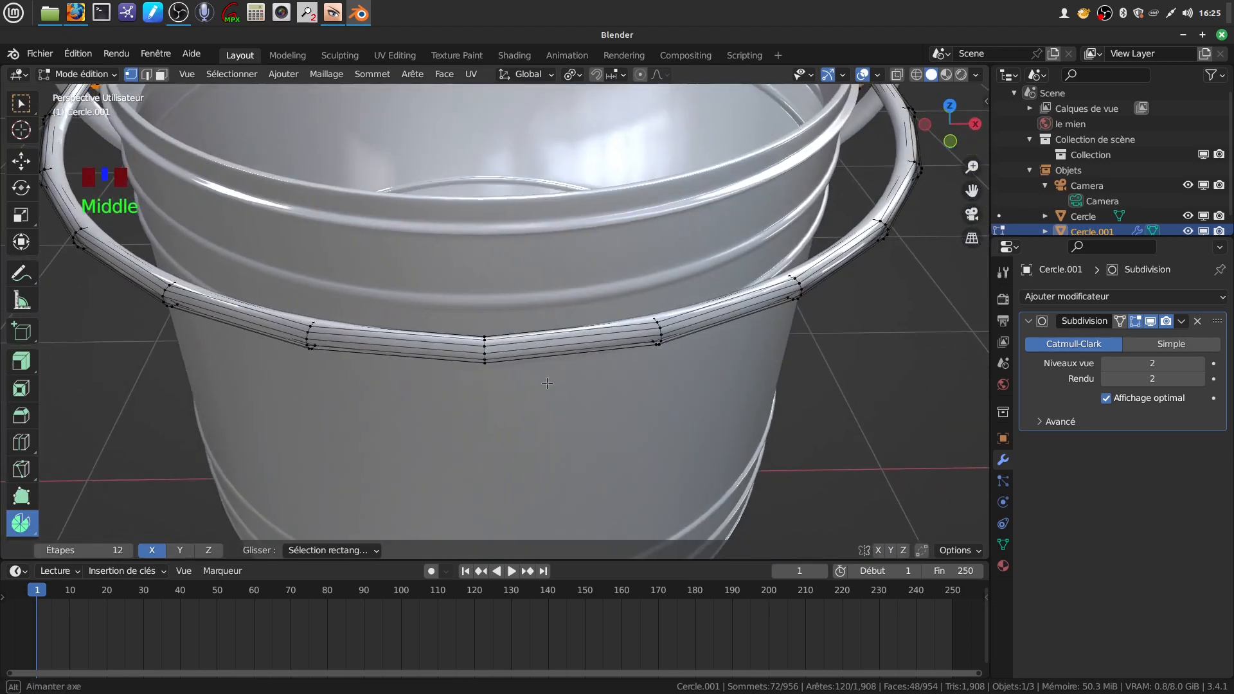
key("Tab")
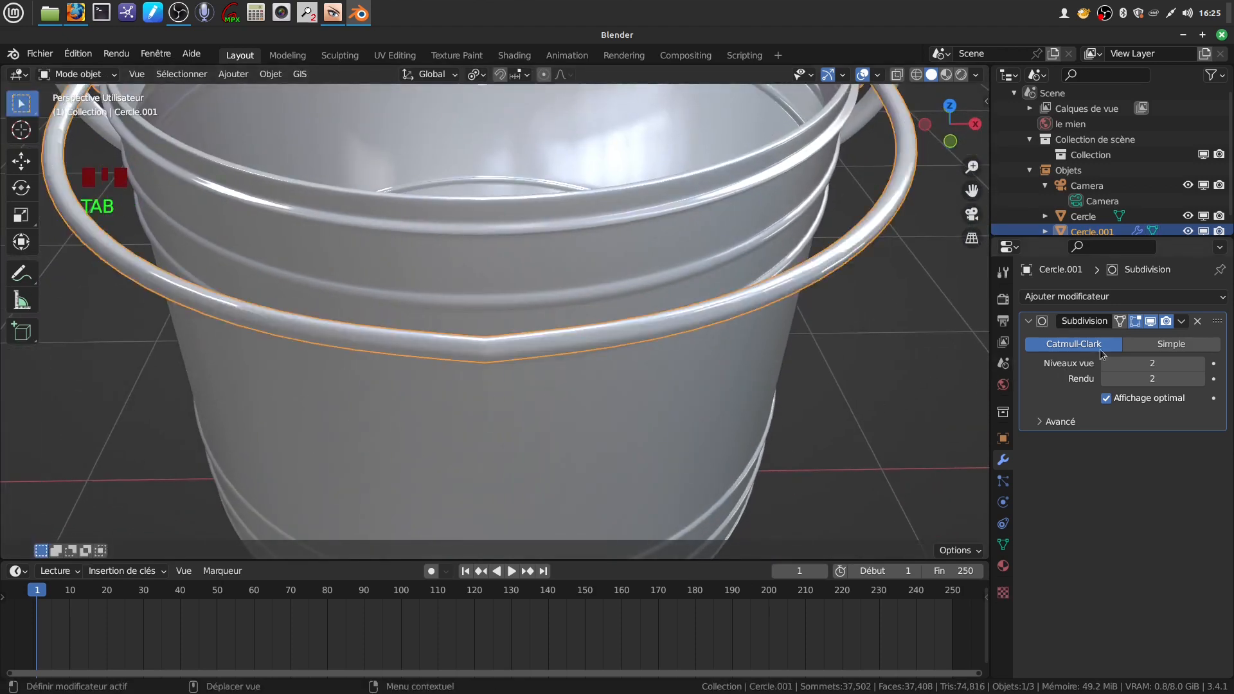
left_click(1199, 326)
Try to move a single vertex at the handle's middle seam, then cancel the move and leave mesh editing.
key("Tab")
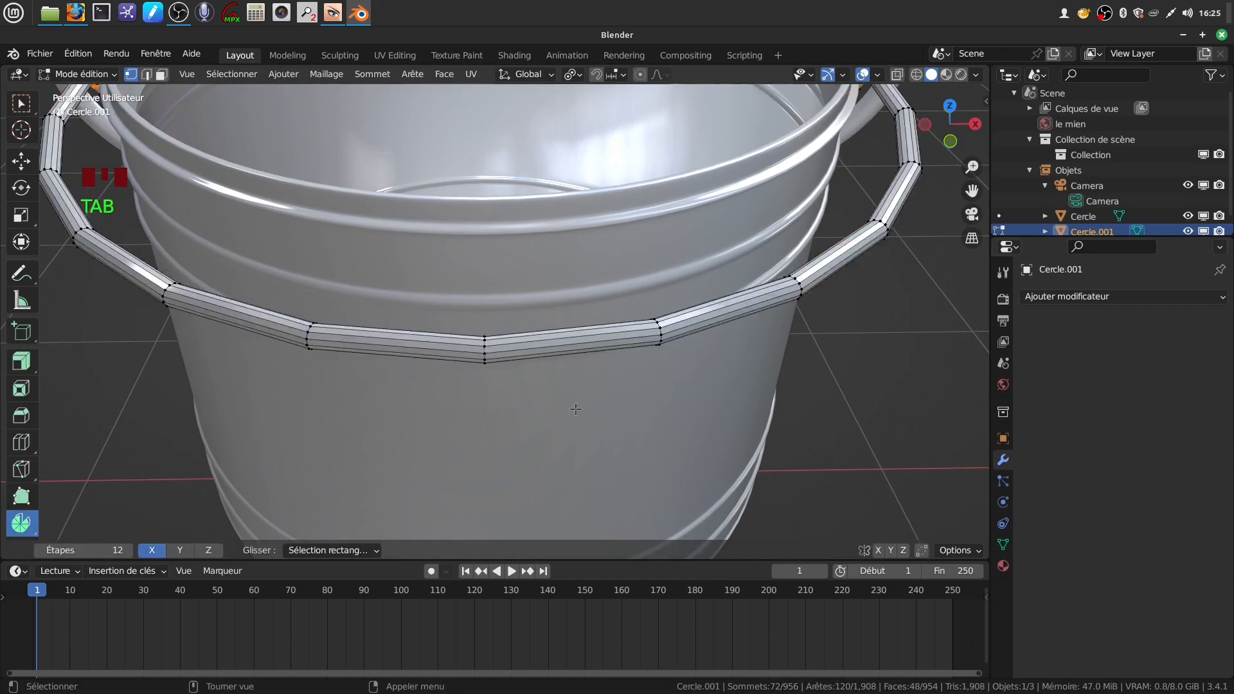
scroll(549, 408, "up", 4)
left_click(457, 406)
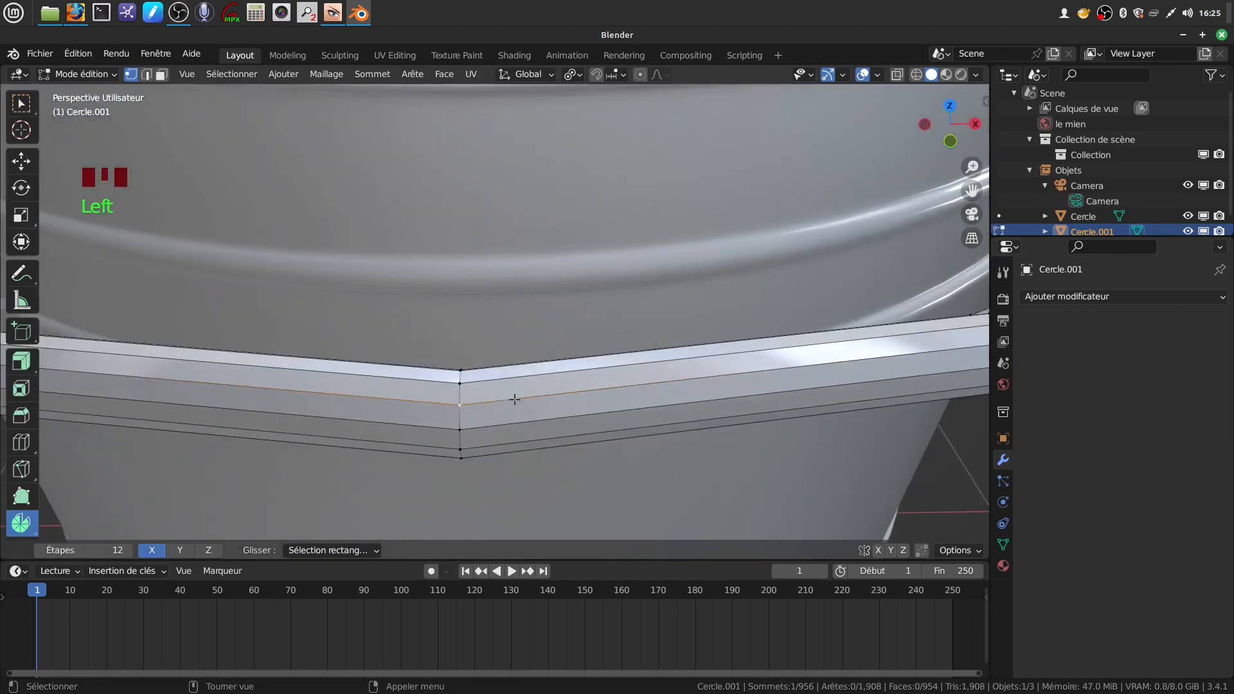
key("g")
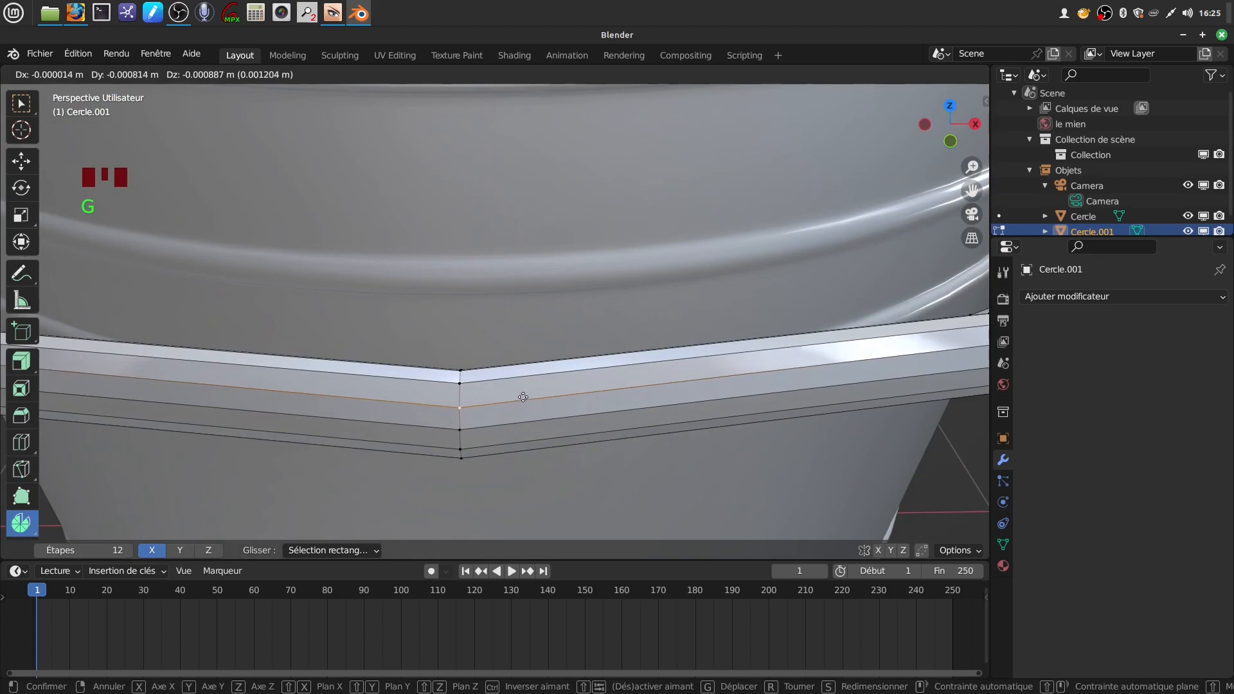
right_click(602, 384)
scroll(570, 389, "down", 2)
middle_click_drag(572, 391, 676, 415)
scroll(562, 404, "down", 2)
key("Tab")
scroll(521, 395, "up", 2)
scroll(519, 379, "down", 4)
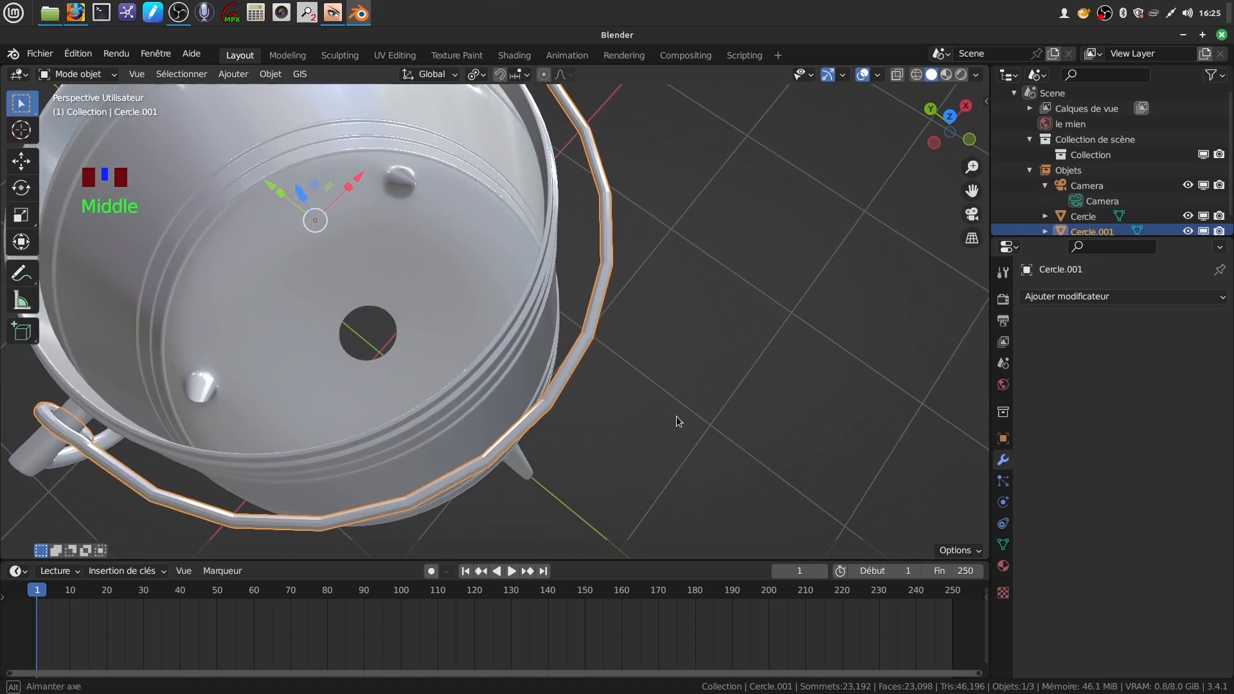
Shade the carrying handle smooth and add a Catmull-Clark Subdivision Surface modifier with a viewport level of 2.
left_click(1220, 298)
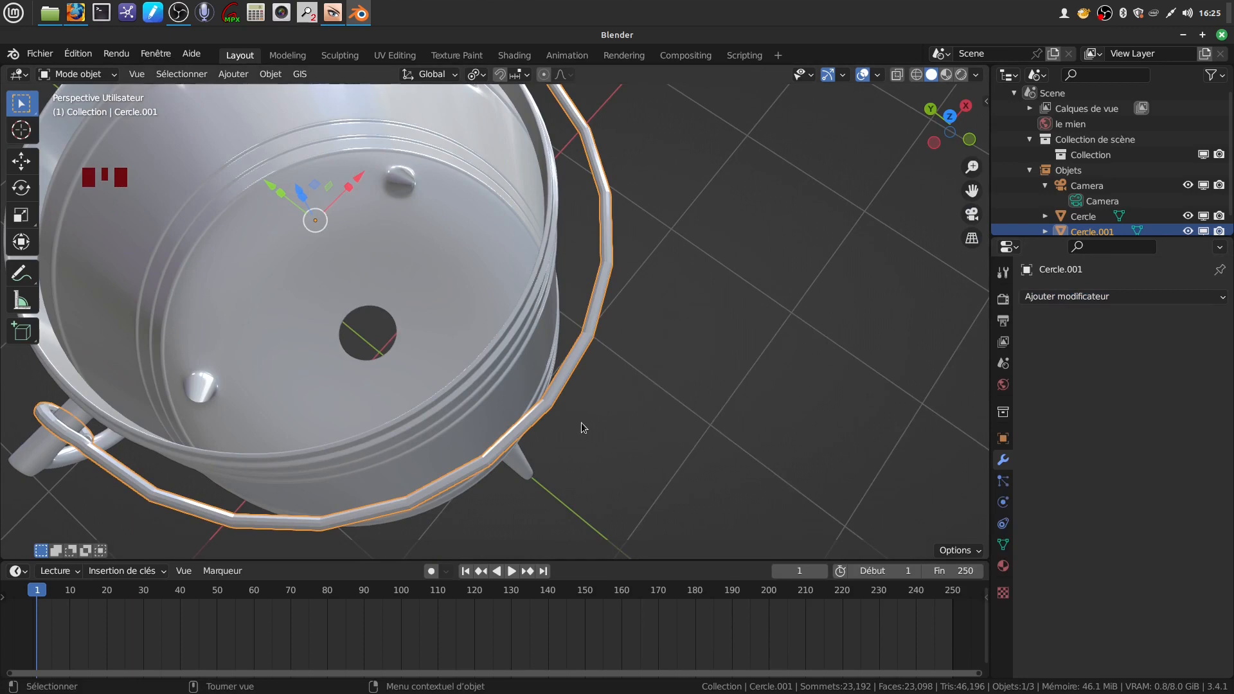
right_click(551, 398)
left_click(544, 384)
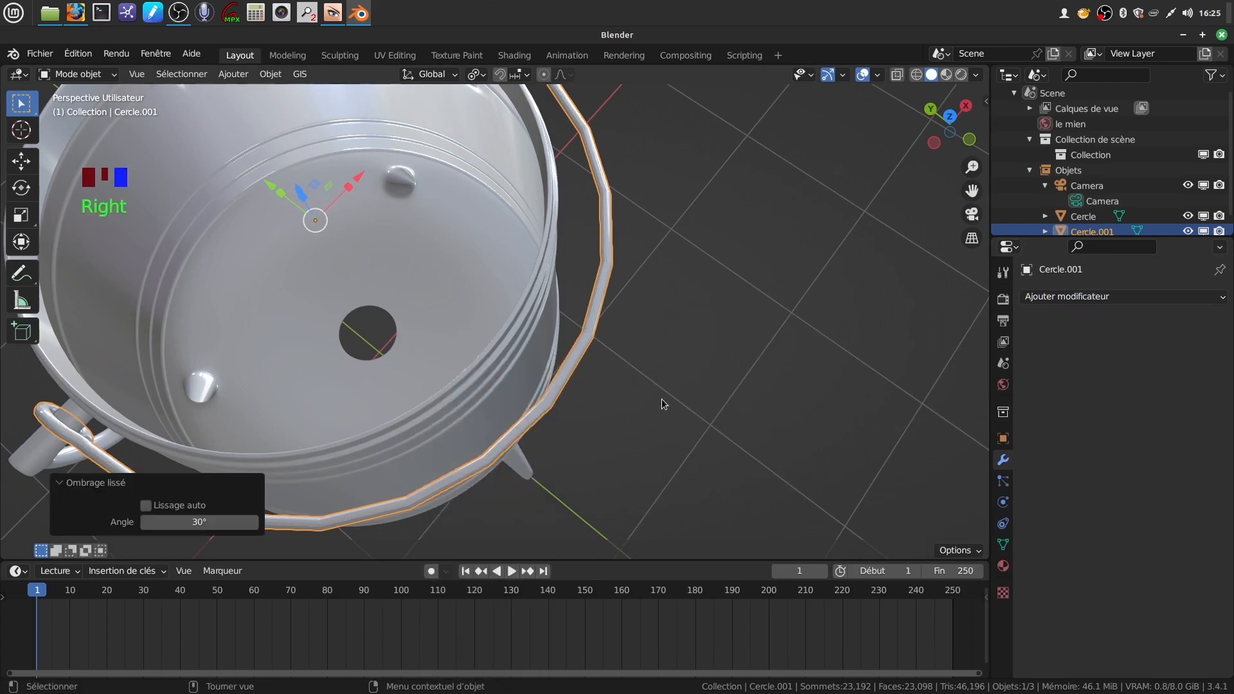
left_click(1067, 297)
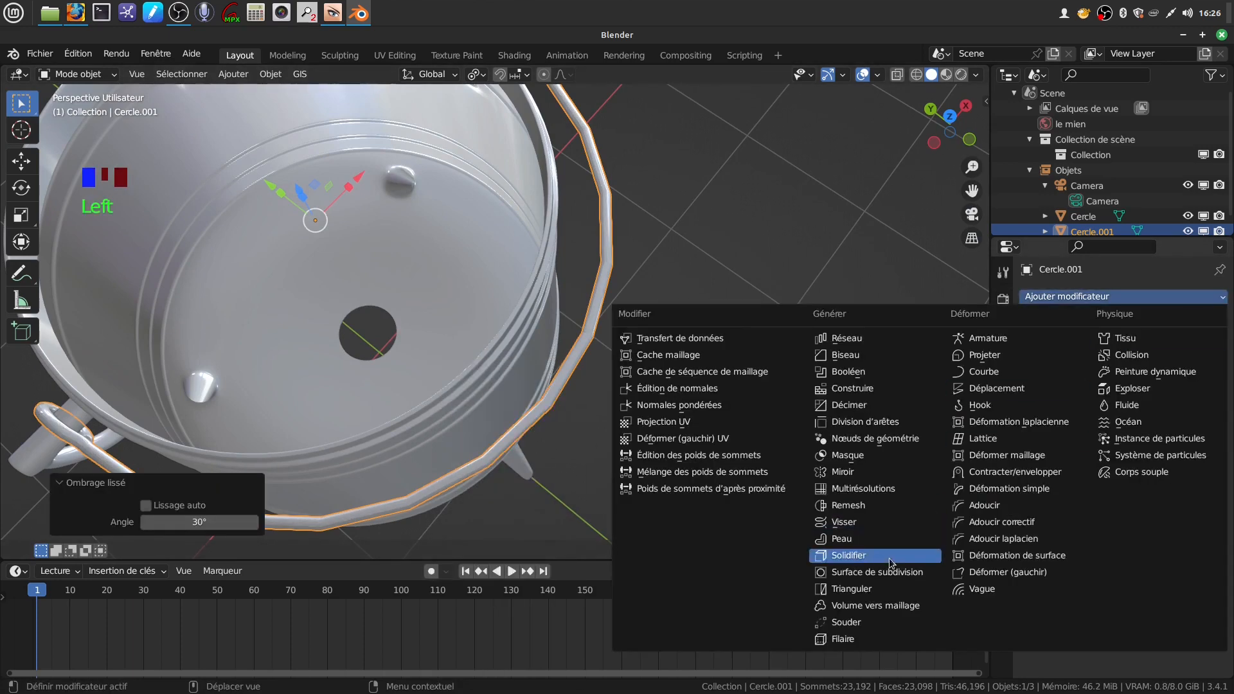
left_click(920, 574)
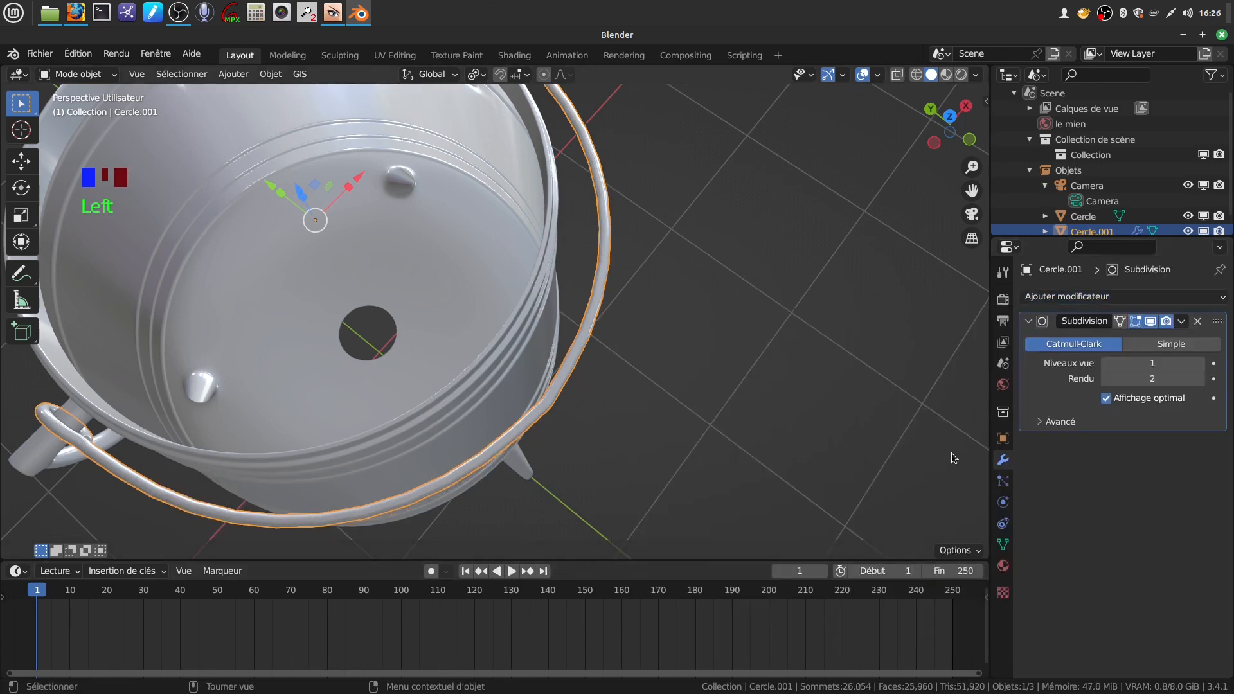
left_click(1201, 364)
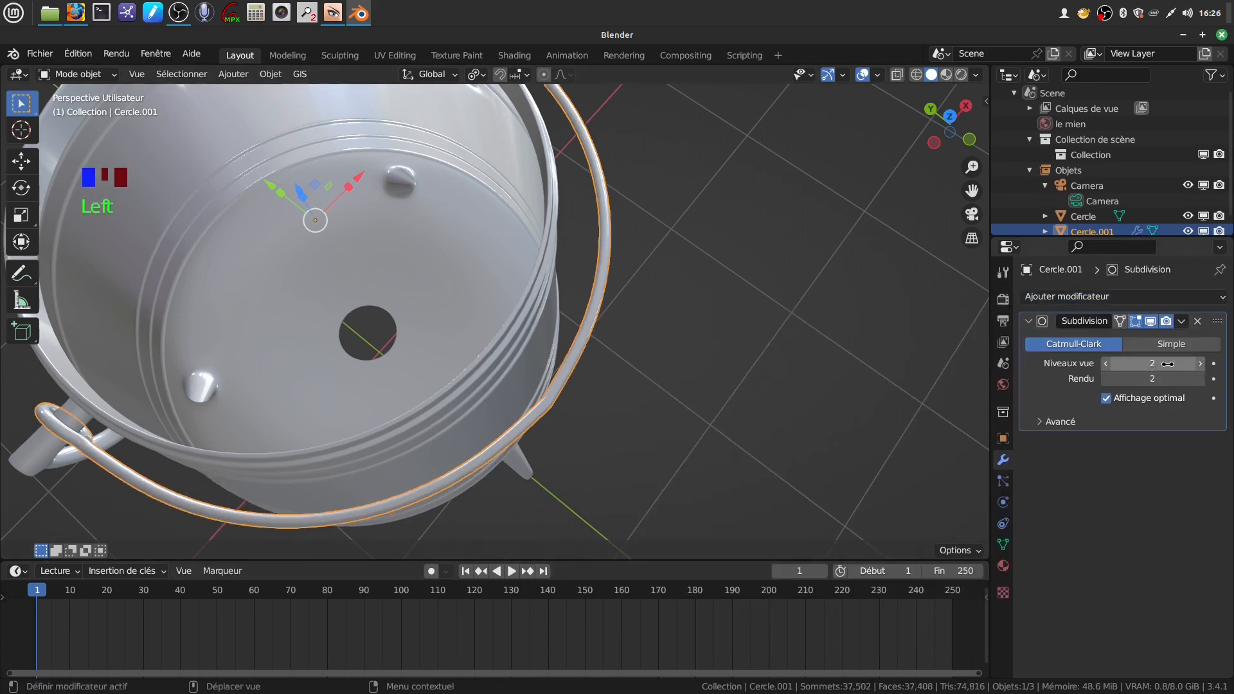
Move the edge loop at the handle's middle seam about 0.006 m towards the cauldron in the top view.
middle_click_drag(768, 463, 551, 400)
scroll(551, 394, "up", 7)
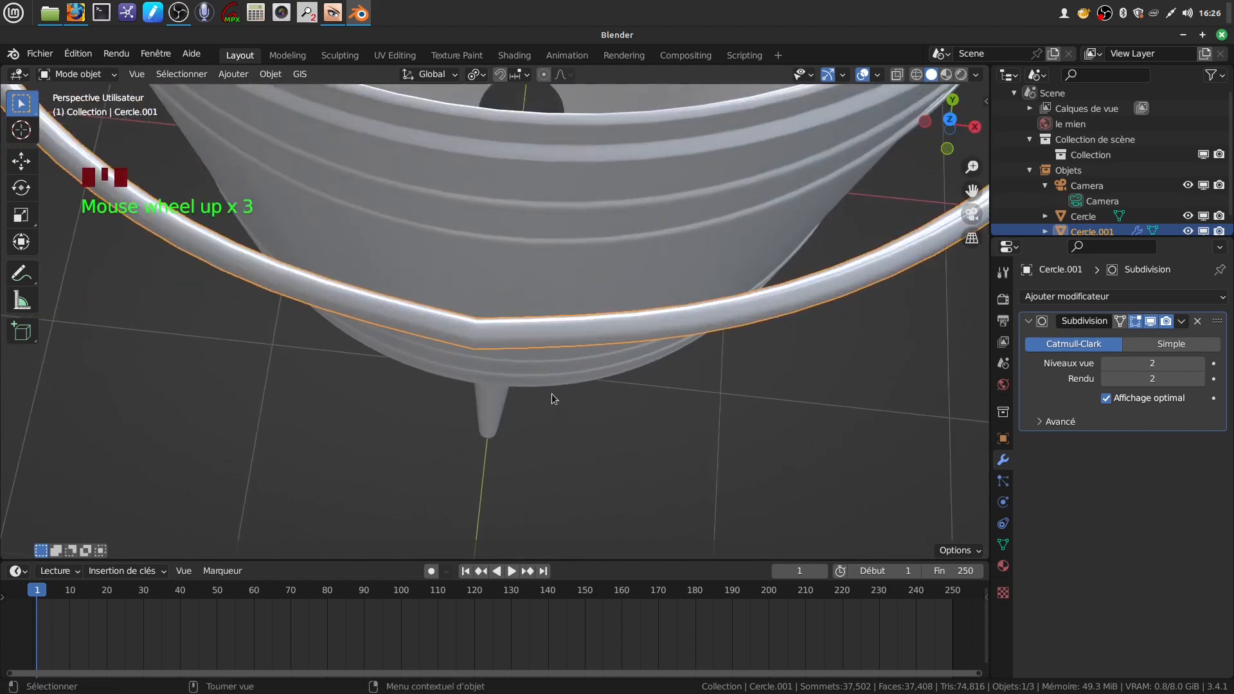
scroll(543, 388, "down", 1)
key("Tab")
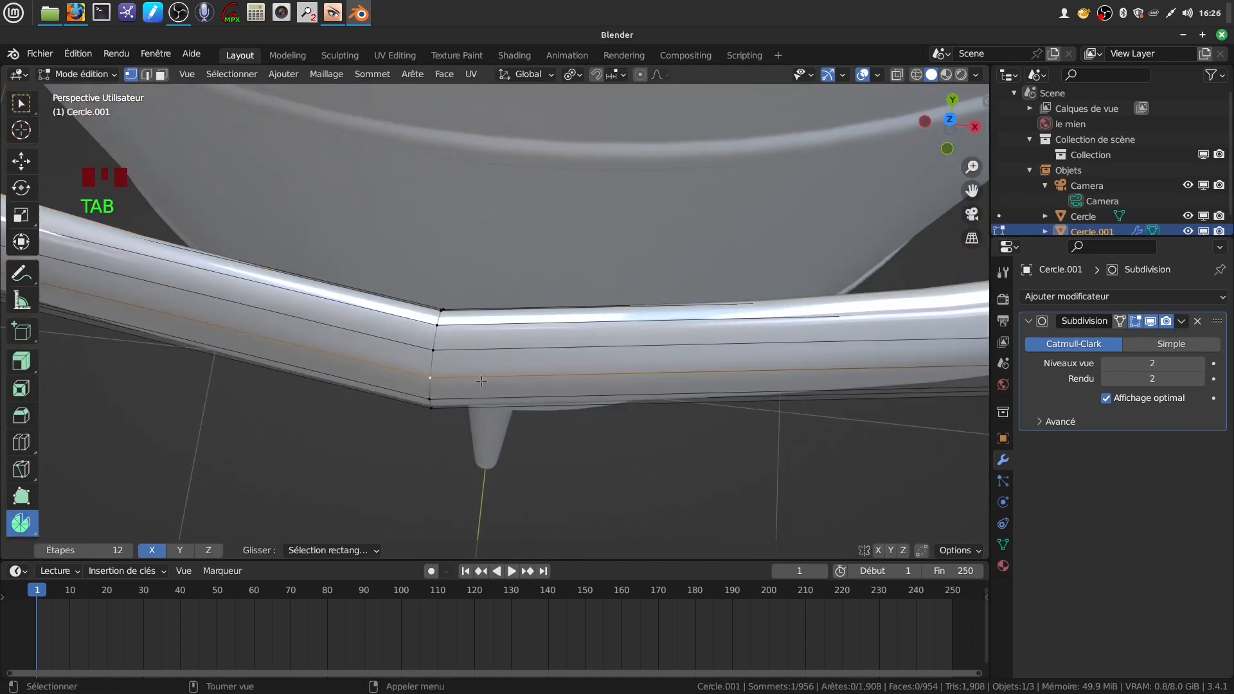
left_click(431, 359, "alt")
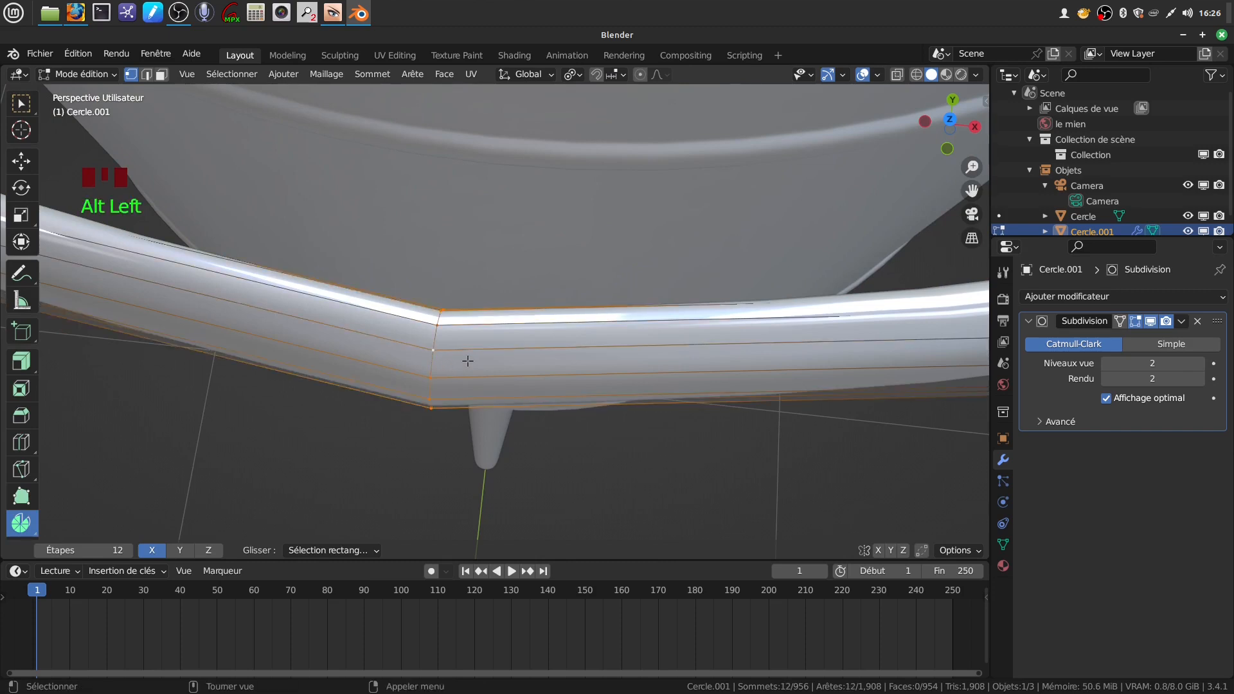
scroll(467, 361, "down", 3)
key("KP_7")
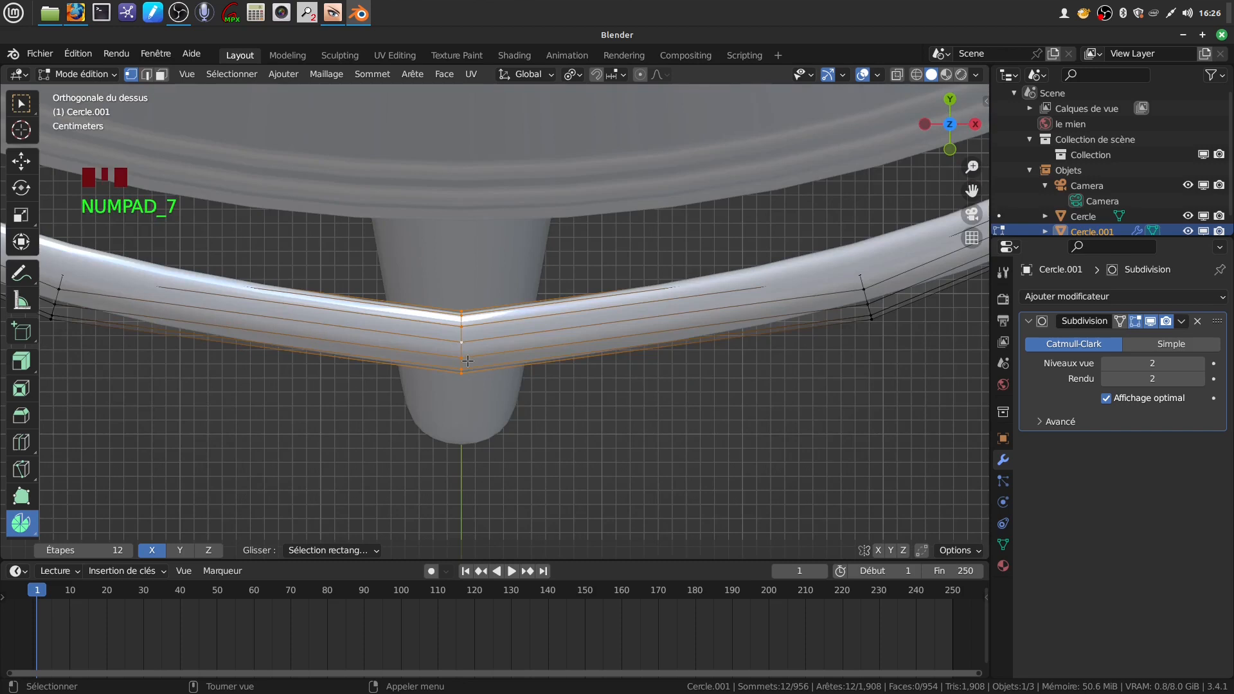
key("g")
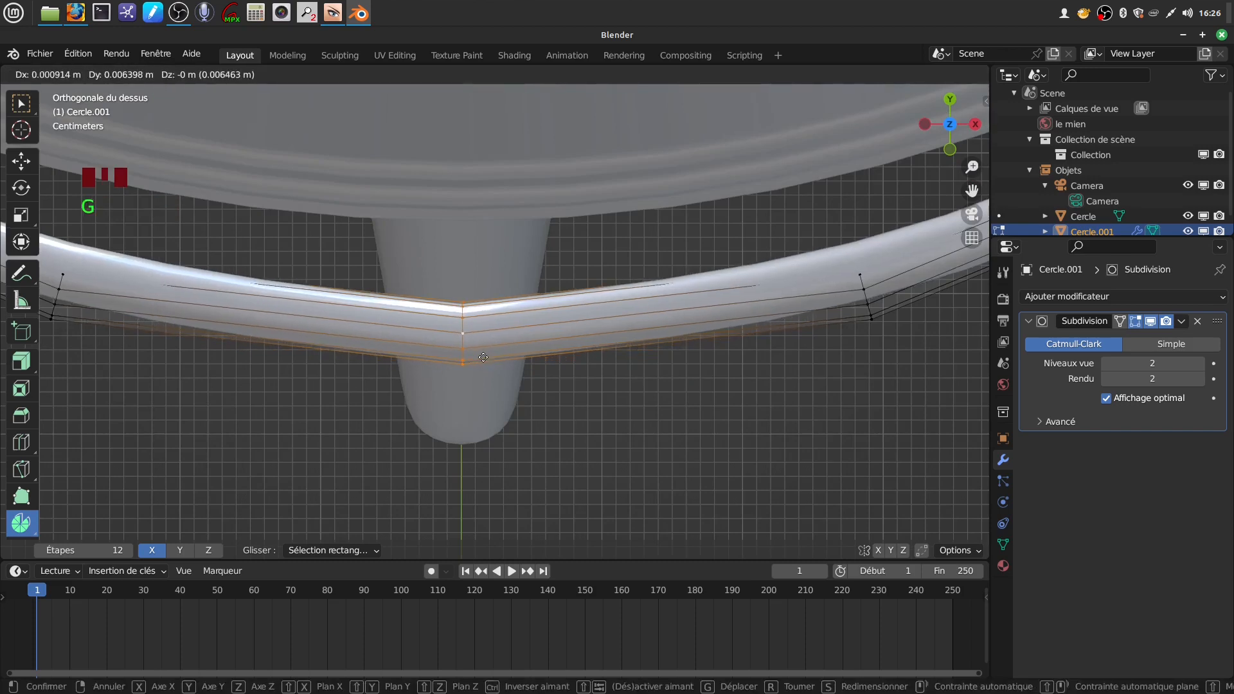
left_click(480, 355)
scroll(487, 361, "down", 3)
key("Tab")
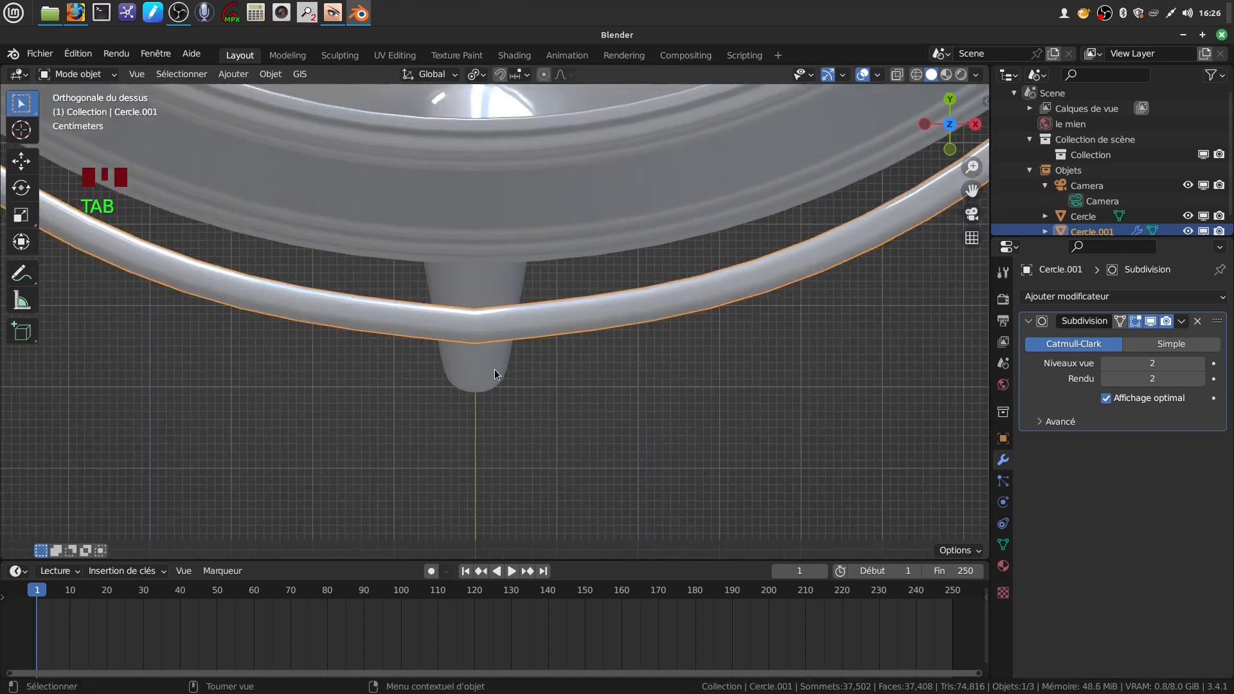
Merge all of the carrying handle's vertices by distance with a threshold of 0.0001 m.
scroll(495, 369, "down", 3)
scroll(499, 409, "up", 3)
key("Tab")
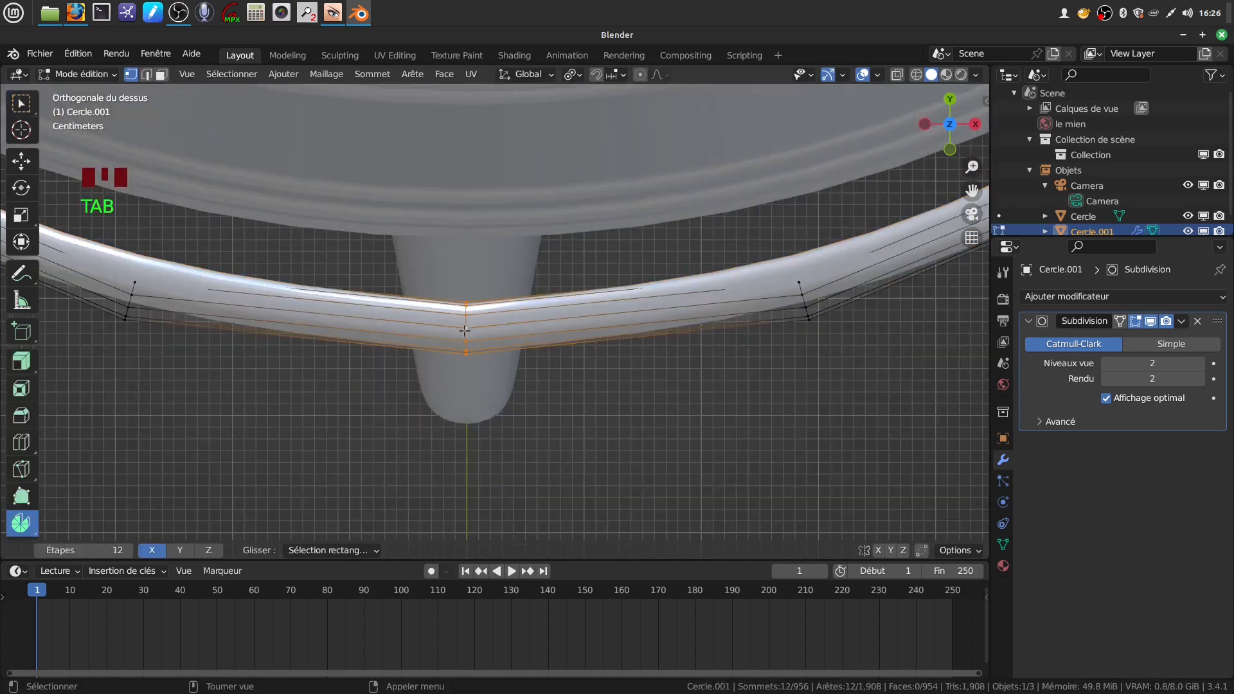
scroll(515, 407, "up", 2)
key("a")
key("a")
key("a")
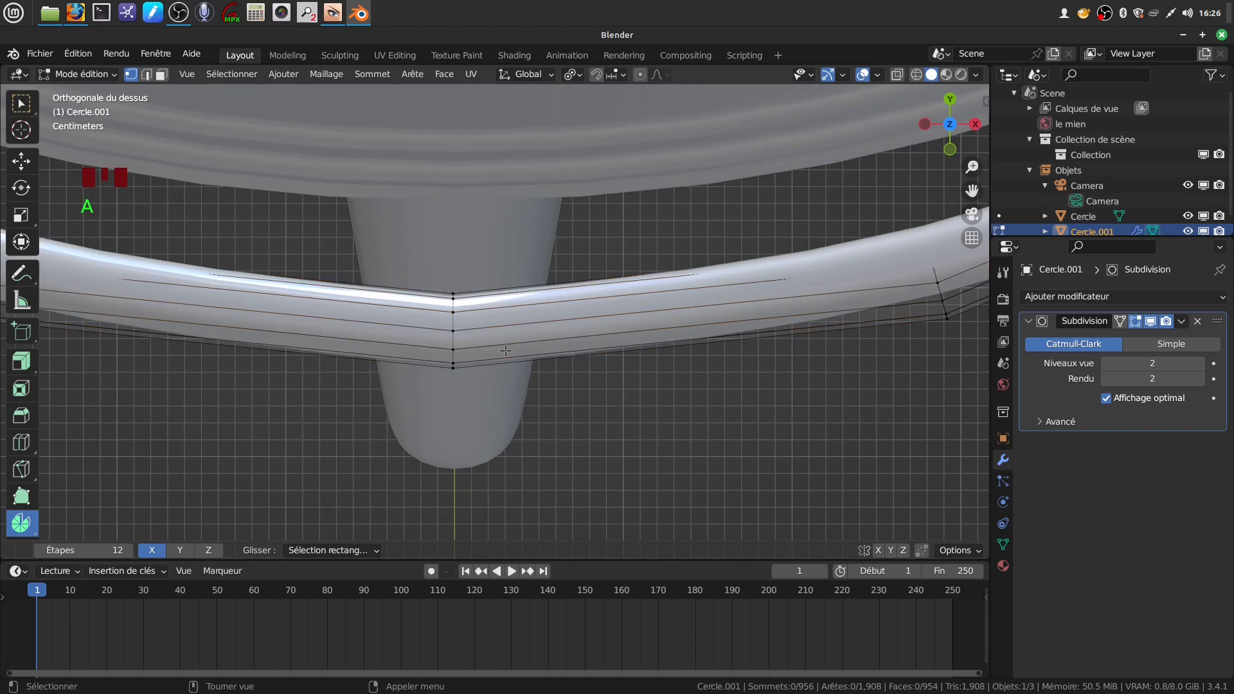
left_click(333, 77)
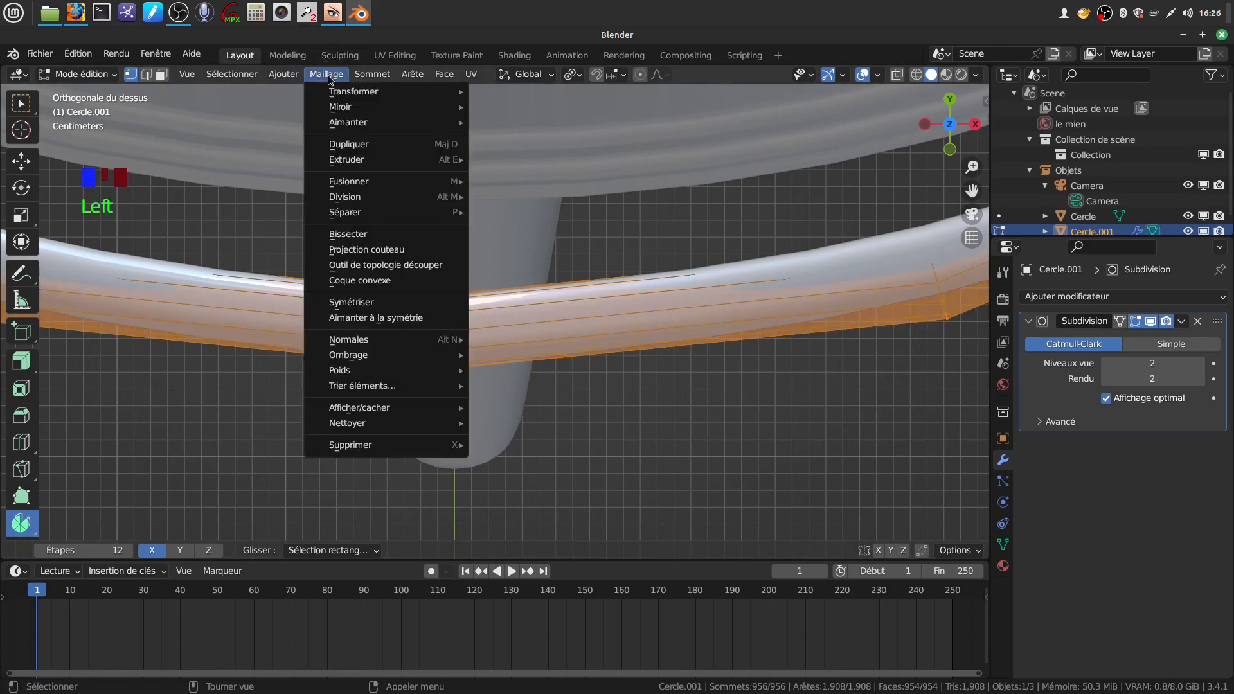
mouse_move(371, 427)
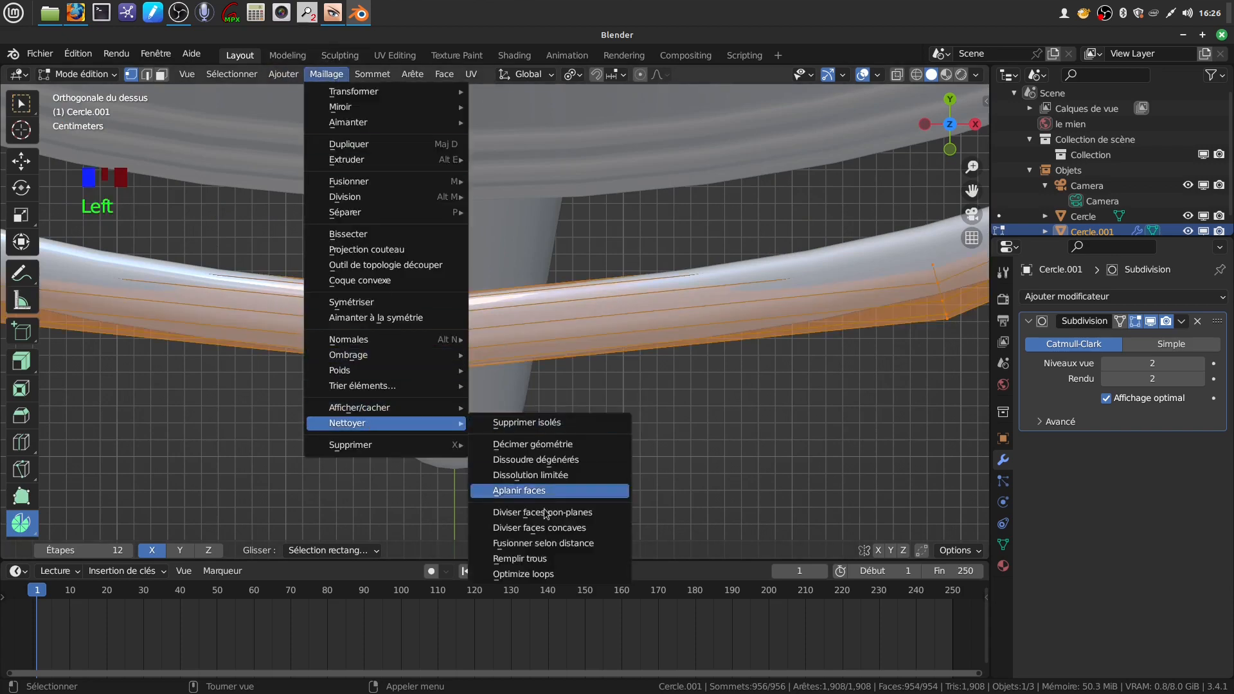
left_click(551, 543)
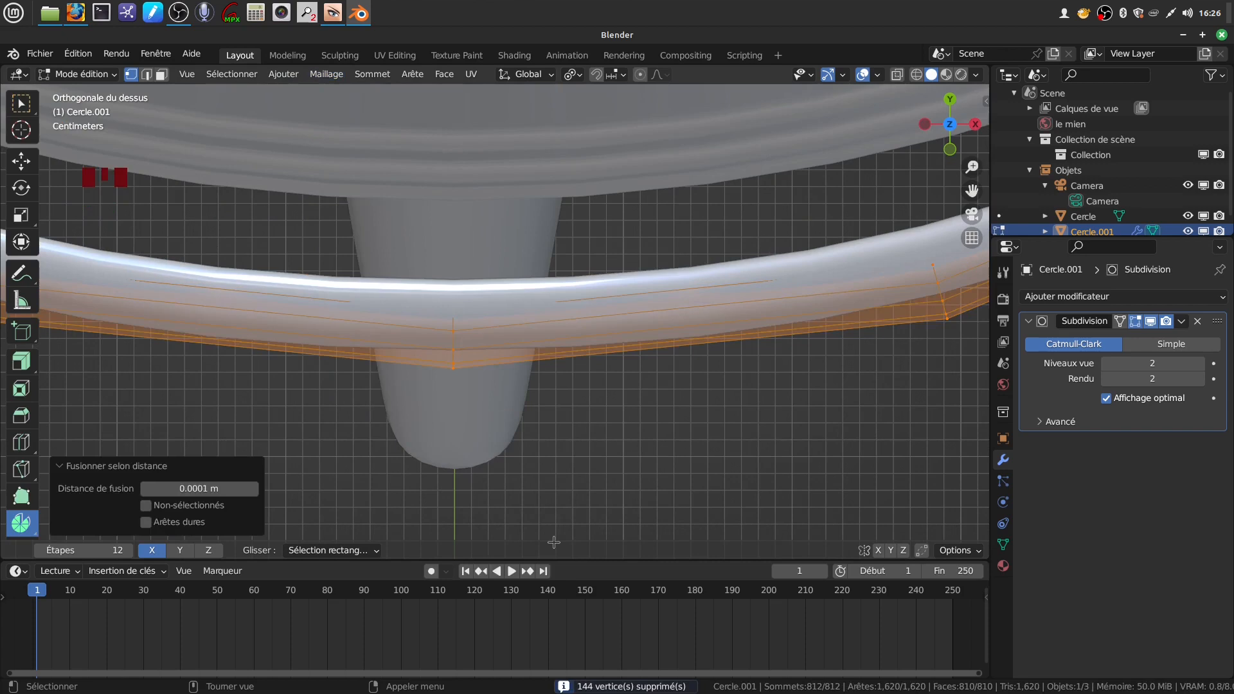
left_click(546, 439)
scroll(547, 431, "down", 4)
key("grave")
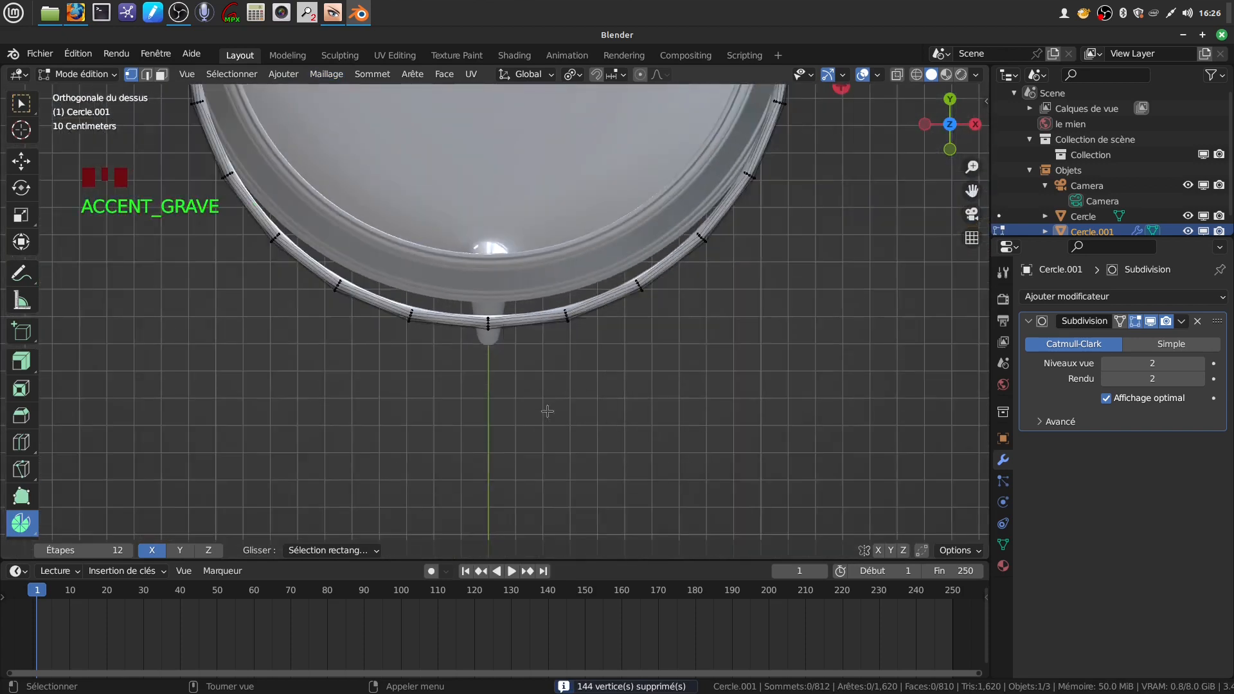
scroll(615, 394, "up", 3)
key("Tab")
Apply the Subdivision Surface modifier to the carrying handle.
middle_click_drag(615, 396, 505, 342)
scroll(614, 364, "down", 9)
scroll(647, 325, "up", 4)
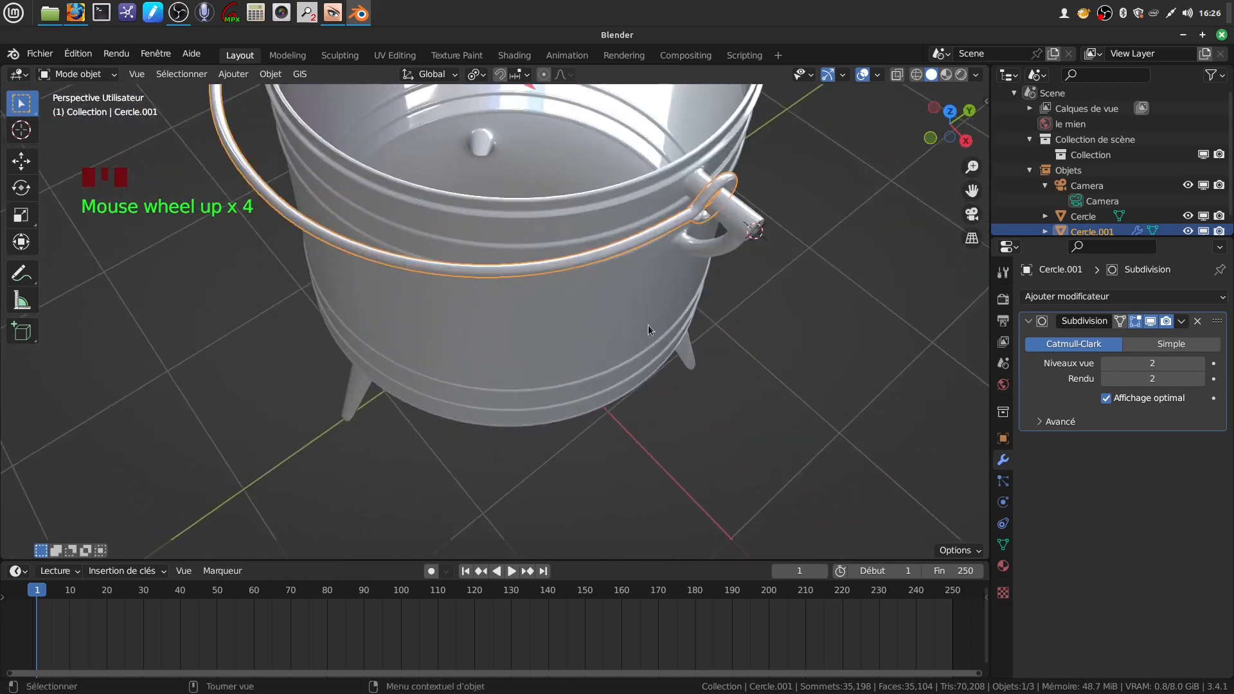
middle_click_drag(648, 325, 604, 360, "shift")
left_click(1184, 325)
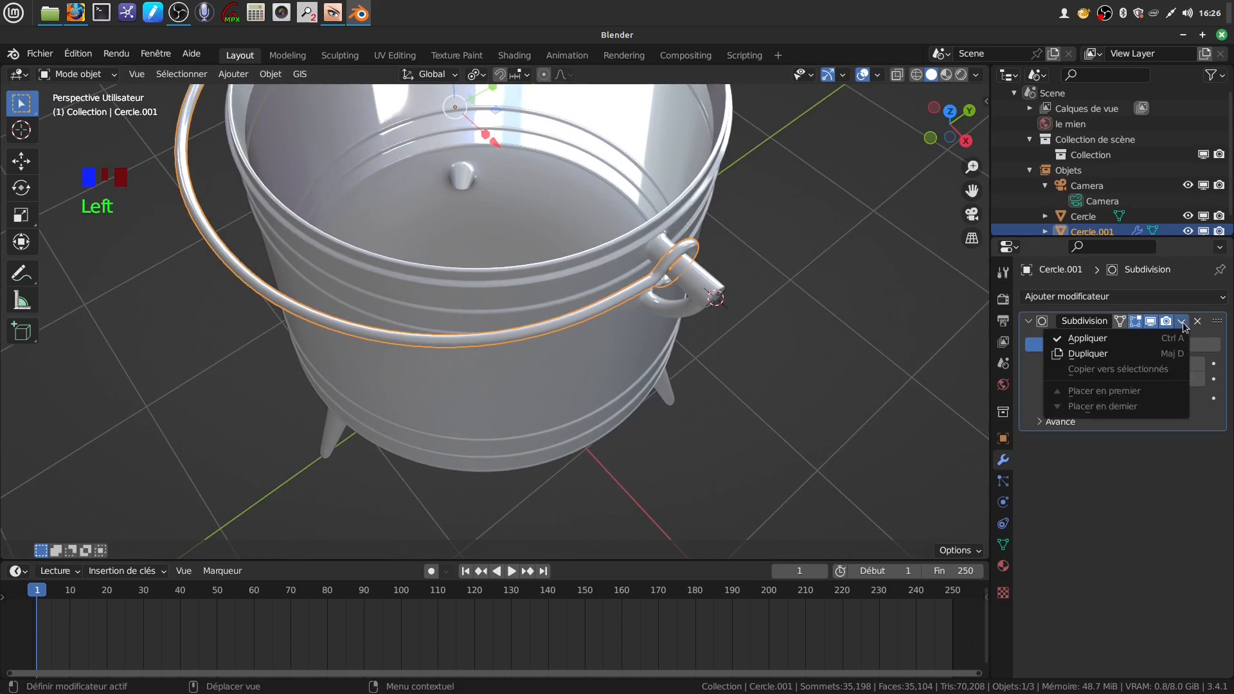
left_click(1103, 338)
Enter Edit Mode on the carrying handle with edge selection, close up on the end cap of one hook.
middle_click_drag(595, 311, 534, 280, "shift")
scroll(530, 348, "up", 3)
scroll(557, 320, "down", 3)
scroll(565, 372, "up", 3)
middle_click_drag(564, 373, 499, 394, "shift")
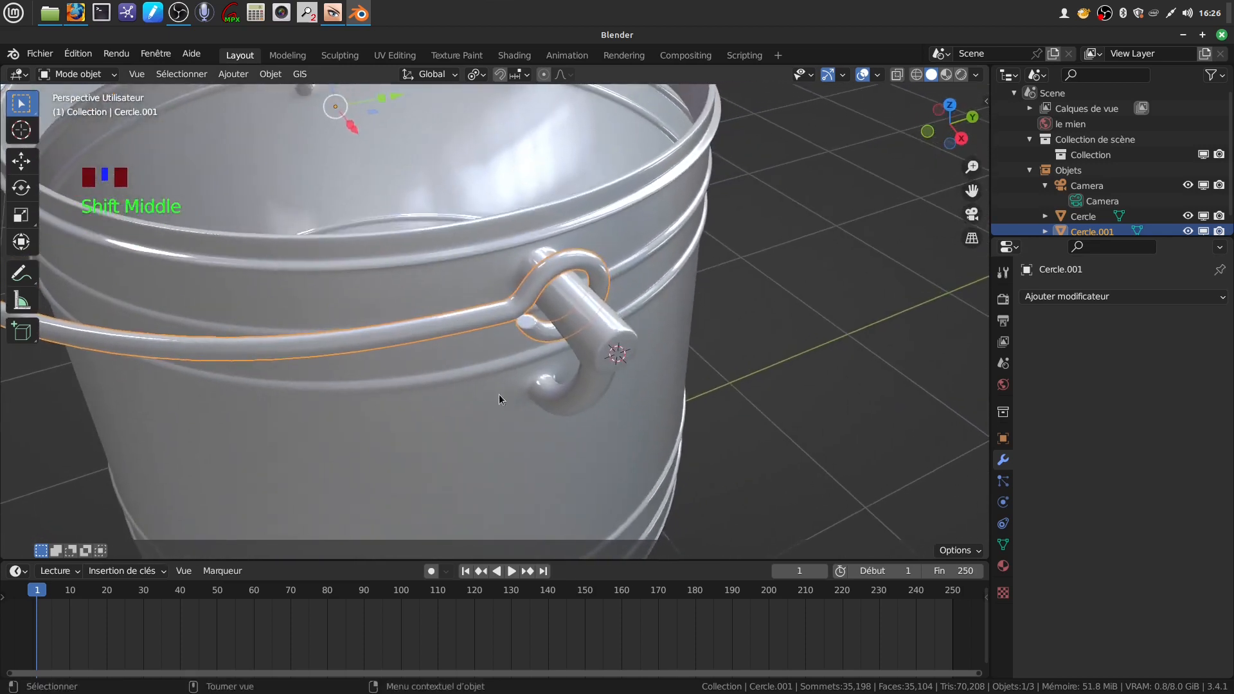
scroll(596, 299, "up", 3)
middle_click_drag(595, 299, 442, 253, "shift")
scroll(465, 375, "up", 2)
scroll(464, 375, "up", 2)
middle_click_drag(505, 357, 542, 386, "shift")
key("Tab")
middle_click_drag(446, 337, 412, 218)
left_click(149, 74)
middle_click_drag(645, 264, 691, 260)
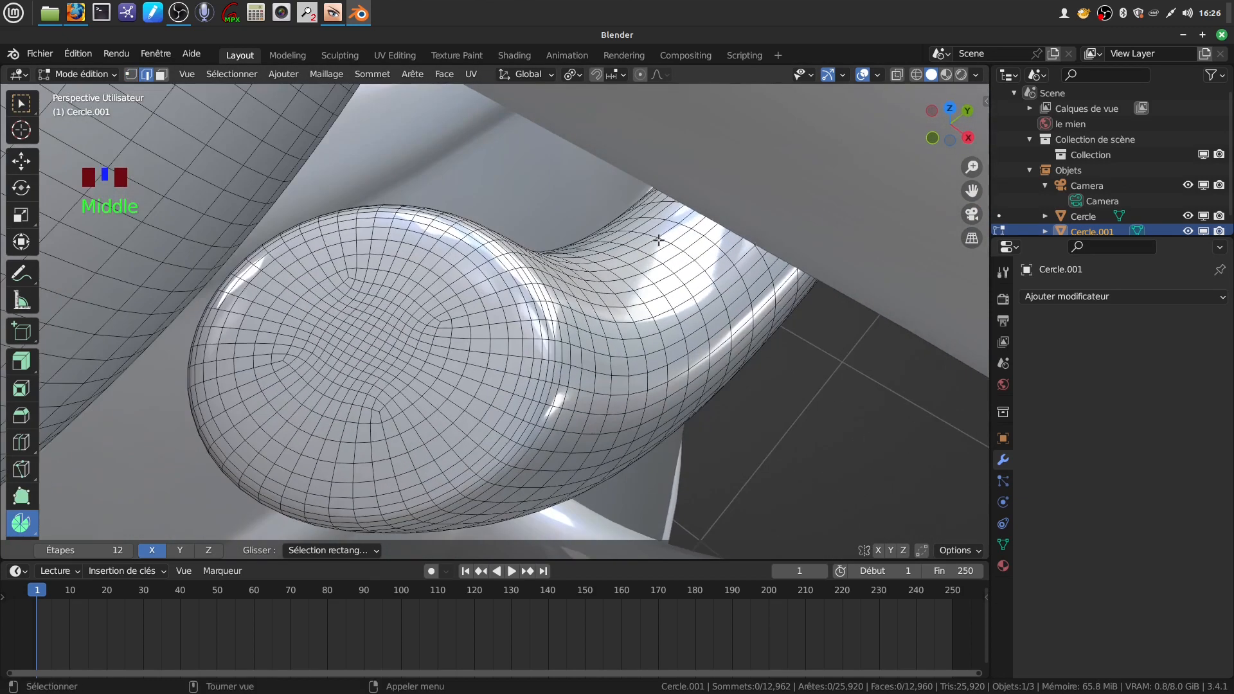
left_click(452, 287, "alt")
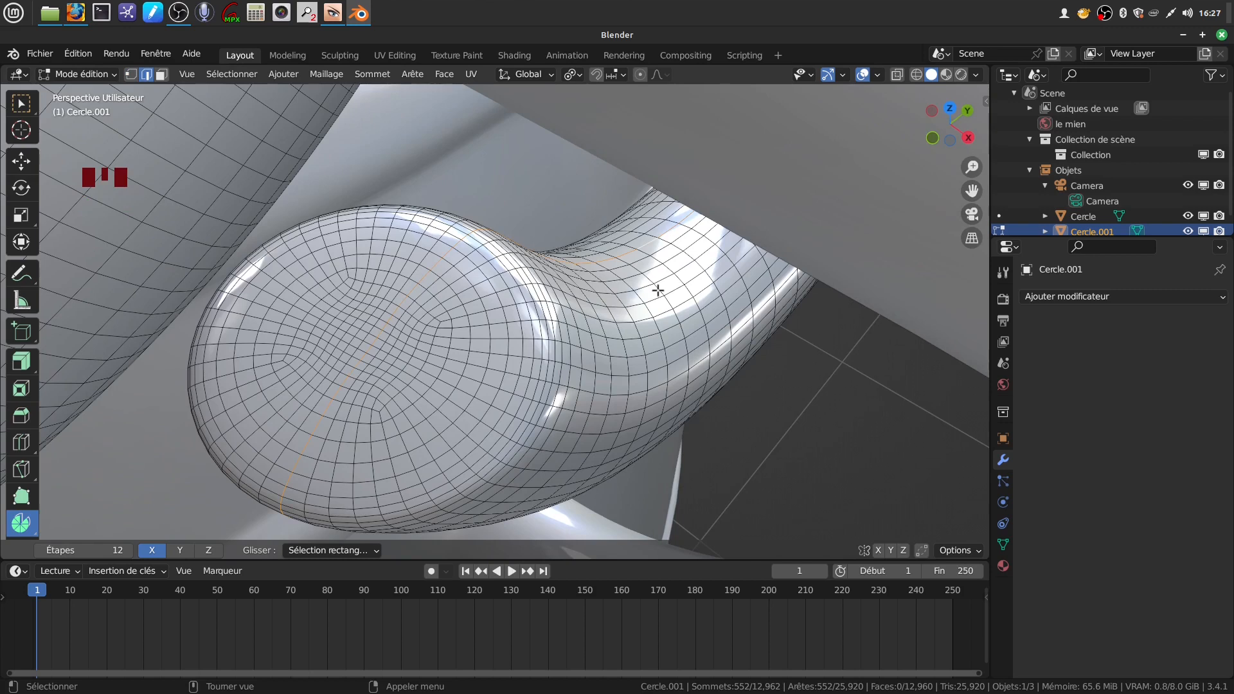
key("alt+a")
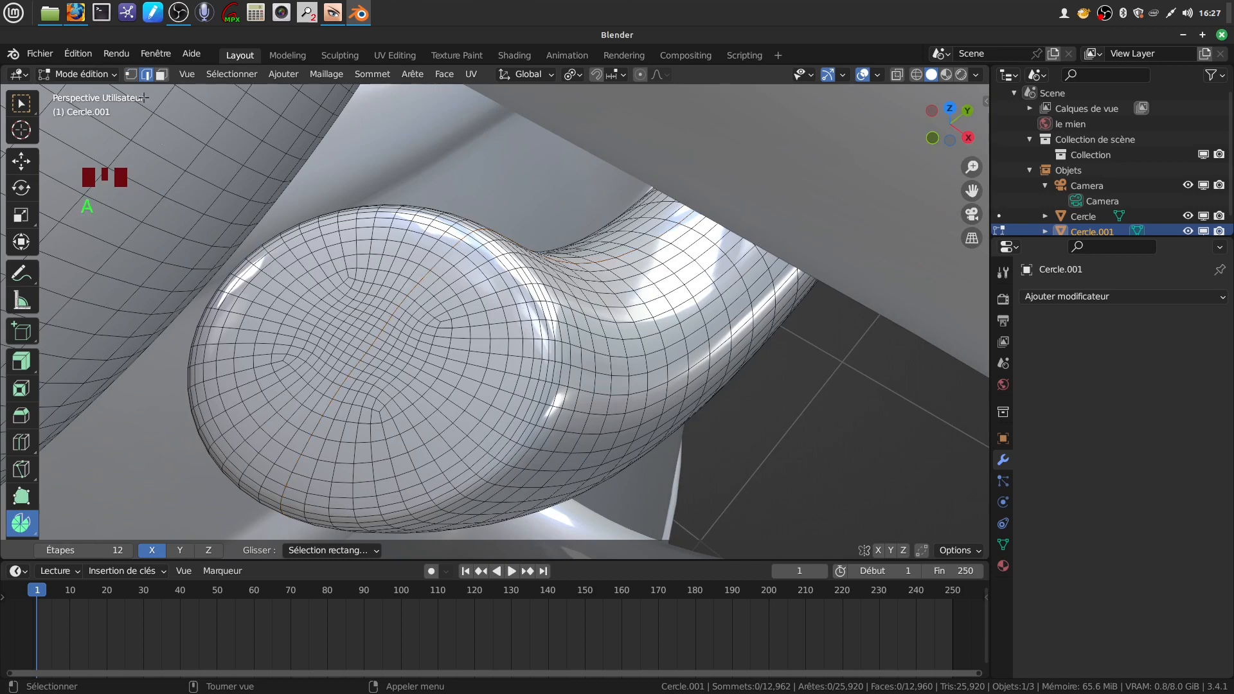
Select the circular face loop on the hook's end cap and all the faces inside it with Circle Select.
left_click(162, 74)
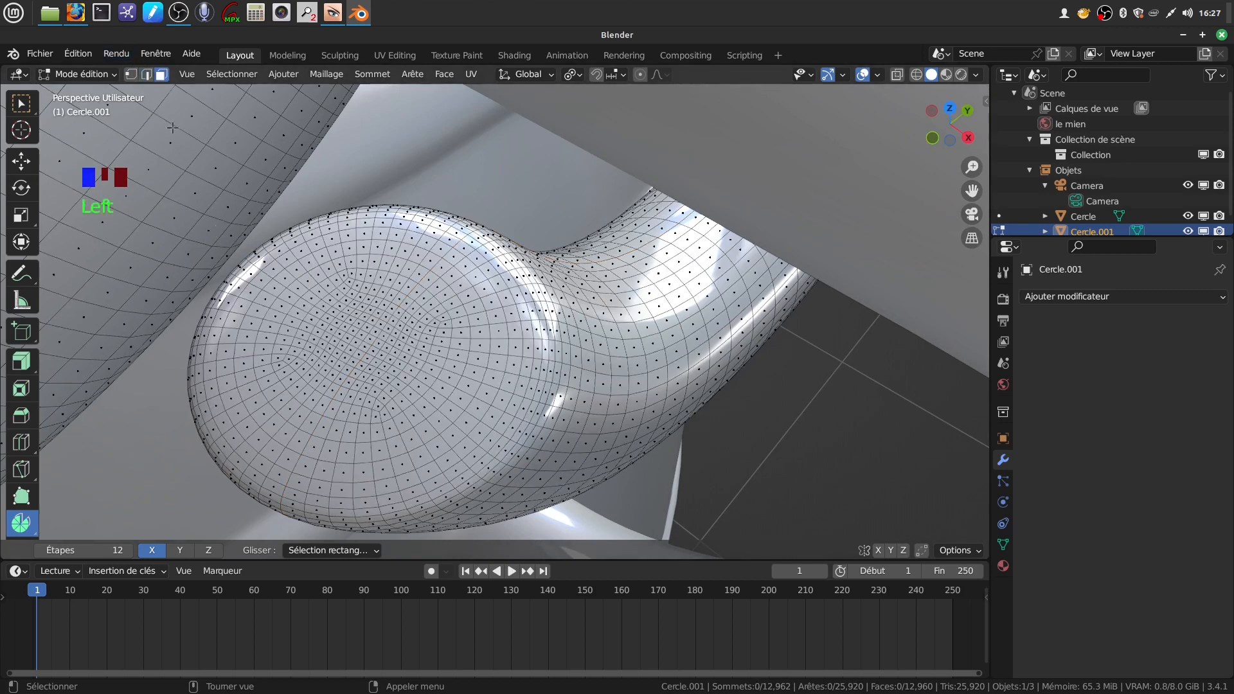
left_click(420, 413, "alt")
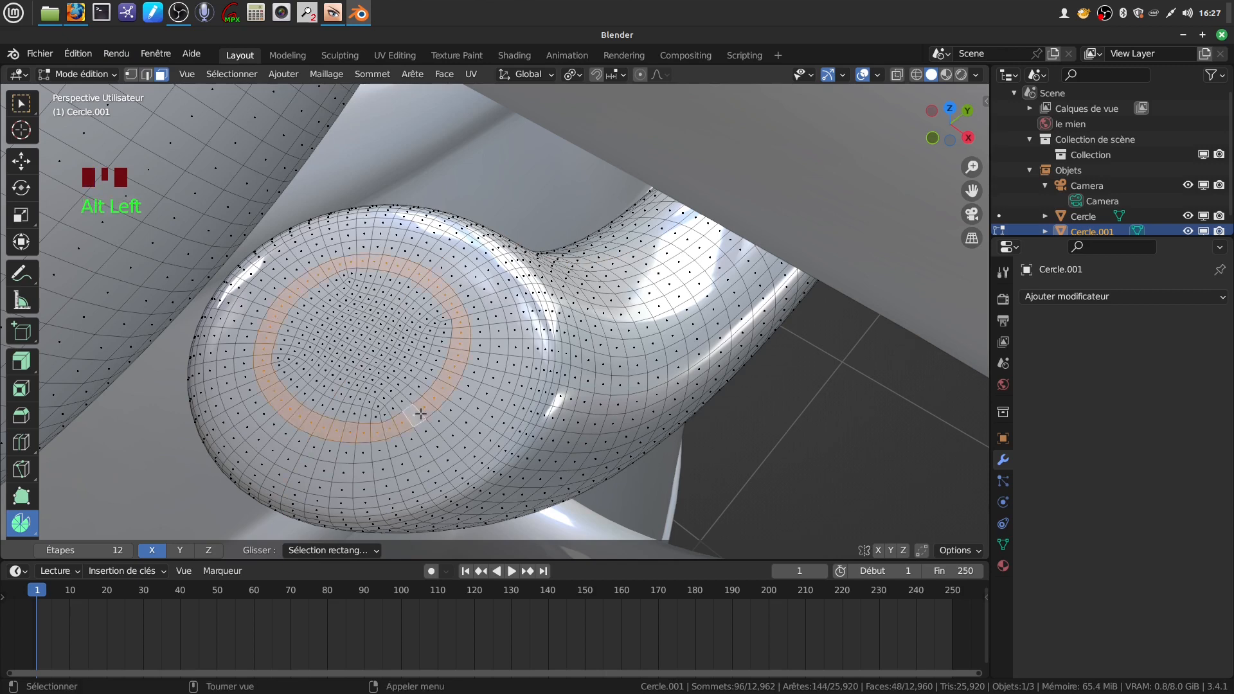
key("c")
left_click_drag(374, 367, 372, 387)
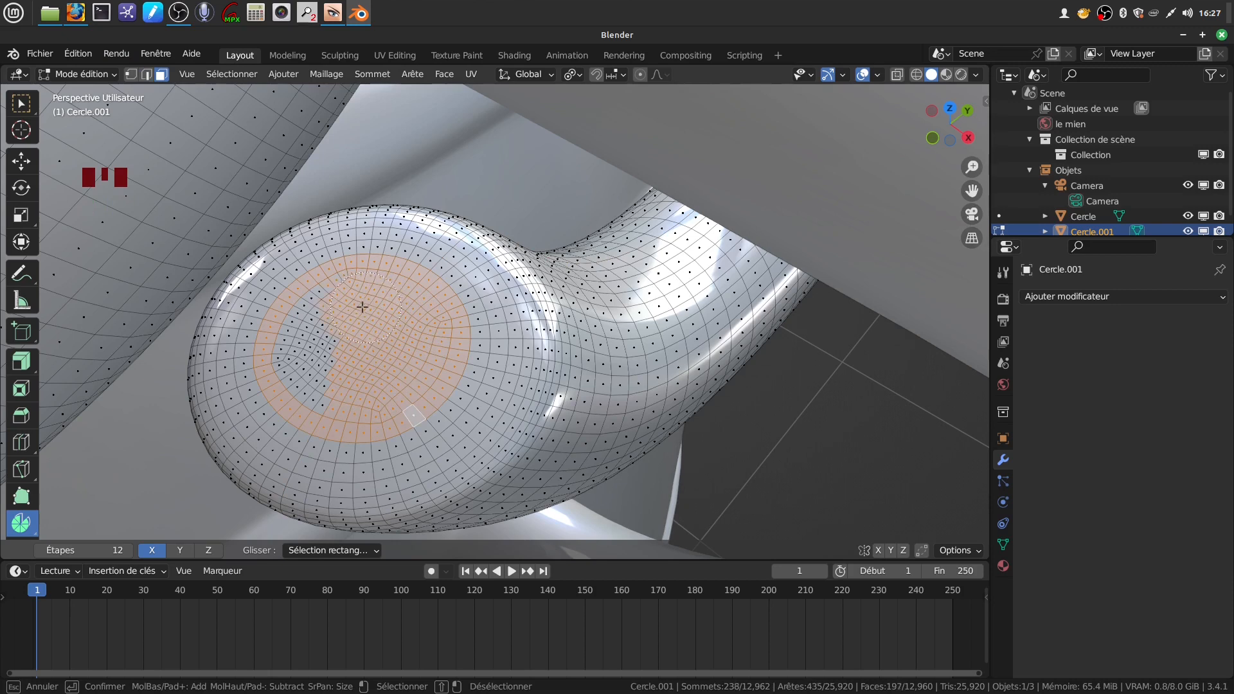
left_click_drag(332, 323, 321, 359)
key("Escape")
key("ctrl")
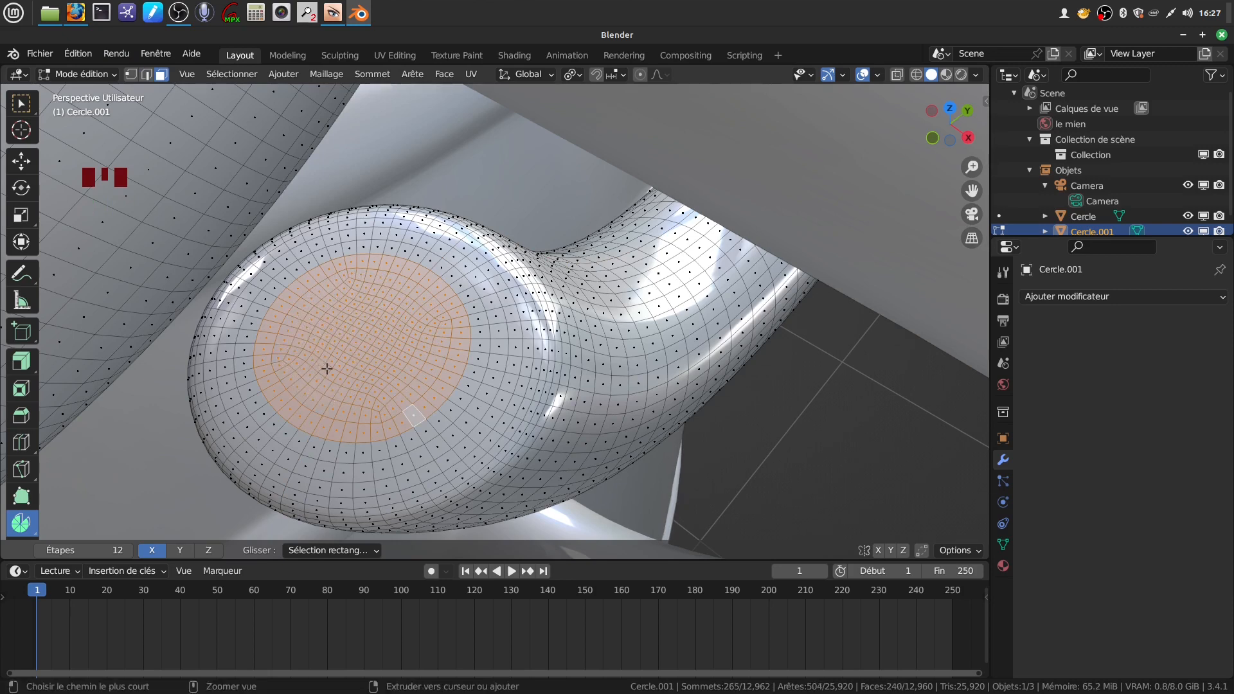
Grow the face selection five times to cover the hook's end cap, and hide the selected faces.
key("ctrl+KP_Add")
key("ctrl+KP_Add")
key("ctrl+KP_Add")
key("ctrl+KP_Add")
key("ctrl+KP_Add")
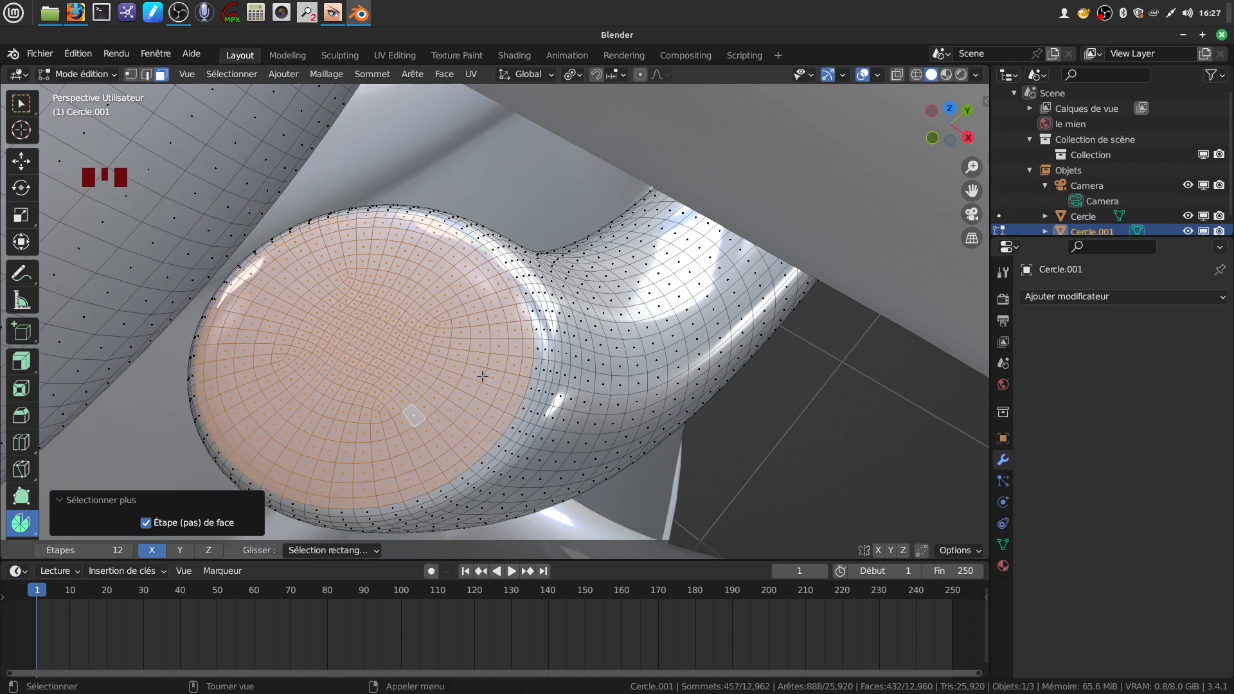
key("h")
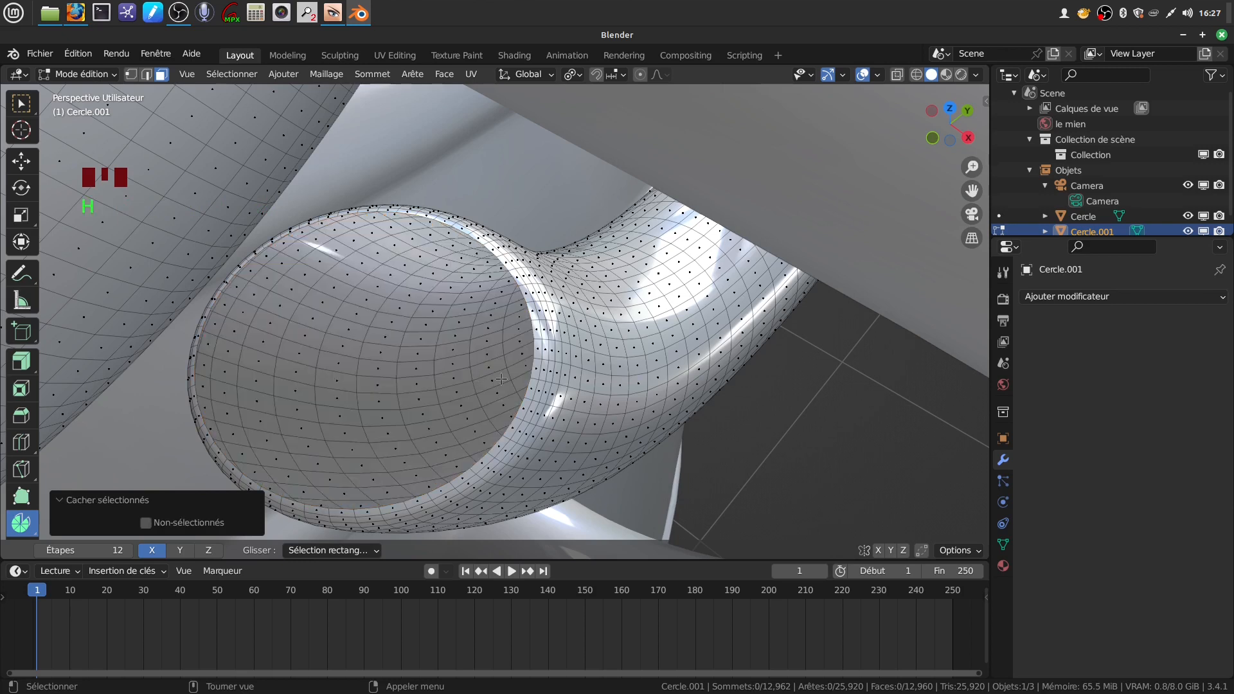
Mark the edge loop around the first hook's hidden end cap as a seam.
left_click(146, 75)
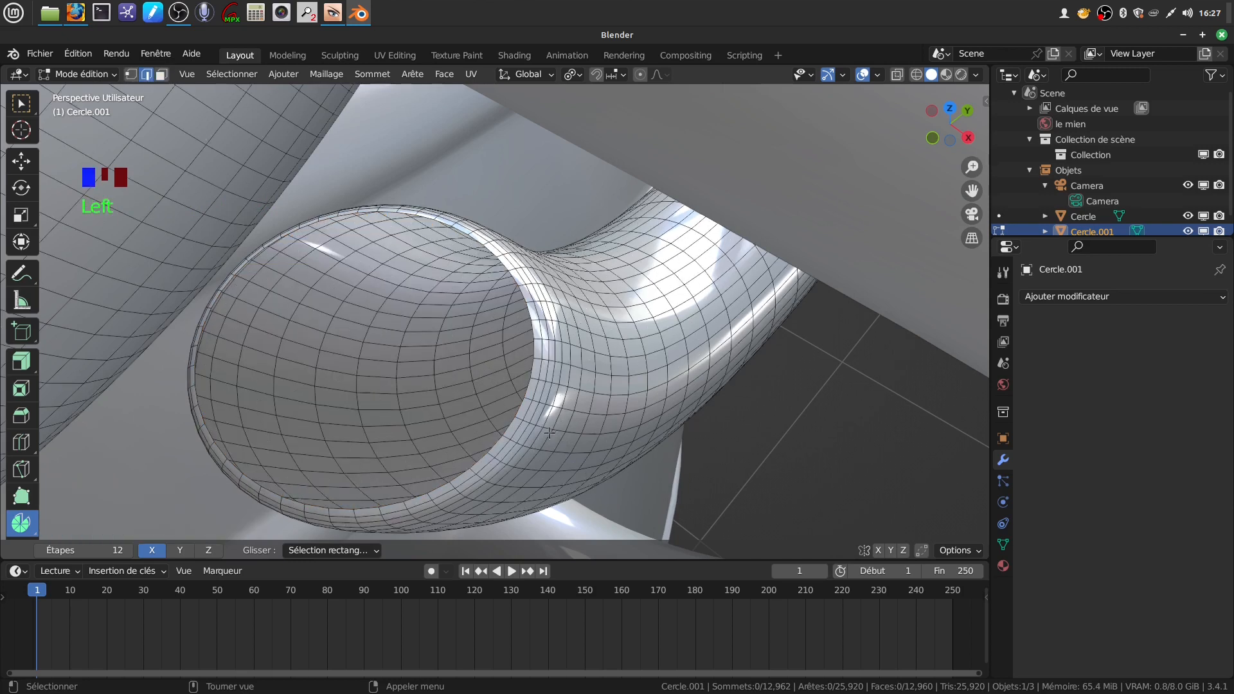
left_click(532, 350, "alt")
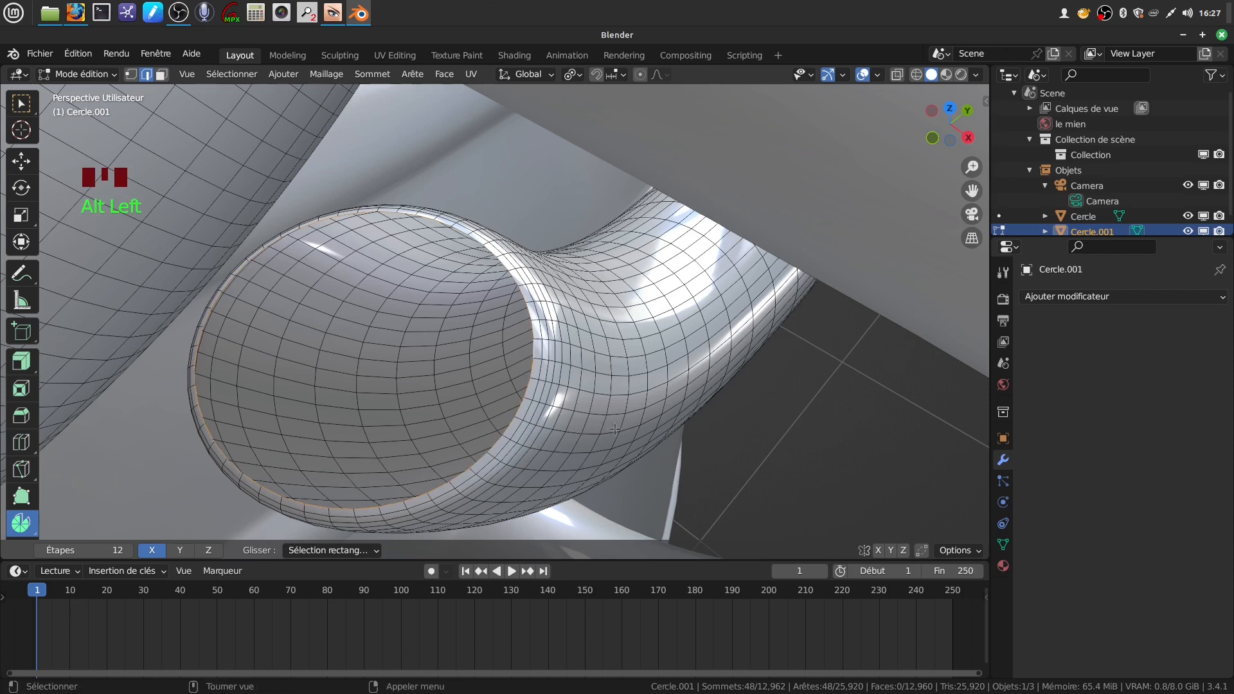
right_click(780, 476)
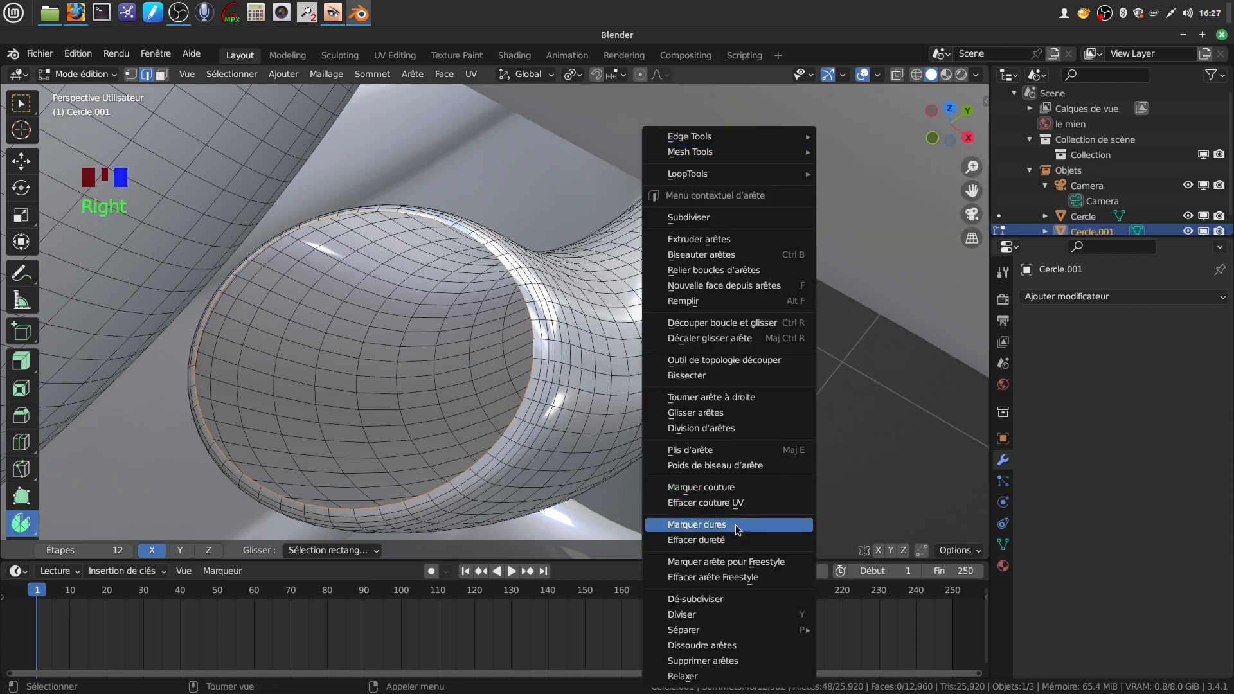
left_click(740, 492)
On the carrying handle's opposite hook, select the end cap's circular face loop and the faces inside it with Circle Select.
scroll(462, 402, "down", 14)
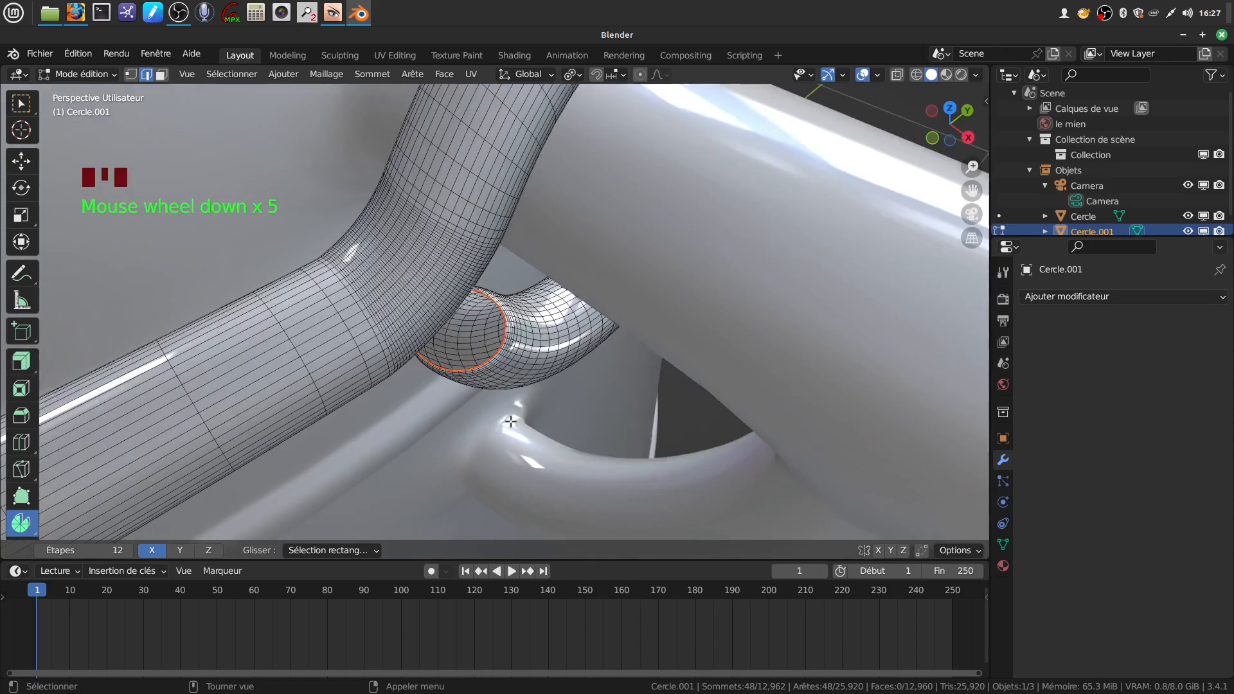
middle_click_drag(462, 402, 774, 472)
left_click(27, 108)
middle_click_drag(412, 221, 525, 412)
scroll(524, 412, "up", 4)
middle_click_drag(443, 431, 563, 396)
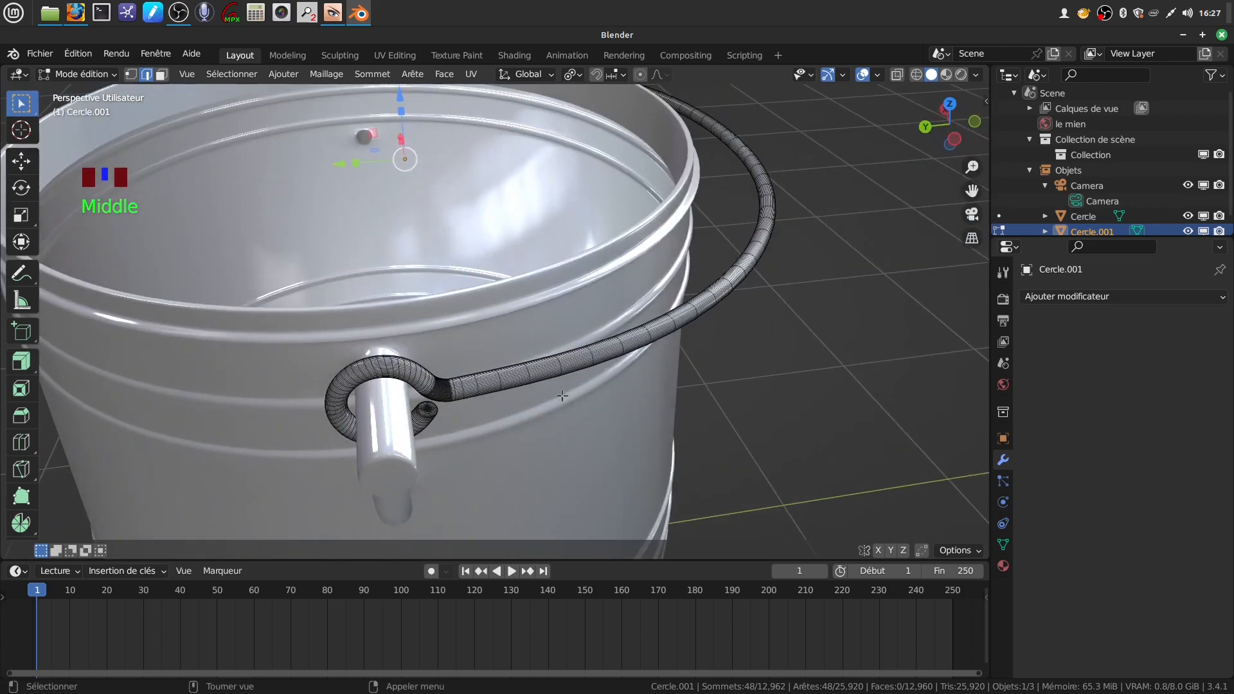
scroll(529, 481, "up", 5)
middle_click_drag(527, 472, 450, 385, "shift")
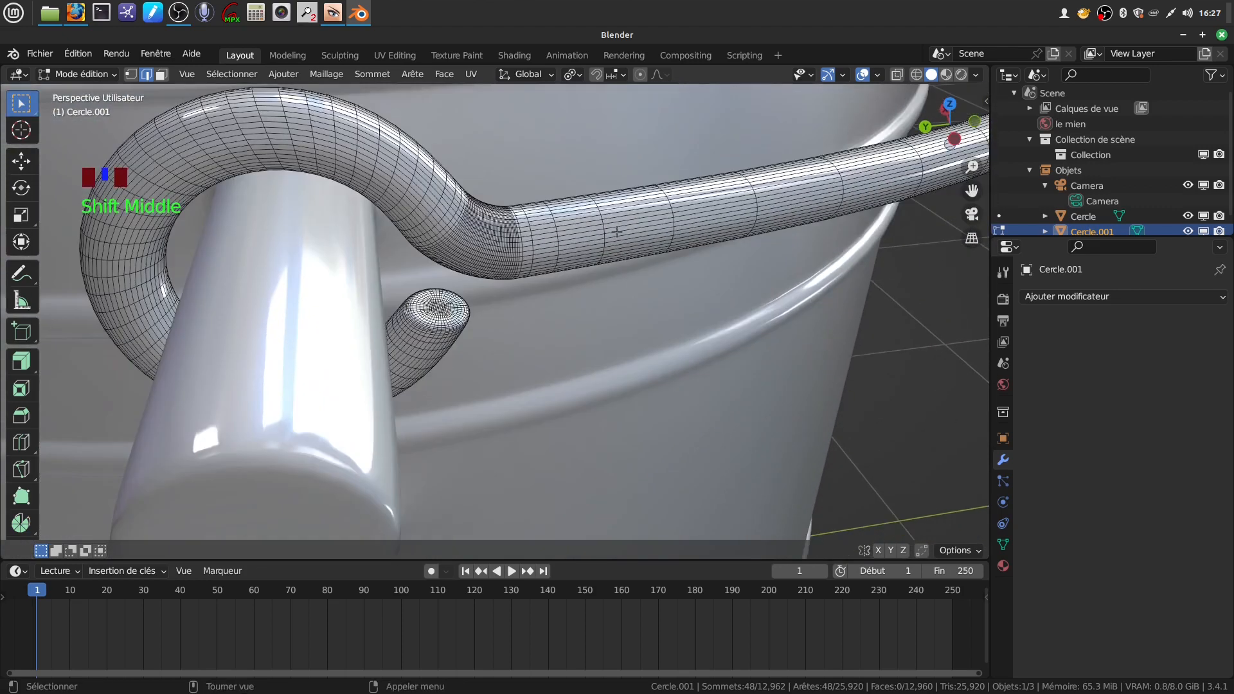
scroll(437, 385, "up", 9)
middle_click_drag(394, 319, 559, 336)
scroll(537, 336, "down", 8)
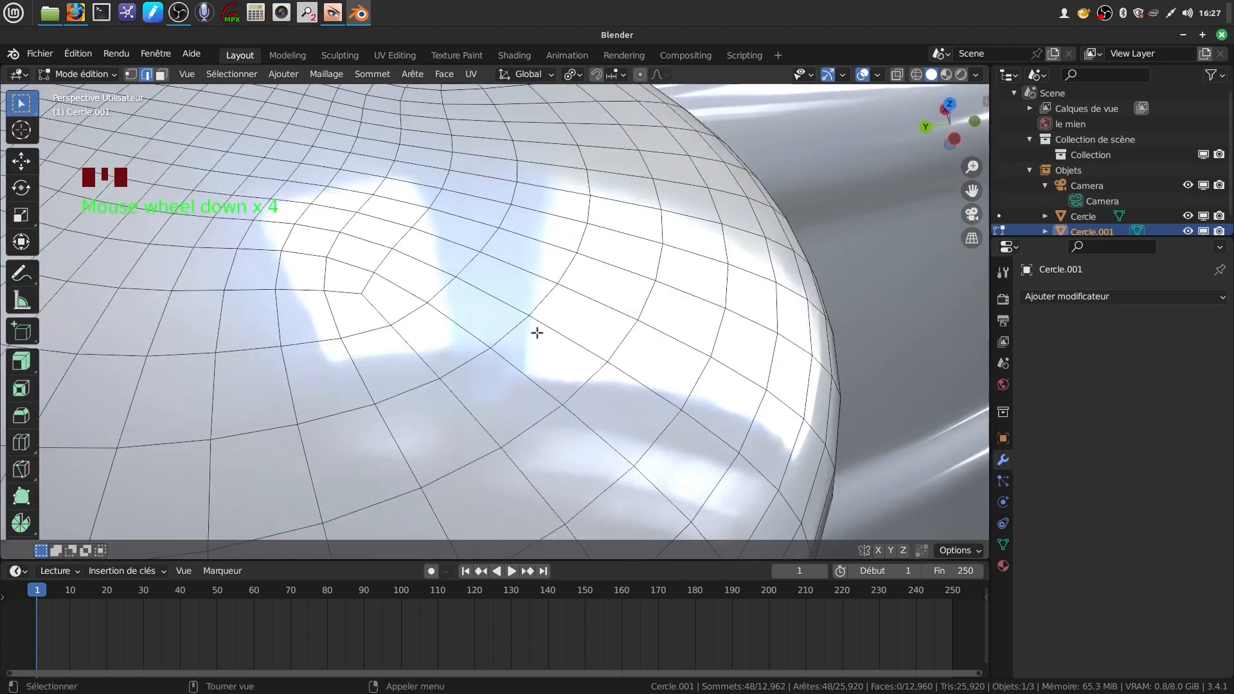
middle_click_drag(495, 297, 307, 232, "shift")
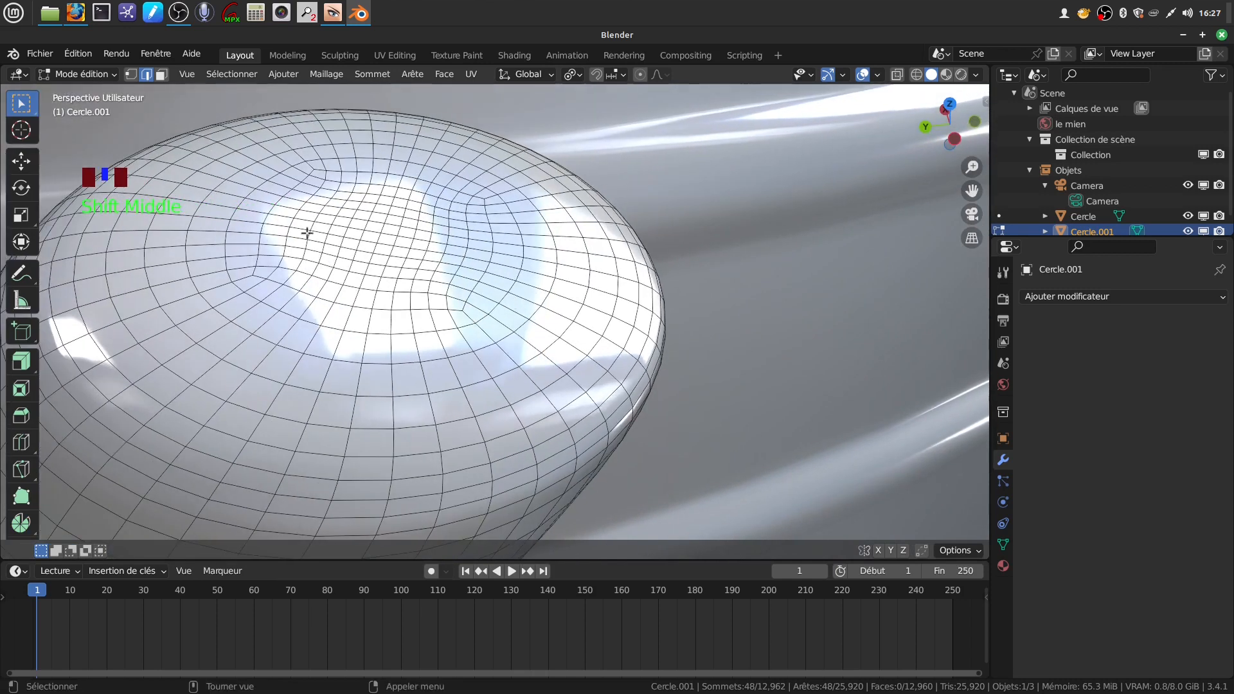
left_click(481, 330, "alt")
key("c")
mouse_move(330, 284)
left_mouse_down()
mouse_move(437, 269)
mouse_move(450, 239)
mouse_move(325, 220)
mouse_move(307, 251)
left_mouse_up()
right_click(307, 251)
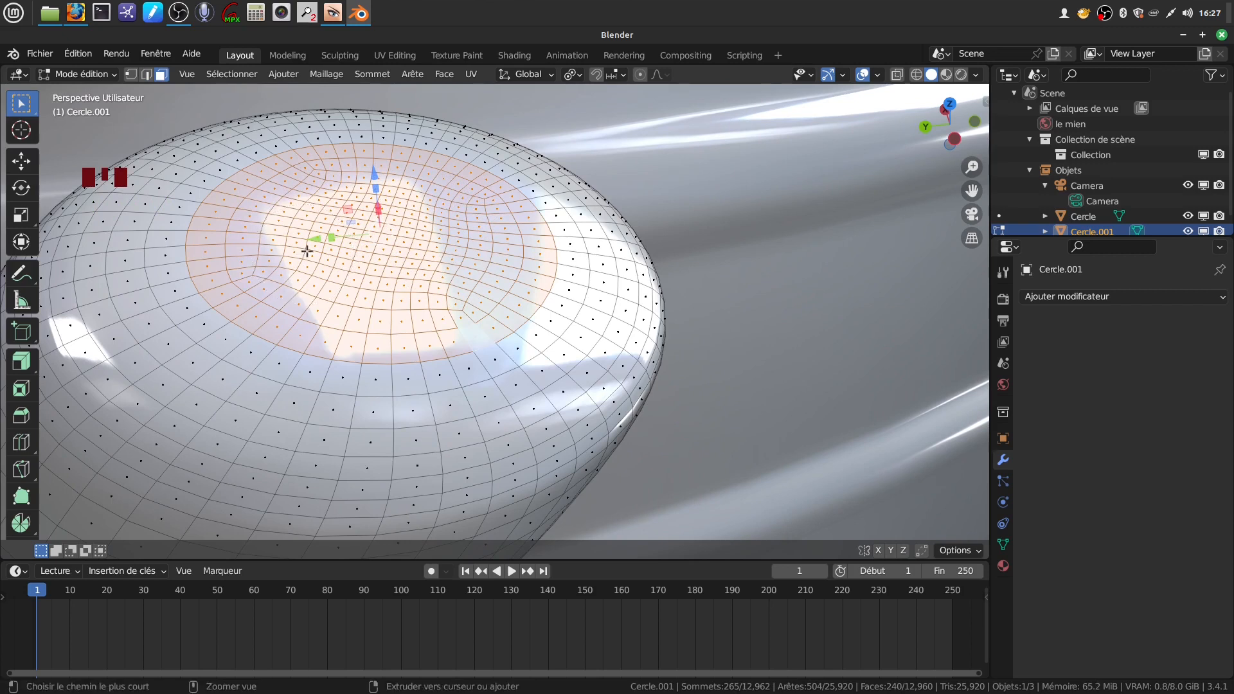
Grow the face selection six times over the opposite hook's end cap, and hide those faces.
key("ctrl+KP_Add")
key("ctrl+KP_Add")
key("ctrl+KP_Add")
key("ctrl+KP_Add")
key("ctrl+KP_Add")
key("ctrl+KP_Add")
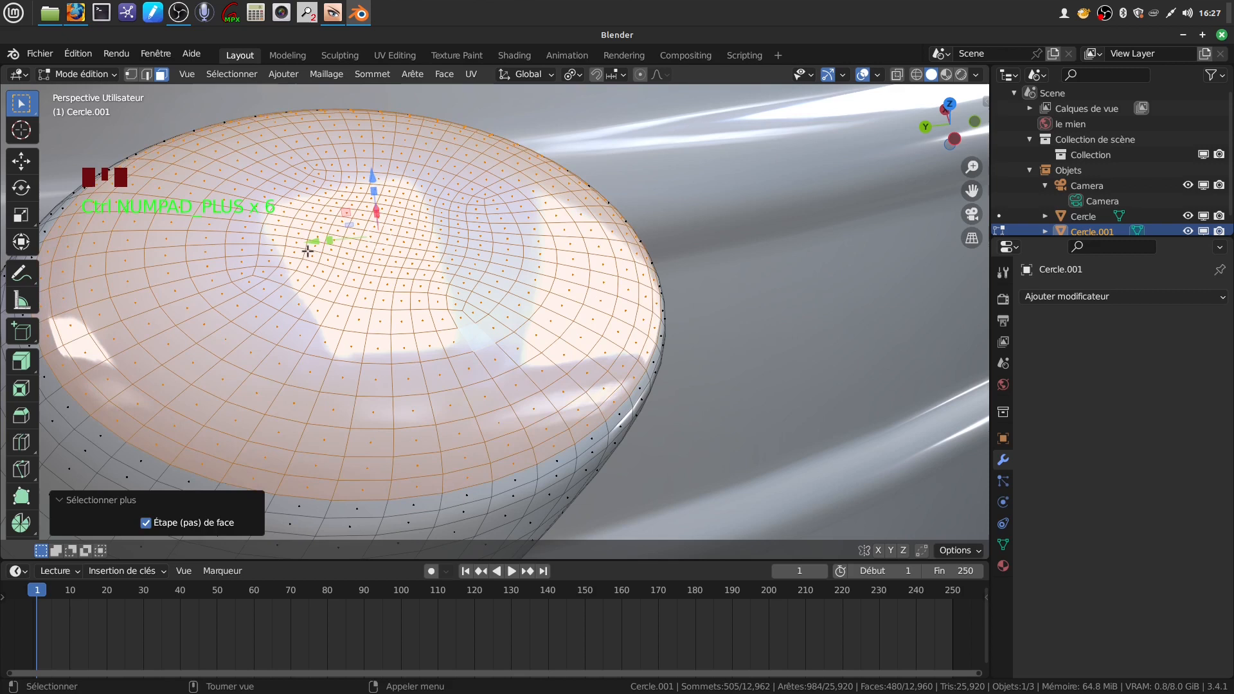
key("h")
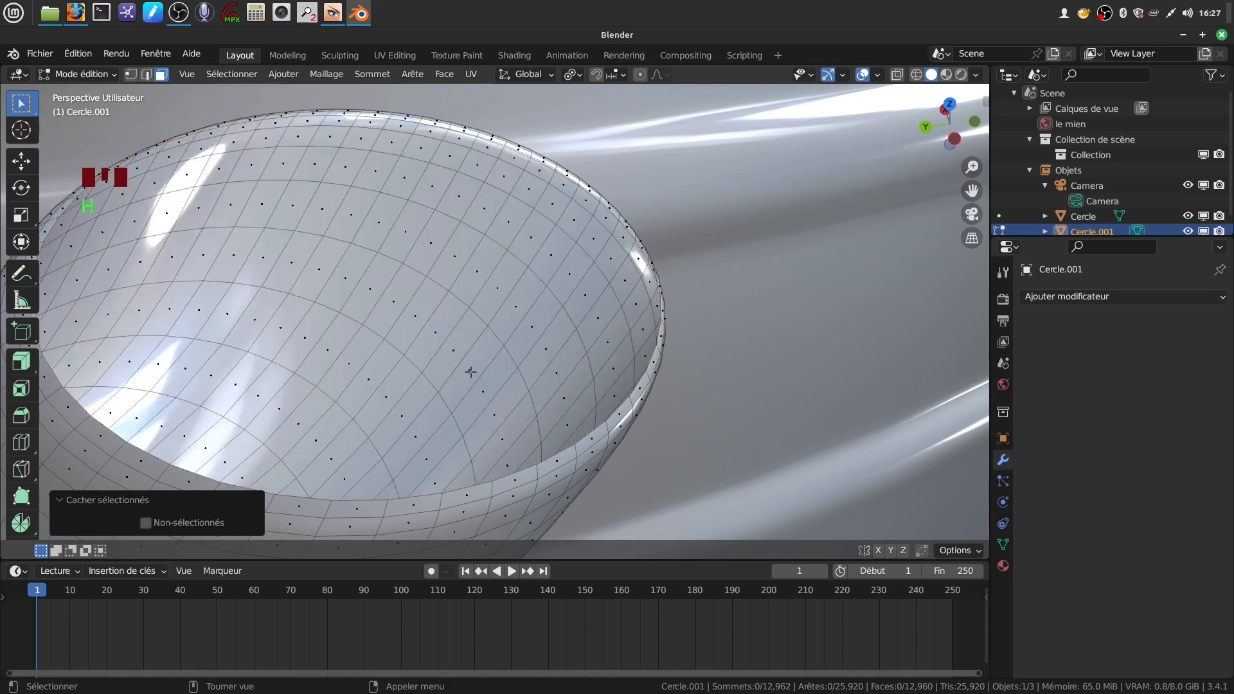
Mark the border edge loop of the opposite hook's hidden end cap as a seam.
left_click(146, 74)
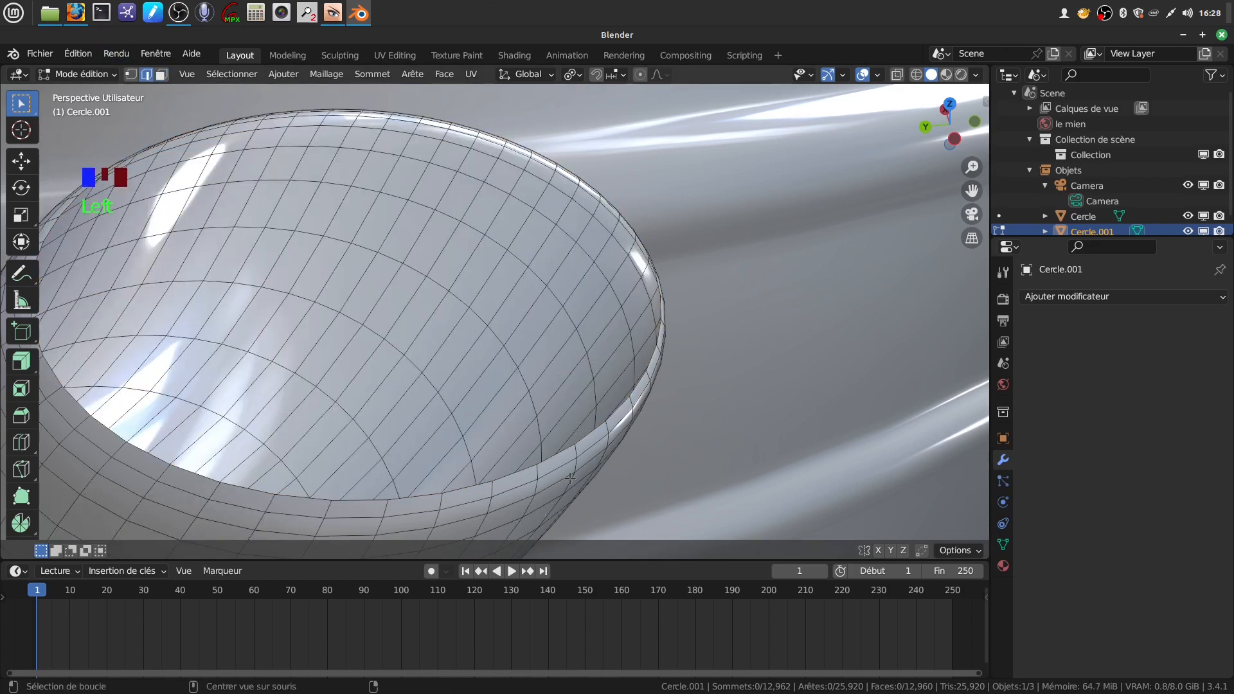
left_click(590, 435, "alt")
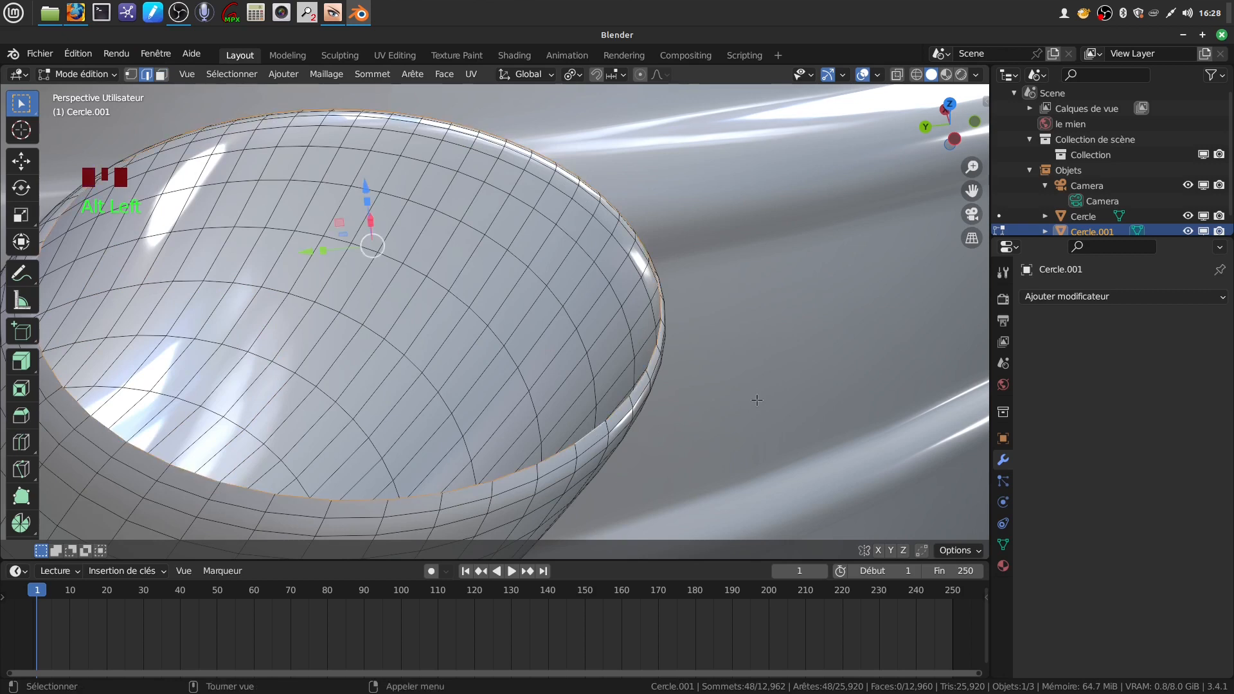
right_click(700, 417)
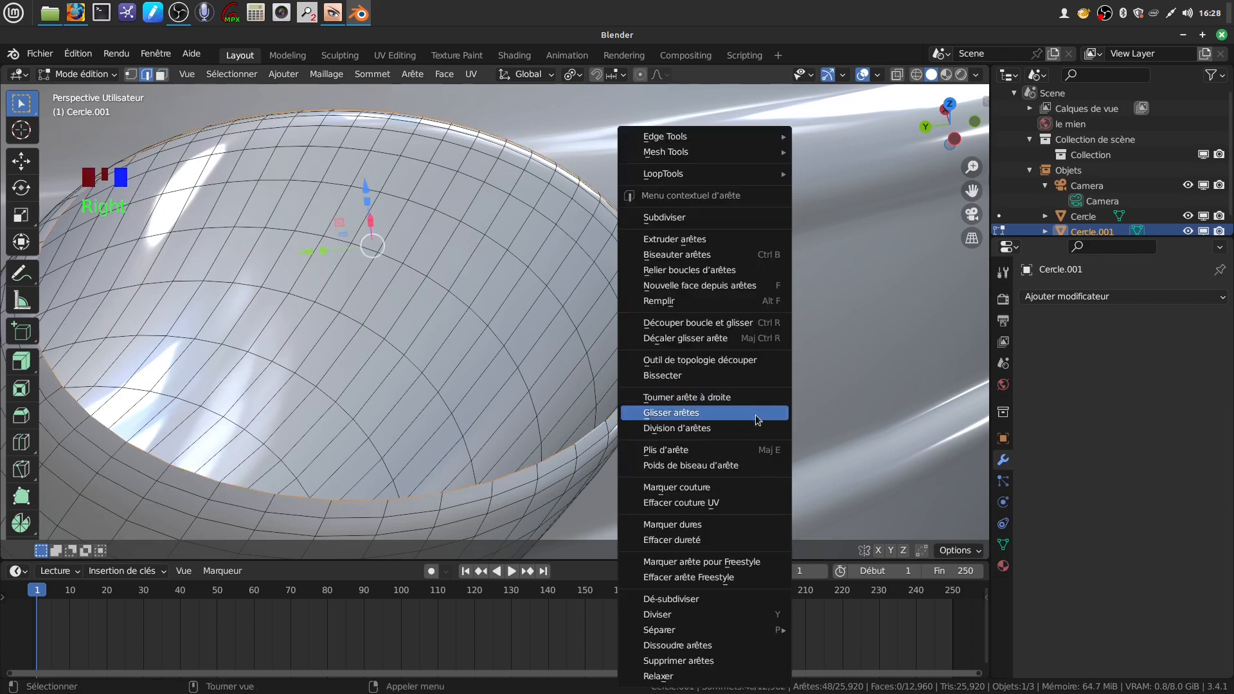
left_click(731, 484)
Select the lengthwise edge loop running along the inner side of the carrying handle and mark it as a seam.
scroll(629, 362, "down", 4)
scroll(629, 362, "down", 4)
middle_click_drag(629, 362, 307, 356)
scroll(538, 411, "up", 3)
scroll(538, 411, "up", 3)
scroll(366, 409, "up", 3)
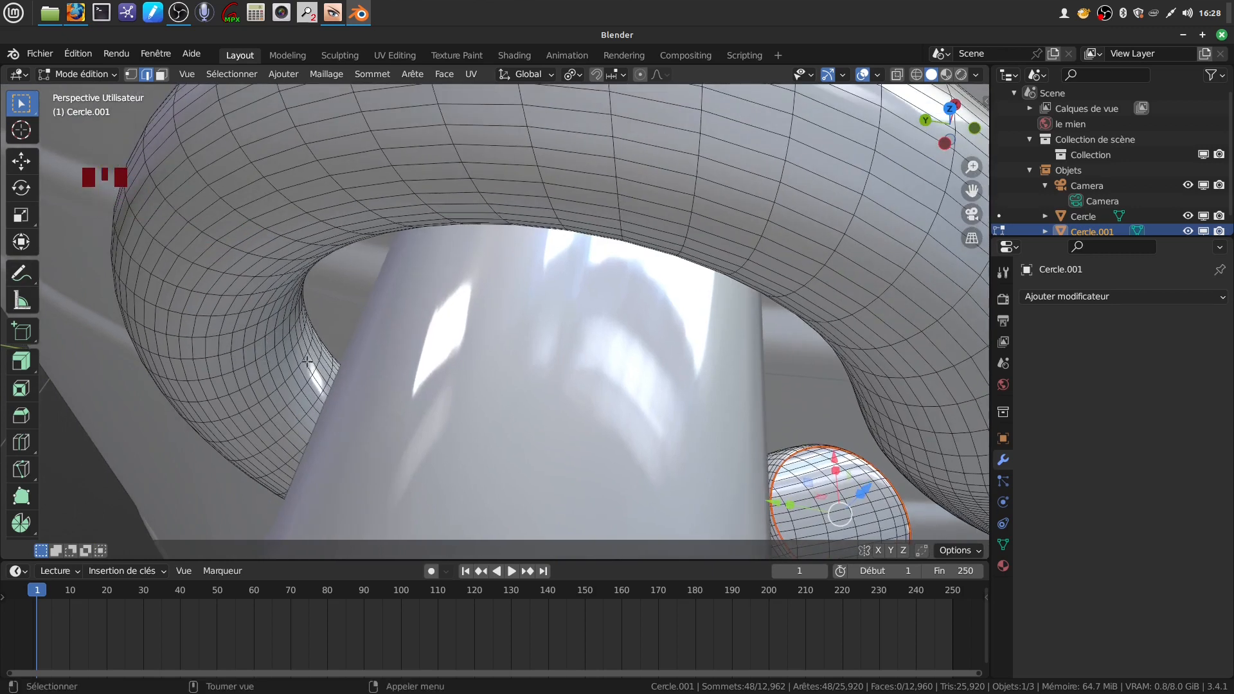
left_click(810, 463, "alt")
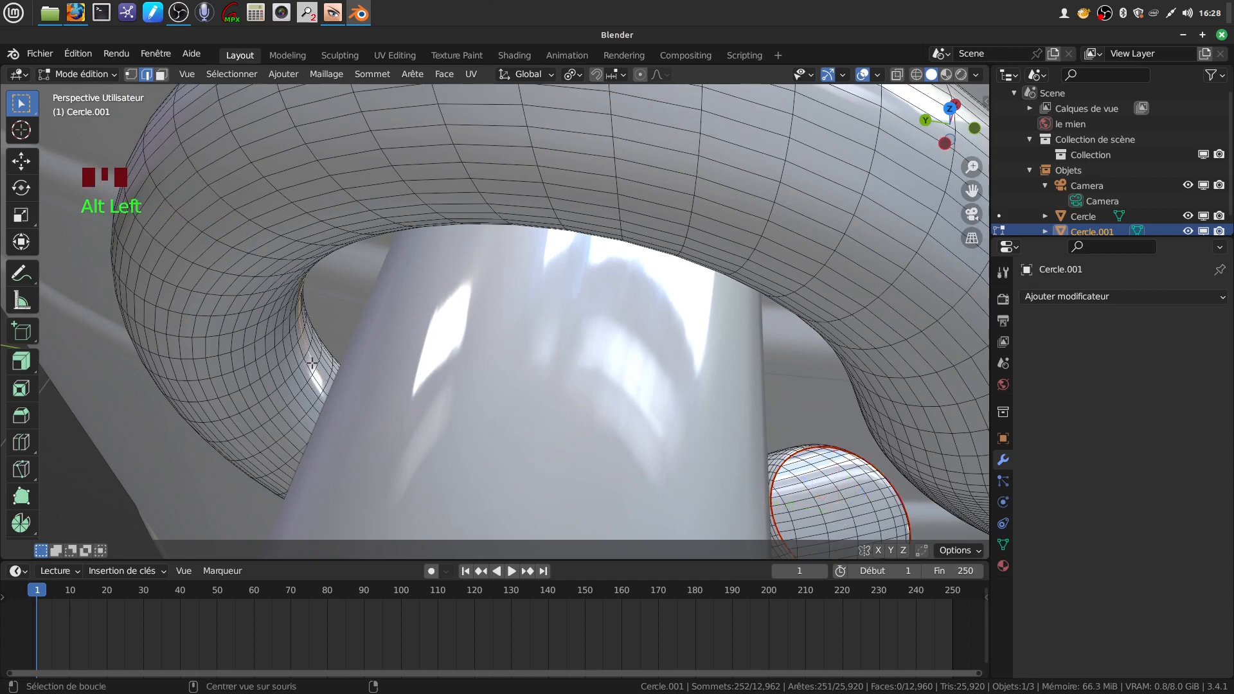
scroll(811, 463, "down", 2)
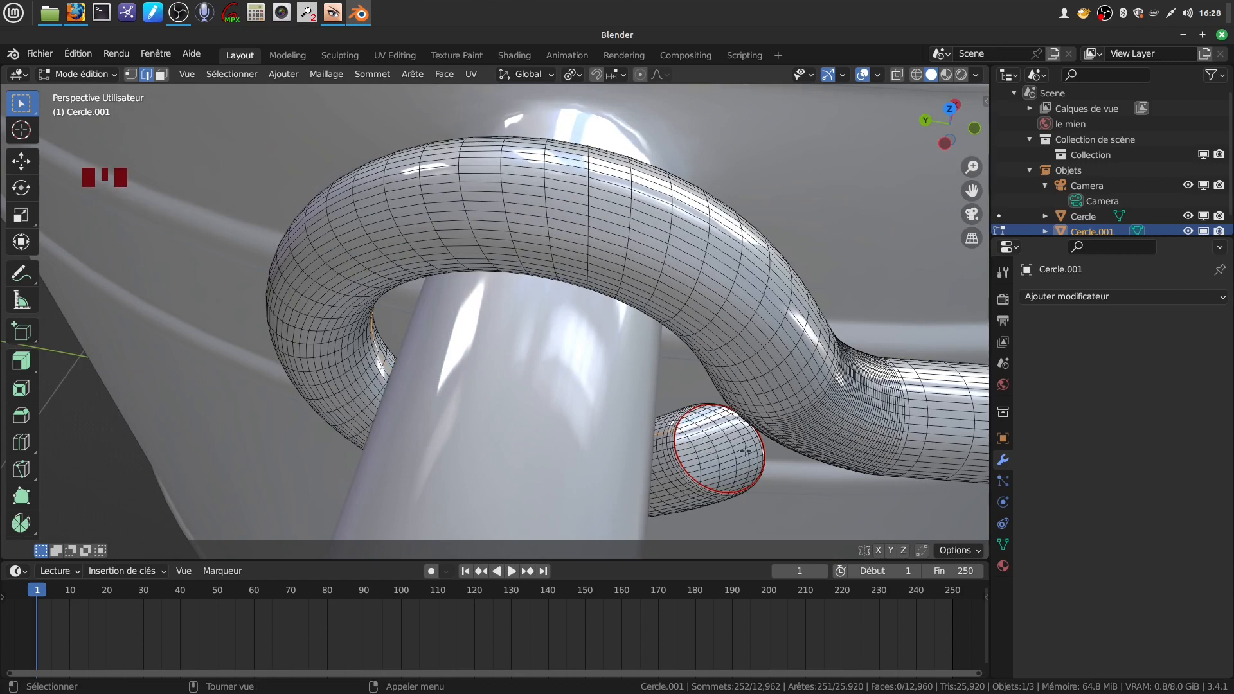
scroll(744, 452, "down", 2)
middle_click_drag(745, 451, 687, 382, "shift")
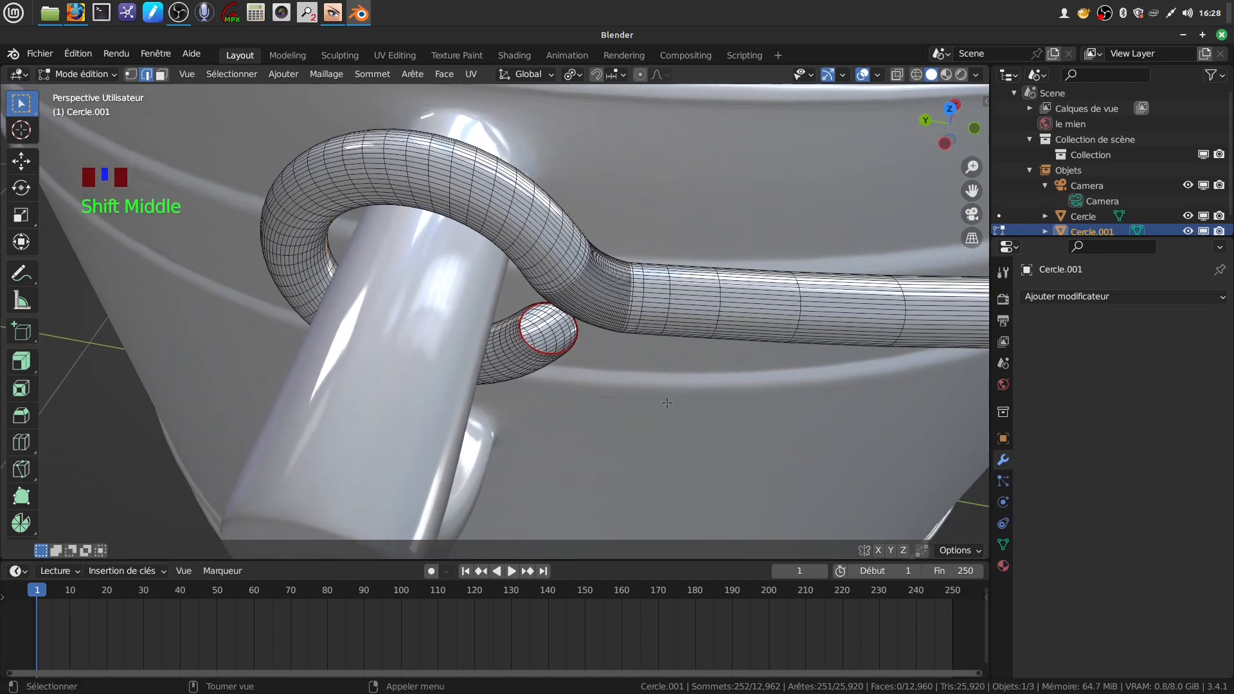
right_click_drag(665, 403, 648, 487)
Check the seam at the first hook, reveal the hidden end cap faces and deselect everything.
scroll(344, 287, "down", 6)
middle_click_drag(344, 287, 468, 113, "shift")
scroll(468, 113, "up", 1)
middle_click(527, 143)
middle_click_drag(528, 147, 368, 304)
scroll(455, 297, "up", 5)
scroll(432, 385, "up", 5)
middle_click_drag(258, 355, 392, 310, "shift")
scroll(391, 311, "up", 5)
middle_click_drag(263, 337, 427, 348, "shift")
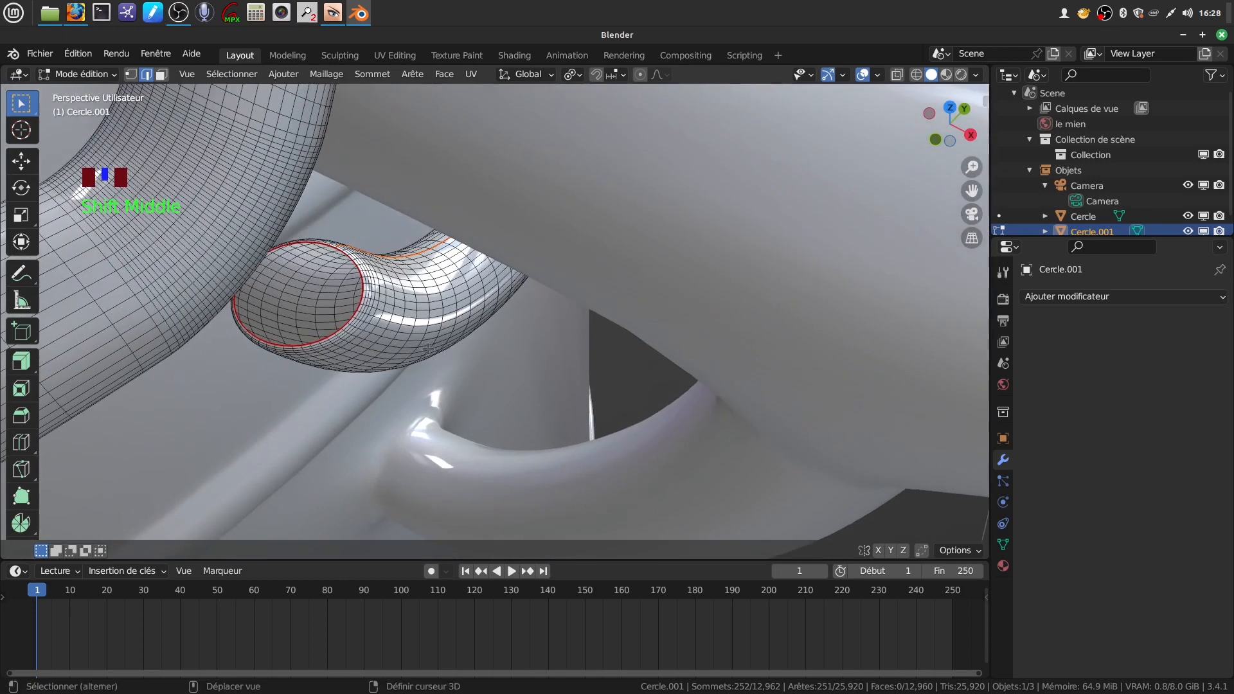
key("alt+a")
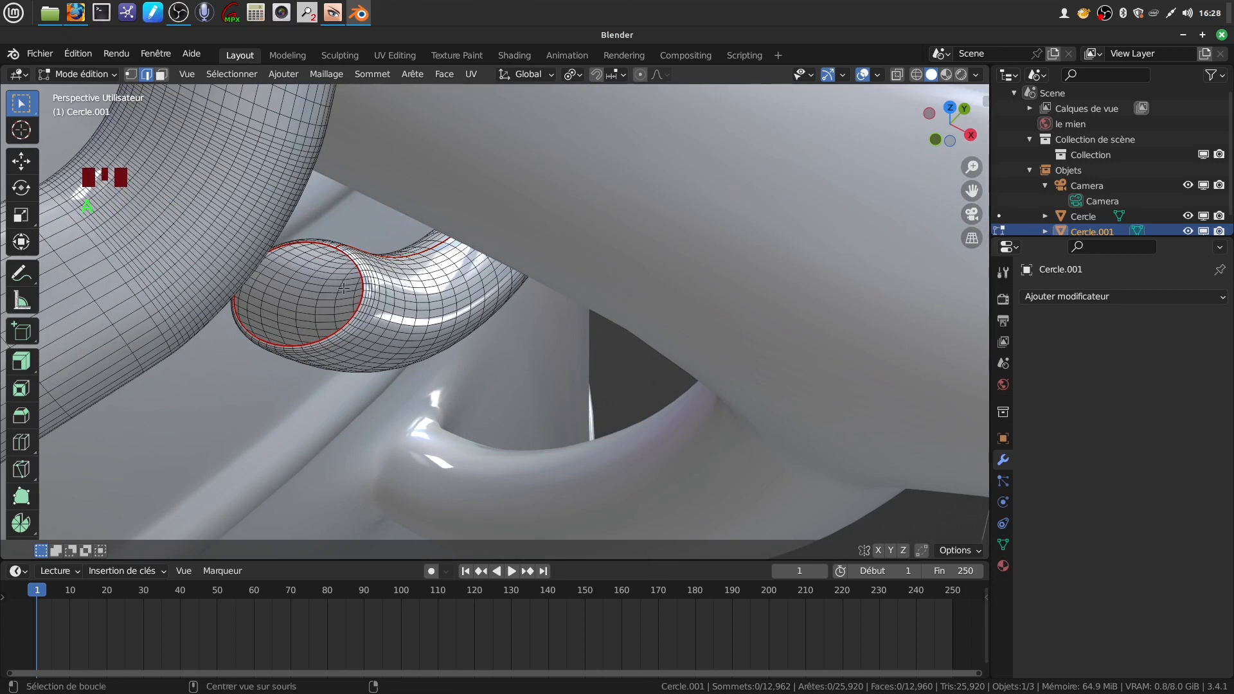
key("alt+h")
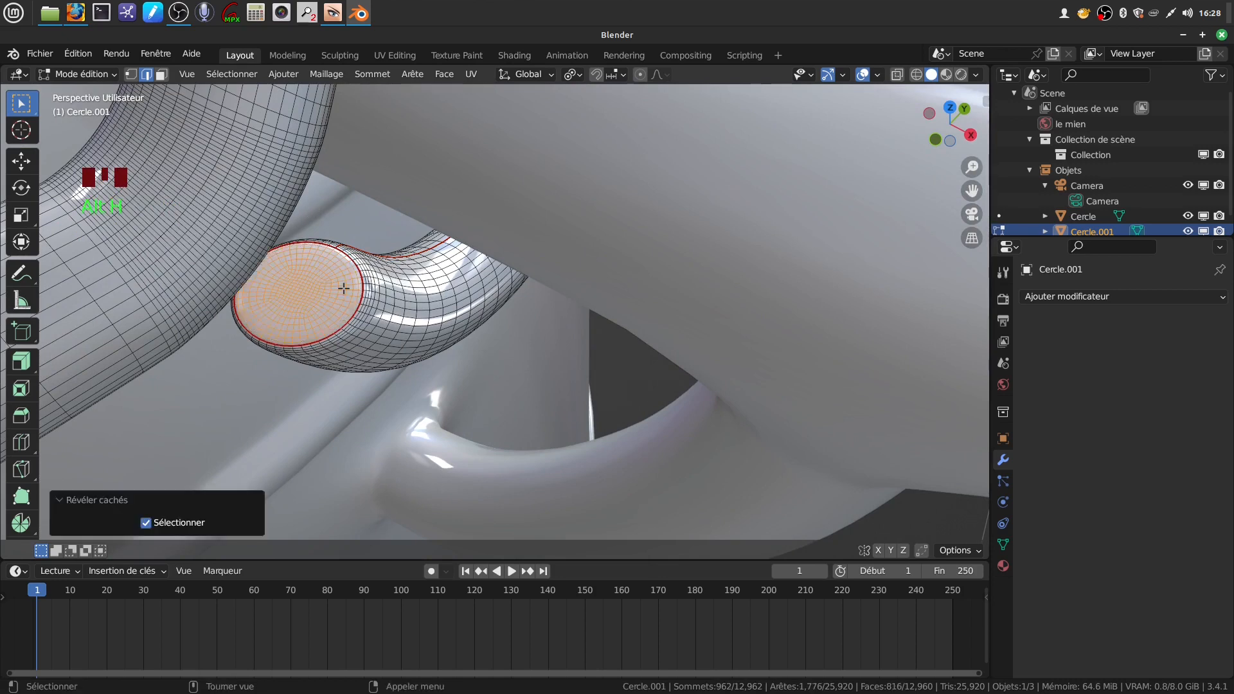
key("alt+a")
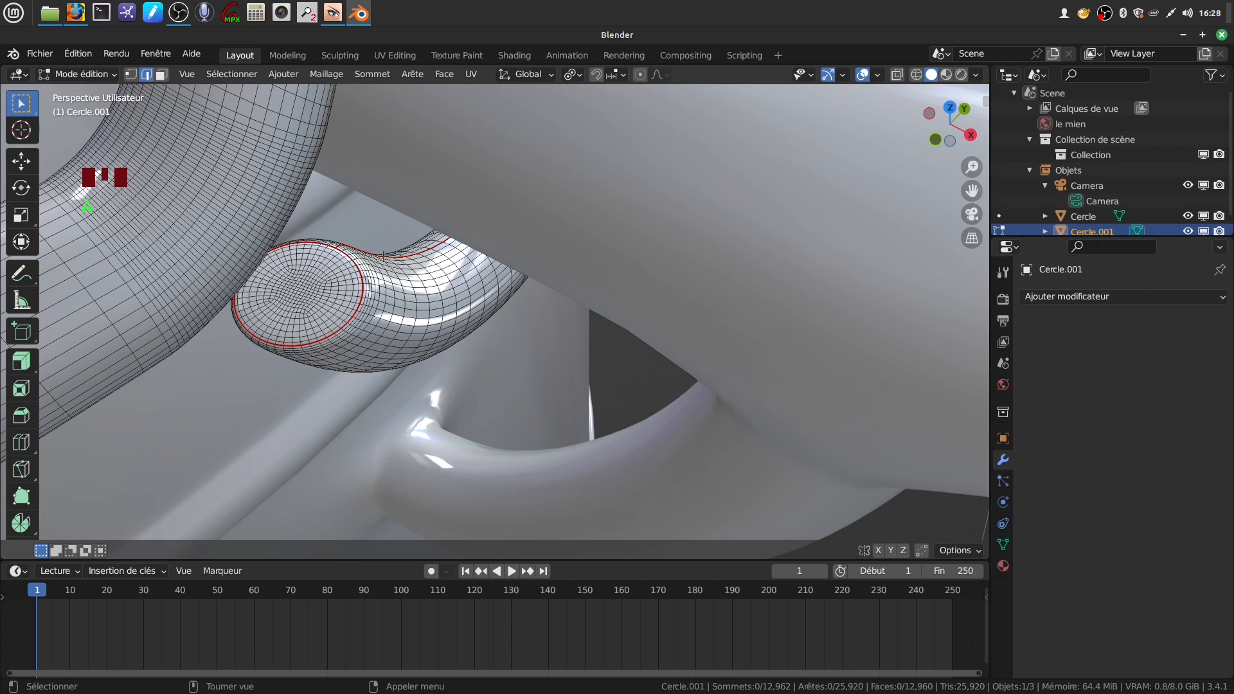
Return the carrying handle to Object Mode with the whole cauldron in view.
scroll(384, 257, "down", 8)
middle_click_drag(428, 283, 386, 254)
scroll(365, 374, "down", 4)
mouse_move(365, 374)
middle_mouse_down("shift")
mouse_move(542, 311)
mouse_move(500, 314)
mouse_move(588, 261)
mouse_move(631, 290)
mouse_move(555, 310)
mouse_move(522, 301)
mouse_move(368, 351)
middle_mouse_up("shift")
key("Tab")
scroll(414, 352, "down", 4)
scroll(533, 384, "up", 2)
middle_click_drag(533, 384, 683, 362)
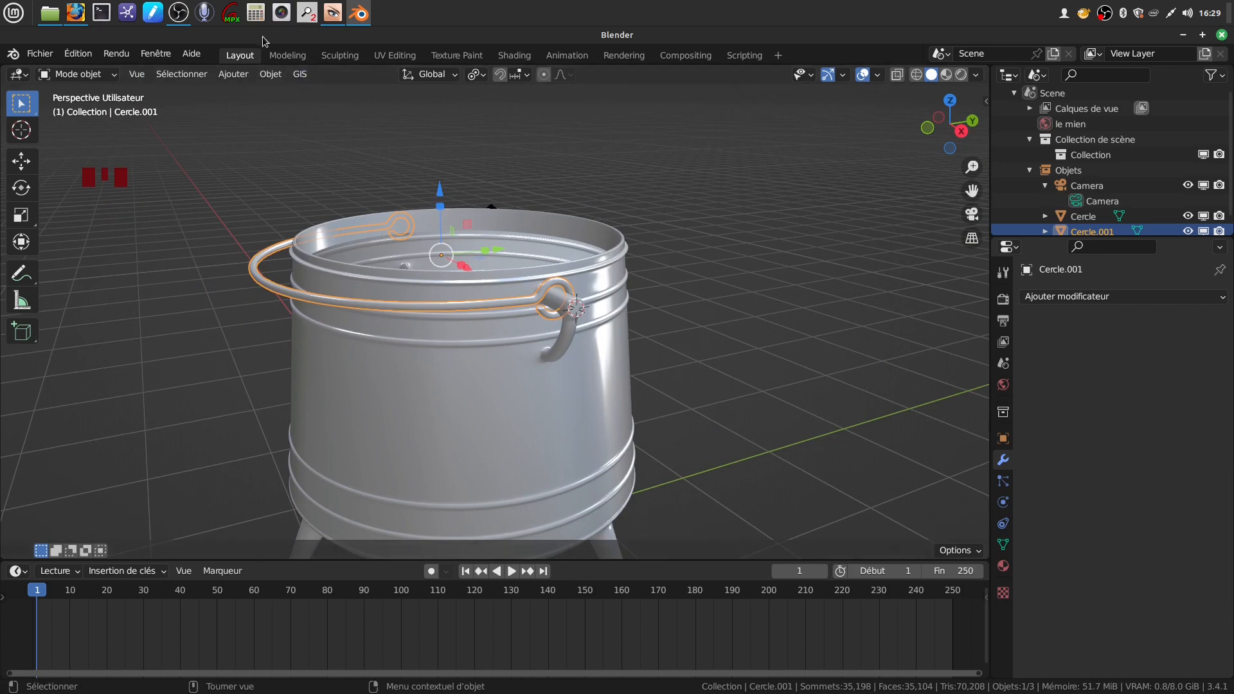
Set the carrying handle's origin to the 3D cursor placed at the side handle's pivot.
left_click(270, 75)
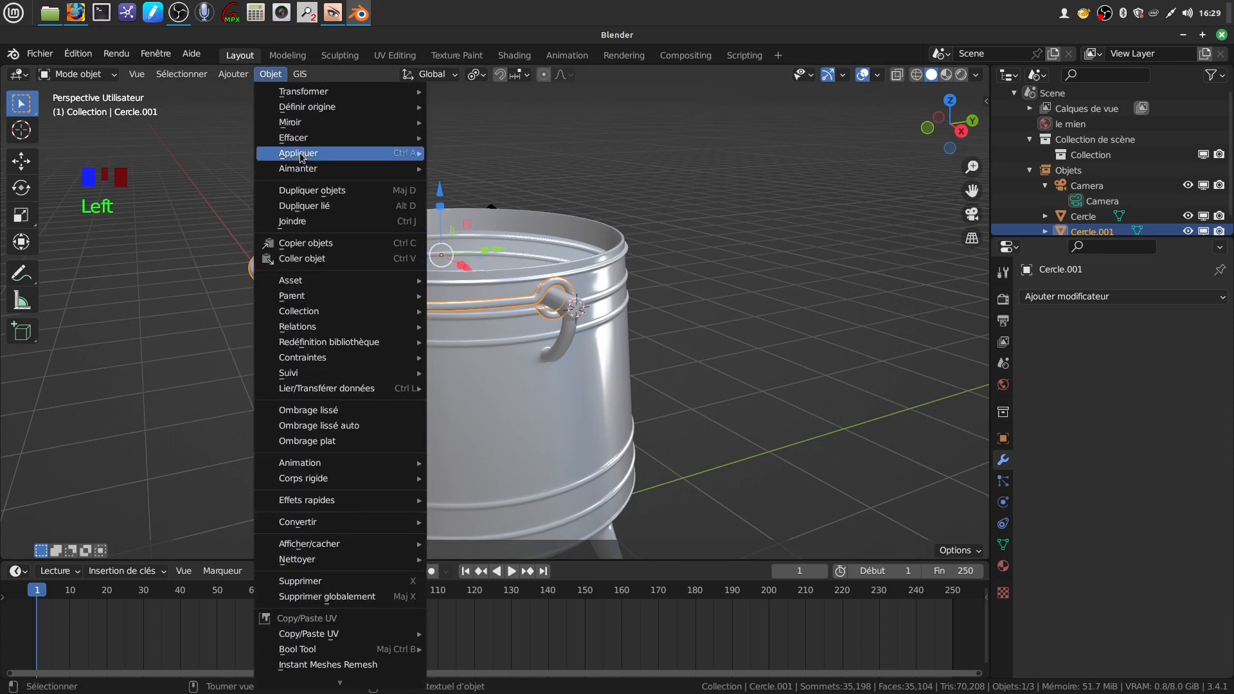
mouse_move(301, 107)
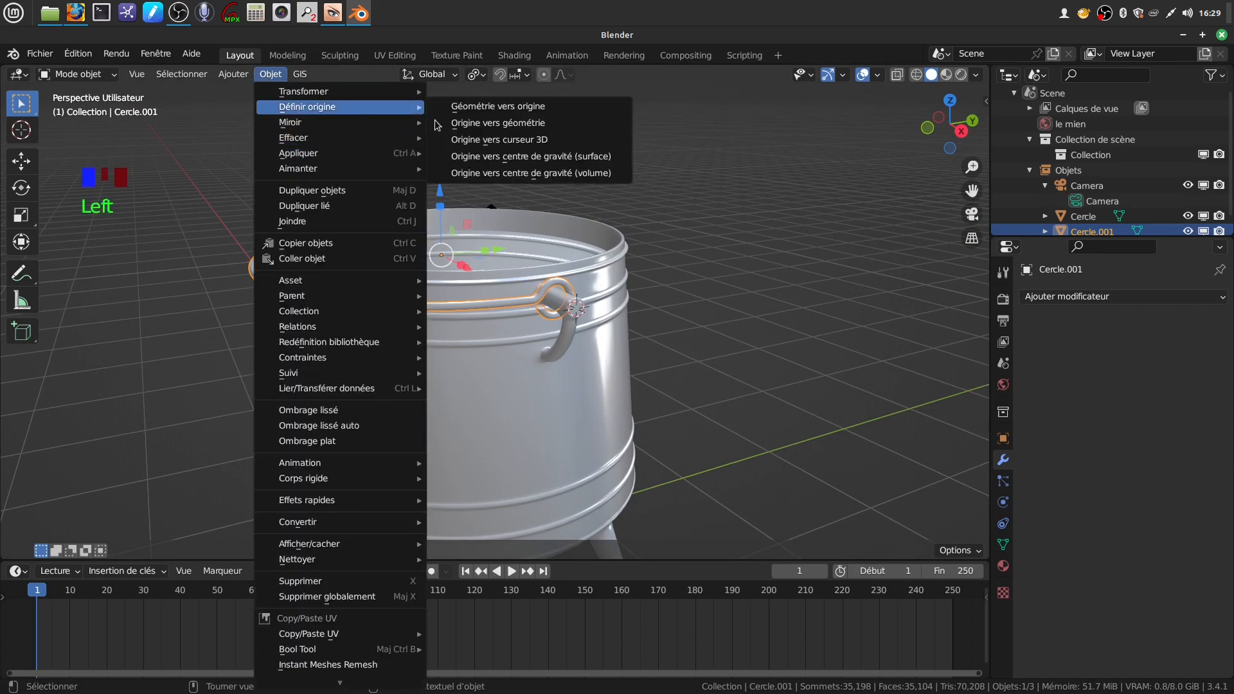
left_click(490, 142)
middle_click_drag(538, 311, 512, 294)
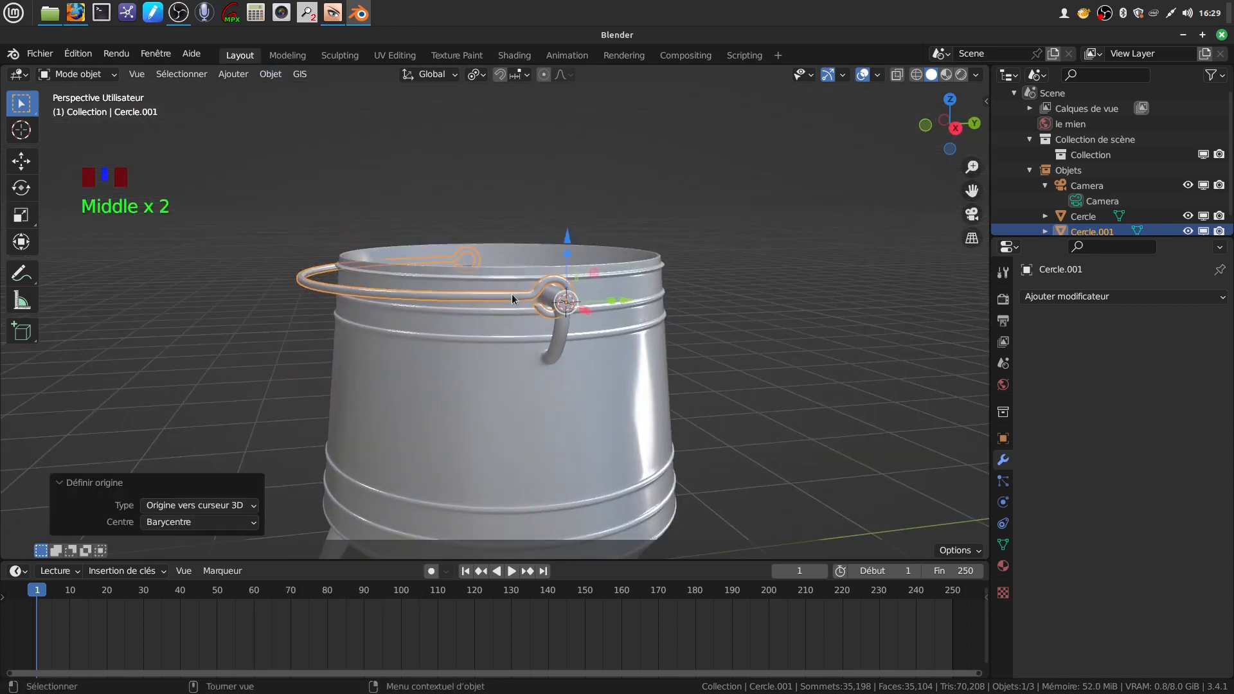
In side view, rotate the carrying handle about 27.7° around the global X axis so it hangs down, nudge its height and deselect it.
key("KP_1")
key("KP_3")
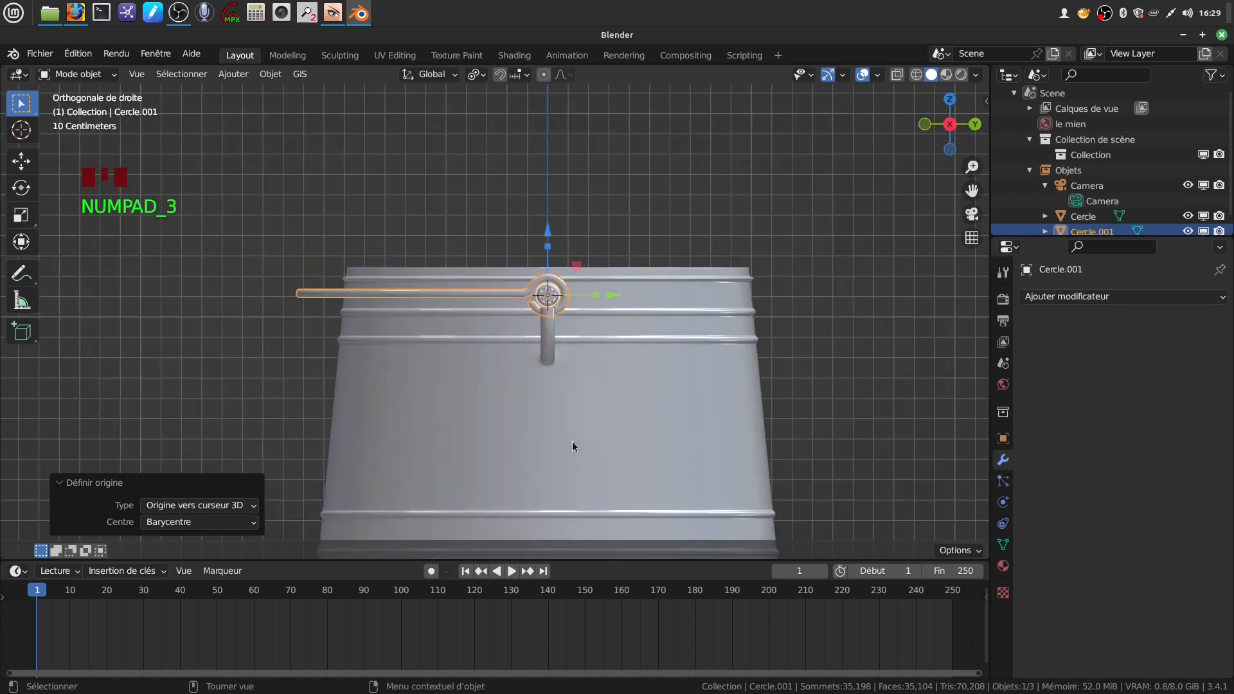
key("r")
key("x")
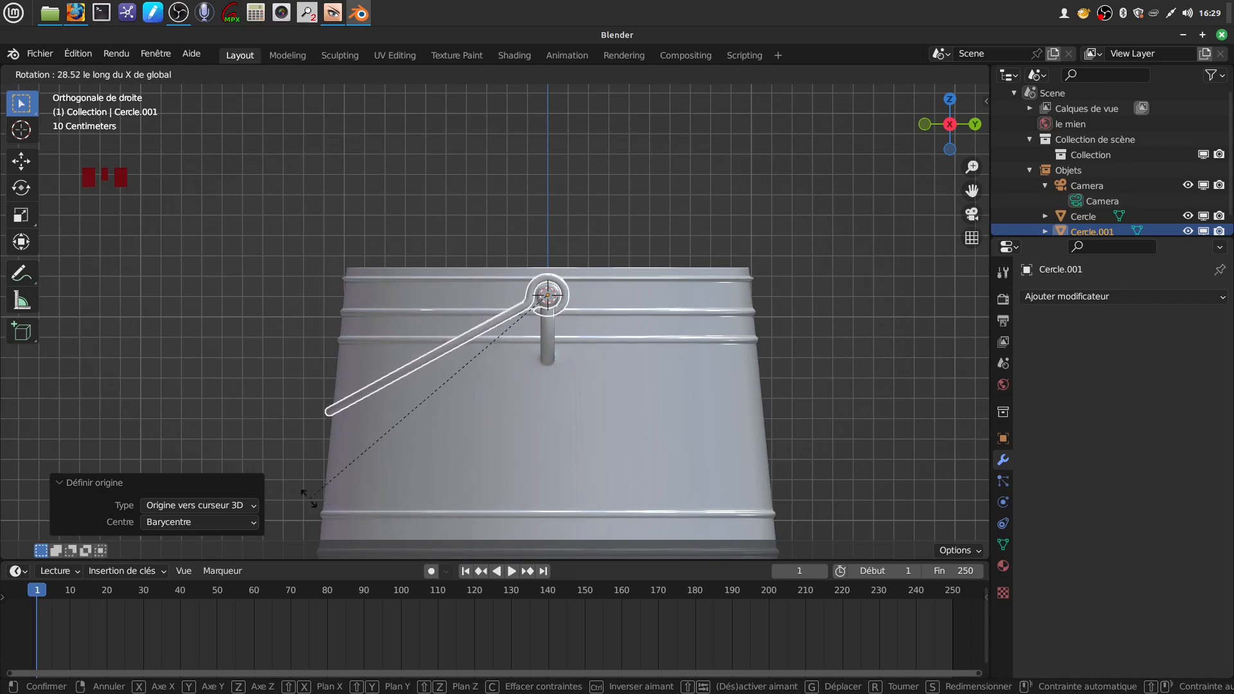
left_click(176, 388)
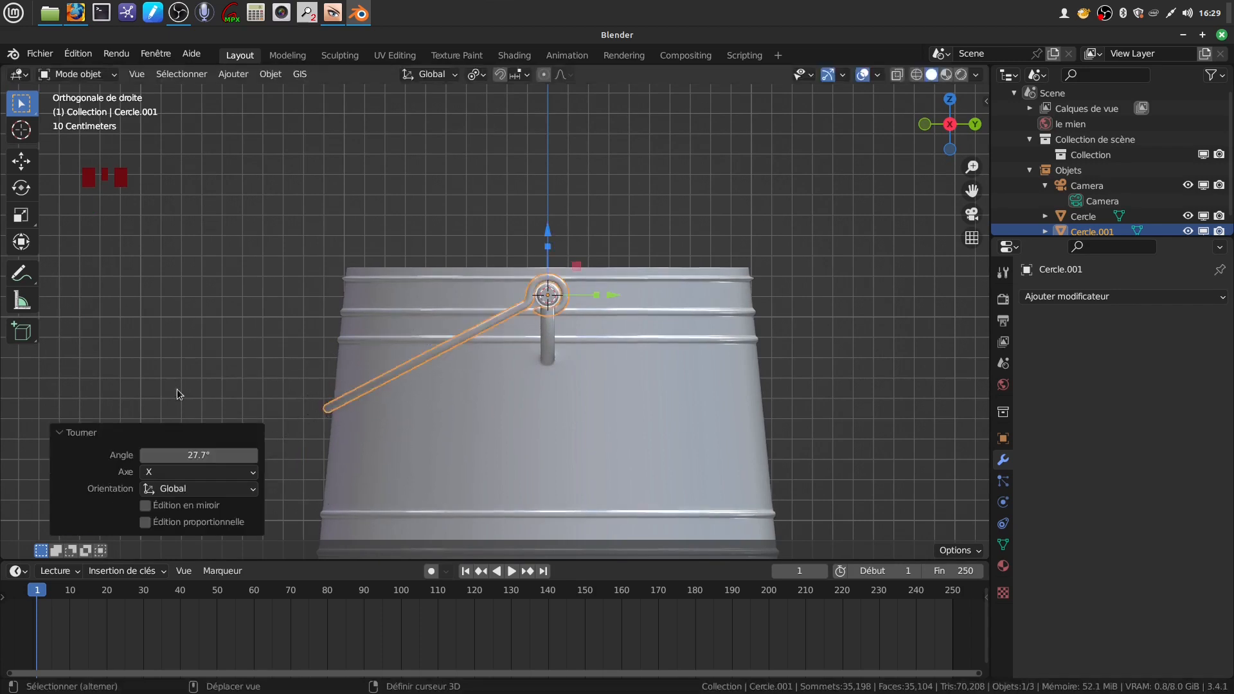
middle_click_drag(520, 422, 284, 434)
scroll(551, 413, "up", 2)
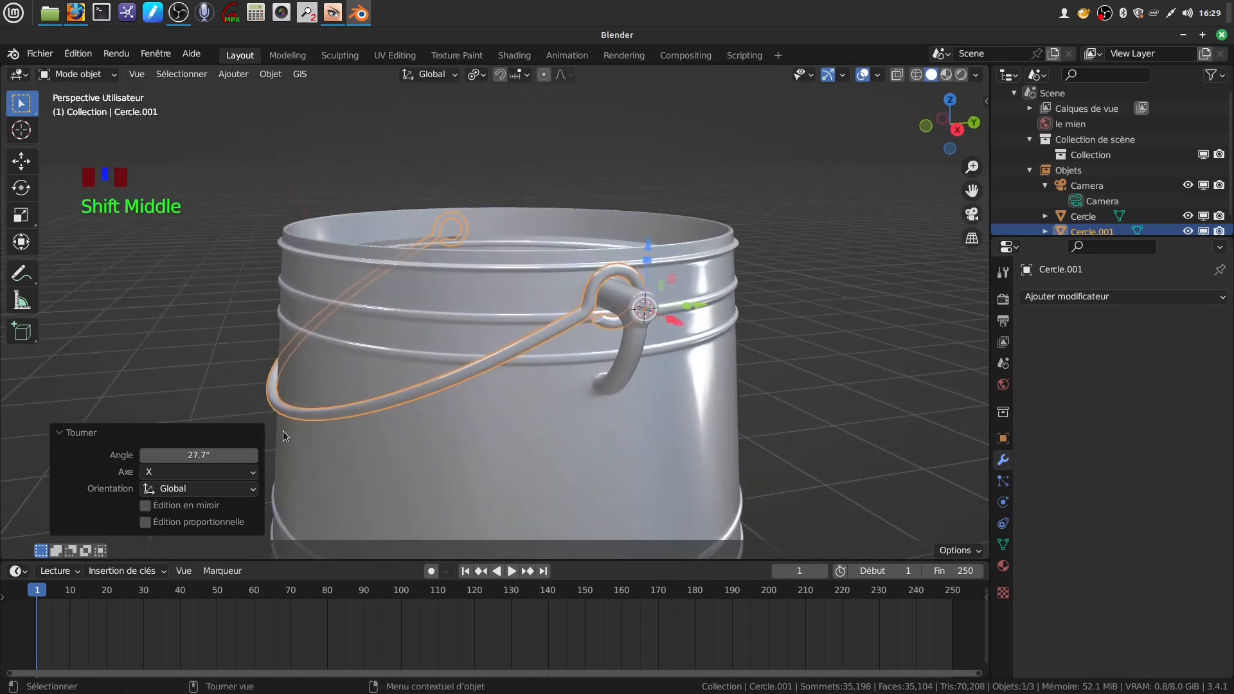
left_click_drag(647, 249, 646, 250)
middle_click_drag(672, 299, 433, 318)
middle_click_drag(438, 409, 648, 329)
left_click(309, 421)
Examine the whole cauldron and how the lowered carrying handle hangs from the side handles.
scroll(433, 414, "down", 2)
scroll(543, 447, "up", 2)
middle_click_drag(525, 322, 537, 241)
middle_click_drag(482, 298, 520, 273, "shift")
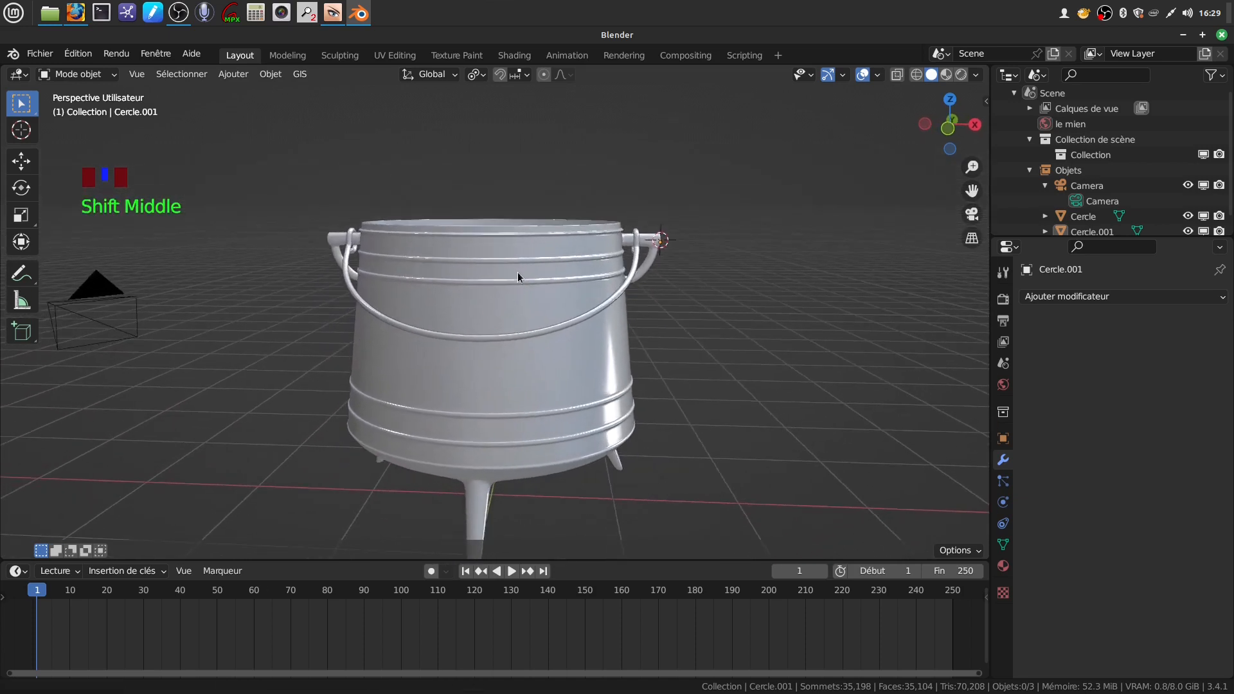
scroll(514, 280, "down", 2)
middle_click_drag(539, 419, 499, 442)
scroll(491, 437, "up", 1)
scroll(492, 437, "up", 1)
key("Tab")
key("Tab")
left_click(762, 361)
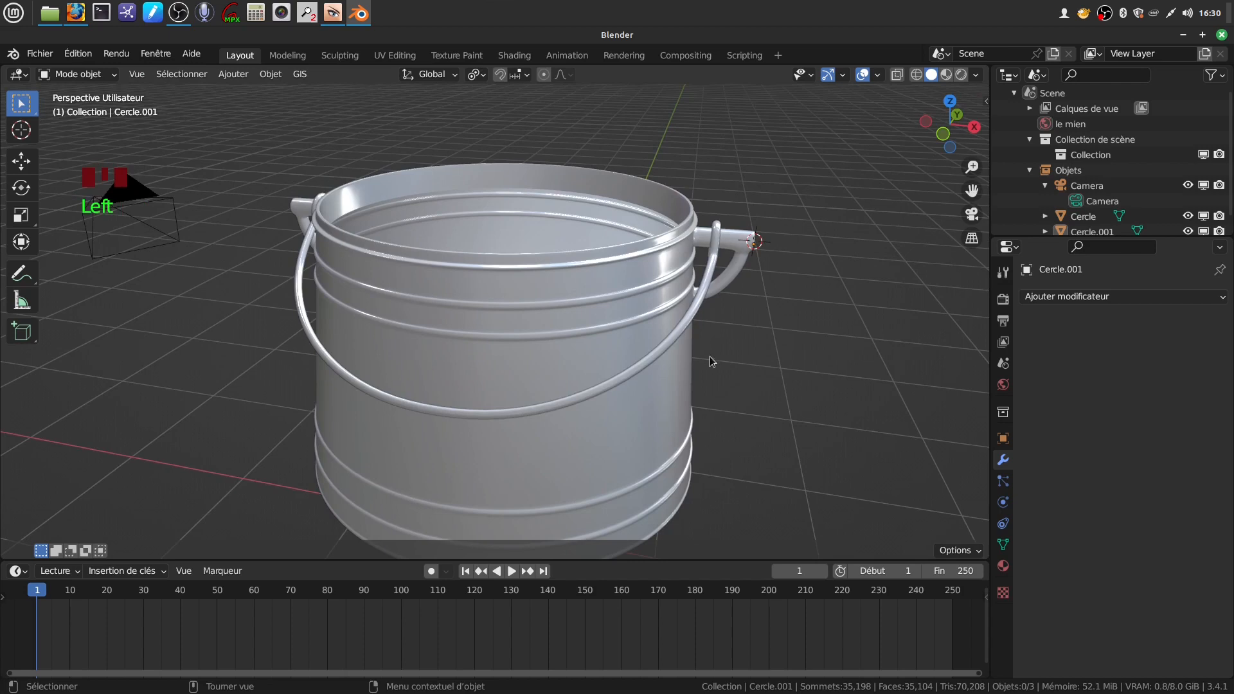
middle_click_drag(669, 336, 638, 406, "shift")
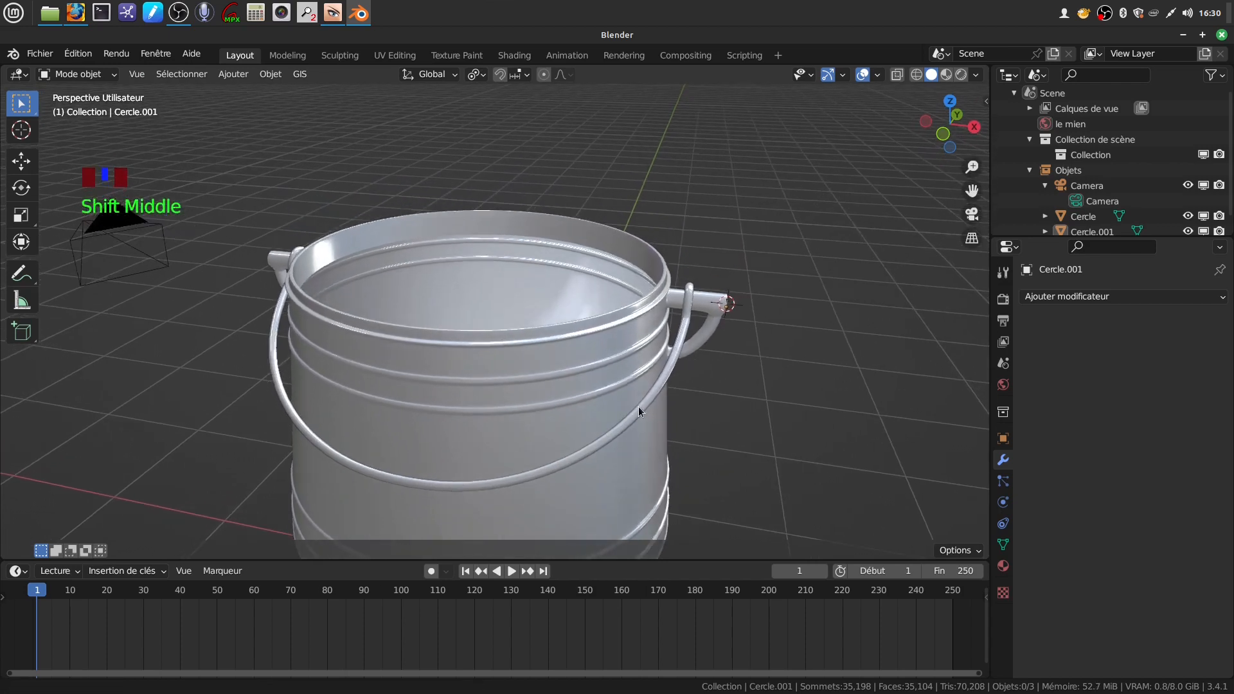
Check the carrying handle and the cauldron body for modifiers, leaving both deselected.
left_click(642, 408)
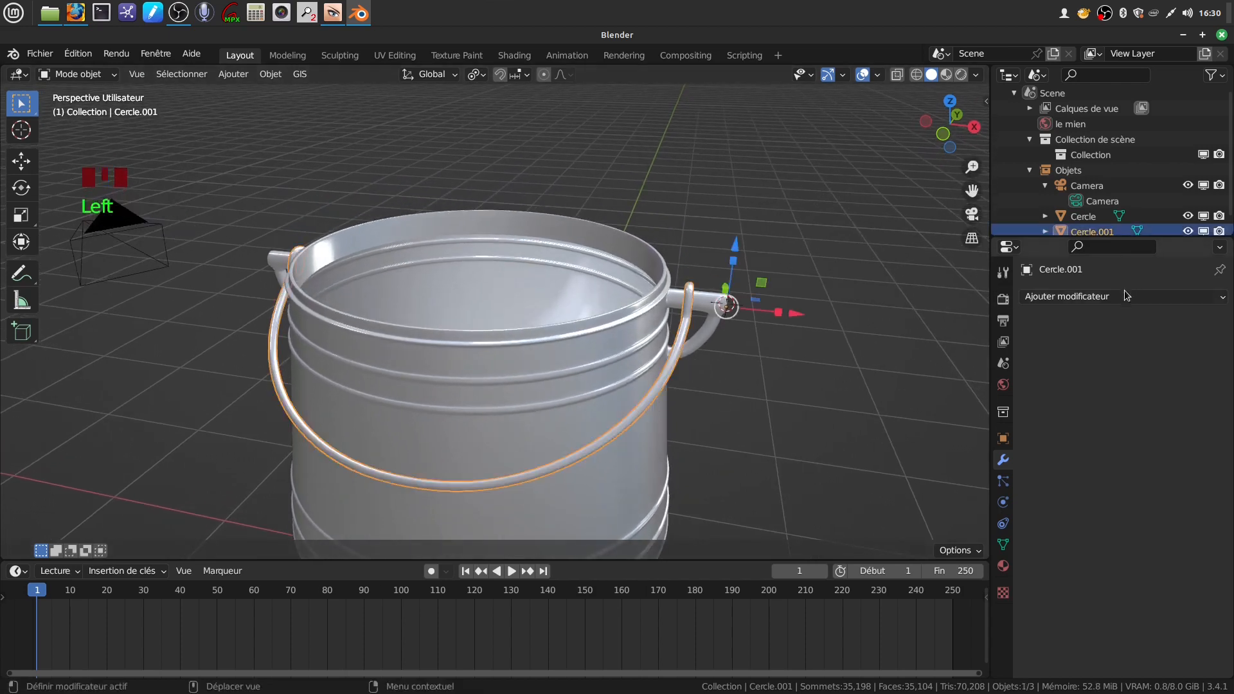
left_click(618, 329)
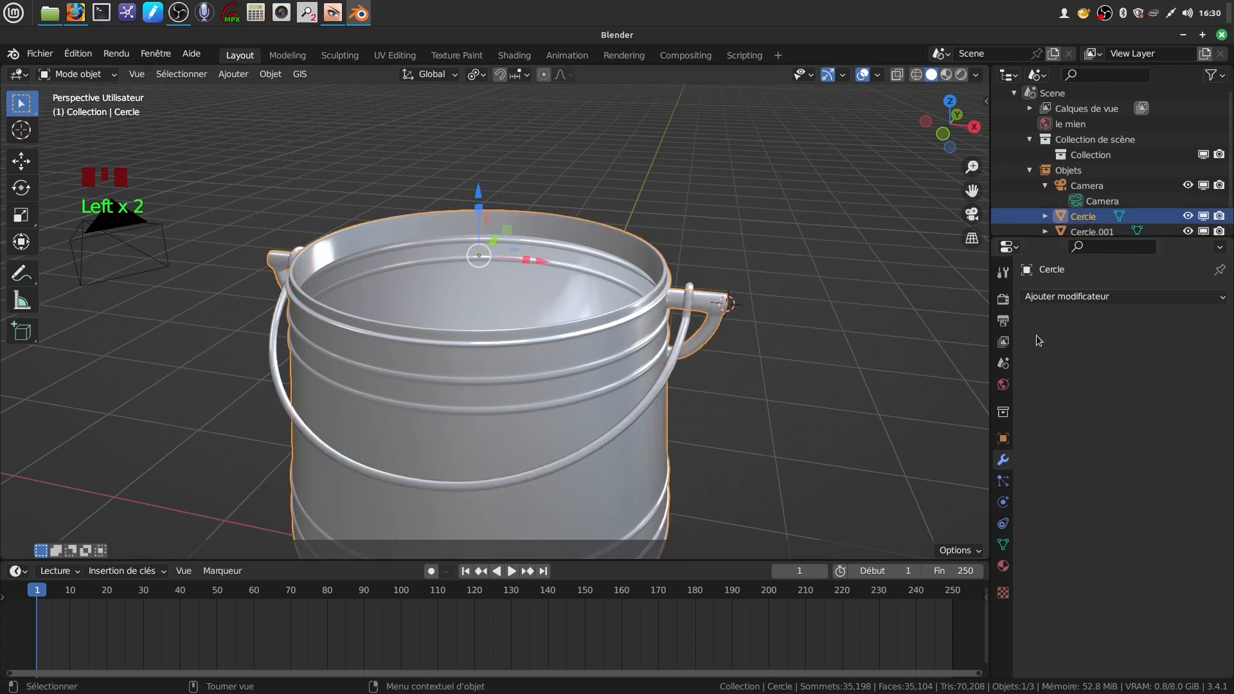
left_click(696, 397)
scroll(584, 409, "down", 3)
middle_click_drag(583, 410, 542, 363, "shift")
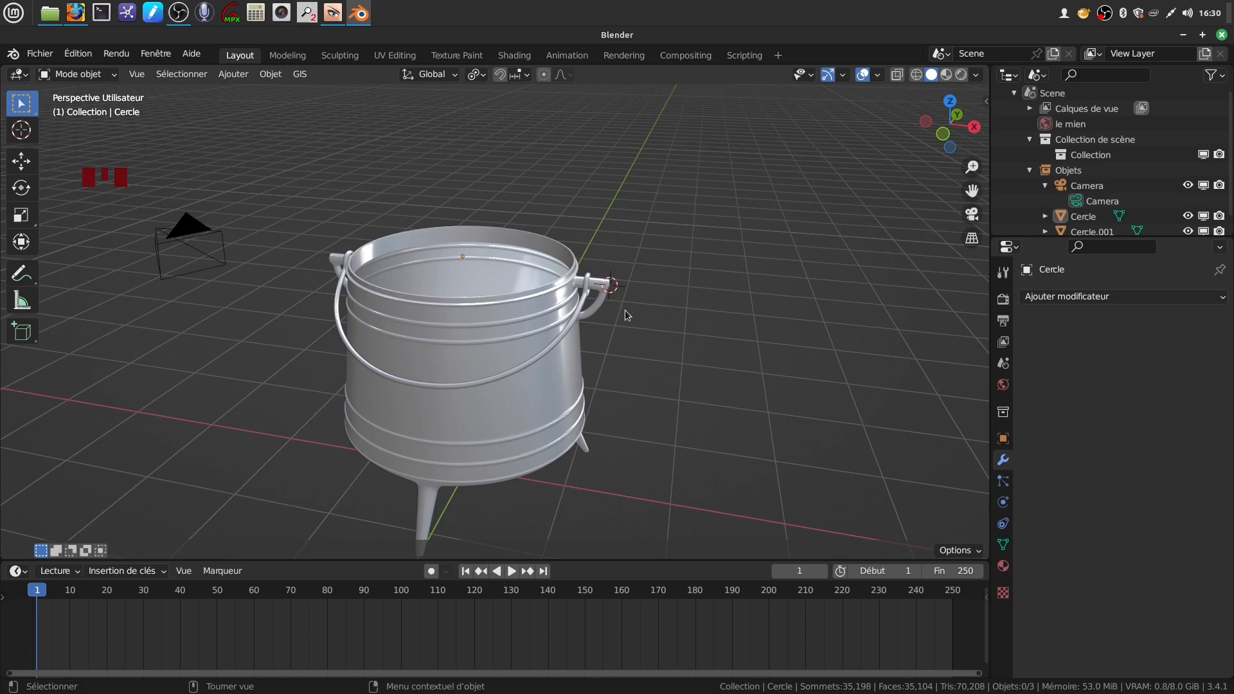
Snap the 3D cursor to the world origin.
key("shift+s")
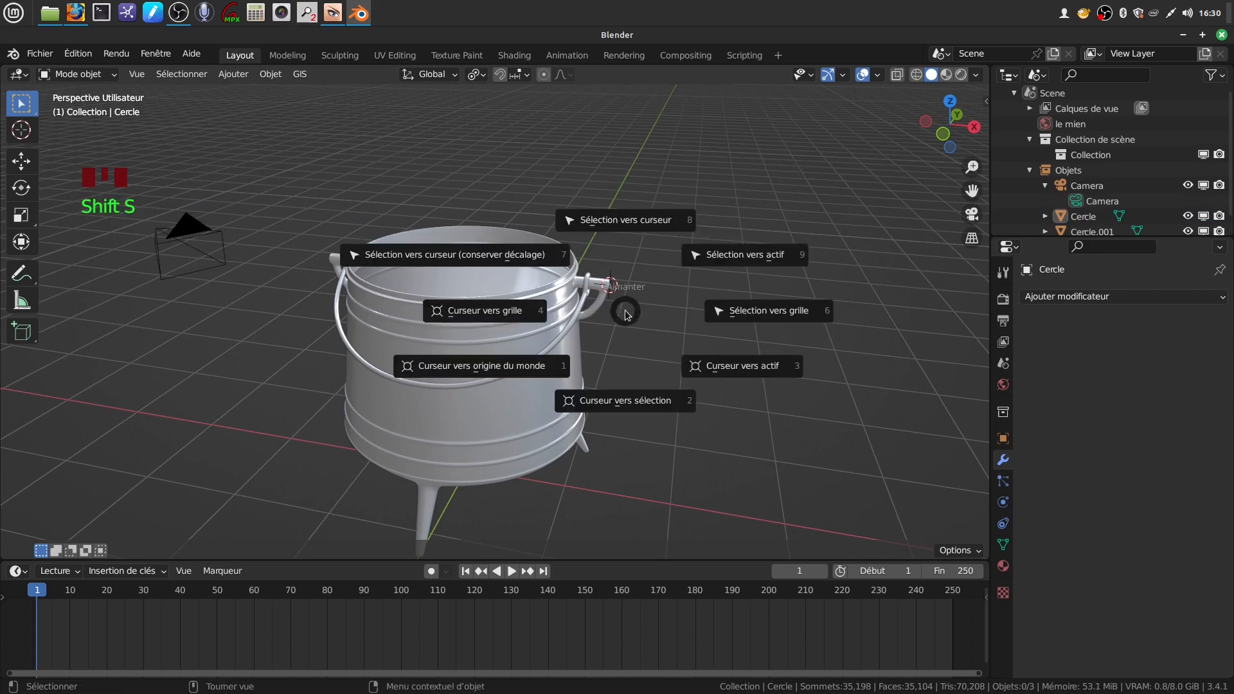
left_click(494, 368)
left_click(222, 416)
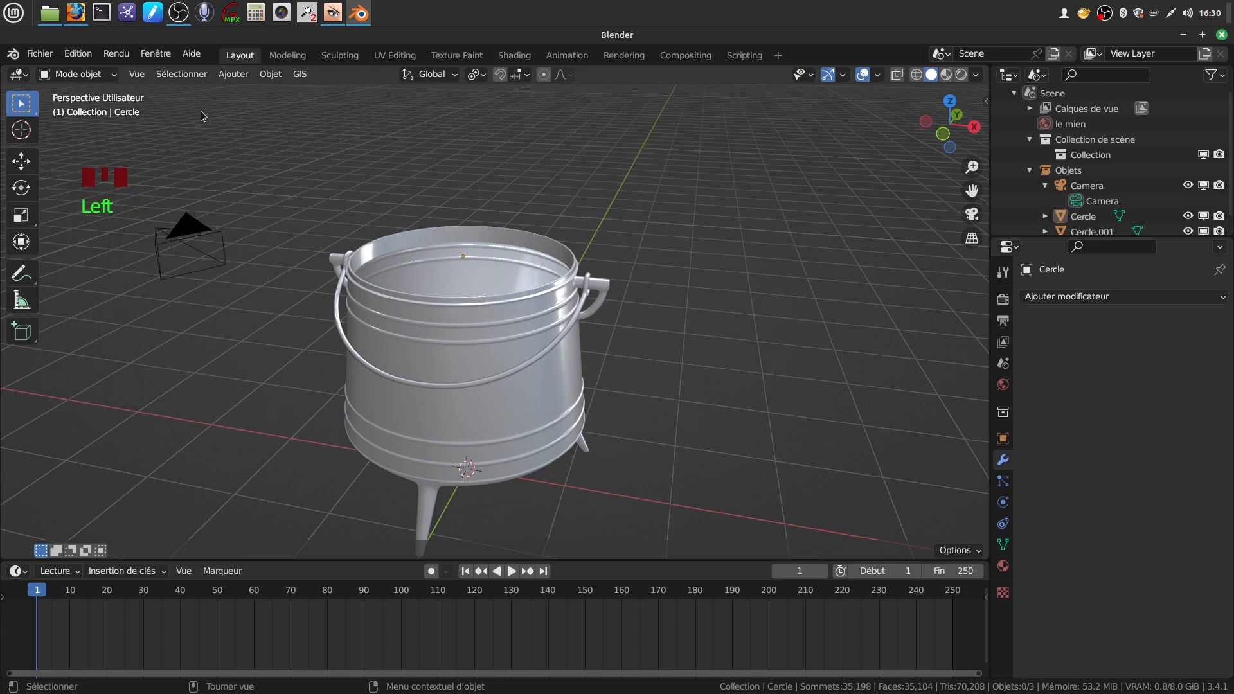
Add a 24-vertex mesh circle of 1 m radius and raise it about 2.26 m to the cauldron's rim.
left_click(222, 79)
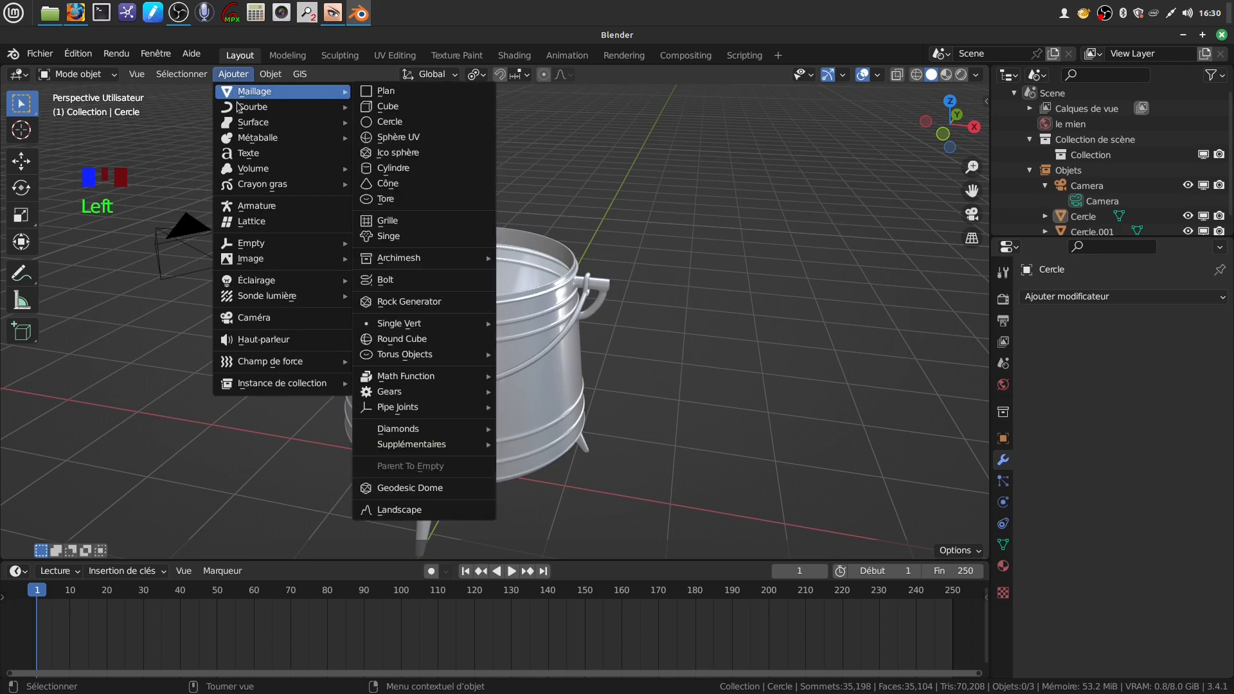
left_click(386, 121)
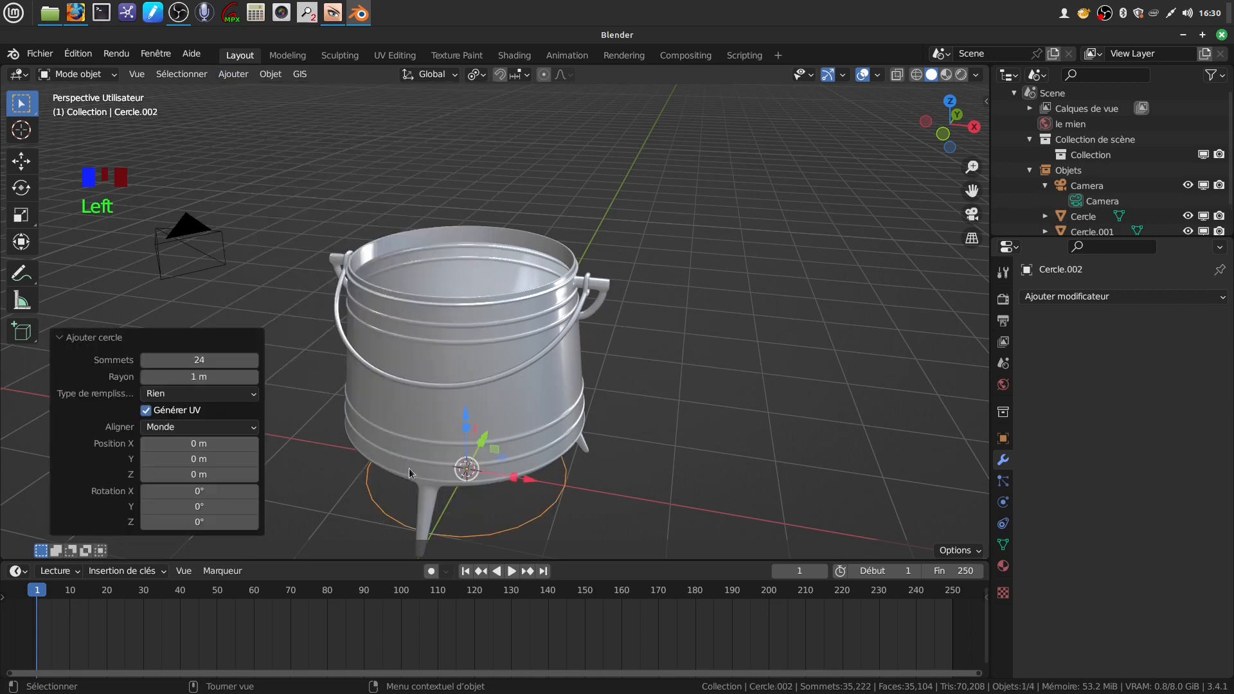
middle_click_drag(564, 460, 572, 414)
key("KP_1")
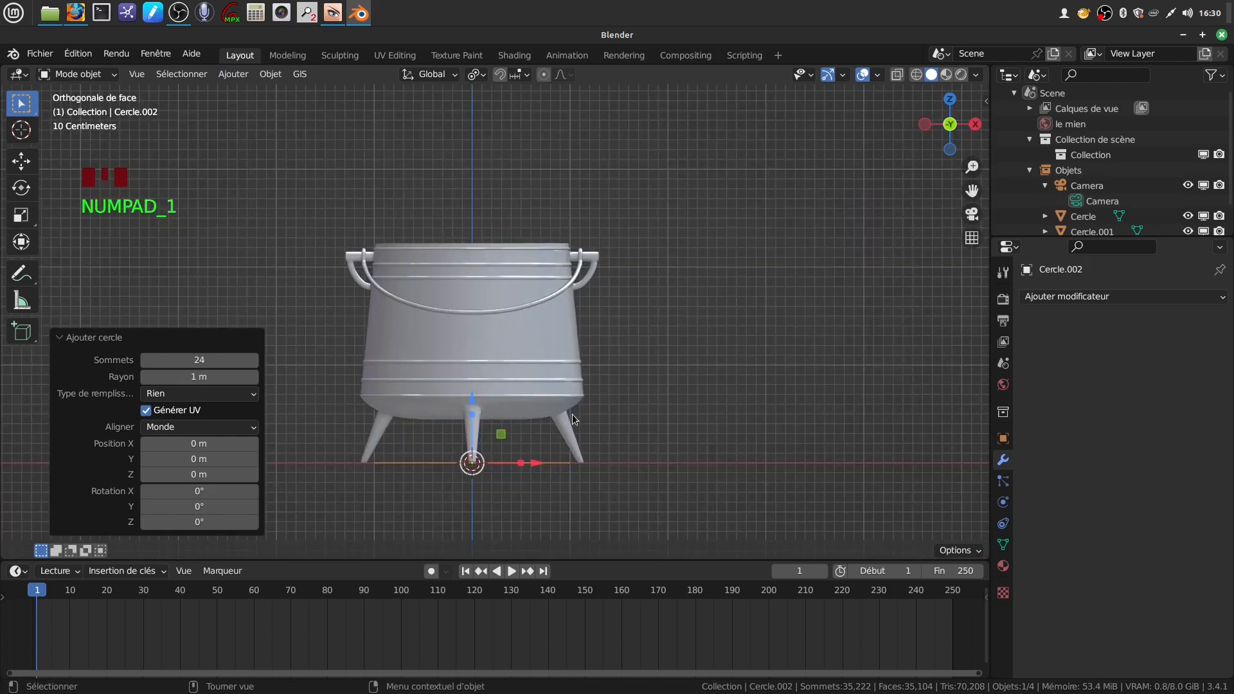
left_click_drag(469, 397, 470, 175)
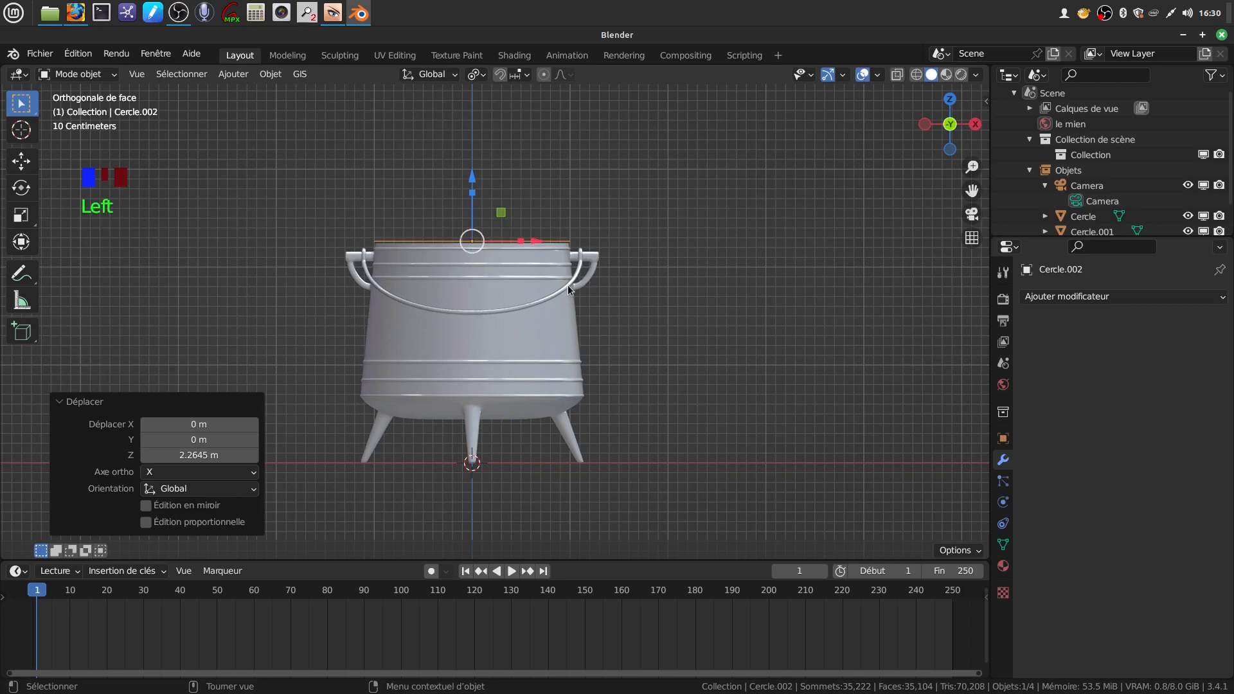
Lower the circle about 0.038 m into the rim and scale it to 0.993.
scroll(568, 284, "up", 2)
middle_click_drag(561, 274, 557, 356, "shift")
scroll(548, 376, "up", 2)
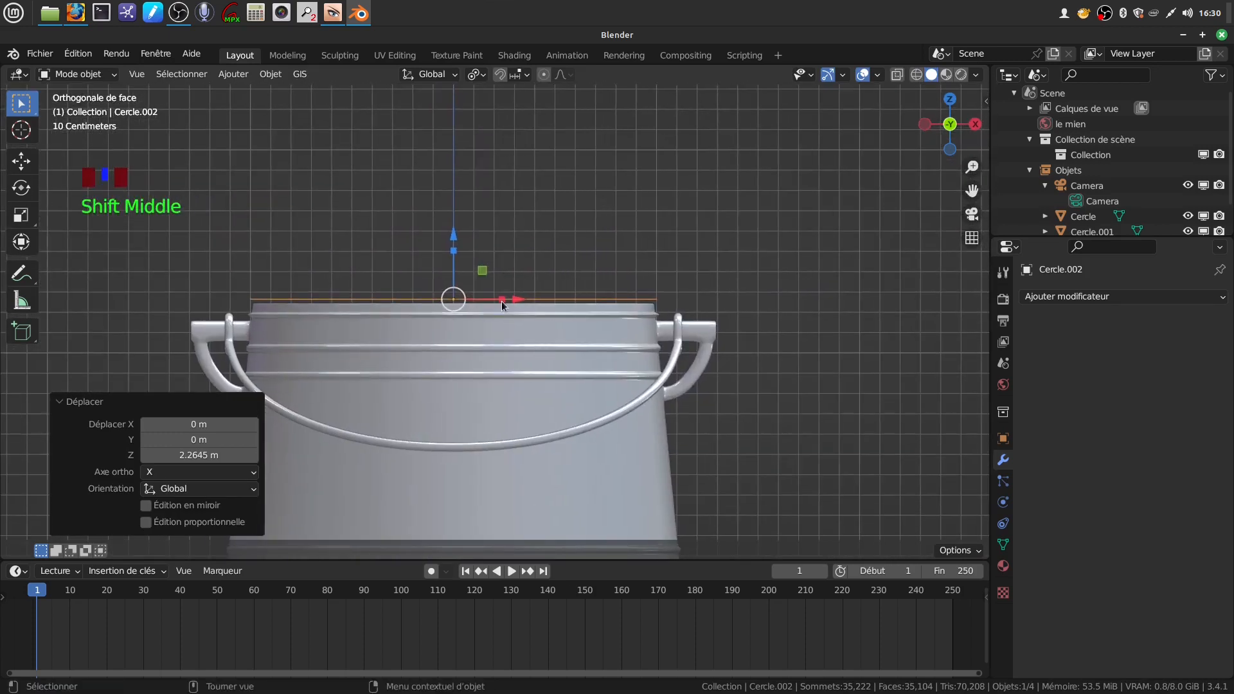
left_click_drag(454, 239, 454, 243)
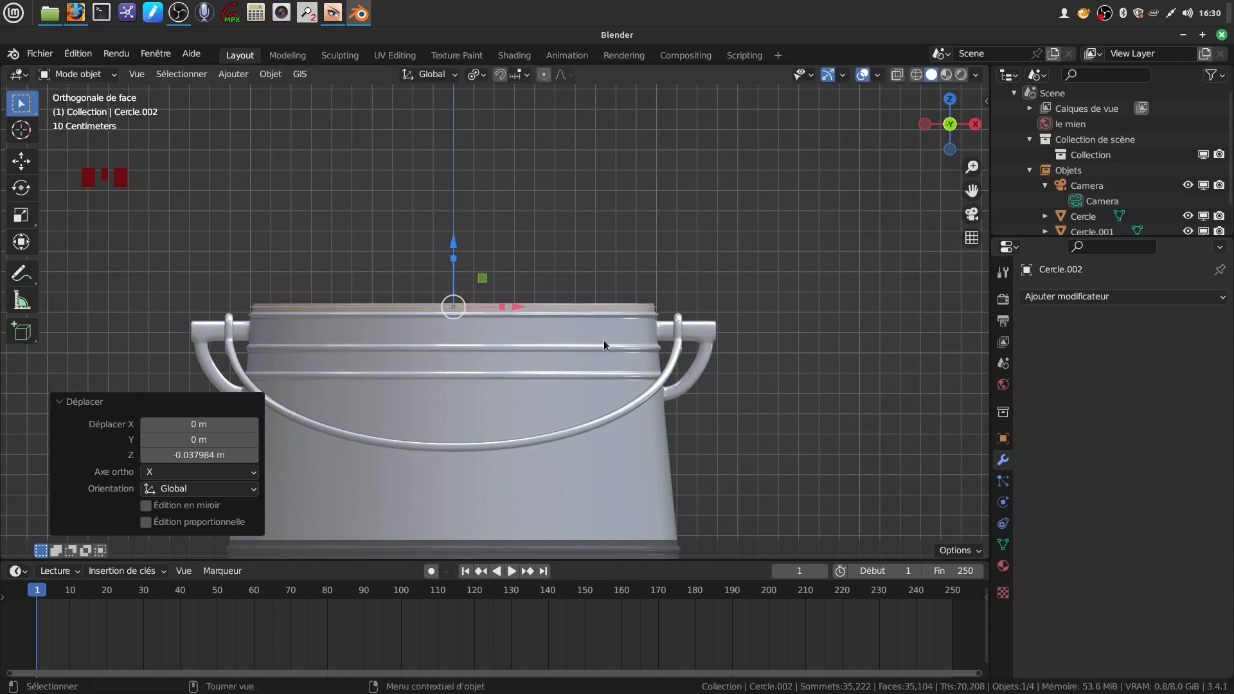
key("s")
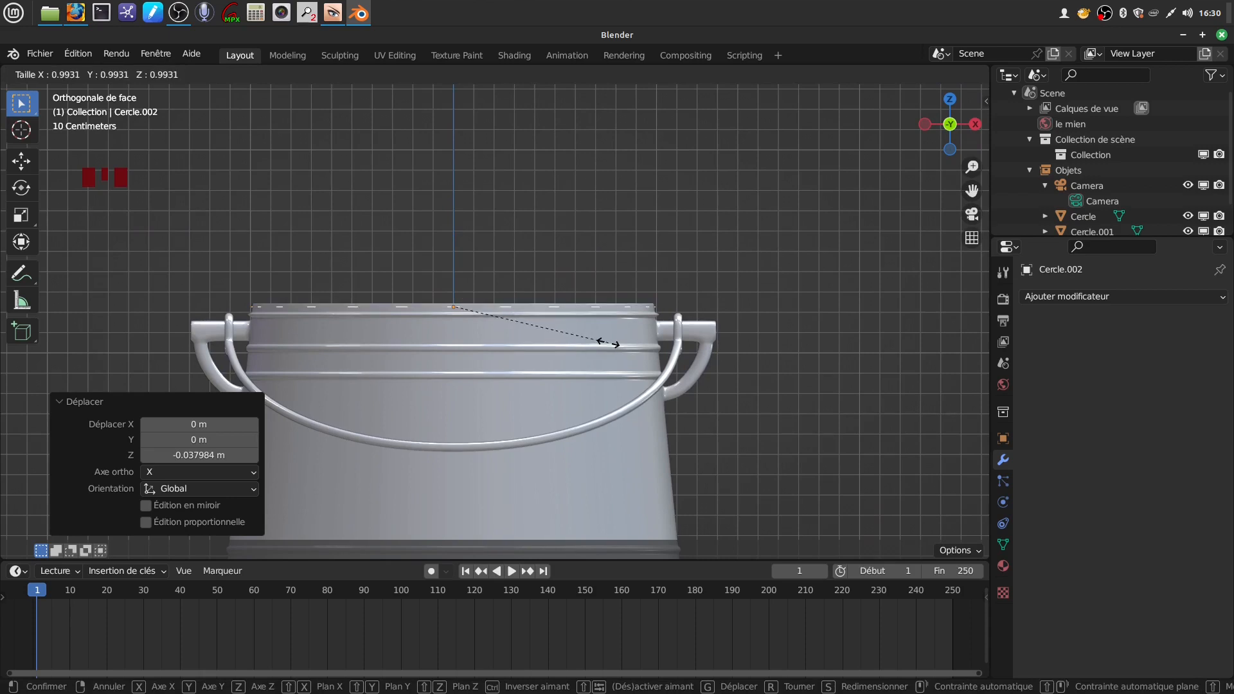
left_click(607, 343)
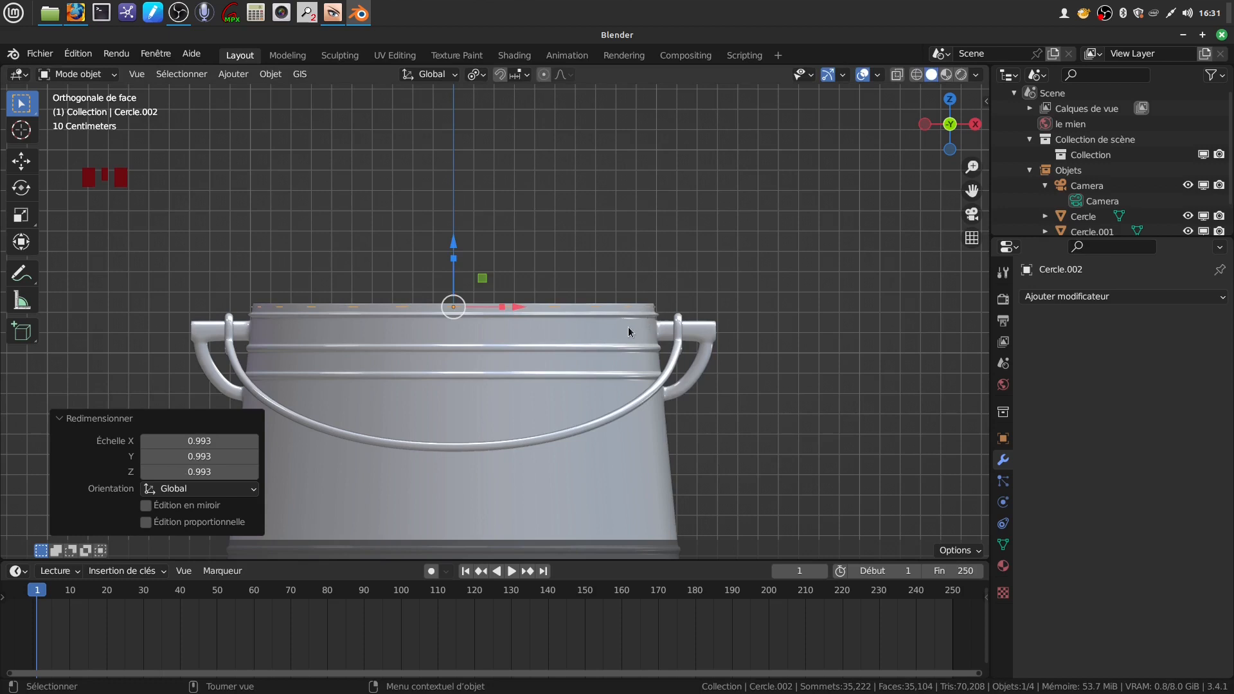
Extrude the circle's vertices outward in Edit Mode, scaling the new loop slightly beyond the rim to about 1.02.
key("Tab")
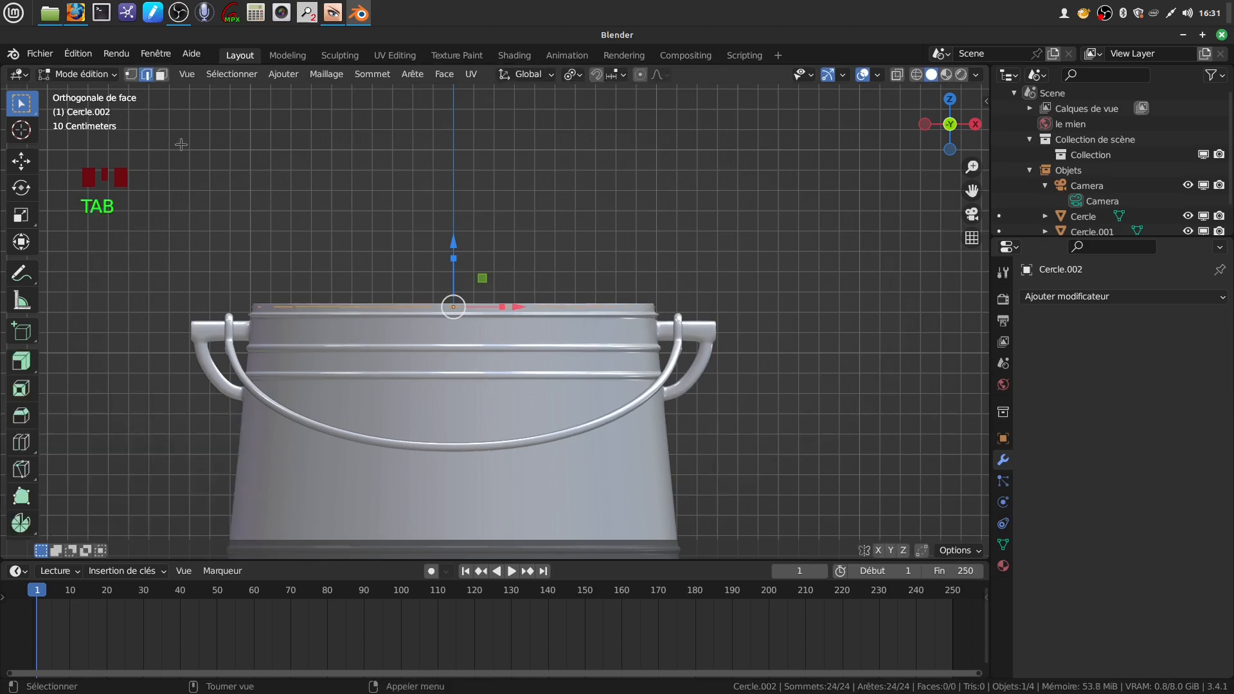
left_click(131, 75)
middle_click_drag(493, 253, 621, 346)
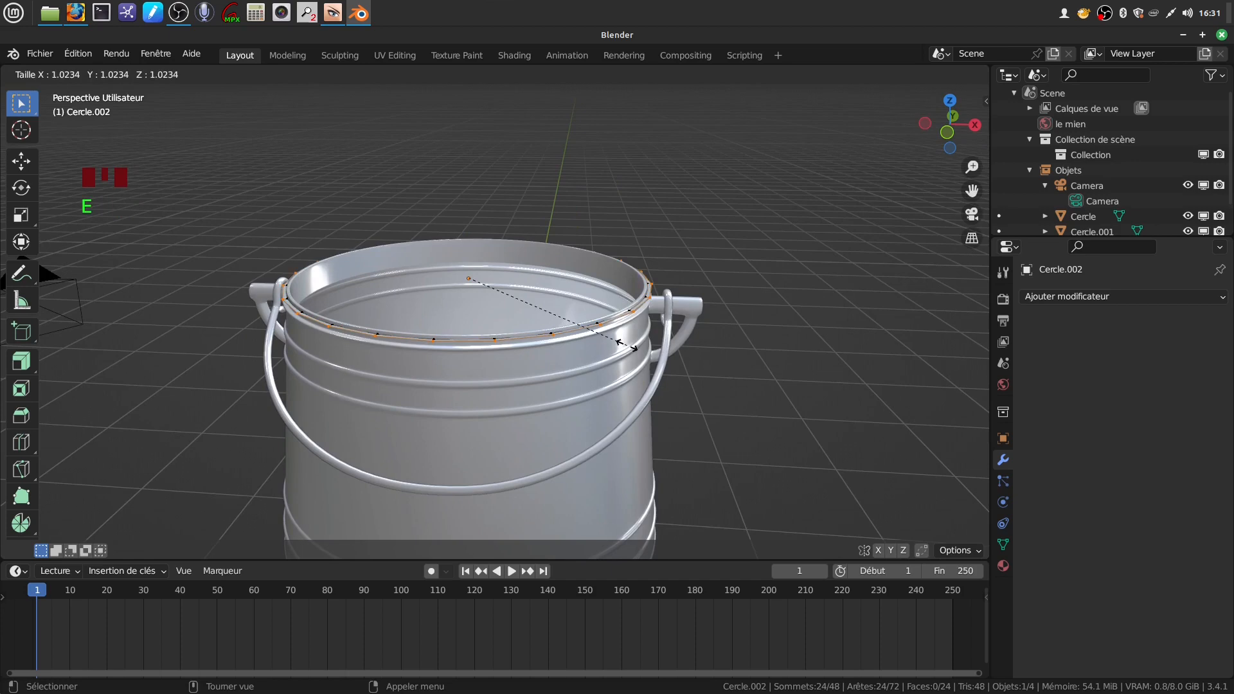
left_click(635, 347)
middle_click_drag(631, 344, 611, 337)
Extrude the outer loop upward about 0.235 m to form the lid's side wall and adjust the top loop's scale.
key("e")
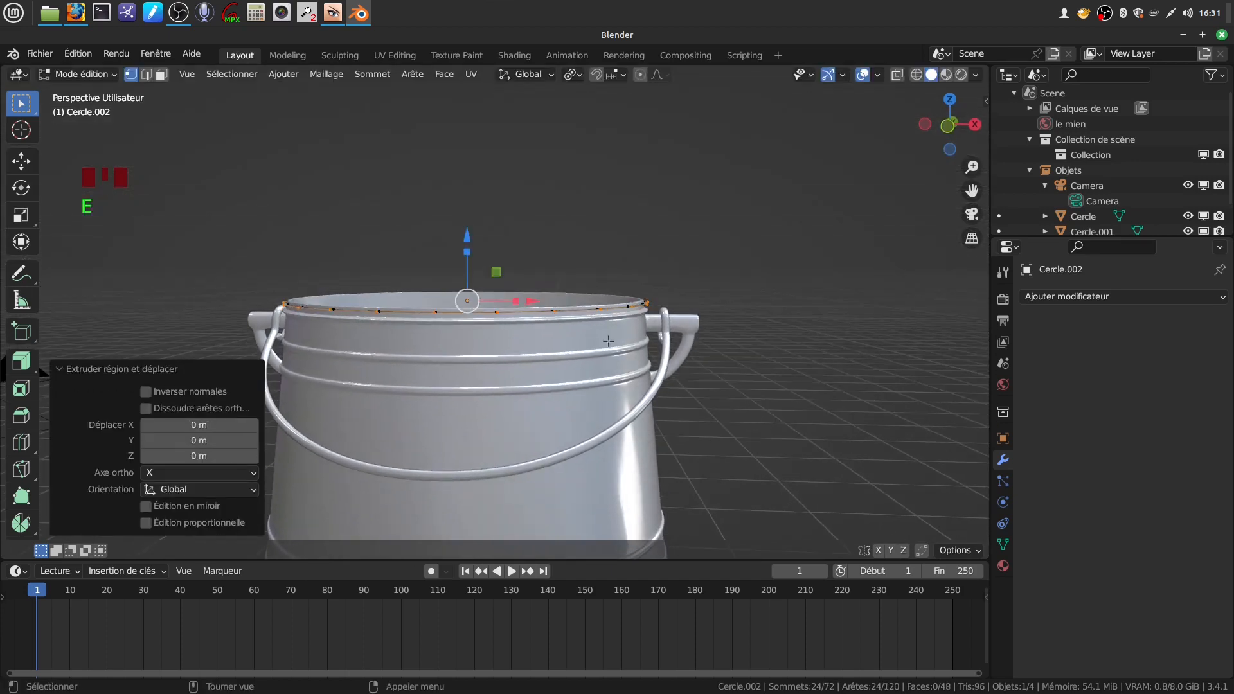
left_click_drag(470, 234, 466, 200)
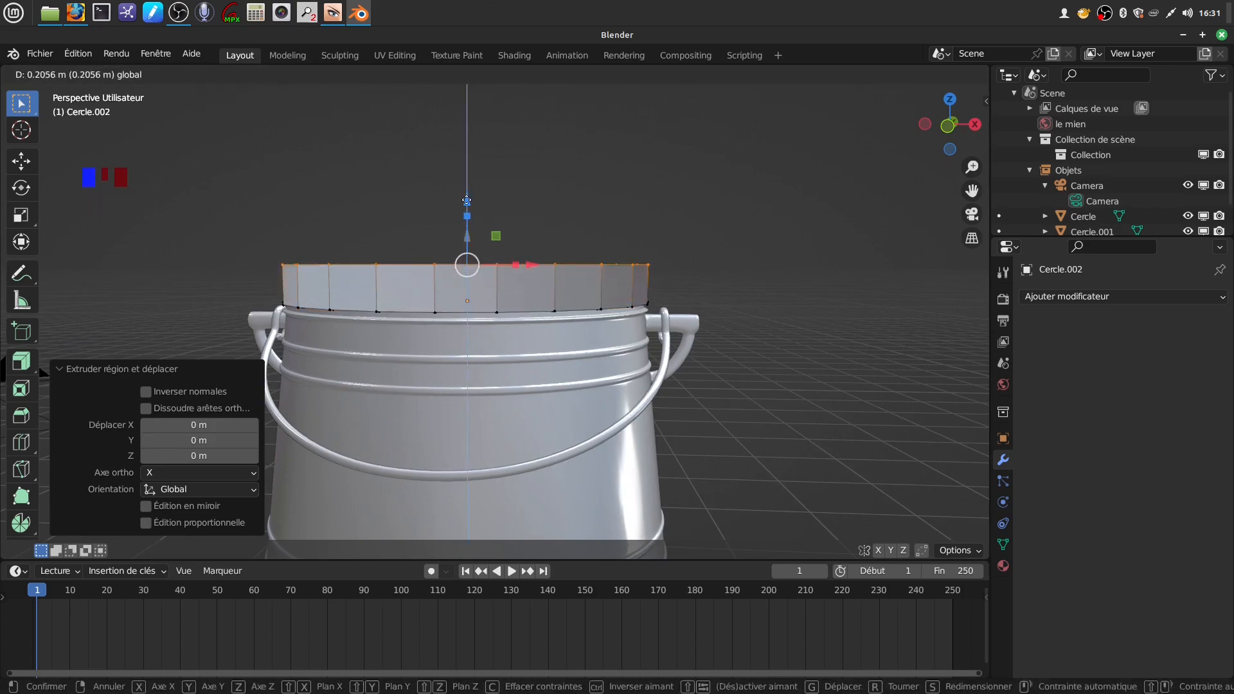
left_click_drag(467, 200, 475, 195)
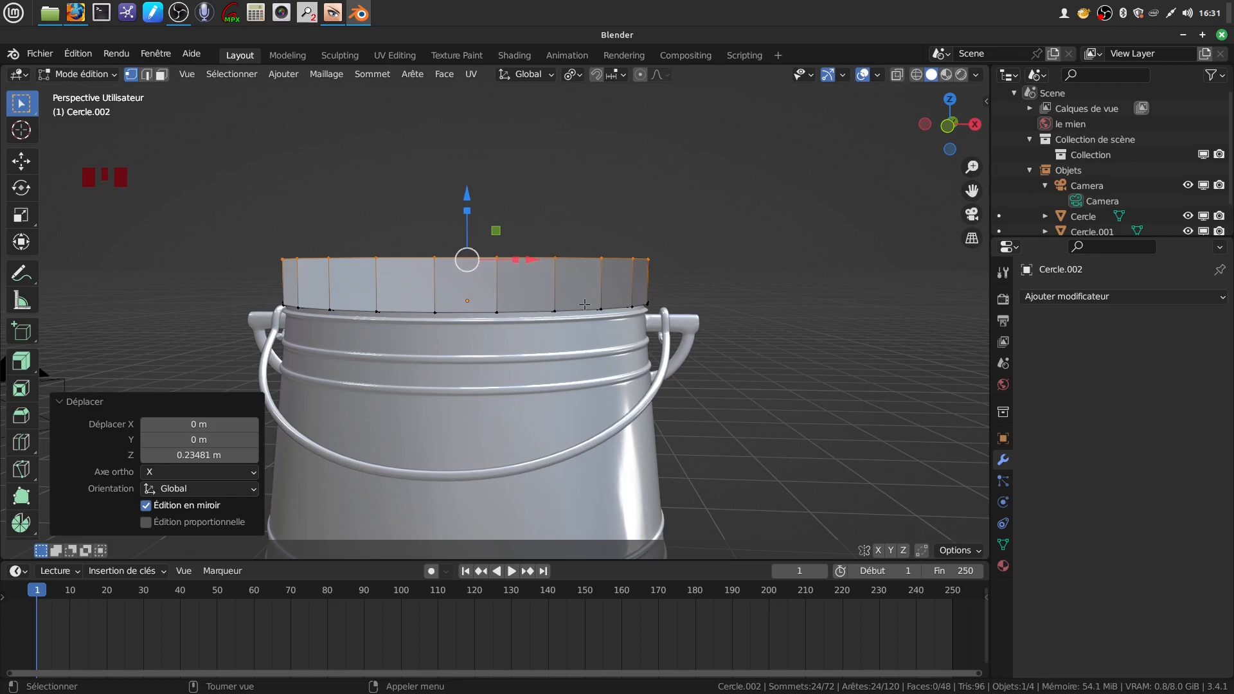
key("s")
left_click(626, 316)
Extrude the lid's top loop inward as a first ring and raise it about 0.053 m.
middle_click_drag(627, 316, 650, 372)
key("e")
key("s")
left_click(564, 331)
middle_click_drag(565, 331, 458, 215)
left_click_drag(455, 212, 455, 201)
Extrude a second ring inward on the lid's top and raise its inner loop about 0.031 m.
middle_click_drag(626, 335, 630, 357)
key("e")
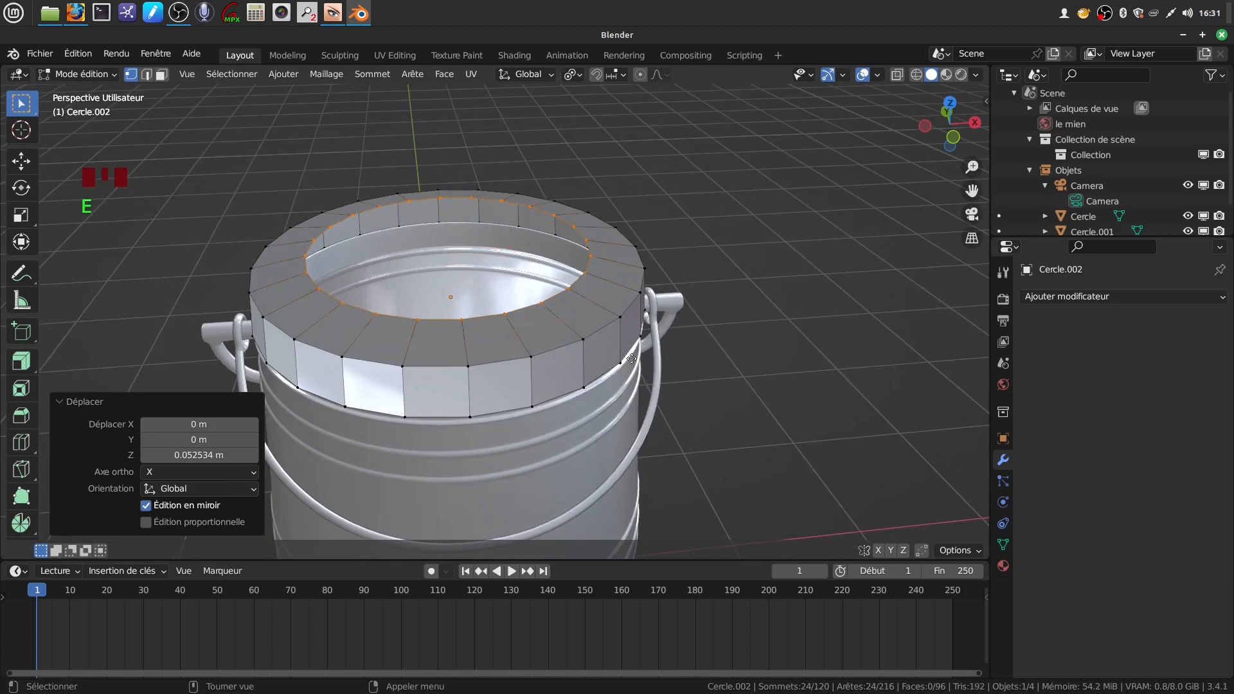
key("s")
left_click(559, 336)
middle_click_drag(559, 336, 510, 262)
left_click_drag(471, 261, 471, 255)
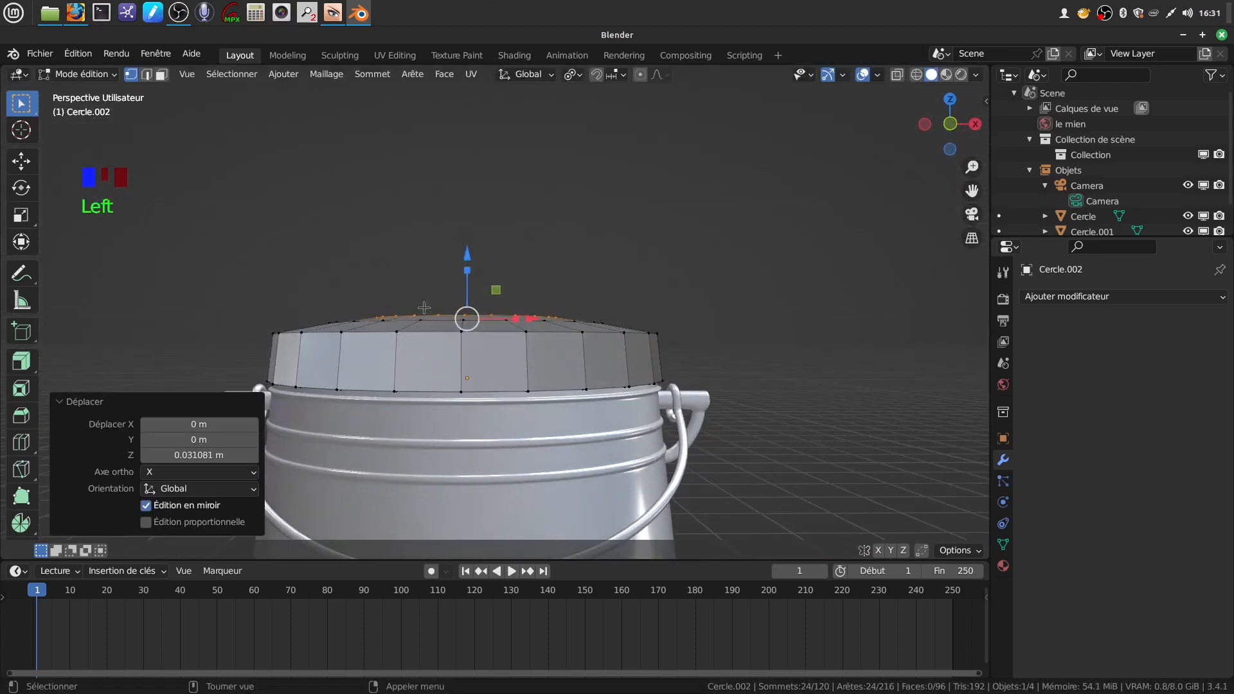
Extrude the lid's inner loop inward at a scale of 0.155 and close the remaining hole with Grid Fill.
middle_click_drag(496, 320, 518, 389)
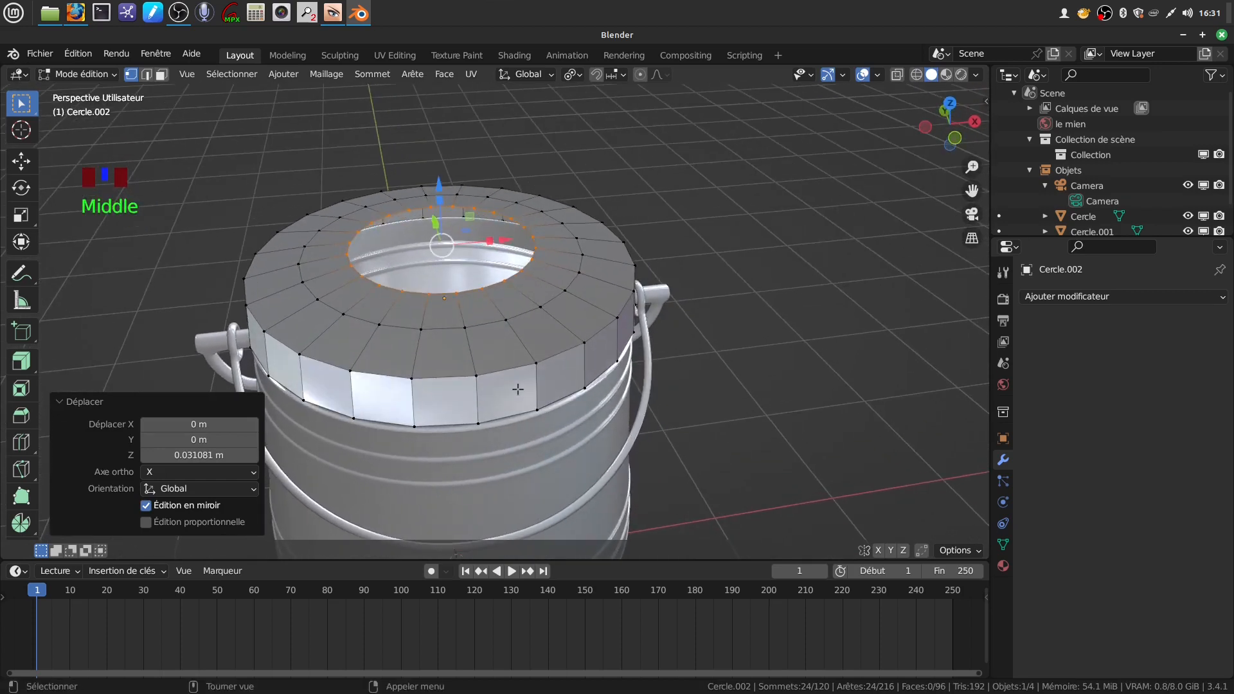
key("e")
key("s")
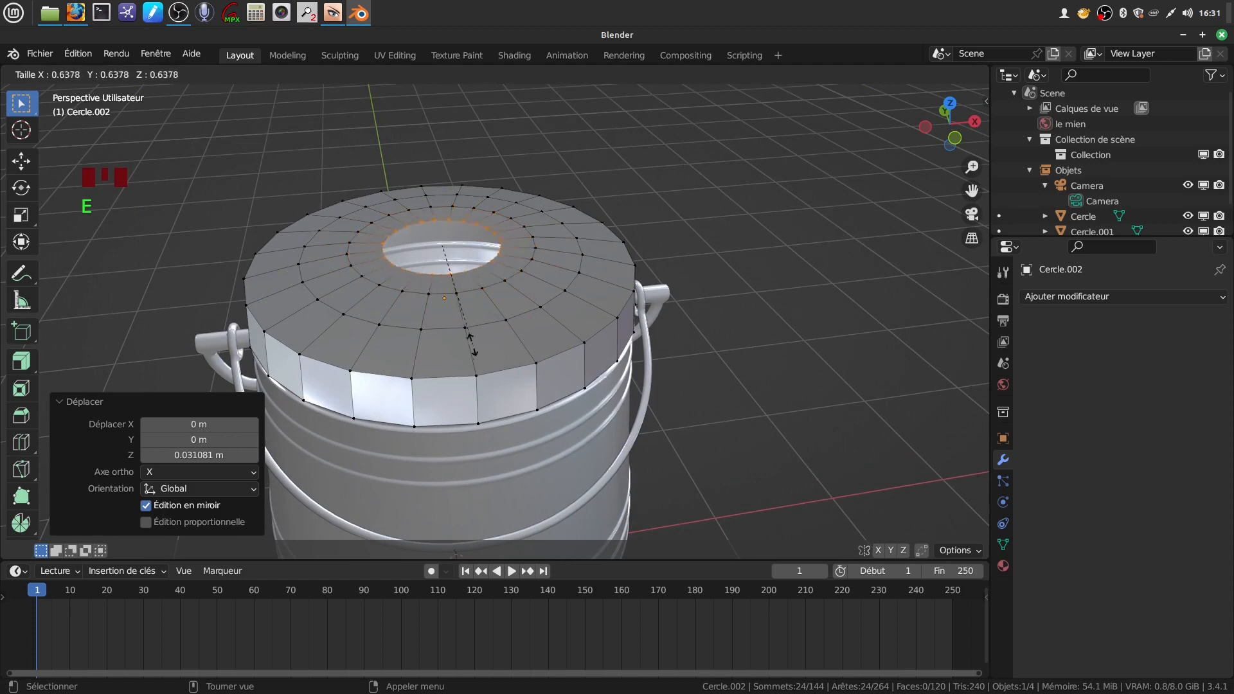
left_click(448, 273)
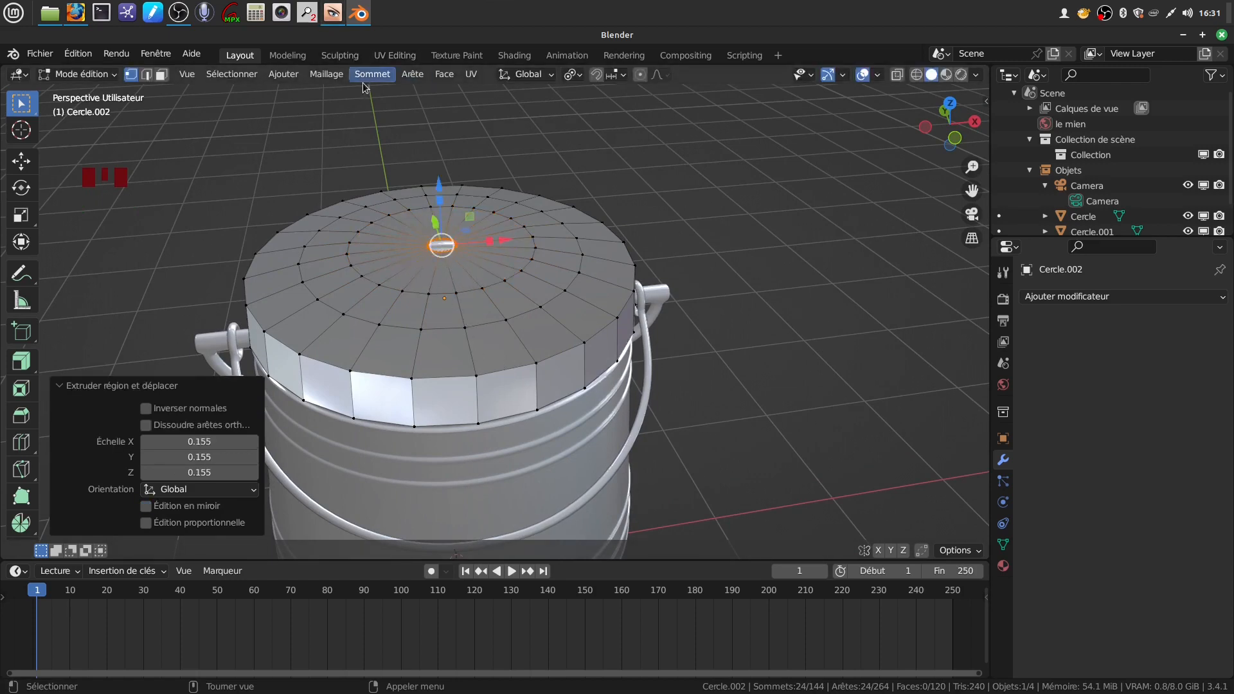
left_click(444, 74)
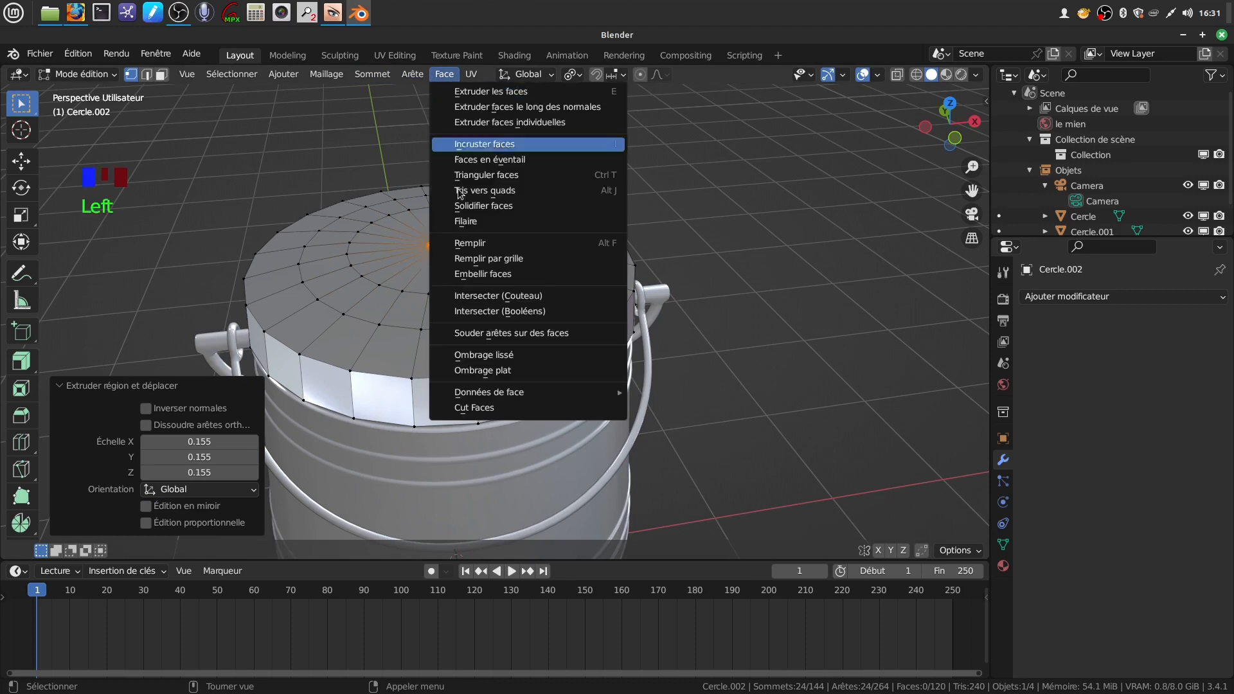
left_click(525, 260)
middle_click_drag(527, 261, 537, 296)
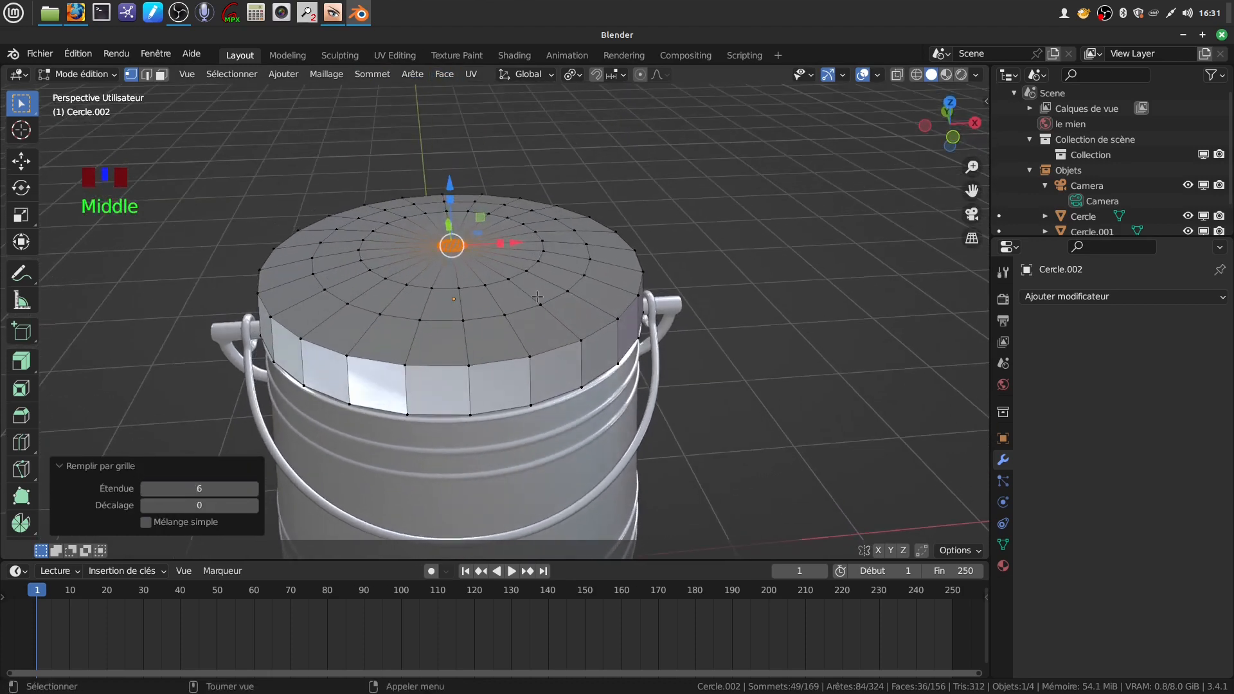
Bevel the lid's upper outer edge loop with two segments and a width of about 0.166 m.
key("Tab")
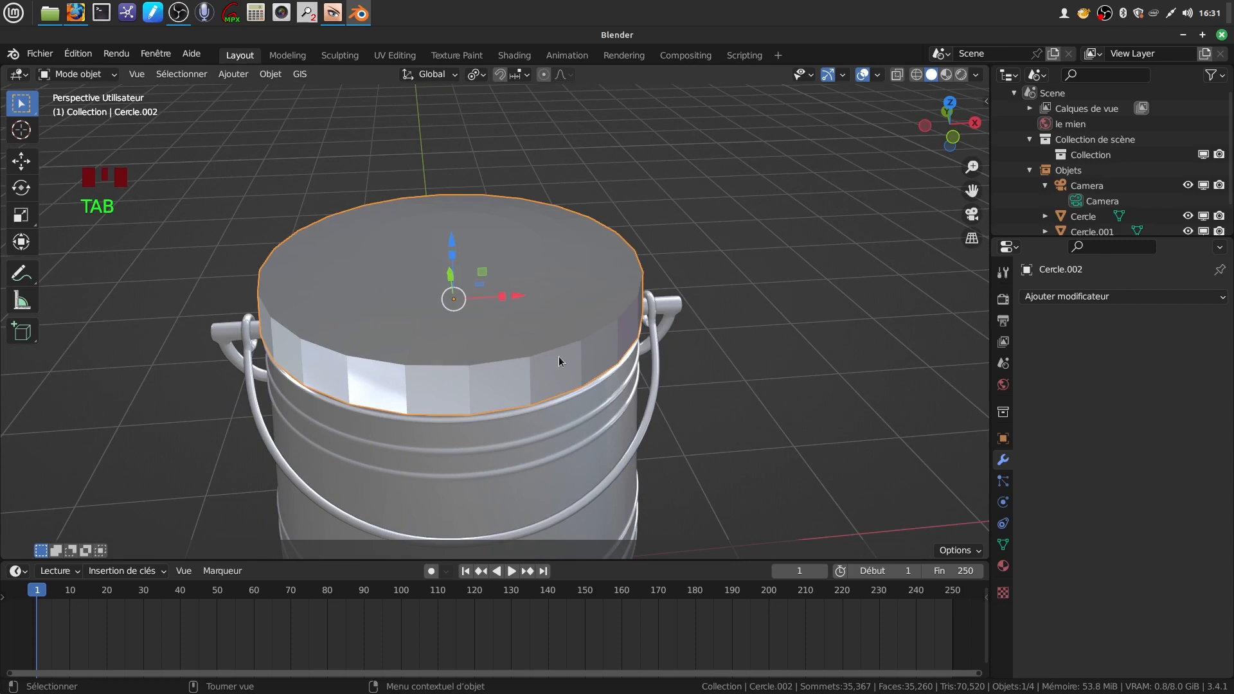
key("Tab")
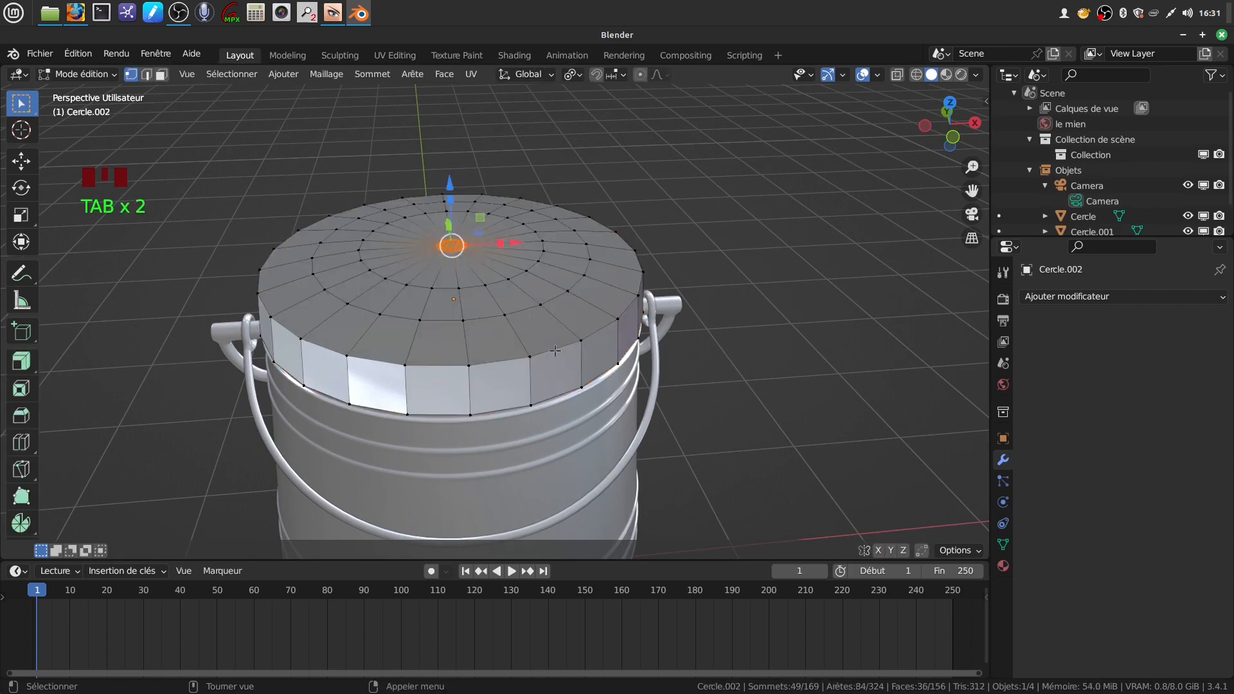
left_click(555, 351, "alt")
key("ctrl+b")
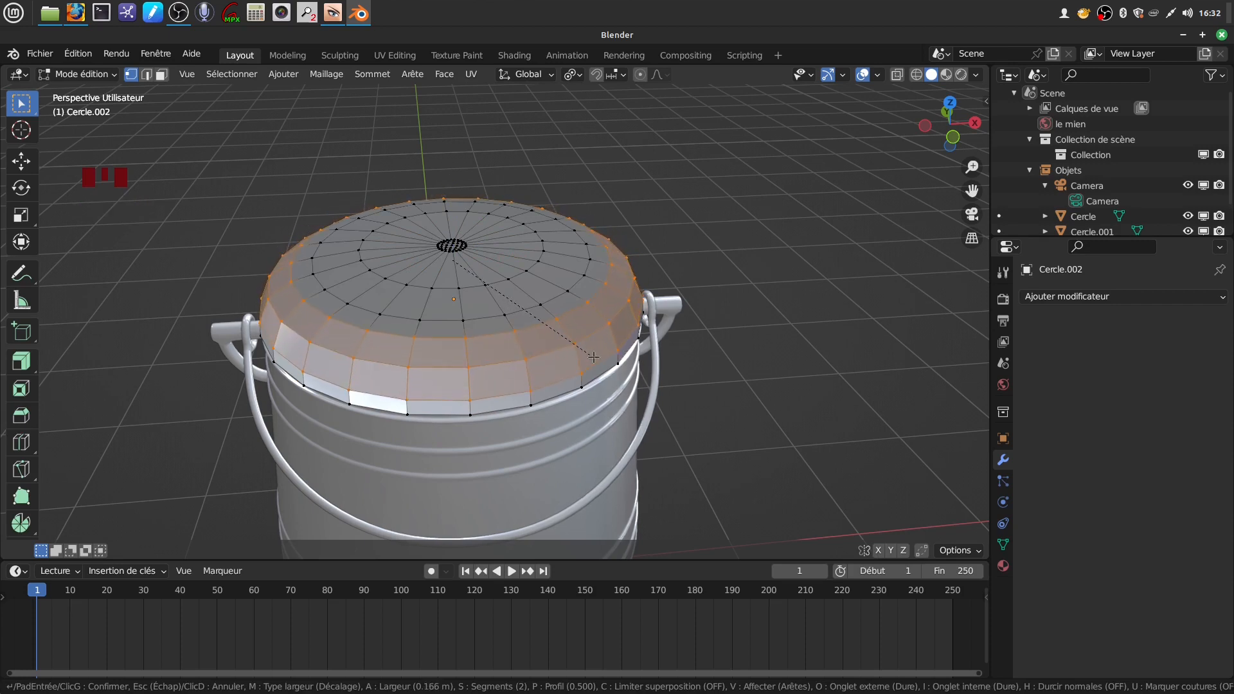
left_click(593, 357)
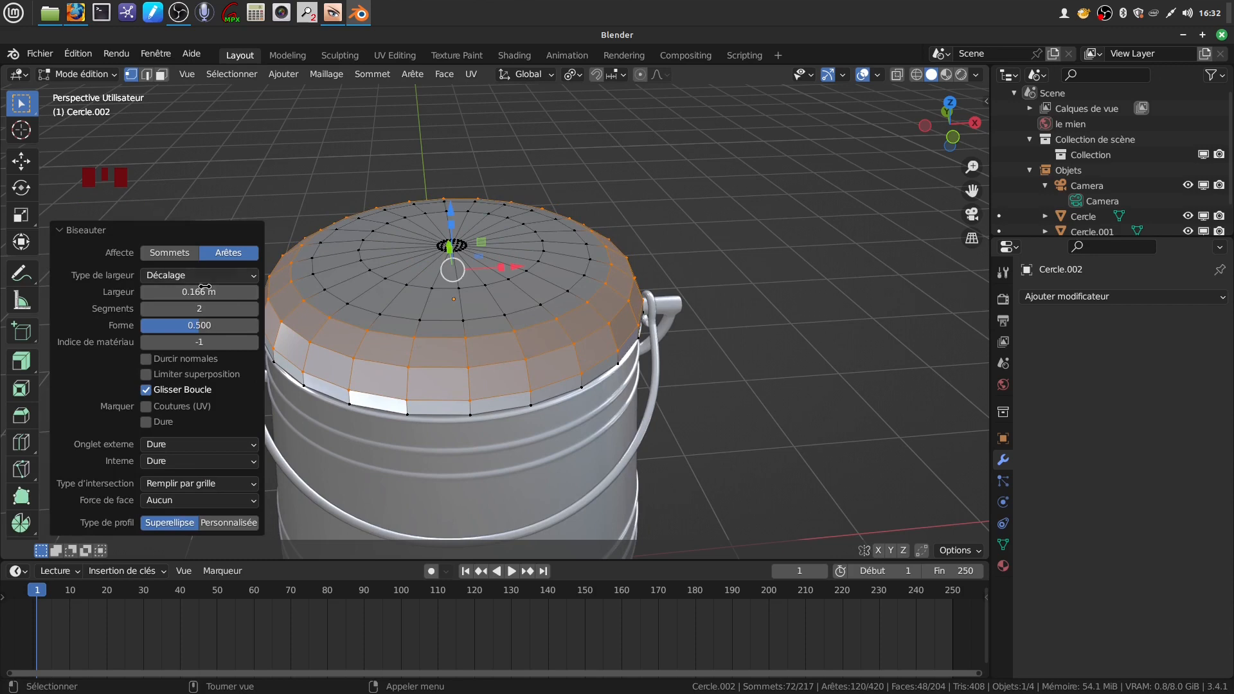
middle_click_drag(686, 354, 645, 335)
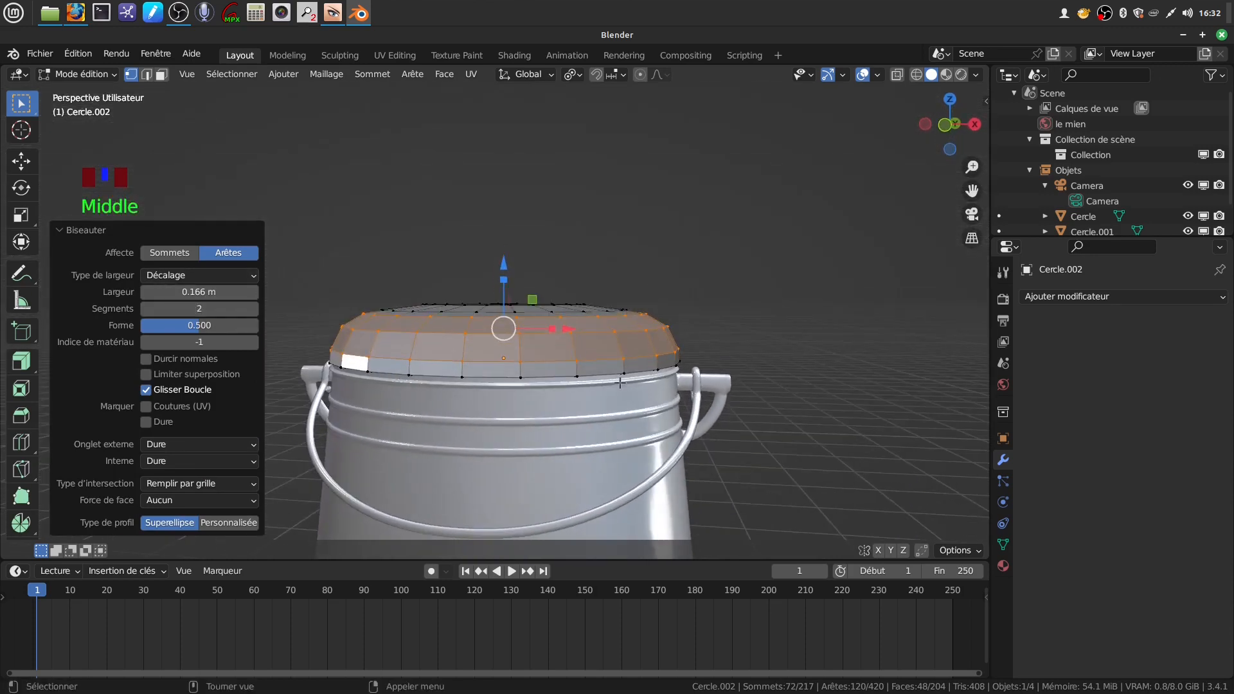
Isolate the lid in local view and switch to edge selection in Edit Mode to work on its underside.
key("Tab")
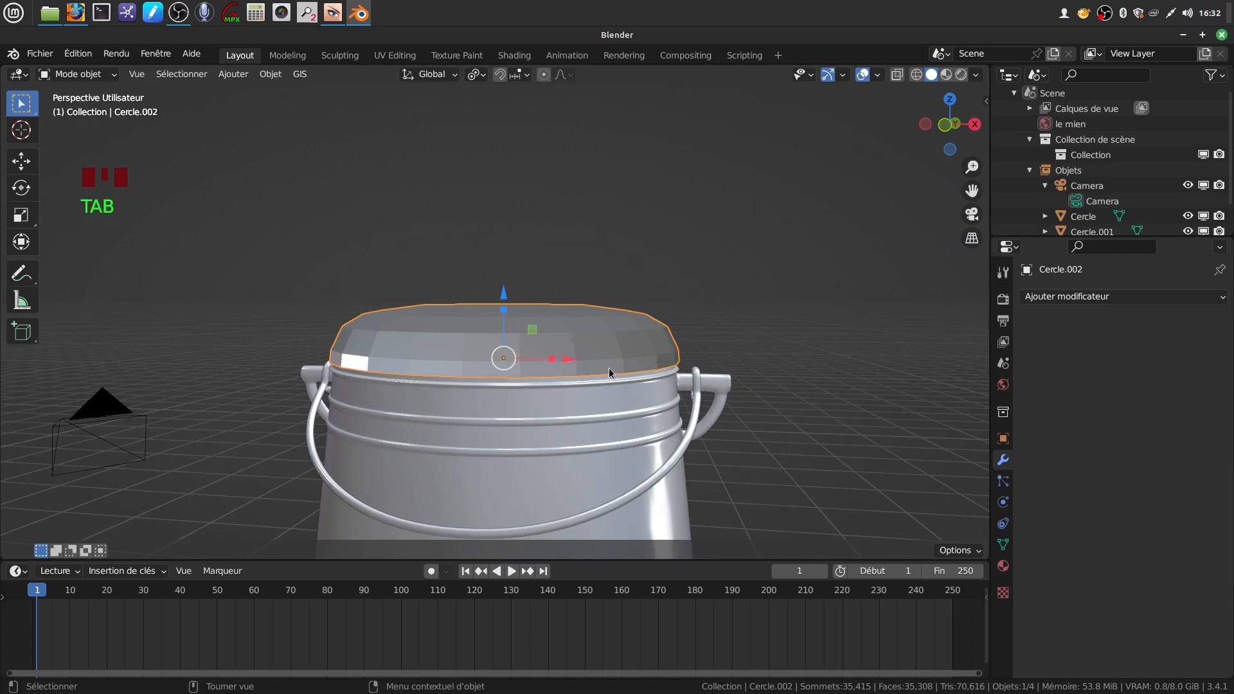
key("KP_Divide")
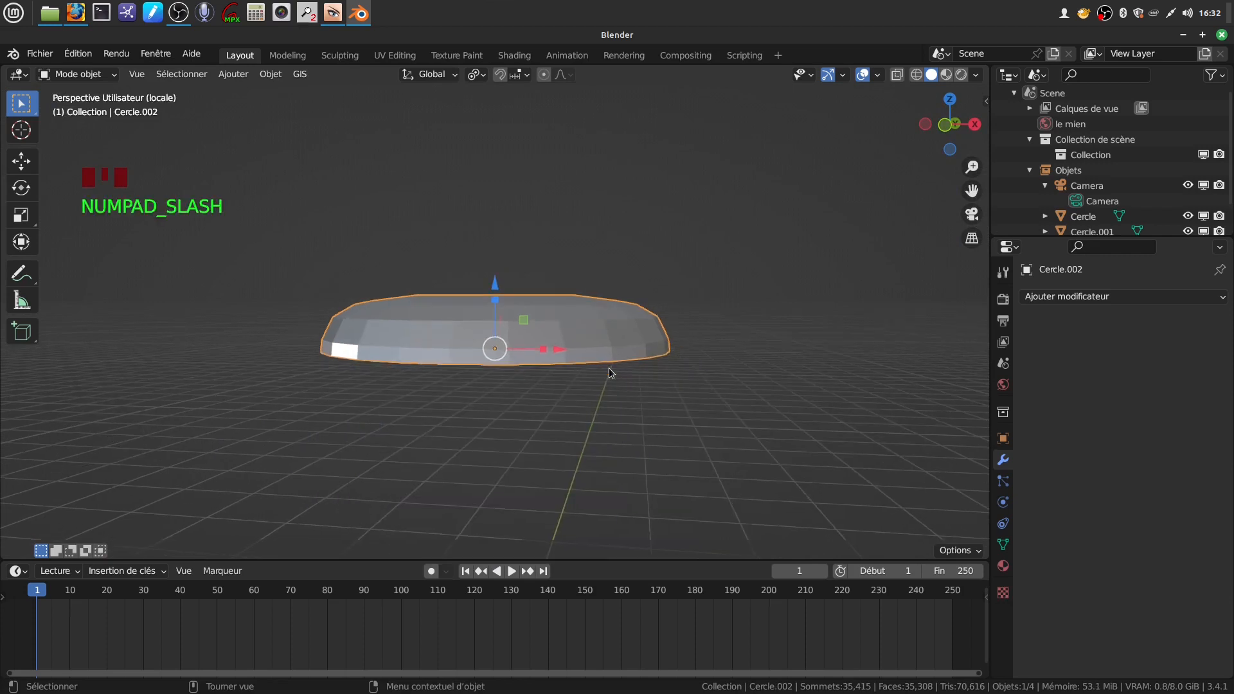
key("Tab")
middle_click_drag(608, 367, 526, 265)
scroll(612, 283, "up", 3)
left_click(147, 74)
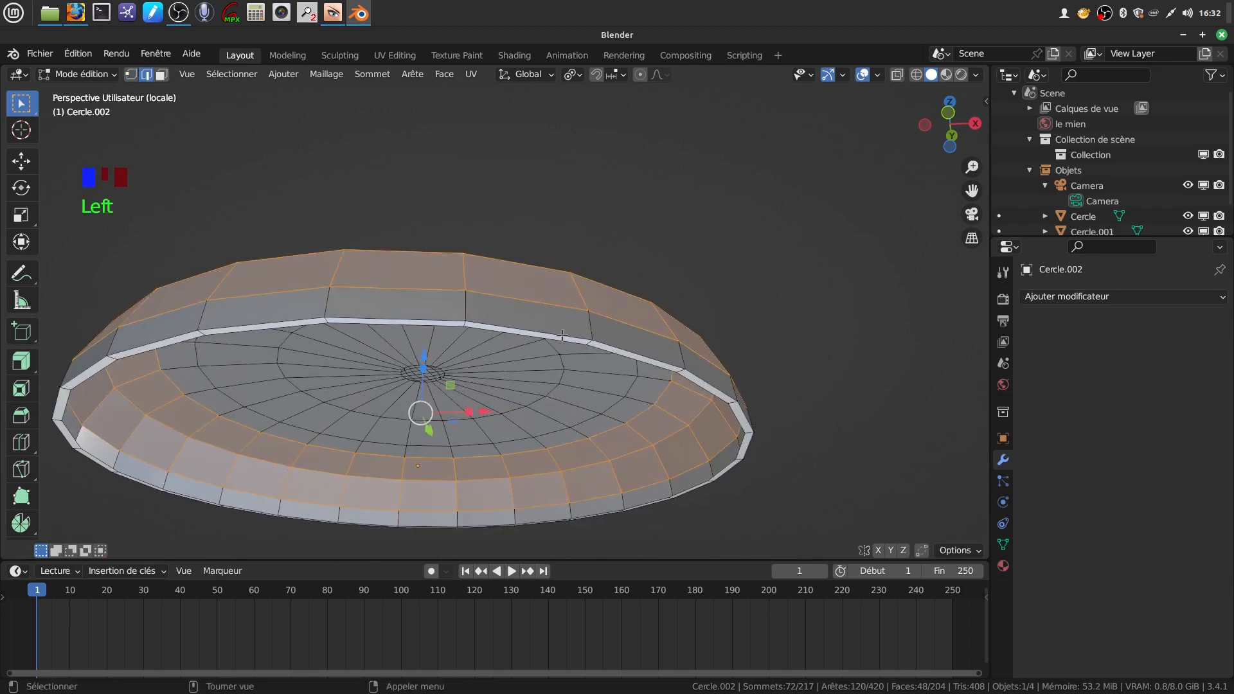
scroll(627, 360, "up", 2)
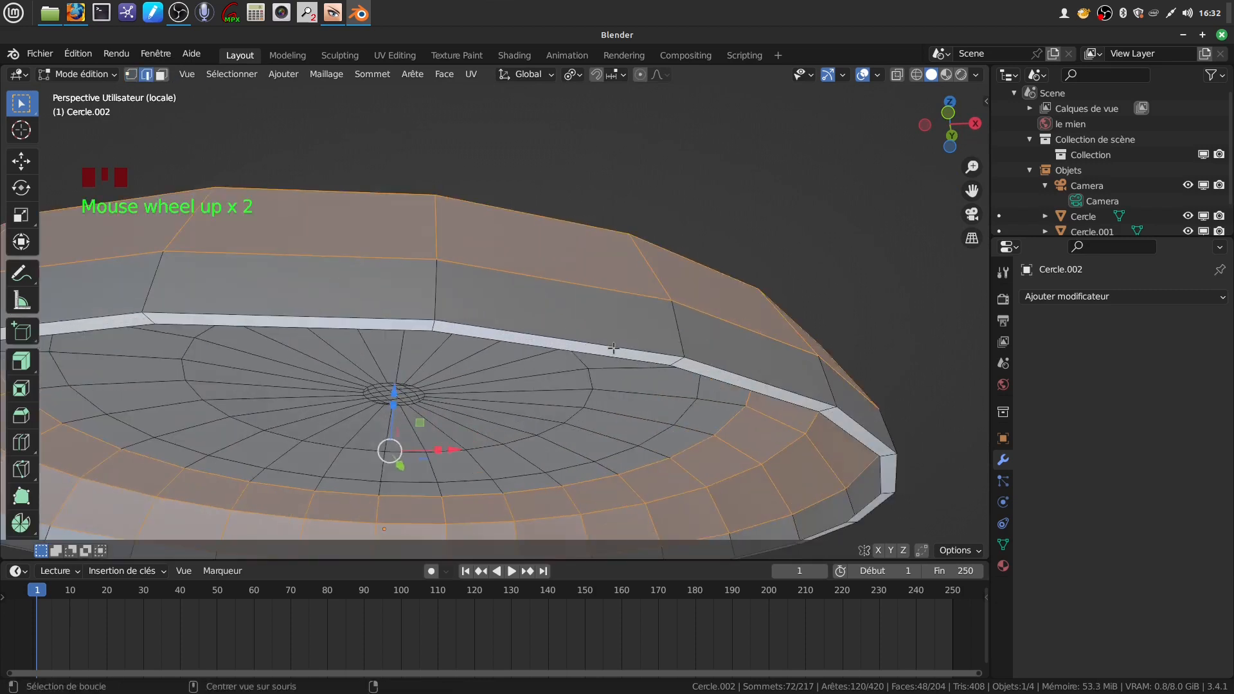
Extrude the inner edge loop of the lid's bottom rim slightly upward, using wireframe display for the operation.
left_click(615, 356, "alt")
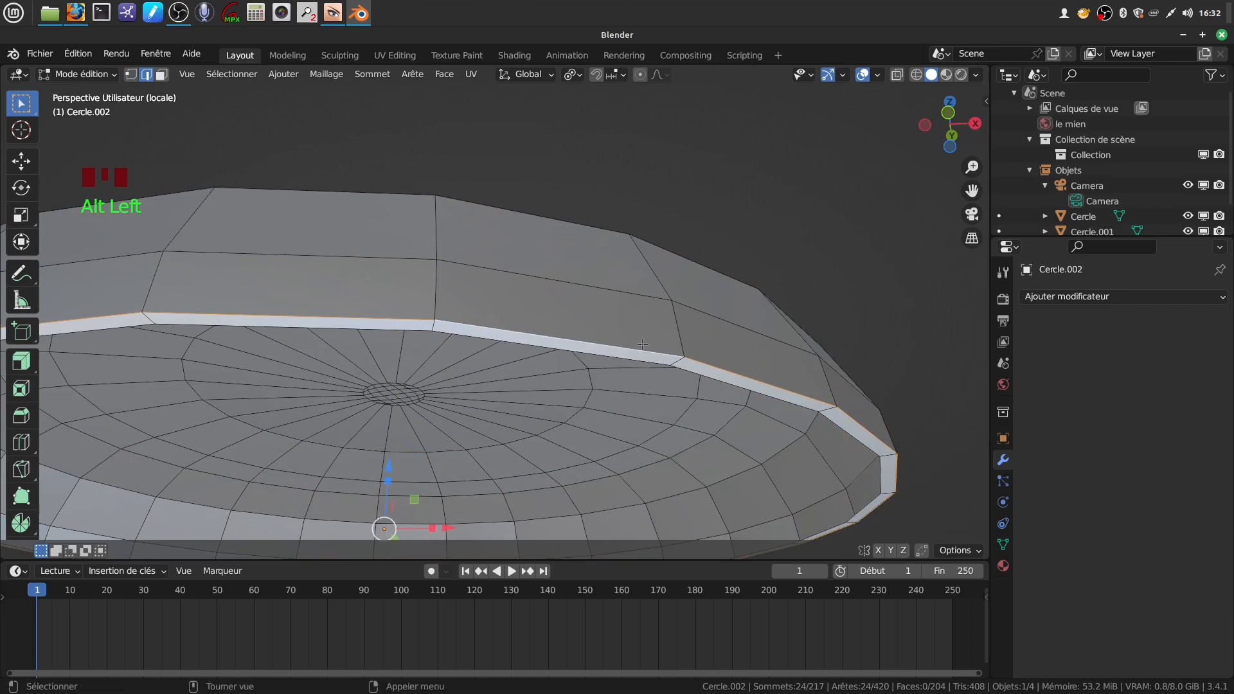
middle_click_drag(628, 353, 718, 375)
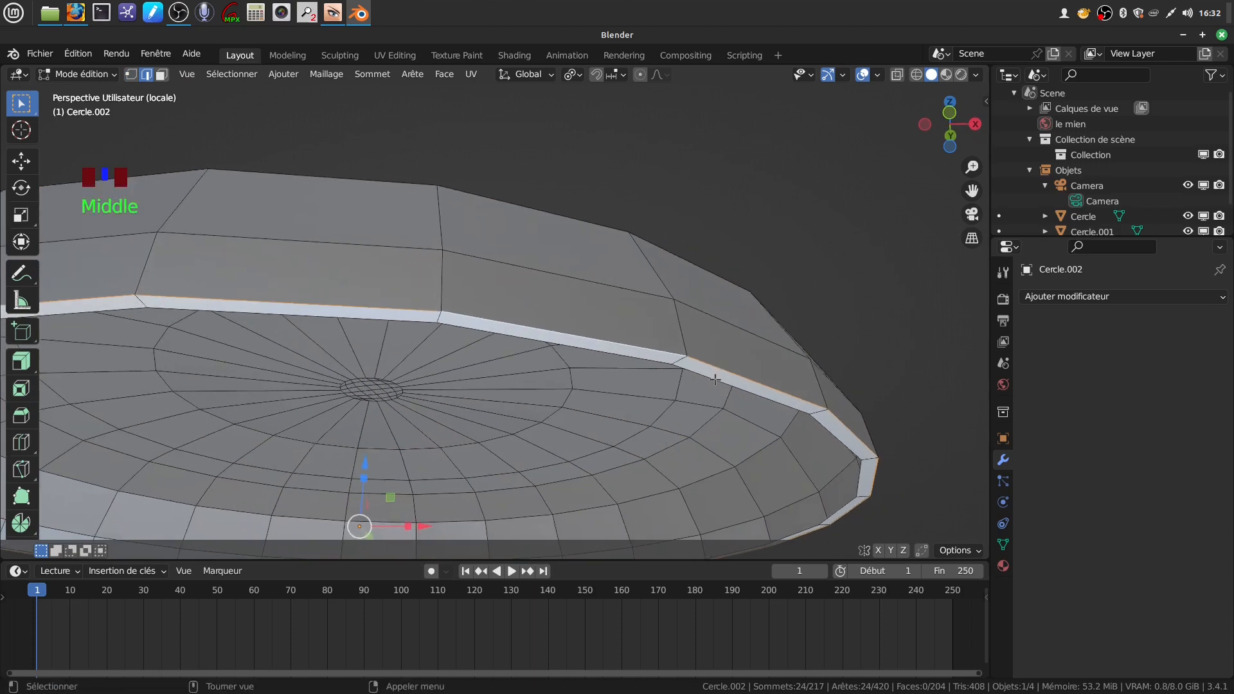
left_click(713, 381, "alt")
middle_click_drag(712, 381, 686, 418)
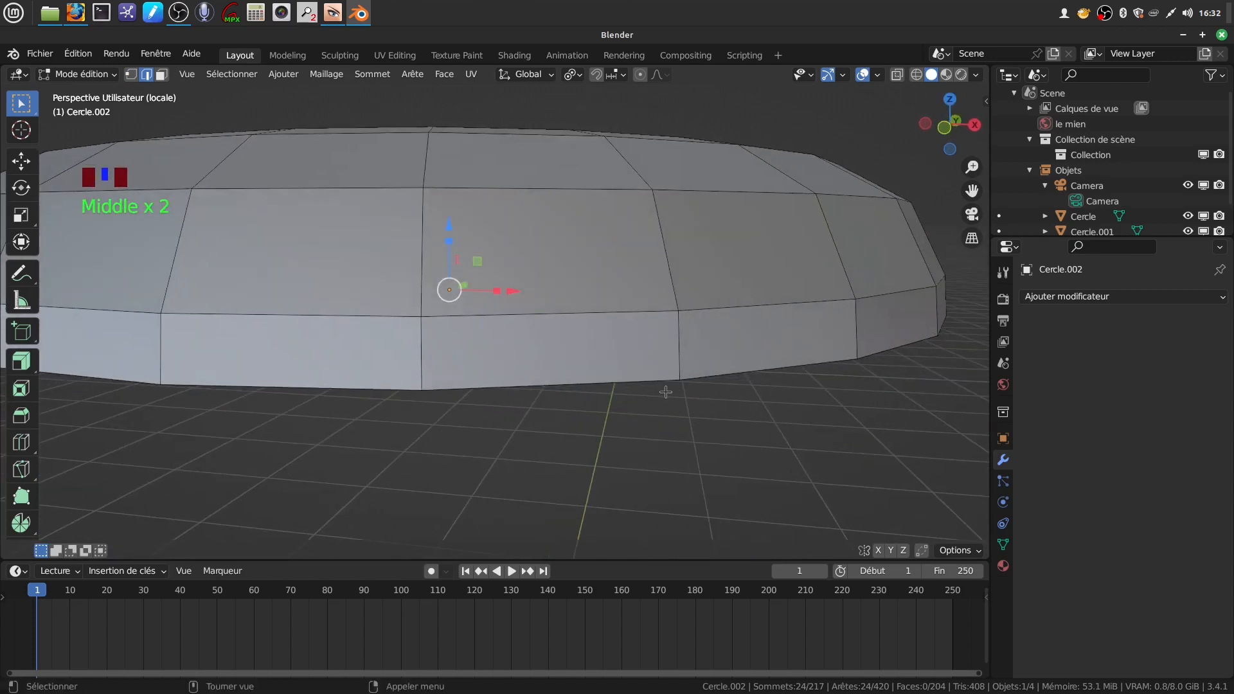
key("z")
key("e")
right_click(658, 420)
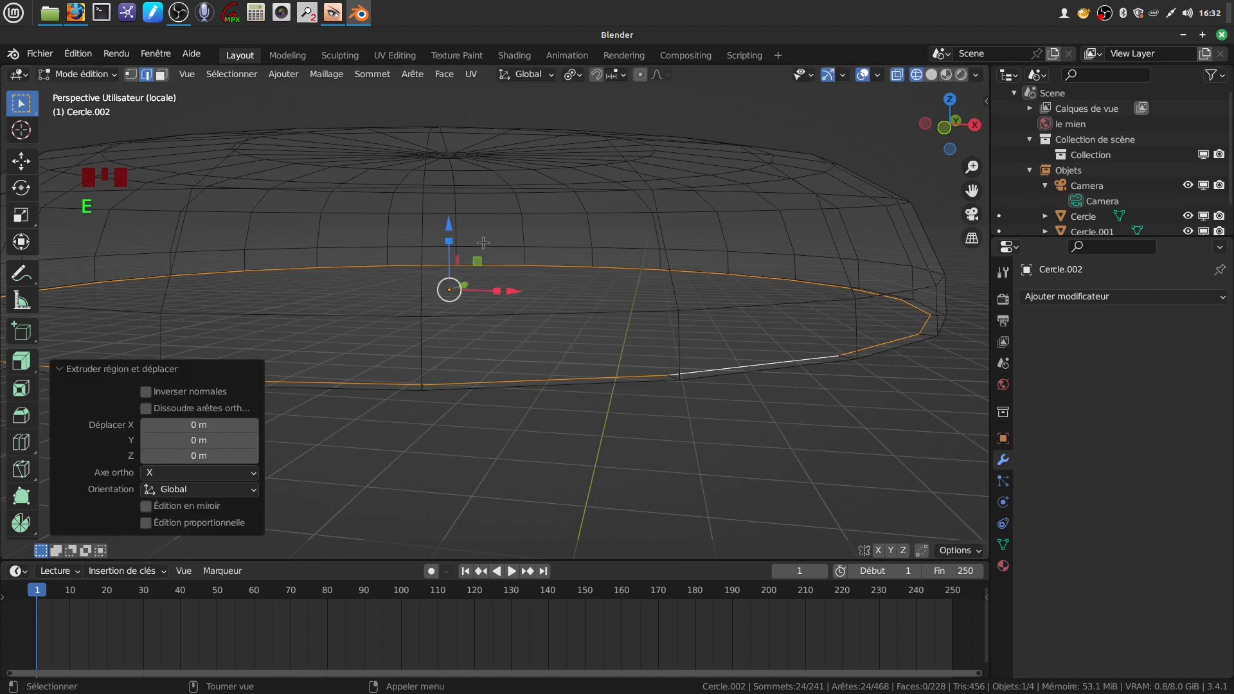
left_click_drag(449, 225, 449, 222)
middle_click_drag(449, 223, 673, 315)
key("Tab")
key("z")
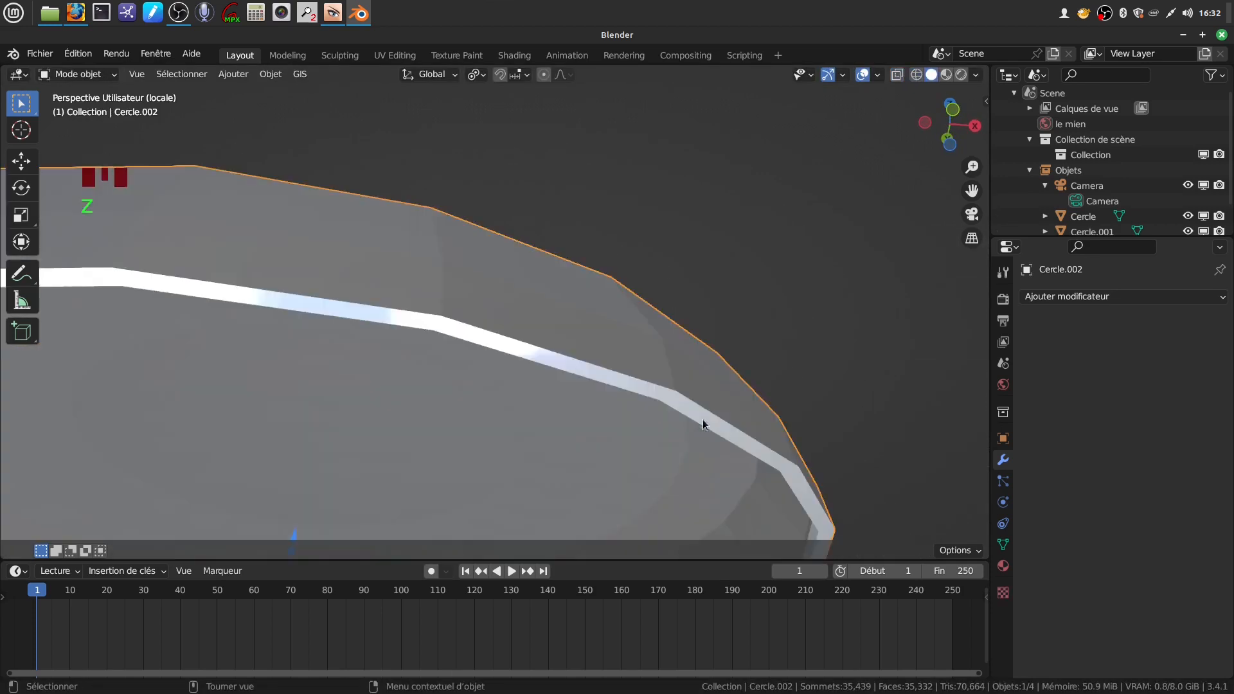
Apply a narrow two-segment bevel to both the outer and inner edge loops of the lid's bottom rim.
key("Tab")
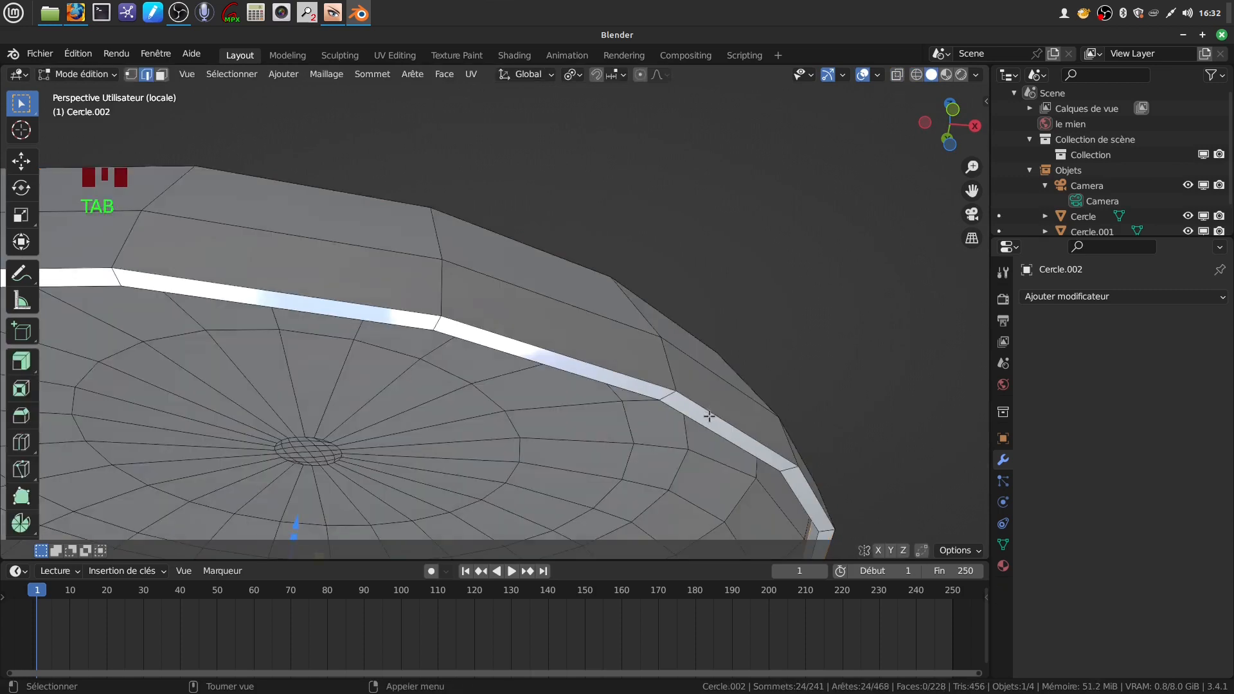
left_click(710, 412, "alt")
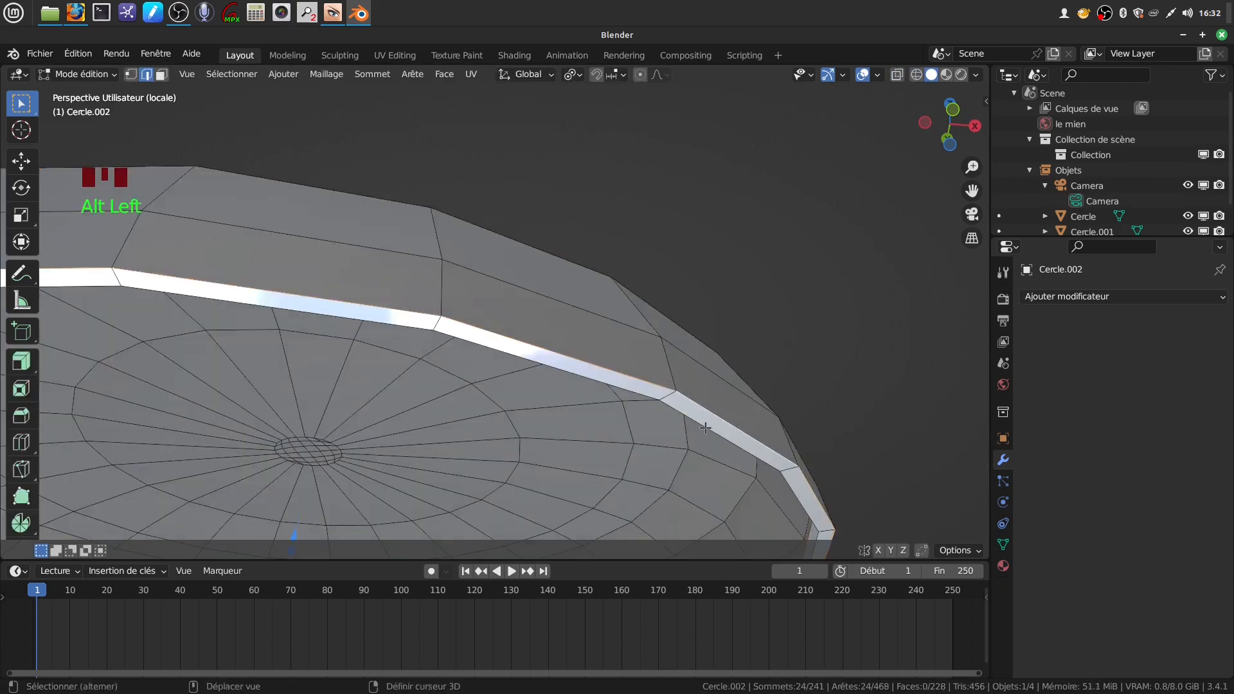
left_click(705, 428, "alt+shift")
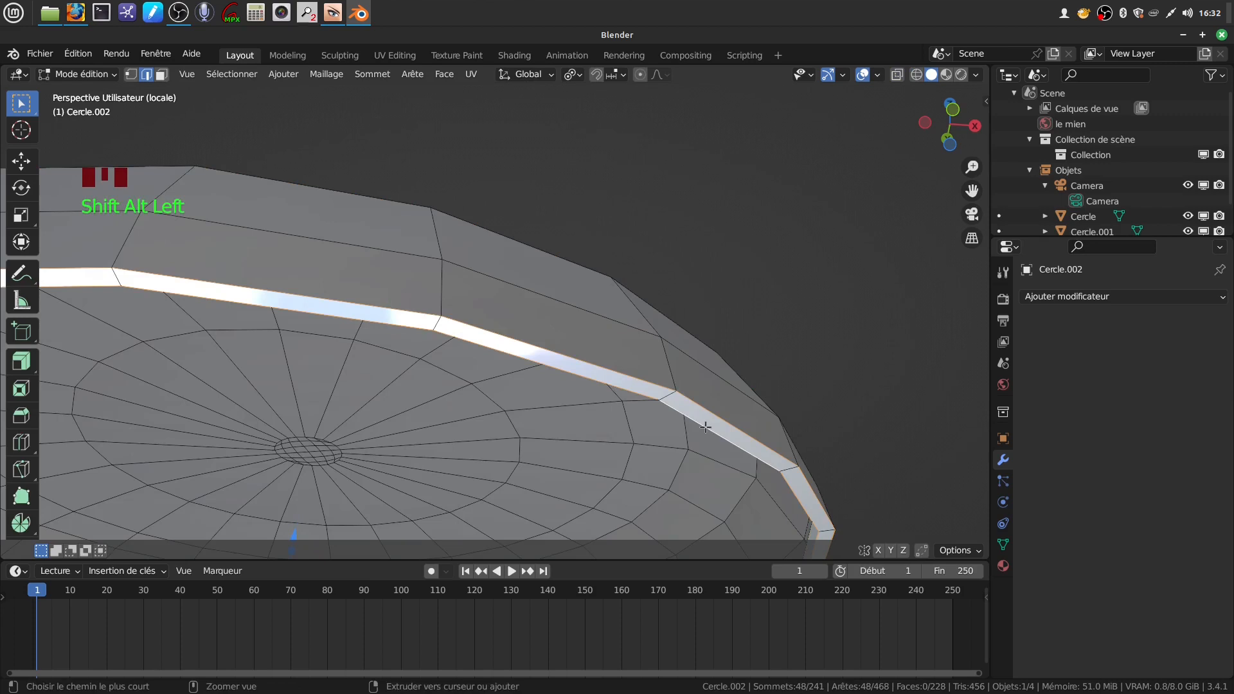
key("ctrl+b")
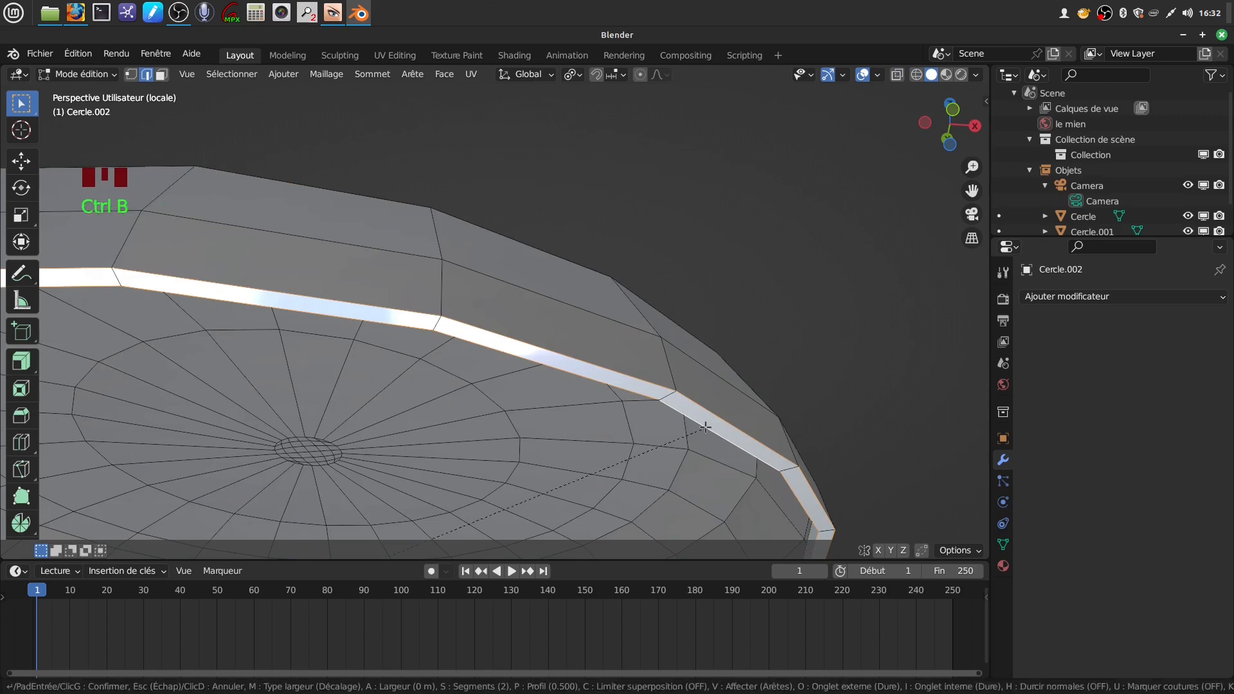
left_click(711, 425)
middle_click_drag(714, 424, 603, 418)
key("Tab")
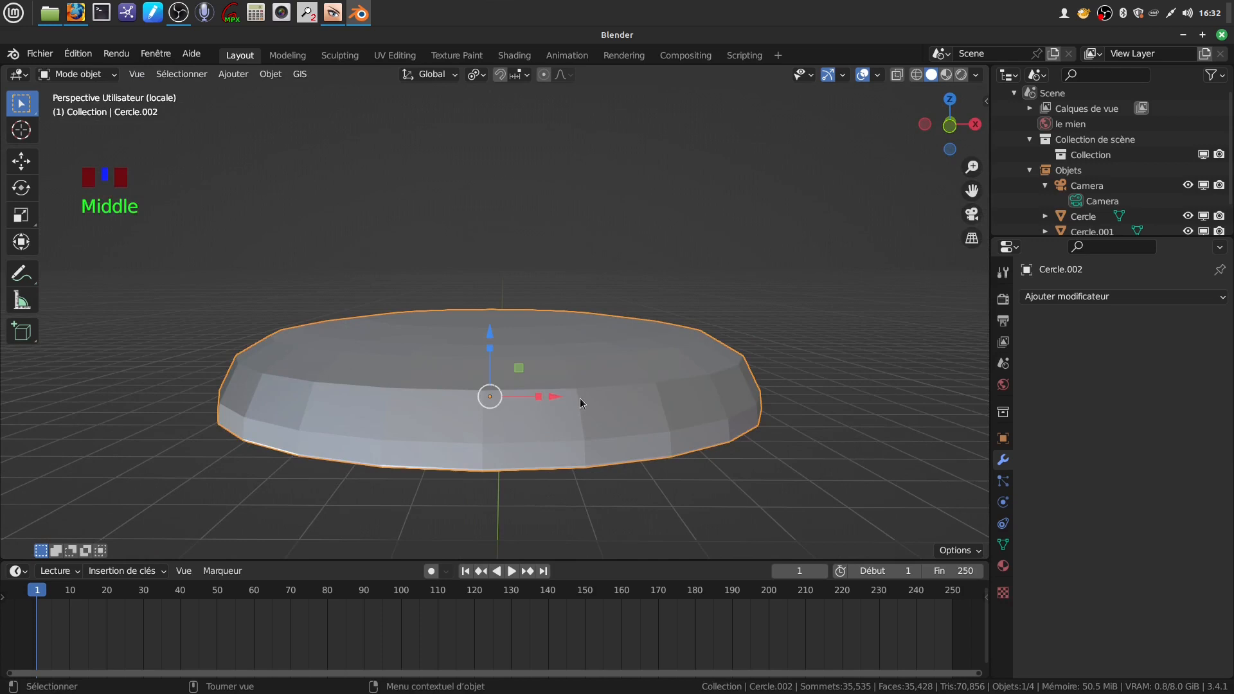
Flip all of the lid's face normals, turning on the face orientation overlay for the check and off again.
key("q")
left_click(374, 440)
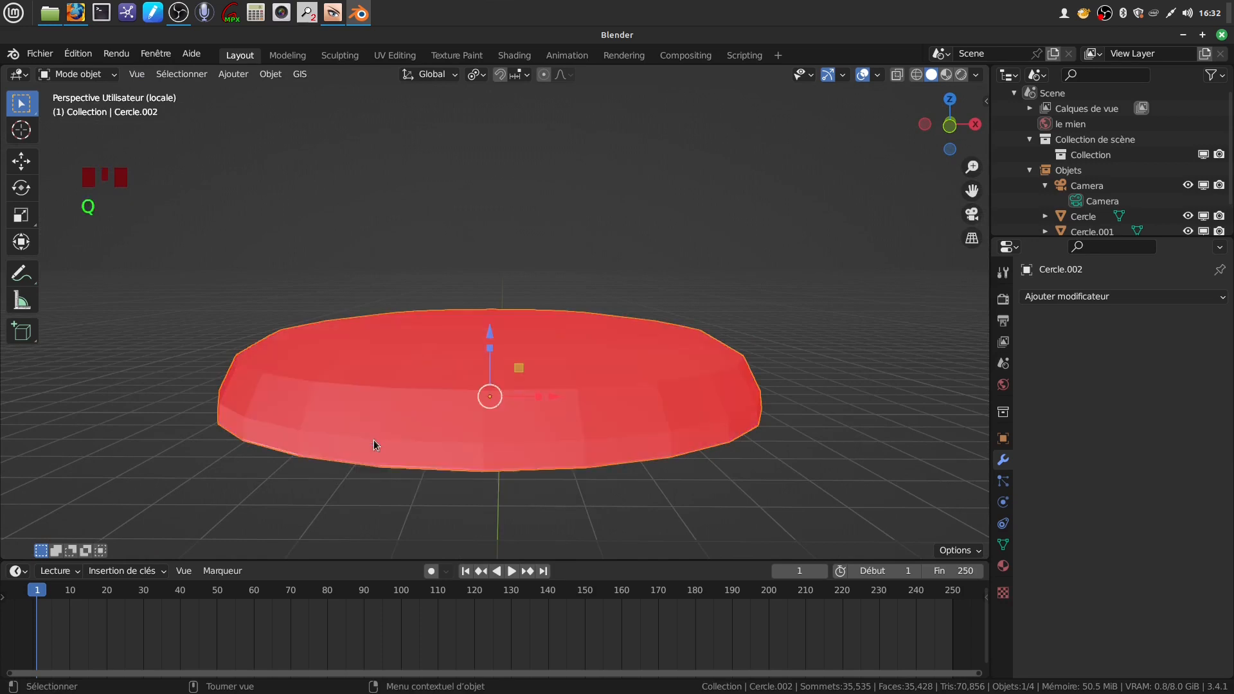
key("Tab")
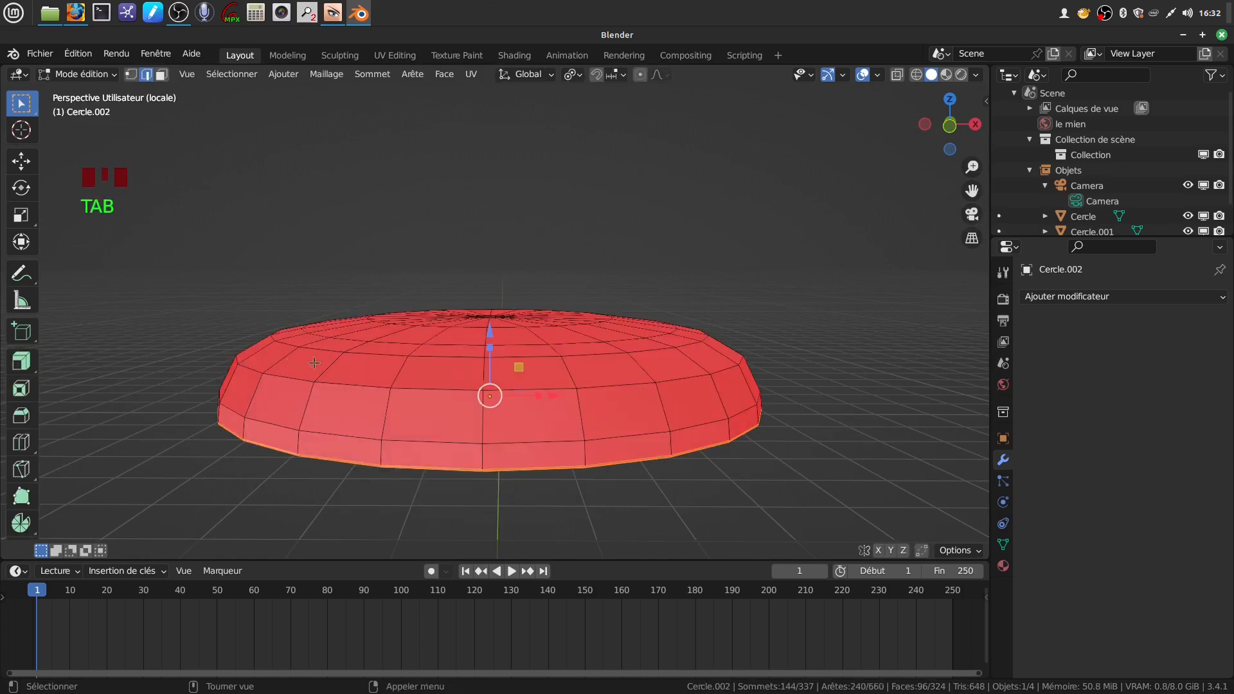
key("a")
key("a")
key("a")
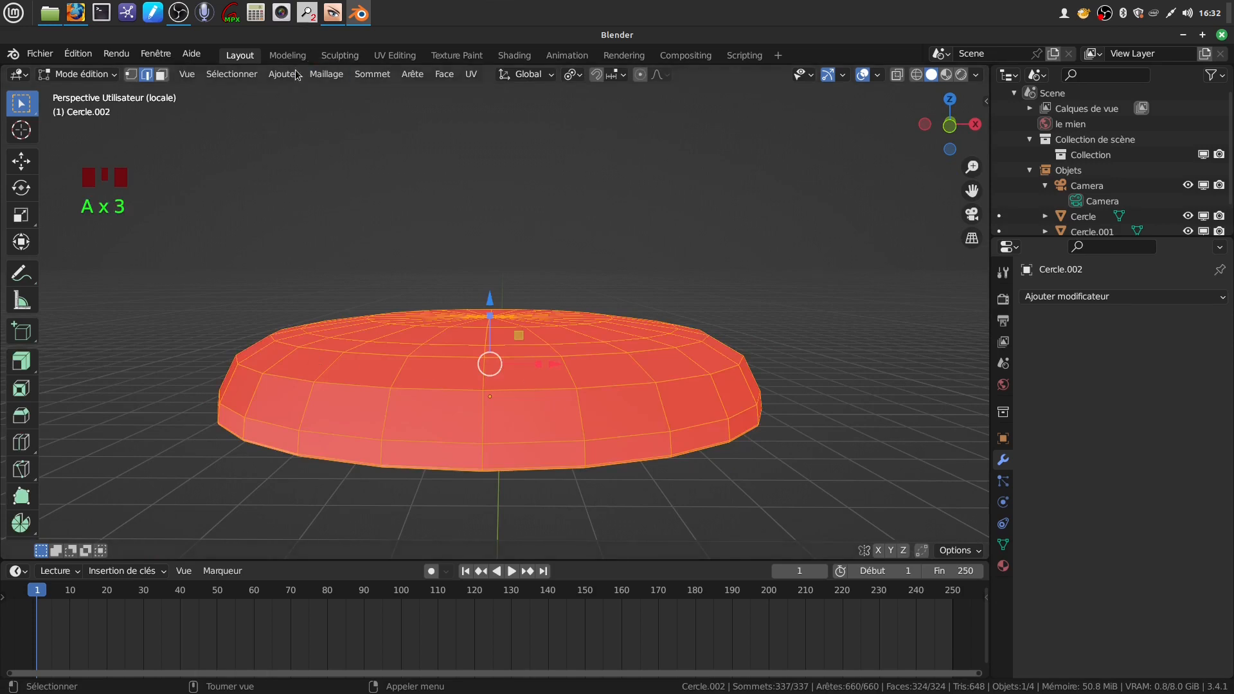
left_click(327, 74)
mouse_move(351, 342)
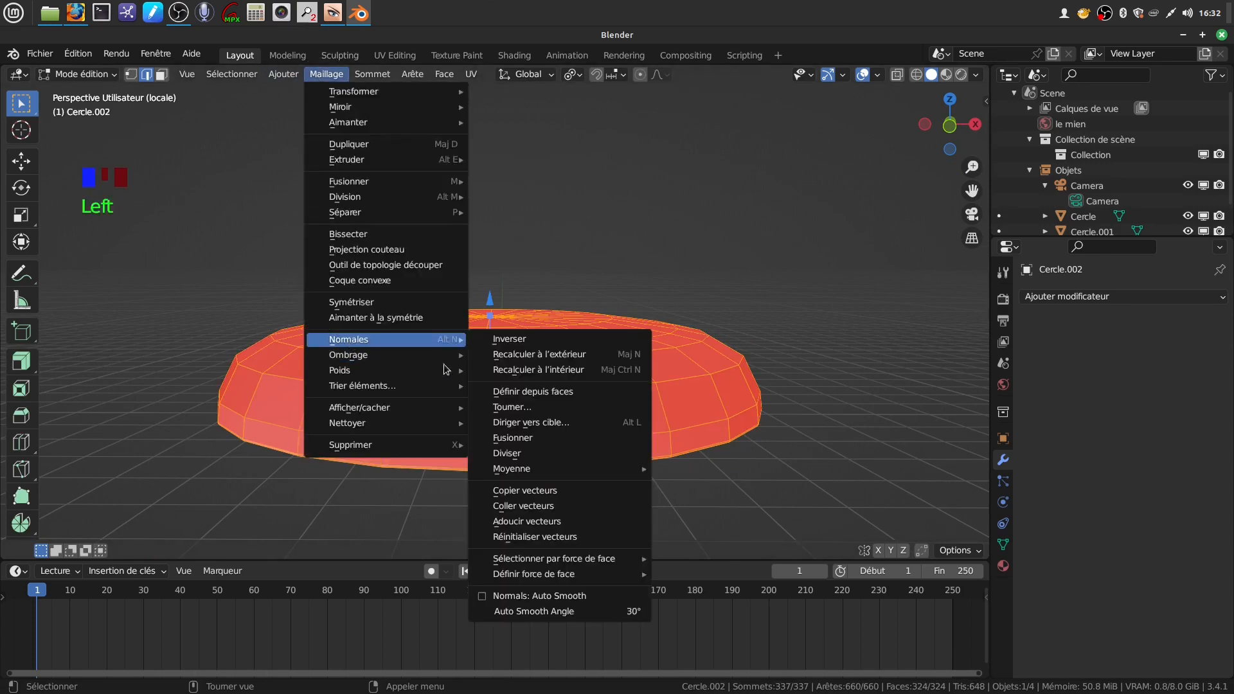
left_click(505, 339)
key("Tab")
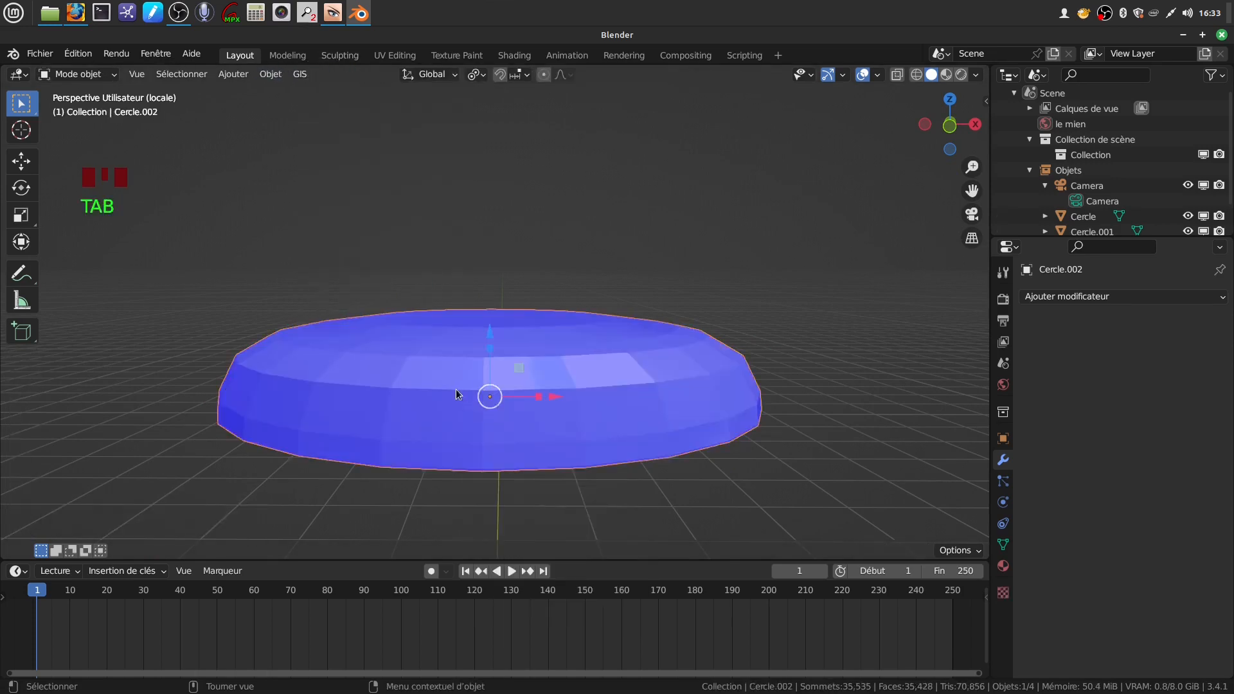
key("q")
left_click(123, 392)
Add a Subdivision Surface modifier with a viewport level of 2 to the lid and shade it smooth.
middle_click_drag(321, 398, 457, 429)
scroll(459, 411, "down", 2)
middle_click_drag(462, 360, 489, 331)
scroll(488, 331, "up", 1)
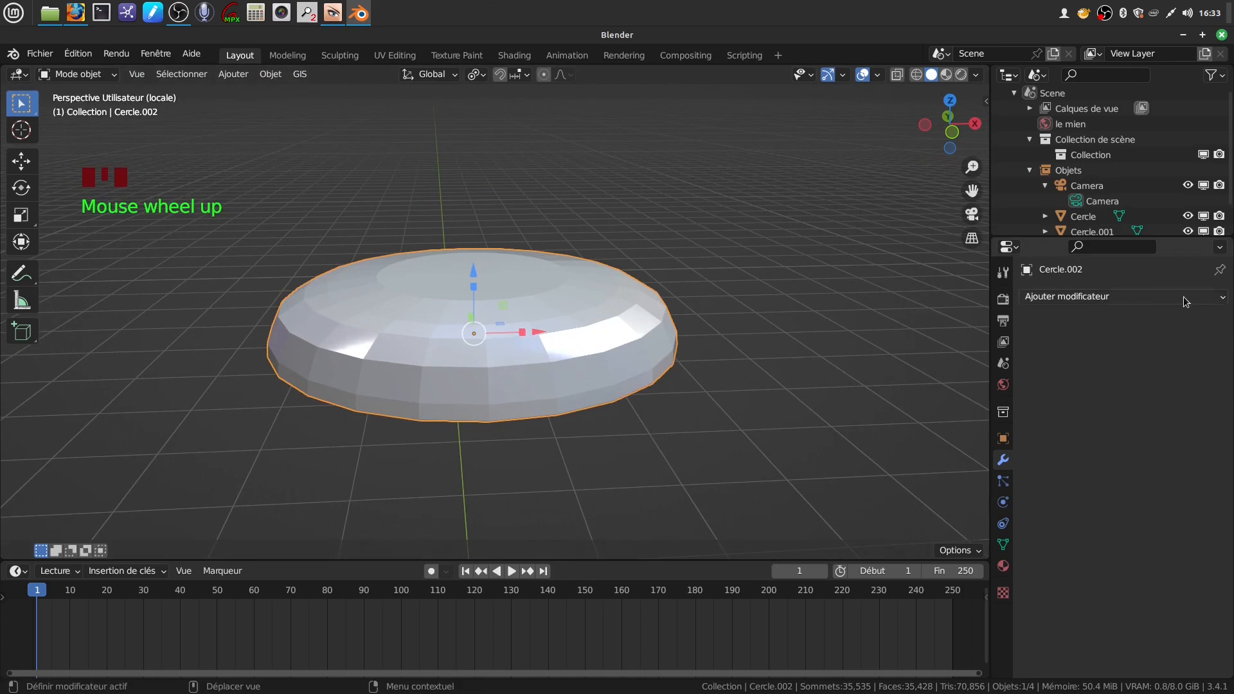
left_click(1021, 434)
left_click(1085, 296)
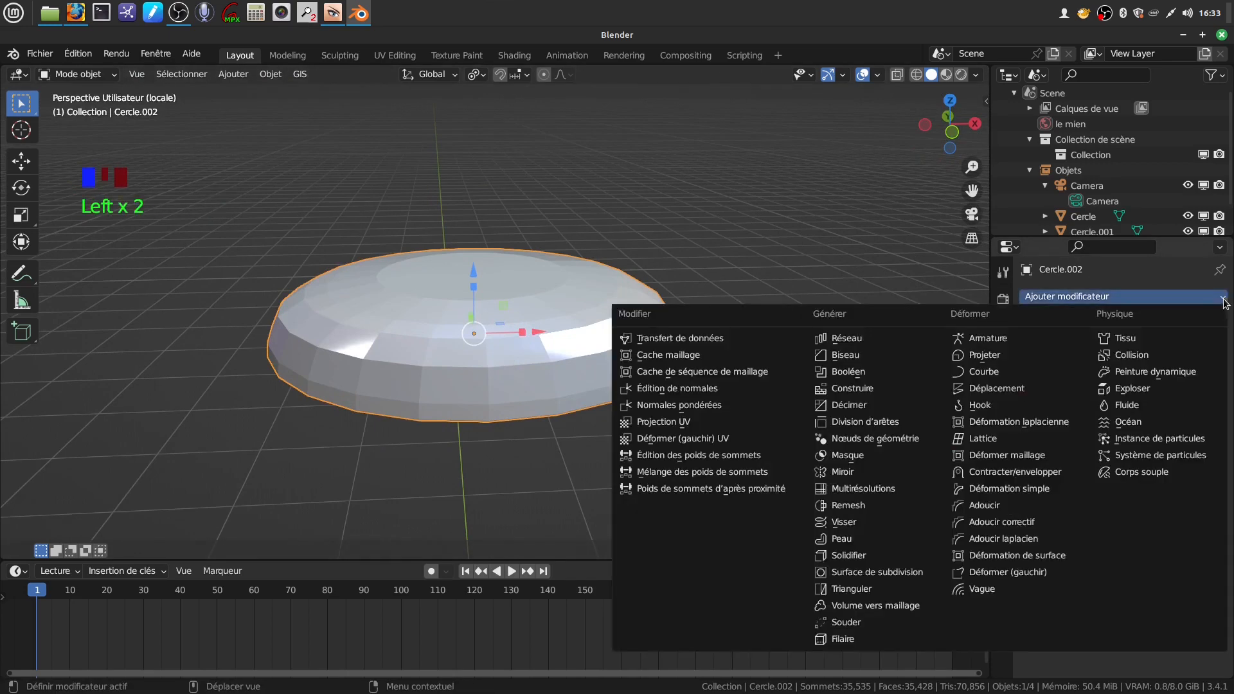
left_click(889, 572)
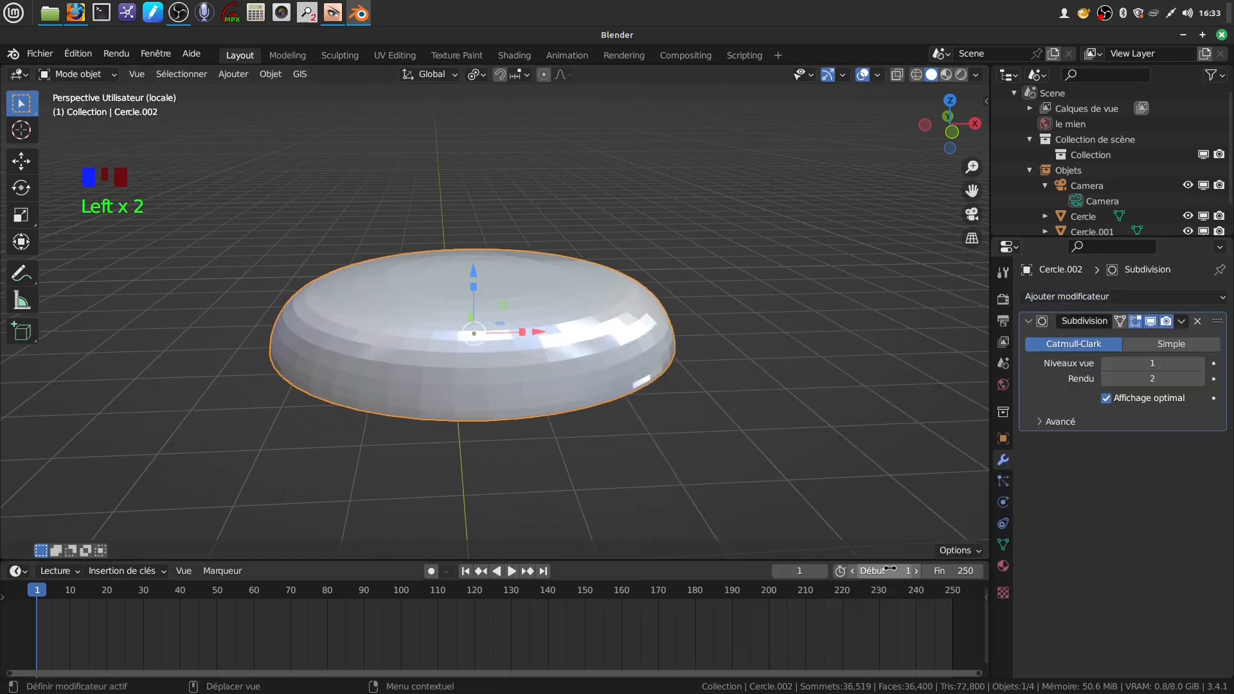
left_click(1199, 363)
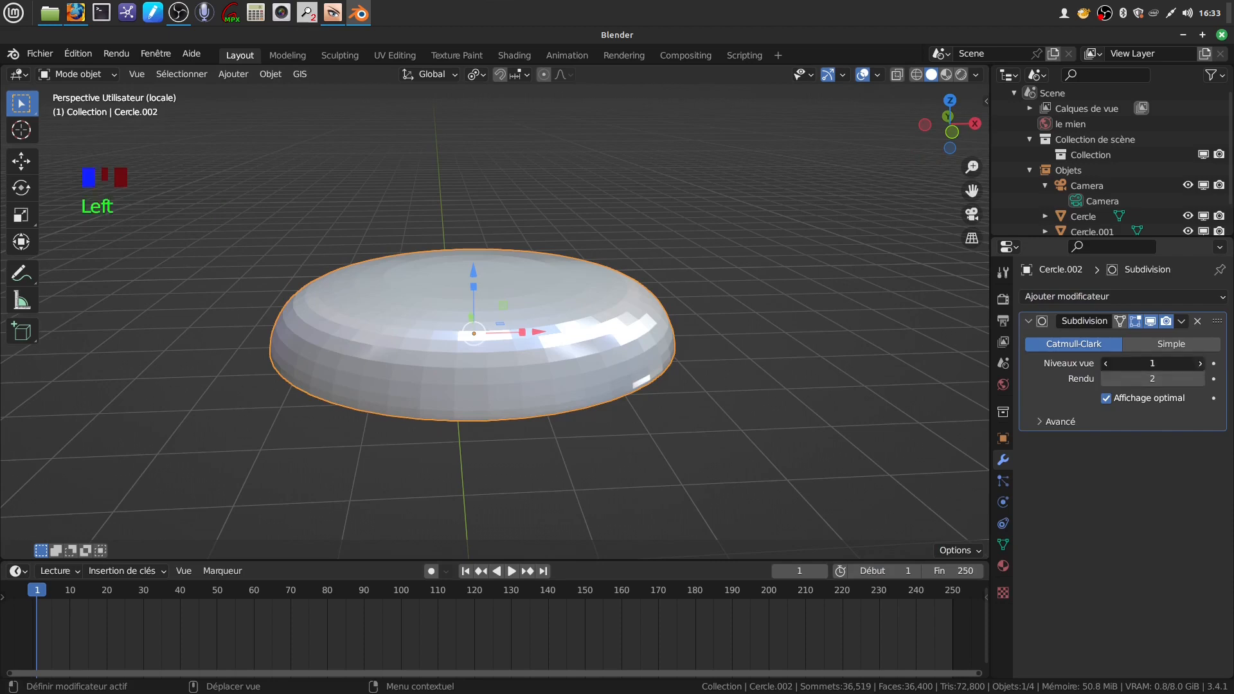
right_click(565, 345)
left_click(545, 348)
middle_click_drag(550, 399, 491, 487)
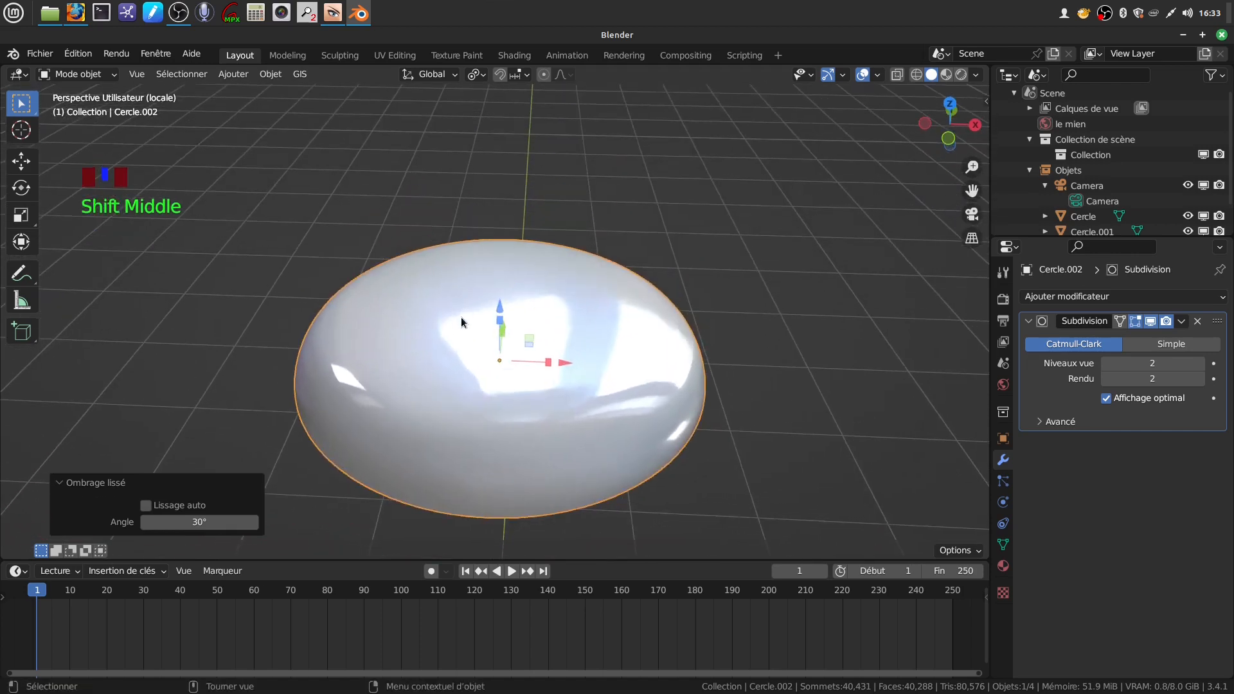
In top view, add an edge loop between the lid's centre grid and innermost large ring, slid outward by a factor of about 0.48.
key("KP_7")
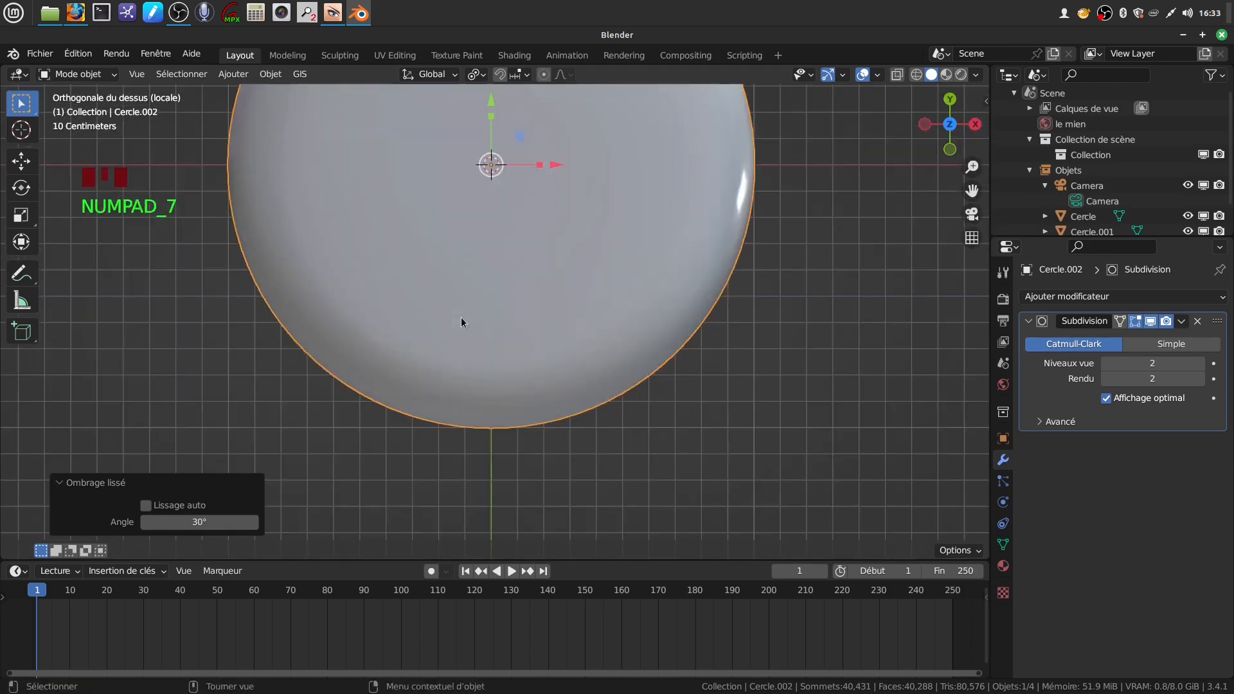
scroll(580, 322, "down", 2)
middle_click_drag(579, 322, 584, 468, "shift")
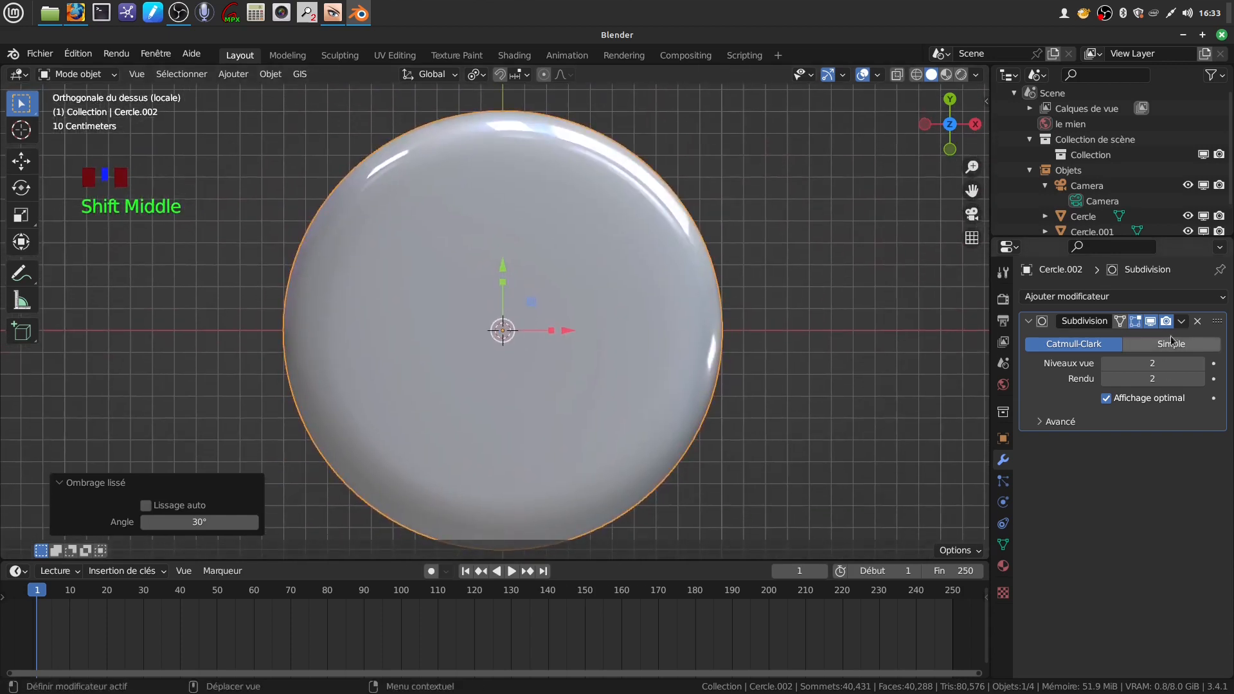
left_click(1181, 320)
key("Tab")
scroll(536, 470, "up", 2)
middle_click_drag(537, 468, 584, 453, "shift")
key("a")
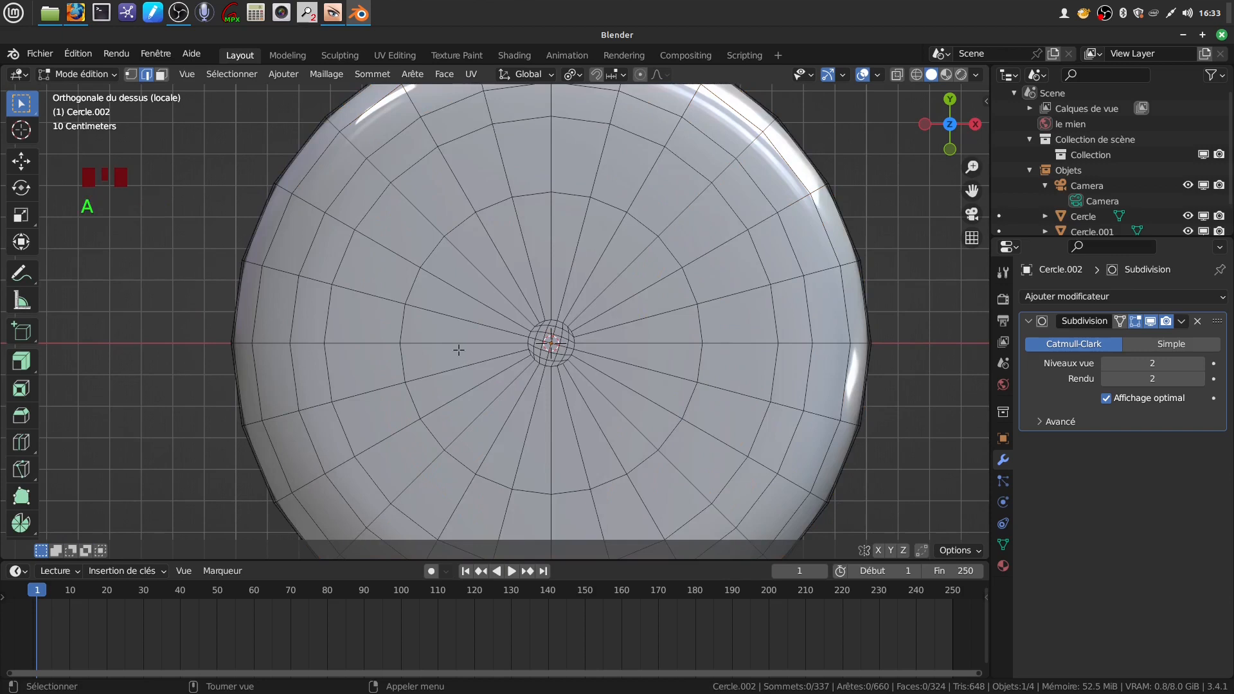
key("ctrl+r")
left_click(458, 350)
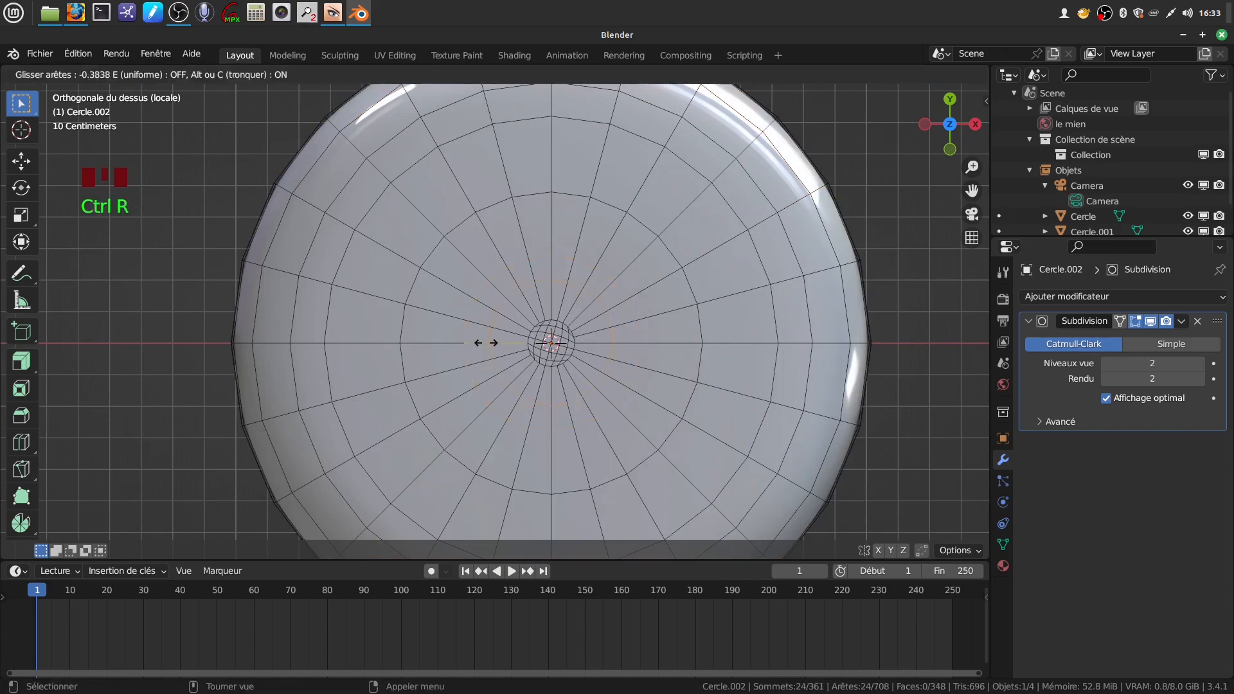
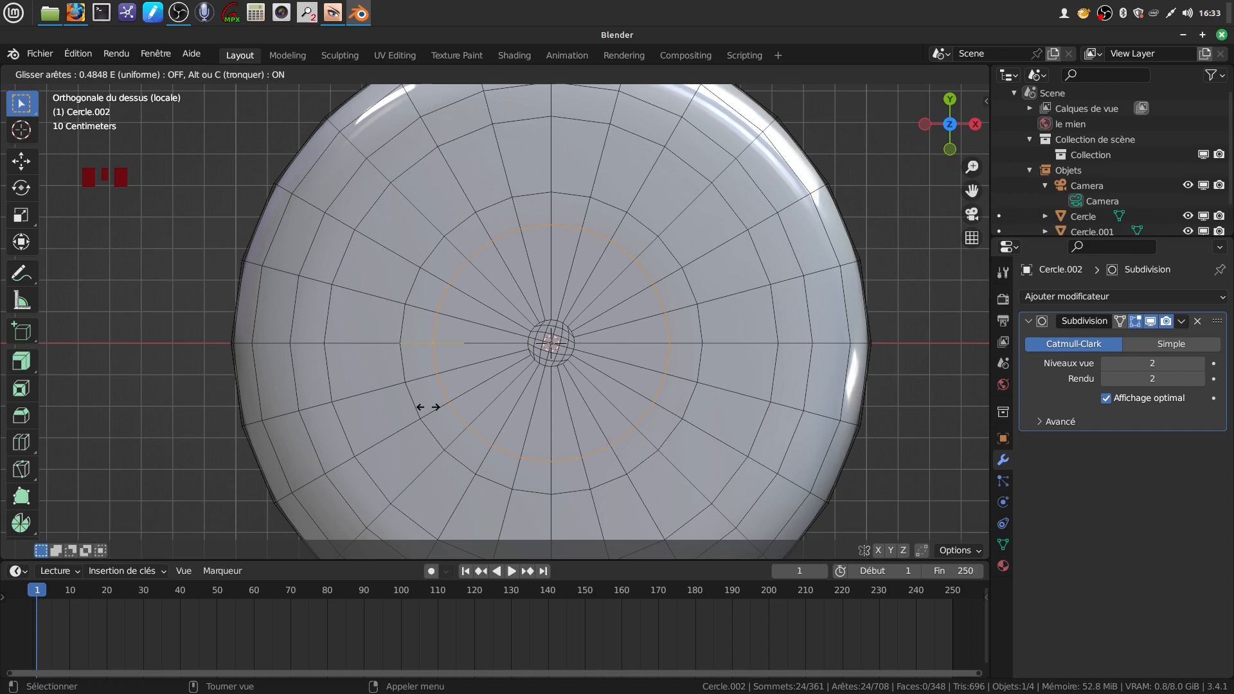
left_click(427, 407)
Select the two pairs of faces straddling the X axis in the narrow ring on opposite sides of the lid, and inset them about 0.018 m.
left_click(161, 74)
left_click(313, 257)
left_click(416, 329)
left_click(416, 360, "shift")
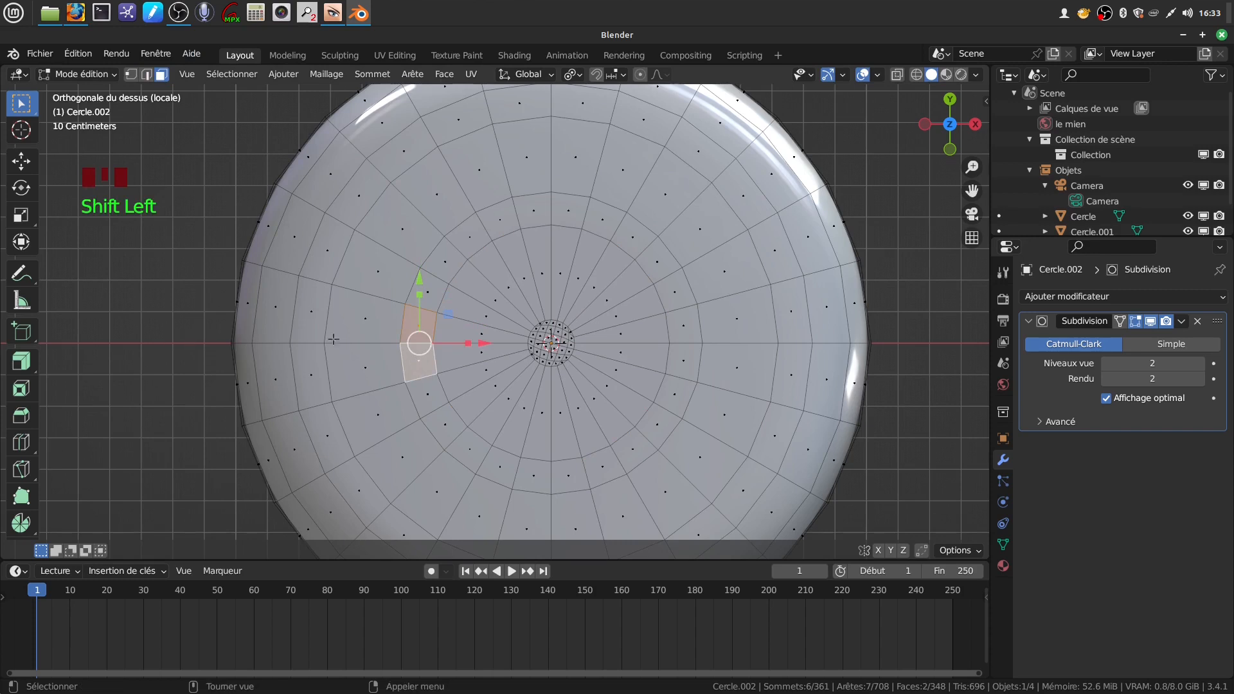
left_click(795, 335, "shift")
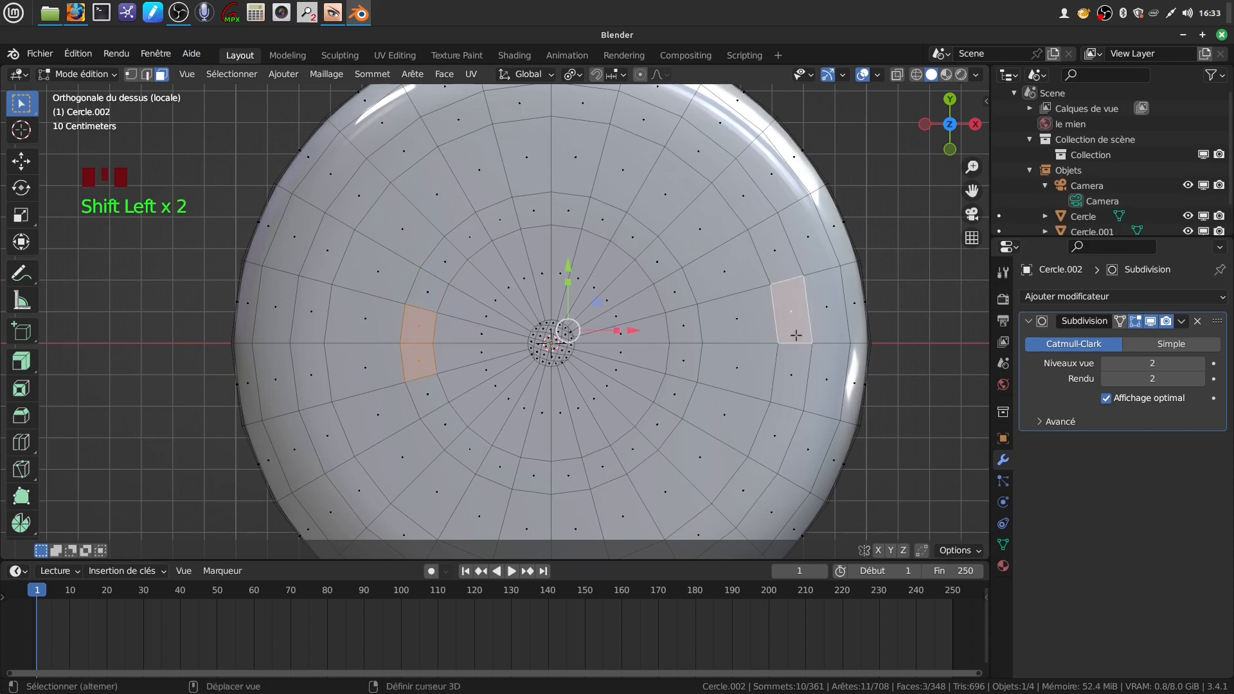
left_click(796, 335, "shift")
left_click(690, 331, "shift")
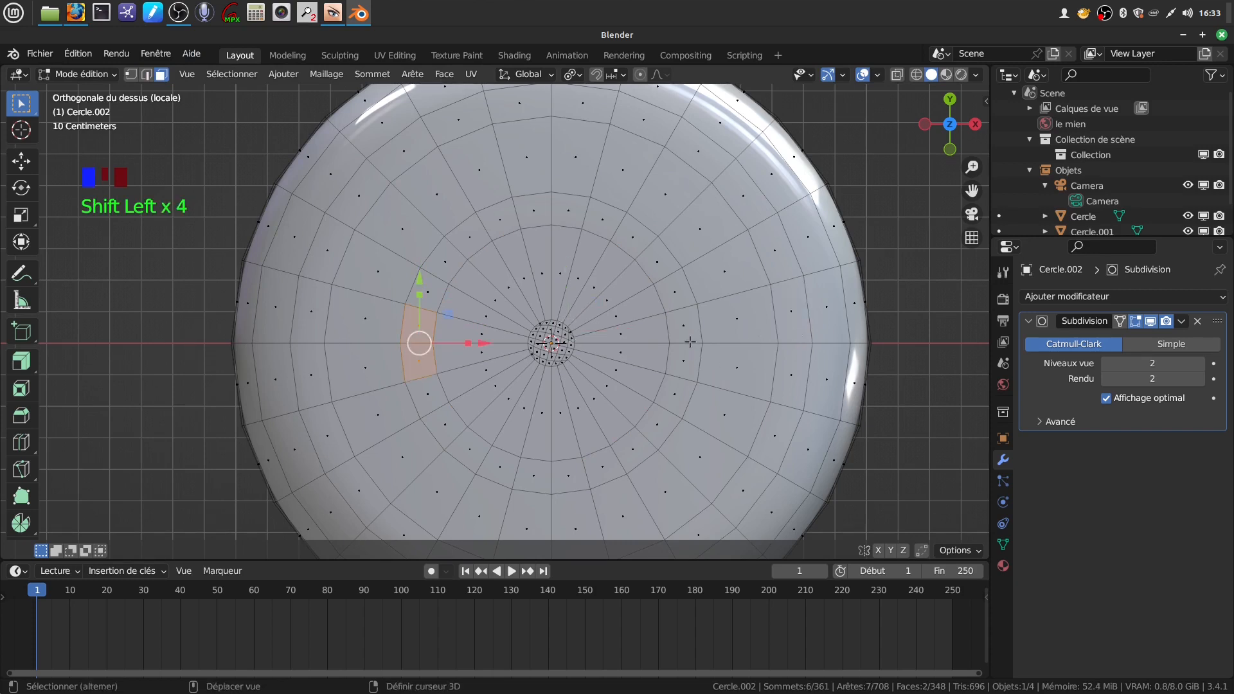
left_click(693, 354, "shift")
scroll(683, 340, "down", 3)
middle_click_drag(684, 350, 638, 352, "shift")
scroll(659, 347, "up", 2)
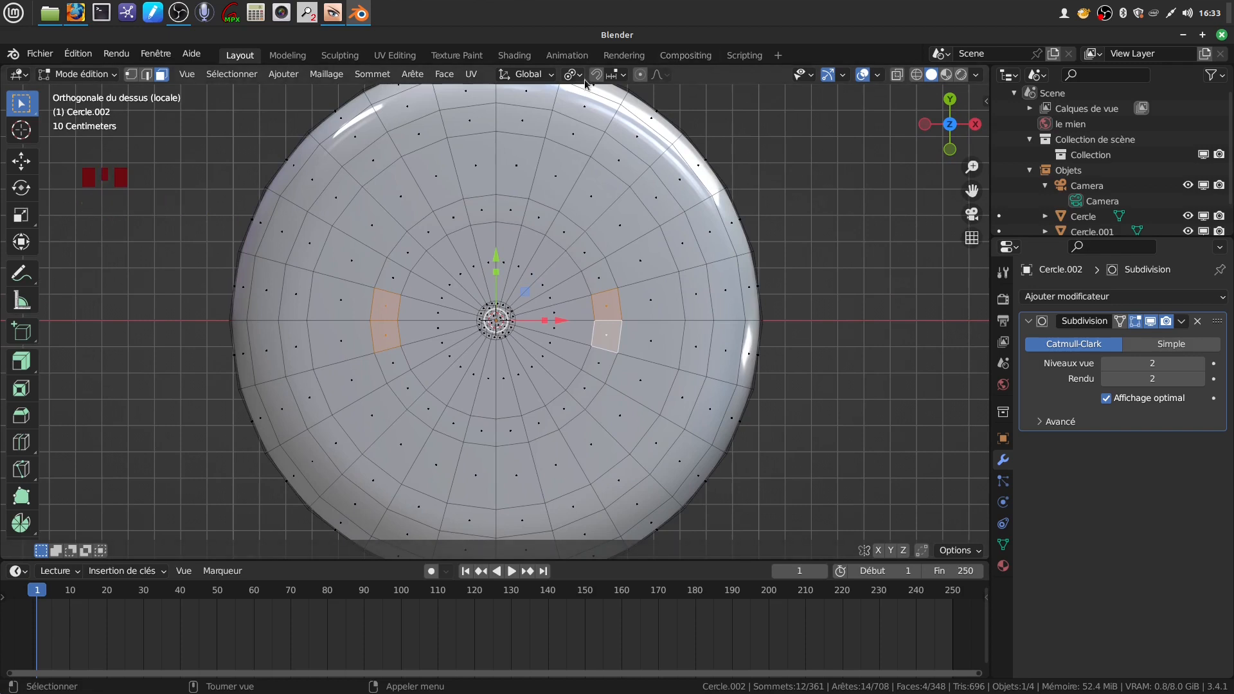
key("i")
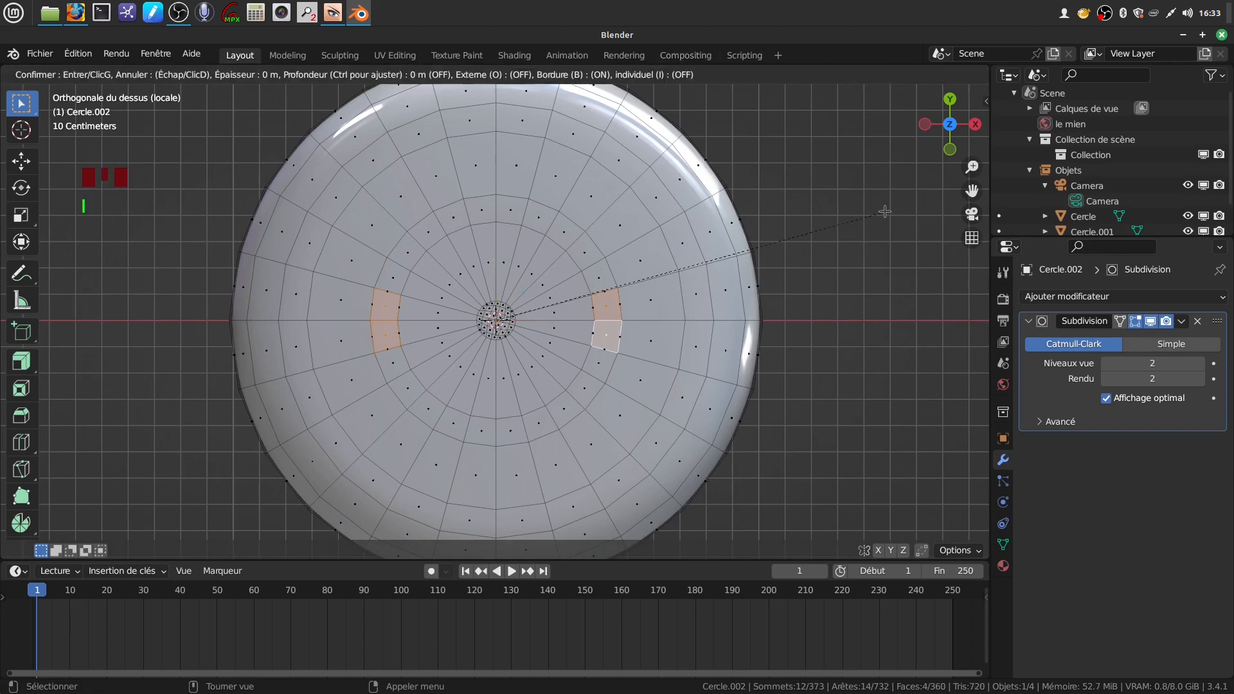
left_click(880, 213)
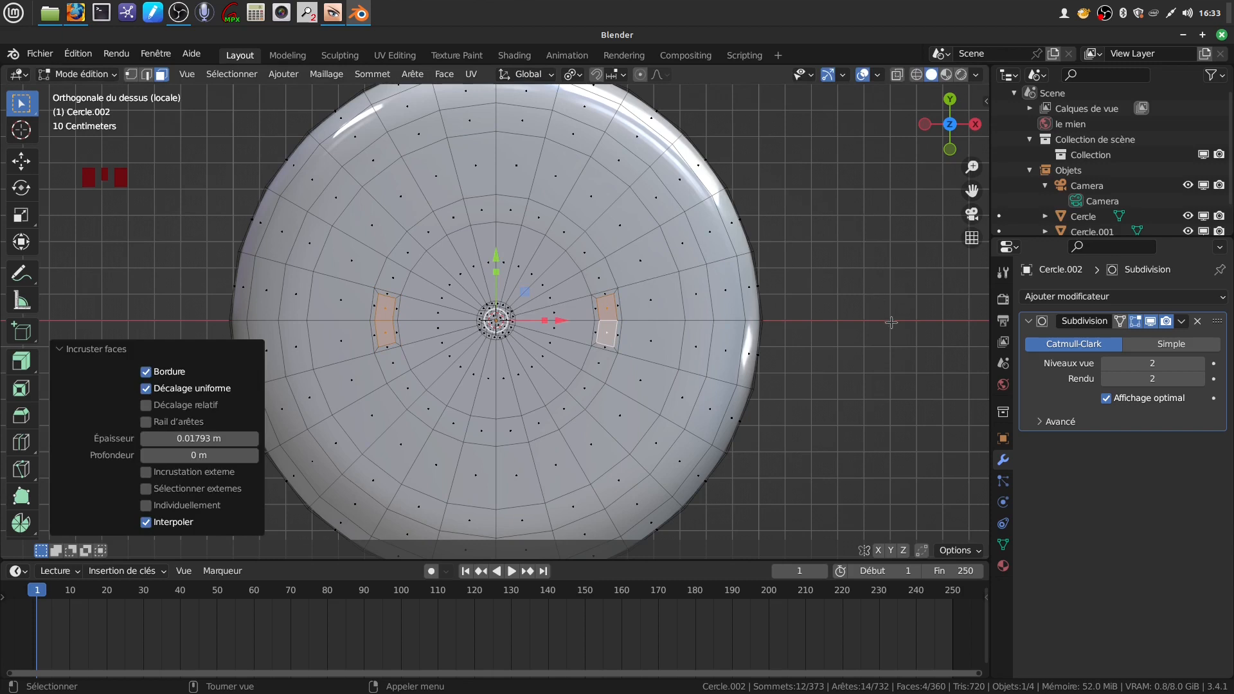
Scale the two inset face pairs to about 0.57 along Y, and scale them uniformly to about 0.59.
left_click_drag(499, 270, 495, 304)
key("s")
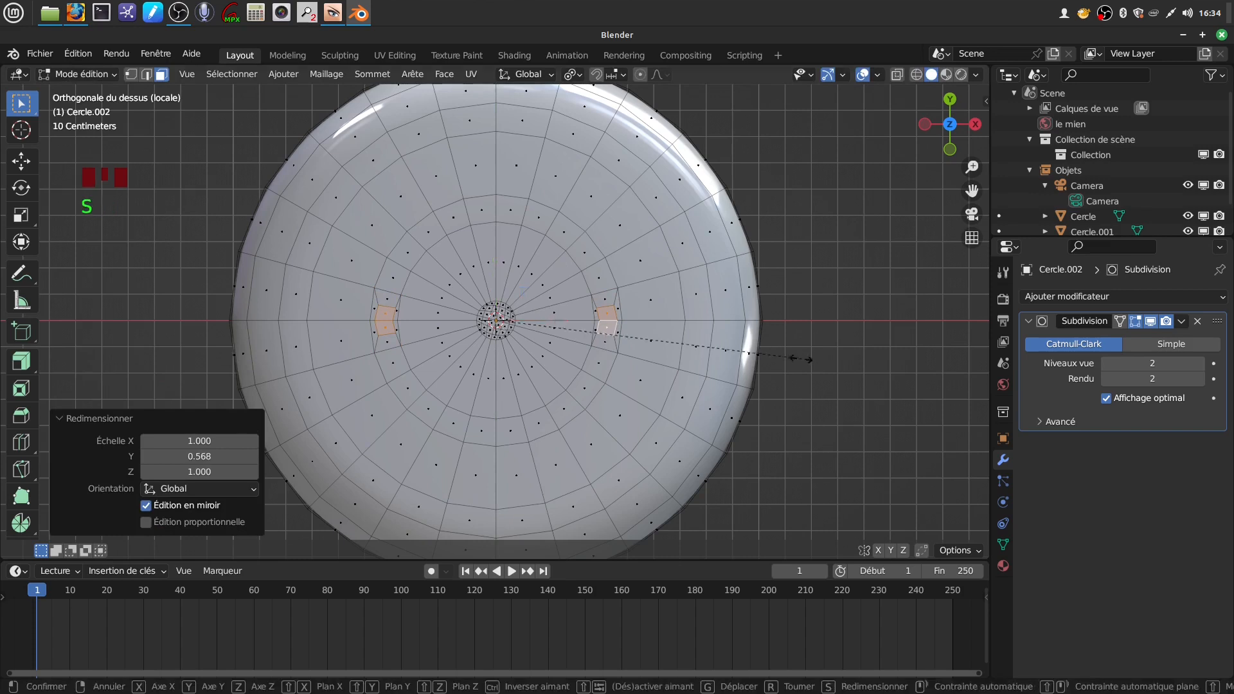
left_click(674, 341)
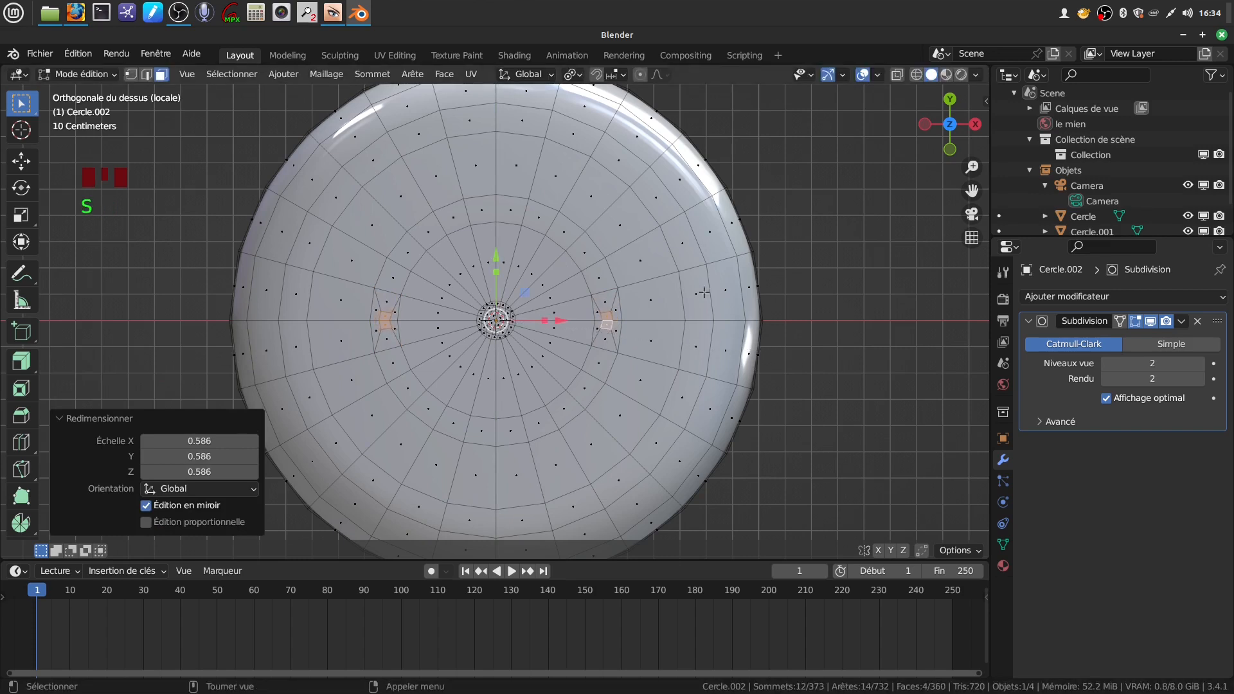
Round both inset face pairs with the LoopTools Circle operation and enlarge them by a factor of about 1.35.
right_click(803, 200)
mouse_move(780, 222)
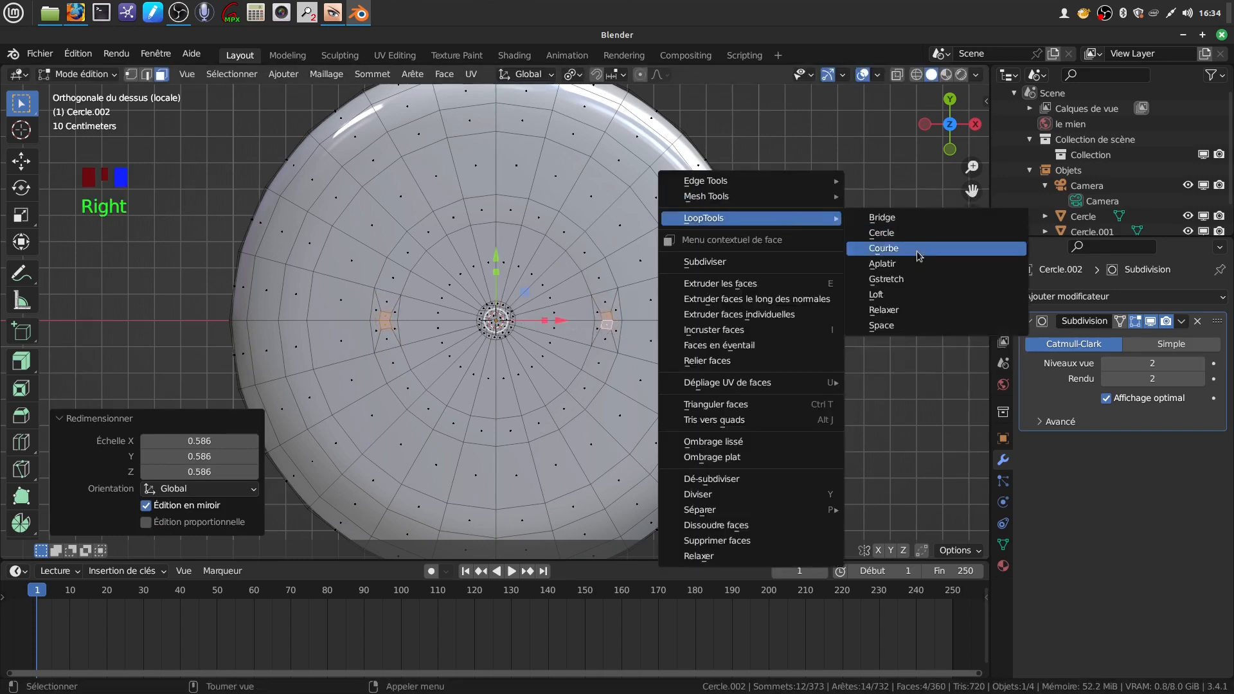
left_click(890, 232)
scroll(849, 410, "up", 2)
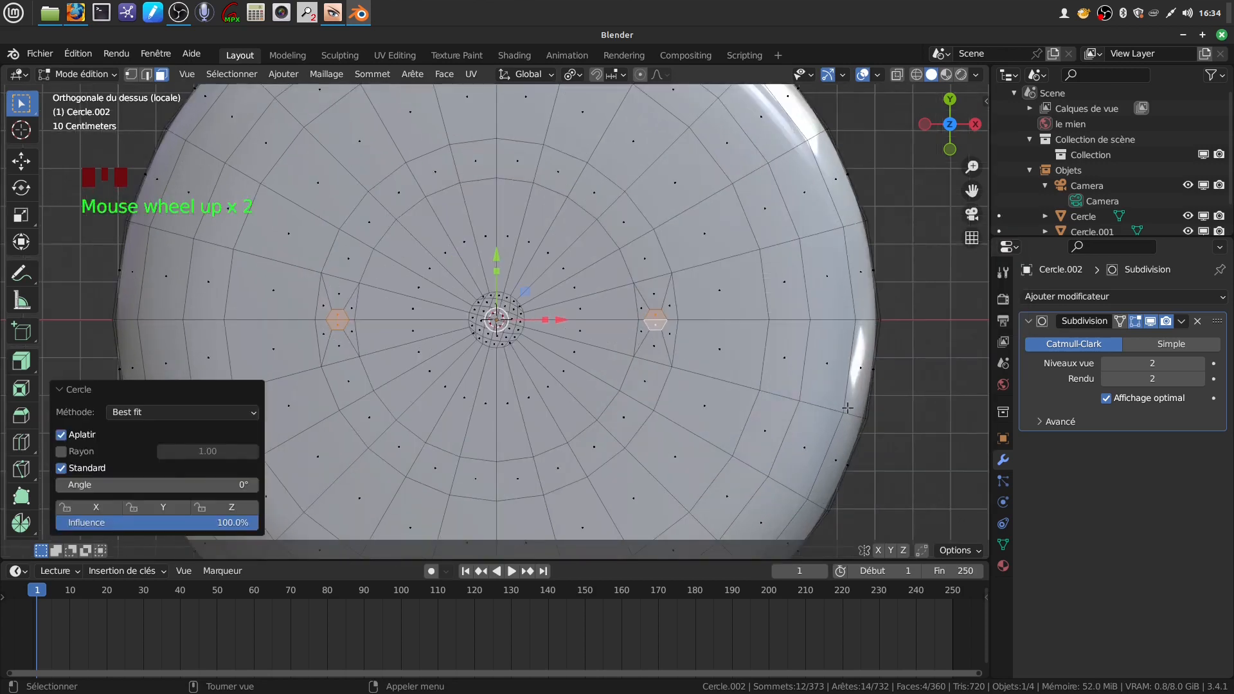
key("s")
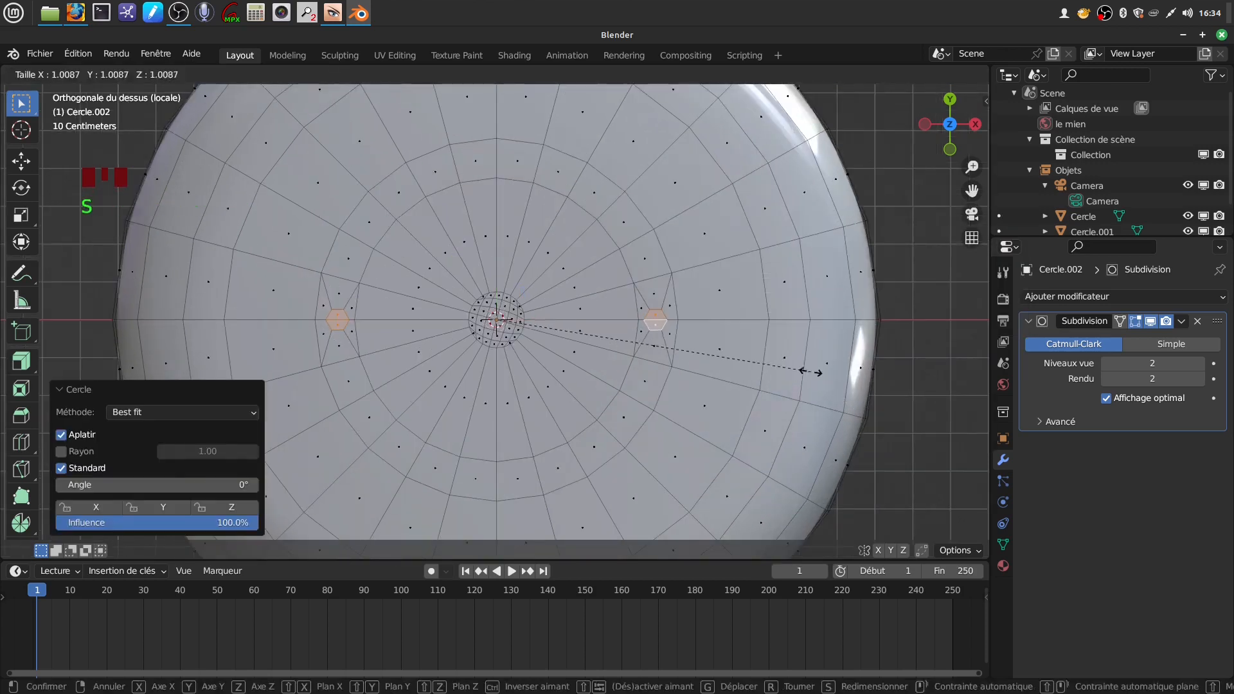
left_click(870, 429)
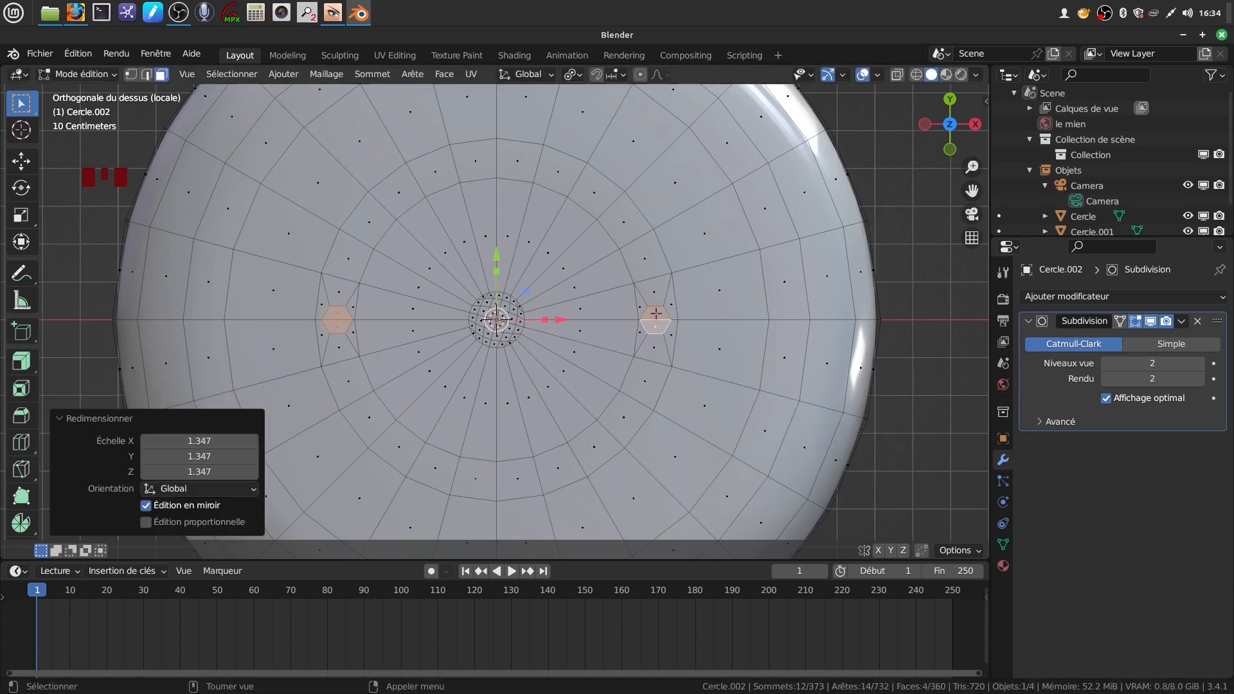
Set the pivot to the median point and scale the two hexagons together by about 1.014 to move them slightly apart.
mouse_move(655, 313)
middle_mouse_down("shift")
mouse_move(645, 300)
mouse_move(669, 321)
middle_mouse_up("shift")
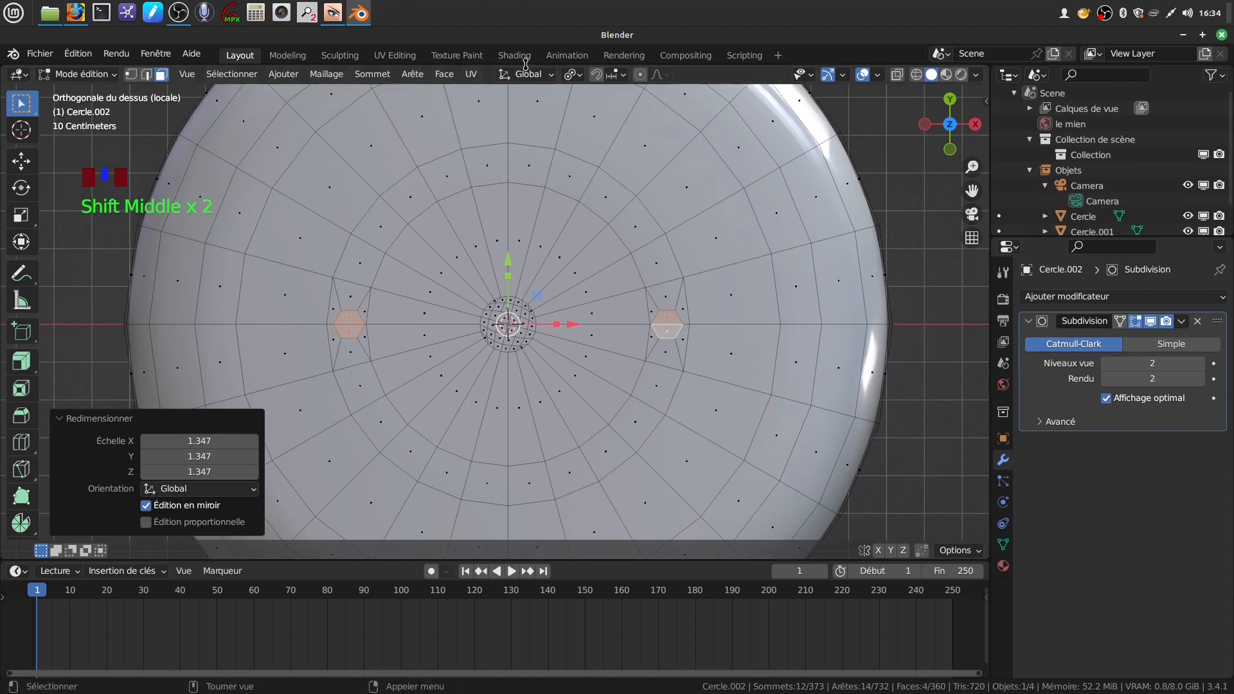
left_click(577, 76)
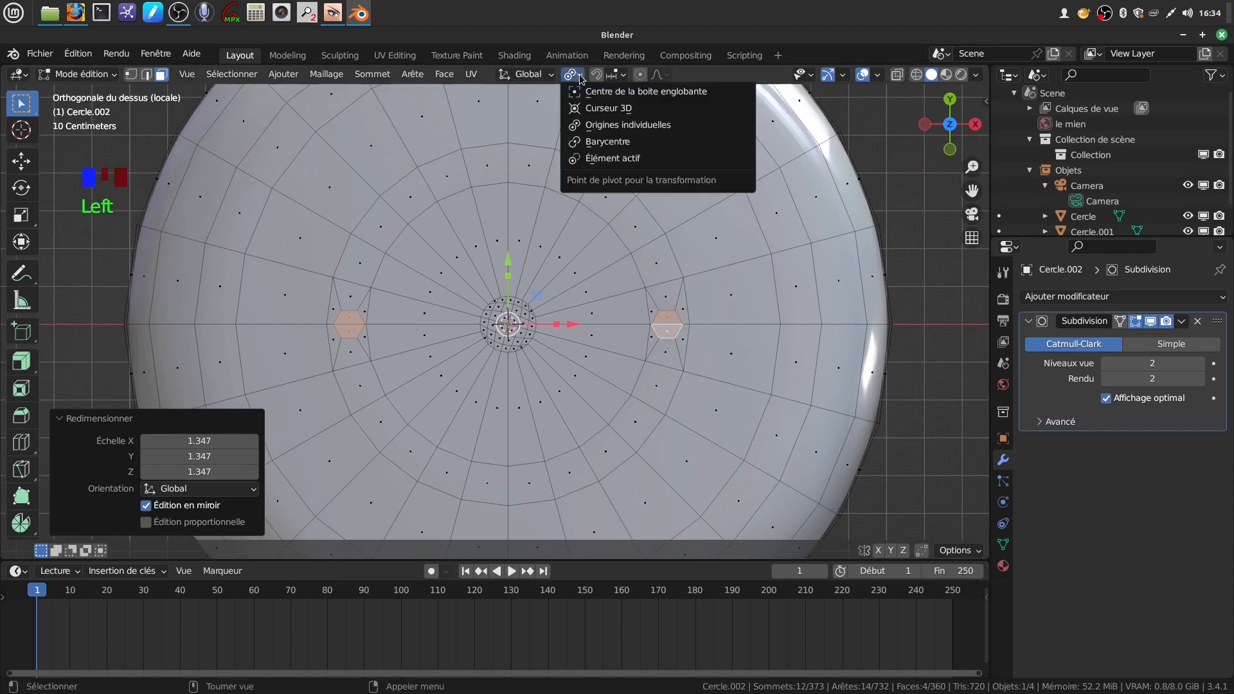
left_click(606, 142)
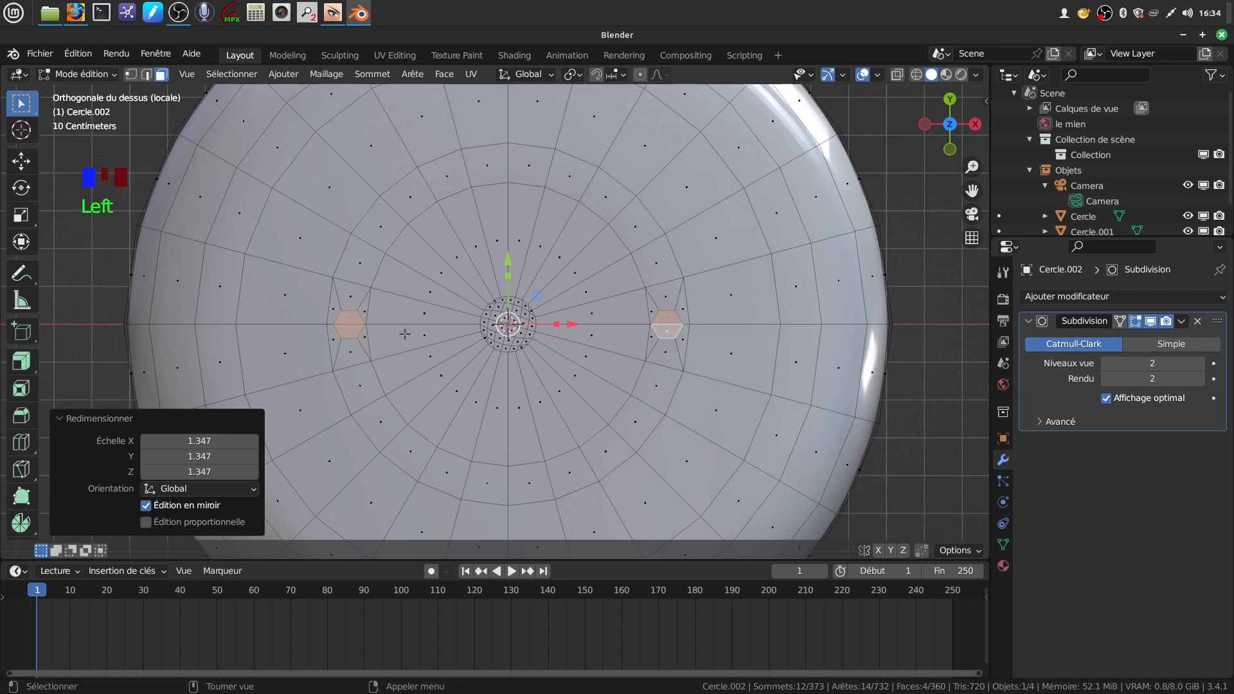
key("s")
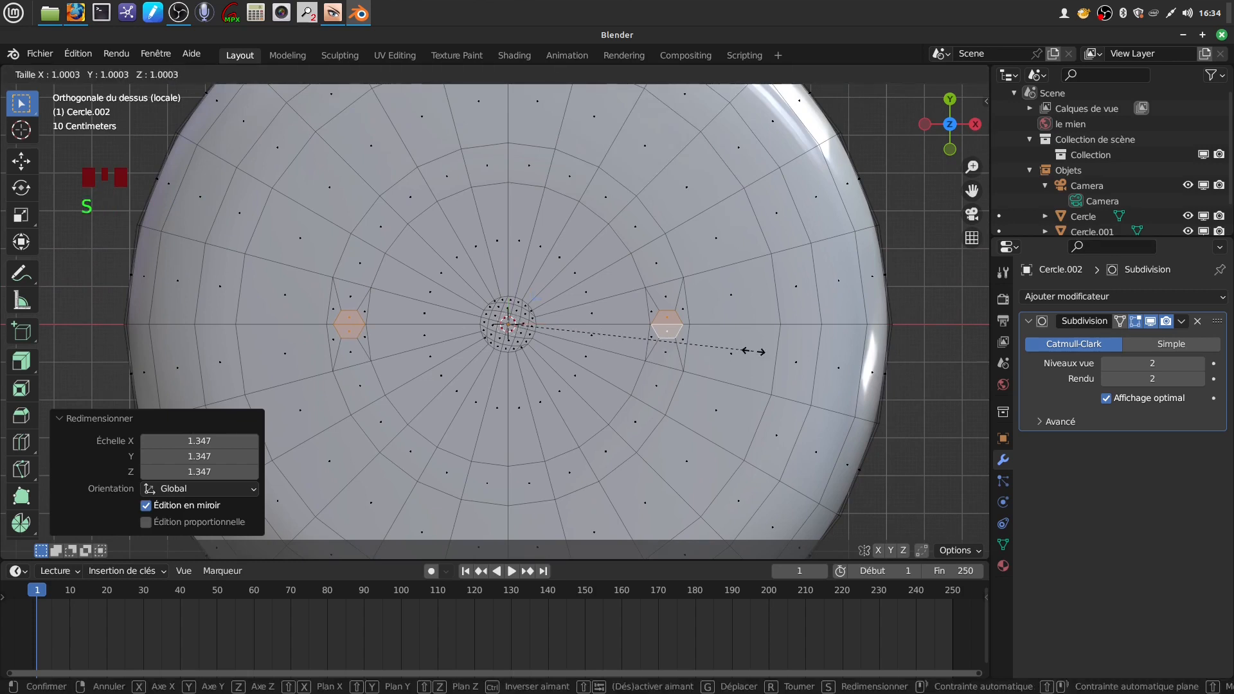
left_click(785, 364)
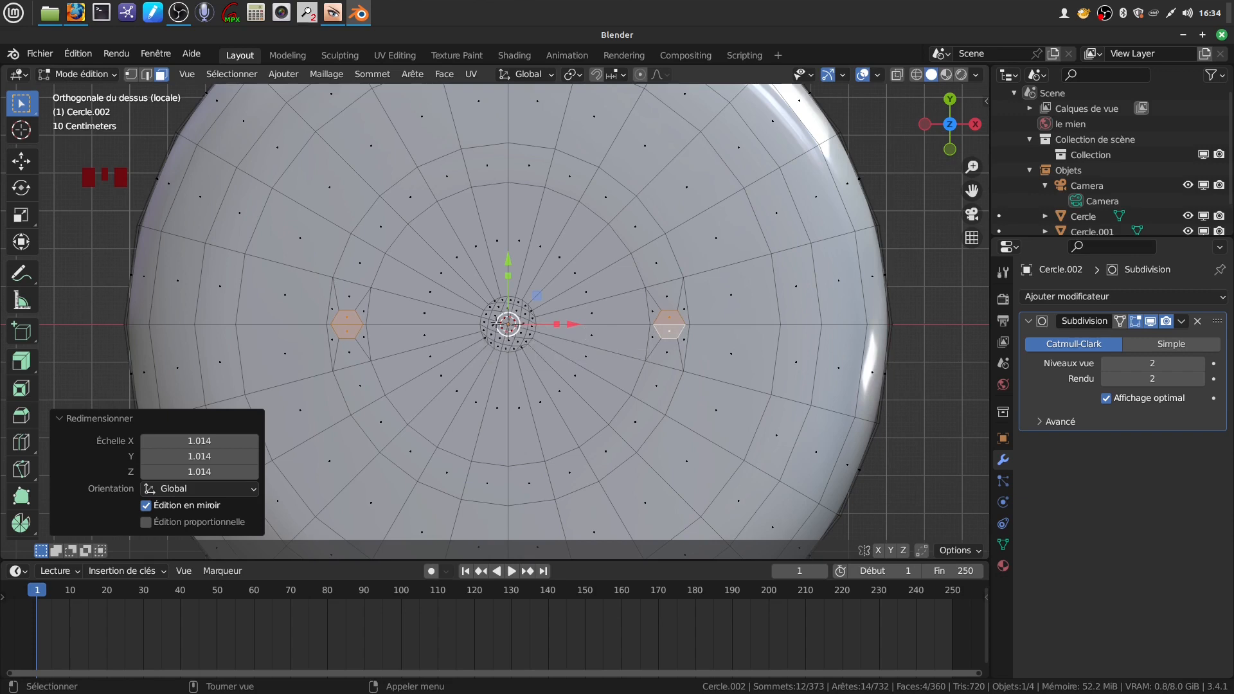
Switch the pivot back to individual origins and enlarge each hexagon by a factor of about 1.11.
left_click(582, 75)
left_click(615, 126)
key("s")
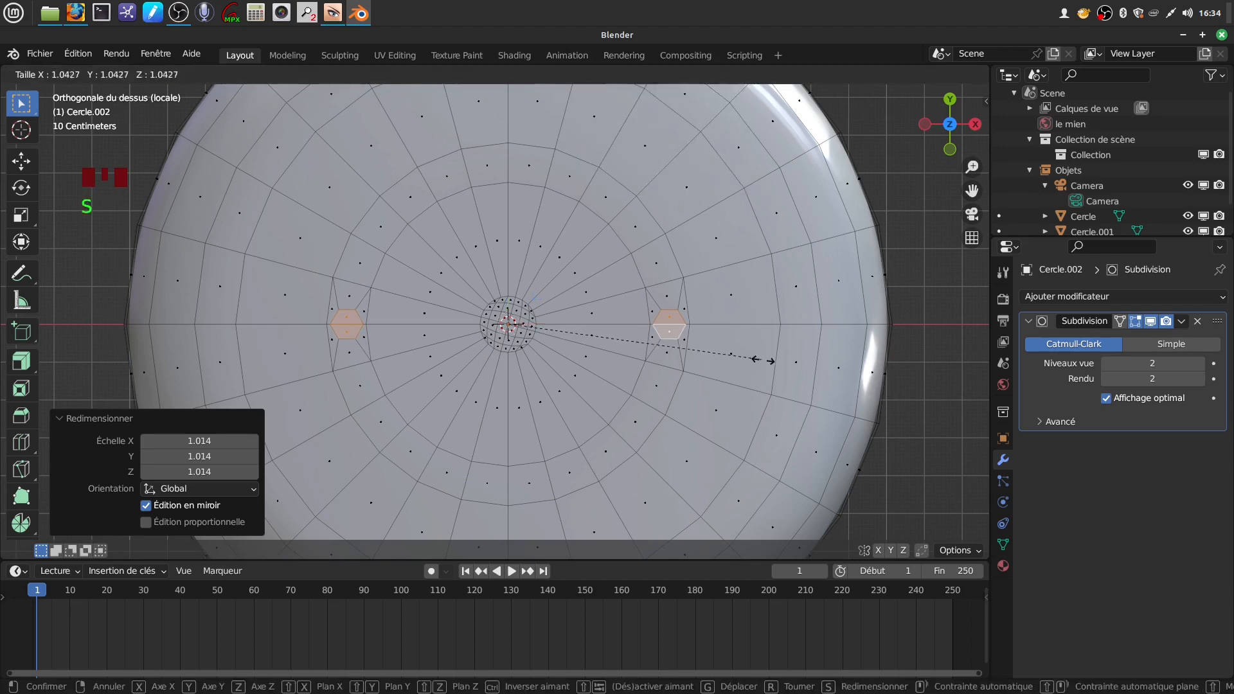
left_click(778, 365)
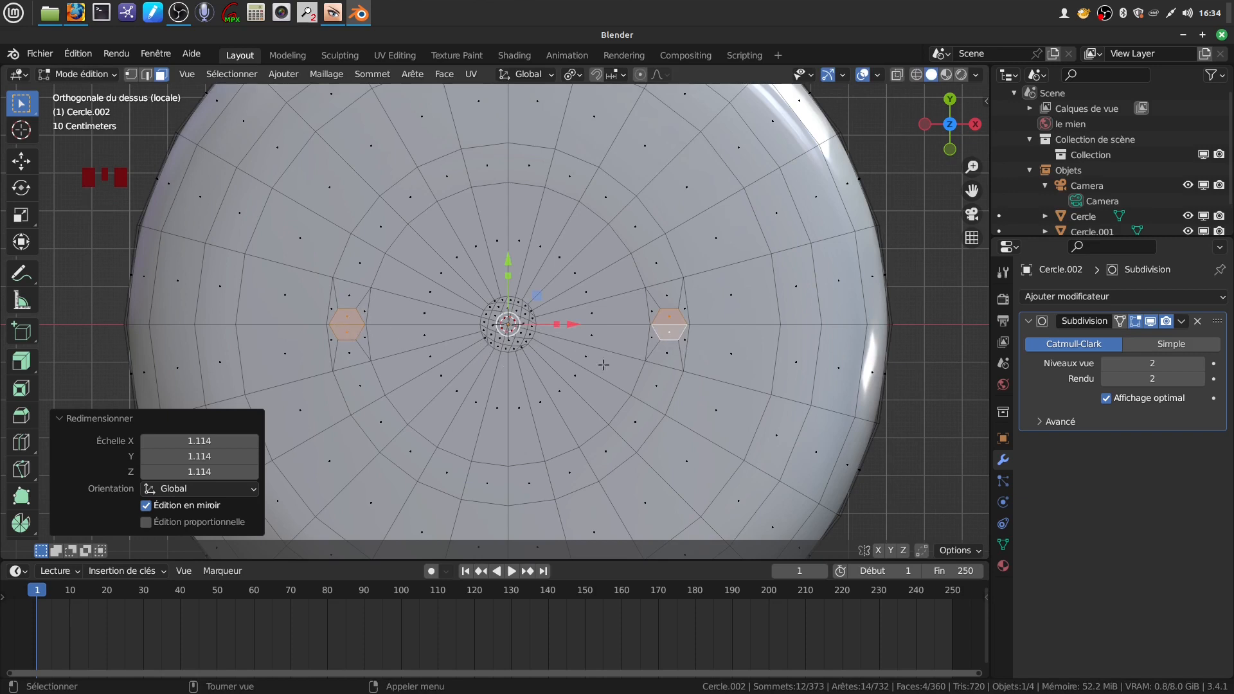
Select each hexagon's vertices with the neighbouring ring vertices on the X axis, scale them by about 1.33, and return to face selection.
scroll(640, 347, "down", 2)
scroll(636, 352, "up", 1)
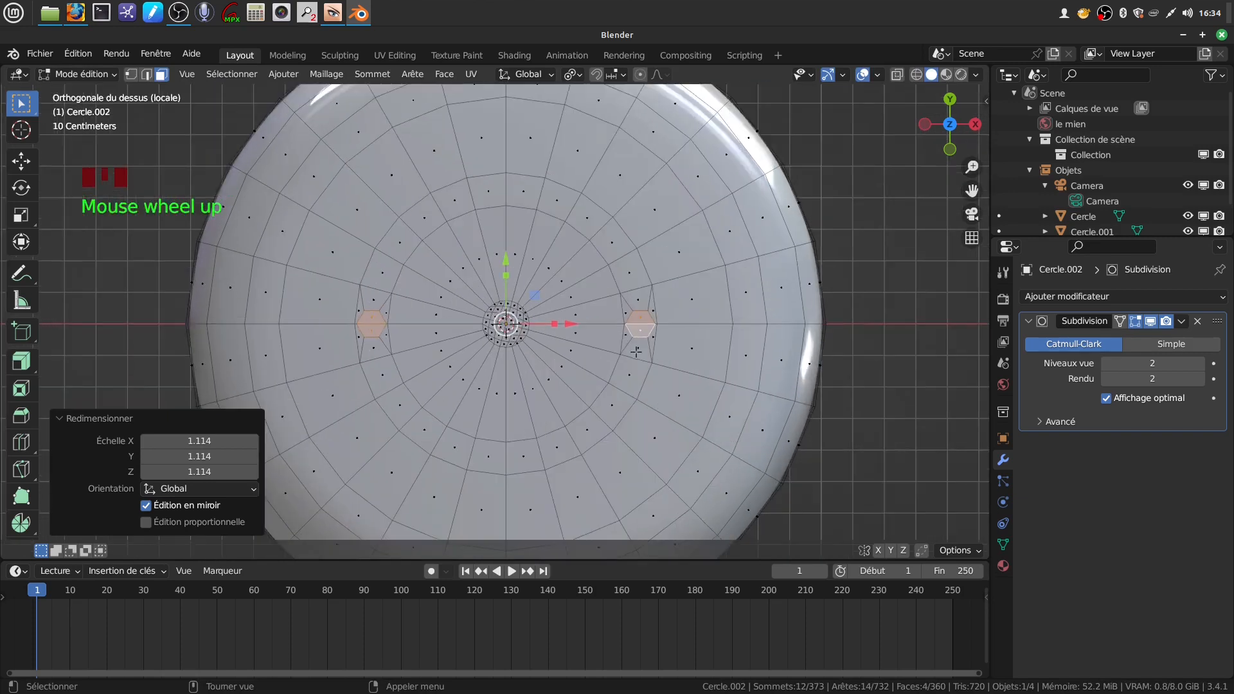
left_click(131, 74)
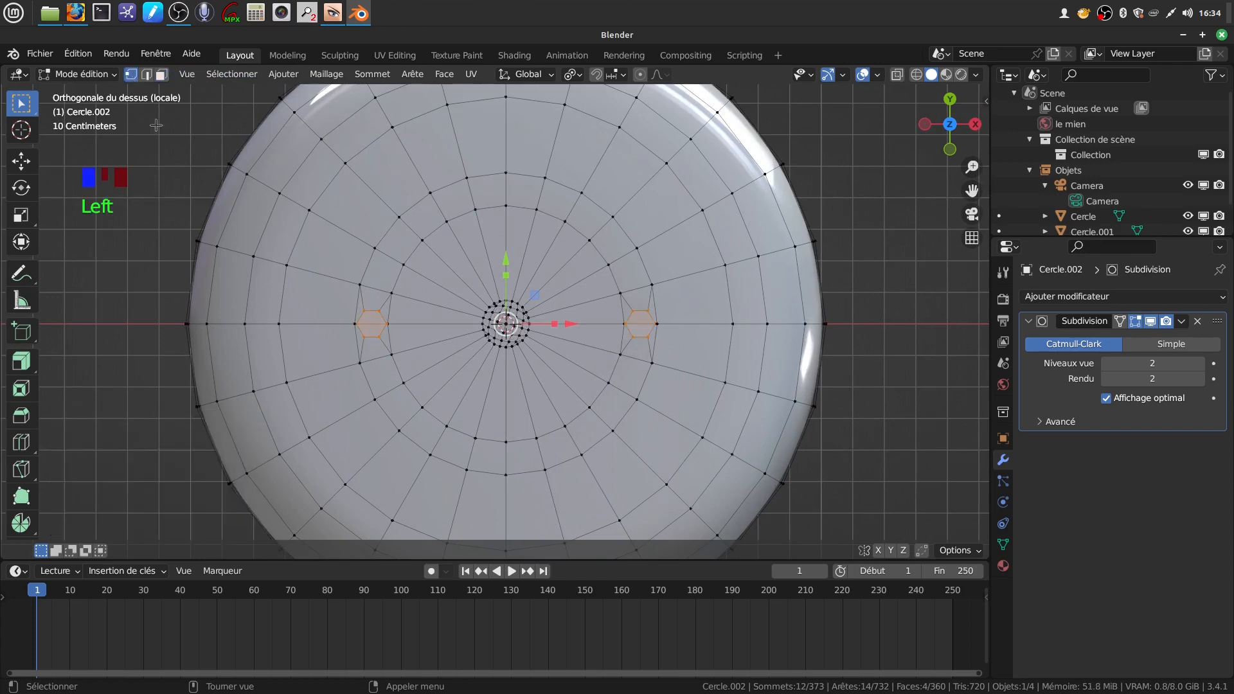
left_click_drag(350, 306, 403, 347)
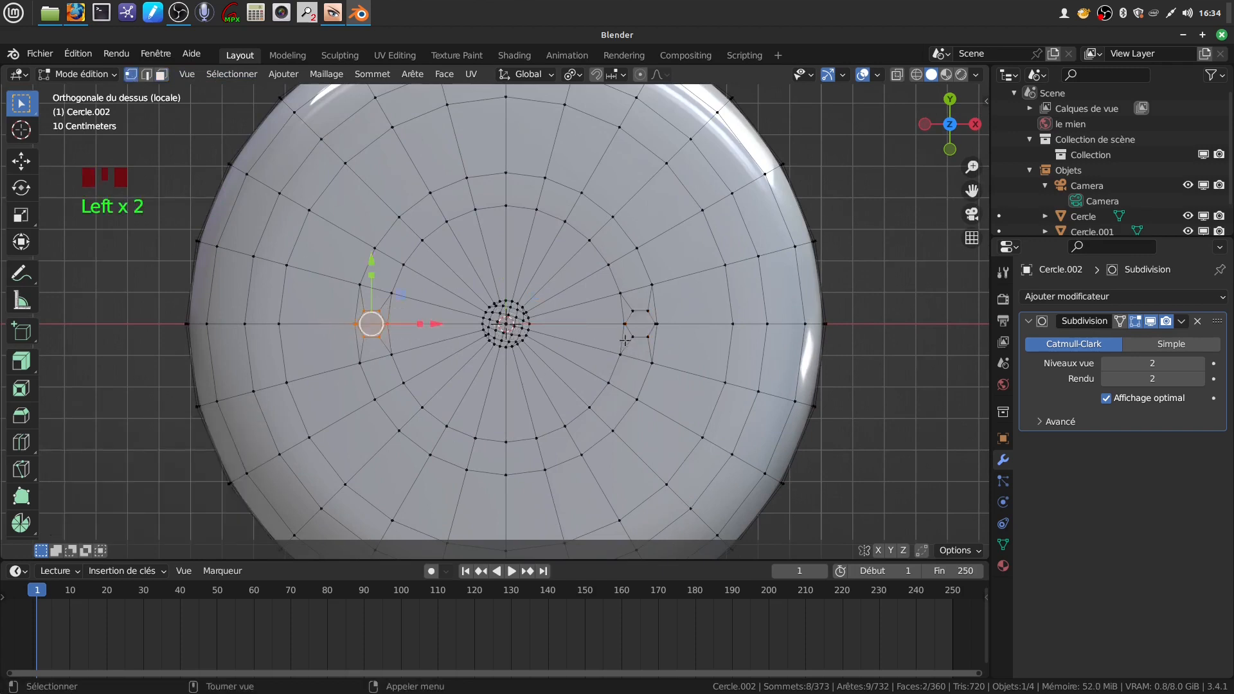
left_click_drag(621, 308, 665, 341)
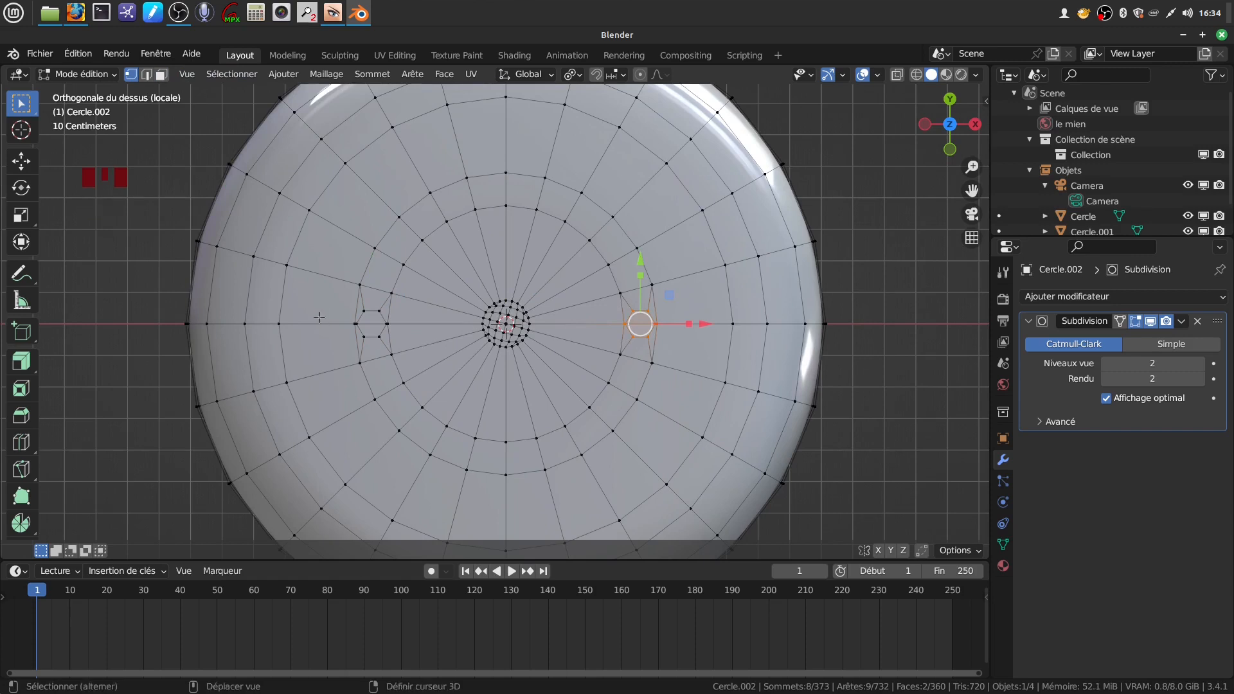
left_click_drag(341, 308, 402, 351, "shift")
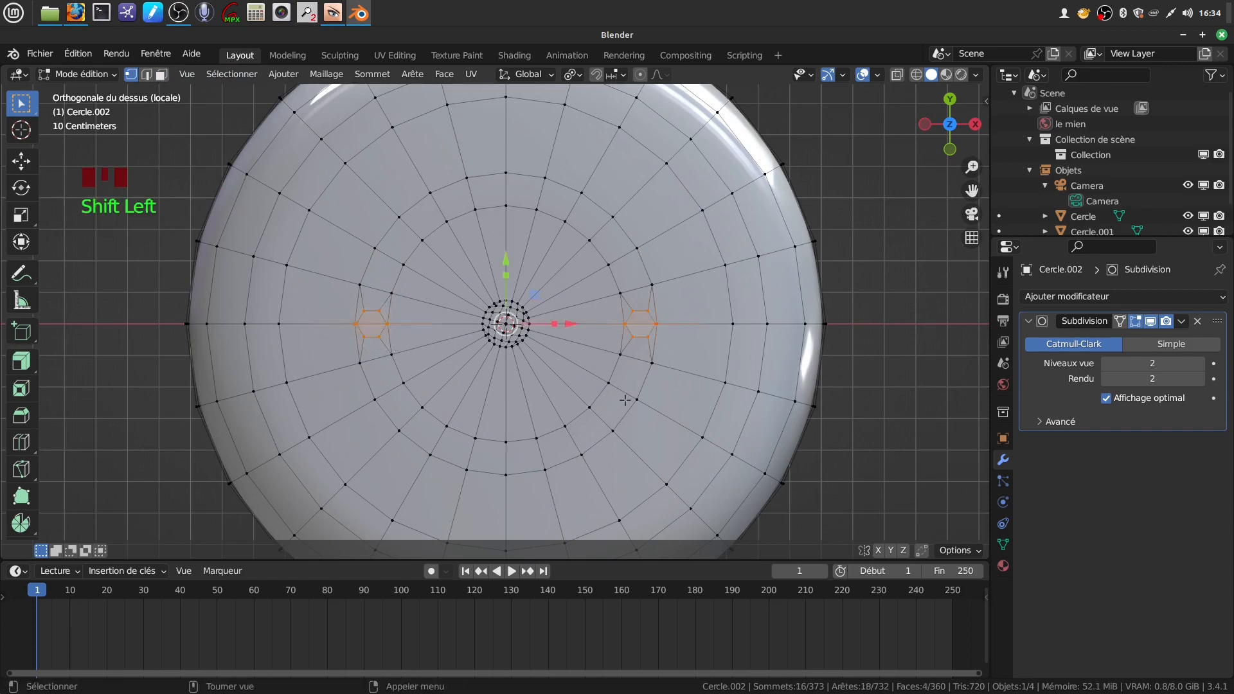
key("s")
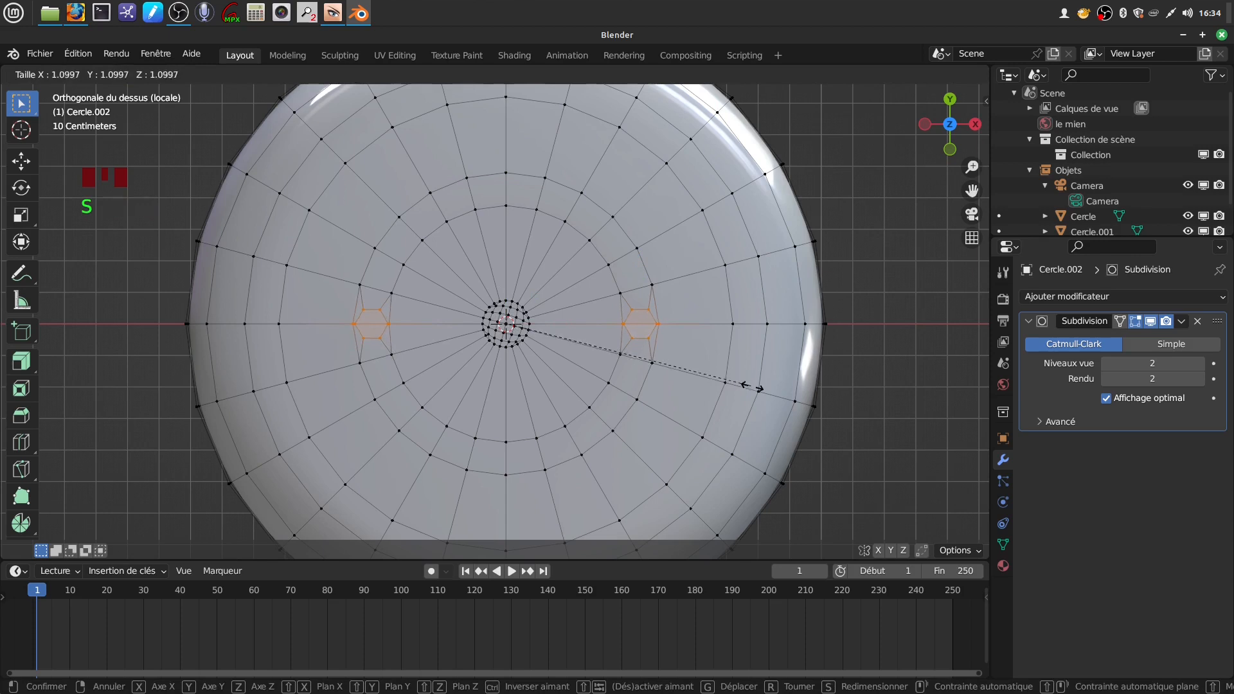
left_click(795, 427)
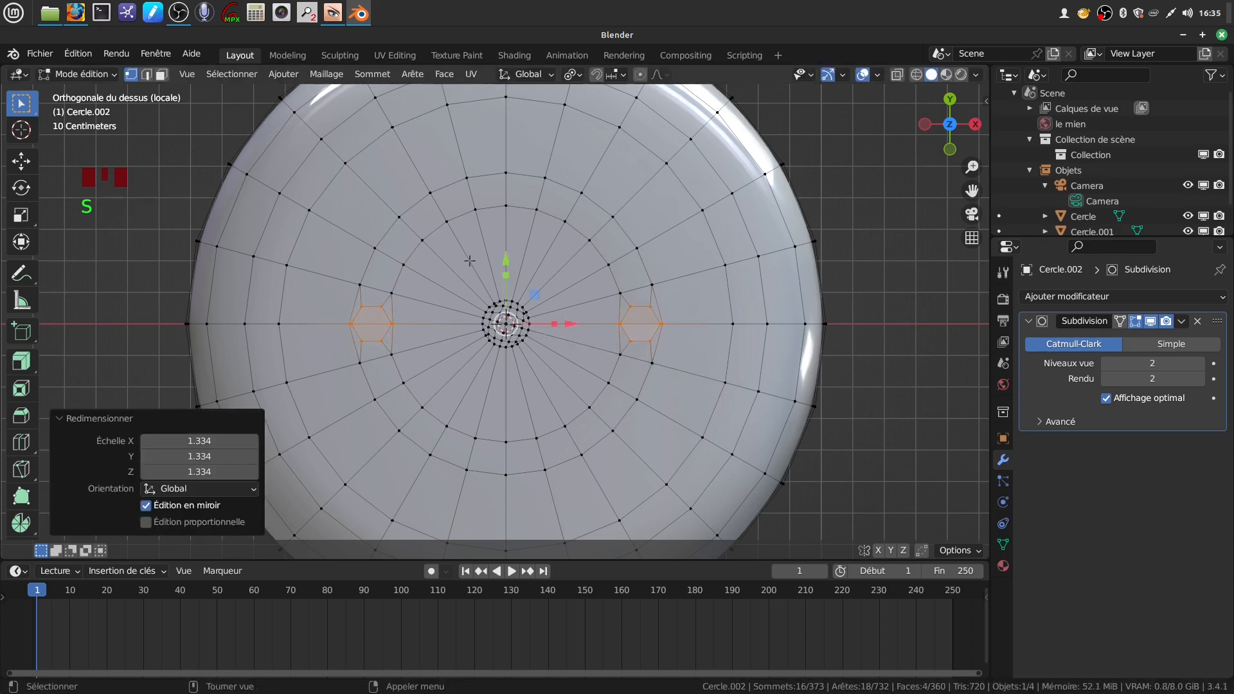
left_click(162, 74)
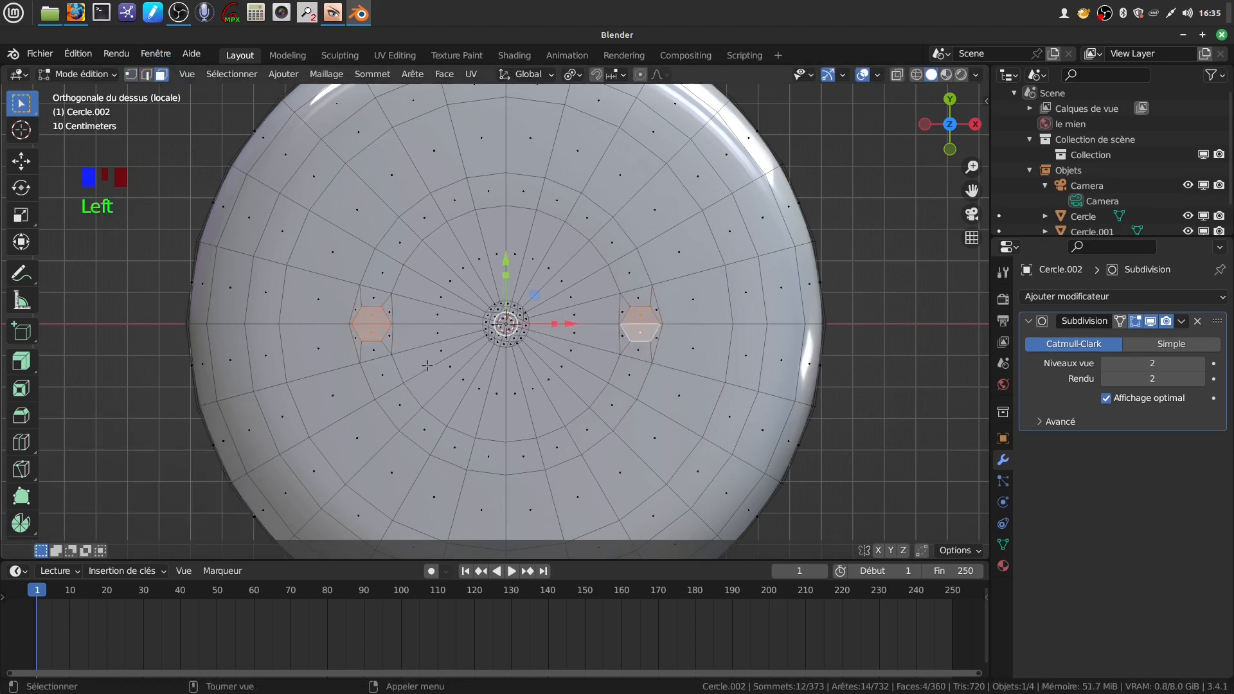
Extrude both hexagons straight up along Z by about 0.11 m to form two stubs on the lid.
scroll(580, 357, "down", 3)
middle_click_drag(580, 357, 530, 331)
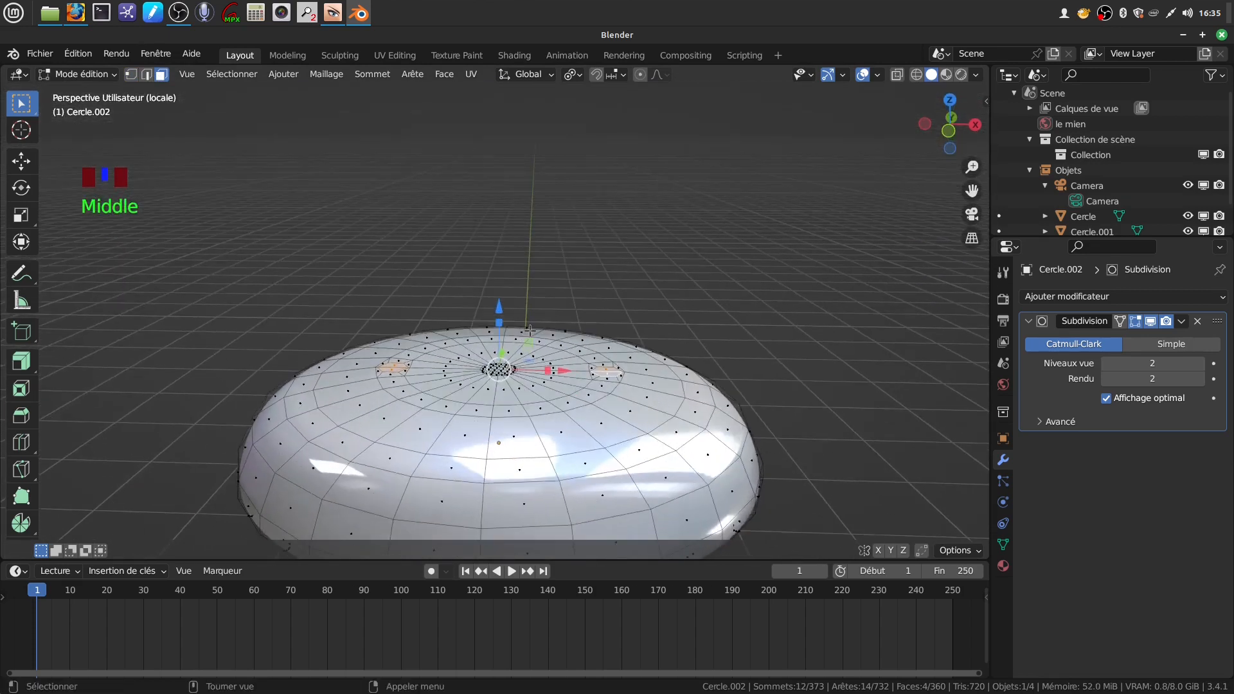
key("e")
left_click_drag(510, 306, 501, 282)
mouse_move(528, 407)
middle_mouse_down("shift")
mouse_move(547, 370)
mouse_move(515, 418)
middle_mouse_up("shift")
scroll(515, 418, "up", 2)
middle_click_drag(681, 289, 697, 397, "shift")
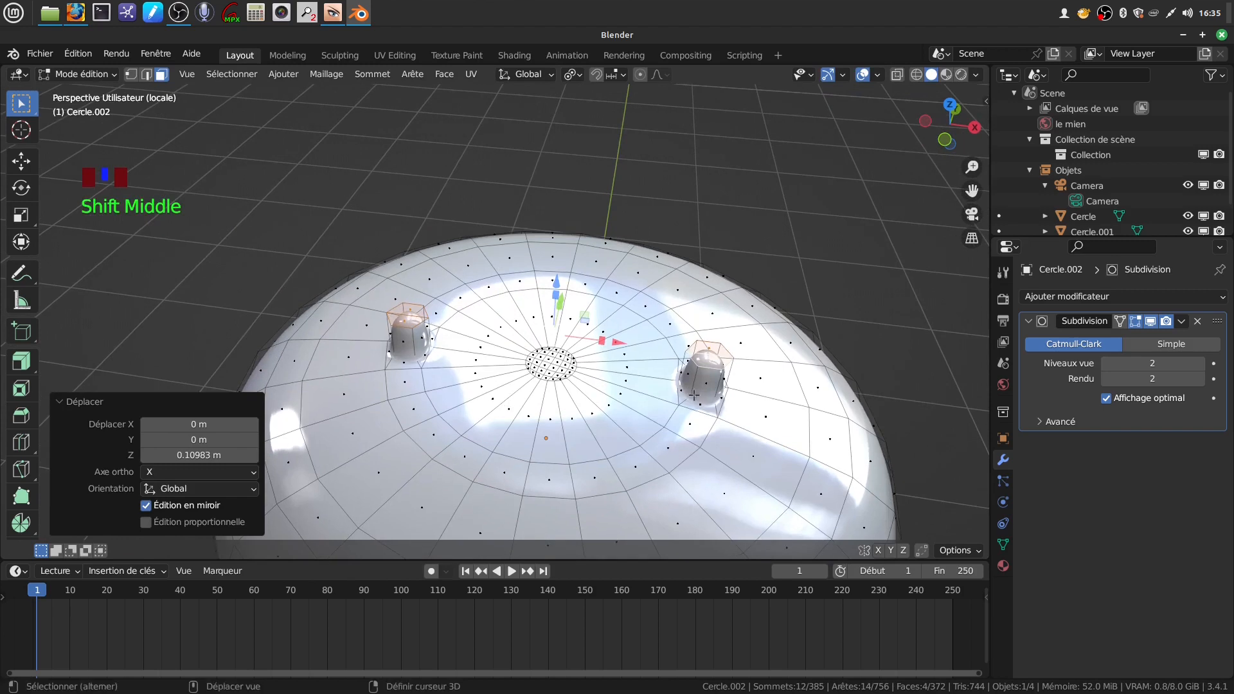
Deselect the top of the stub on the positive X side and, in front view, rotate the other stub's top about 28° toward the lid's centre.
key("c")
middle_click(721, 361)
right_click(721, 361)
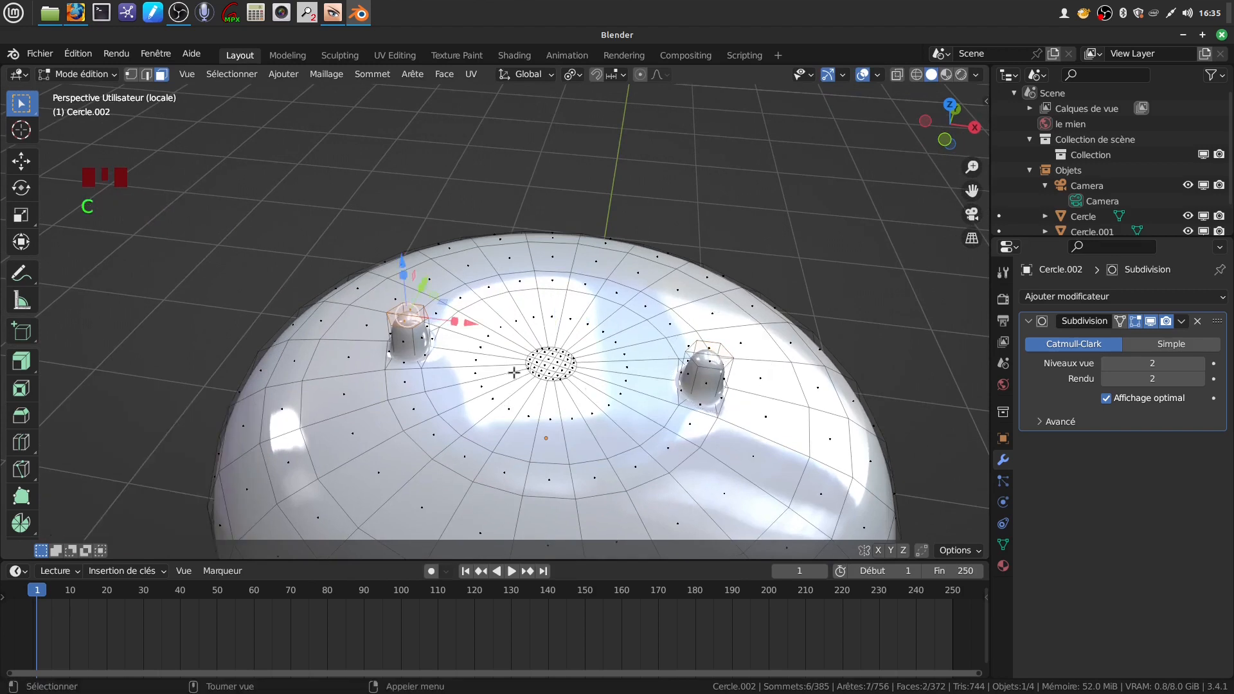
key("KP_1")
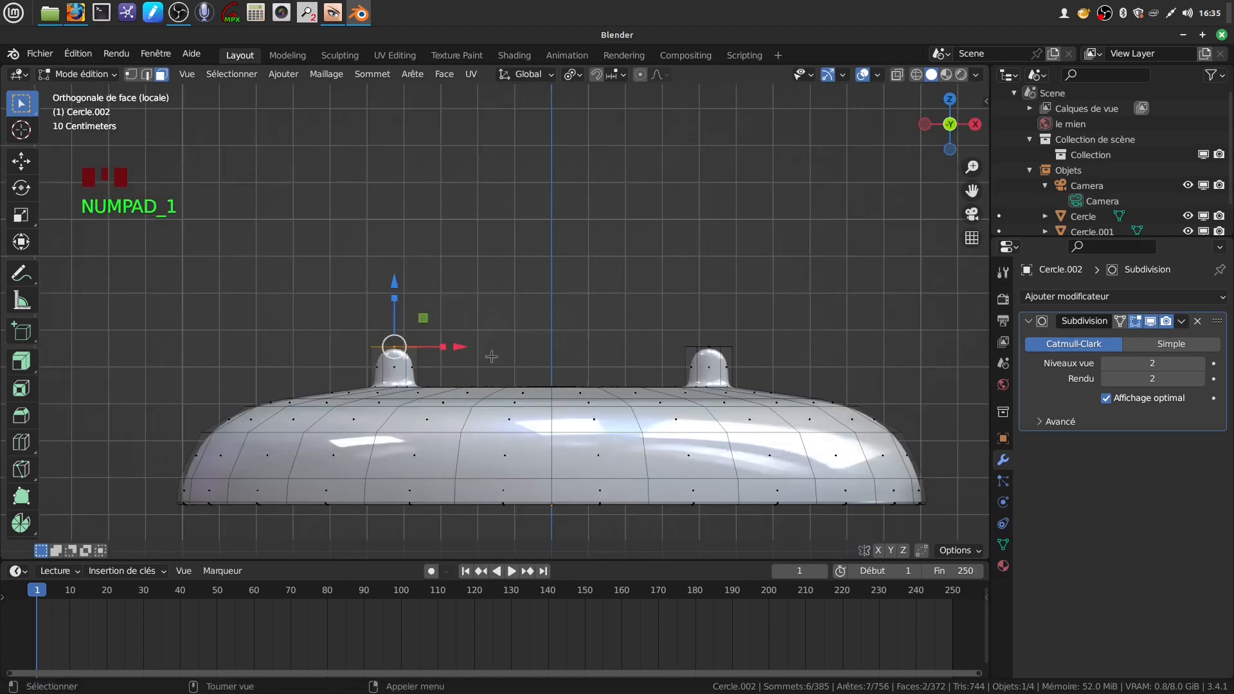
key("r")
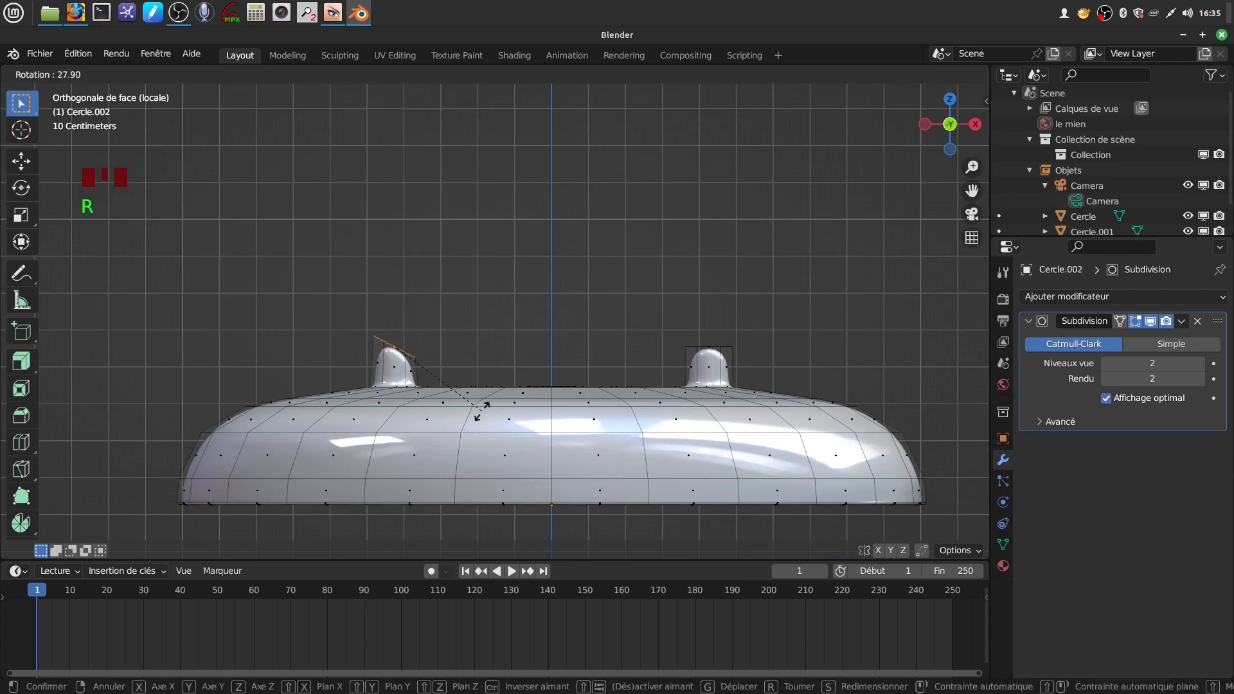
left_click(482, 412)
Rotate the positive-X stub's top about 32° toward the lid's centre in front view and shift it about -0.009 m along X.
middle_click_drag(484, 411, 543, 479, "shift")
left_click(676, 365)
left_click(676, 380, "shift")
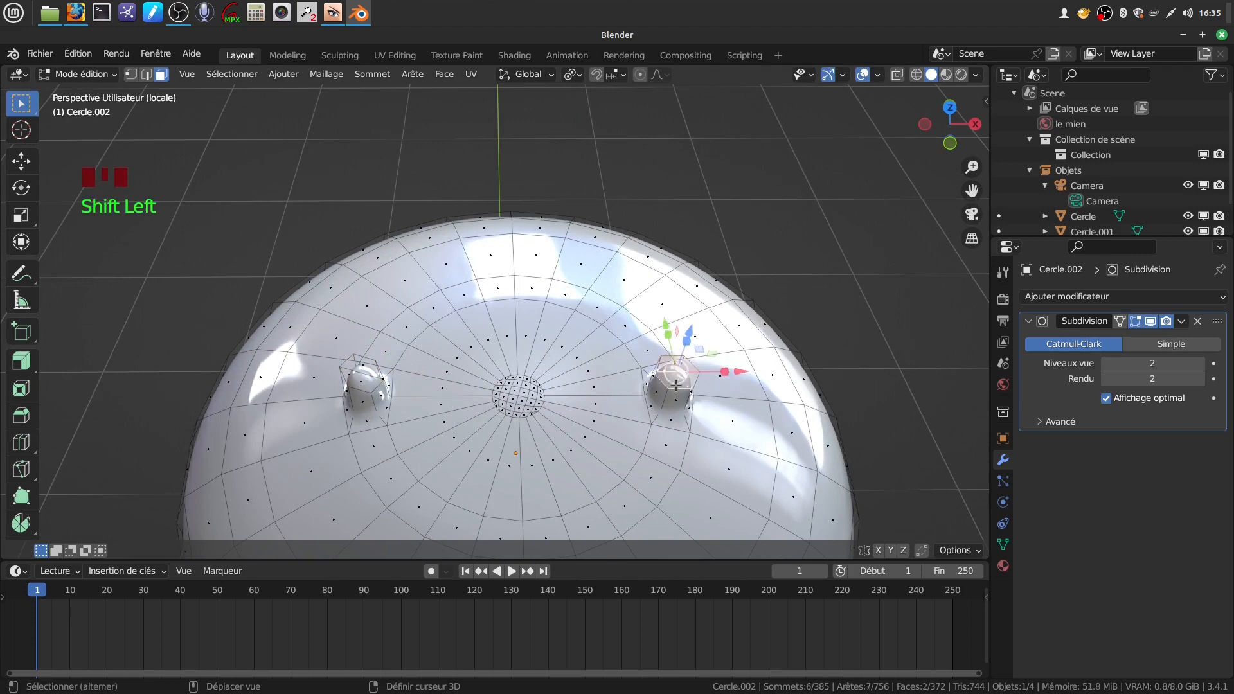
key("KP_1")
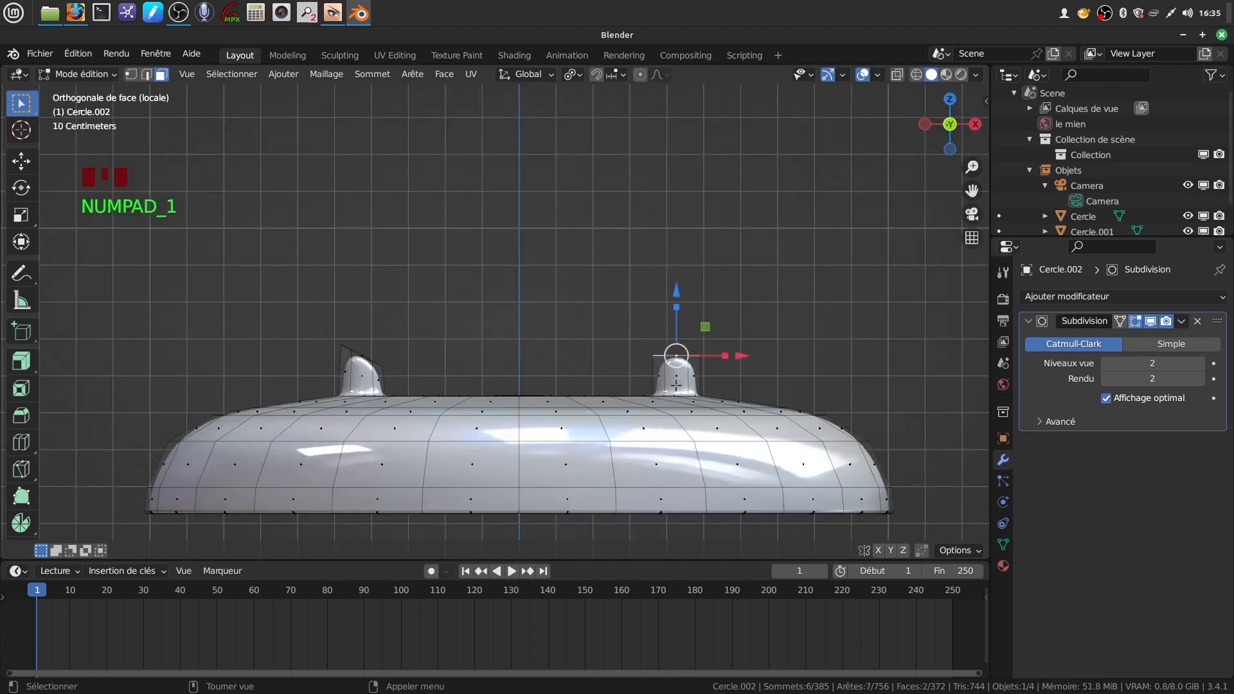
key("r")
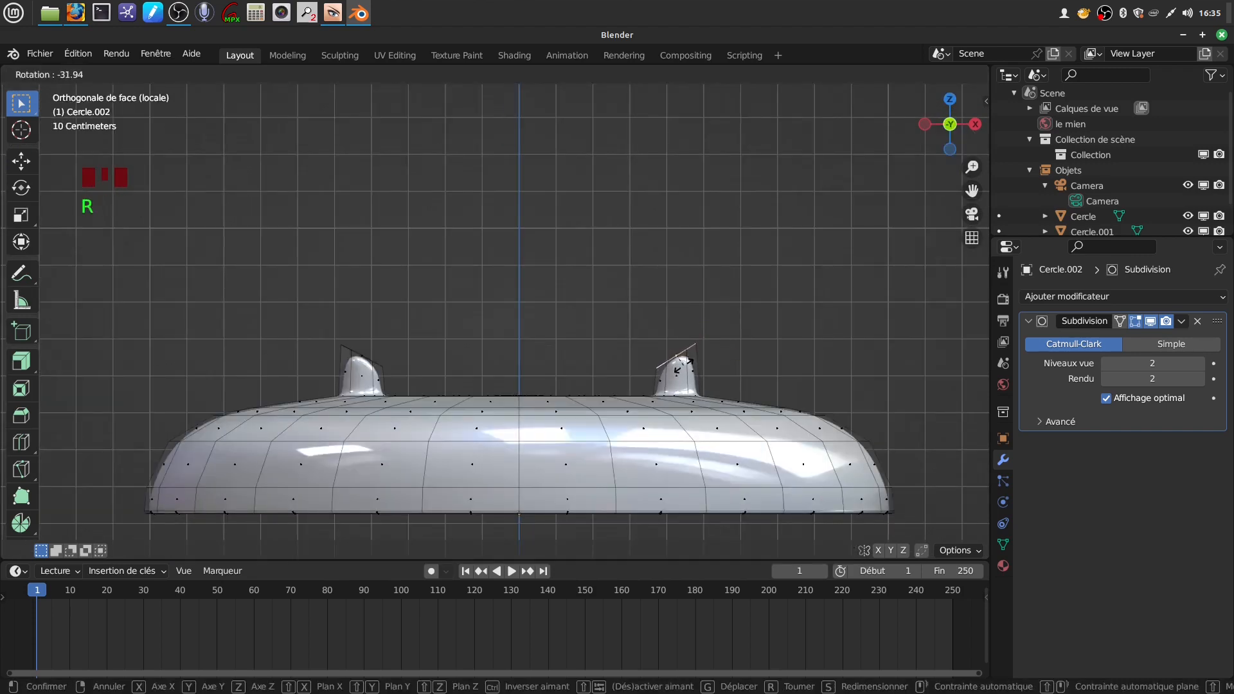
left_click(696, 358)
left_click_drag(738, 354, 736, 355)
Select the top faces of both stubs and delete them to leave the stubs open.
middle_click_drag(395, 342, 390, 399, "shift")
scroll(390, 400, "up", 2)
left_click(340, 399, "shift")
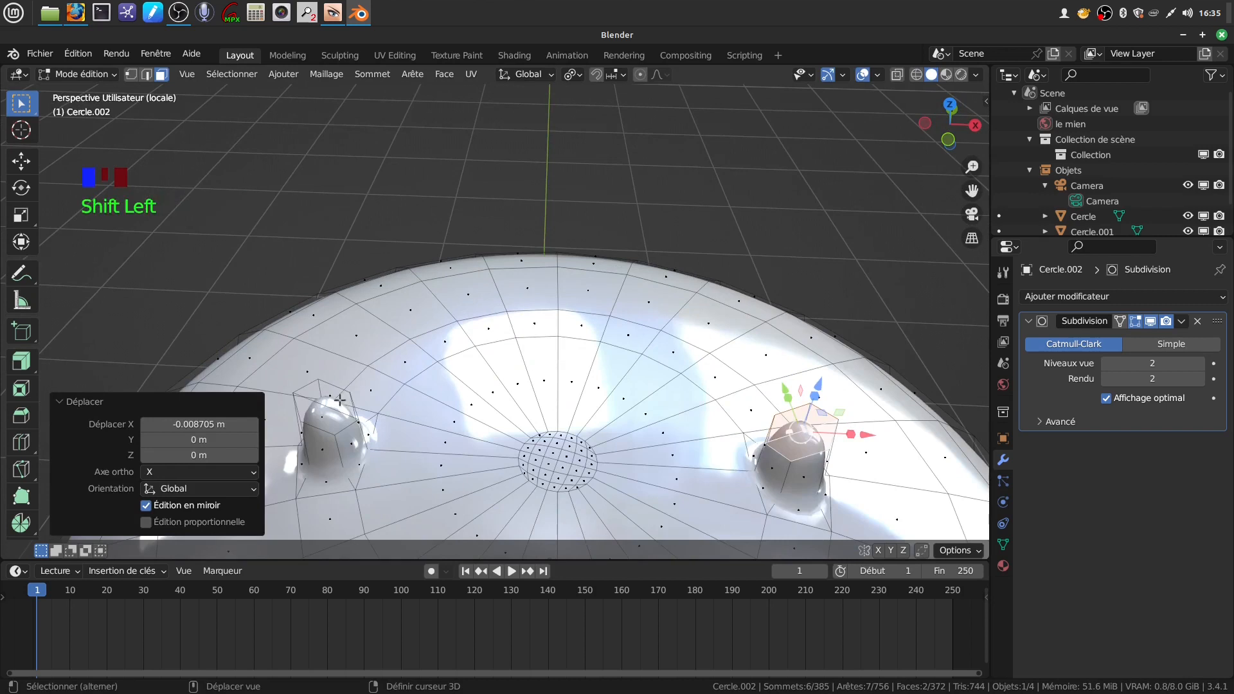
left_click(322, 415, "shift")
scroll(486, 419, "down", 4)
middle_click_drag(486, 419, 517, 367)
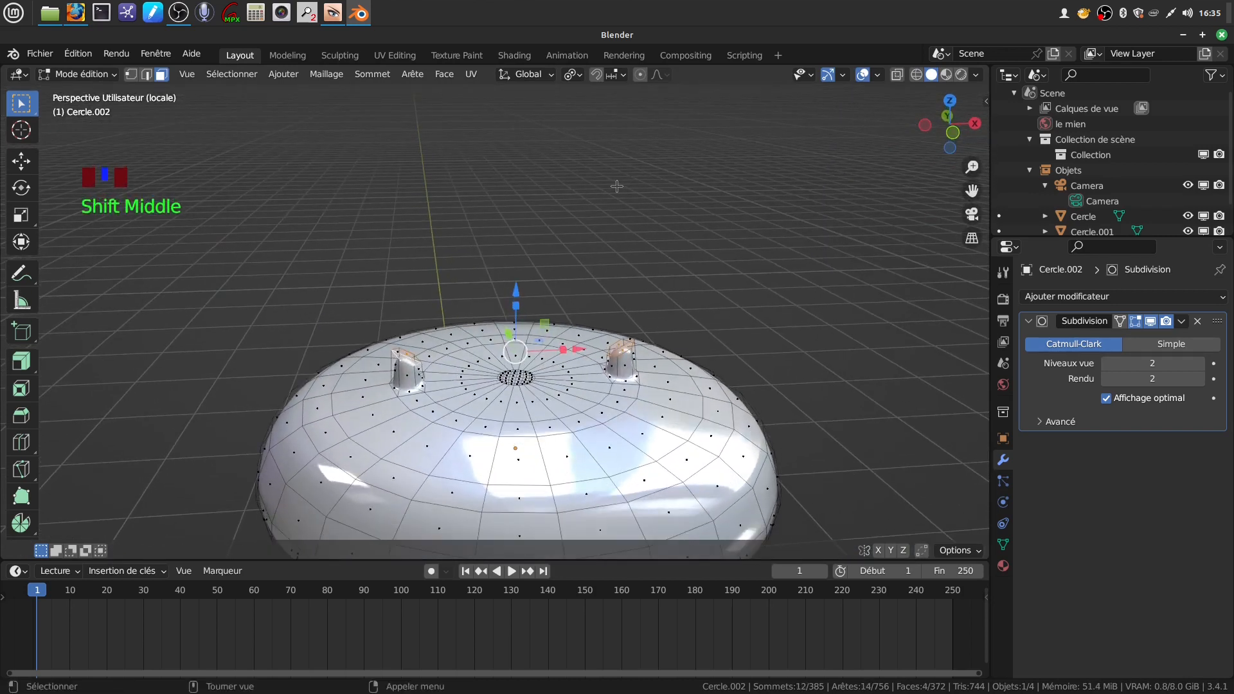
key("x")
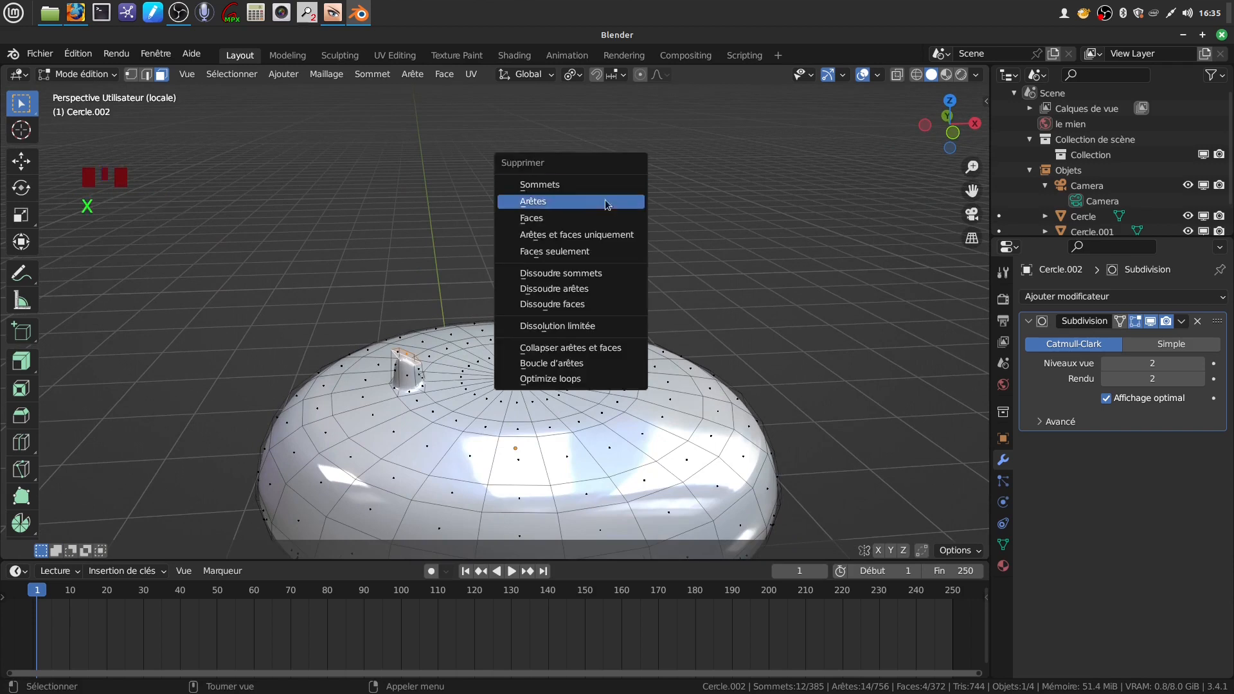
left_click(589, 224)
scroll(245, 138, "up", 2)
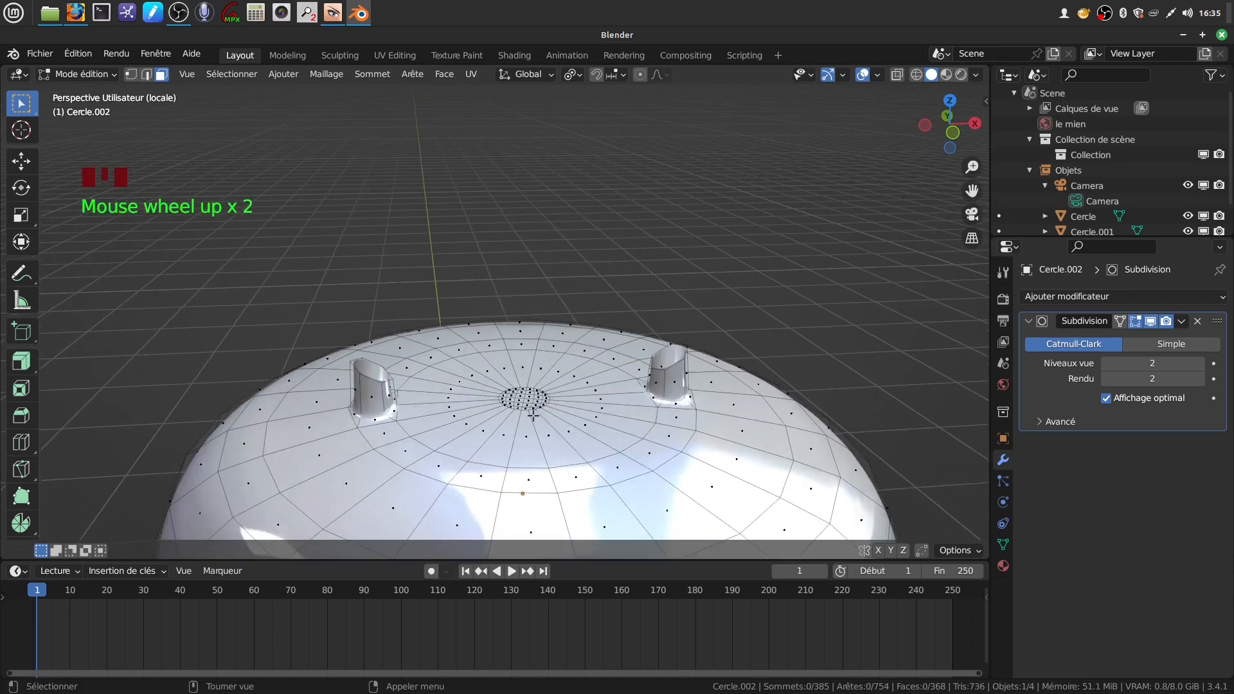
Switch to vertex selection and select the open rim loops of both stubs.
left_click(132, 74)
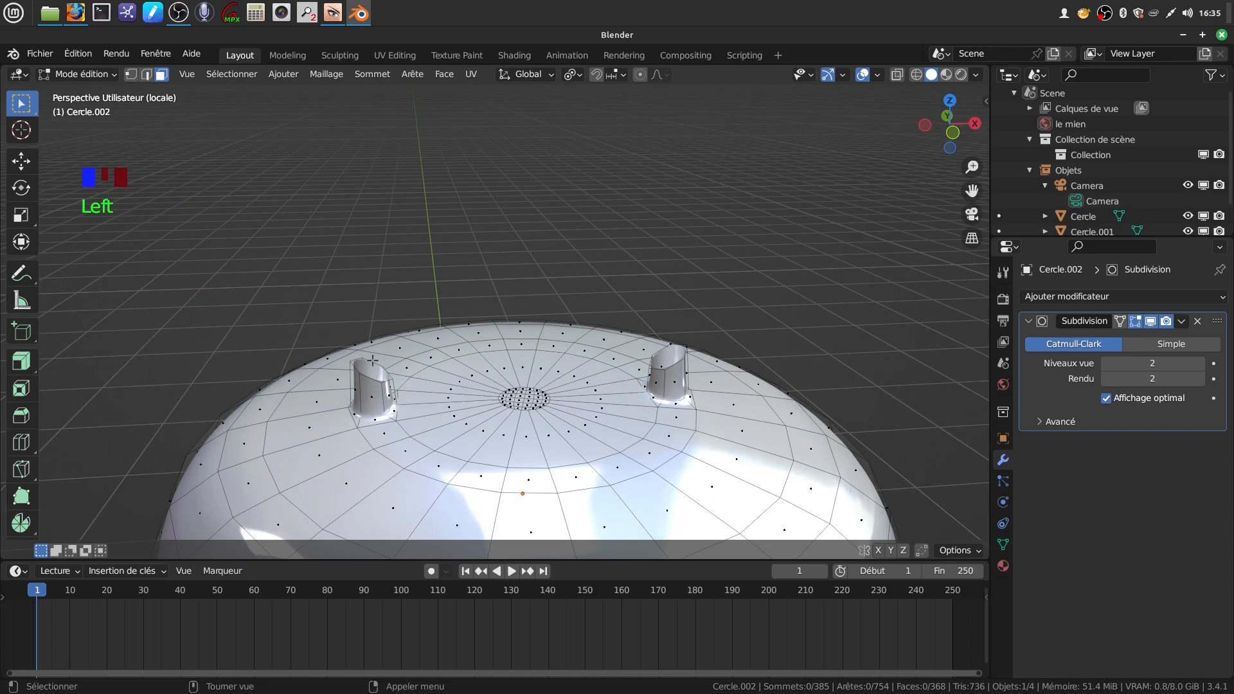
left_click(368, 378, "alt")
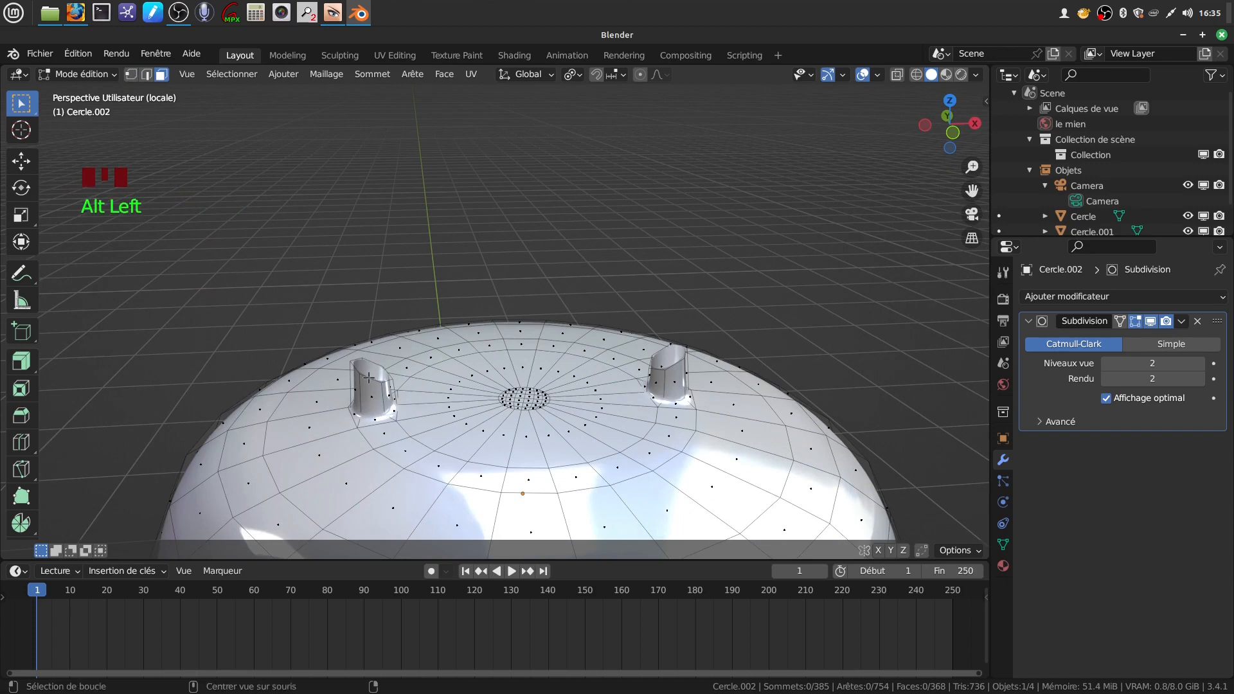
left_click(132, 76)
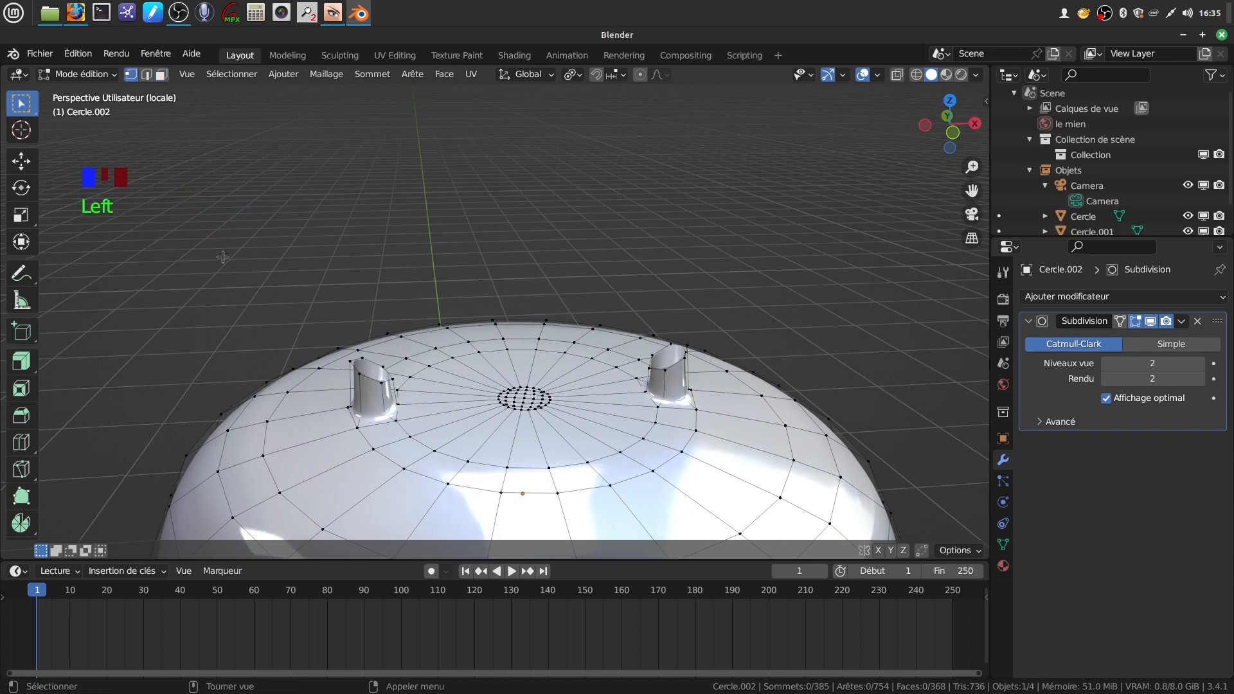
left_click(369, 379, "alt")
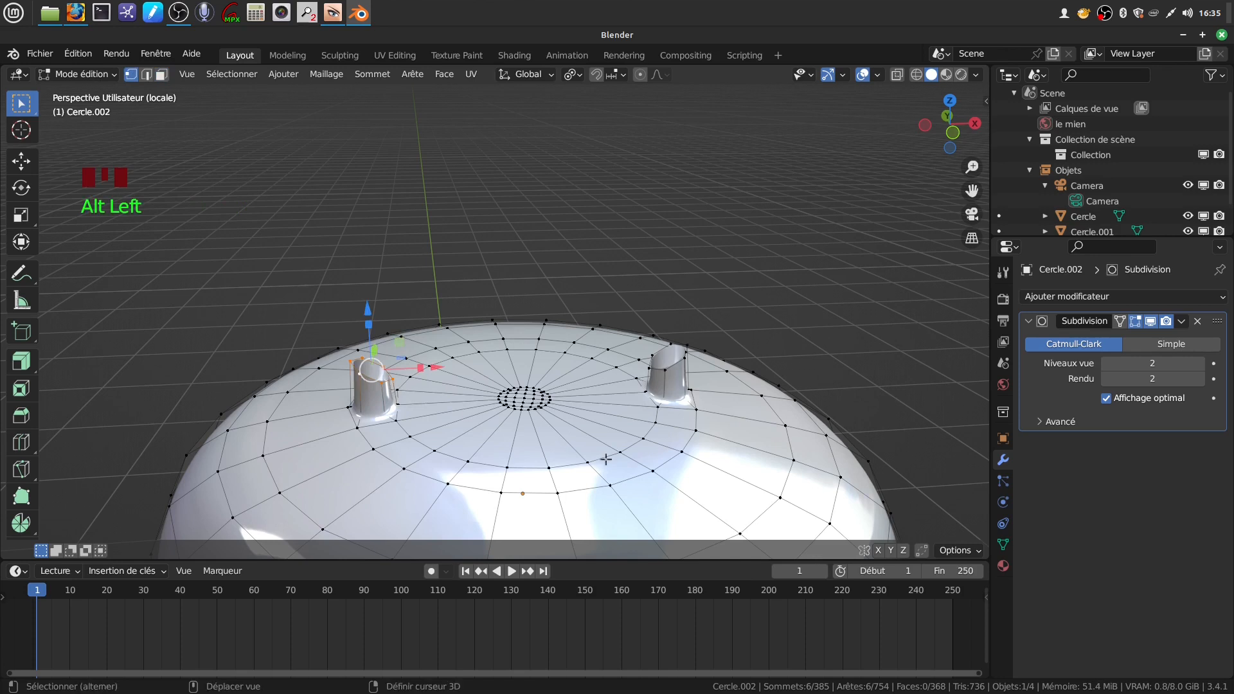
left_click(673, 364, "alt+shift")
scroll(673, 364, "down", 4)
middle_click_drag(672, 364, 659, 308)
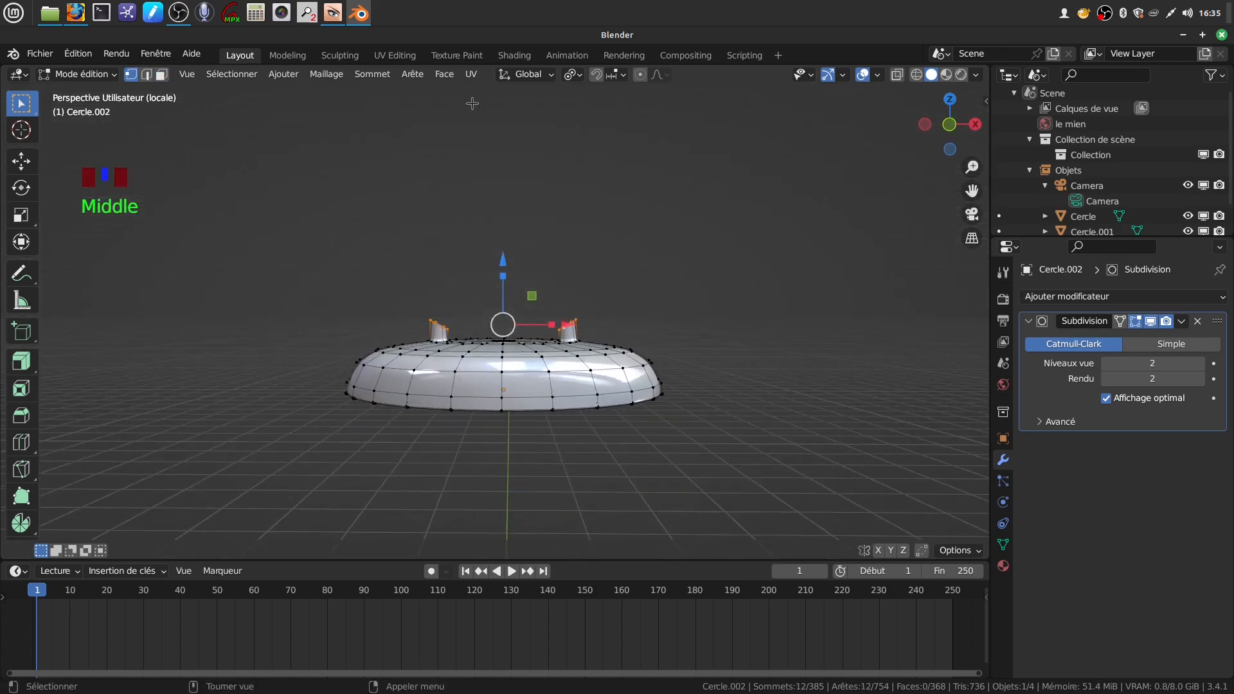
Try bridging the two rim loops into an arched handle with 4 cuts and a smoothness of 0.750.
left_click(413, 75)
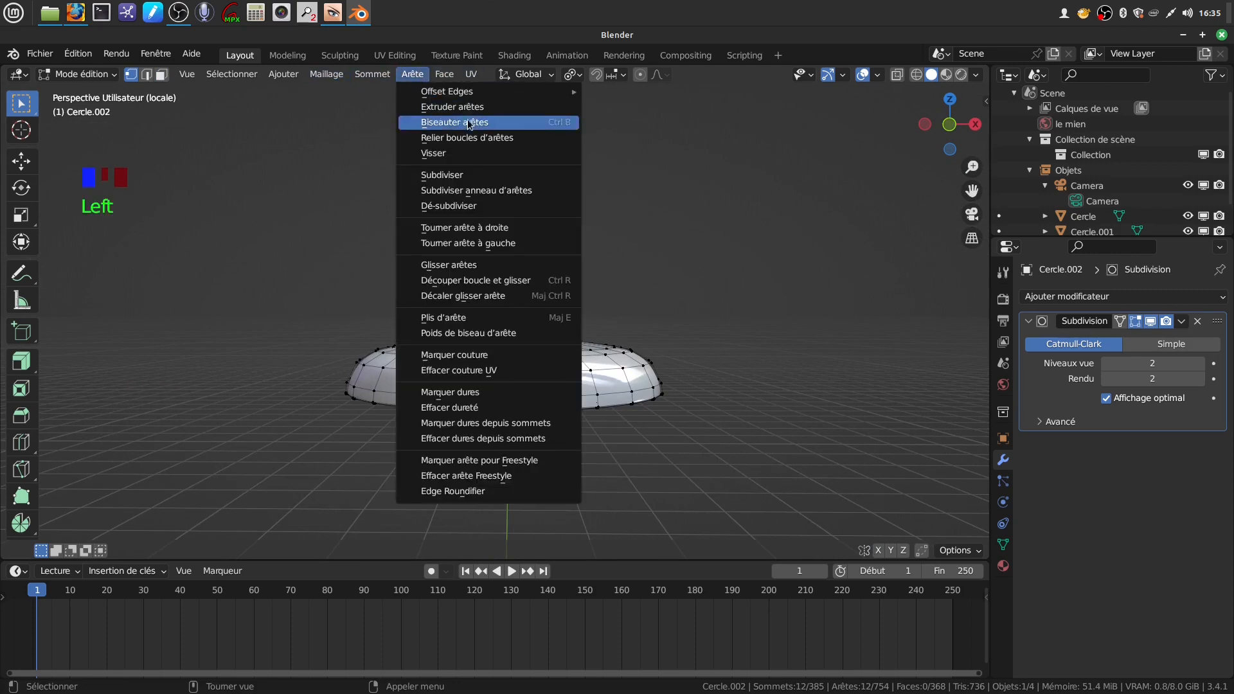
left_click(499, 139)
scroll(602, 377, "up", 5)
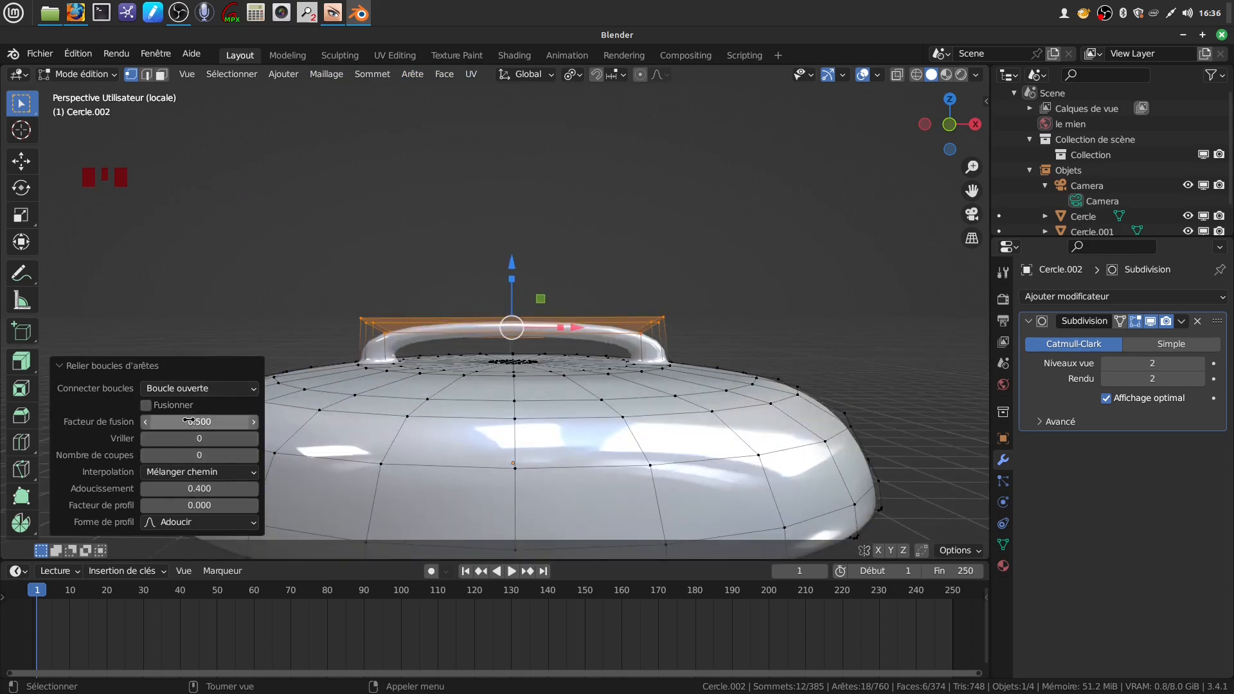
left_click_drag(172, 455, 196, 455)
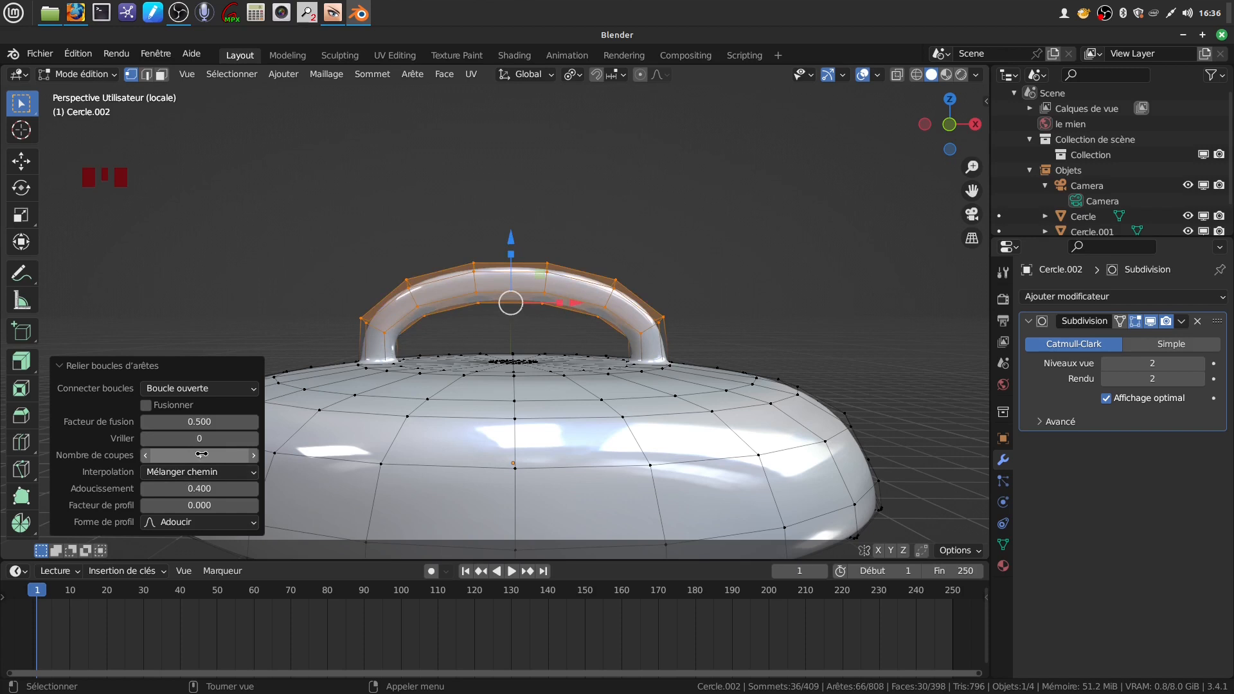
left_click(173, 490)
left_click_drag(173, 489, 230, 490)
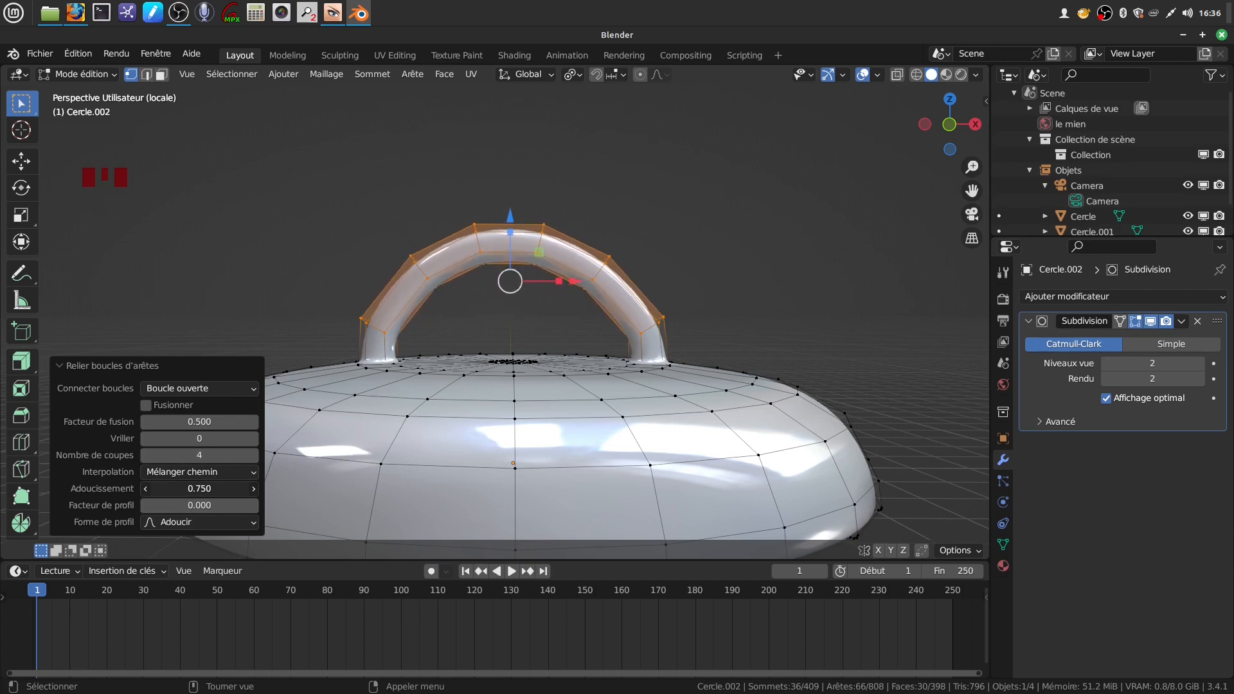
Scale the handle arch to about 0.964 along X and check its shape in object mode before resuming mesh editing.
left_click_drag(559, 284, 565, 283)
scroll(668, 265, "down", 3)
middle_click_drag(668, 264, 641, 302)
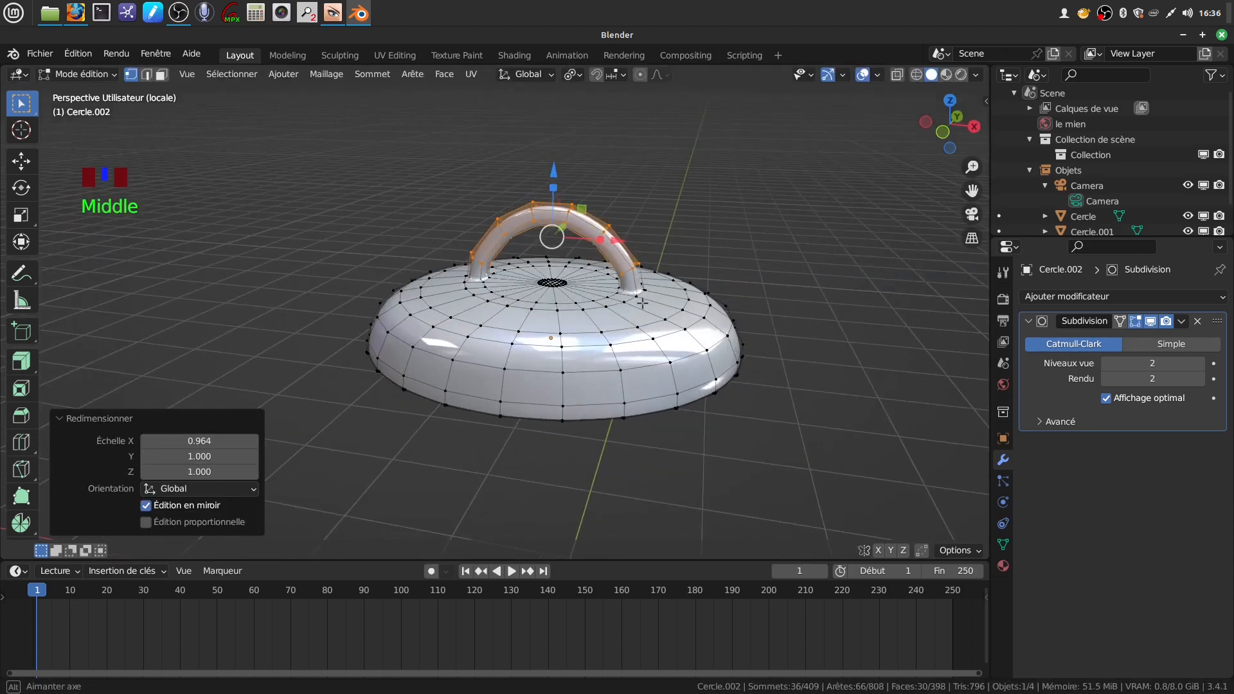
key("Tab")
middle_click_drag(705, 279, 666, 278)
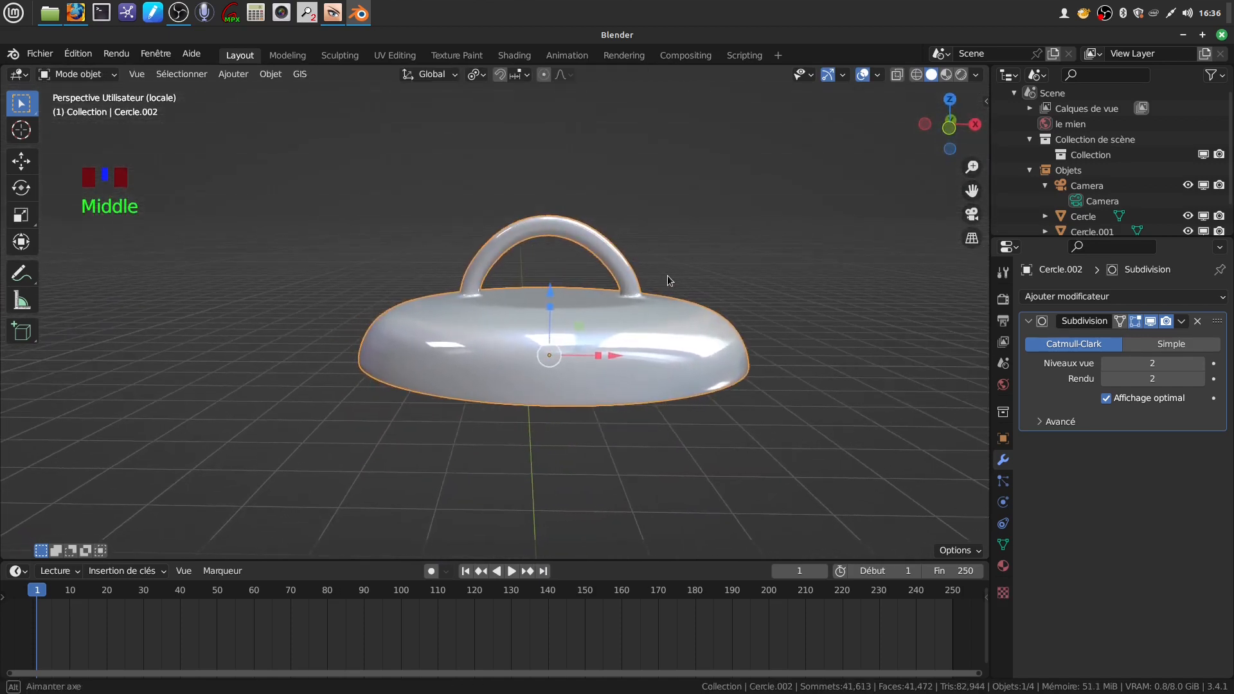
key("Tab")
scroll(642, 368, "up", 2)
mouse_move(638, 361)
middle_mouse_down()
mouse_move(653, 350)
mouse_move(639, 352)
middle_mouse_up()
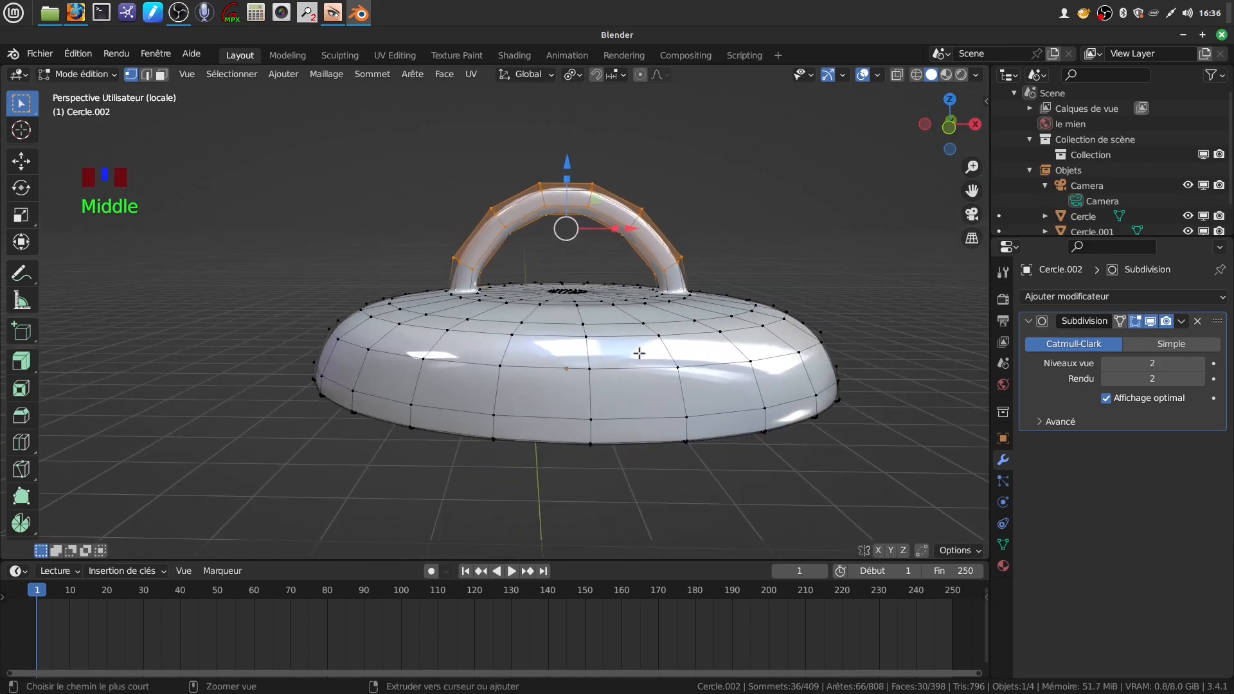
Undo the arch's scaling and the bridge, back to the two selected open stub rims.
key("ctrl+z")
key("ctrl+z")
key("ctrl+z")
key("ctrl+z")
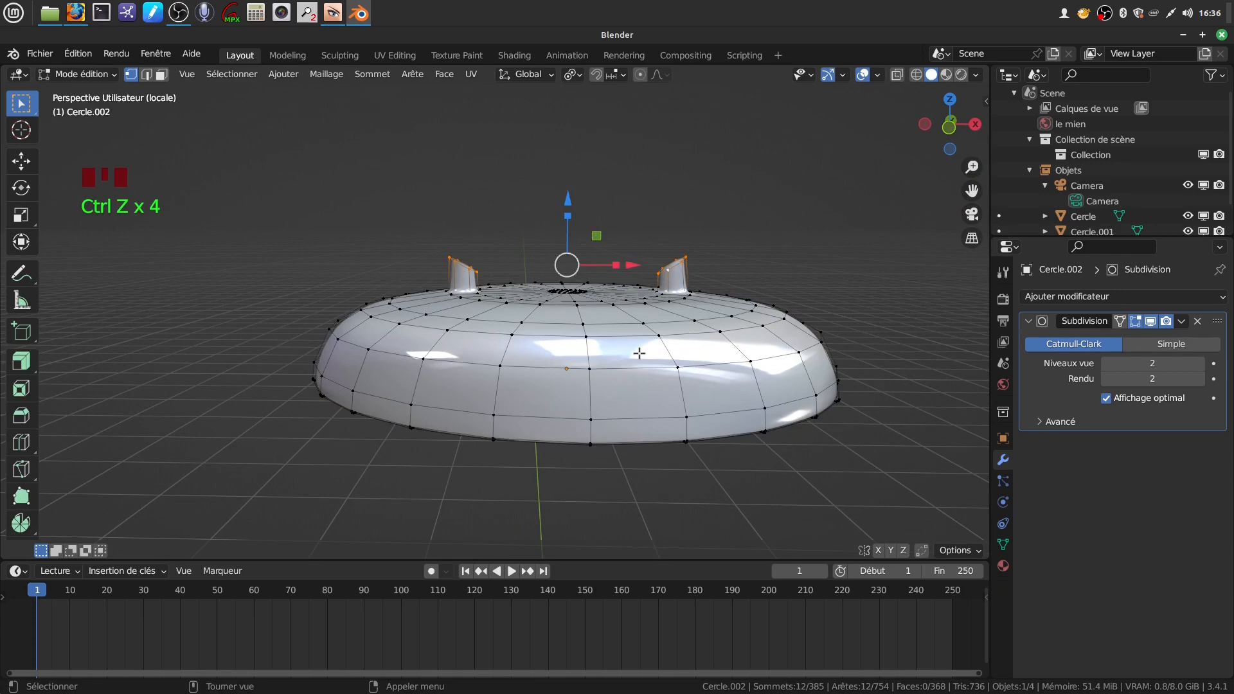
Scale both stub rims down and lower them about 0.034 m along Z.
scroll(639, 353, "up", 2)
middle_click_drag(641, 349, 581, 491, "shift")
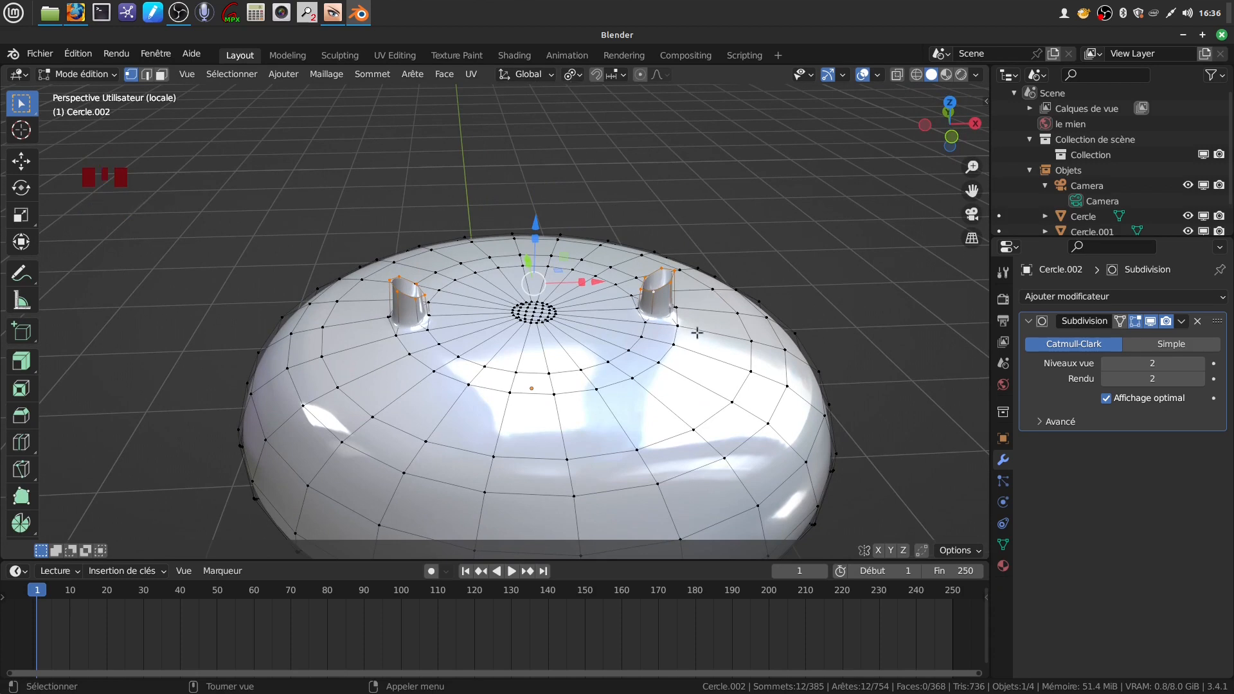
key("s")
left_click(671, 331)
middle_click_drag(671, 331, 538, 228)
left_click_drag(538, 229, 539, 238)
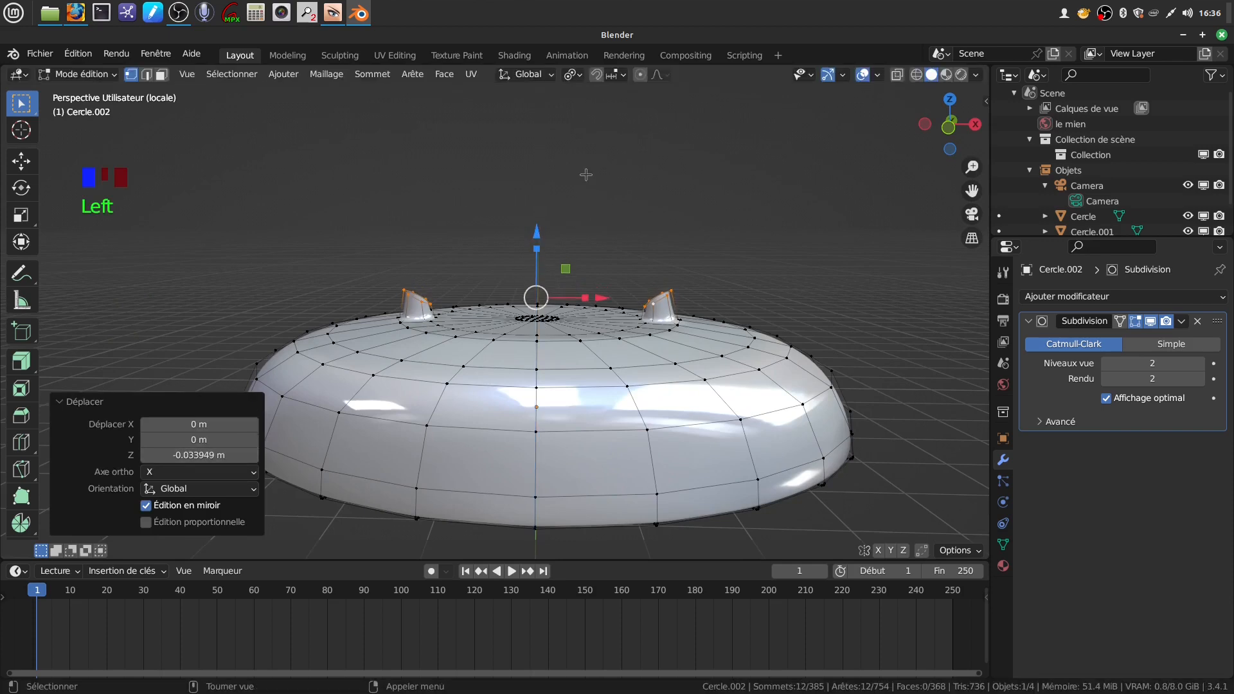
Bridge the two narrowed rim loops into an arched handle with 4 cuts and a smoothness of 0.750.
left_click(413, 75)
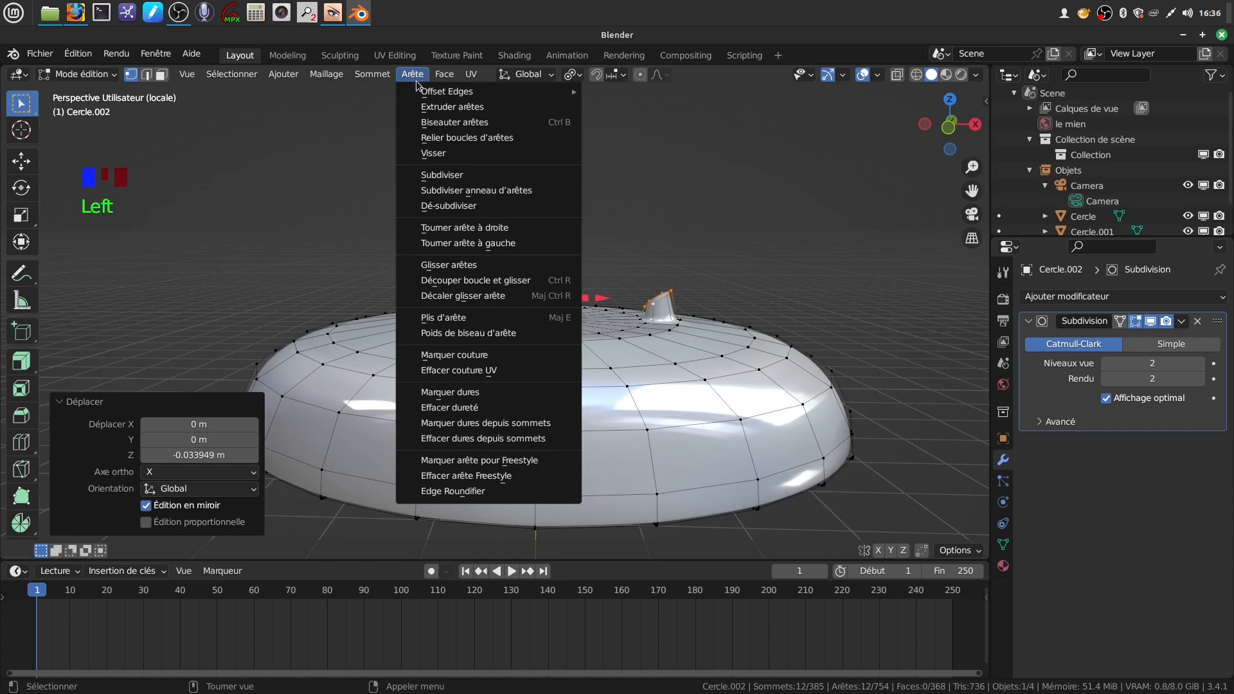
left_click(473, 137)
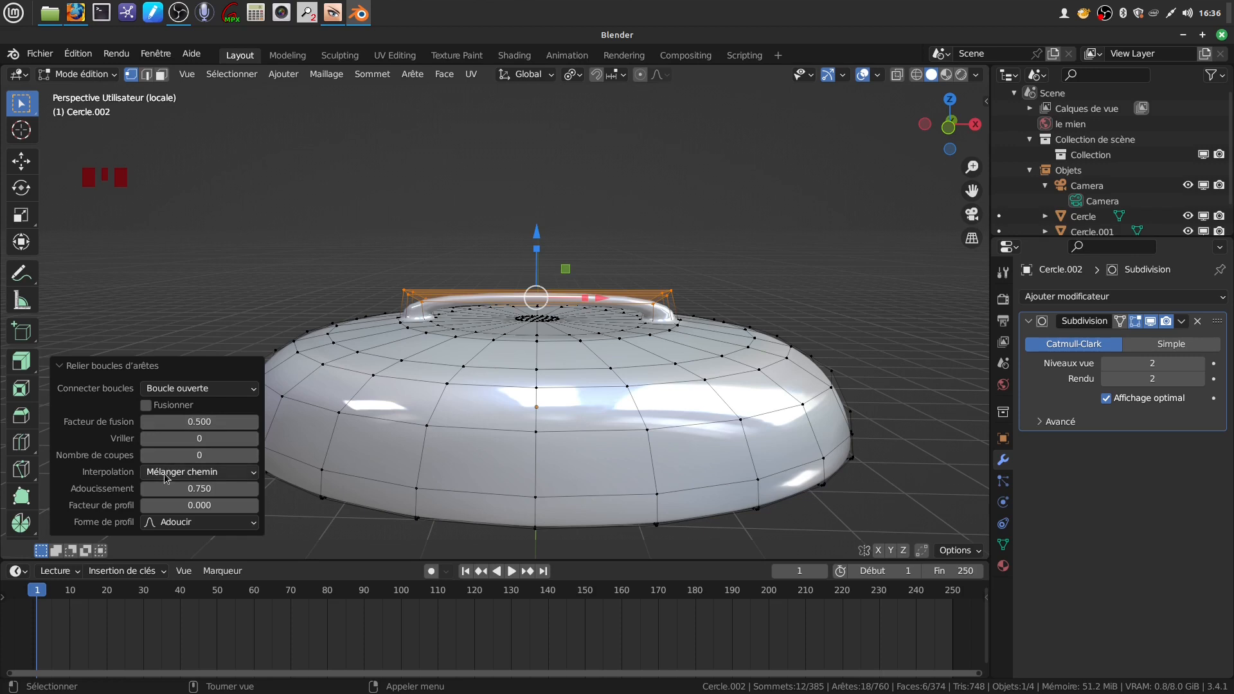
left_click_drag(166, 455, 196, 455)
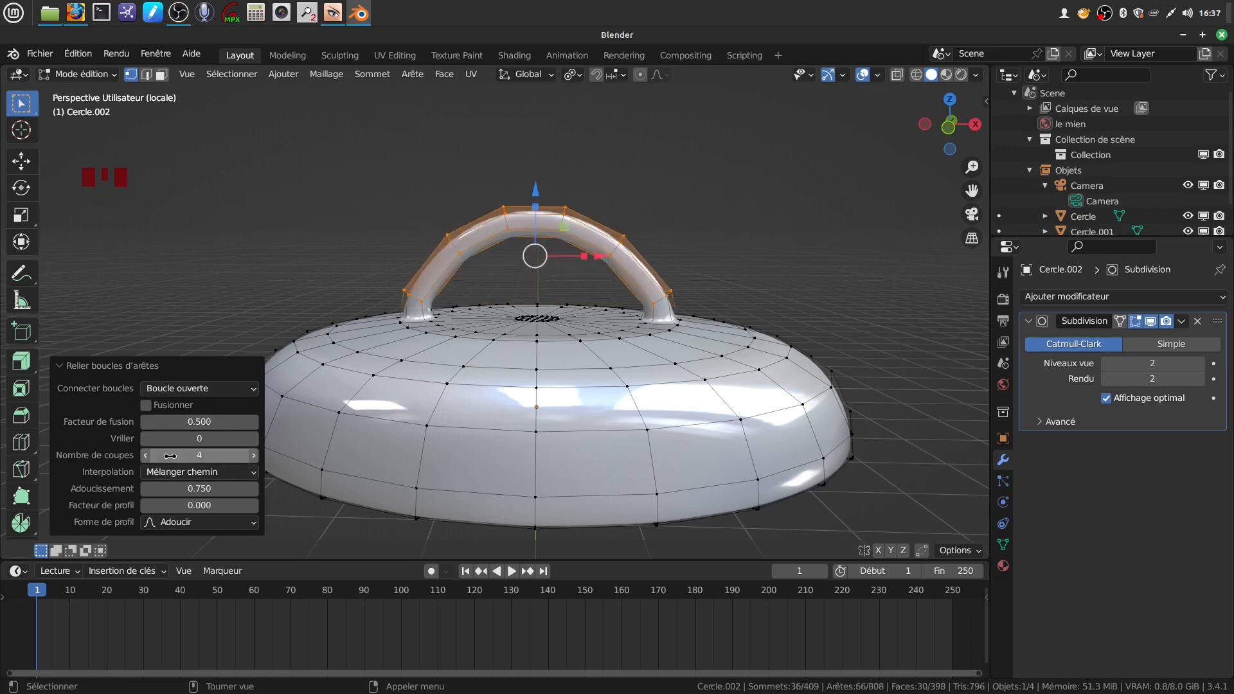
middle_click_drag(629, 223, 588, 193)
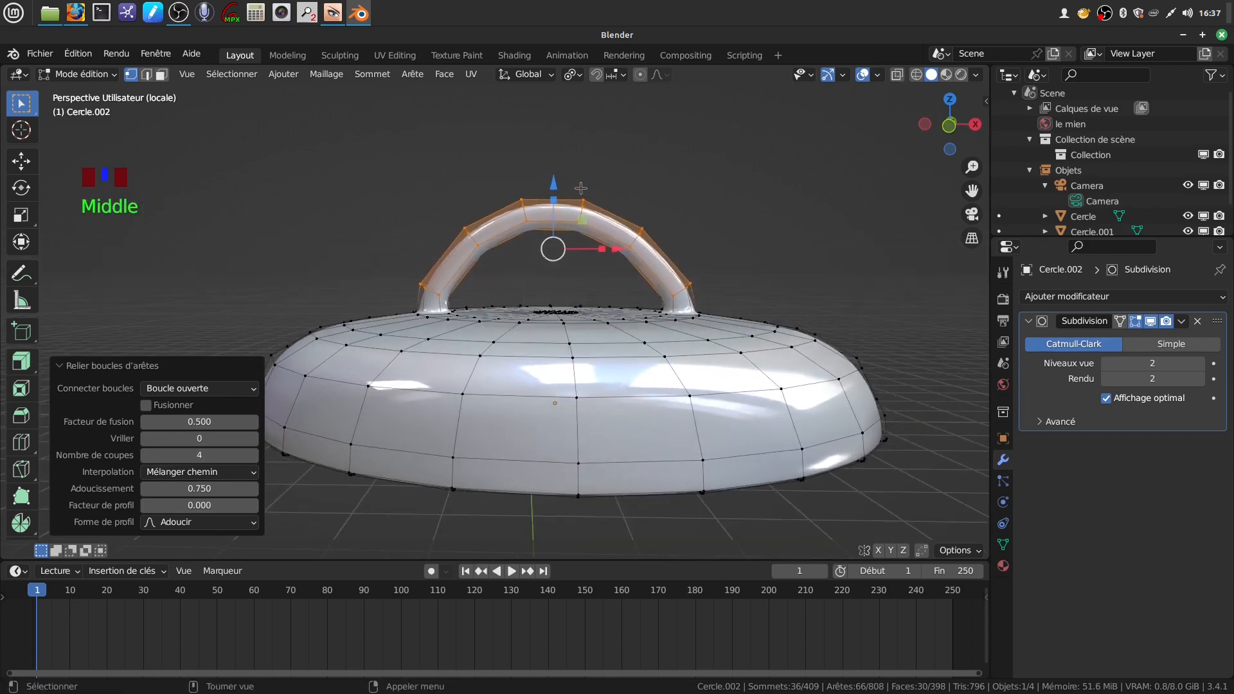
Lower the lid's handle arch slightly along Z and return to object mode.
left_click_drag(554, 182, 557, 212)
left_click_drag(554, 188, 556, 199)
middle_click_drag(578, 255, 690, 231)
key("Tab")
scroll(586, 264, "down", 2)
middle_click_drag(586, 264, 602, 344)
scroll(655, 268, "down", 3)
scroll(613, 360, "up", 3)
scroll(665, 306, "down", 1)
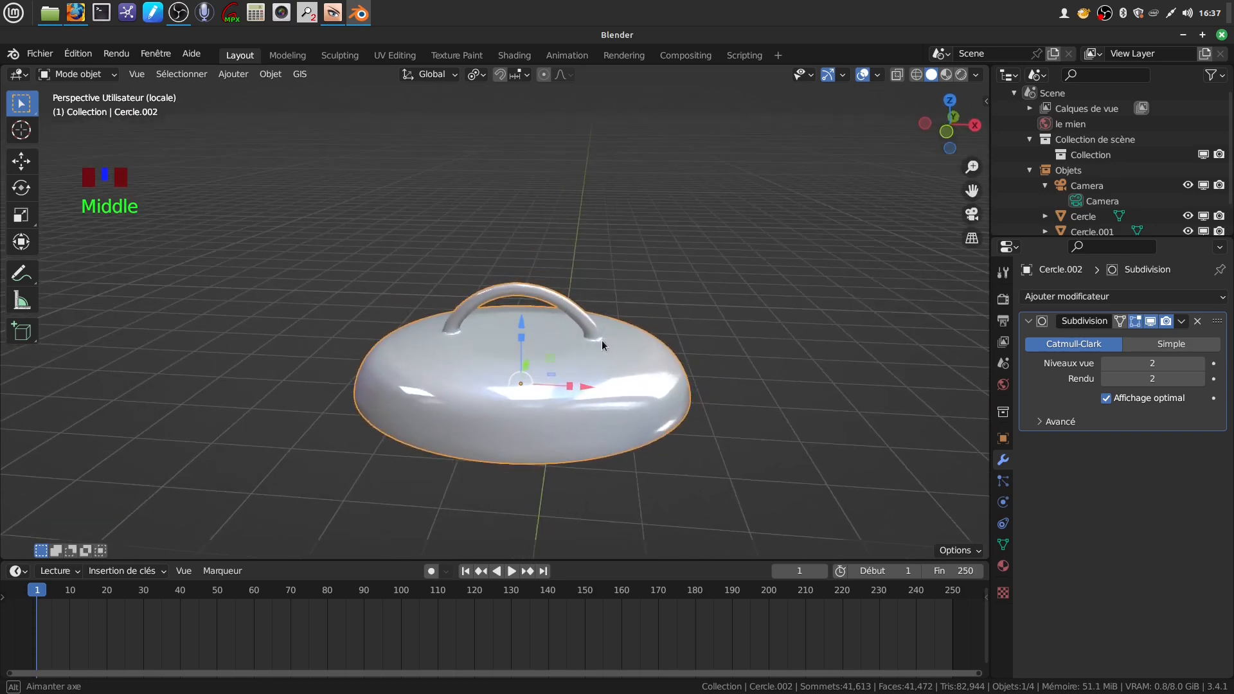
Apply the lid's Subdivision modifier, leave local view to show the whole cauldron, and deselect the lid.
left_click(1181, 323)
left_click(1086, 333)
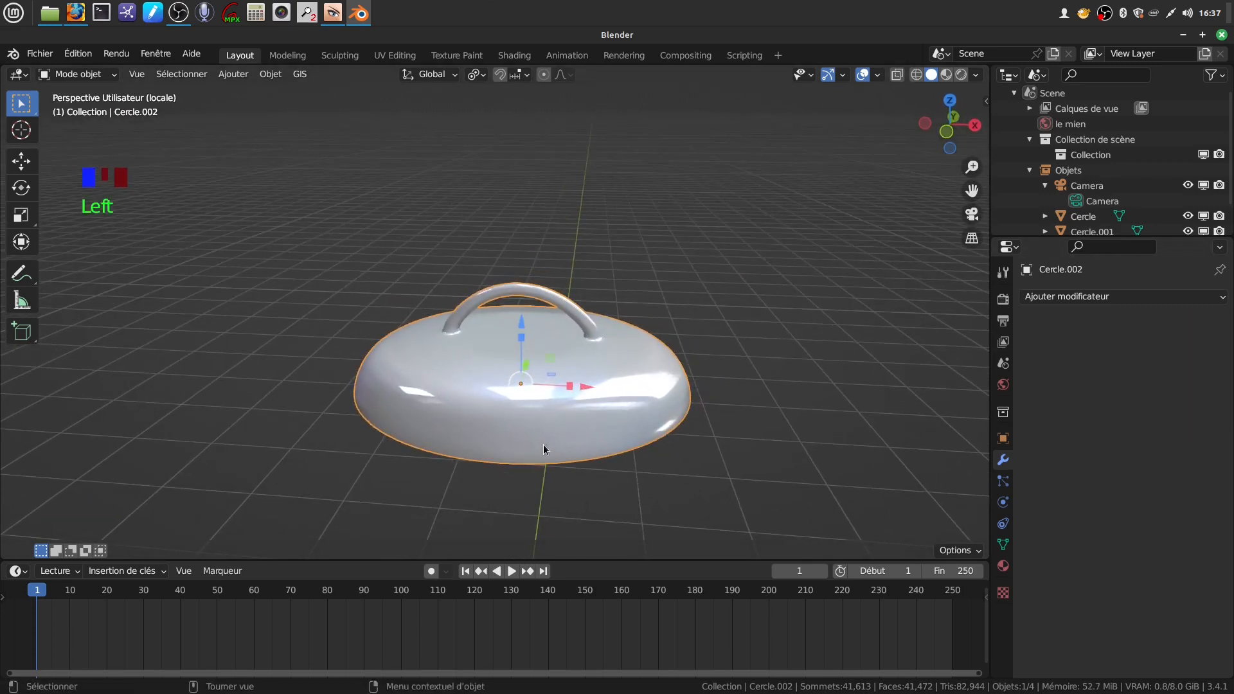
key("KP_Divide")
scroll(693, 415, "down", 4)
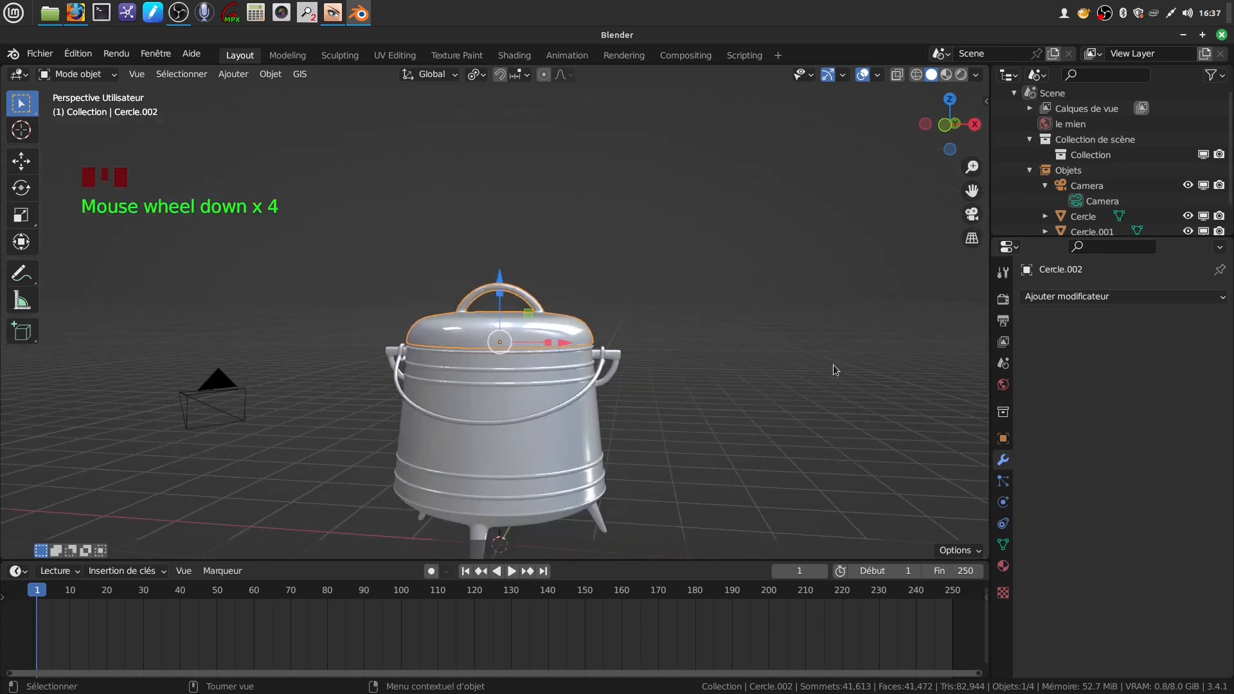
left_click(693, 414)
Edit the pot body's mesh and select the edge loop around the hole in its underside.
middle_click_drag(565, 377, 585, 268)
scroll(530, 377, "up", 3)
middle_click_drag(530, 377, 506, 432)
left_click(577, 415)
key("Tab")
scroll(577, 414, "up", 3)
scroll(507, 432, "up", 4)
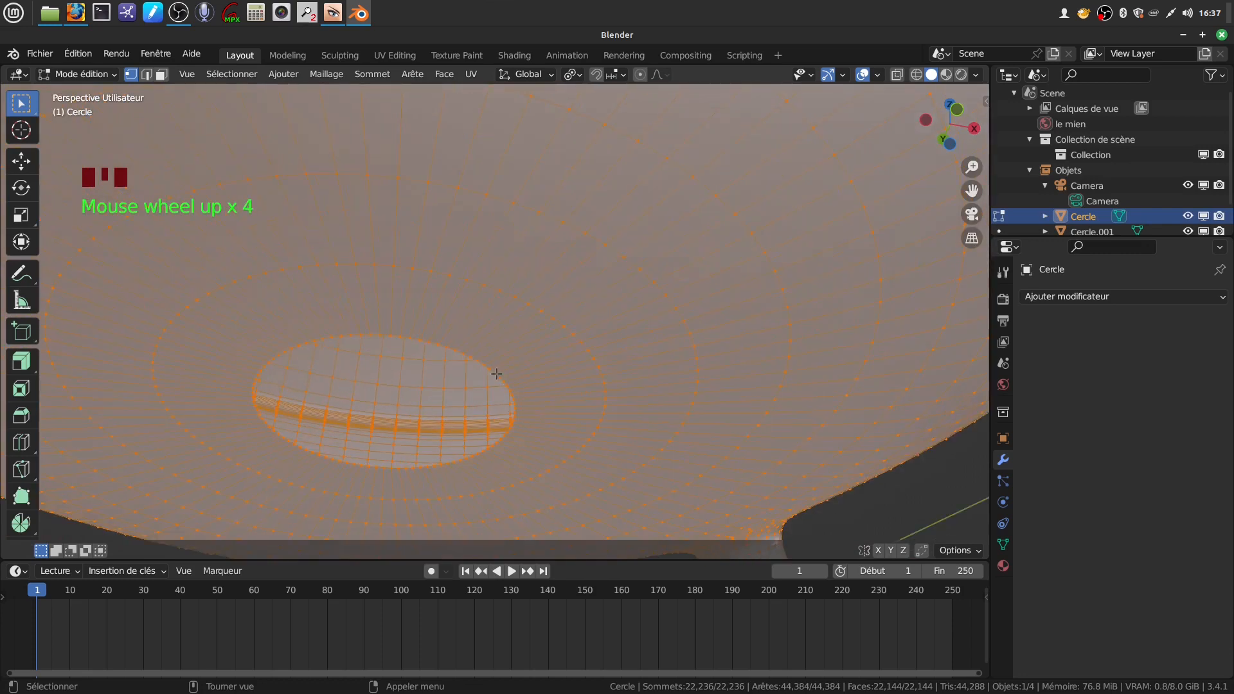
left_click(499, 377, "alt")
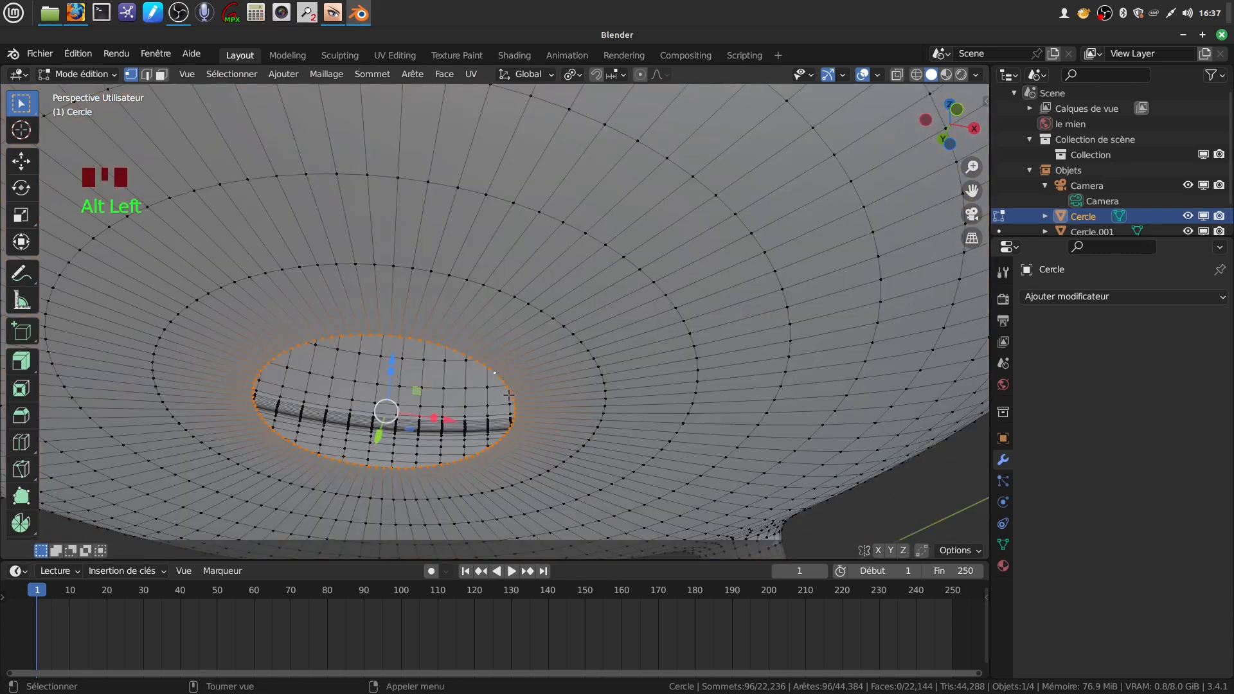
Extrude the hole's edge loop inward at a scale of about 0.263, fill it with a face, and deselect the pot in object mode.
key("e")
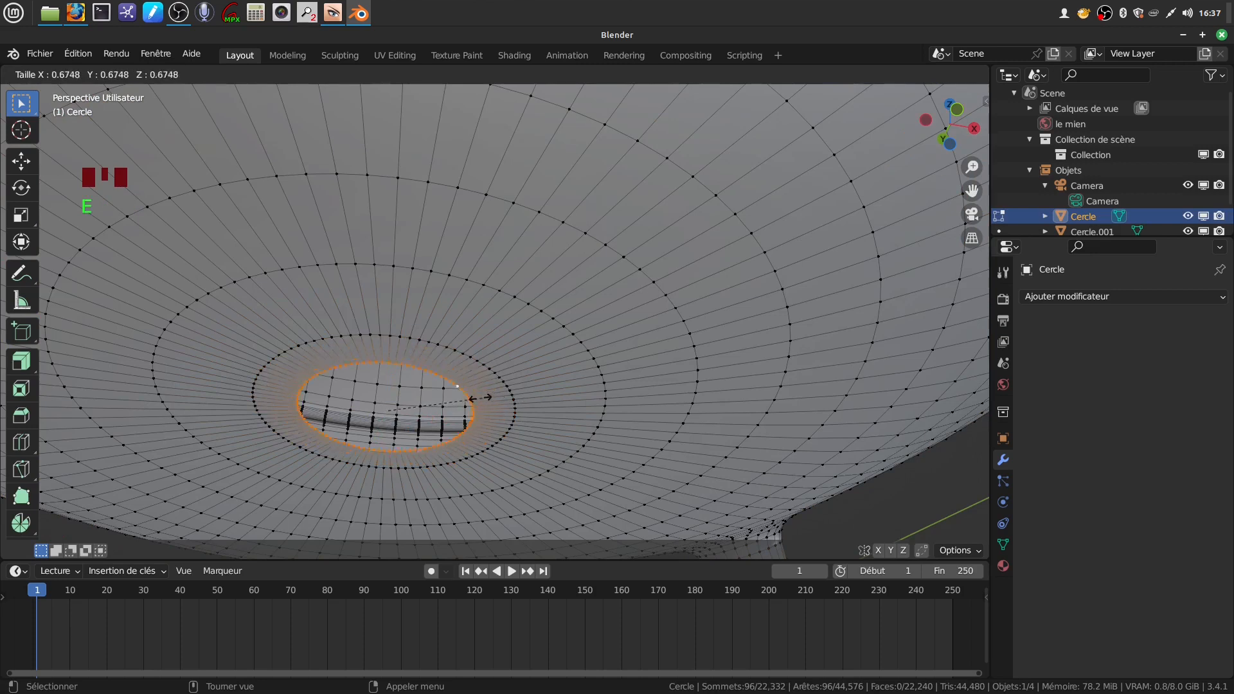
left_click(461, 414)
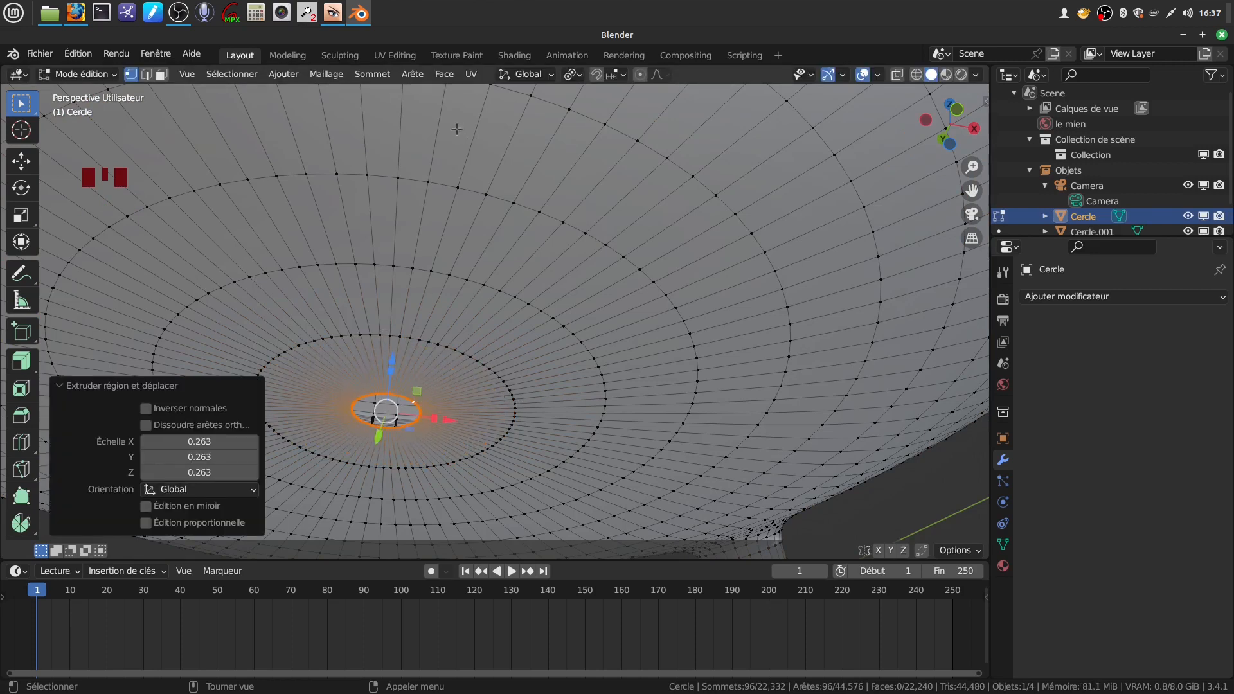
key("f")
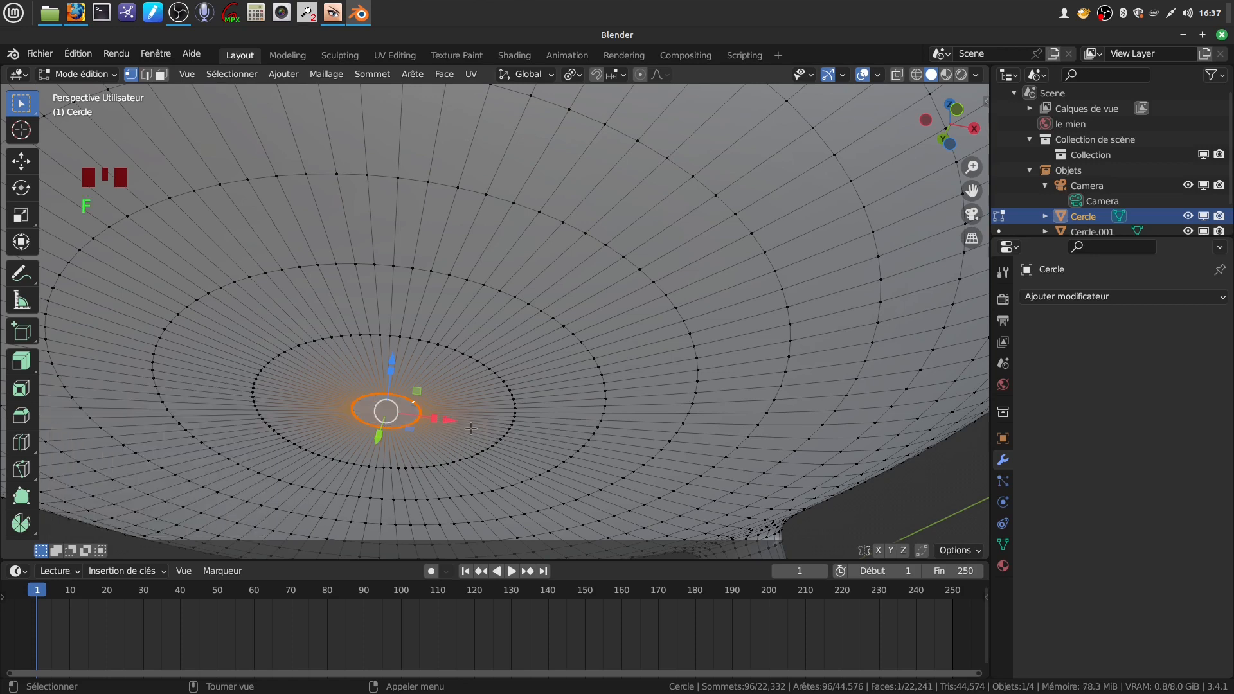
scroll(477, 419, "down", 2)
key("Tab")
scroll(479, 419, "down", 3)
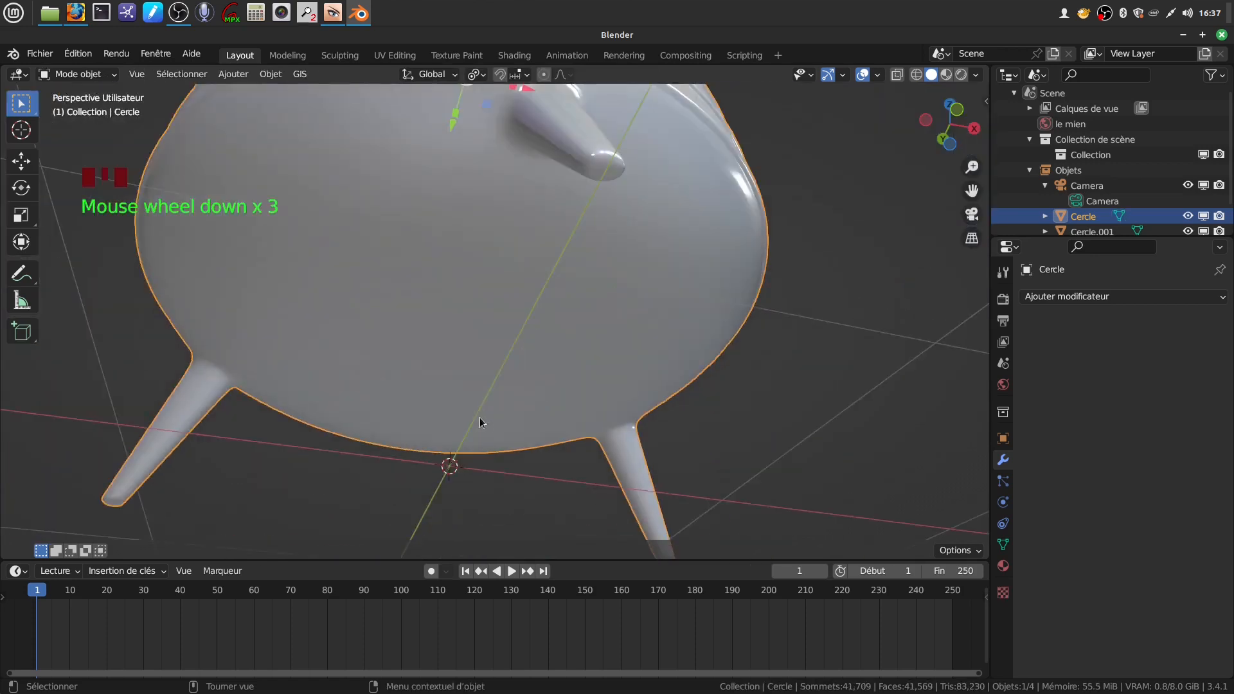
scroll(479, 417, "down", 3)
middle_click_drag(489, 384, 458, 414)
scroll(508, 476, "down", 2)
scroll(576, 418, "up", 2)
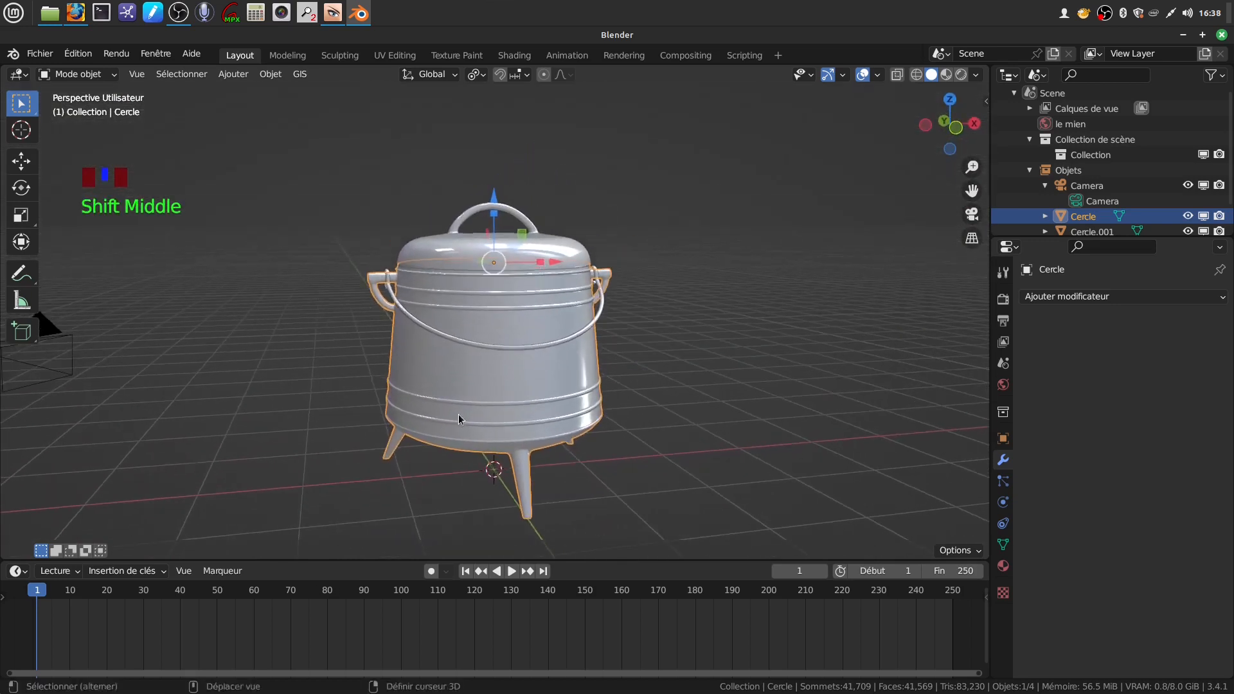
left_click(627, 408)
Save the project as "pot fonte tuto.blend" in the "les élèves" folder.
middle_click_drag(588, 385, 564, 386)
scroll(589, 392, "up", 2)
left_click(37, 52)
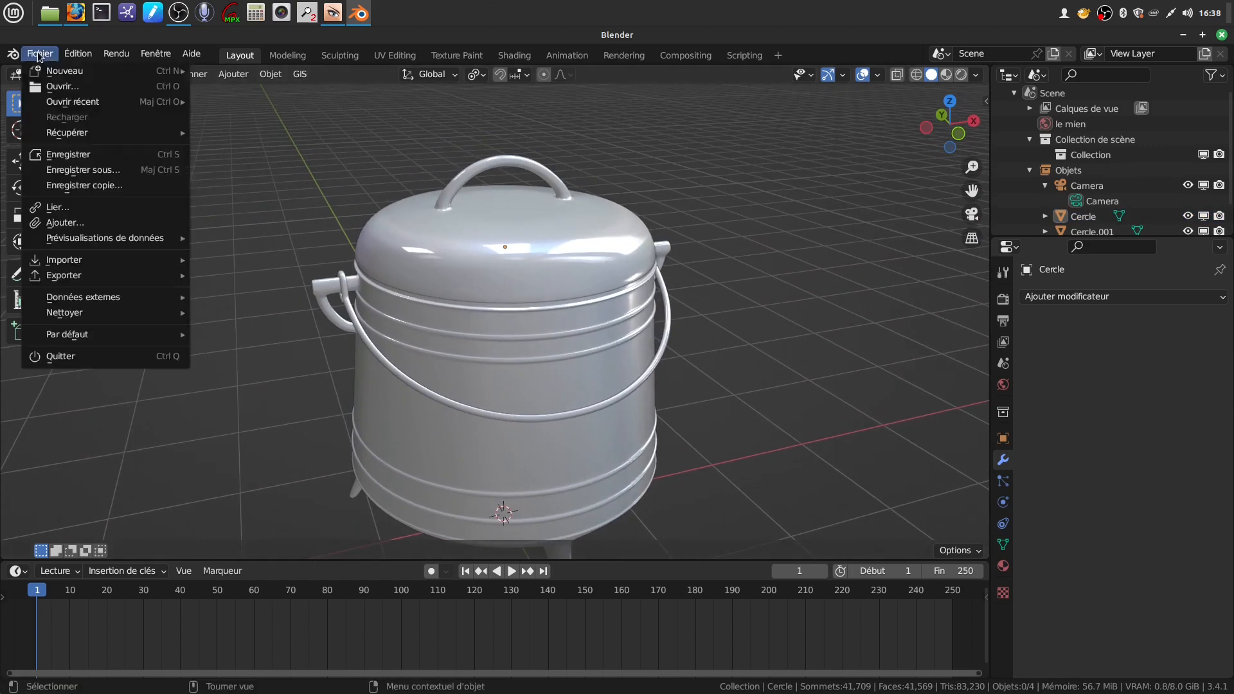
left_click(95, 171)
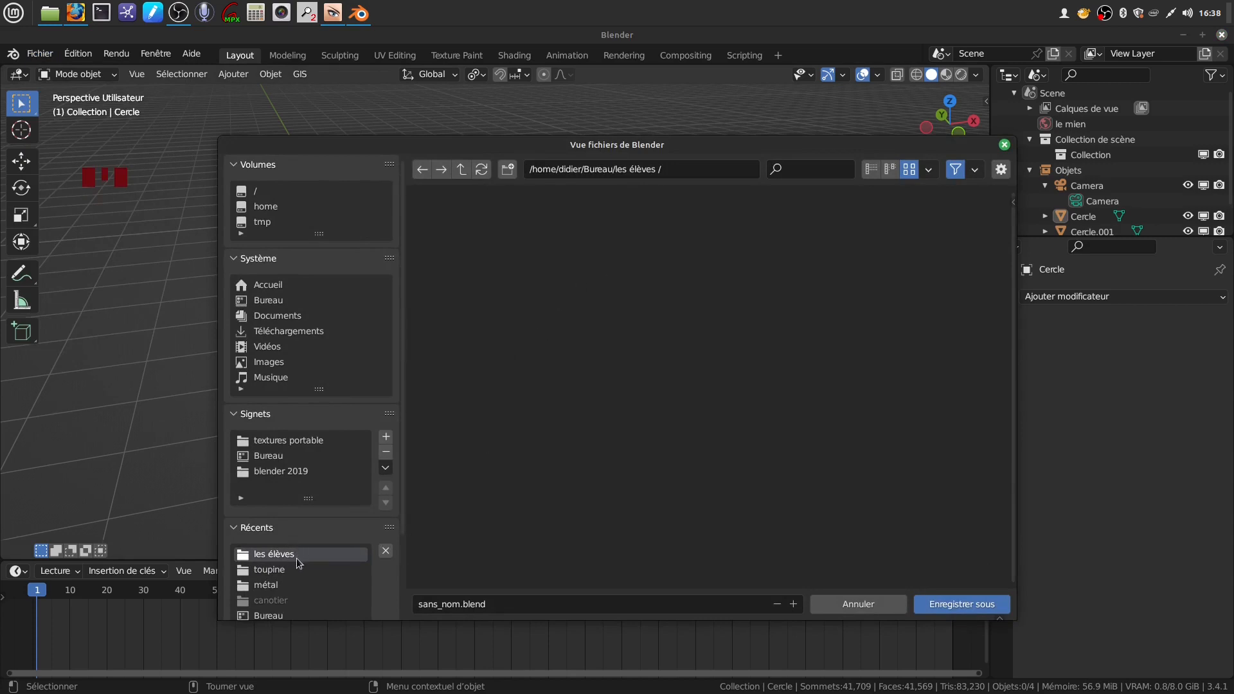
left_click(458, 611)
key("BackSpace")
key("BackSpace")
key("BackSpace")
key("BackSpace")
key("BackSpace")
key("BackSpace")
key("BackSpace")
key("BackSpace")
type("pot fonte tut")
left_click(952, 607)
scroll(604, 375, "down", 2)
middle_click_drag(611, 375, 840, 194)
scroll(739, 303, "up", 2)
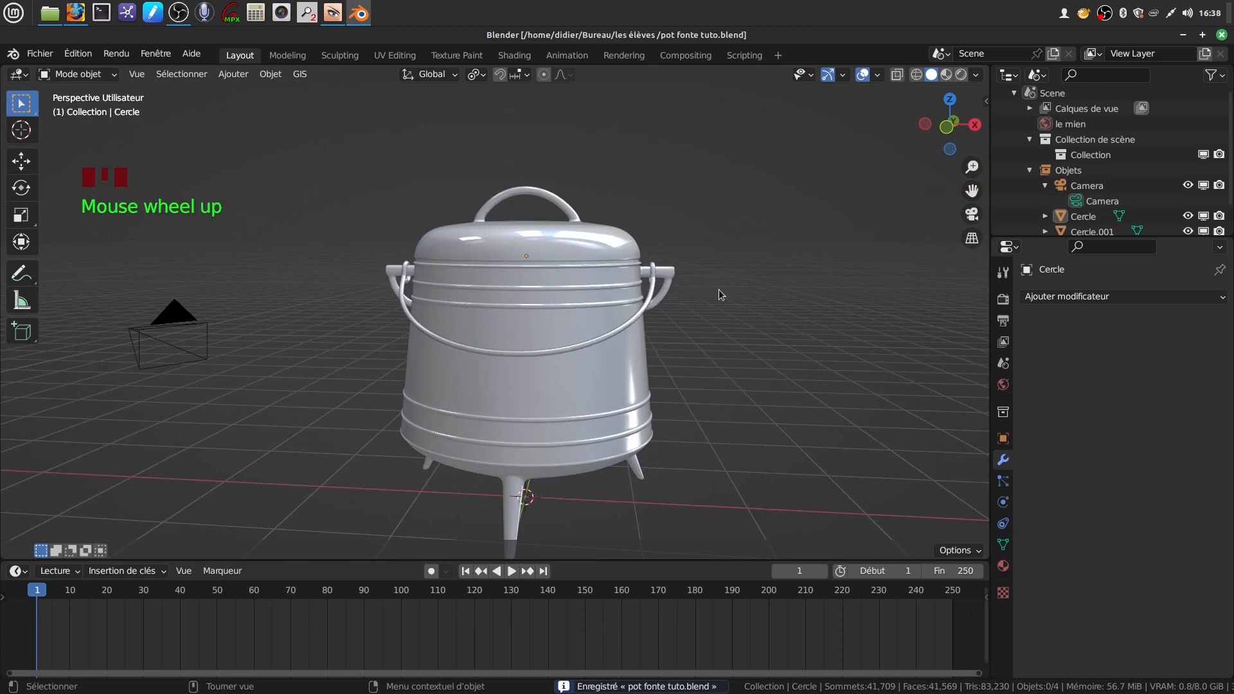
middle_click_drag(718, 290, 749, 301)
middle_click_drag(595, 342, 687, 315)
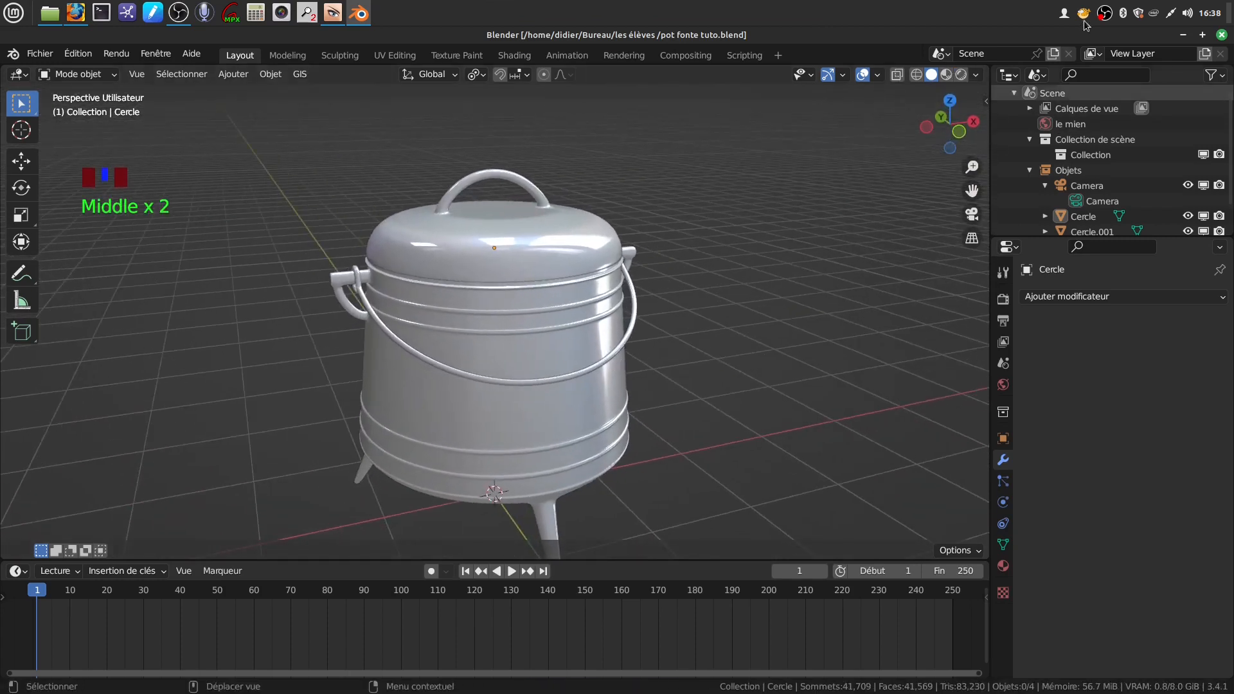